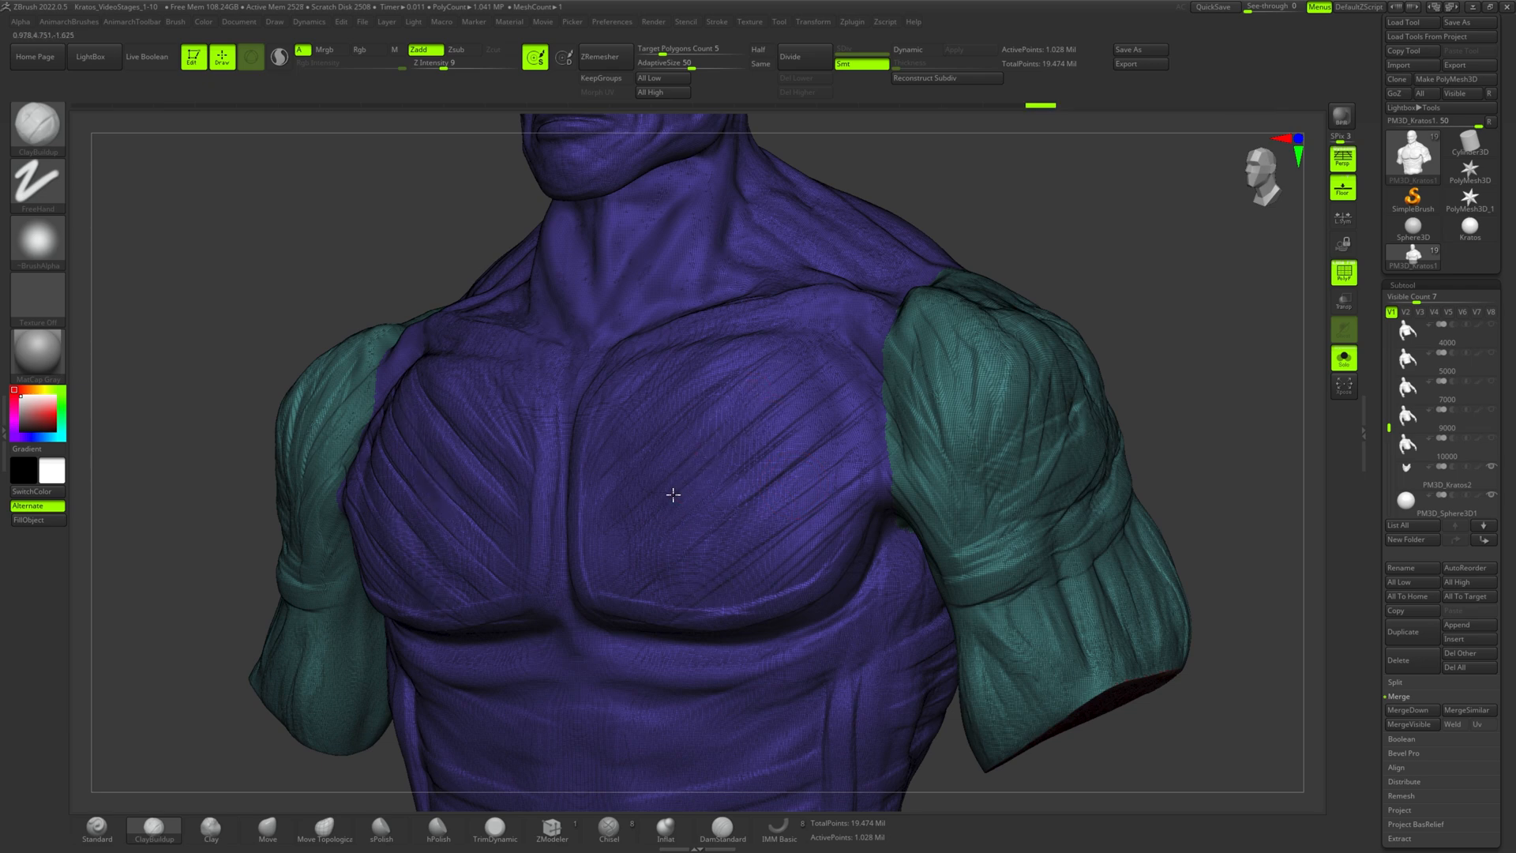
- Assign the square Alpha 28 to the ClayBuildup brush and turn off the polygroup wireframe display
{"action": "left_click", "coordinate": [38, 239]}
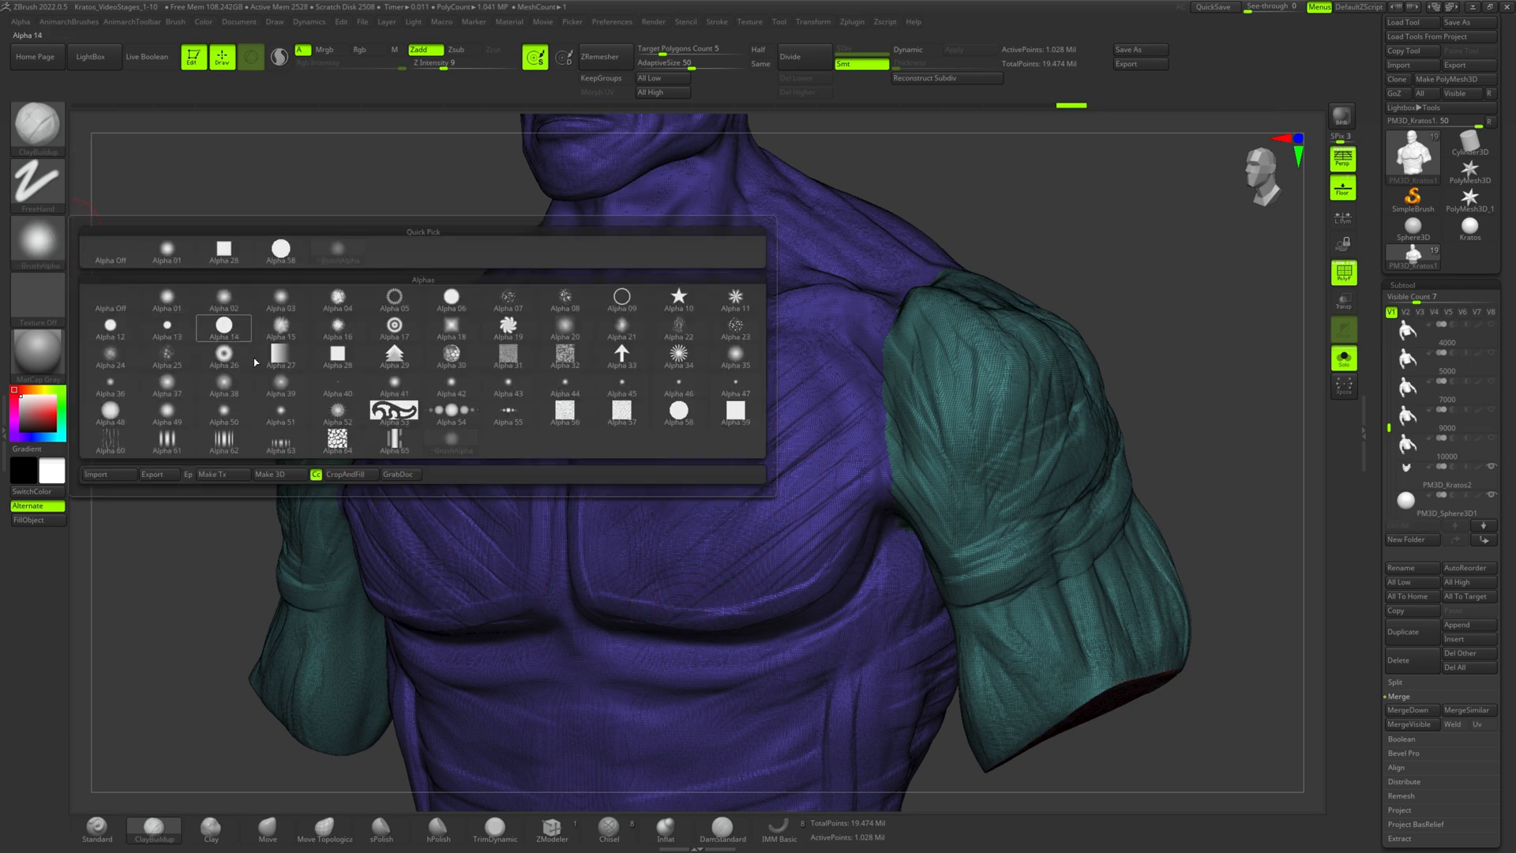
{"action": "left_click", "coordinate": [240, 264]}
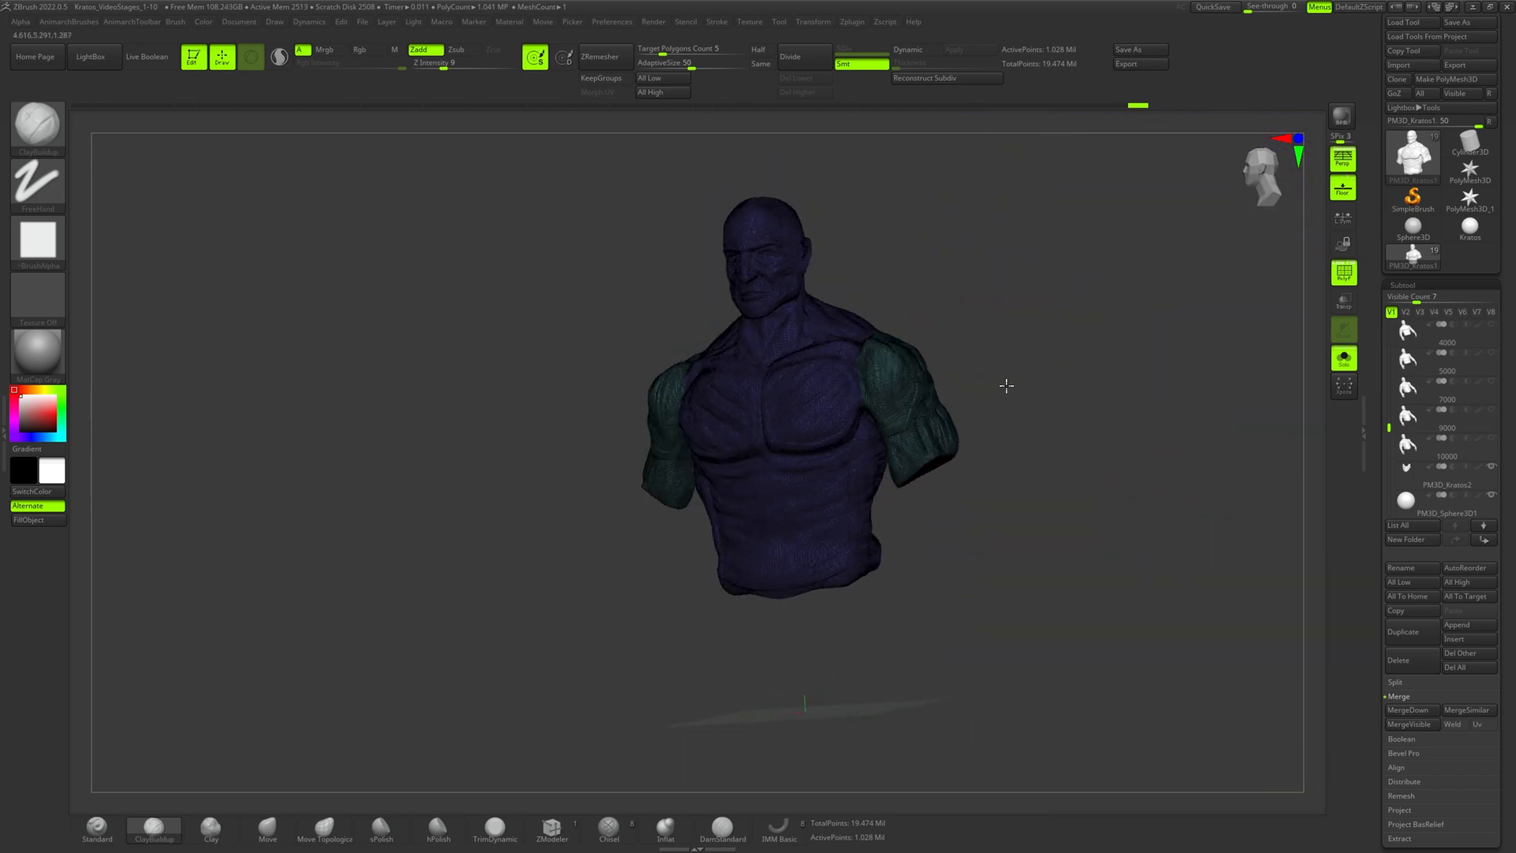
{"action": "mouse_move", "coordinate": [1006, 385]}
{"action": "left_mouse_down", "text": "alt"}
{"action": "mouse_move", "coordinate": [1072, 348]}
{"action": "mouse_move", "coordinate": [1050, 351]}
{"action": "mouse_move", "coordinate": [1032, 481]}
{"action": "mouse_move", "coordinate": [990, 274]}
{"action": "mouse_move", "coordinate": [1022, 274]}
{"action": "mouse_move", "coordinate": [981, 383]}
{"action": "left_mouse_up", "text": "alt"}
{"action": "key", "text": "shift+f"}
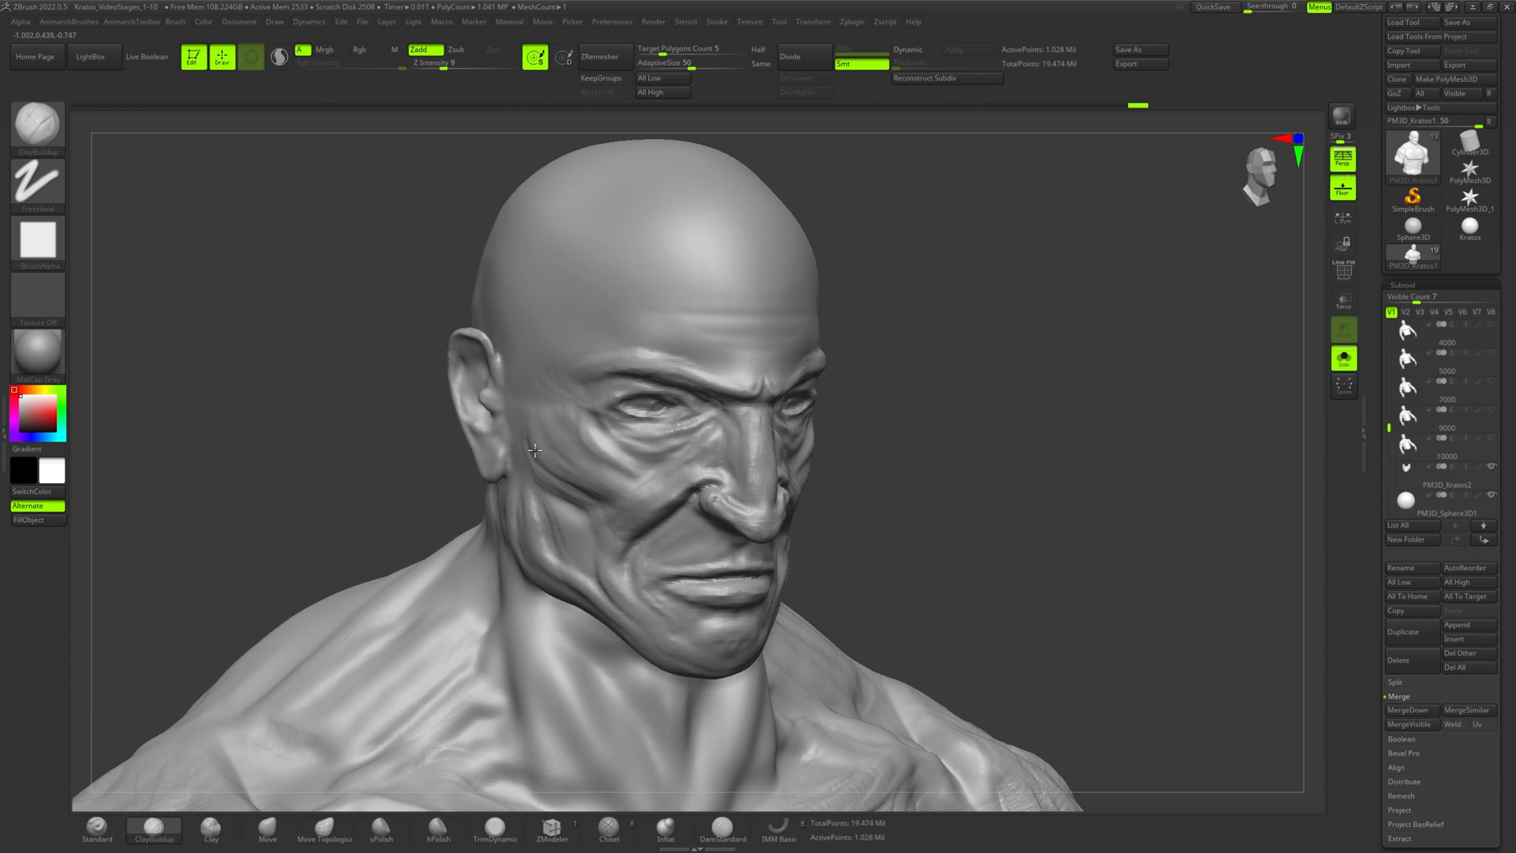
- Smooth the cheek and rework the folds between the cheek, mouth and jaw with ClayBuildup
{"action": "mouse_move", "coordinate": [592, 507]}
{"action": "left_mouse_down", "text": "shift"}
{"action": "mouse_move", "coordinate": [559, 494]}
{"action": "mouse_move", "coordinate": [569, 457]}
{"action": "mouse_move", "coordinate": [604, 497]}
{"action": "left_mouse_up", "text": "shift"}
{"action": "left_click_drag", "start_coordinate": [599, 490], "coordinate": [570, 450], "text": "shift"}
{"action": "left_click_drag", "start_coordinate": [644, 500], "coordinate": [611, 575]}
{"action": "left_click_drag", "start_coordinate": [676, 480], "coordinate": [649, 515]}
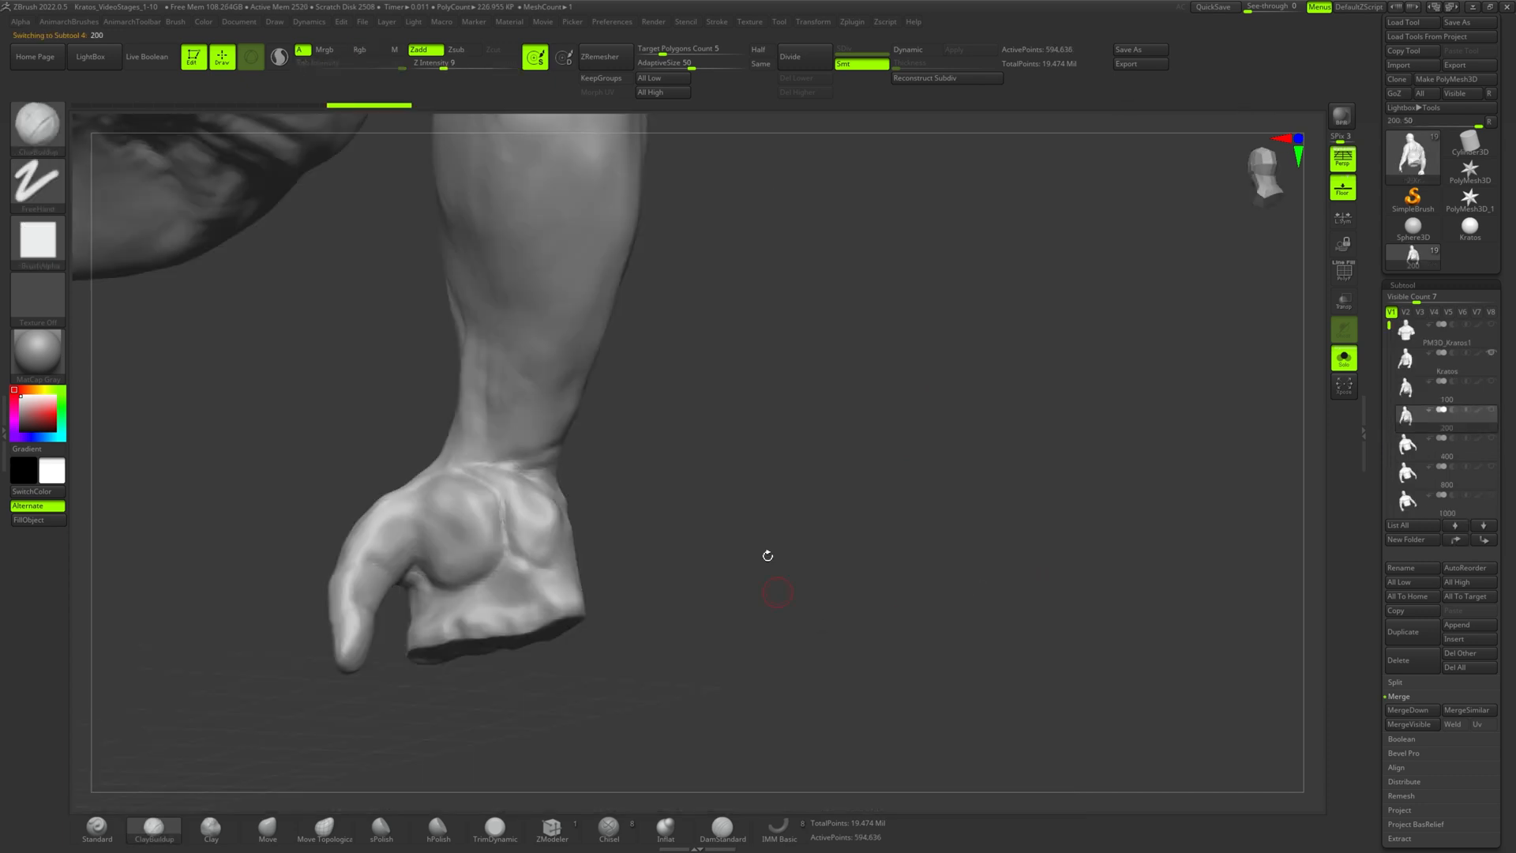
- Smooth the palm around the central crease between the thumb pad and the heel of the hand
{"action": "mouse_move", "coordinate": [765, 552]}
{"action": "left_mouse_down"}
{"action": "mouse_move", "coordinate": [785, 379]}
{"action": "mouse_move", "coordinate": [806, 379]}
{"action": "mouse_move", "coordinate": [705, 408]}
{"action": "left_mouse_up"}
{"action": "key", "text": "s"}
{"action": "mouse_move", "coordinate": [691, 387]}
{"action": "left_mouse_down", "text": "shift"}
{"action": "mouse_move", "coordinate": [679, 379]}
{"action": "mouse_move", "coordinate": [643, 432]}
{"action": "left_mouse_up", "text": "shift"}
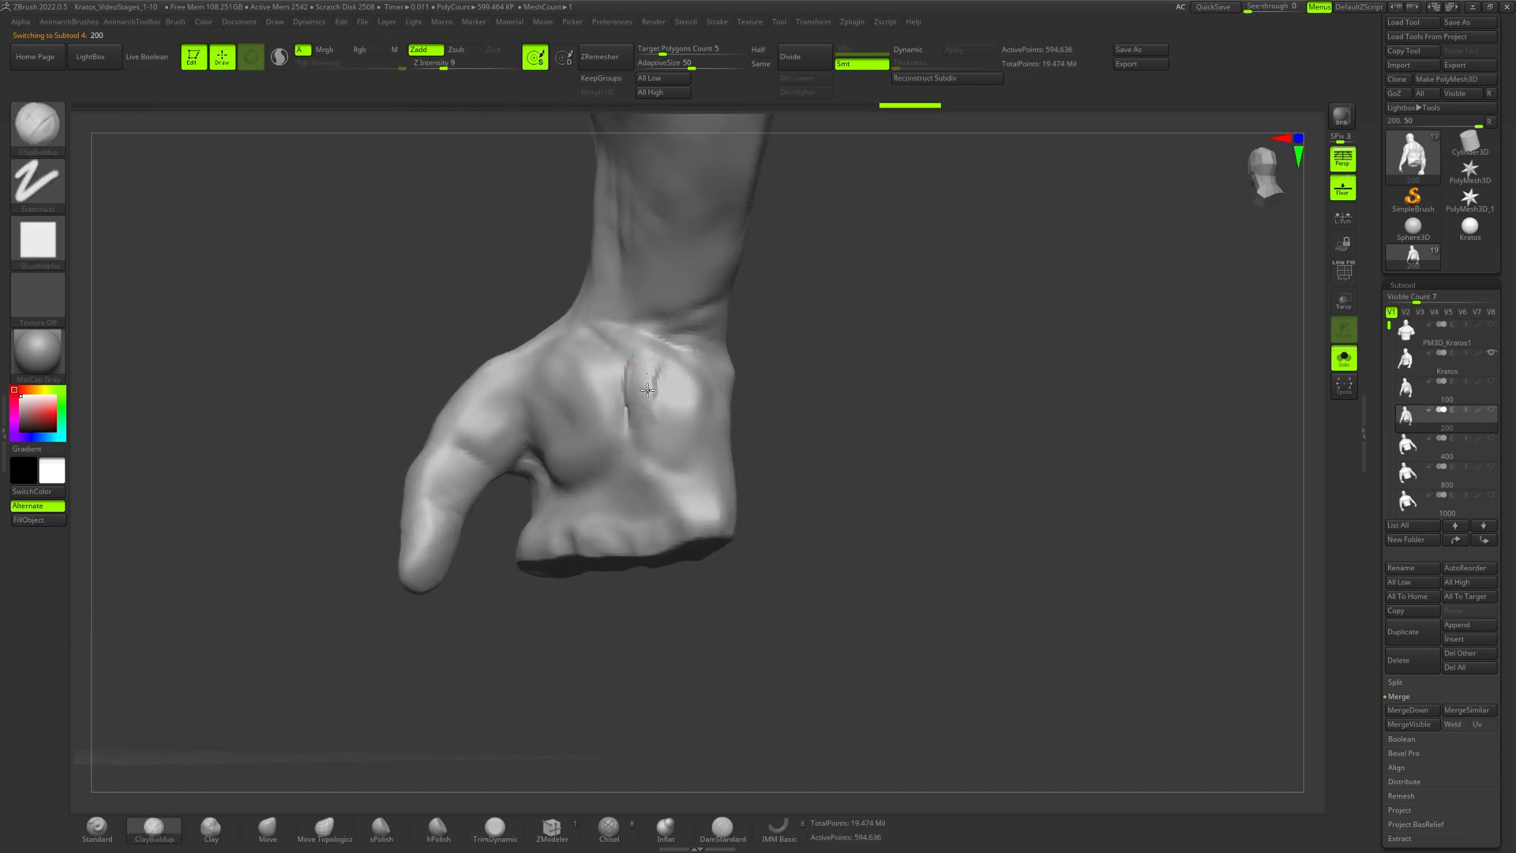
{"action": "left_click_drag", "start_coordinate": [647, 389], "coordinate": [643, 379], "text": "shift"}
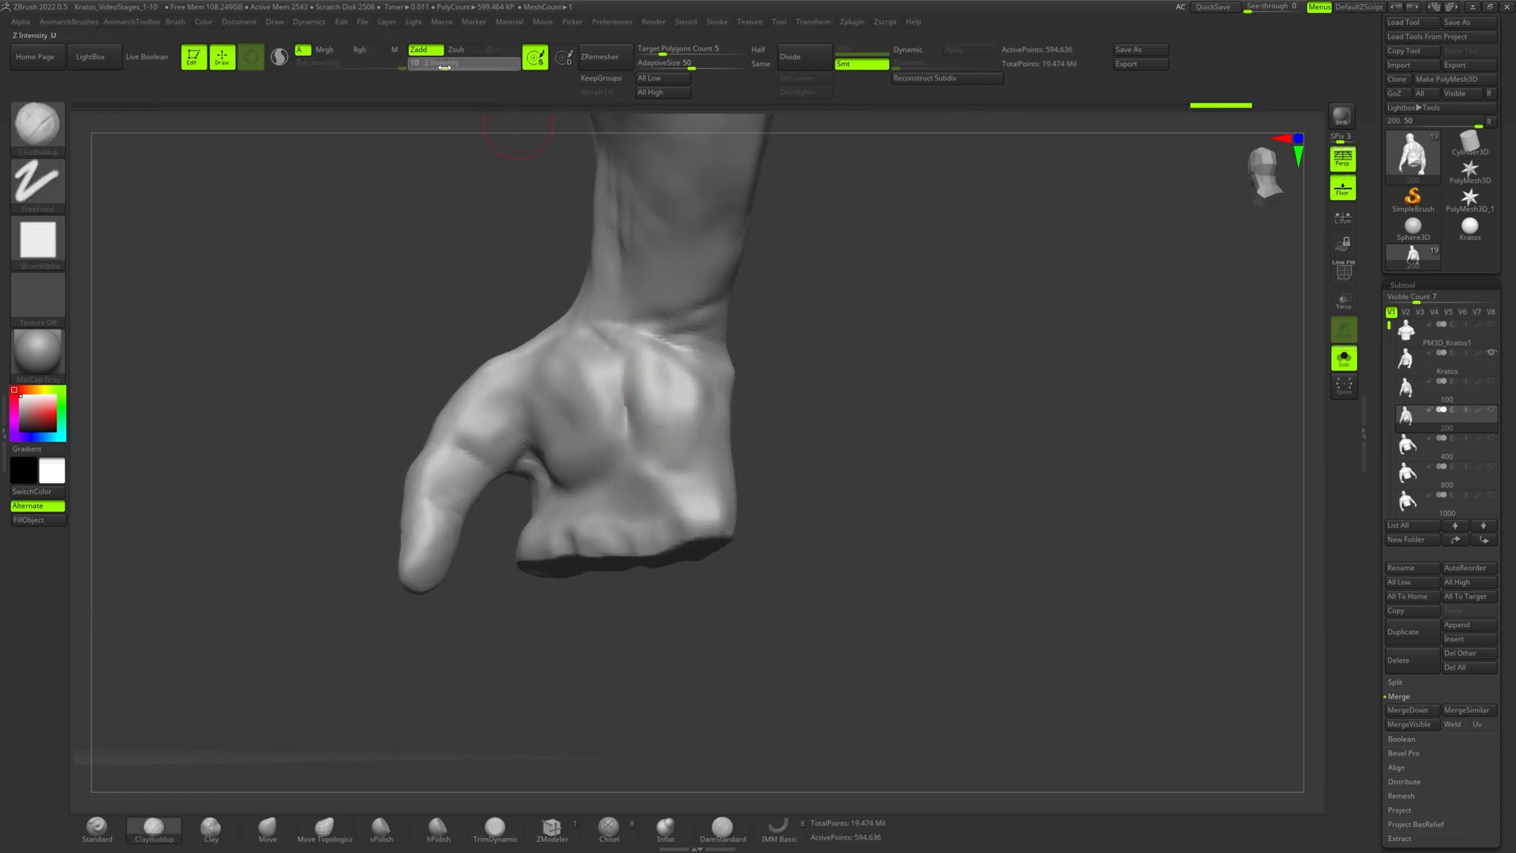
{"action": "left_click_drag", "start_coordinate": [697, 448], "coordinate": [700, 477], "text": "shift"}
- Build up and smooth the forms on the back of the hand between the wrist, knuckles and thumb base
{"action": "left_click_drag", "start_coordinate": [782, 389], "coordinate": [837, 395]}
{"action": "left_click_drag", "start_coordinate": [764, 405], "coordinate": [749, 522]}
{"action": "left_click_drag", "start_coordinate": [835, 363], "coordinate": [947, 411]}
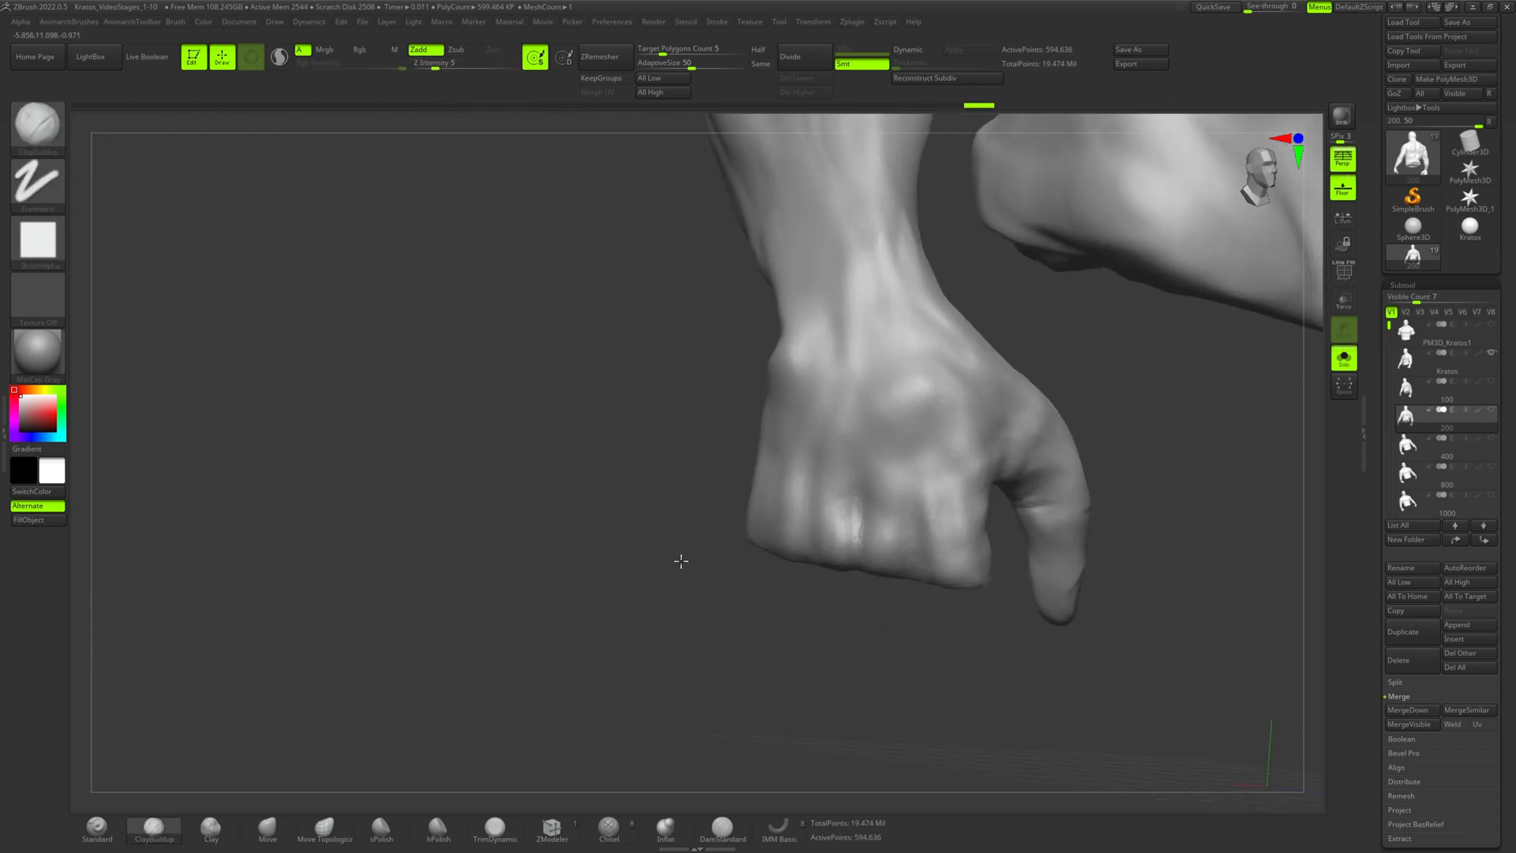
{"action": "left_click_drag", "start_coordinate": [677, 561], "coordinate": [673, 557]}
{"action": "left_click_drag", "start_coordinate": [1028, 315], "coordinate": [971, 332]}
{"action": "left_click_drag", "start_coordinate": [911, 392], "coordinate": [925, 411]}
{"action": "left_click_drag", "start_coordinate": [876, 377], "coordinate": [944, 417], "text": "shift"}
{"action": "left_click_drag", "start_coordinate": [880, 352], "coordinate": [939, 386]}
{"action": "mouse_move", "coordinate": [932, 382]}
{"action": "left_mouse_down", "text": "shift"}
{"action": "mouse_move", "coordinate": [893, 356]}
{"action": "mouse_move", "coordinate": [943, 419]}
{"action": "left_mouse_up", "text": "shift"}
{"action": "left_click_drag", "start_coordinate": [1001, 354], "coordinate": [908, 355]}
{"action": "left_click_drag", "start_coordinate": [965, 355], "coordinate": [936, 401]}
{"action": "mouse_move", "coordinate": [940, 399]}
{"action": "left_mouse_down", "text": "shift"}
{"action": "mouse_move", "coordinate": [961, 359]}
{"action": "mouse_move", "coordinate": [829, 367]}
{"action": "mouse_move", "coordinate": [951, 413]}
{"action": "left_mouse_up", "text": "shift"}
{"action": "mouse_move", "coordinate": [965, 362]}
{"action": "left_mouse_down"}
{"action": "mouse_move", "coordinate": [951, 377]}
{"action": "mouse_move", "coordinate": [930, 348]}
{"action": "left_mouse_up"}
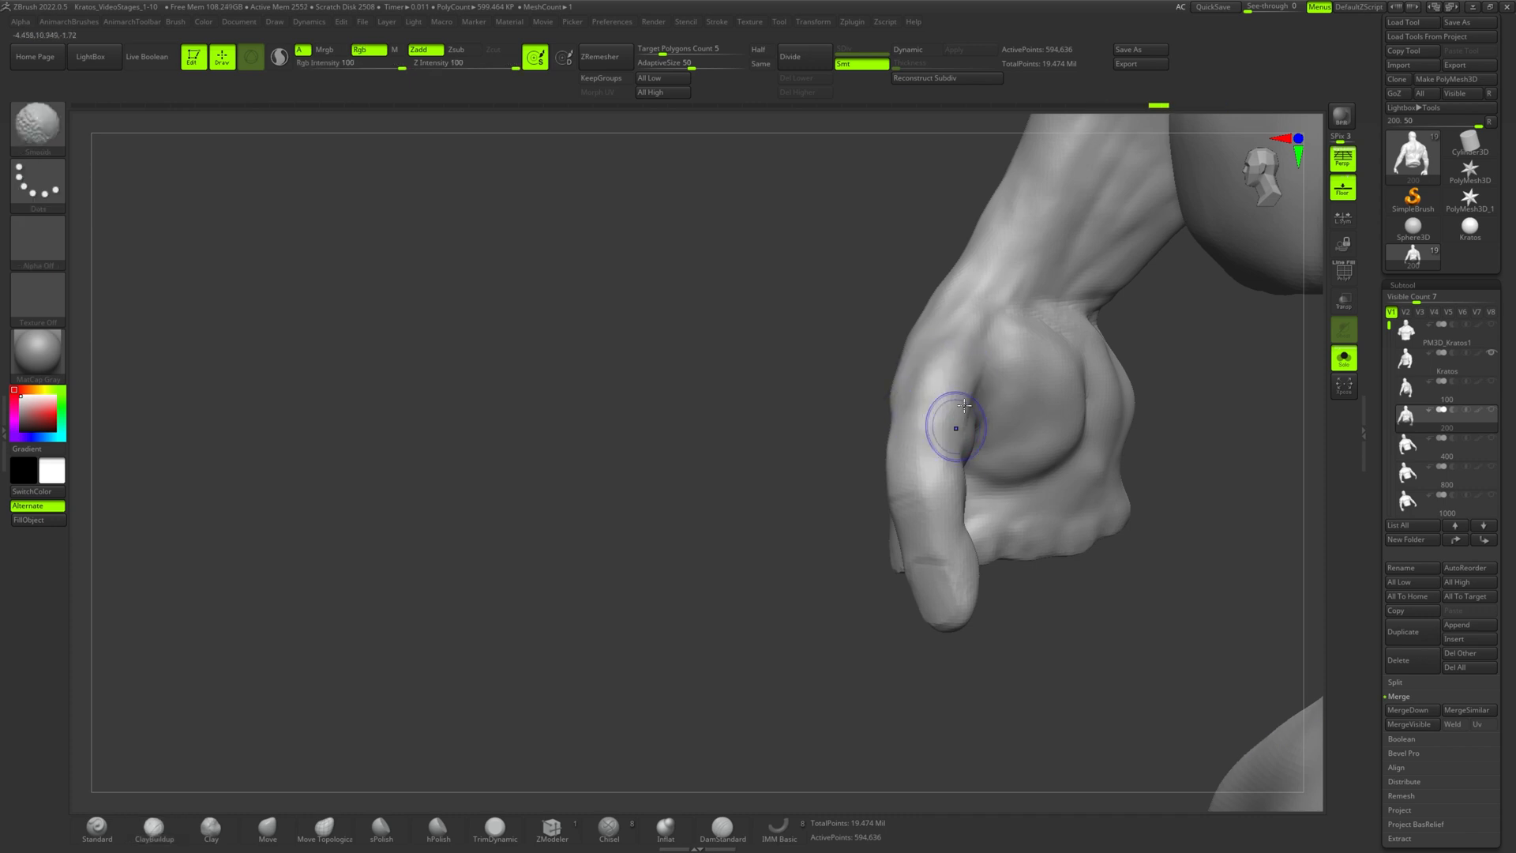
- Smooth the base of the thumb and flatten its upper plane with the TrimDynamic brush
{"action": "left_click_drag", "start_coordinate": [964, 405], "coordinate": [967, 382], "text": "shift"}
{"action": "left_click", "coordinate": [495, 829]}
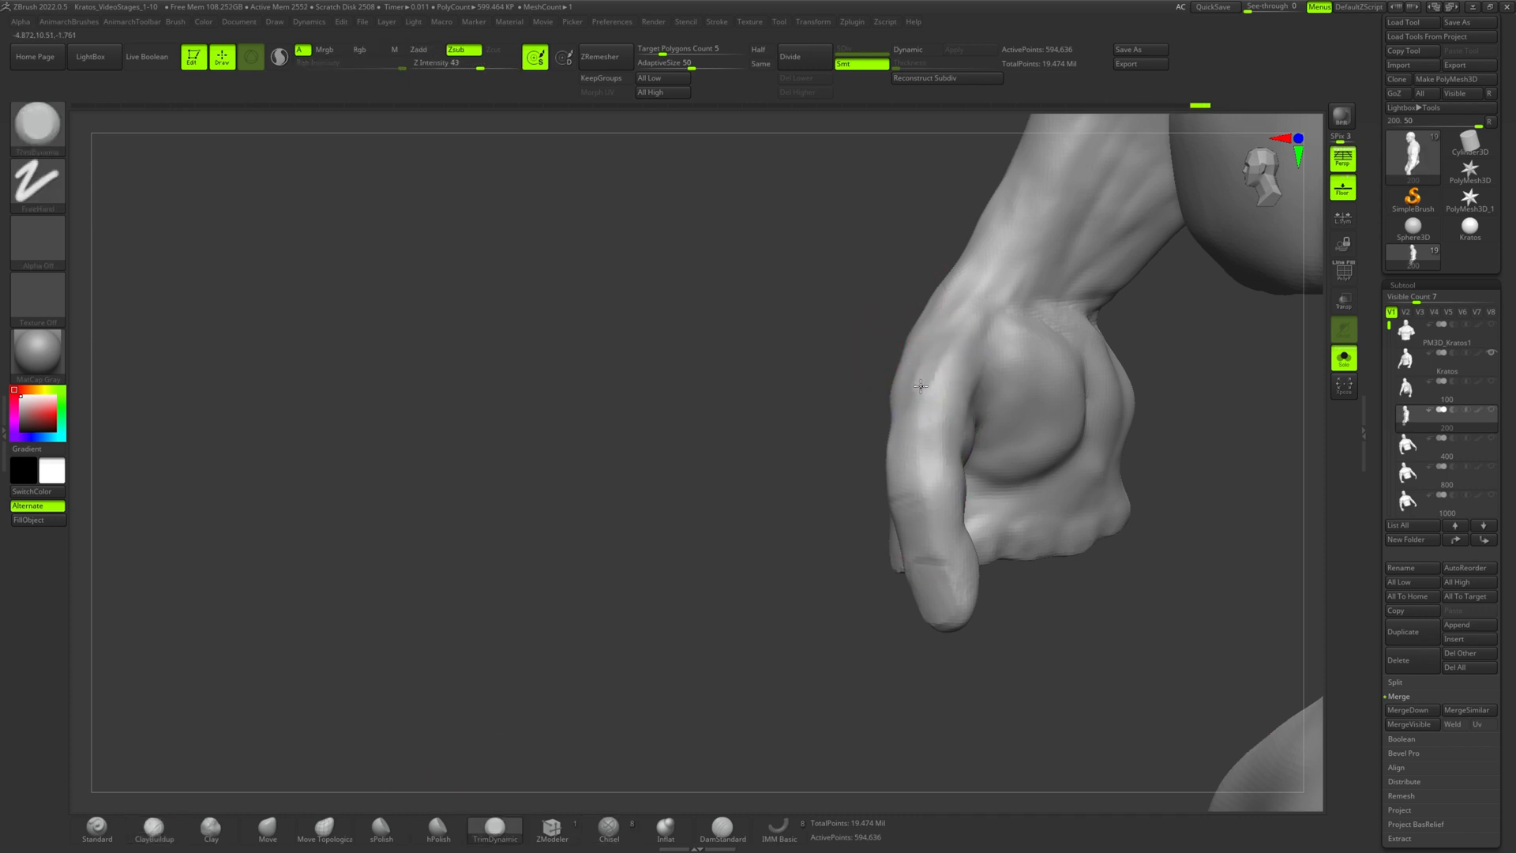
{"action": "left_click_drag", "start_coordinate": [933, 341], "coordinate": [929, 377]}
{"action": "left_click_drag", "start_coordinate": [857, 387], "coordinate": [1034, 424]}
{"action": "left_click_drag", "start_coordinate": [965, 395], "coordinate": [940, 353]}
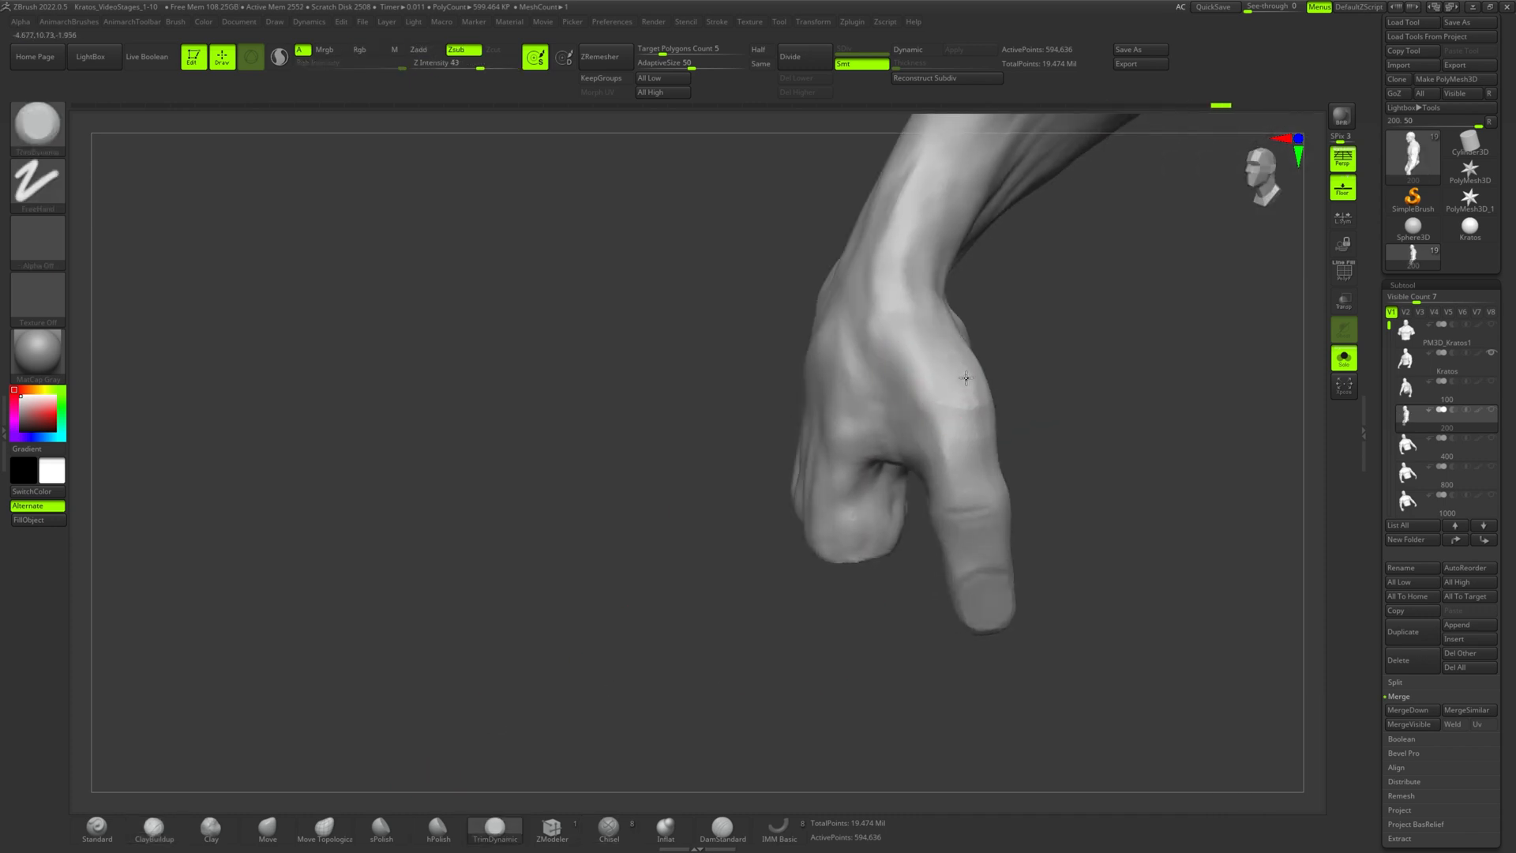
- Flatten the surface planes of the wrist and lower forearm above the thumb with TrimDynamic
{"action": "left_click_drag", "start_coordinate": [1017, 268], "coordinate": [869, 397]}
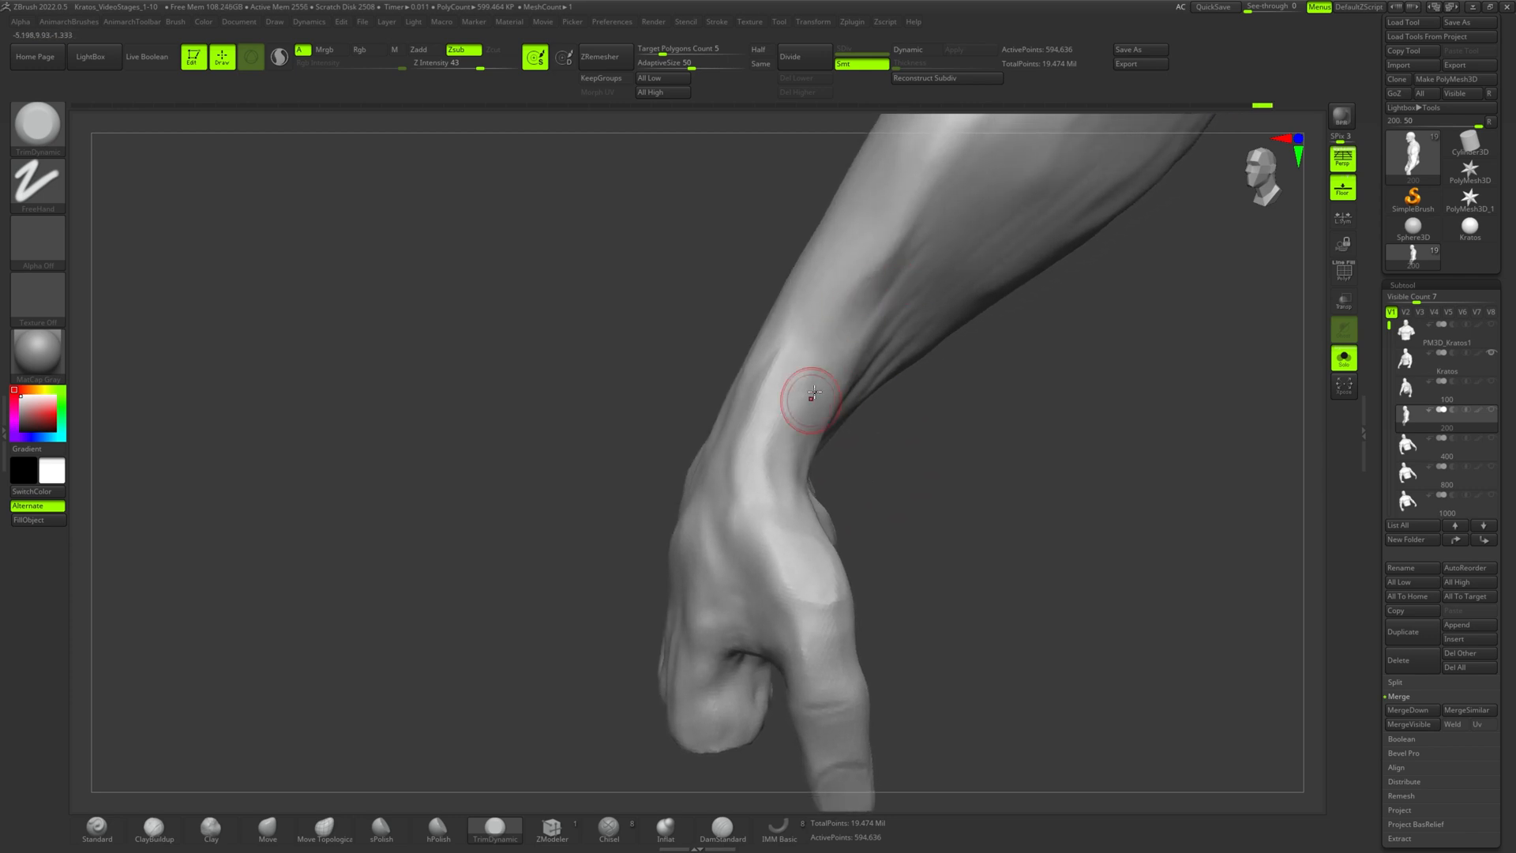
{"action": "key", "text": "d"}
{"action": "left_click", "coordinate": [720, 270]}
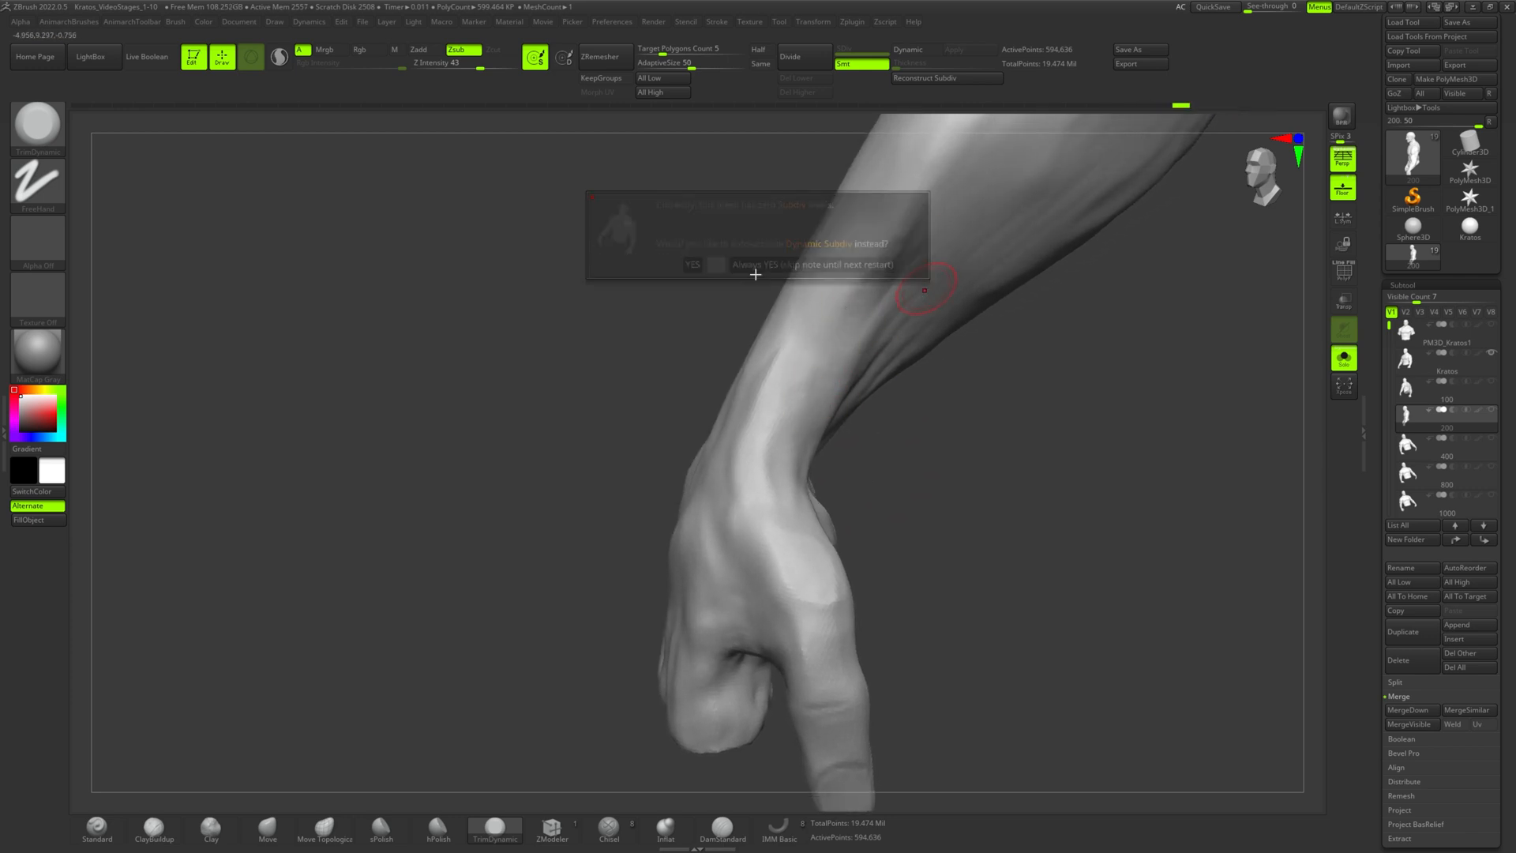
{"action": "key", "text": "s"}
{"action": "left_click_drag", "start_coordinate": [836, 359], "coordinate": [850, 359]}
{"action": "left_click_drag", "start_coordinate": [998, 169], "coordinate": [979, 217]}
- Refine and smooth the forearm from the elbow down to the hand
{"action": "mouse_move", "coordinate": [967, 450]}
{"action": "left_mouse_down", "text": "alt"}
{"action": "mouse_move", "coordinate": [959, 218]}
{"action": "mouse_move", "coordinate": [1030, 272]}
{"action": "left_mouse_up", "text": "alt"}
{"action": "left_click_drag", "start_coordinate": [1058, 299], "coordinate": [793, 483]}
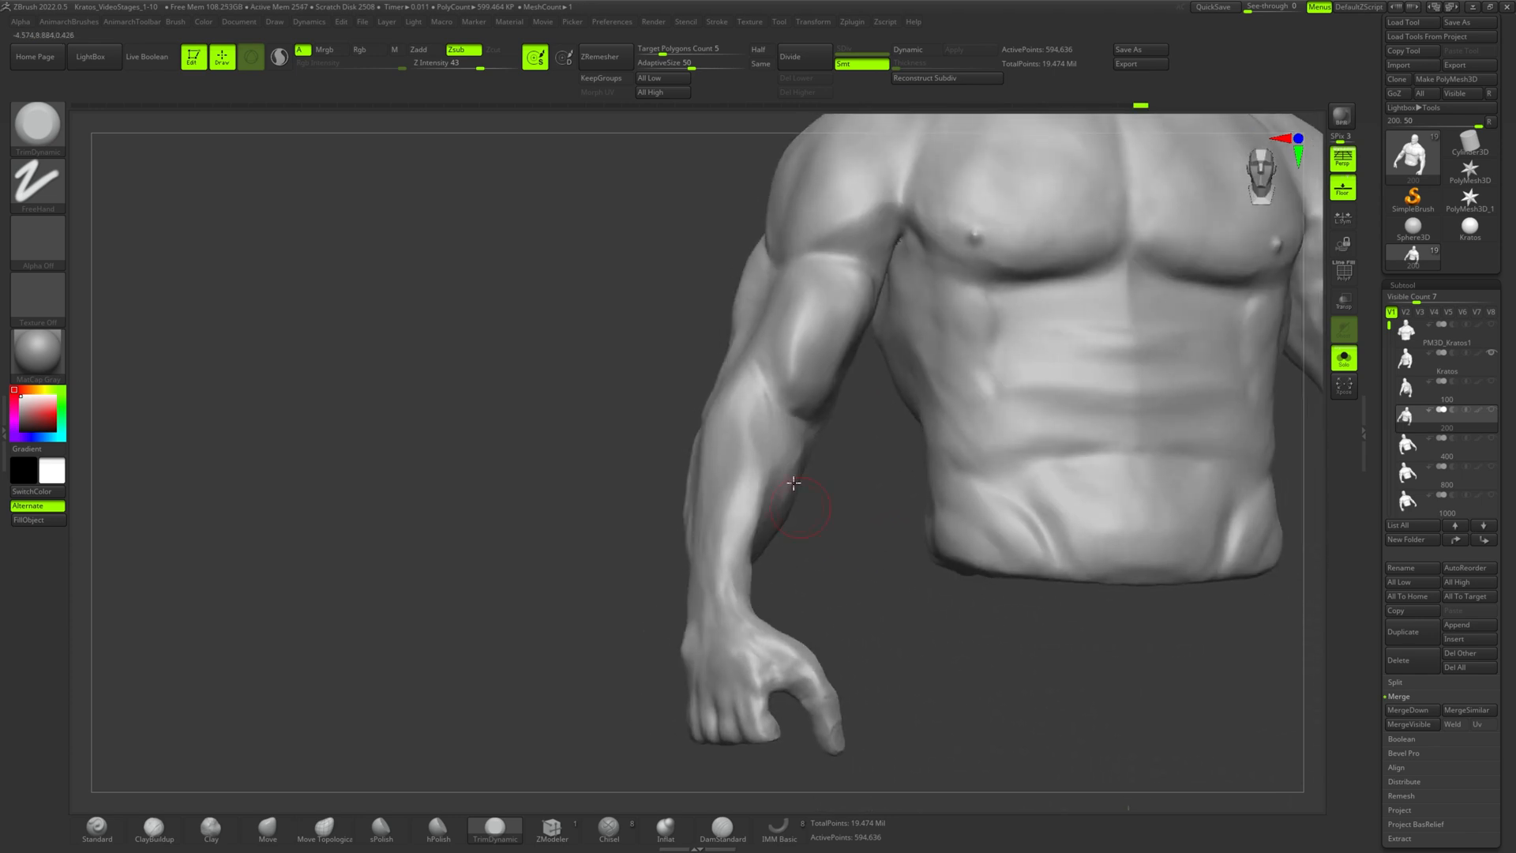
{"action": "mouse_move", "coordinate": [852, 442]}
{"action": "left_mouse_down"}
{"action": "mouse_move", "coordinate": [813, 423]}
{"action": "mouse_move", "coordinate": [771, 558]}
{"action": "mouse_move", "coordinate": [774, 545]}
{"action": "left_mouse_up"}
{"action": "left_click_drag", "start_coordinate": [875, 584], "coordinate": [648, 477]}
{"action": "key", "text": "shift"}
{"action": "left_click_drag", "start_coordinate": [790, 586], "coordinate": [758, 596], "text": "shift"}
{"action": "mouse_move", "coordinate": [837, 635]}
{"action": "left_mouse_down"}
{"action": "mouse_move", "coordinate": [914, 649]}
{"action": "mouse_move", "coordinate": [921, 494]}
{"action": "mouse_move", "coordinate": [1074, 513]}
{"action": "left_mouse_up"}
{"action": "left_click_drag", "start_coordinate": [939, 472], "coordinate": [826, 362]}
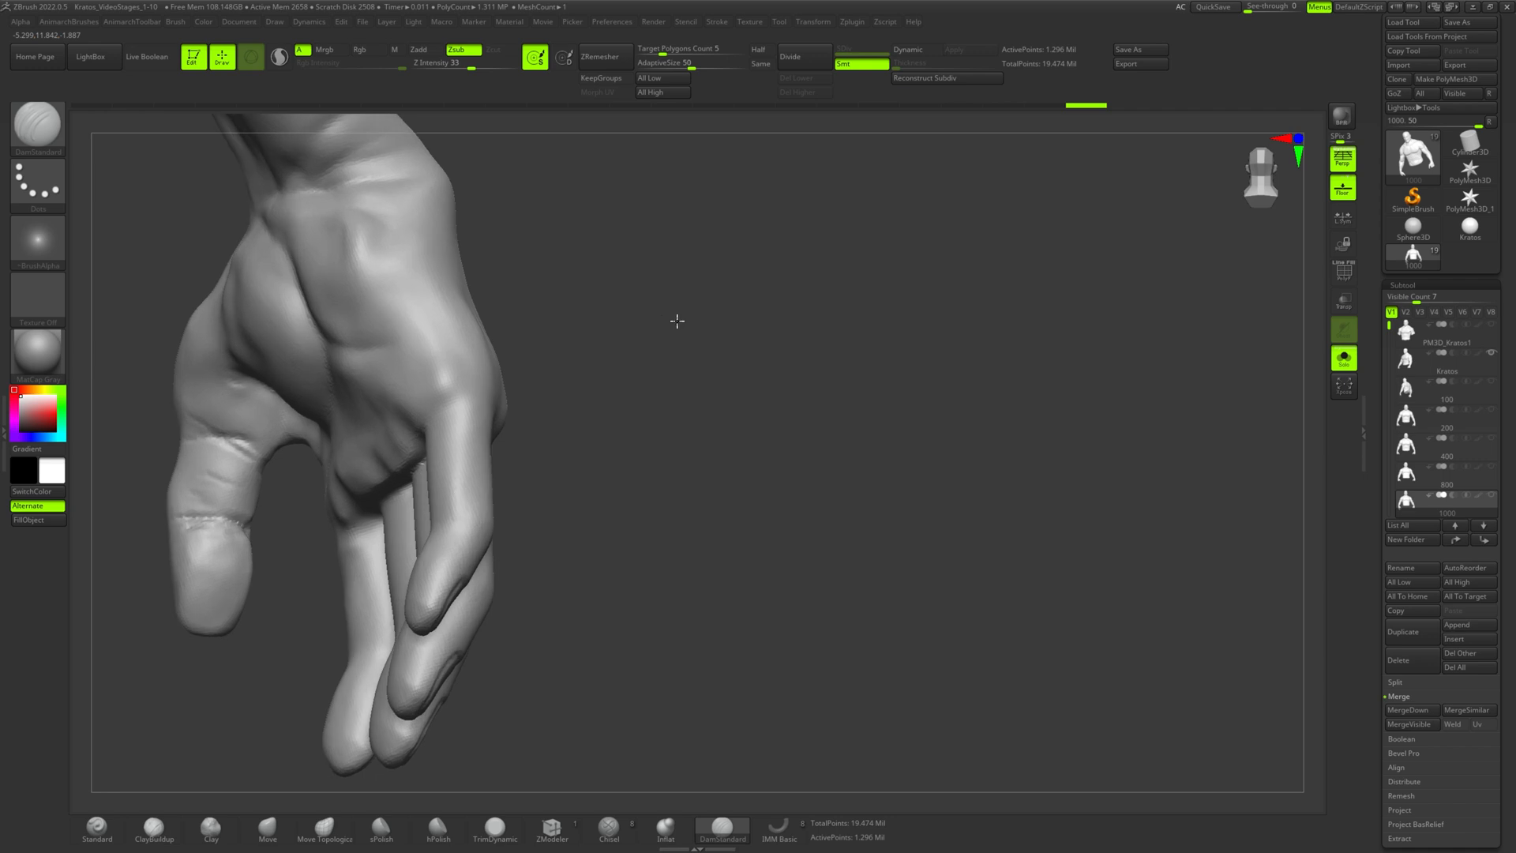
- Carve a skin crease along the palm side of the little finger's base with the DamStandard brush
{"action": "left_click_drag", "start_coordinate": [678, 321], "coordinate": [837, 278]}
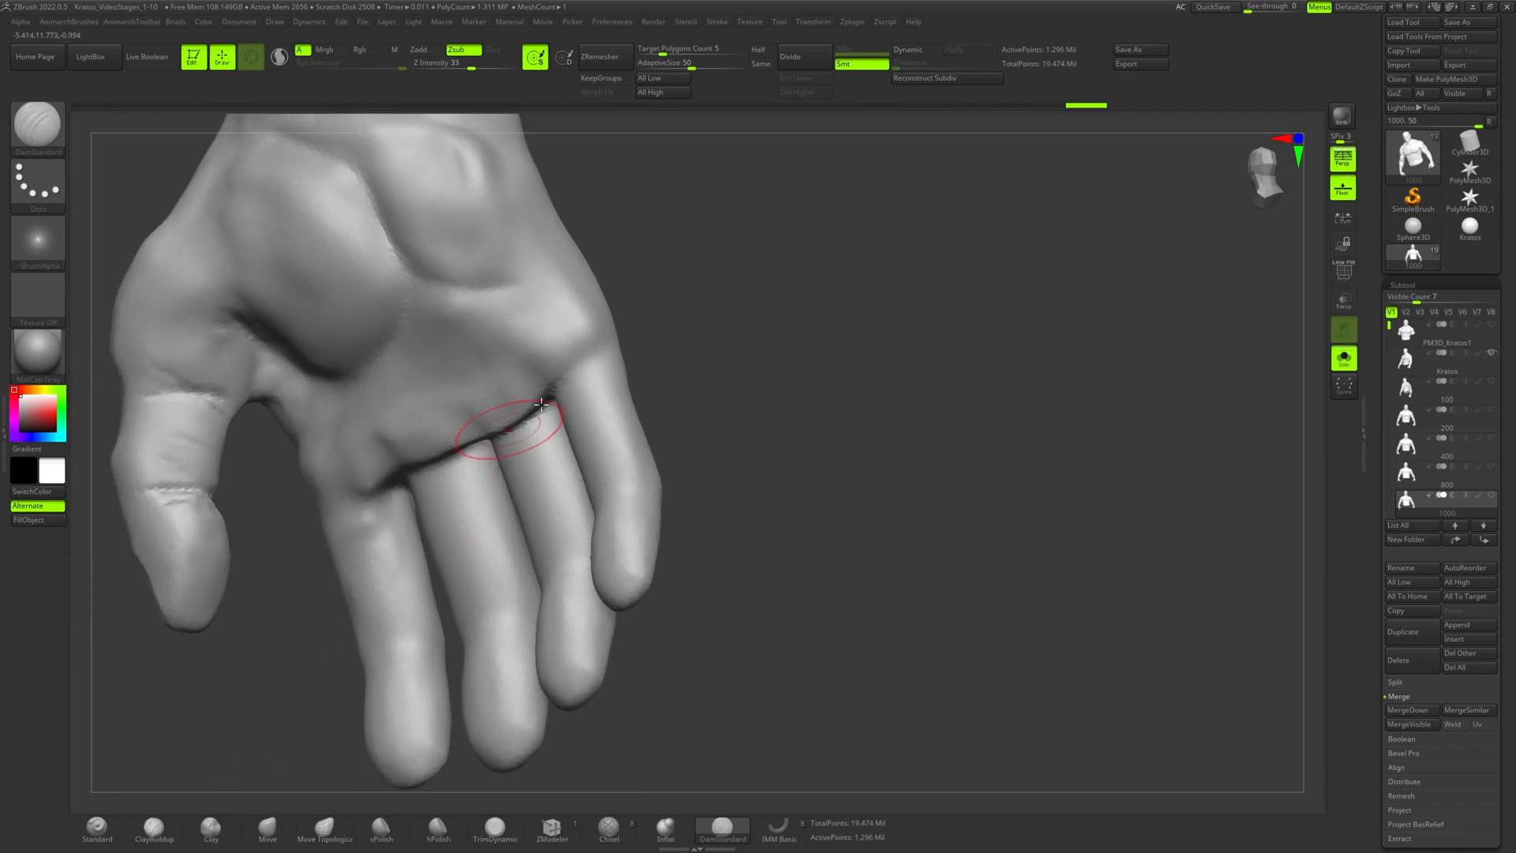
{"action": "key", "text": "b"}
{"action": "key", "text": "d"}
{"action": "key", "text": "s"}
{"action": "left_click_drag", "start_coordinate": [555, 393], "coordinate": [606, 352]}
{"action": "key", "text": "ctrl+z"}
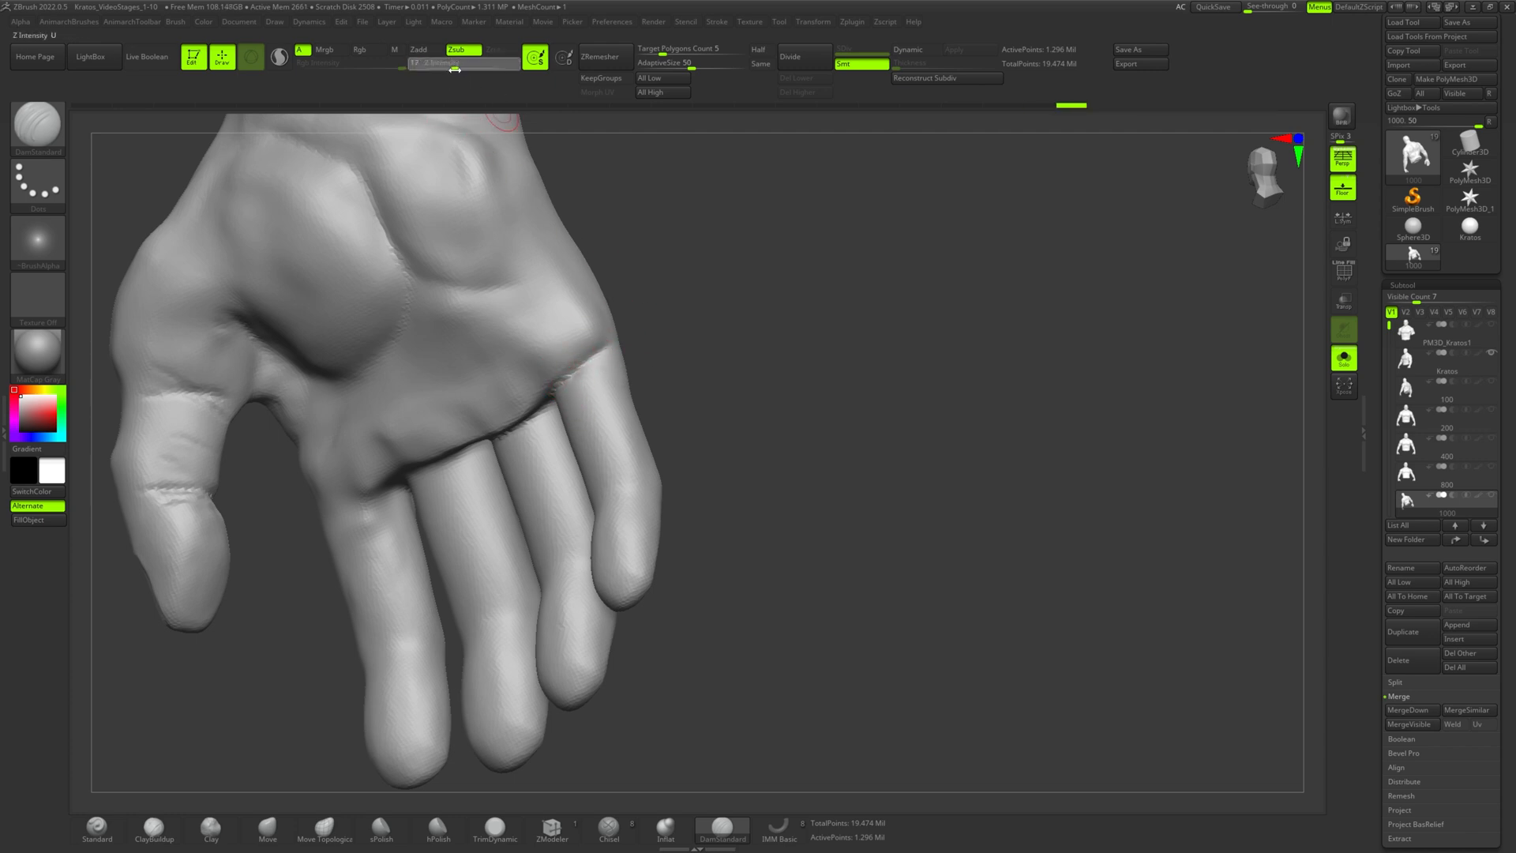
{"action": "right_click_drag", "start_coordinate": [520, 421], "coordinate": [507, 443]}
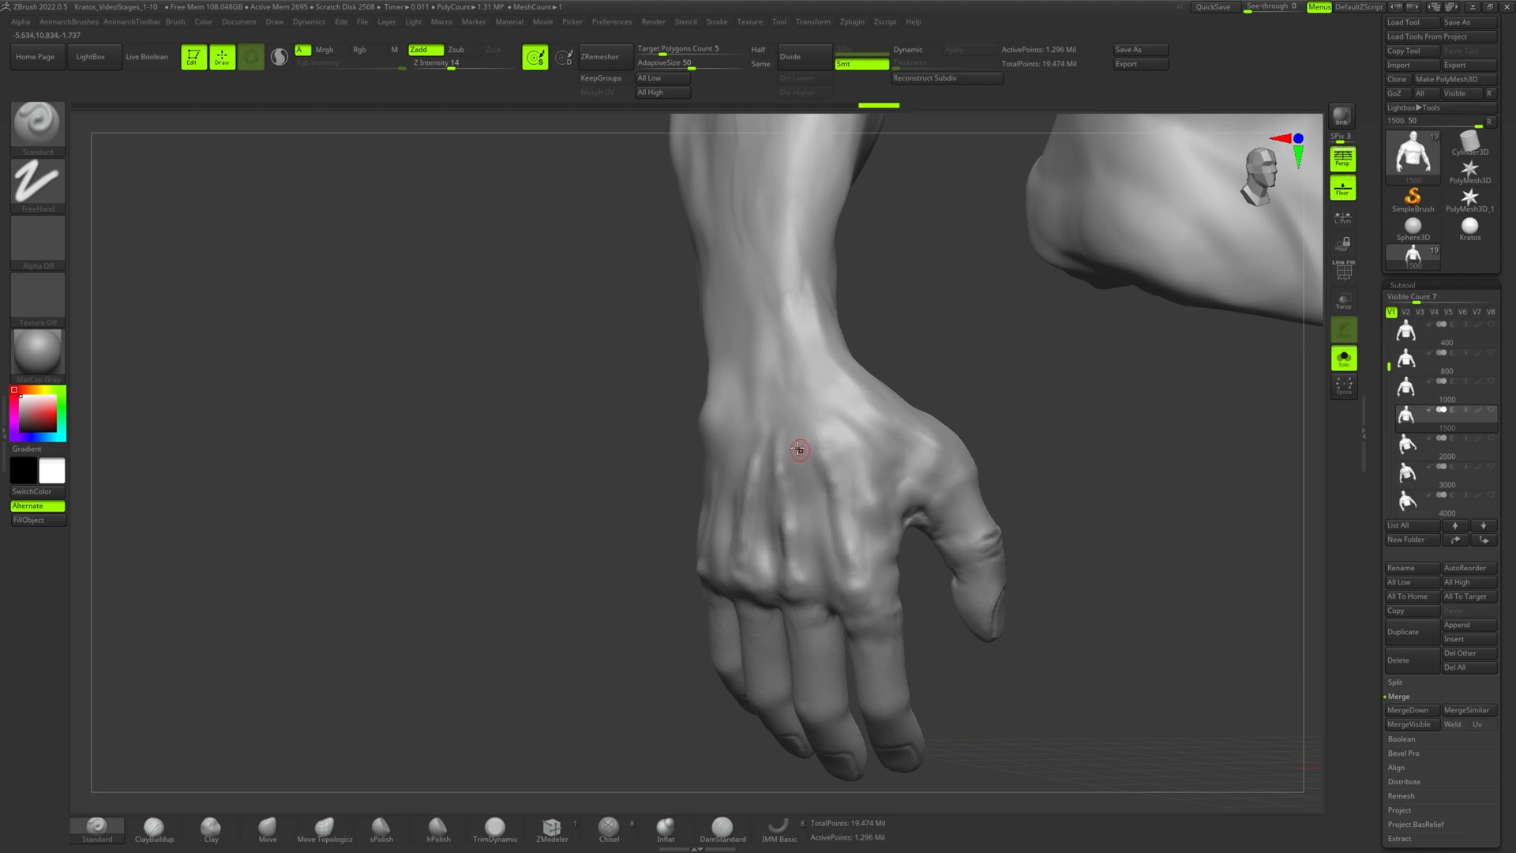
- Add raised tendon detail to the back of the hand with the Standard brush
{"action": "right_click_drag", "start_coordinate": [707, 557], "coordinate": [683, 551]}
{"action": "mouse_move", "coordinate": [684, 532]}
{"action": "left_mouse_down"}
{"action": "mouse_move", "coordinate": [719, 425]}
{"action": "mouse_move", "coordinate": [695, 505]}
{"action": "left_mouse_up"}
{"action": "left_click_drag", "start_coordinate": [785, 463], "coordinate": [717, 463]}
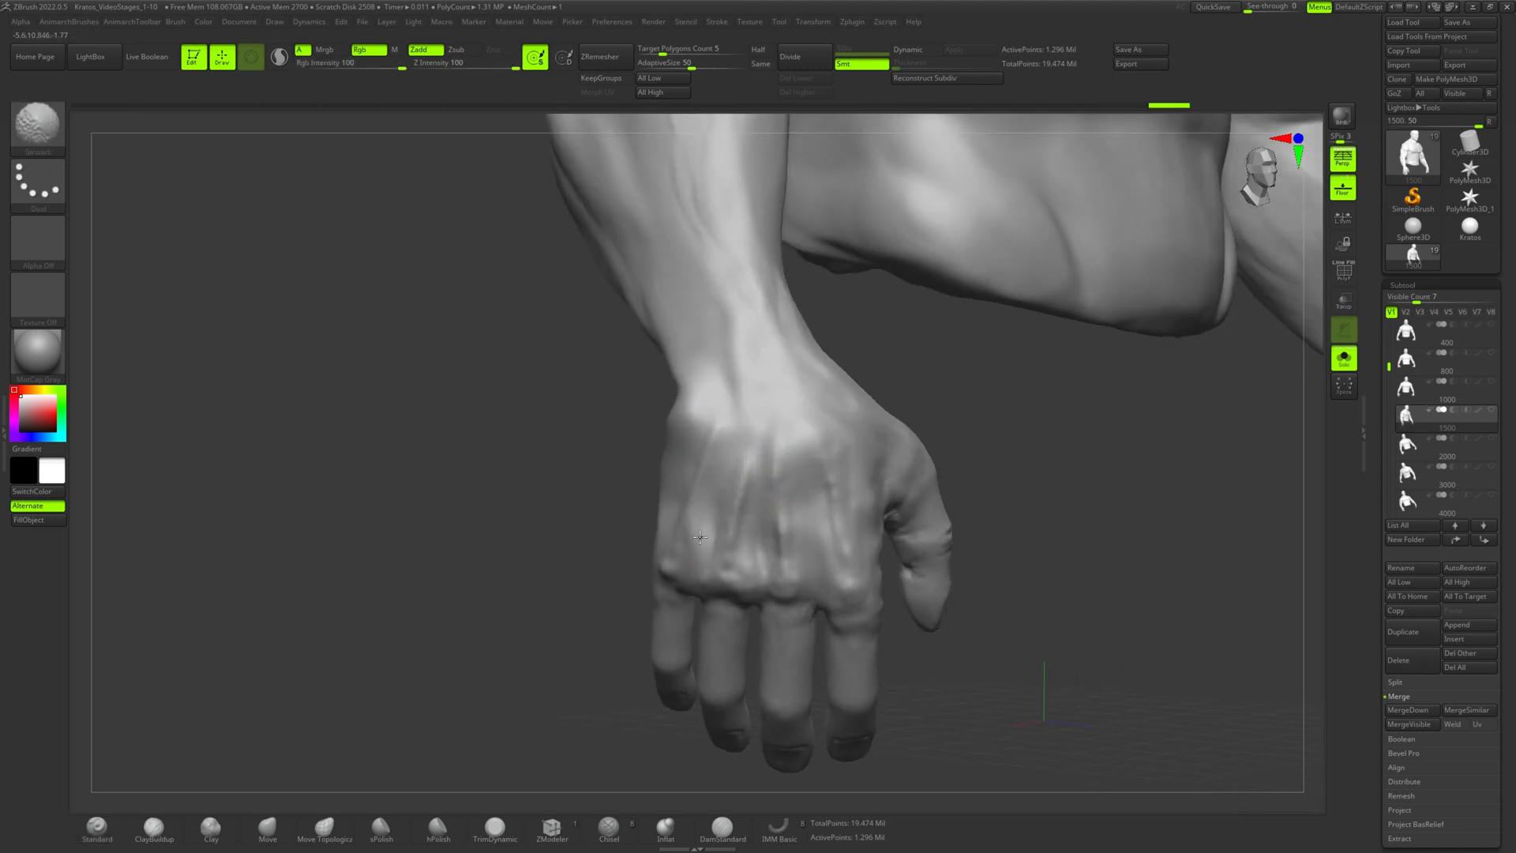
- Smooth the back of the hand along the outer edge near the little finger knuckle
{"action": "left_click_drag", "start_coordinate": [834, 521], "coordinate": [805, 379]}
{"action": "mouse_move", "coordinate": [963, 514]}
{"action": "right_mouse_down", "text": "ctrl"}
{"action": "mouse_move", "coordinate": [957, 471]}
{"action": "mouse_move", "coordinate": [903, 467]}
{"action": "mouse_move", "coordinate": [987, 481]}
{"action": "mouse_move", "coordinate": [967, 474]}
{"action": "right_mouse_up", "text": "ctrl"}
{"action": "right_click_drag", "start_coordinate": [632, 523], "coordinate": [673, 557]}
{"action": "right_click_drag", "start_coordinate": [713, 469], "coordinate": [683, 542]}
{"action": "left_click_drag", "start_coordinate": [689, 542], "coordinate": [680, 562], "text": "shift"}
{"action": "mouse_move", "coordinate": [679, 561]}
{"action": "right_mouse_down"}
{"action": "mouse_move", "coordinate": [769, 450]}
{"action": "mouse_move", "coordinate": [818, 573]}
{"action": "right_mouse_up"}
{"action": "key", "text": "s"}
{"action": "left_click_drag", "start_coordinate": [728, 550], "coordinate": [690, 561], "text": "shift"}
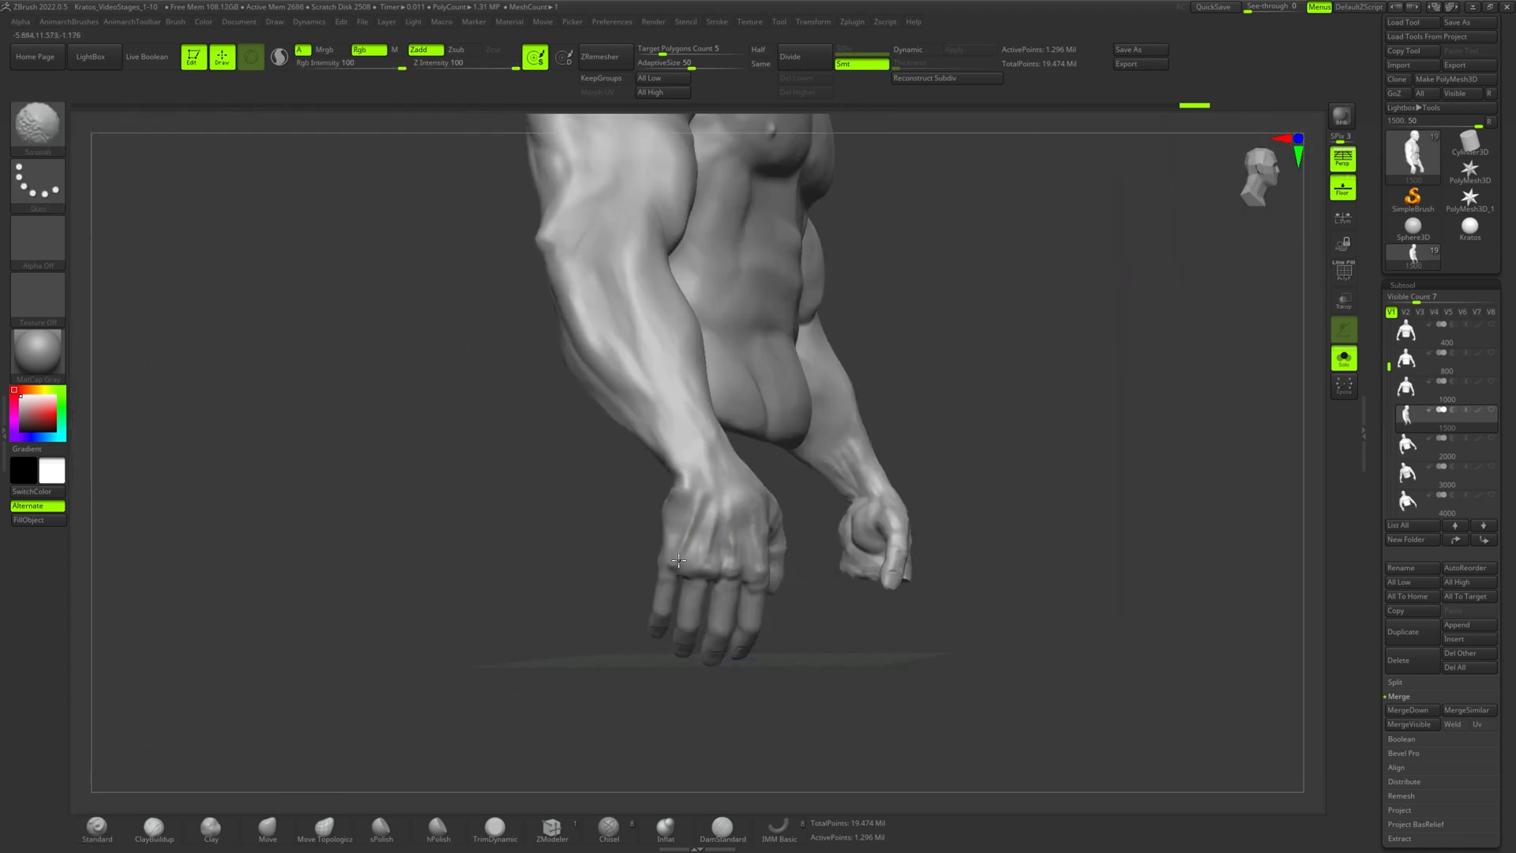
- Carve skin creases over the finger joints with DamStandard and smooth the little finger's knuckle
{"action": "mouse_move", "coordinate": [908, 506]}
{"action": "right_mouse_down"}
{"action": "mouse_move", "coordinate": [812, 511]}
{"action": "mouse_move", "coordinate": [1012, 515]}
{"action": "mouse_move", "coordinate": [797, 427]}
{"action": "right_mouse_up"}
{"action": "left_click", "coordinate": [711, 837]}
{"action": "right_click_drag", "start_coordinate": [751, 502], "coordinate": [632, 363]}
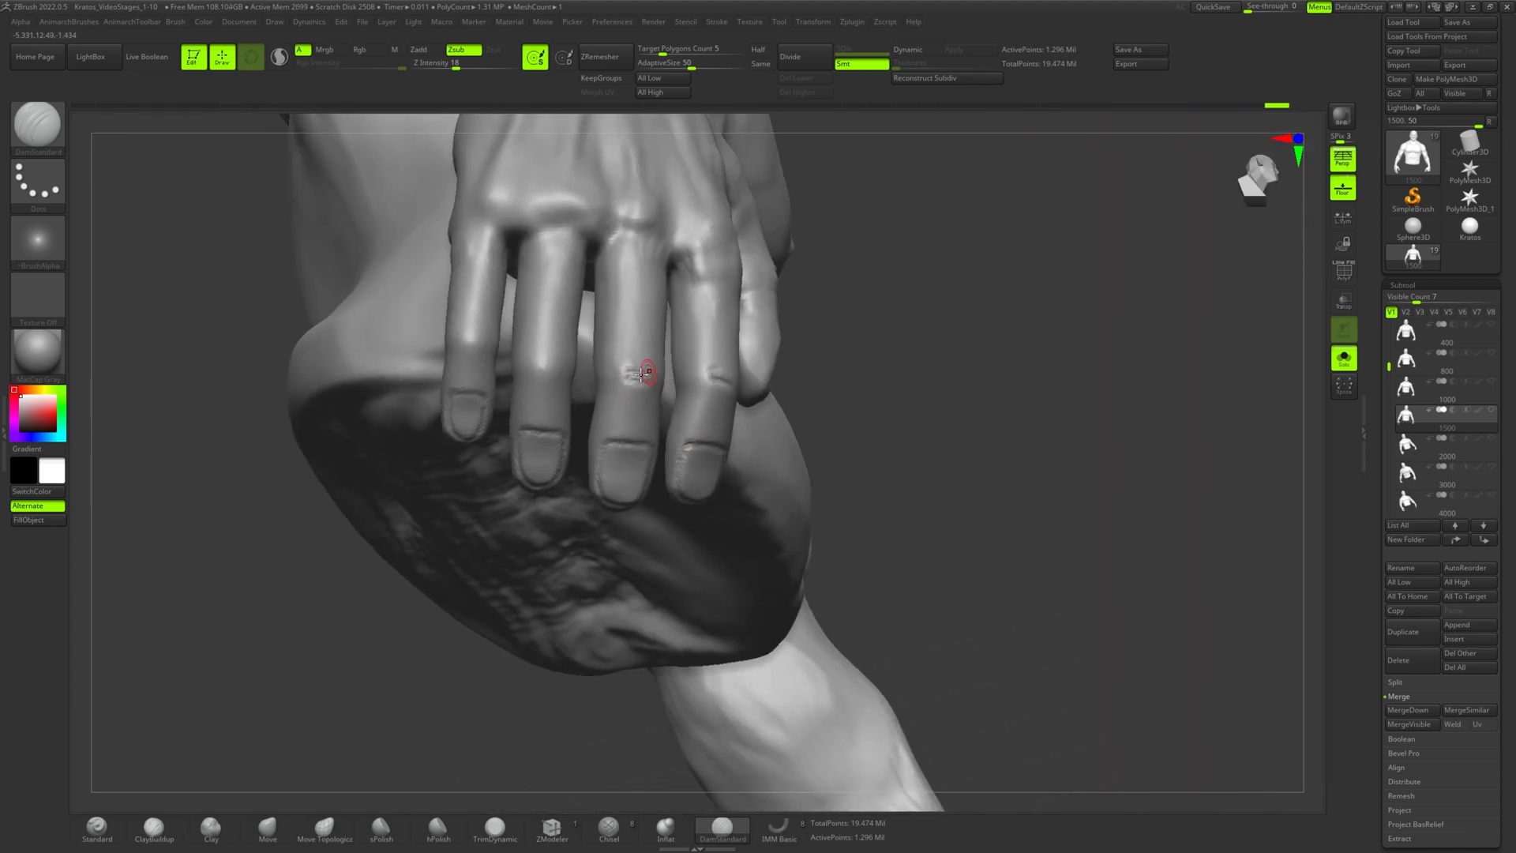
{"action": "left_click_drag", "start_coordinate": [497, 174], "coordinate": [464, 232], "text": "shift"}
{"action": "mouse_move", "coordinate": [837, 332]}
{"action": "right_mouse_down"}
{"action": "mouse_move", "coordinate": [887, 353]}
{"action": "mouse_move", "coordinate": [727, 292]}
{"action": "mouse_move", "coordinate": [723, 584]}
{"action": "right_mouse_up"}
{"action": "mouse_move", "coordinate": [723, 584]}
{"action": "right_mouse_down"}
{"action": "mouse_move", "coordinate": [710, 532]}
{"action": "mouse_move", "coordinate": [663, 551]}
{"action": "mouse_move", "coordinate": [558, 730]}
{"action": "right_mouse_up"}
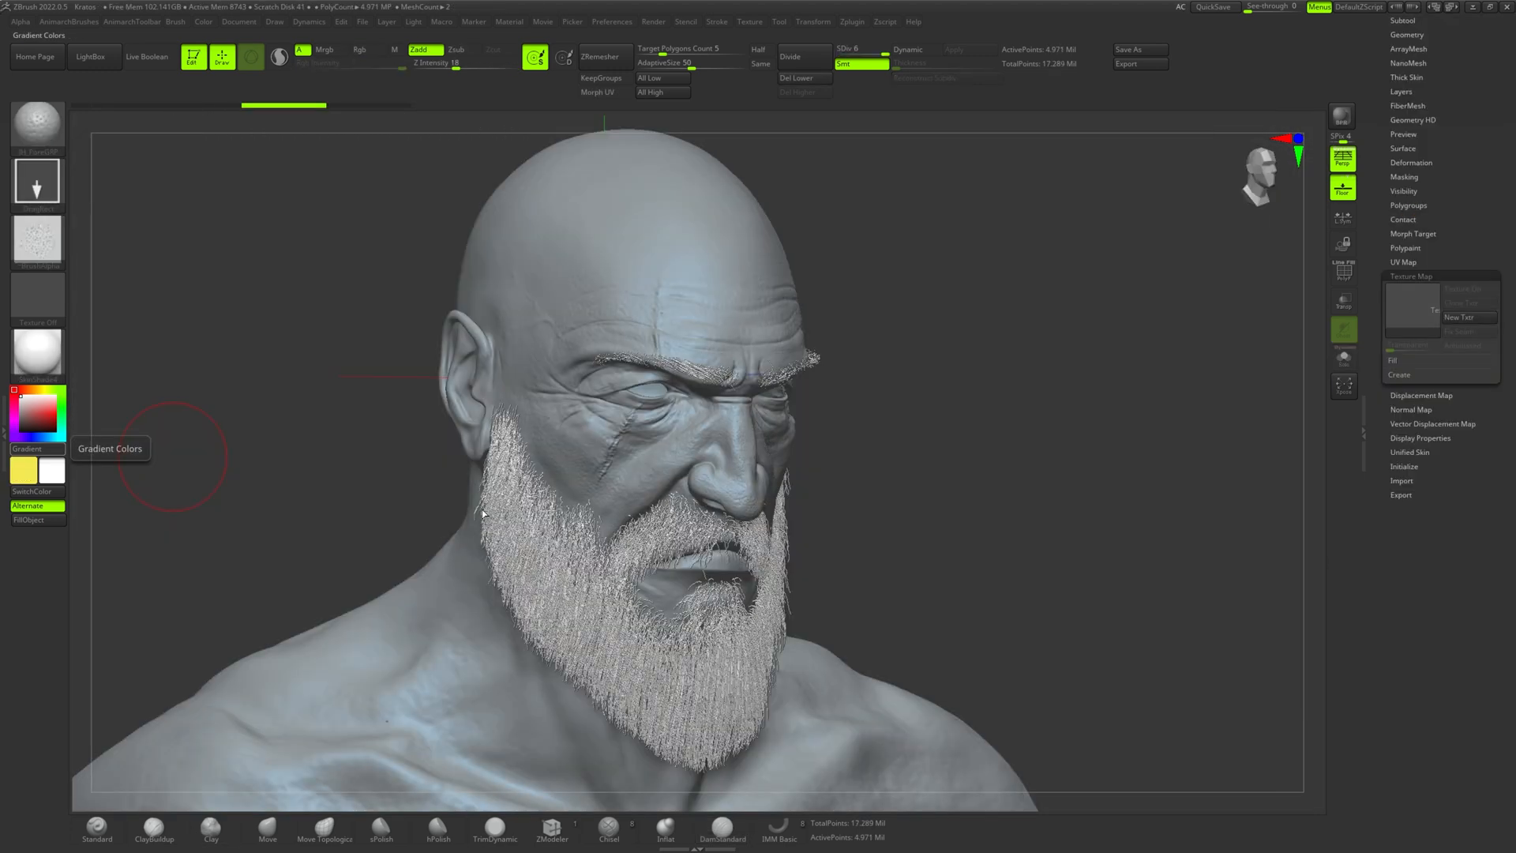
- Choose the JH_FineLine brush, adjust its size and frame the lips for fine skin detailing
{"action": "right_click_drag", "start_coordinate": [913, 423], "coordinate": [850, 587]}
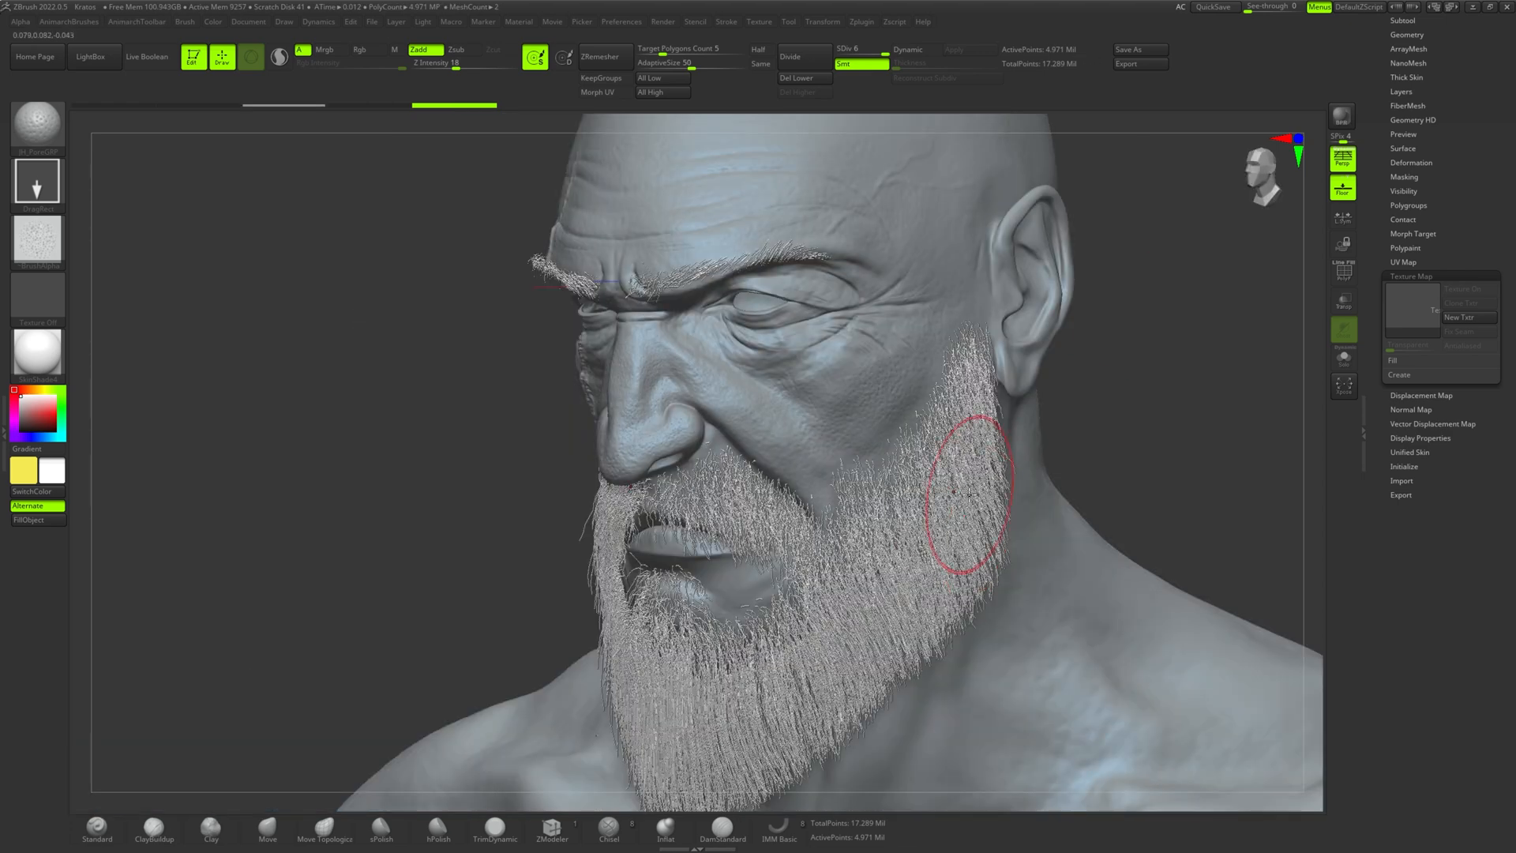
{"action": "key", "text": "b"}
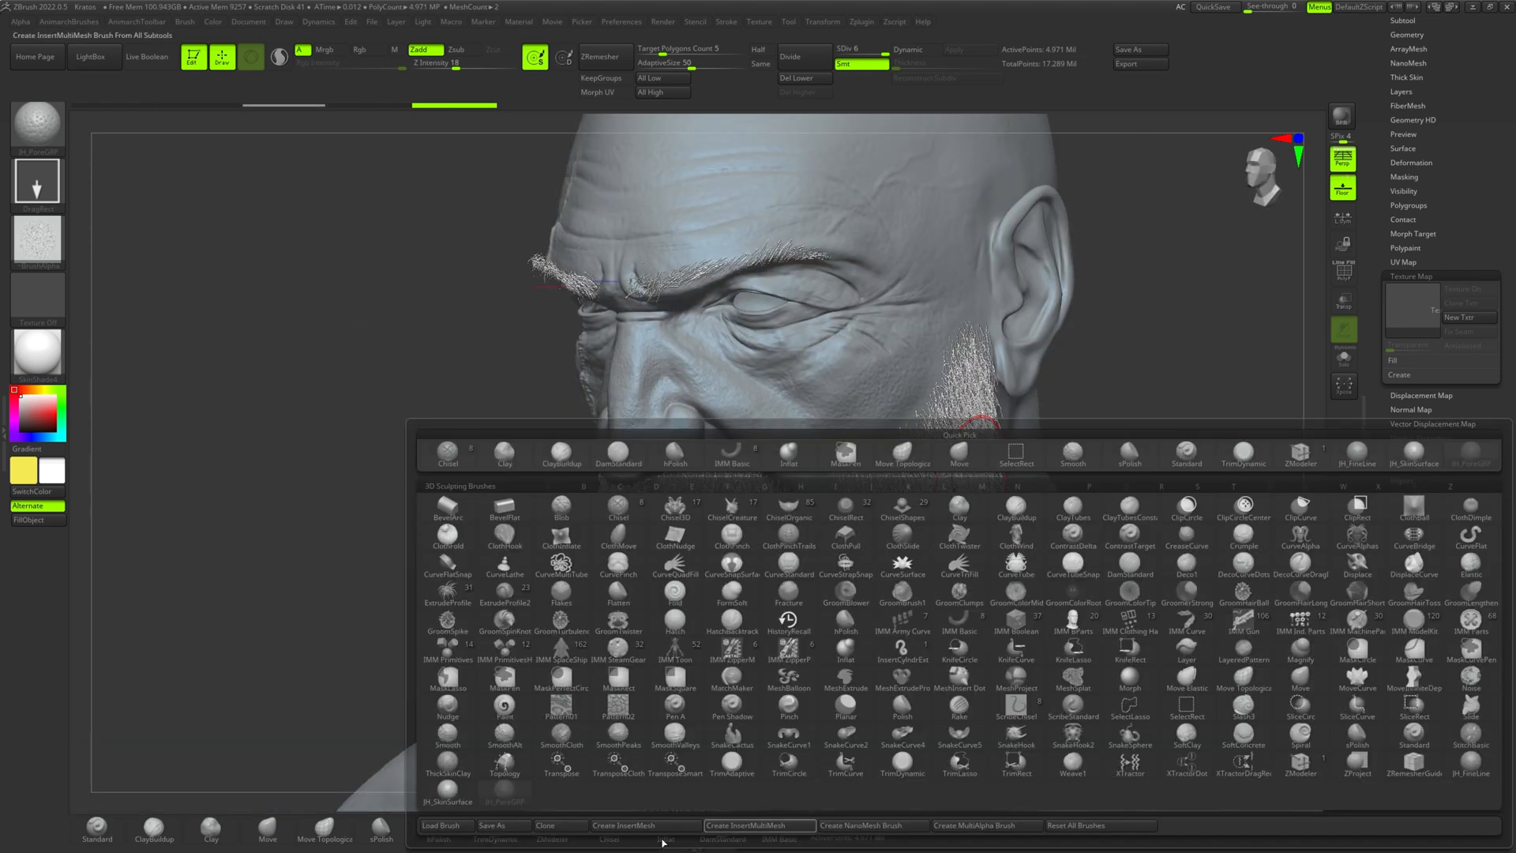
{"action": "left_click", "coordinate": [1473, 768]}
{"action": "key", "text": "s"}
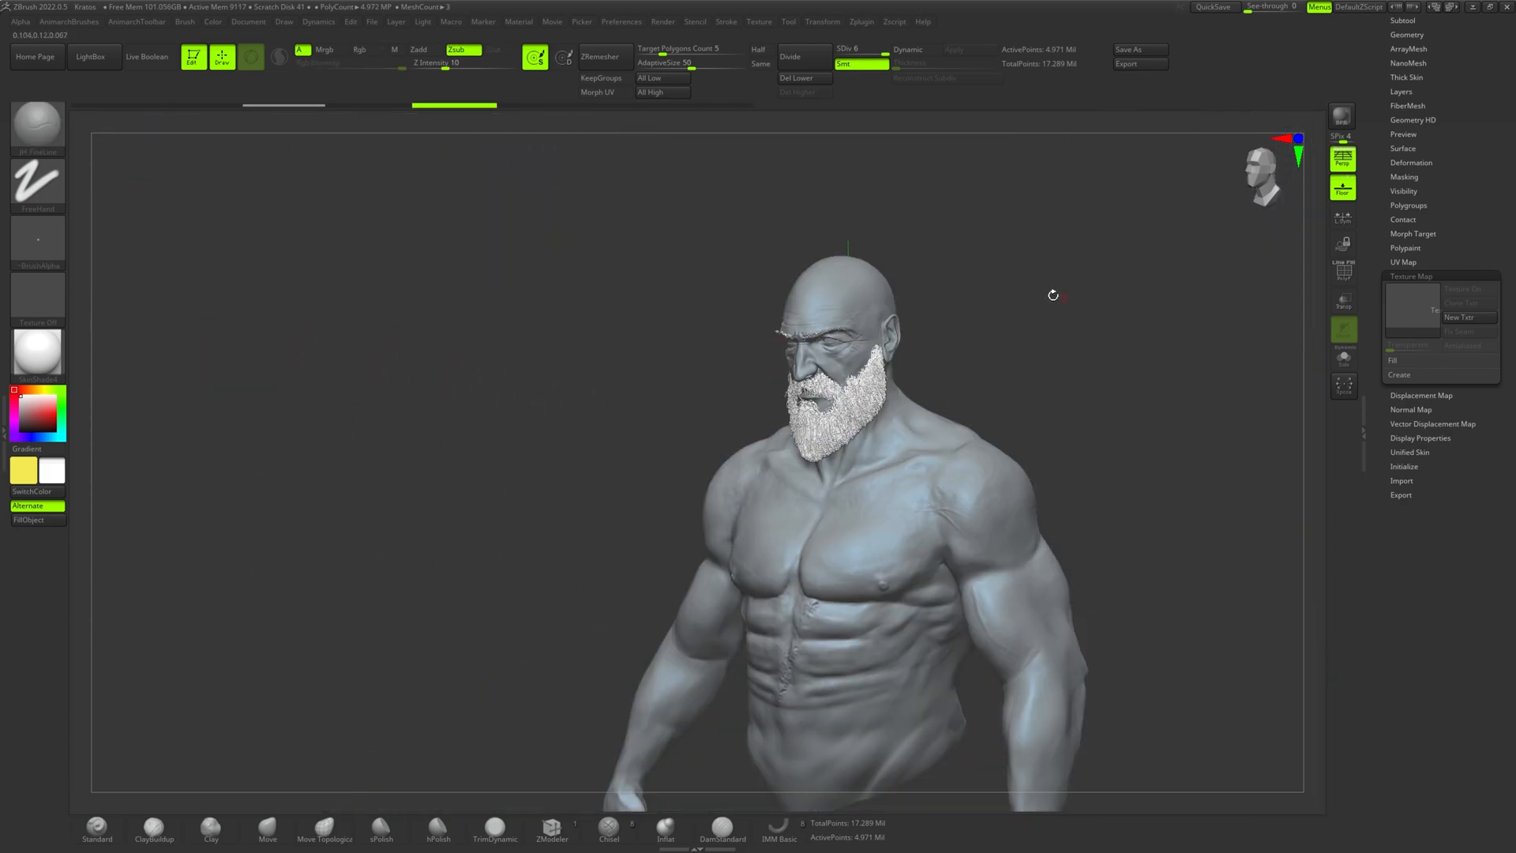
{"action": "left_click_drag", "start_coordinate": [1024, 304], "coordinate": [997, 379]}
{"action": "left_click_drag", "start_coordinate": [894, 451], "coordinate": [786, 510], "text": "alt"}
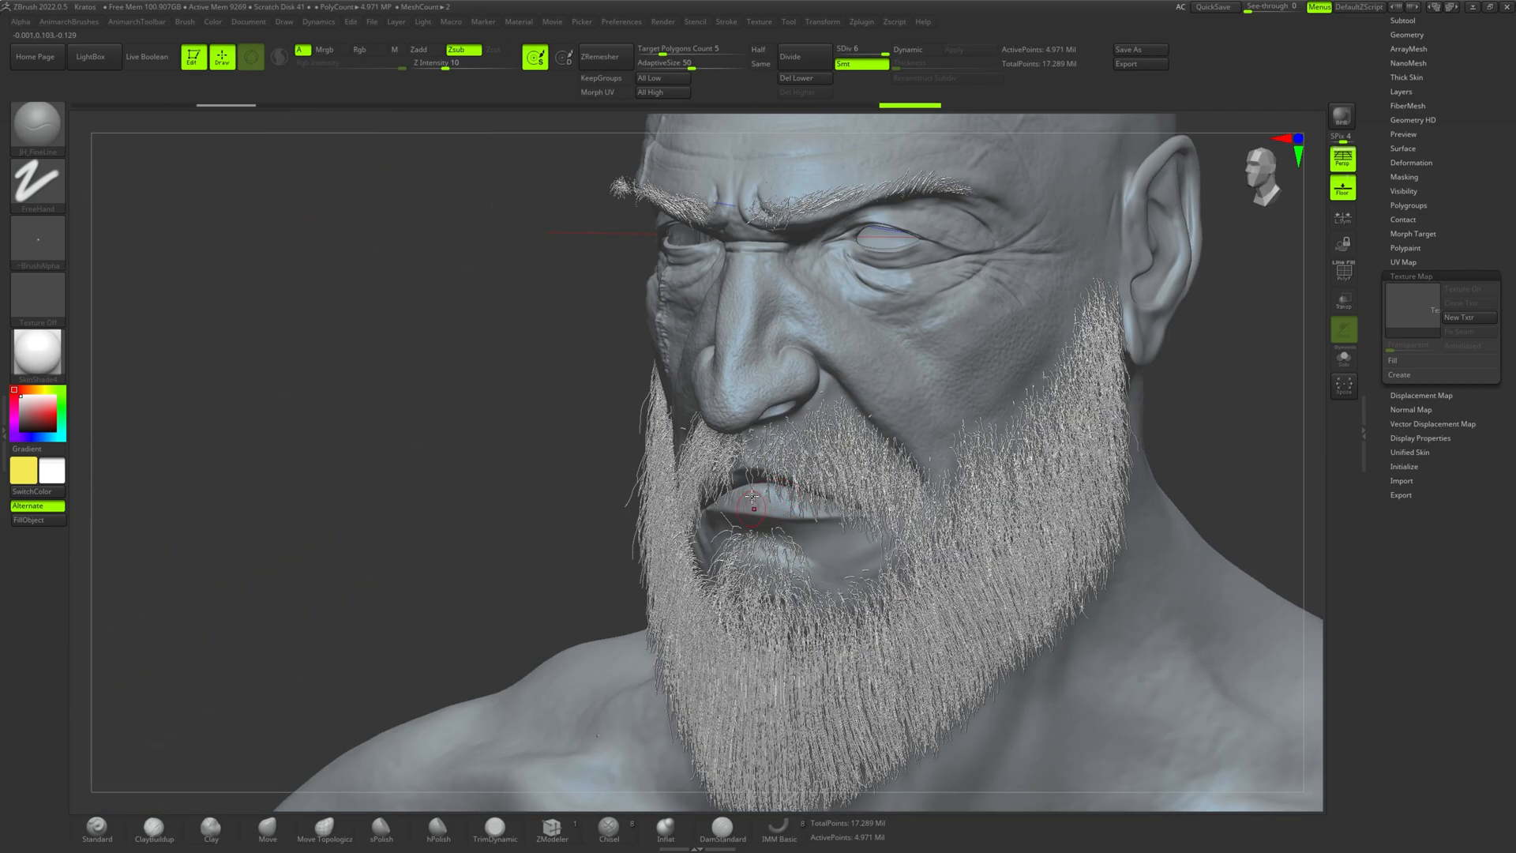
- Select the flat plane beside the neck and curve it over the shoulder with the Bend Arc deformer
{"action": "left_click", "coordinate": [496, 360], "text": "alt"}
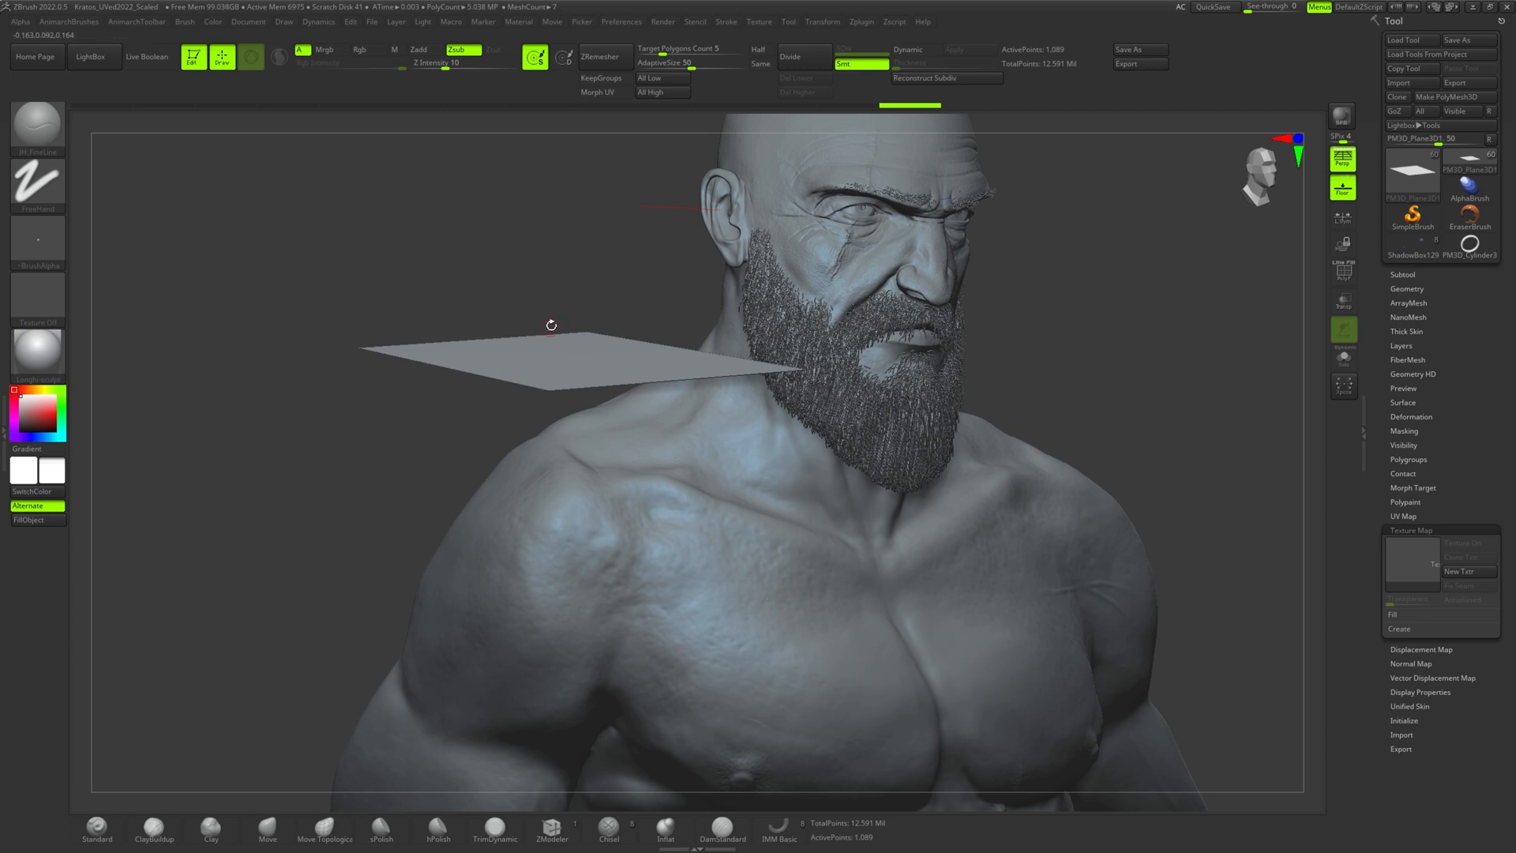
{"action": "key", "text": "w"}
{"action": "left_click_drag", "start_coordinate": [568, 290], "coordinate": [569, 314]}
{"action": "left_click_drag", "start_coordinate": [341, 286], "coordinate": [418, 304]}
{"action": "left_click", "coordinate": [505, 274]}
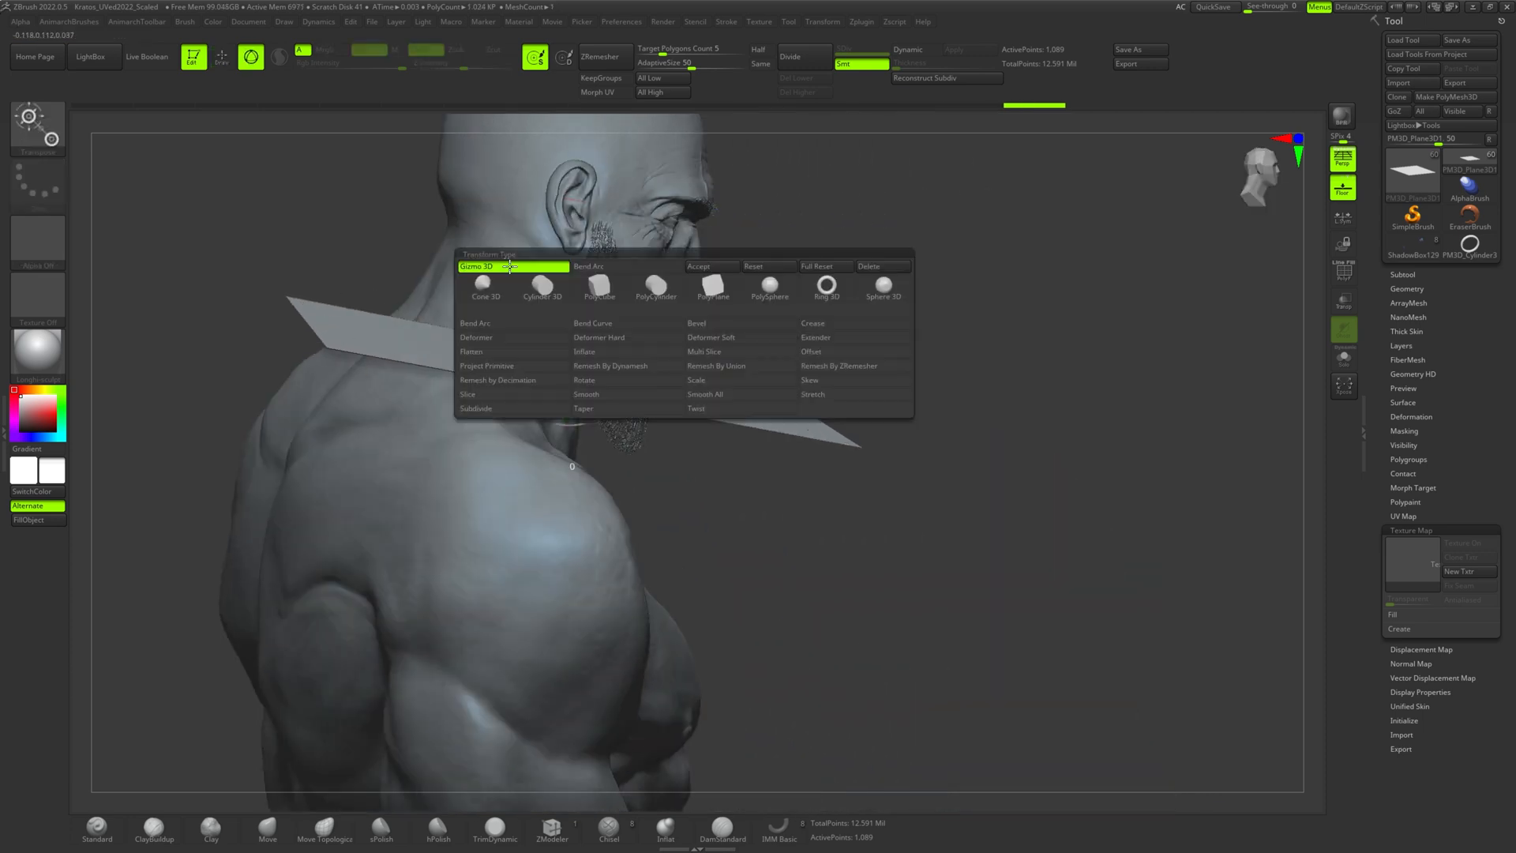
{"action": "left_click", "coordinate": [490, 324]}
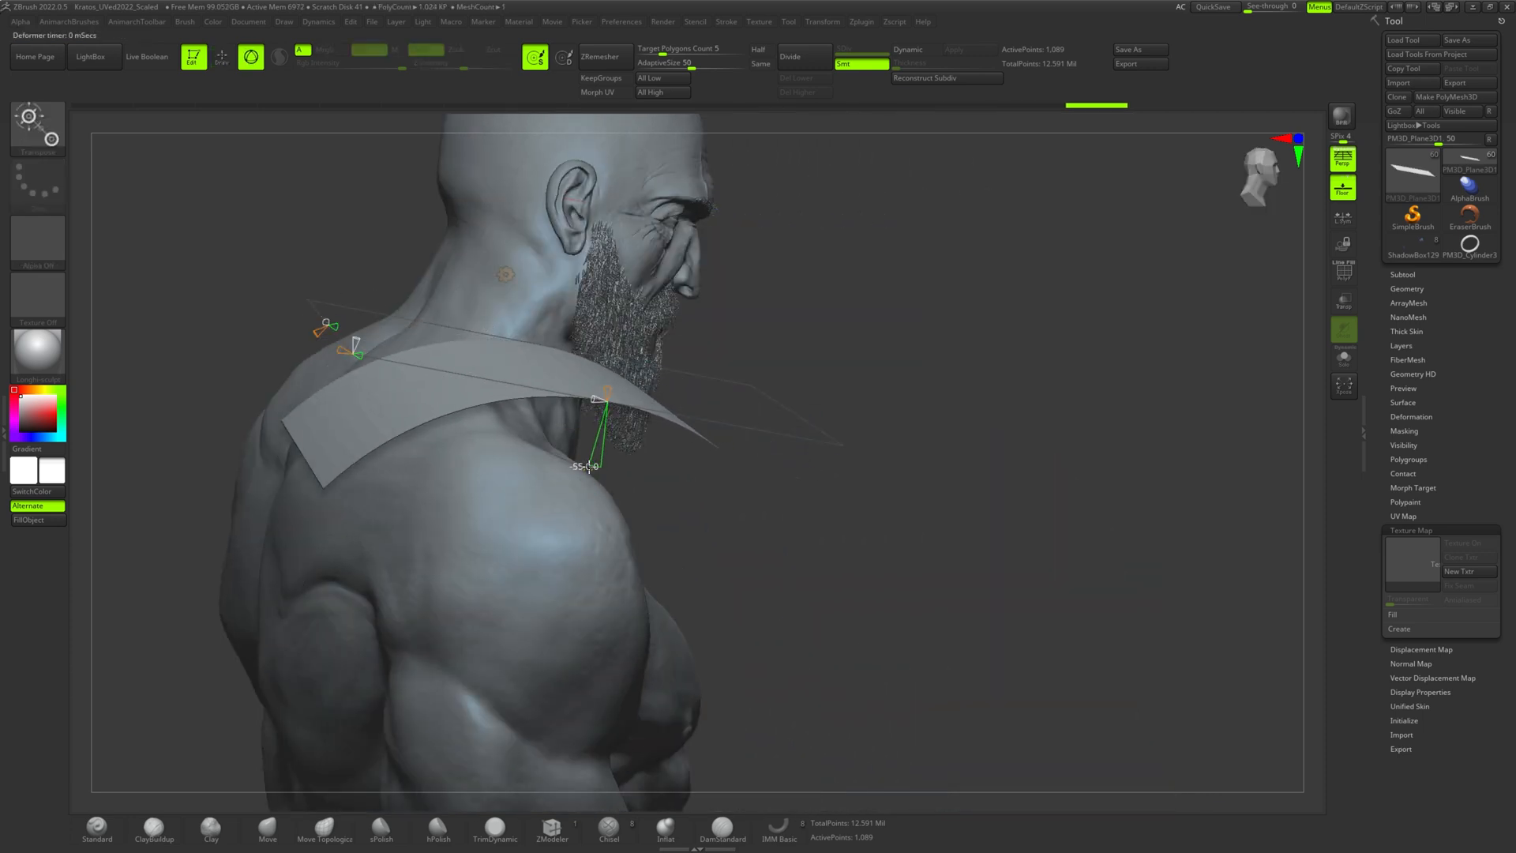
{"action": "left_click_drag", "start_coordinate": [909, 462], "coordinate": [660, 457]}
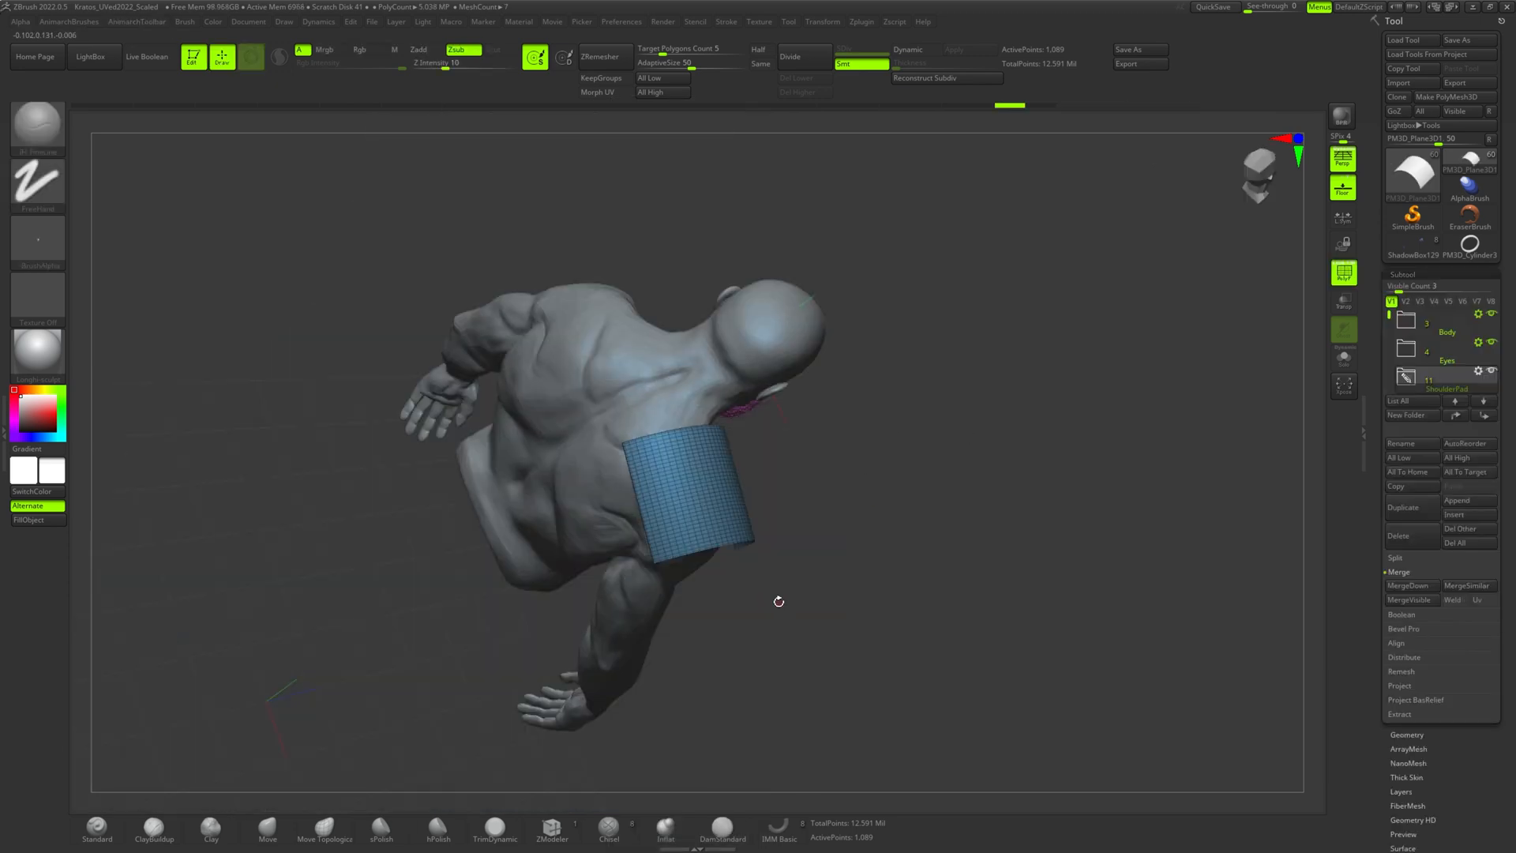
- Slice diagonally across the corners of the curved shoulder plane to split them into separate polygroups
{"action": "mouse_move", "coordinate": [766, 612]}
{"action": "left_mouse_down", "text": "ctrl+shift"}
{"action": "mouse_move", "coordinate": [533, 500]}
{"action": "mouse_move", "coordinate": [494, 461]}
{"action": "left_mouse_up", "text": "ctrl+shift"}
{"action": "left_click_drag", "start_coordinate": [821, 580], "coordinate": [424, 430], "text": "ctrl+shift"}
{"action": "mouse_move", "coordinate": [846, 518]}
{"action": "left_mouse_down"}
{"action": "mouse_move", "coordinate": [840, 505]}
{"action": "mouse_move", "coordinate": [826, 517]}
{"action": "left_mouse_up"}
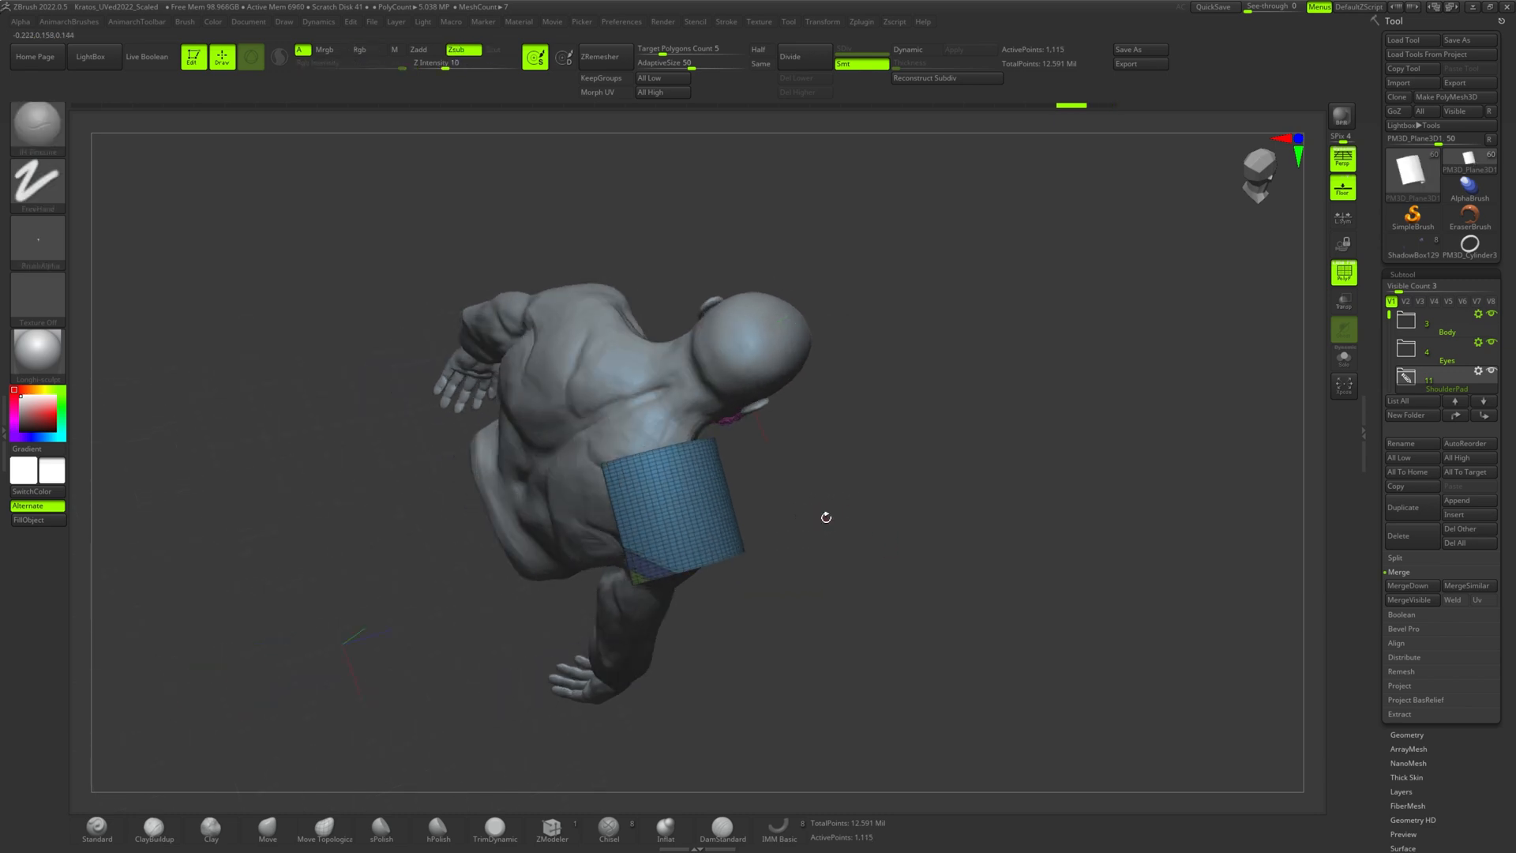
{"action": "left_click_drag", "start_coordinate": [799, 609], "coordinate": [496, 470], "text": "ctrl+shift"}
{"action": "left_click_drag", "start_coordinate": [914, 535], "coordinate": [844, 651]}
{"action": "left_click_drag", "start_coordinate": [844, 651], "coordinate": [461, 477], "text": "ctrl+shift"}
{"action": "left_click_drag", "start_coordinate": [444, 492], "coordinate": [445, 492], "text": "ctrl+shift"}
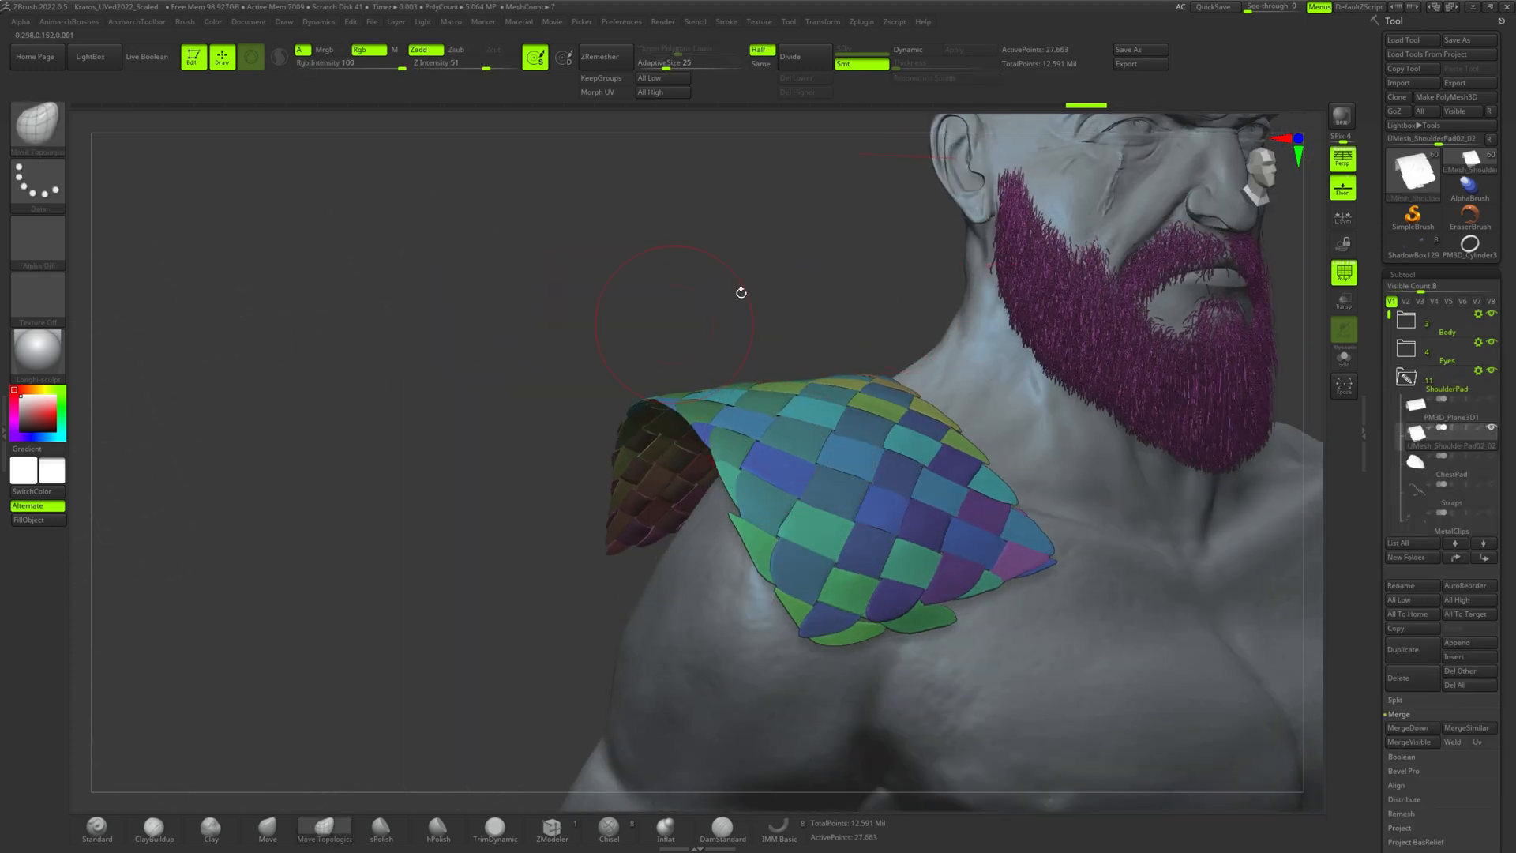
- Isolate polygroups of the woven shoulder pad and bring its woven panels and border back into view
{"action": "mouse_move", "coordinate": [793, 298]}
{"action": "left_mouse_down", "text": "alt"}
{"action": "mouse_move", "coordinate": [640, 272]}
{"action": "mouse_move", "coordinate": [704, 294]}
{"action": "mouse_move", "coordinate": [679, 298]}
{"action": "left_mouse_up", "text": "alt"}
{"action": "left_click", "coordinate": [708, 299], "text": "ctrl+shift"}
{"action": "left_click_drag", "start_coordinate": [1128, 350], "coordinate": [1034, 335], "text": "alt"}
{"action": "left_click", "coordinate": [833, 419], "text": "ctrl+shift"}
{"action": "left_click_drag", "start_coordinate": [1085, 388], "coordinate": [679, 292]}
{"action": "left_click", "coordinate": [636, 318], "text": "ctrl+shift"}
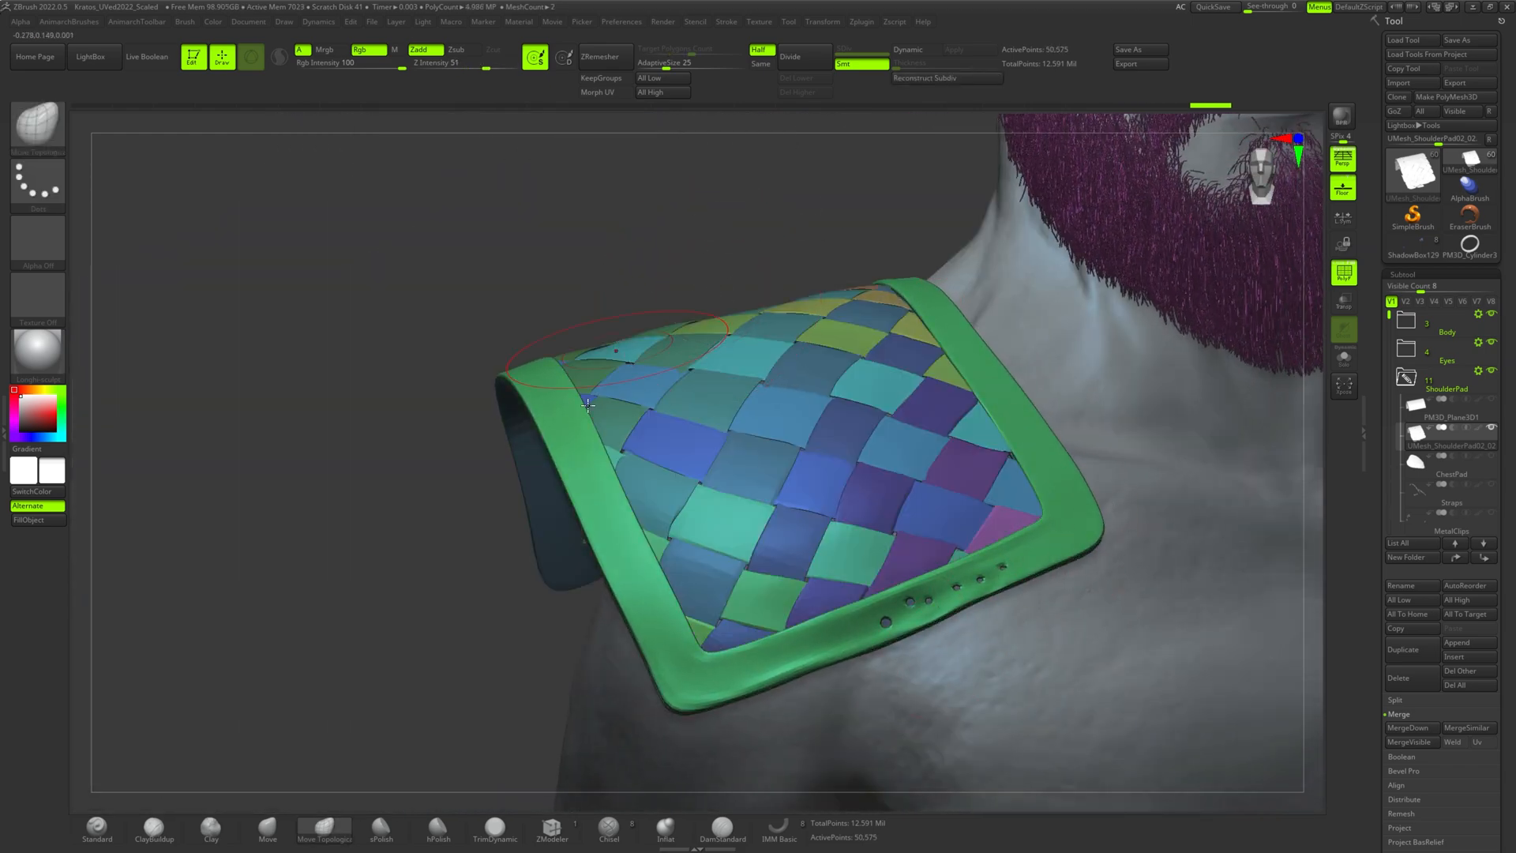
{"action": "left_click_drag", "start_coordinate": [403, 386], "coordinate": [423, 352]}
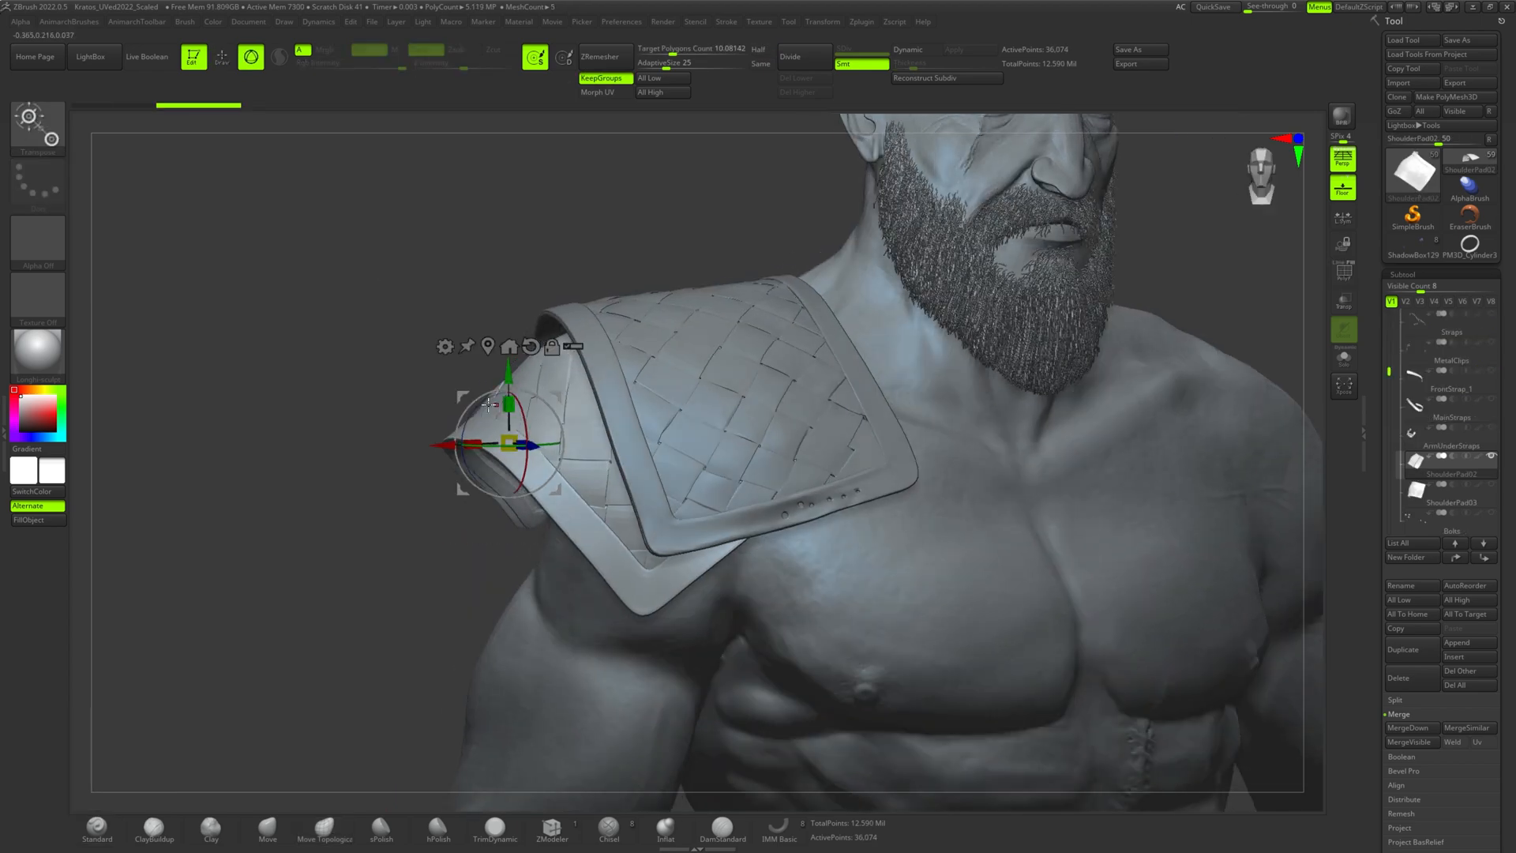
- Shift the ShoulderPad02 layer slightly outward along the shoulder and select the under-straps subtool above it
{"action": "left_click_drag", "start_coordinate": [455, 443], "coordinate": [450, 442]}
{"action": "mouse_move", "coordinate": [688, 389]}
{"action": "left_mouse_down"}
{"action": "mouse_move", "coordinate": [843, 386]}
{"action": "mouse_move", "coordinate": [813, 423]}
{"action": "mouse_move", "coordinate": [761, 408]}
{"action": "left_mouse_up"}
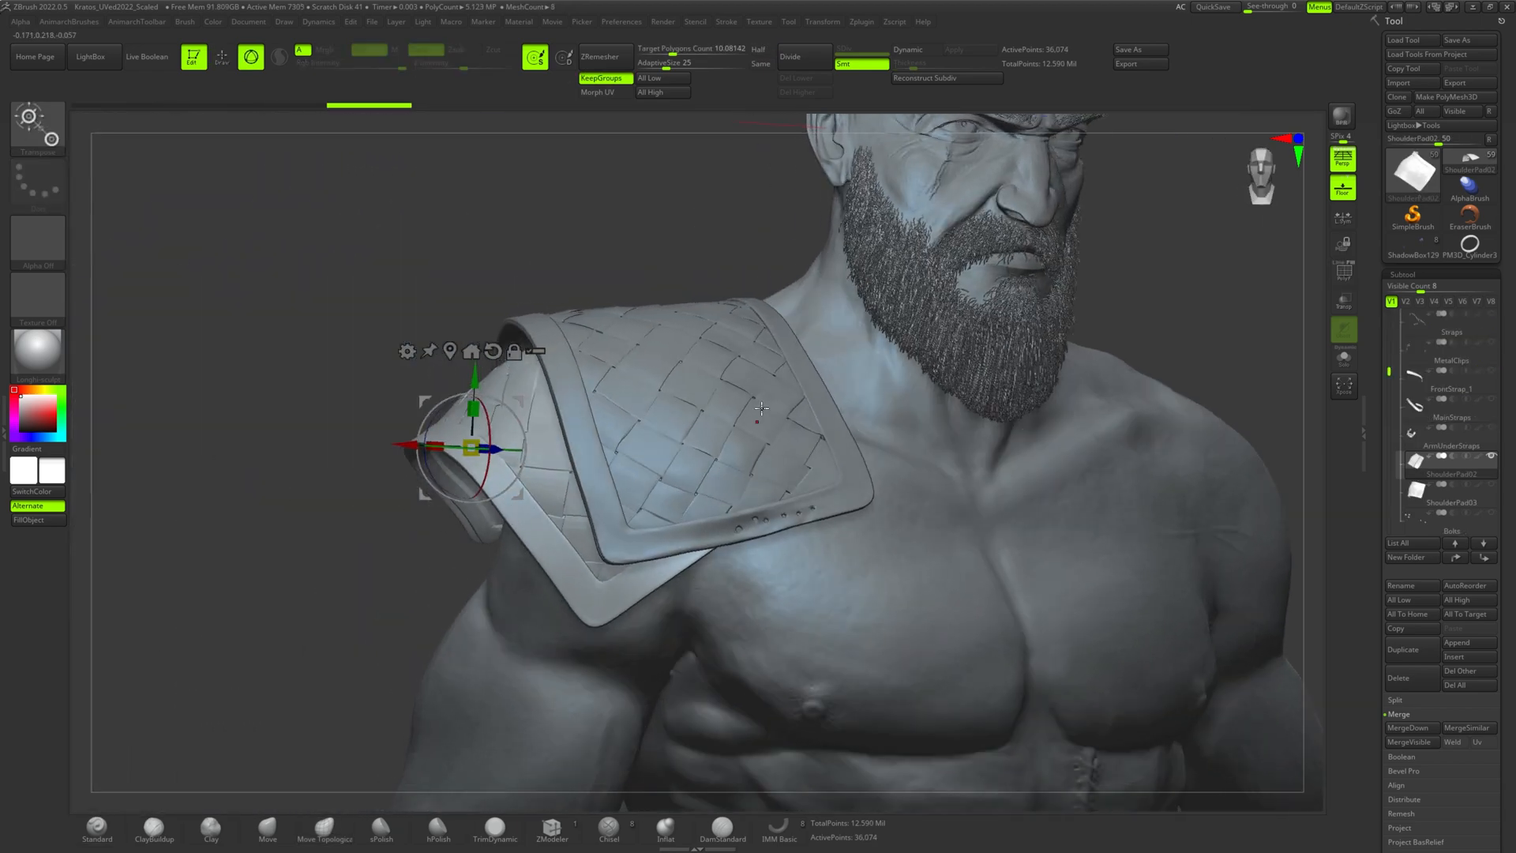
{"action": "left_click", "coordinate": [1453, 544]}
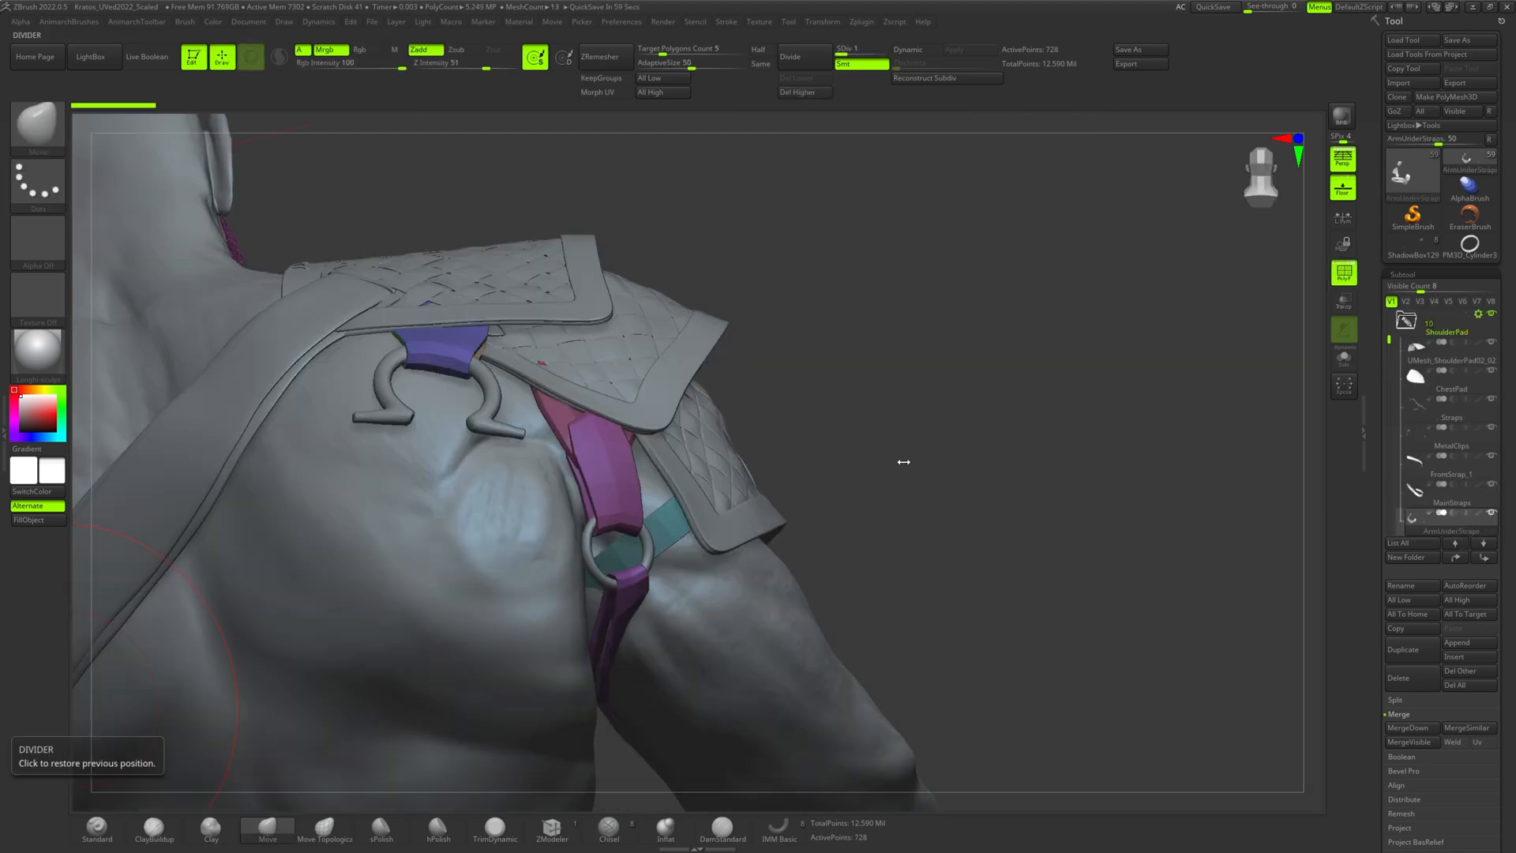
- Check the under-straps' polyframe behind the shoulder and raise their subdivision level
{"action": "left_click_drag", "start_coordinate": [861, 431], "coordinate": [873, 473], "text": "alt"}
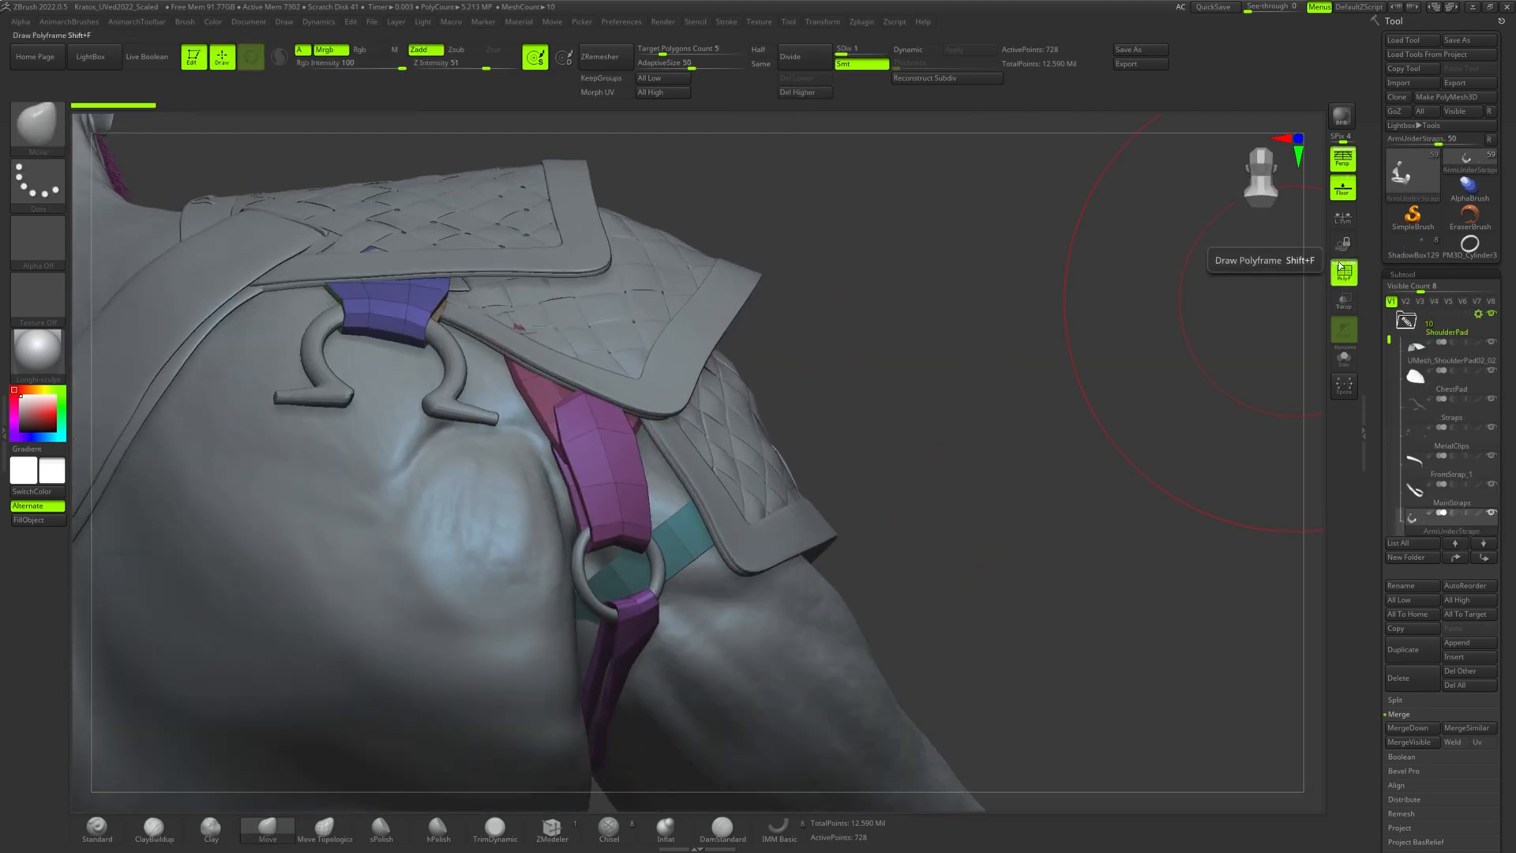
{"action": "mouse_move", "coordinate": [1032, 471]}
{"action": "left_mouse_down"}
{"action": "mouse_move", "coordinate": [1001, 471]}
{"action": "mouse_move", "coordinate": [1061, 452]}
{"action": "left_mouse_up"}
{"action": "left_click_drag", "start_coordinate": [859, 54], "coordinate": [878, 53]}
{"action": "mouse_move", "coordinate": [1099, 480]}
{"action": "left_mouse_down"}
{"action": "mouse_move", "coordinate": [1058, 474]}
{"action": "mouse_move", "coordinate": [1121, 474]}
{"action": "mouse_move", "coordinate": [1079, 471]}
{"action": "mouse_move", "coordinate": [1105, 482]}
{"action": "left_mouse_up"}
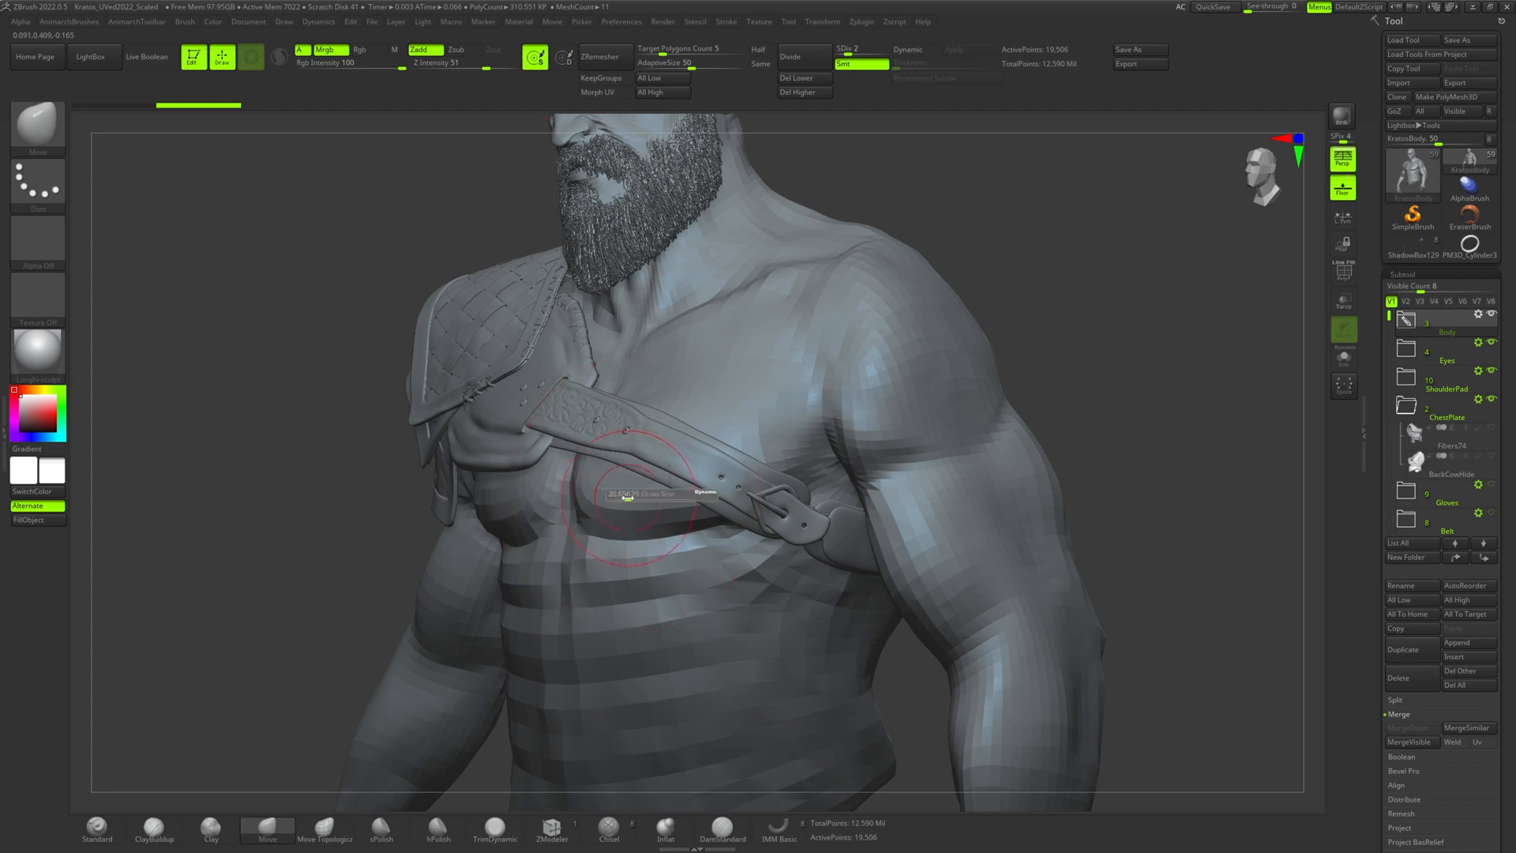
- Mask the body mesh along the chest strap, from the front of the chest round across the back
{"action": "left_click_drag", "start_coordinate": [586, 478], "coordinate": [837, 585], "text": "ctrl"}
{"action": "left_click_drag", "start_coordinate": [1201, 483], "coordinate": [932, 501]}
{"action": "mouse_move", "coordinate": [580, 567]}
{"action": "left_mouse_down", "text": "ctrl"}
{"action": "mouse_move", "coordinate": [892, 459]}
{"action": "mouse_move", "coordinate": [976, 395]}
{"action": "left_mouse_up", "text": "ctrl"}
{"action": "left_click_drag", "start_coordinate": [1116, 285], "coordinate": [983, 304]}
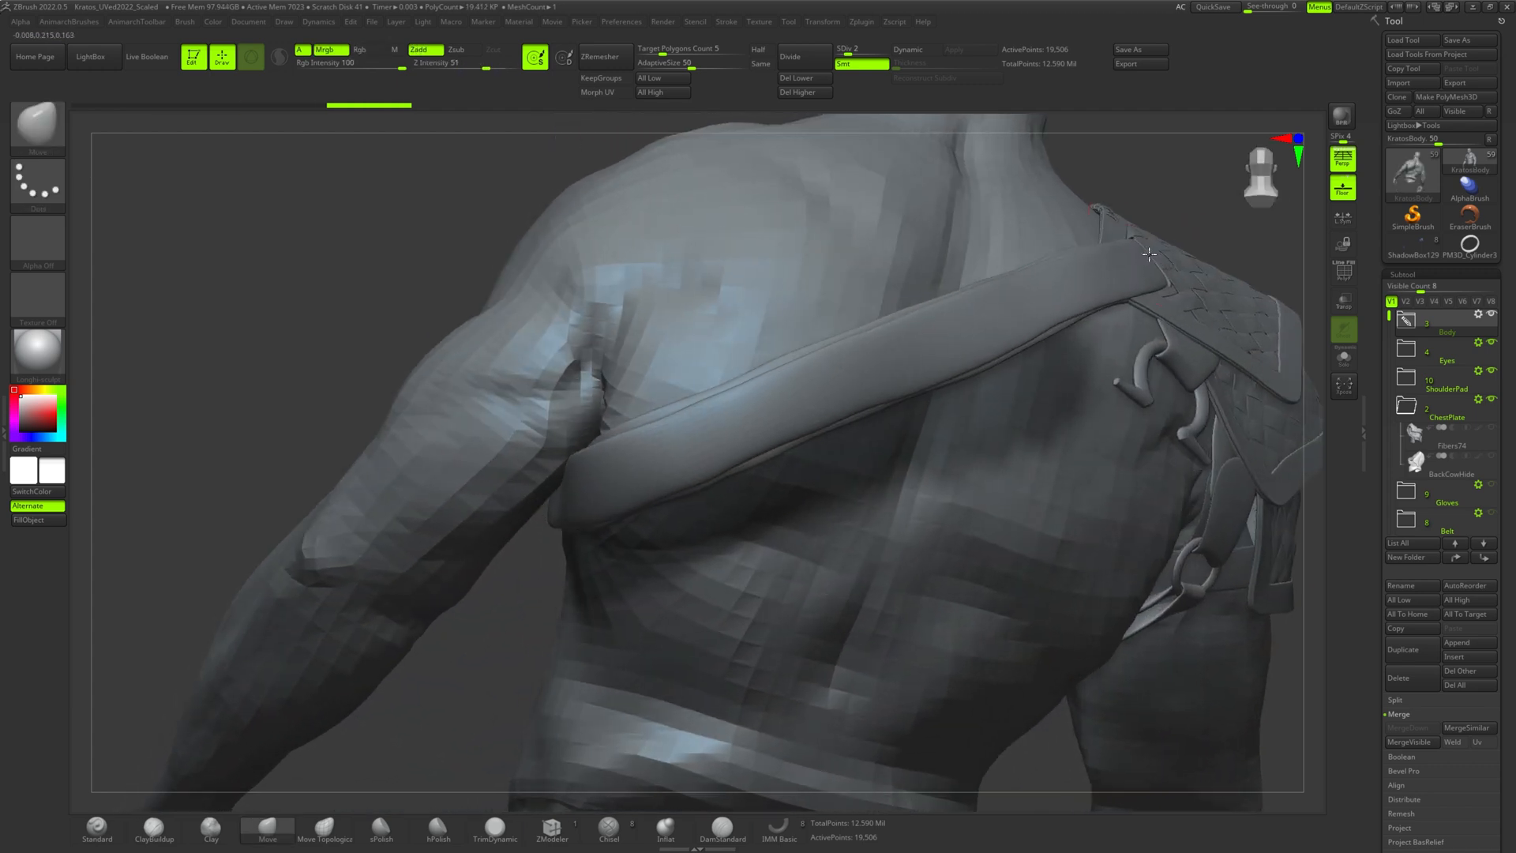
{"action": "left_click_drag", "start_coordinate": [877, 413], "coordinate": [1149, 325], "text": "ctrl"}
{"action": "mouse_move", "coordinate": [805, 459]}
{"action": "left_mouse_down", "text": "ctrl"}
{"action": "mouse_move", "coordinate": [630, 677]}
{"action": "mouse_move", "coordinate": [1036, 449]}
{"action": "mouse_move", "coordinate": [695, 621]}
{"action": "left_mouse_up", "text": "ctrl"}
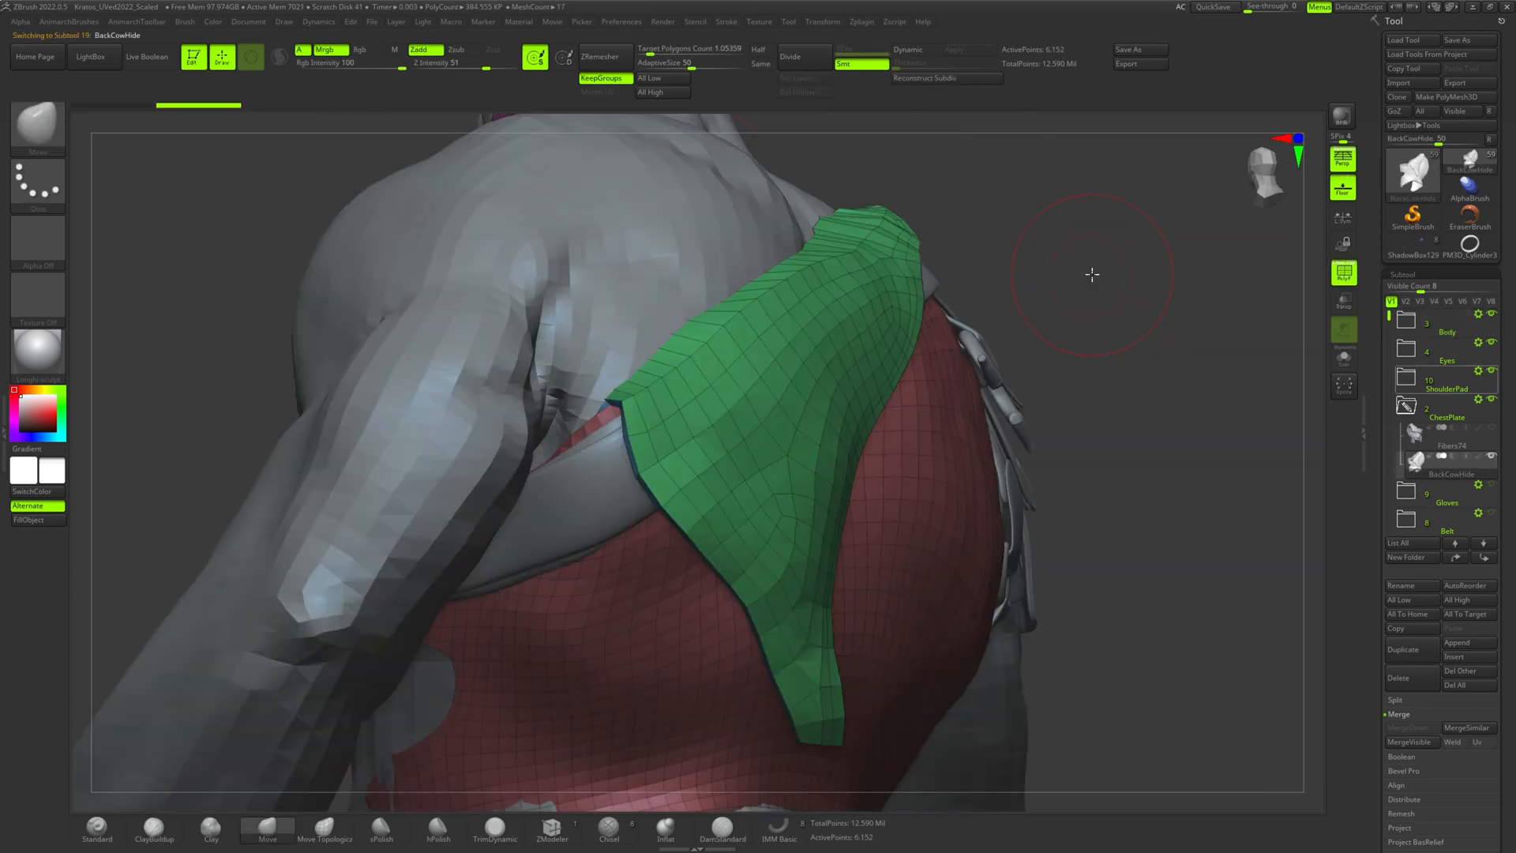
- Set the ZModeler polygon action to QMesh with the Polygroup All target for the BackCowHide piece
{"action": "left_click_drag", "start_coordinate": [1090, 271], "coordinate": [1081, 271]}
{"action": "mouse_move", "coordinate": [1227, 380]}
{"action": "left_mouse_down"}
{"action": "mouse_move", "coordinate": [1198, 443]}
{"action": "mouse_move", "coordinate": [1306, 433]}
{"action": "mouse_move", "coordinate": [345, 319]}
{"action": "mouse_move", "coordinate": [335, 394]}
{"action": "mouse_move", "coordinate": [354, 466]}
{"action": "left_mouse_up"}
{"action": "left_click", "coordinate": [551, 829]}
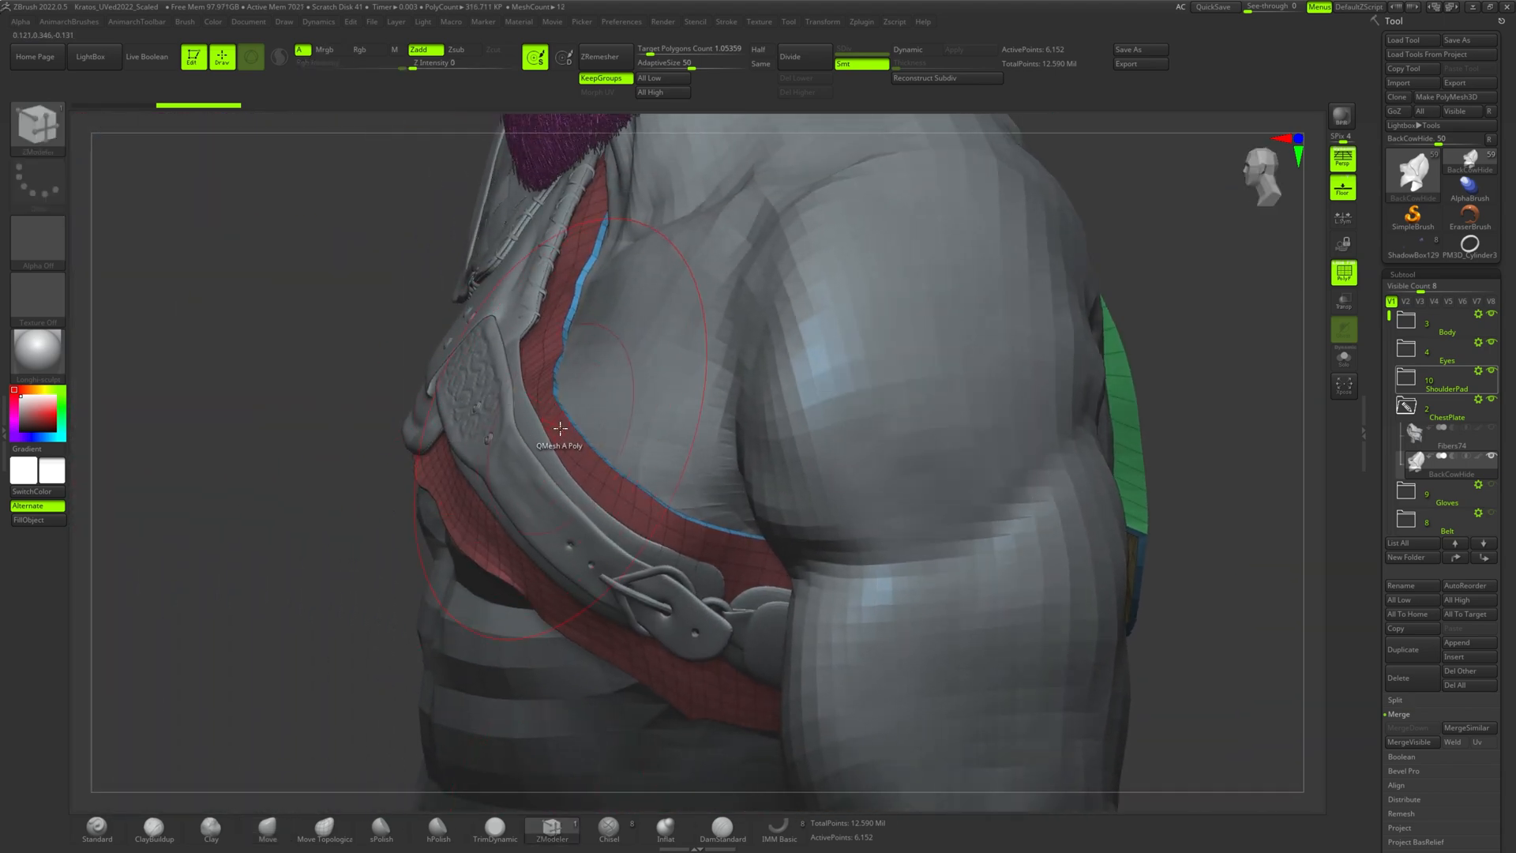
{"action": "key", "text": "space"}
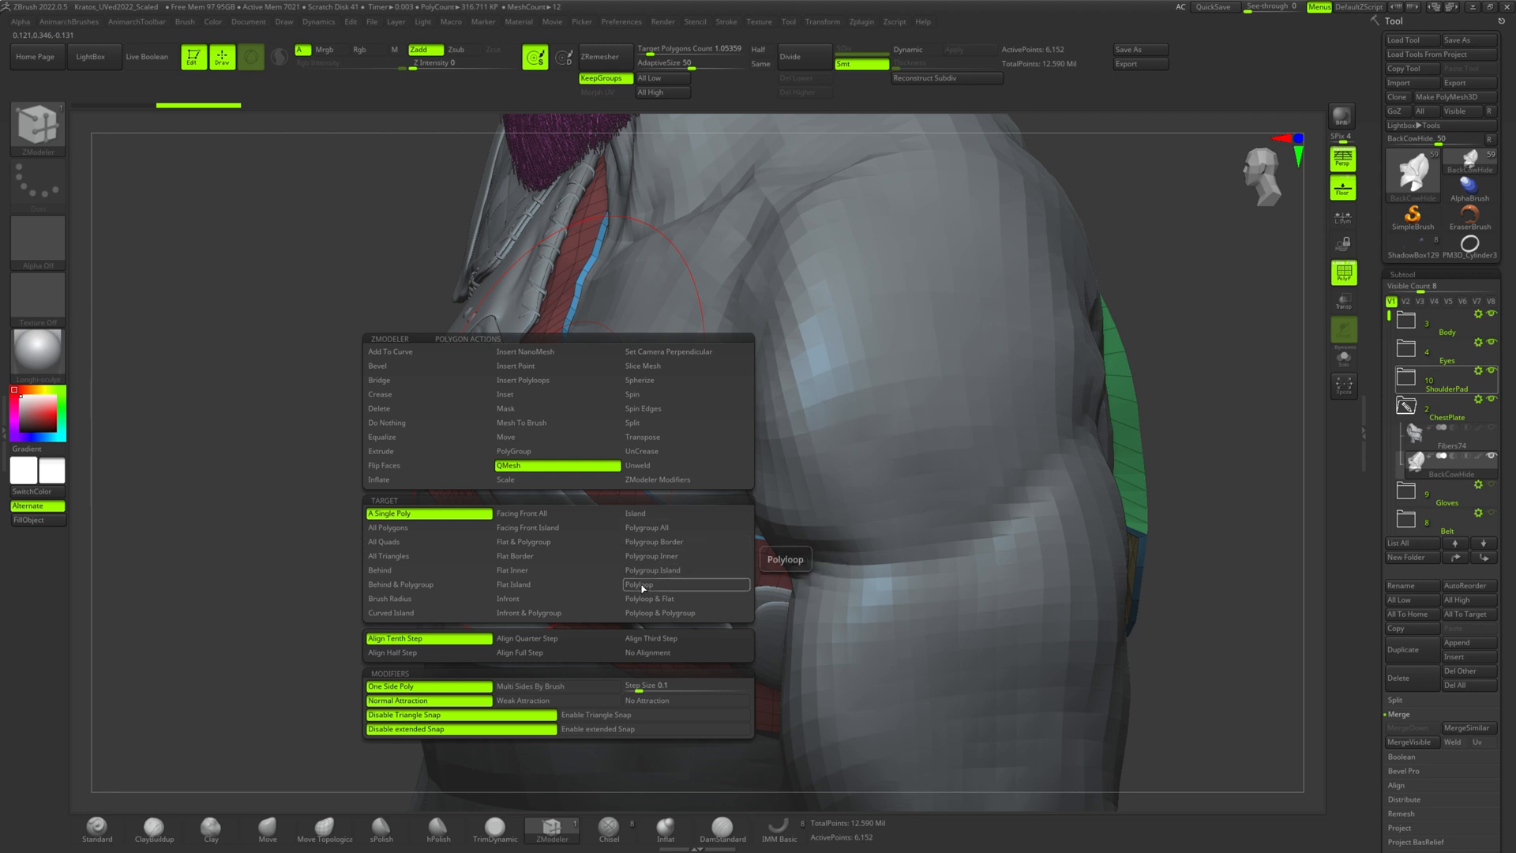
{"action": "left_click", "coordinate": [643, 530]}
{"action": "left_click_drag", "start_coordinate": [362, 338], "coordinate": [330, 337], "text": "alt"}
{"action": "mouse_move", "coordinate": [459, 406]}
{"action": "left_mouse_down"}
{"action": "mouse_move", "coordinate": [444, 409]}
{"action": "mouse_move", "coordinate": [456, 412]}
{"action": "left_mouse_up"}
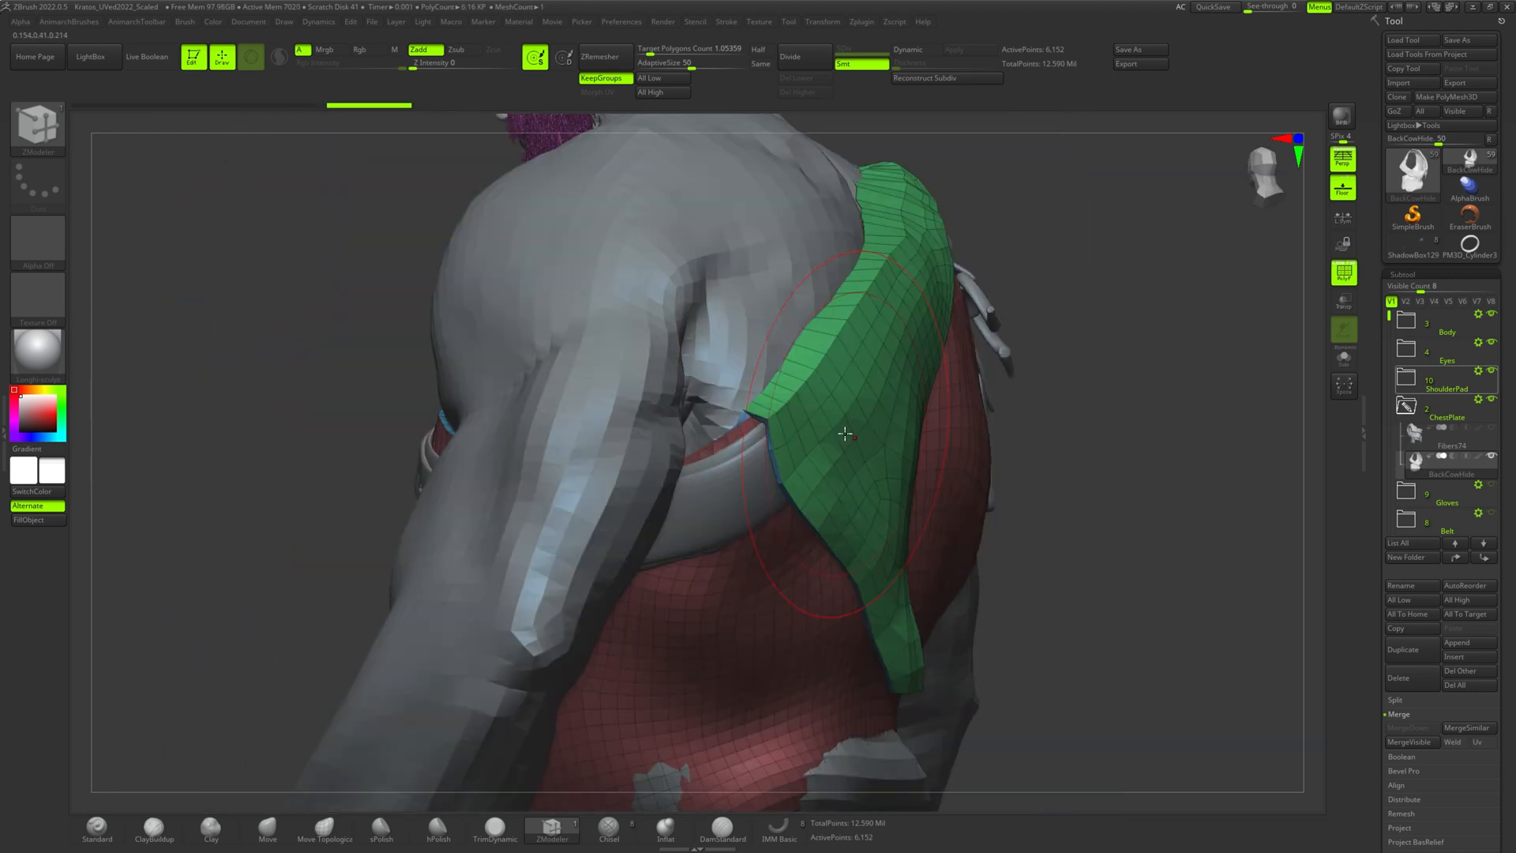
- Turn on Dynamic subdivision for BackCowHide, switch to the Move brush and inspect its flaps around the torso
{"action": "mouse_move", "coordinate": [1110, 472]}
{"action": "left_mouse_down"}
{"action": "mouse_move", "coordinate": [1127, 485]}
{"action": "mouse_move", "coordinate": [900, 141]}
{"action": "left_mouse_up"}
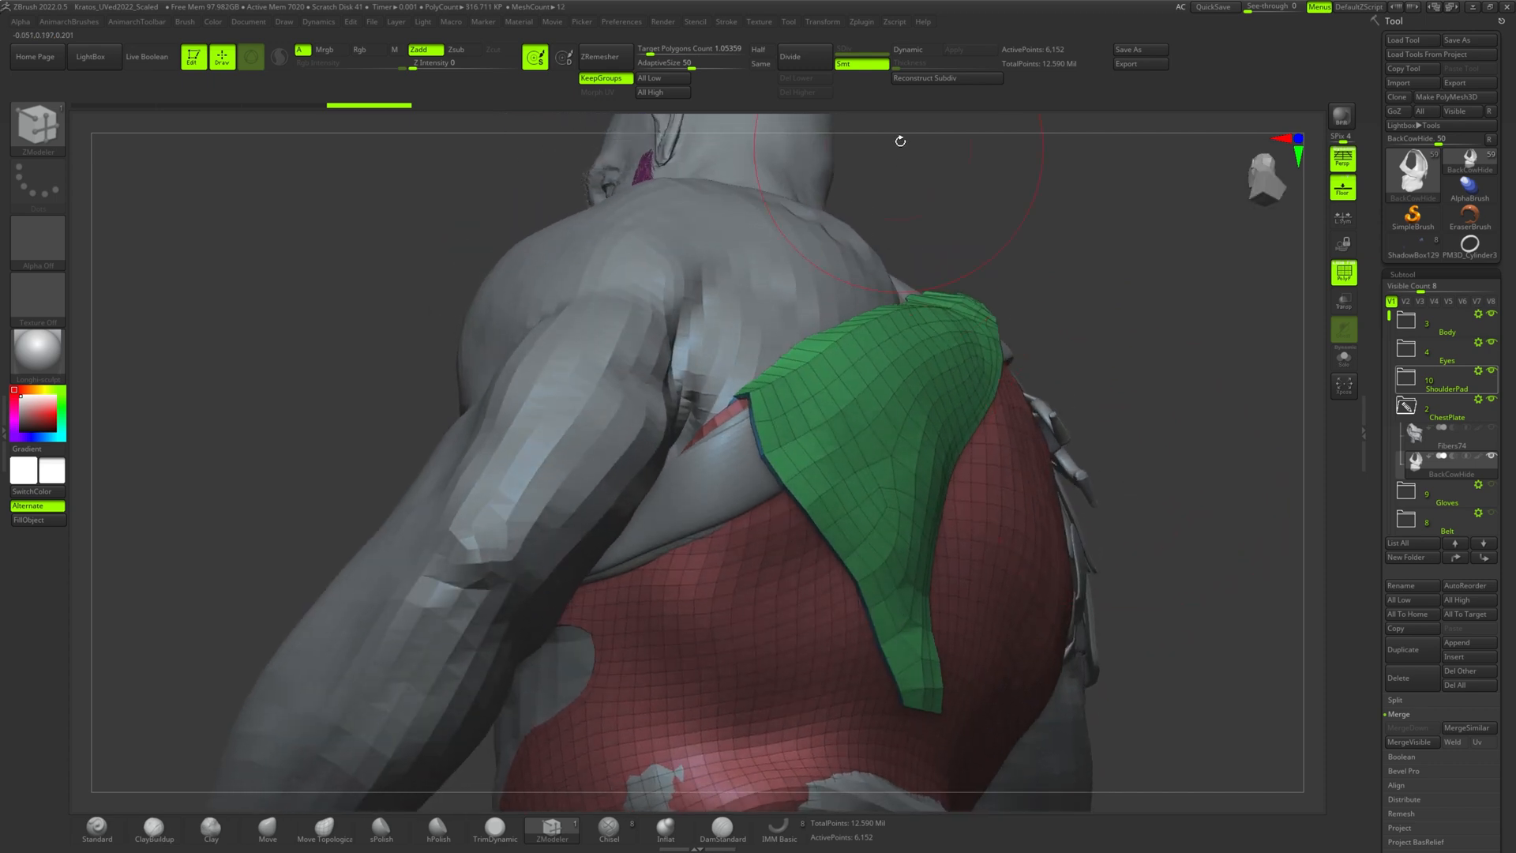
{"action": "left_click", "coordinate": [916, 51]}
{"action": "left_click", "coordinate": [263, 835]}
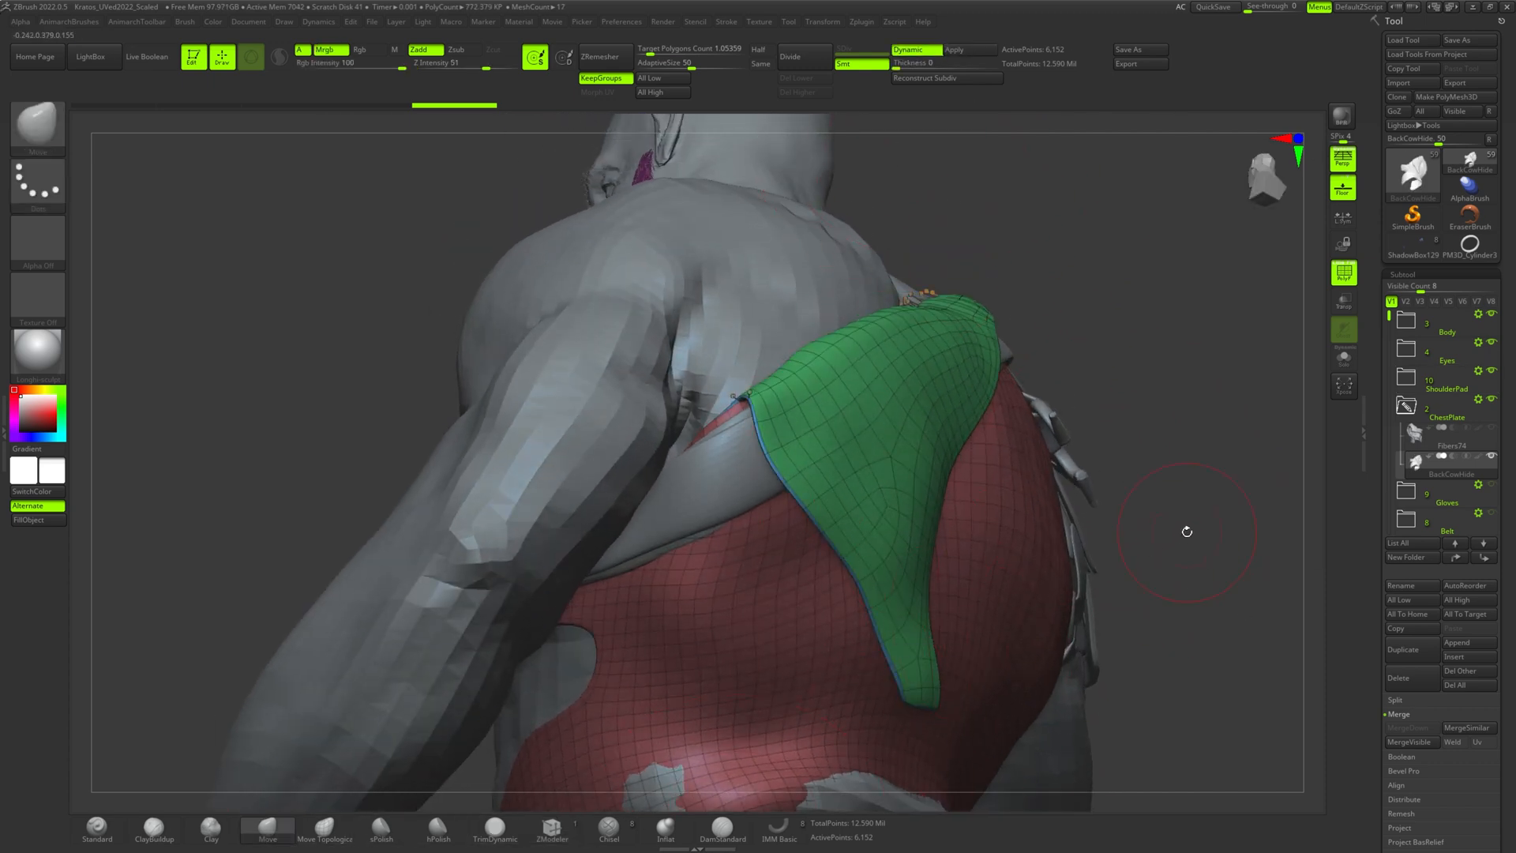
{"action": "mouse_move", "coordinate": [1167, 492]}
{"action": "left_mouse_down"}
{"action": "mouse_move", "coordinate": [1089, 528]}
{"action": "mouse_move", "coordinate": [820, 429]}
{"action": "left_mouse_up"}
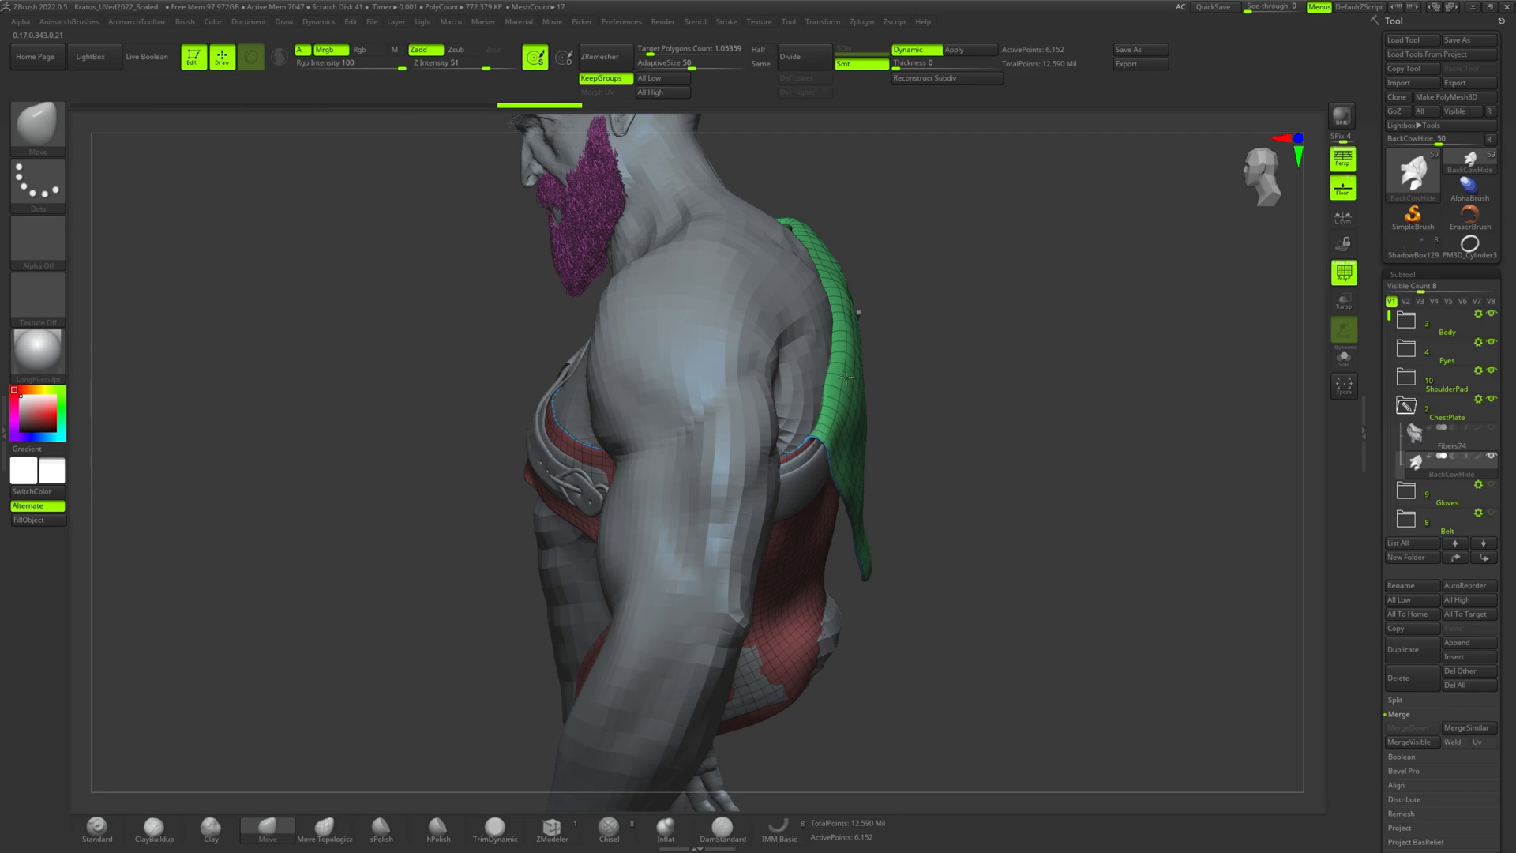
{"action": "left_click_drag", "start_coordinate": [987, 230], "coordinate": [906, 221]}
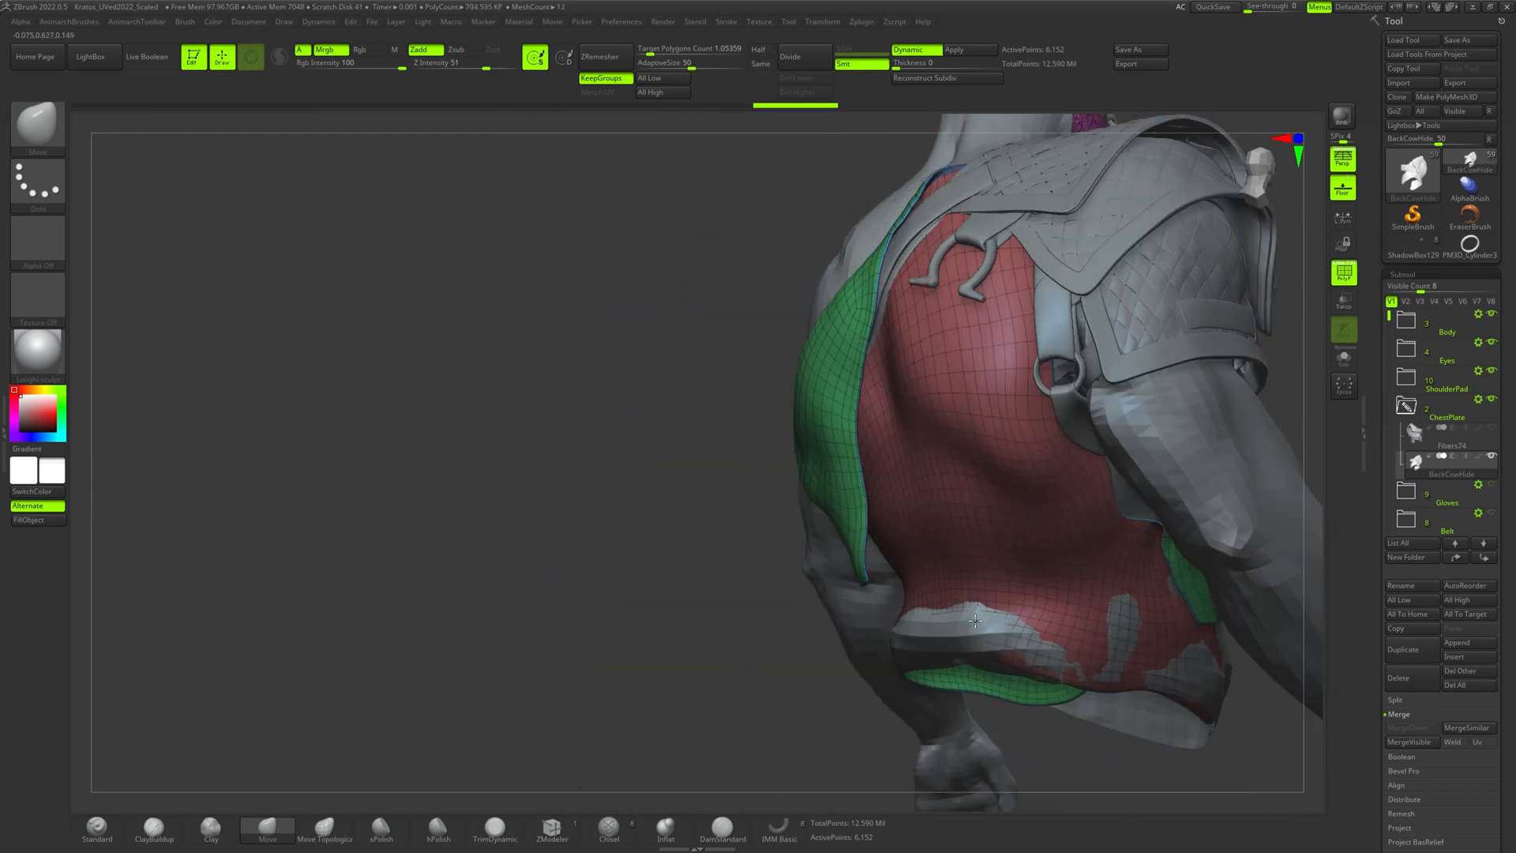
{"action": "left_click_drag", "start_coordinate": [826, 689], "coordinate": [1027, 624]}
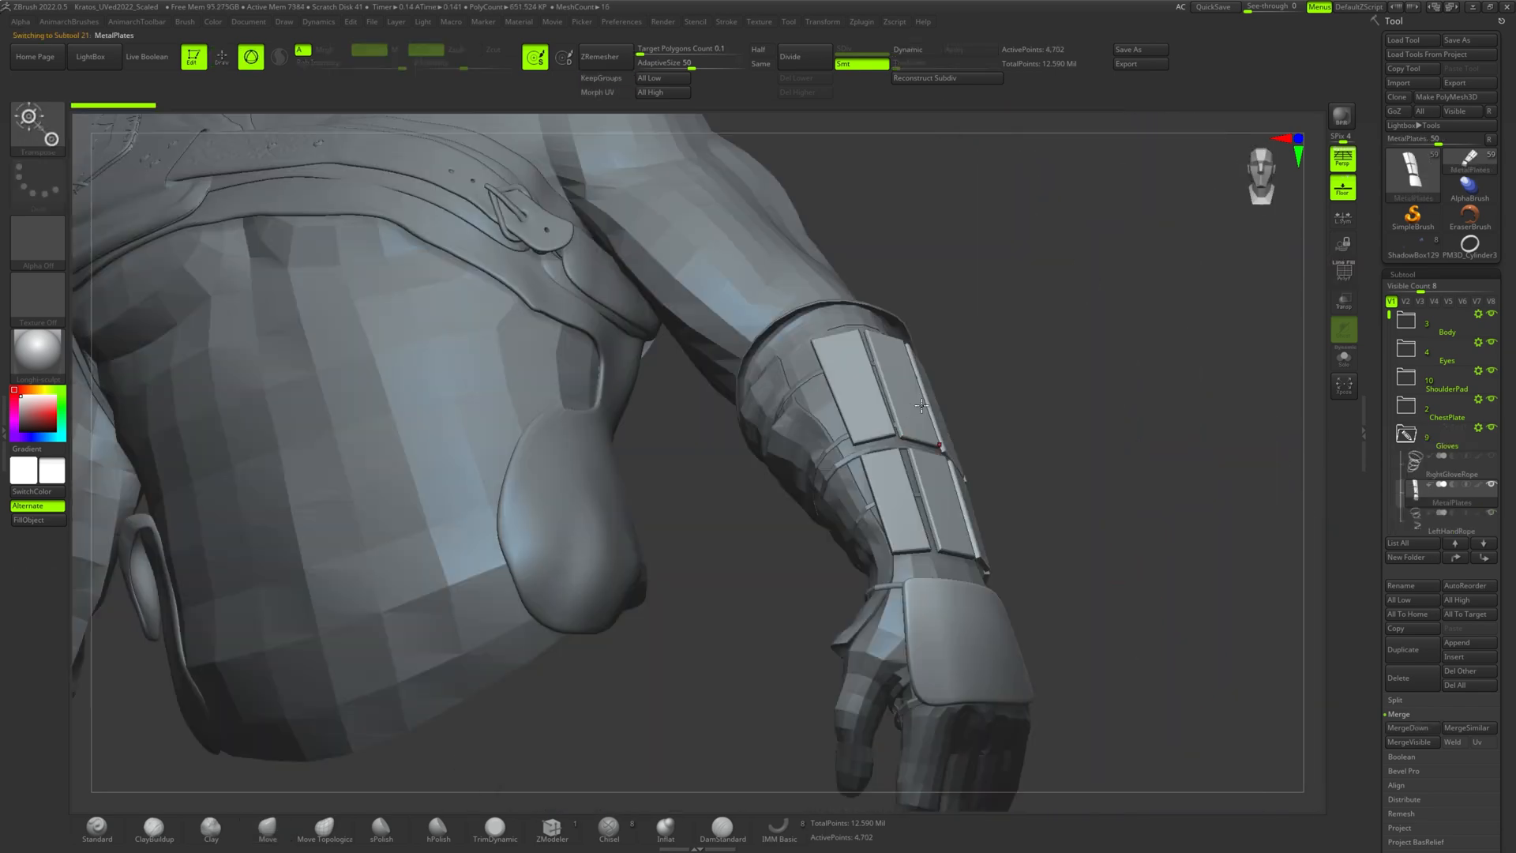
- Pull the metal plates and the wound hand rope outward, away from the left glove
{"action": "left_click_drag", "start_coordinate": [966, 356], "coordinate": [1048, 258]}
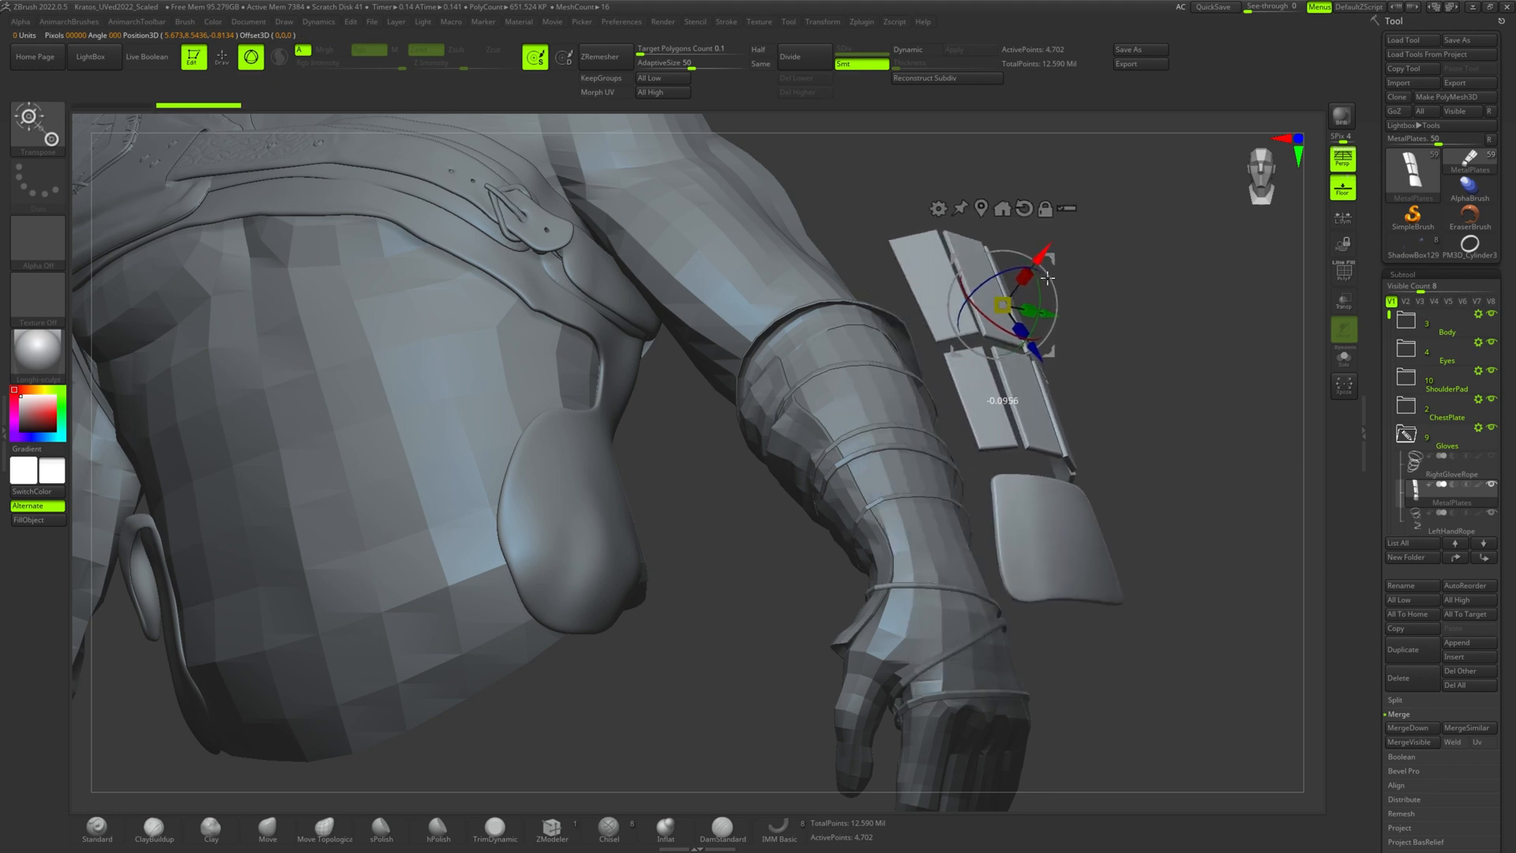
{"action": "left_click_drag", "start_coordinate": [1131, 387], "coordinate": [1232, 400]}
{"action": "left_click", "coordinate": [961, 575], "text": "alt"}
{"action": "left_click_drag", "start_coordinate": [993, 444], "coordinate": [1263, 191]}
{"action": "left_click_drag", "start_coordinate": [1098, 452], "coordinate": [798, 472]}
- Select the LeftGlove_02 piece and move it off the forearm, beyond the separated rope
{"action": "left_click", "coordinate": [1494, 487]}
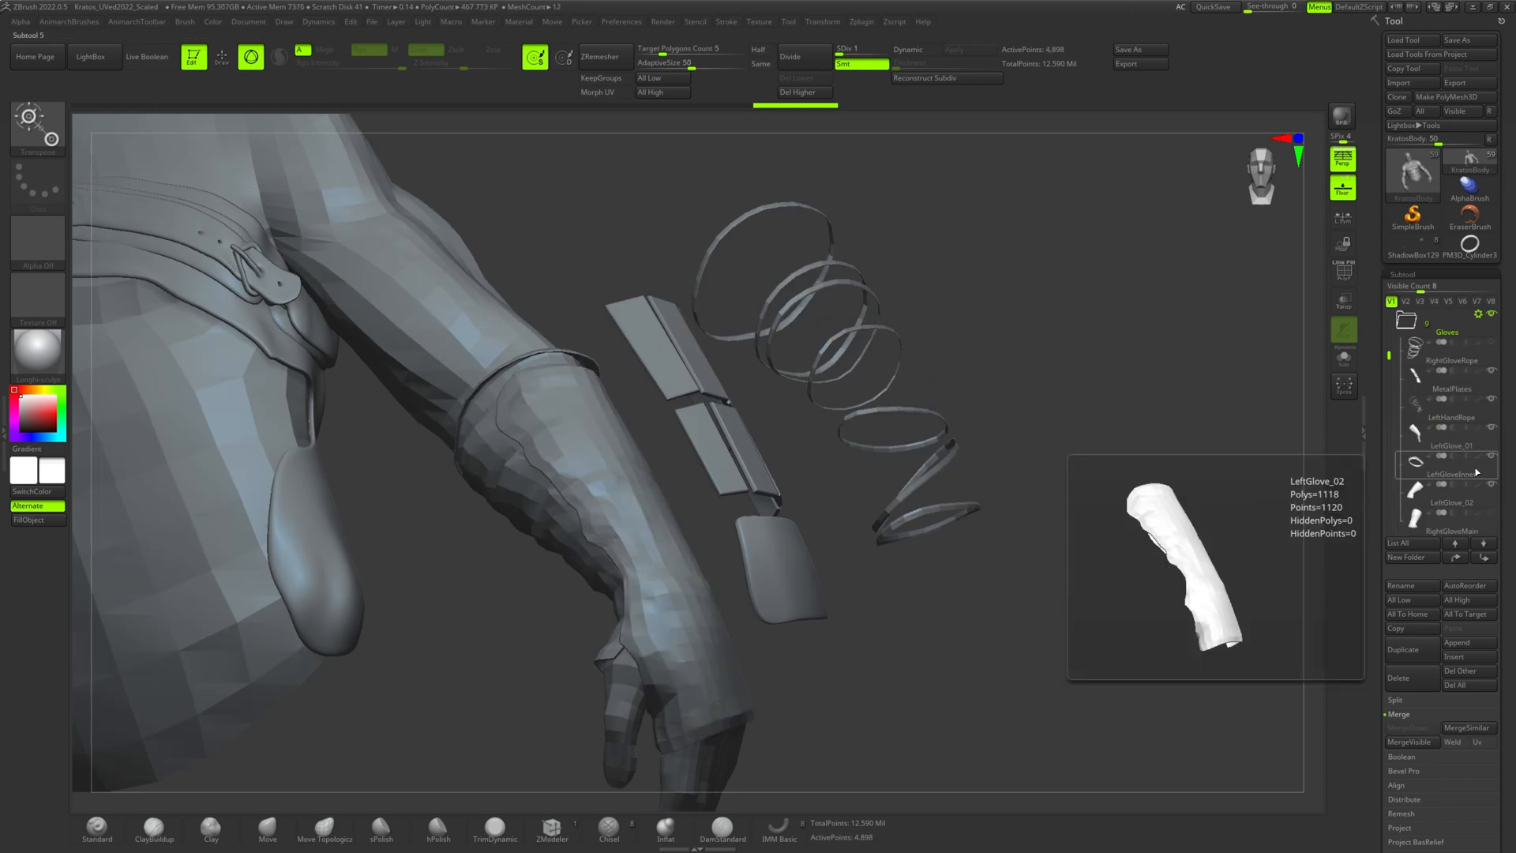
{"action": "left_click", "coordinate": [1476, 473]}
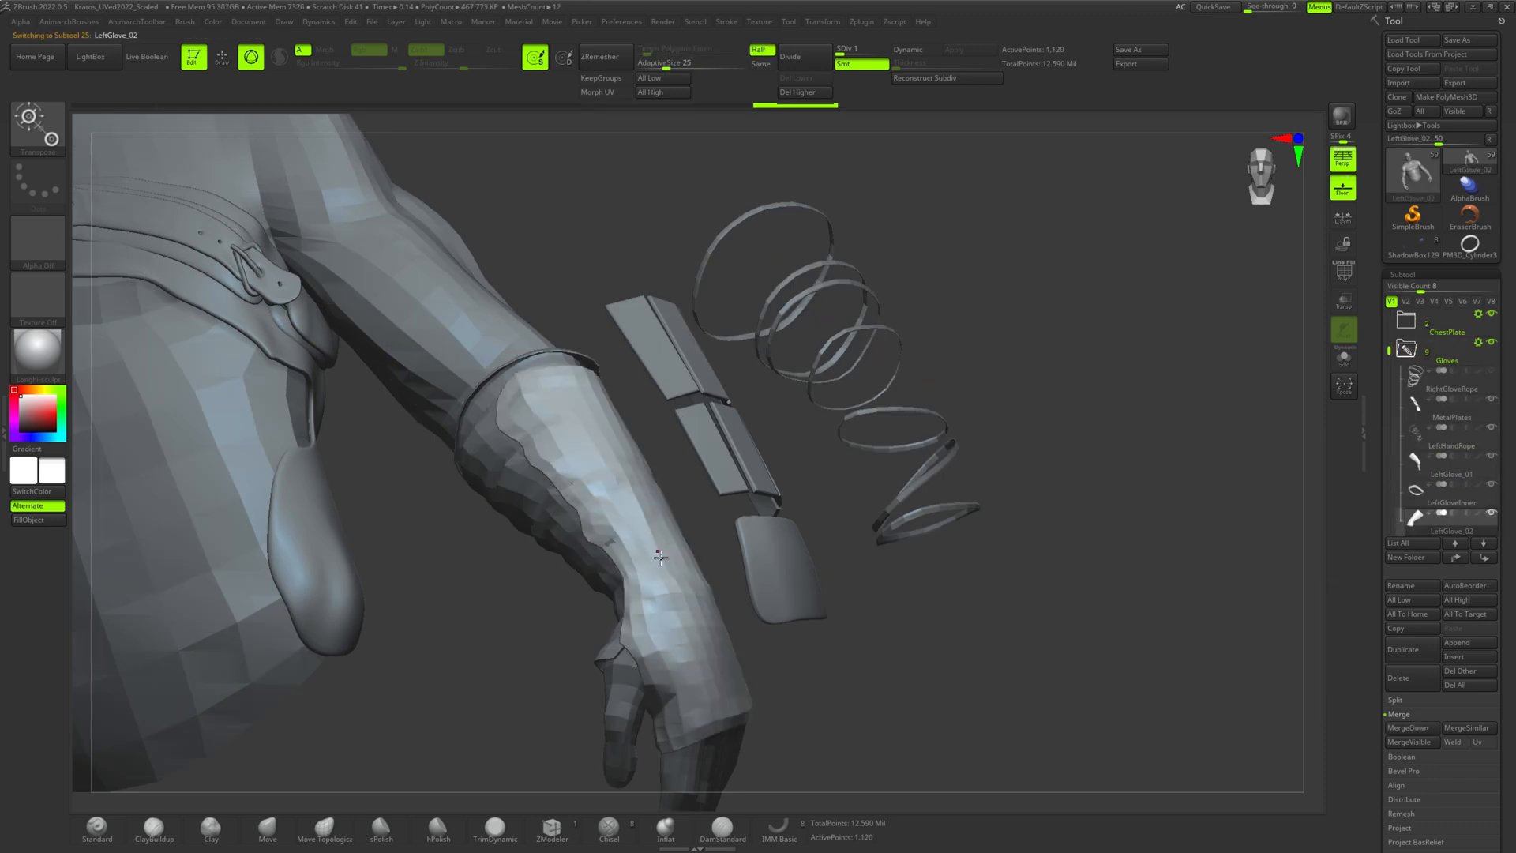
{"action": "left_click_drag", "start_coordinate": [763, 538], "coordinate": [1055, 253]}
{"action": "mouse_move", "coordinate": [1059, 335]}
{"action": "left_mouse_down"}
{"action": "mouse_move", "coordinate": [1042, 368]}
{"action": "mouse_move", "coordinate": [1059, 348]}
{"action": "mouse_move", "coordinate": [1046, 348]}
{"action": "left_mouse_up"}
- Select the LeftGlove_01 piece and move it off the forearm toward the hip
{"action": "left_click", "coordinate": [480, 521], "text": "alt"}
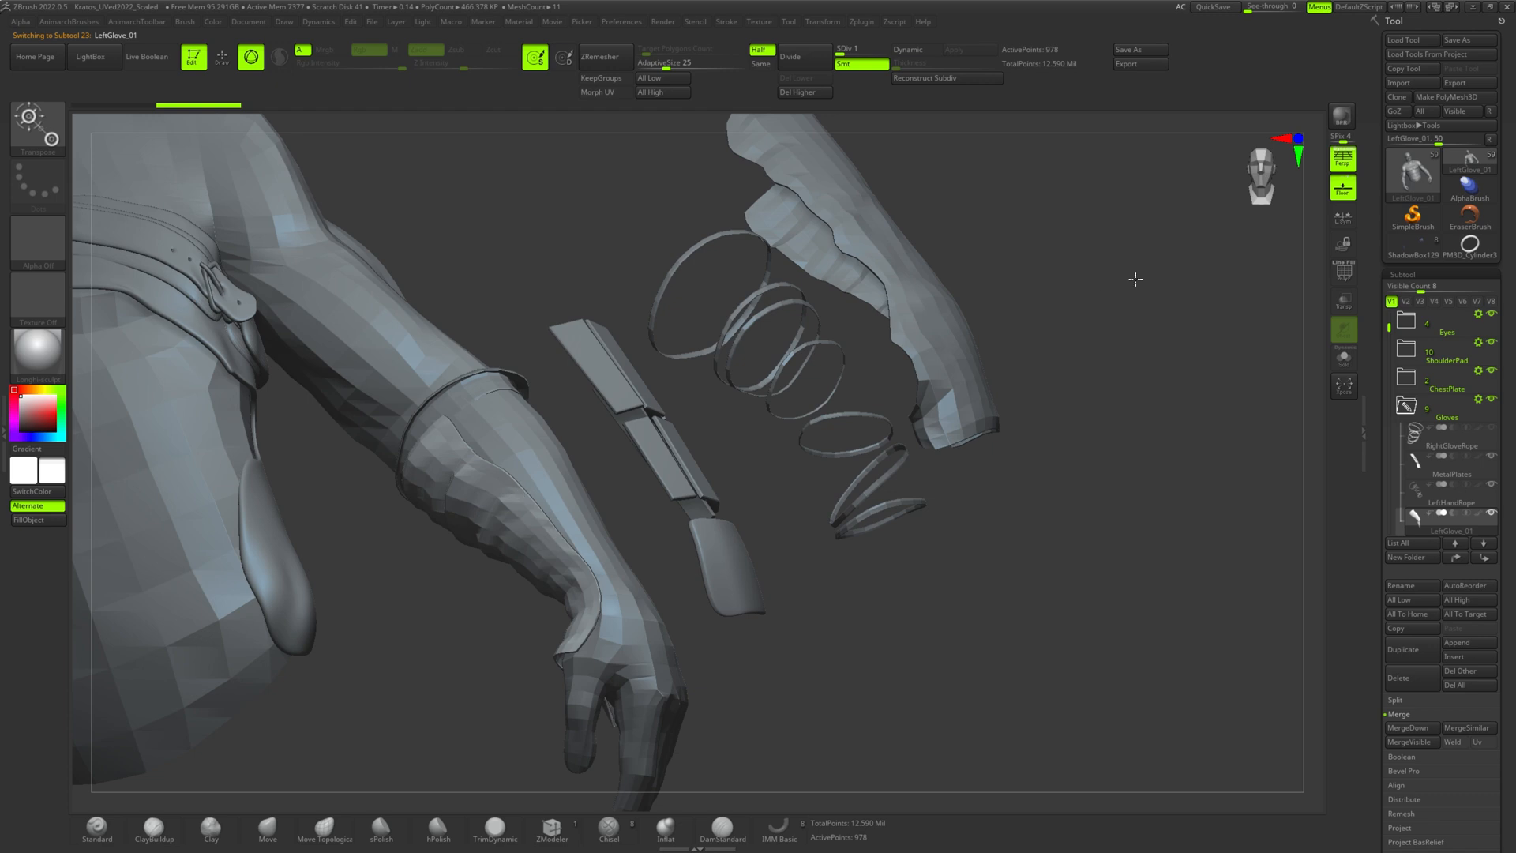
{"action": "left_click", "coordinate": [536, 548]}
{"action": "left_click_drag", "start_coordinate": [592, 484], "coordinate": [463, 585]}
{"action": "mouse_move", "coordinate": [794, 680]}
{"action": "left_mouse_down"}
{"action": "mouse_move", "coordinate": [846, 701]}
{"action": "mouse_move", "coordinate": [813, 687]}
{"action": "left_mouse_up"}
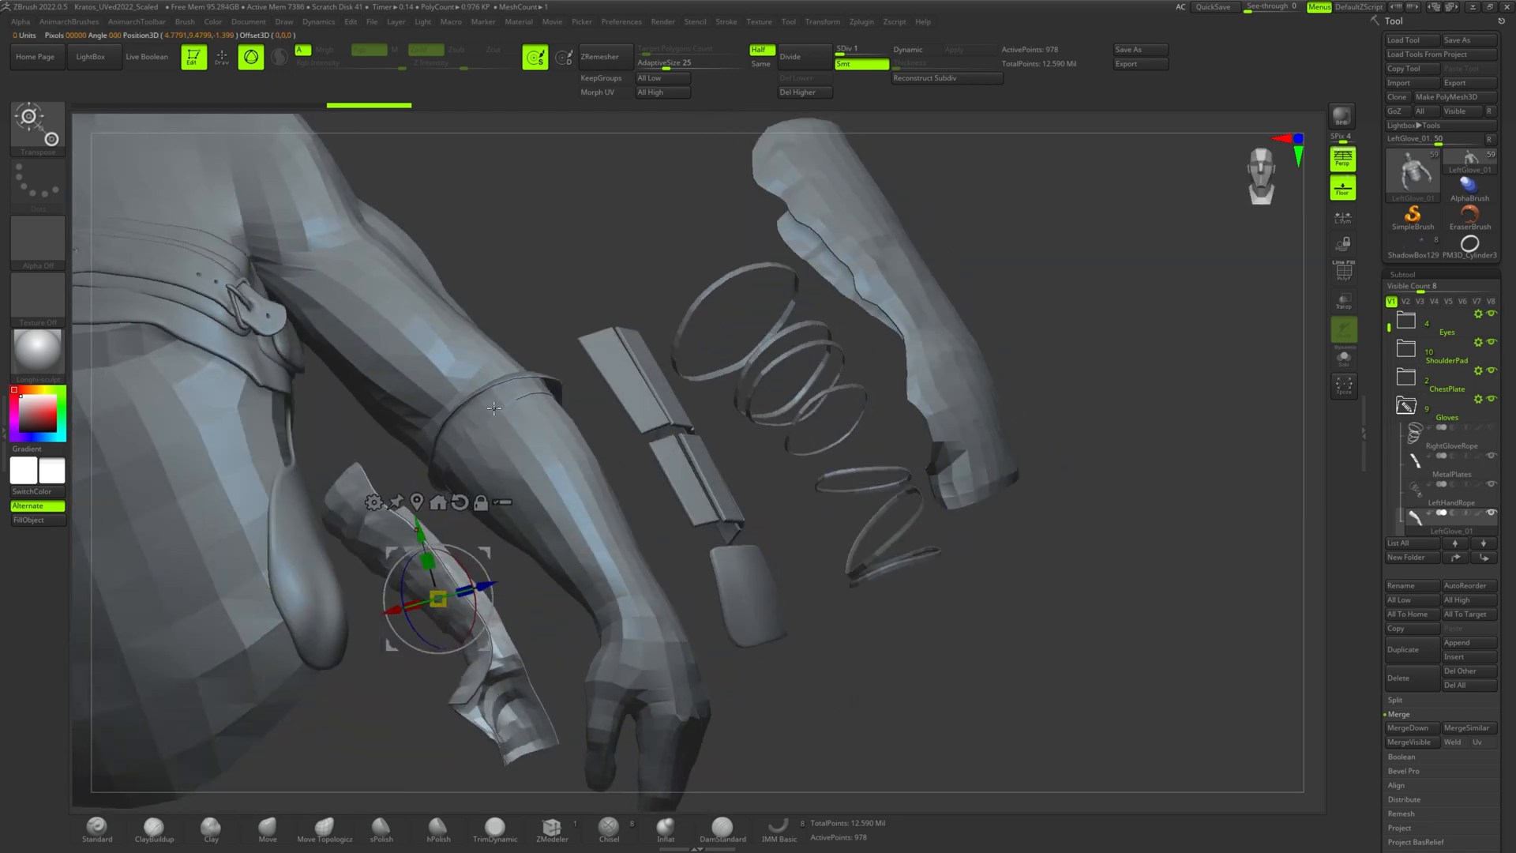
- Select the LeftGloveInner band near the elbow and move it off the arm
{"action": "left_click", "coordinate": [501, 395], "text": "alt"}
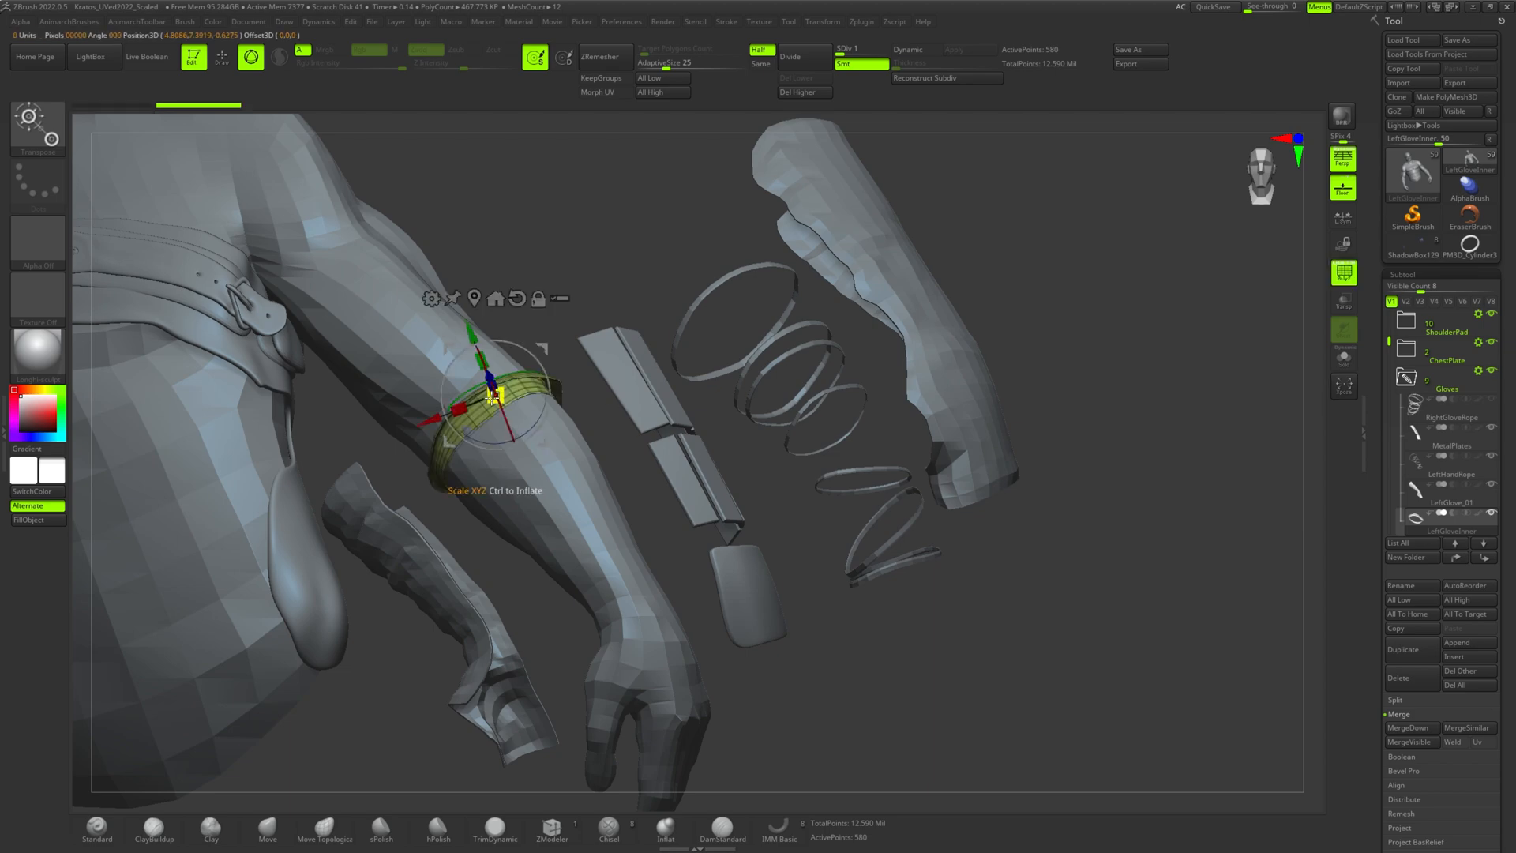
{"action": "left_click_drag", "start_coordinate": [427, 421], "coordinate": [666, 327]}
{"action": "left_click_drag", "start_coordinate": [876, 691], "coordinate": [853, 658]}
{"action": "left_click", "coordinate": [588, 418], "text": "alt"}
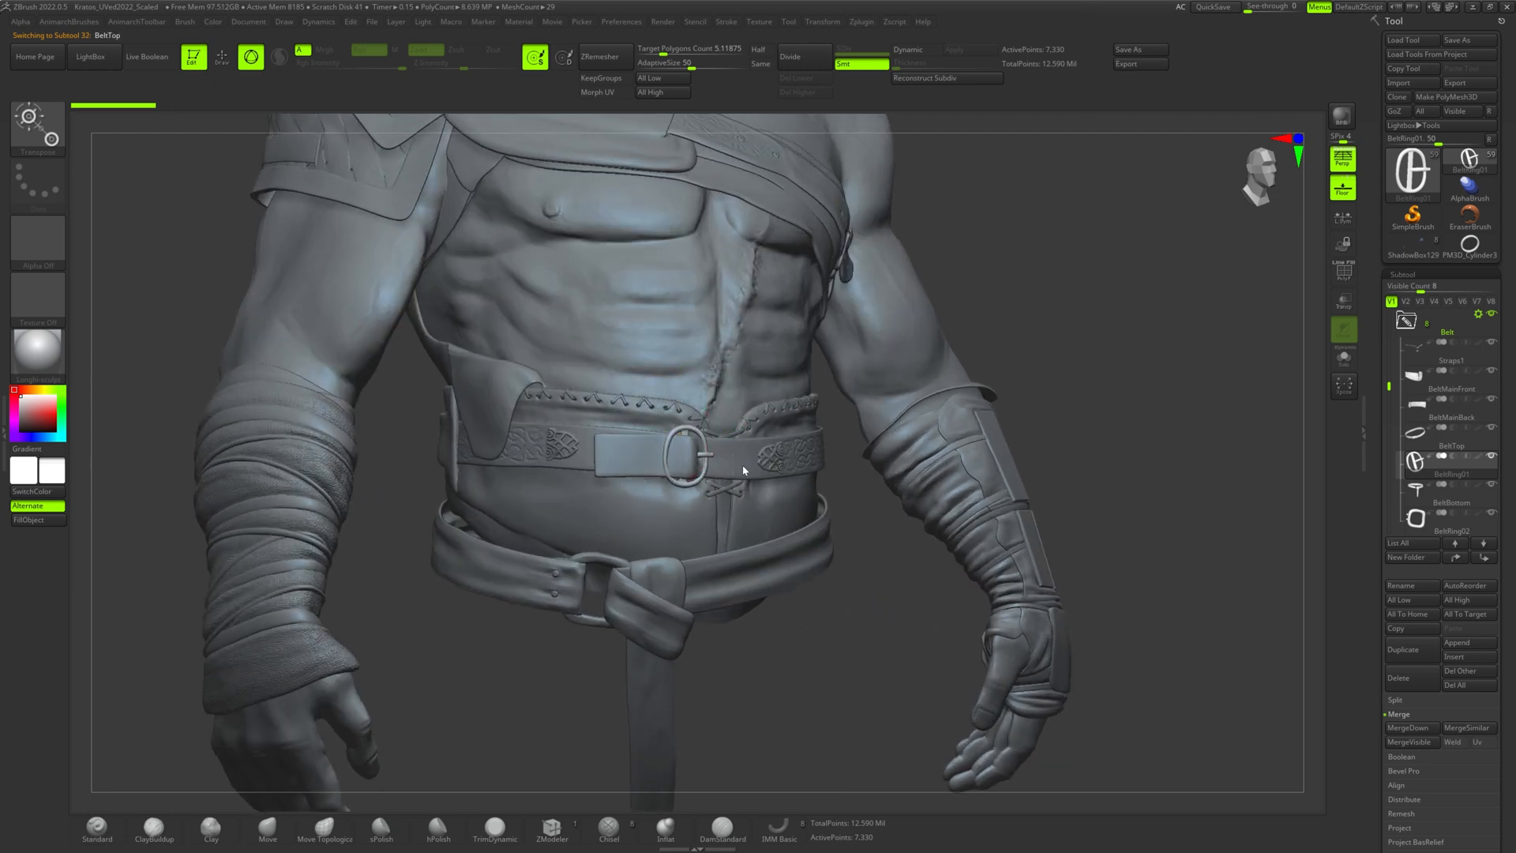
- Move the BeltTop strap and its round buckle ring down below the waist
{"action": "left_click", "coordinate": [762, 427], "text": "alt"}
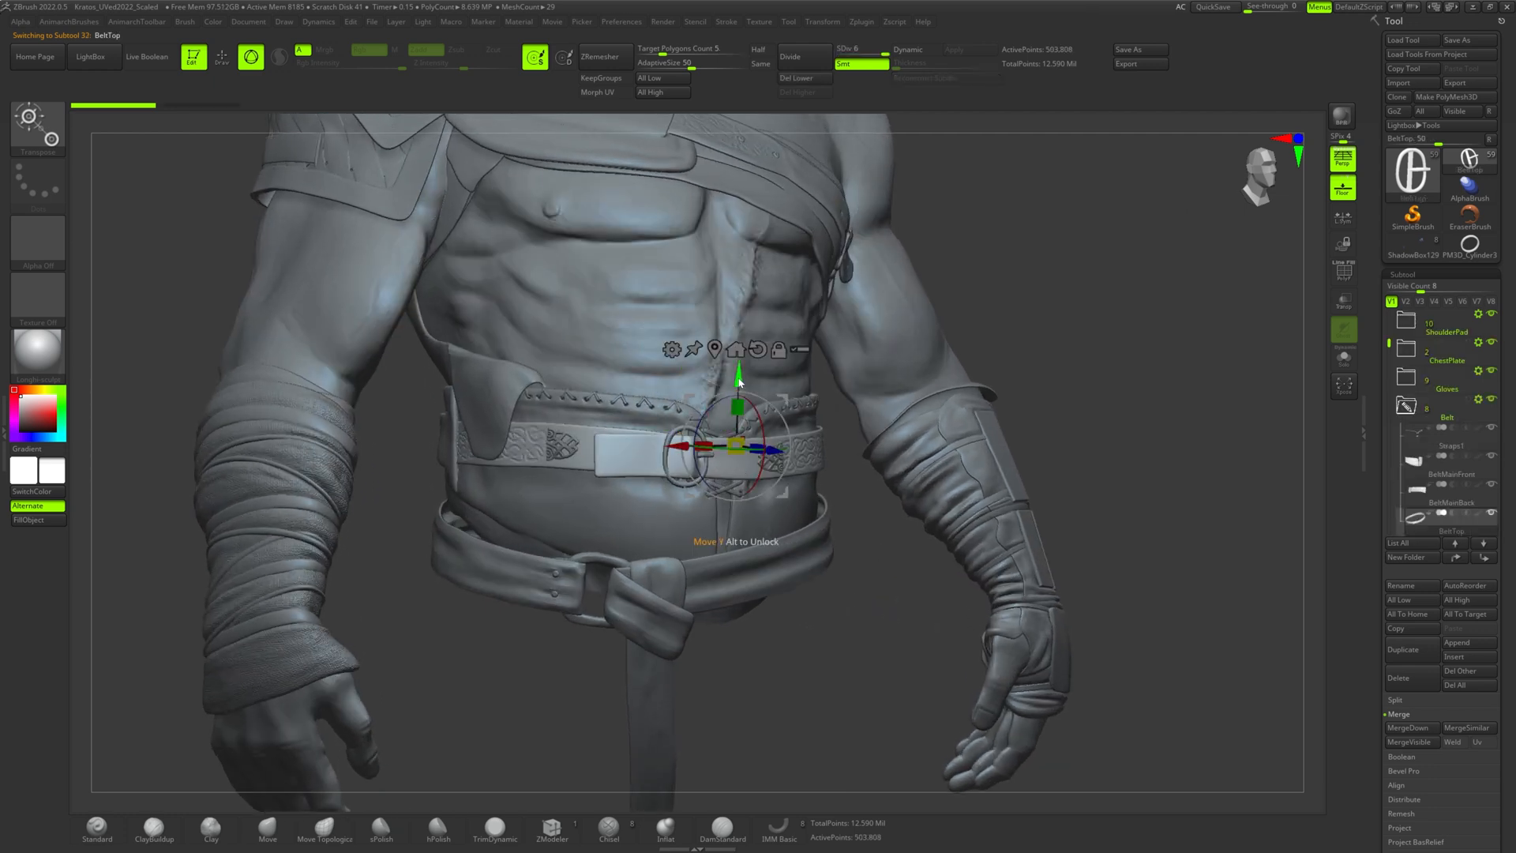
{"action": "left_click_drag", "start_coordinate": [764, 395], "coordinate": [768, 672]}
{"action": "left_click", "coordinate": [687, 454], "text": "alt"}
{"action": "left_click_drag", "start_coordinate": [677, 371], "coordinate": [679, 735]}
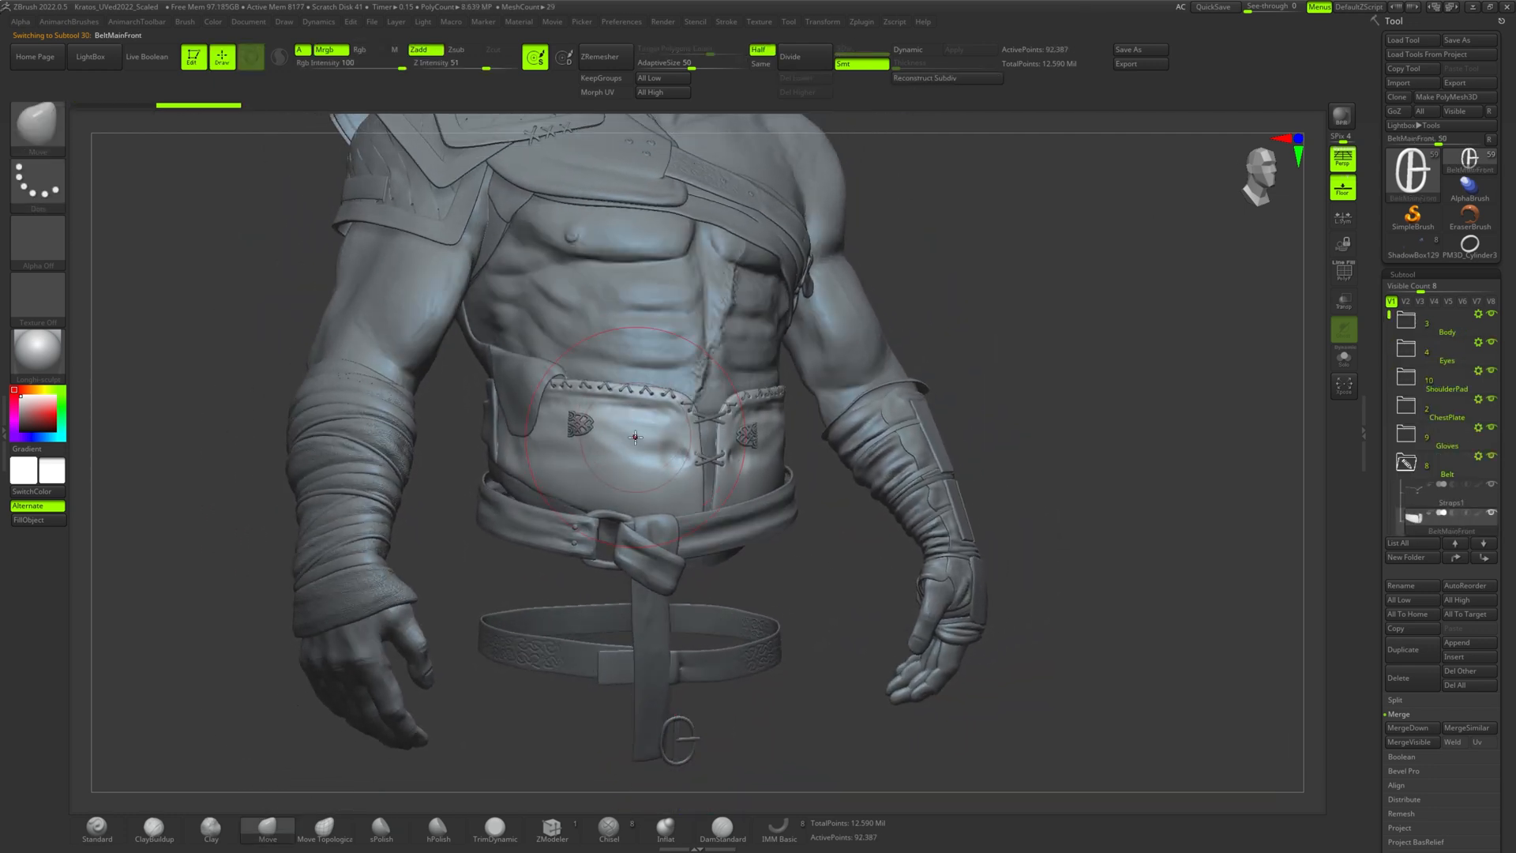
- Move the front and back main belt panels down below the separated top belt
{"action": "left_click", "coordinate": [750, 399], "text": "alt"}
{"action": "left_click_drag", "start_coordinate": [750, 399], "coordinate": [738, 778]}
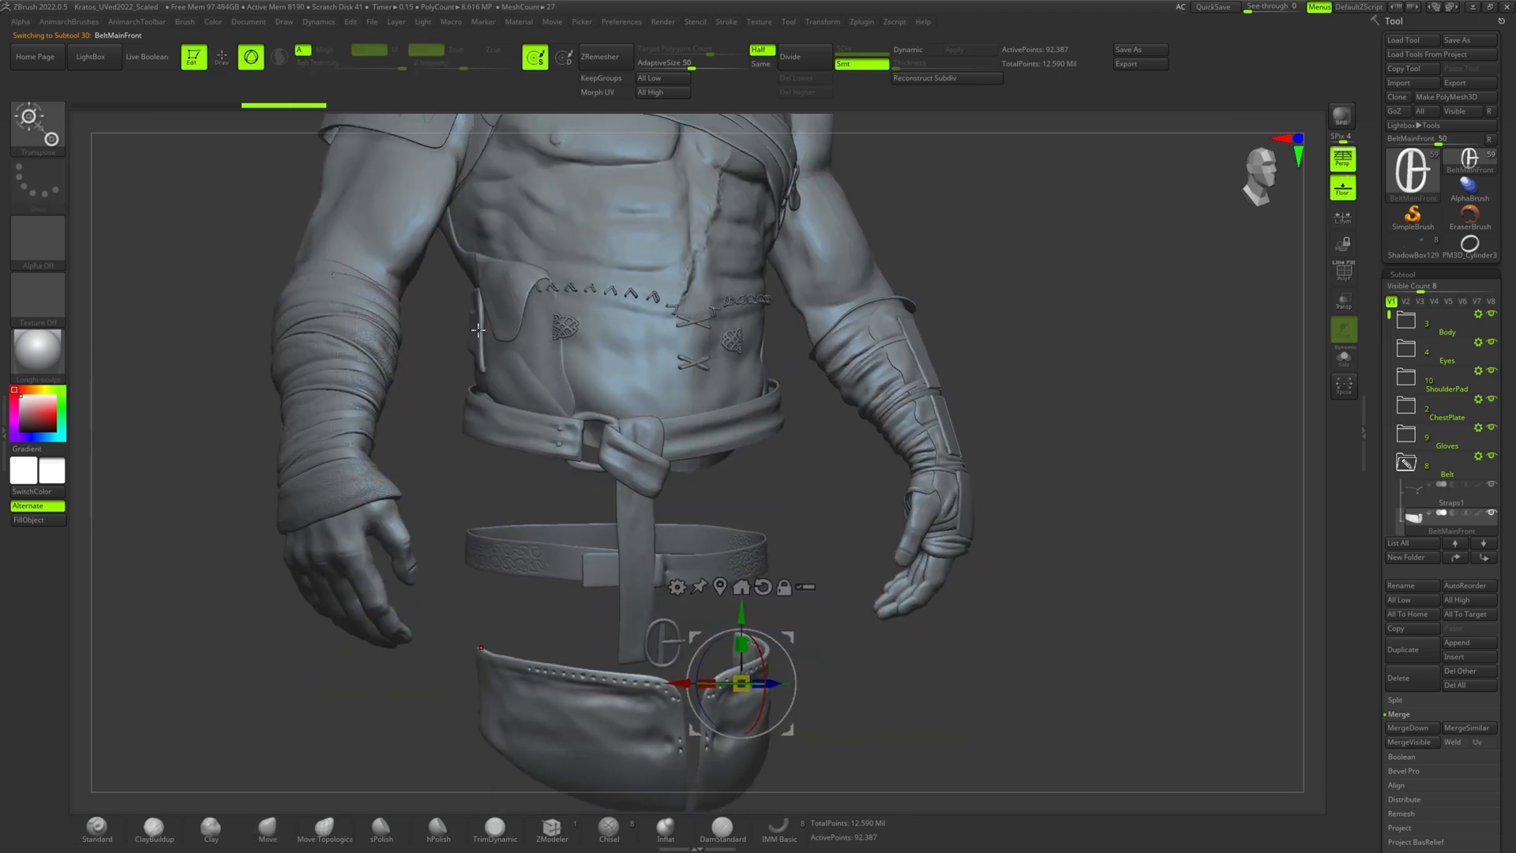
{"action": "left_click", "coordinate": [478, 329], "text": "alt"}
{"action": "left_click_drag", "start_coordinate": [512, 241], "coordinate": [512, 518]}
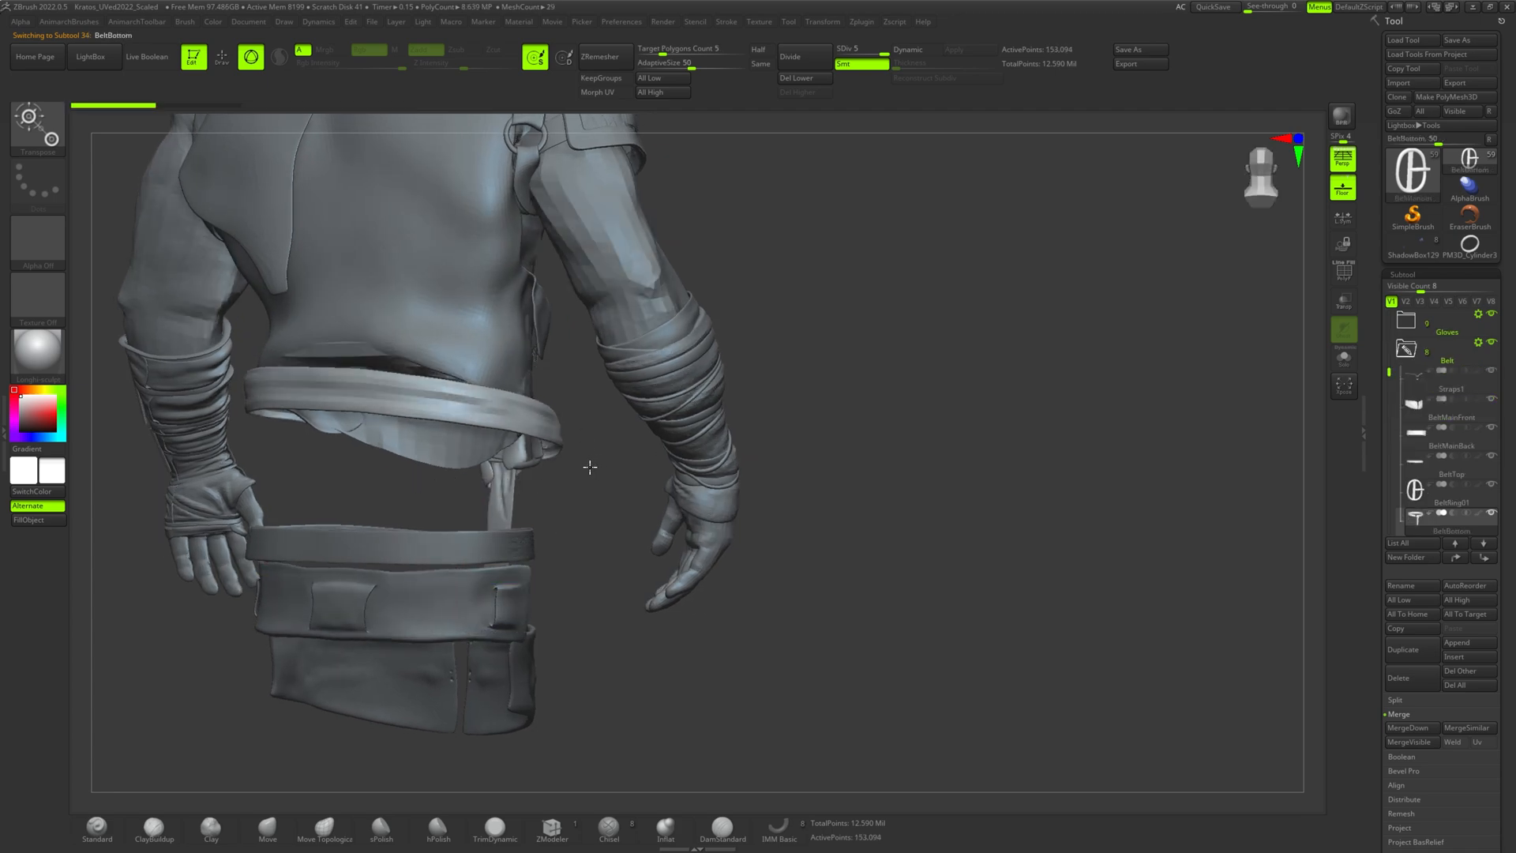
- Display the polyframe on the BeltBottom strap and lower its subdivision level
{"action": "left_click_drag", "start_coordinate": [590, 468], "coordinate": [809, 322]}
{"action": "key", "text": "shift+f"}
{"action": "left_click_drag", "start_coordinate": [866, 497], "coordinate": [951, 392], "text": "alt"}
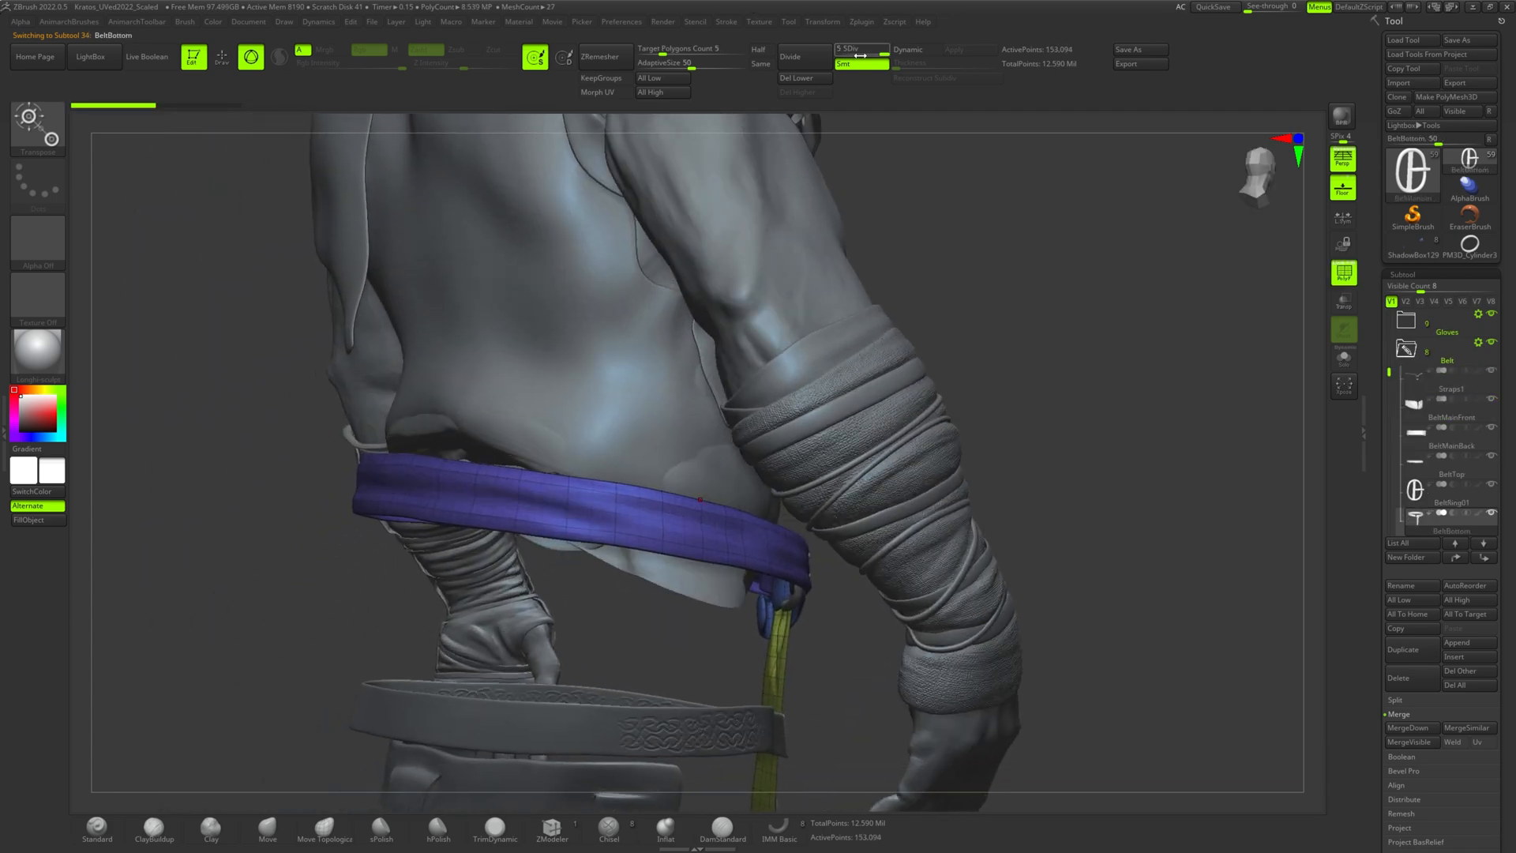
{"action": "left_click_drag", "start_coordinate": [859, 56], "coordinate": [837, 56]}
{"action": "left_click_drag", "start_coordinate": [822, 643], "coordinate": [716, 504]}
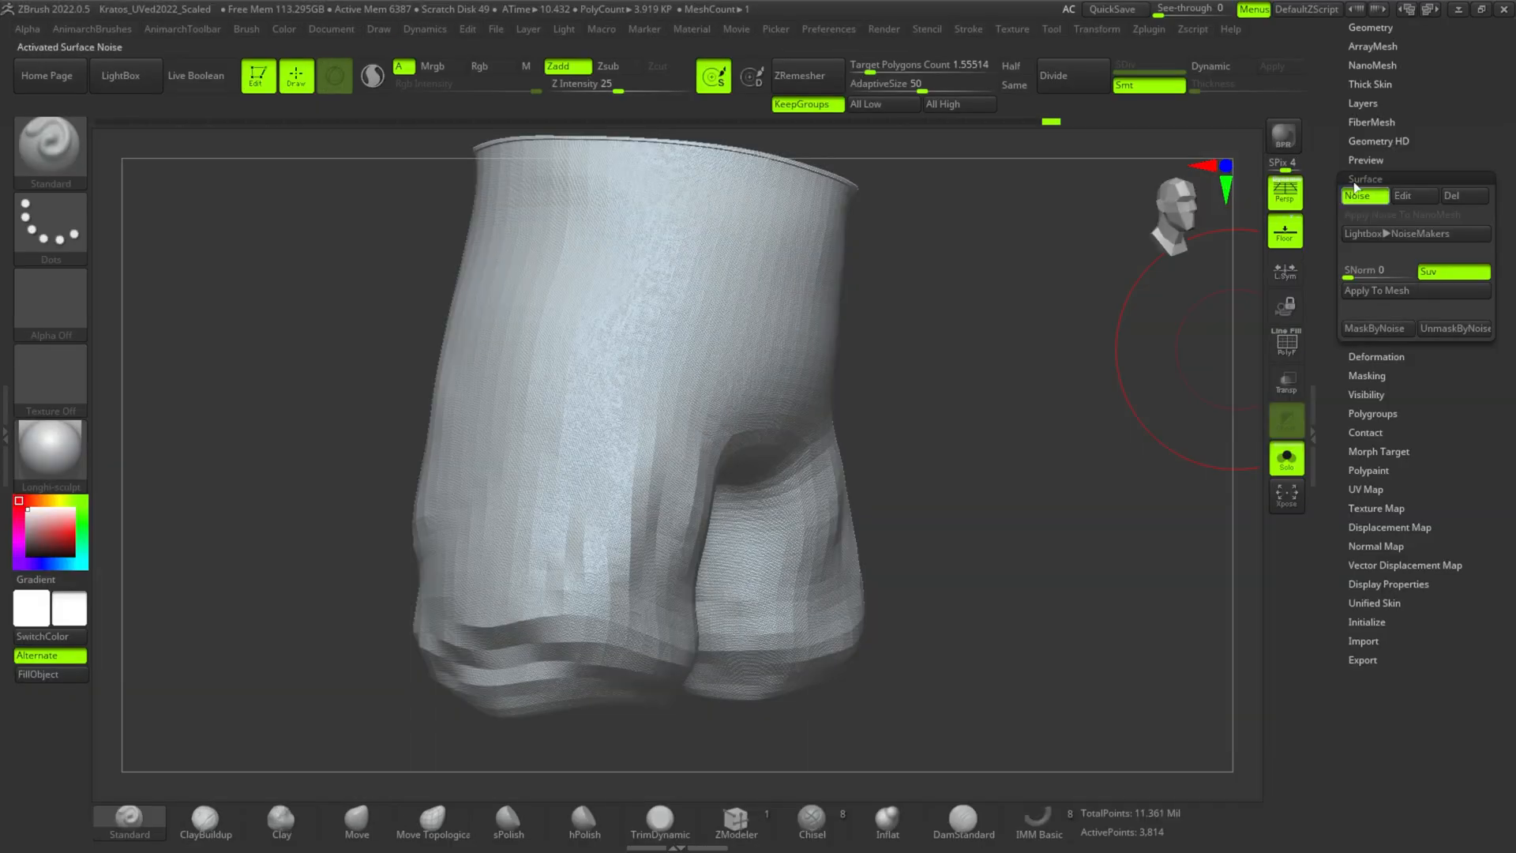
- Subdivide the pants mesh up to level 4 beneath its surface noise
{"action": "scroll", "coordinate": [1384, 318], "scroll_direction": "up", "scroll_amount": 5}
{"action": "left_click", "coordinate": [1385, 306]}
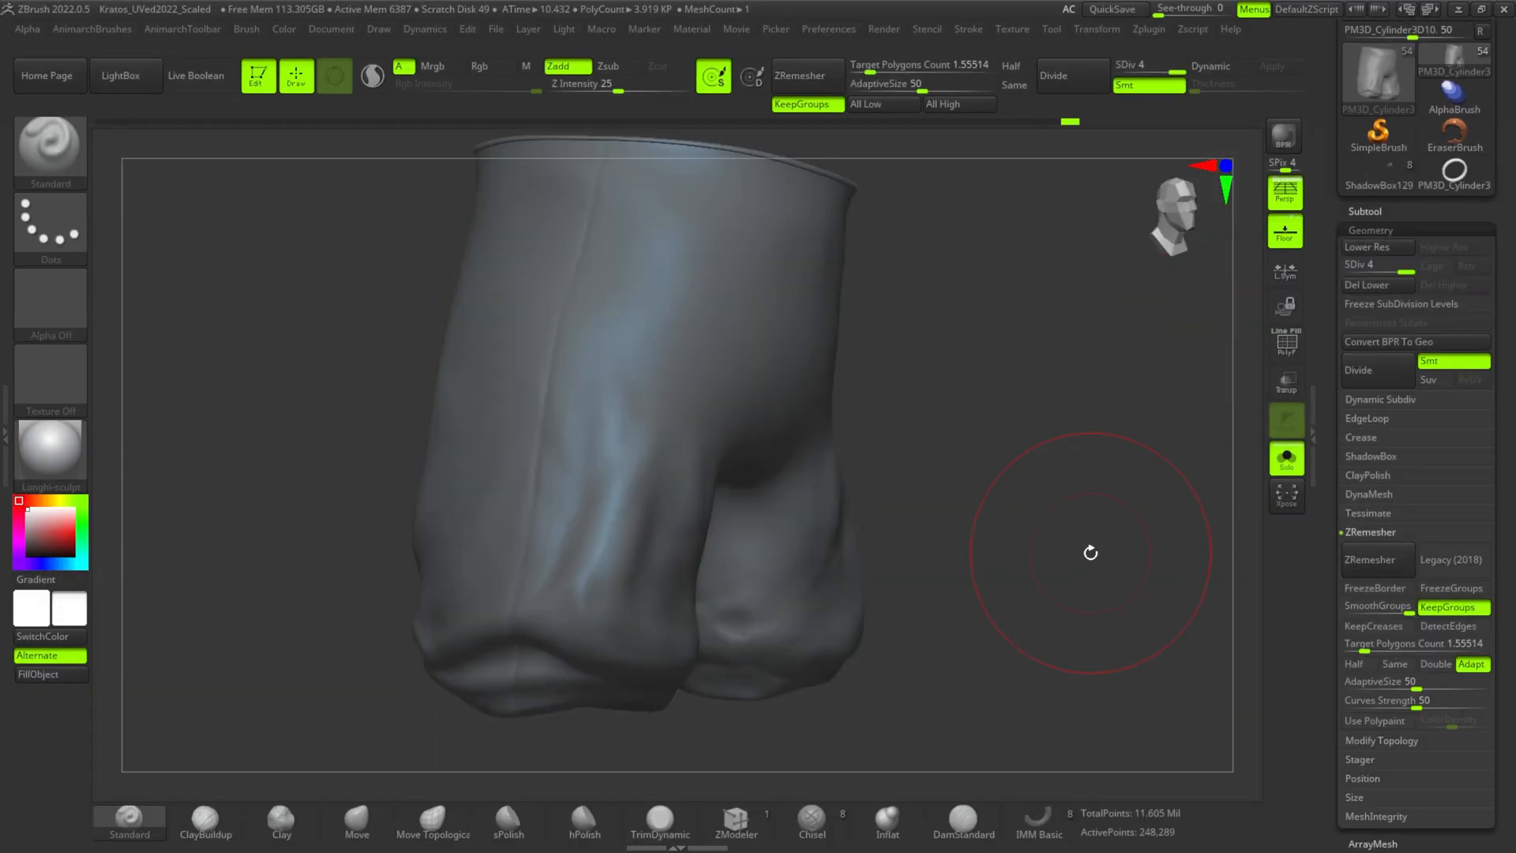
{"action": "left_click_drag", "start_coordinate": [1106, 433], "coordinate": [1101, 486], "text": "ctrl"}
{"action": "left_click_drag", "start_coordinate": [1094, 516], "coordinate": [1099, 334]}
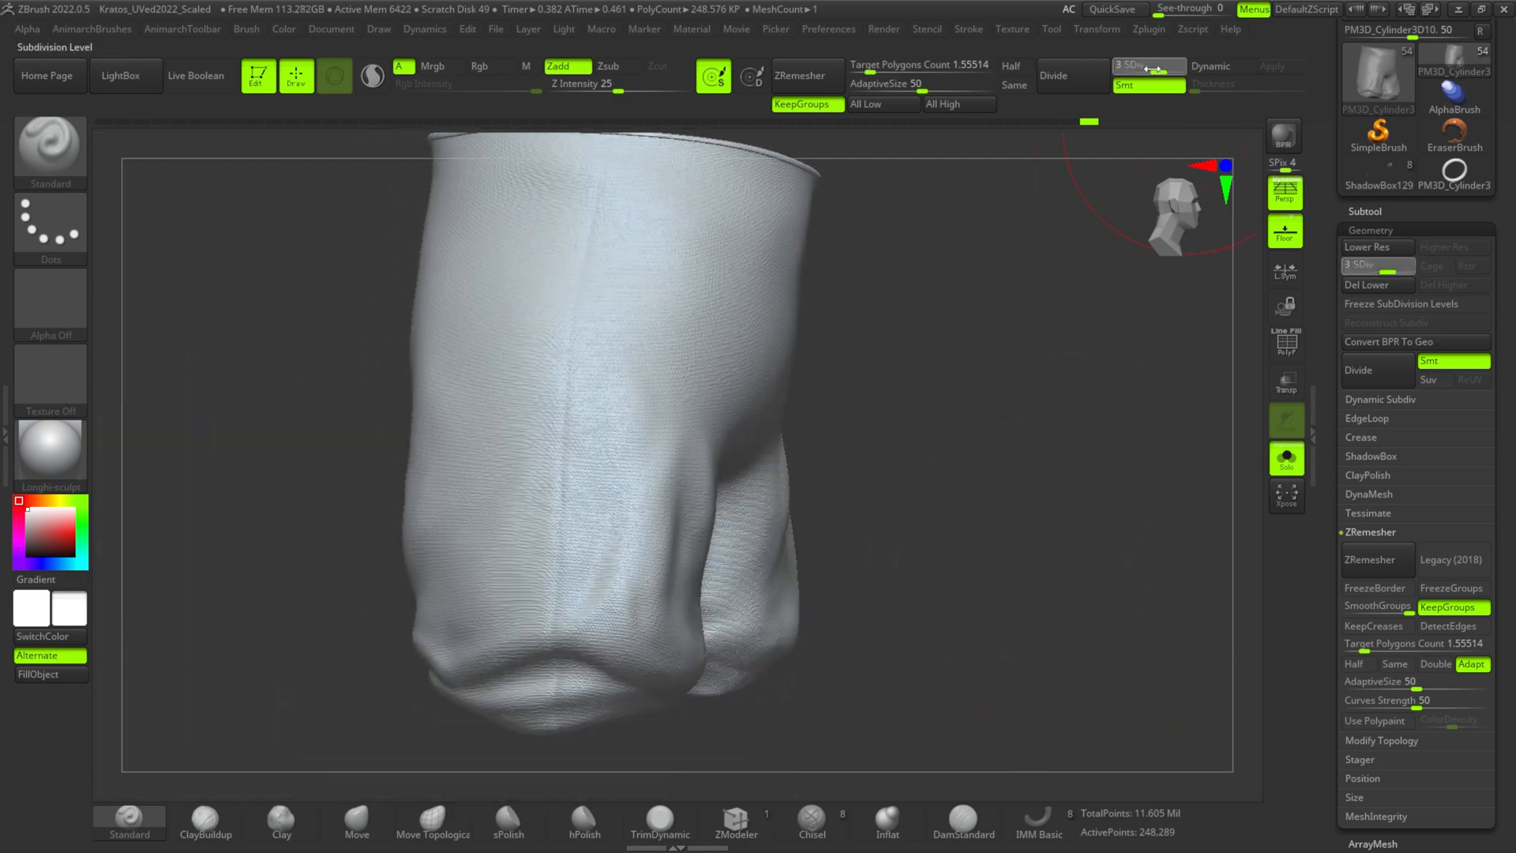
- Compare the pants' surface noise at a lower subdivision level and at level 4
{"action": "left_click", "coordinate": [1128, 70]}
{"action": "left_click", "coordinate": [1175, 71]}
{"action": "mouse_move", "coordinate": [1082, 506]}
{"action": "left_mouse_down"}
{"action": "mouse_move", "coordinate": [998, 548]}
{"action": "mouse_move", "coordinate": [1130, 499]}
{"action": "mouse_move", "coordinate": [1052, 508]}
{"action": "left_mouse_up"}
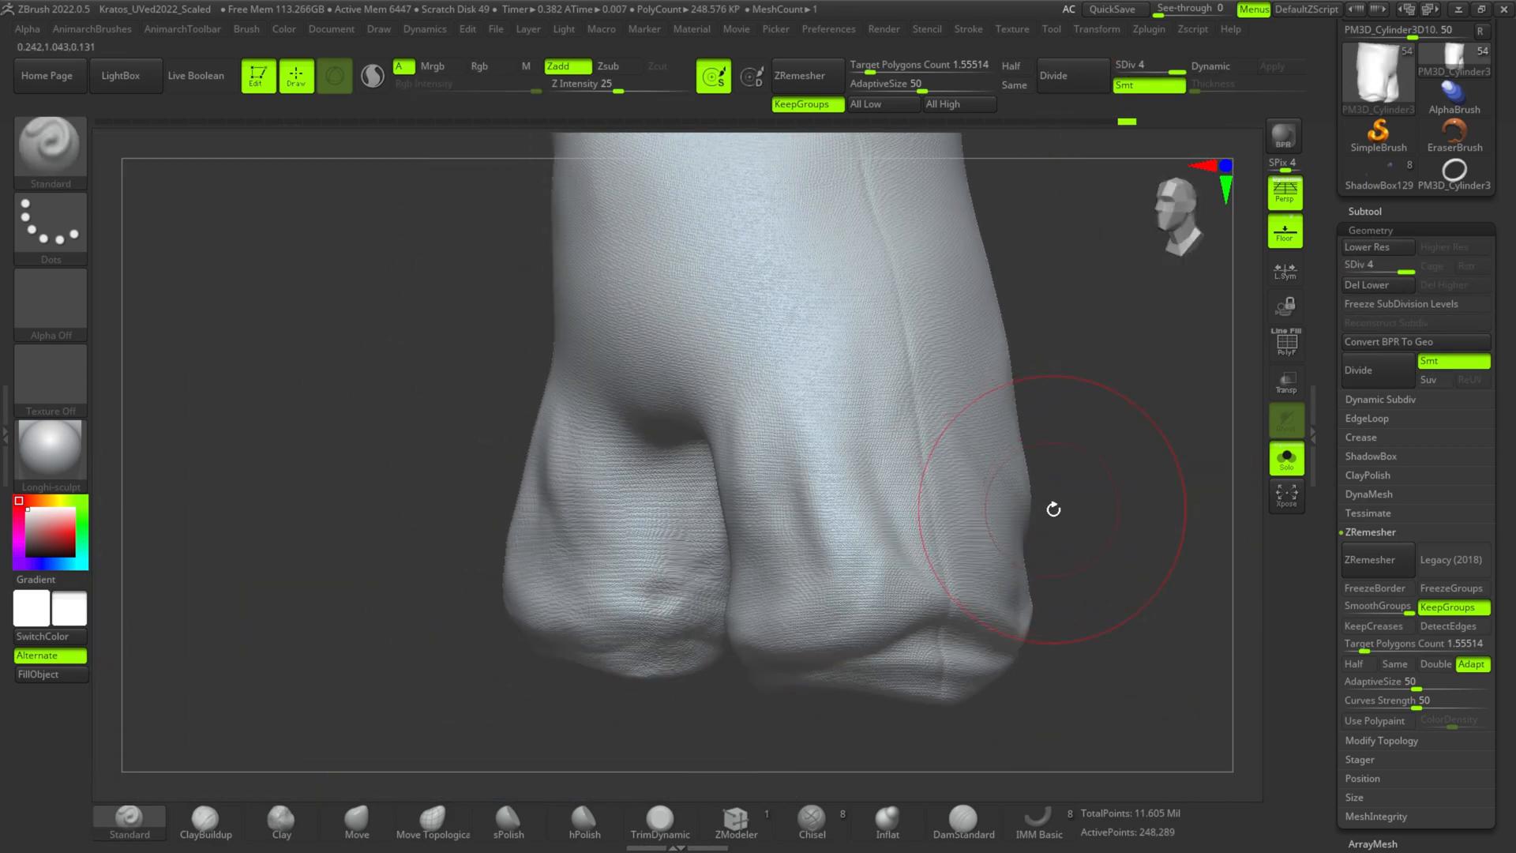
{"action": "left_click_drag", "start_coordinate": [1116, 571], "coordinate": [1106, 571]}
- Open the pants' surface noise for editing in NoiseMaker and slightly increase the alpha scale
{"action": "left_click_drag", "start_coordinate": [1363, 765], "coordinate": [1351, 472]}
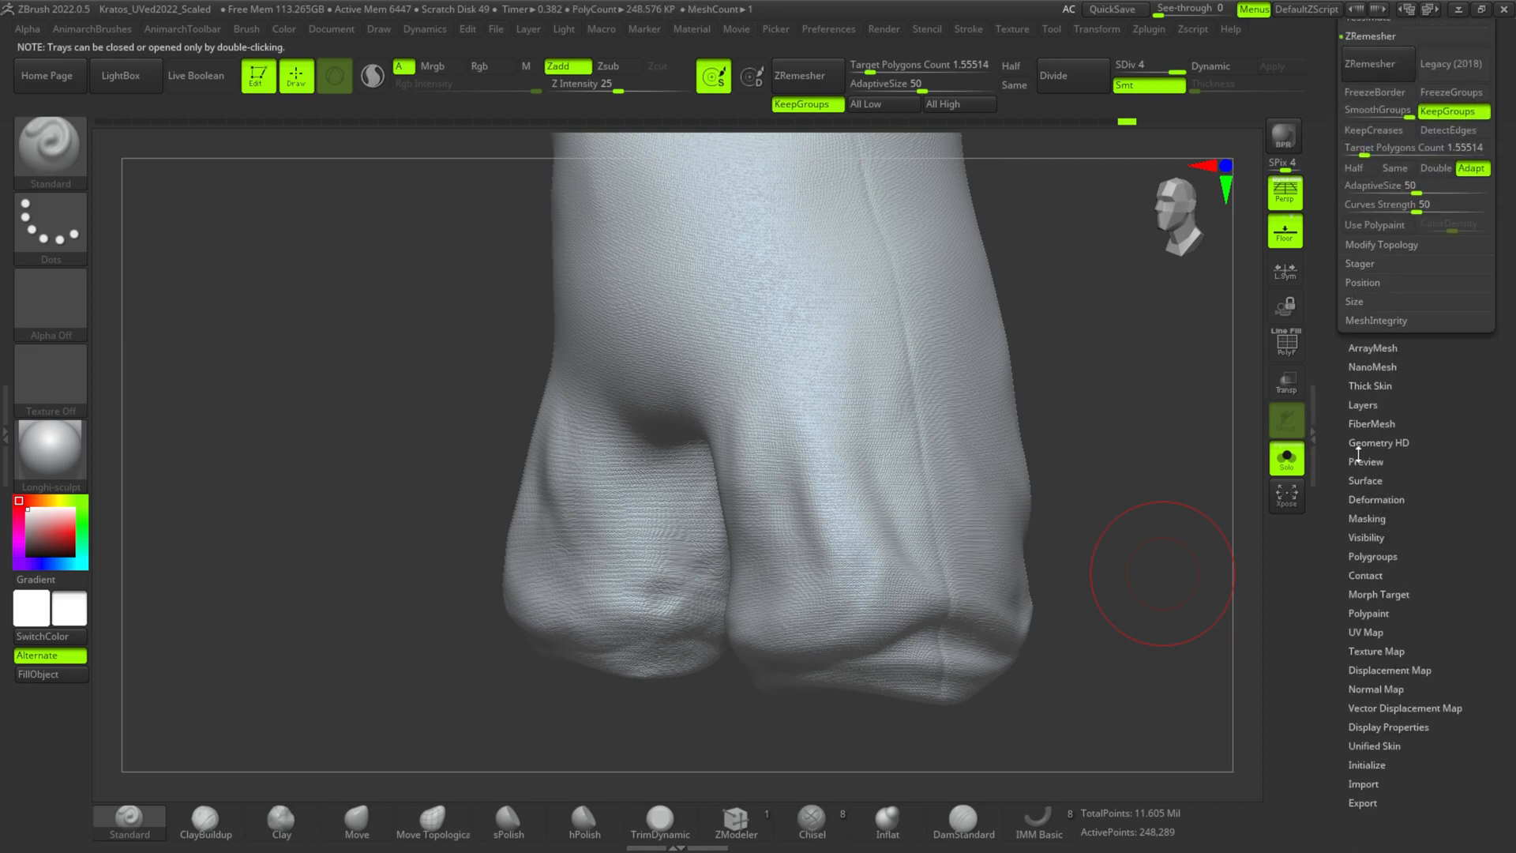
{"action": "left_click", "coordinate": [1368, 476]}
{"action": "left_click", "coordinate": [1411, 197]}
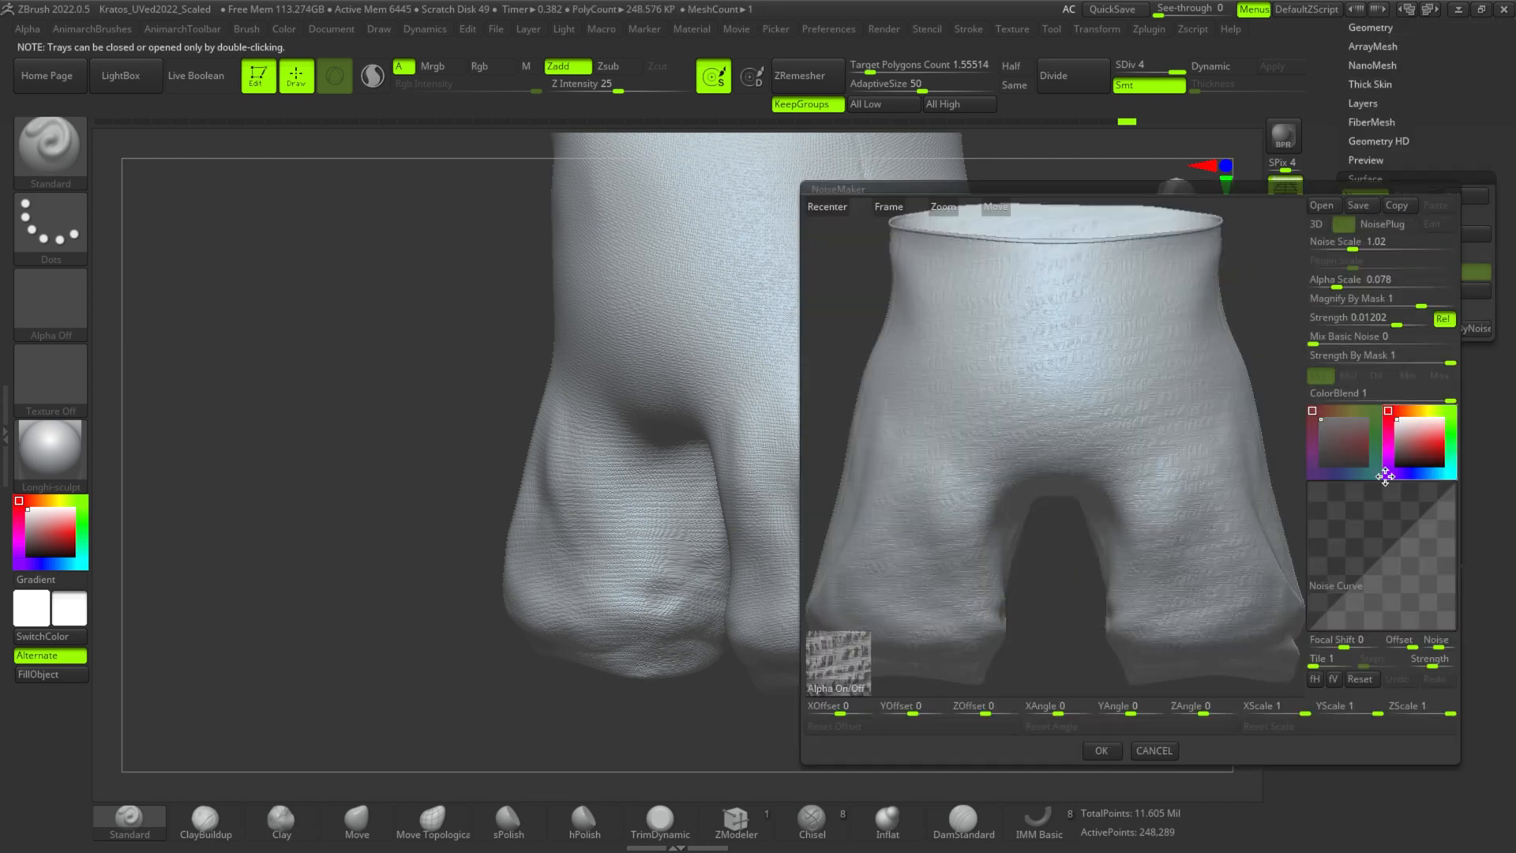
{"action": "left_click_drag", "start_coordinate": [1289, 574], "coordinate": [1288, 400]}
{"action": "left_click_drag", "start_coordinate": [1333, 281], "coordinate": [1339, 282]}
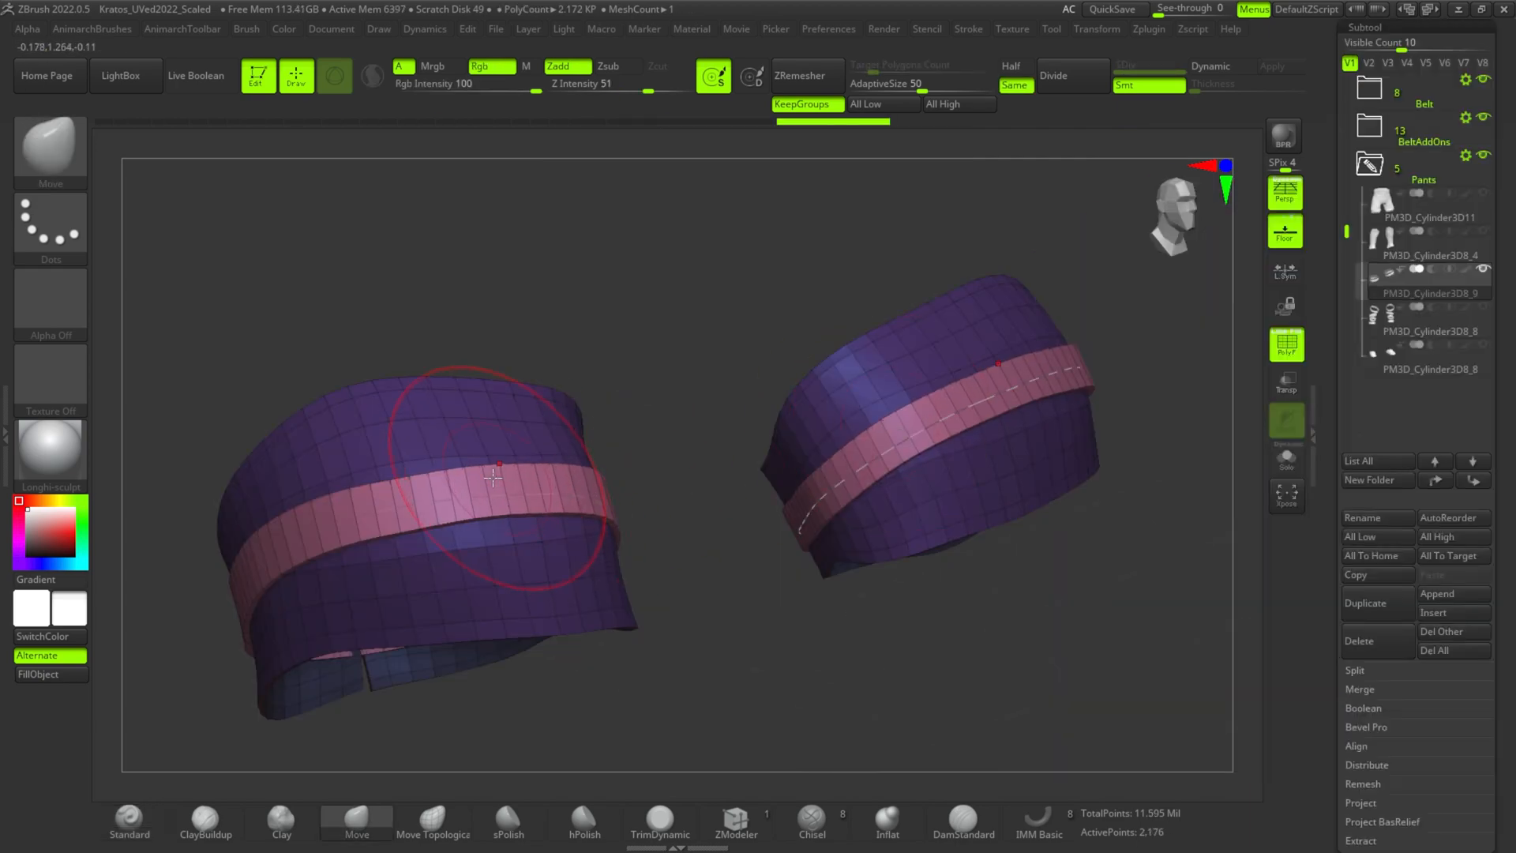
- Examine the pair of knee wraps and their middle straps while toggling the mask
{"action": "left_click_drag", "start_coordinate": [802, 603], "coordinate": [630, 542]}
{"action": "left_click", "coordinate": [745, 581], "text": "ctrl"}
{"action": "left_click", "coordinate": [750, 588], "text": "ctrl"}
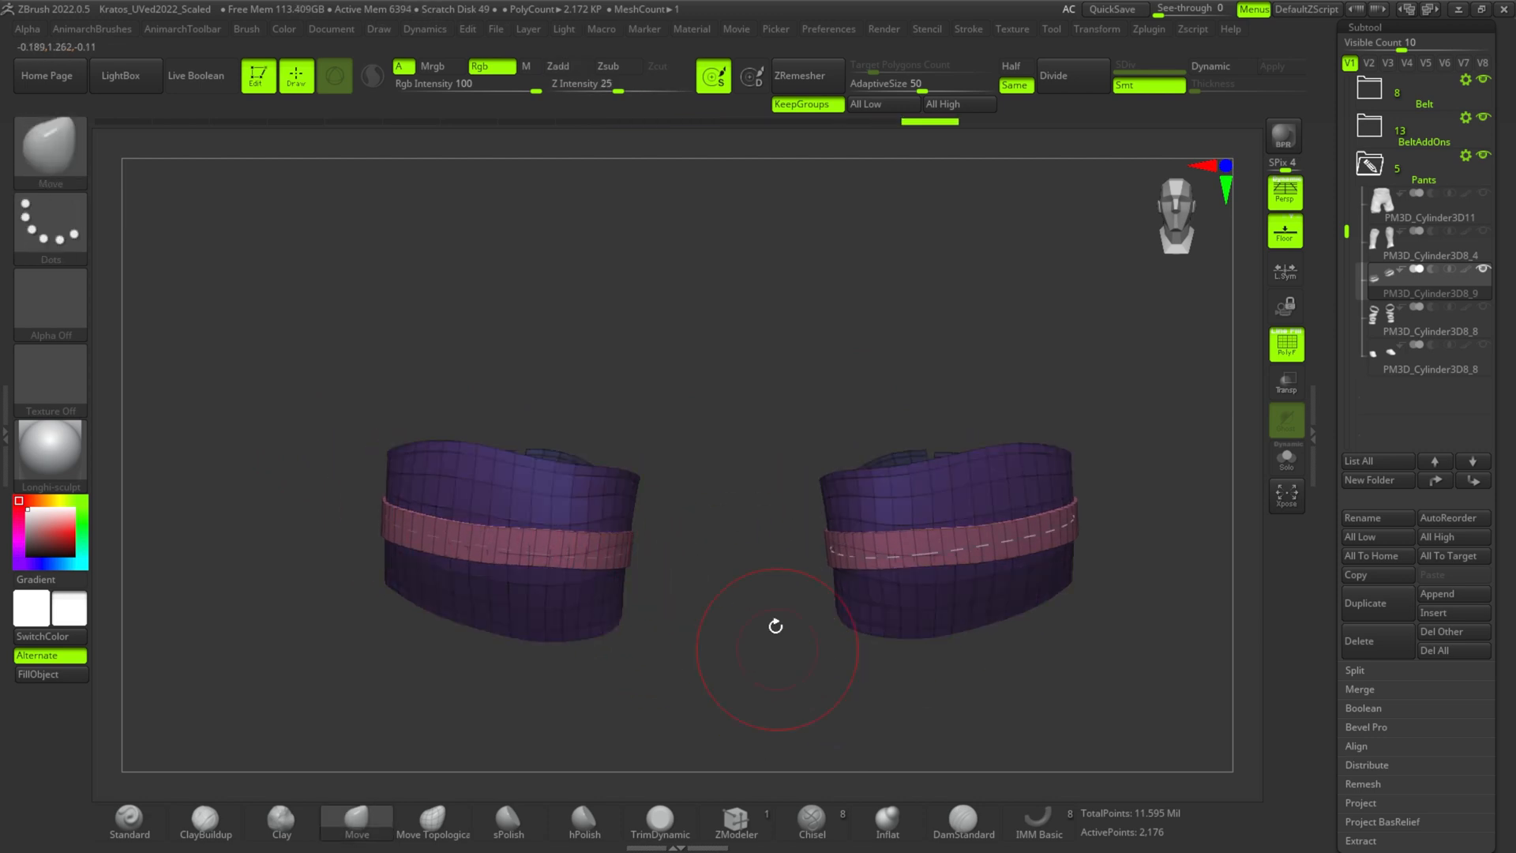
- Smooth the cloth fold just below the knee wrap on the strapped lower leg
{"action": "key", "text": "space"}
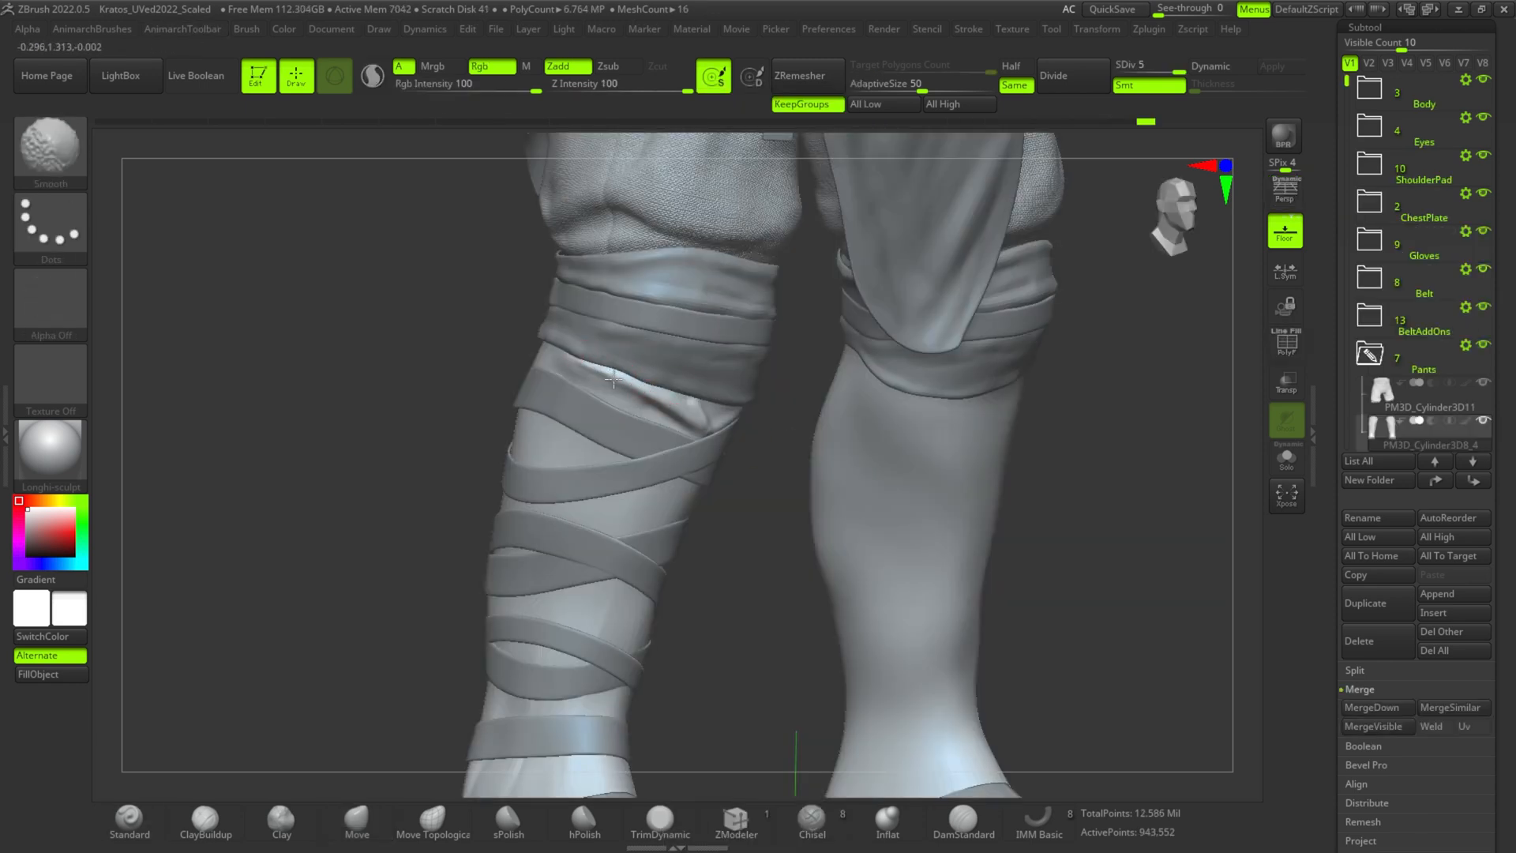
{"action": "left_click_drag", "start_coordinate": [614, 379], "coordinate": [672, 404], "text": "shift"}
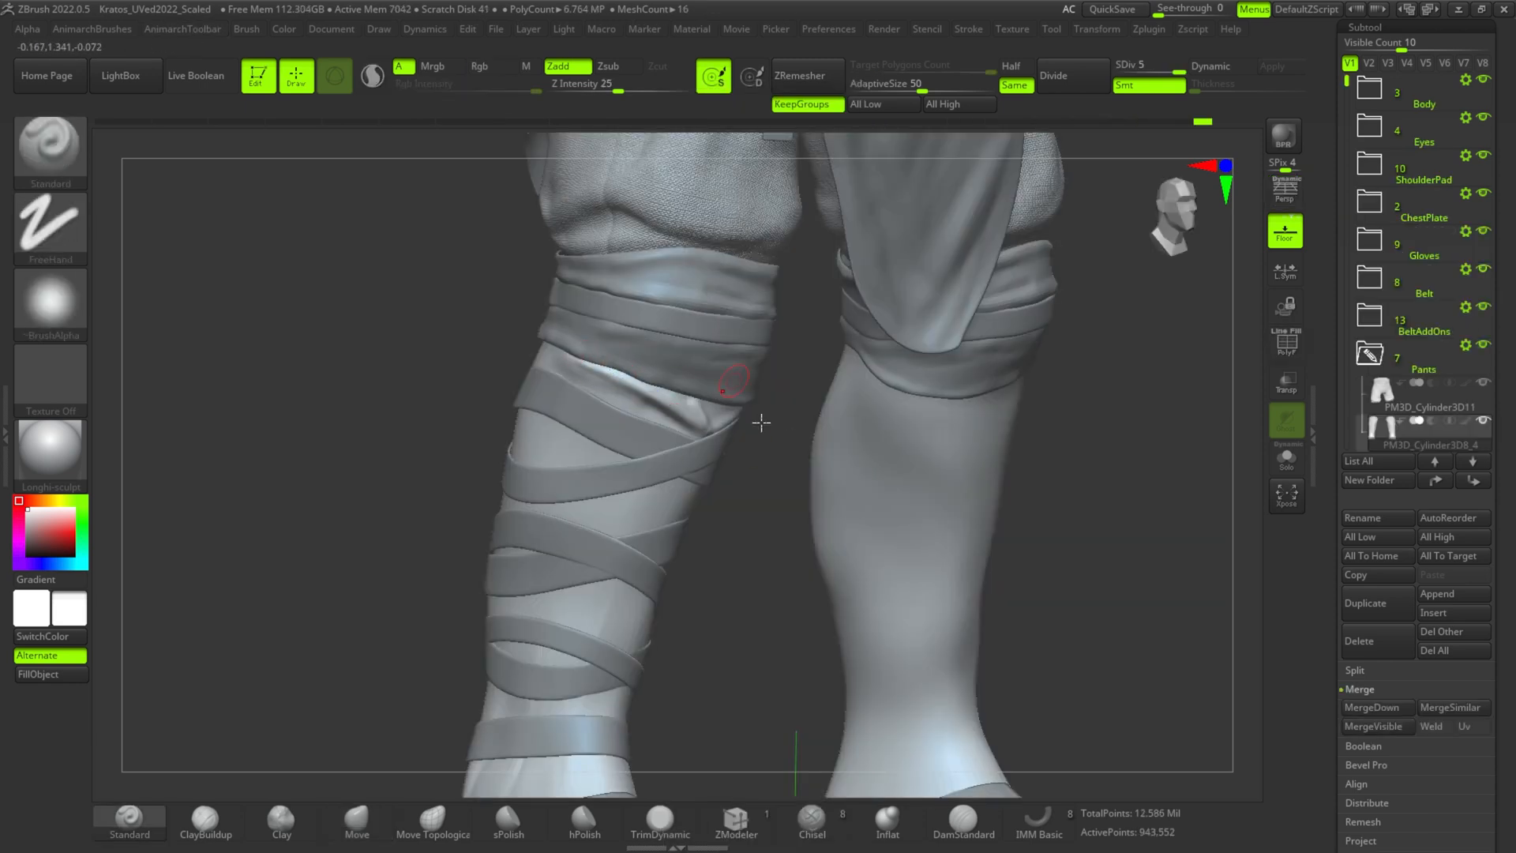
{"action": "left_click_drag", "start_coordinate": [752, 538], "coordinate": [585, 439]}
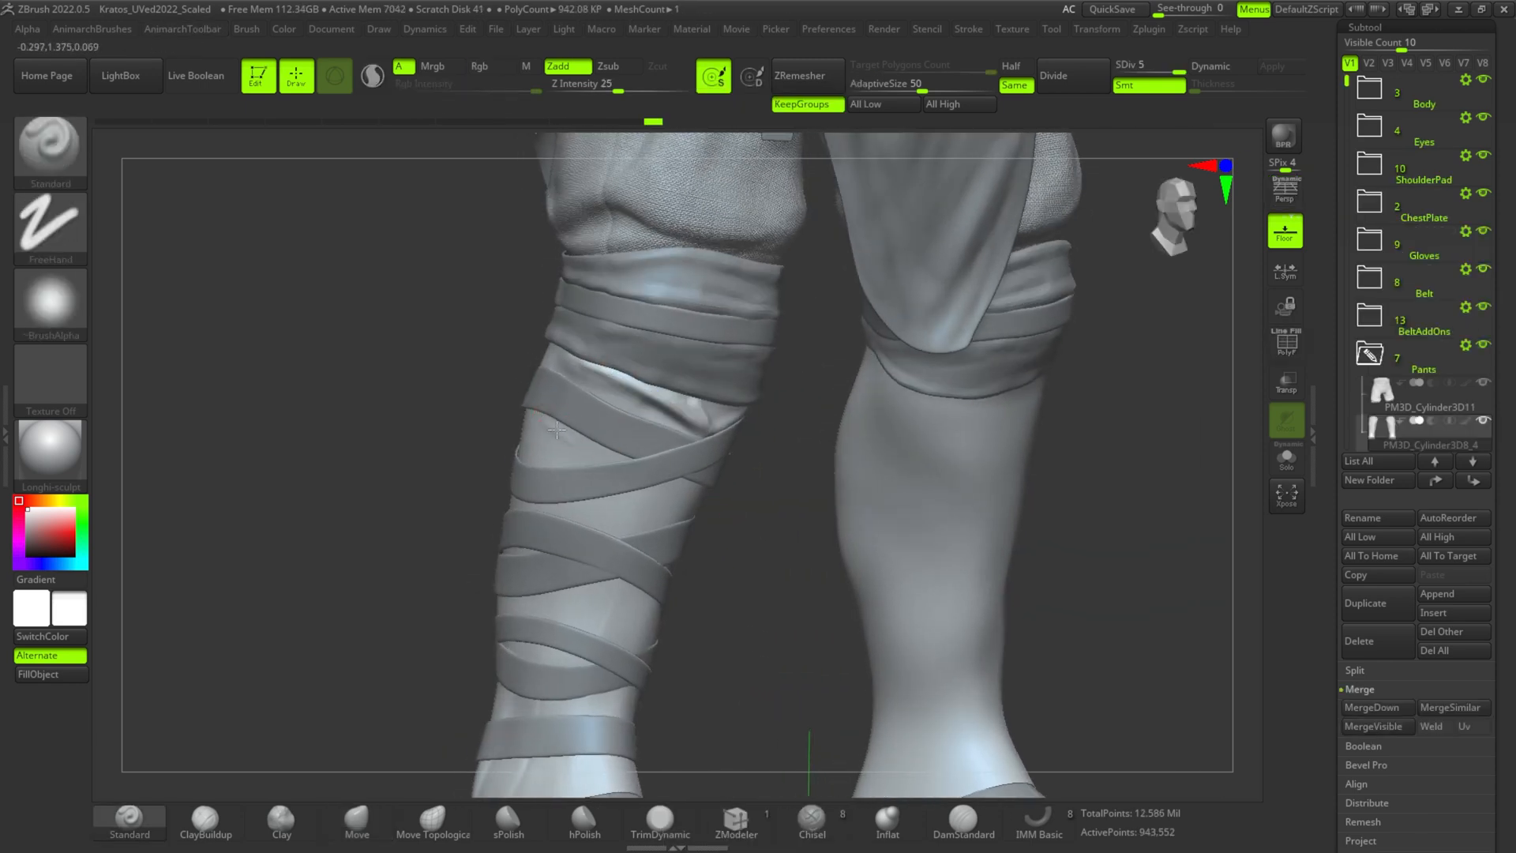
- Sculpt and smooth cloth folds between the crossed straps on the lower leg with ClayBuildup
{"action": "left_click_drag", "start_coordinate": [728, 559], "coordinate": [769, 598]}
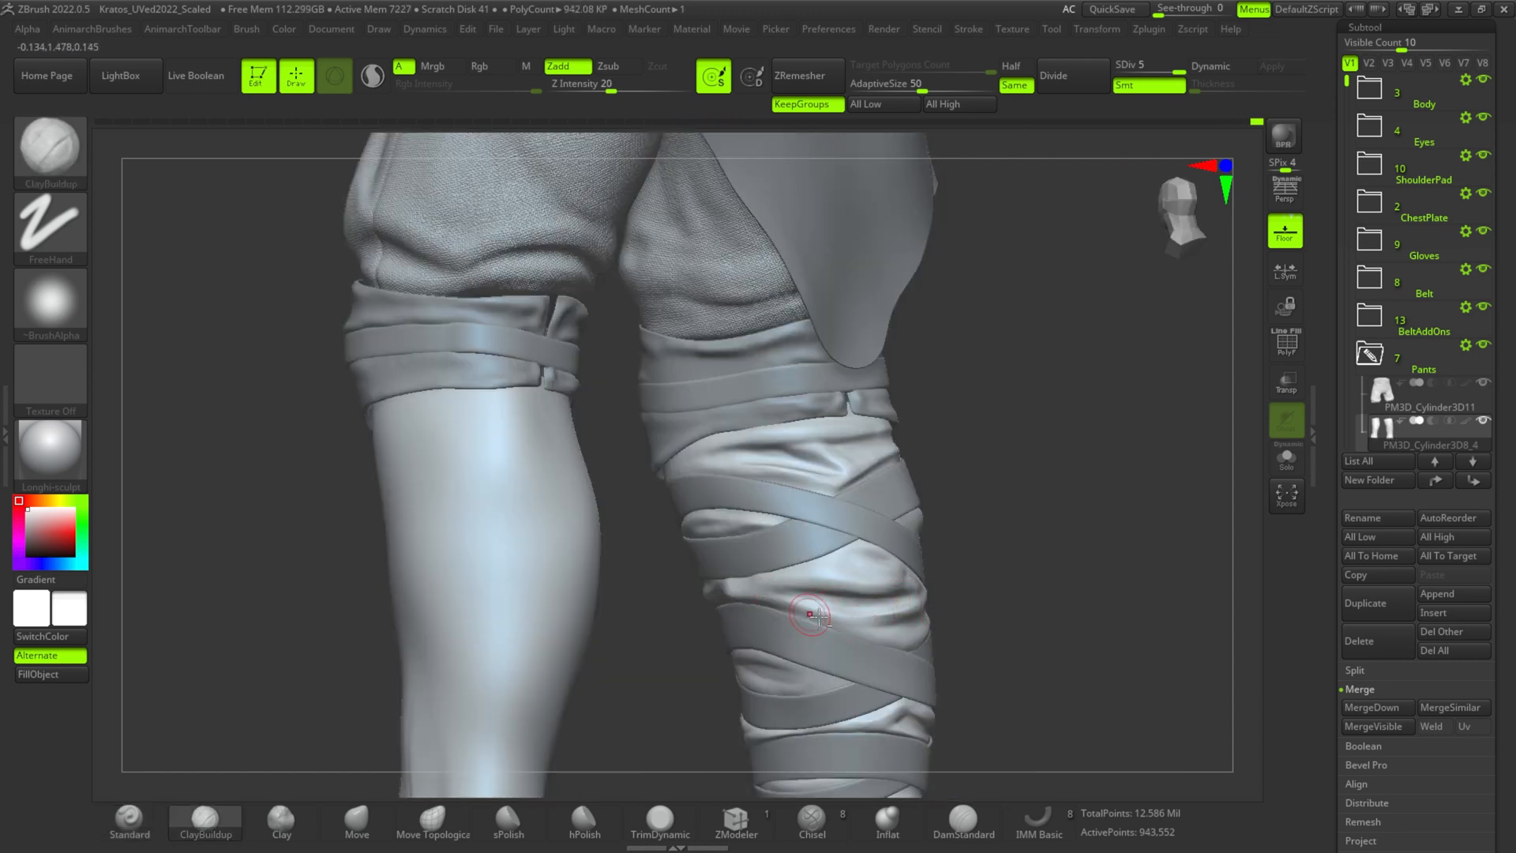
{"action": "left_click_drag", "start_coordinate": [823, 596], "coordinate": [882, 559]}
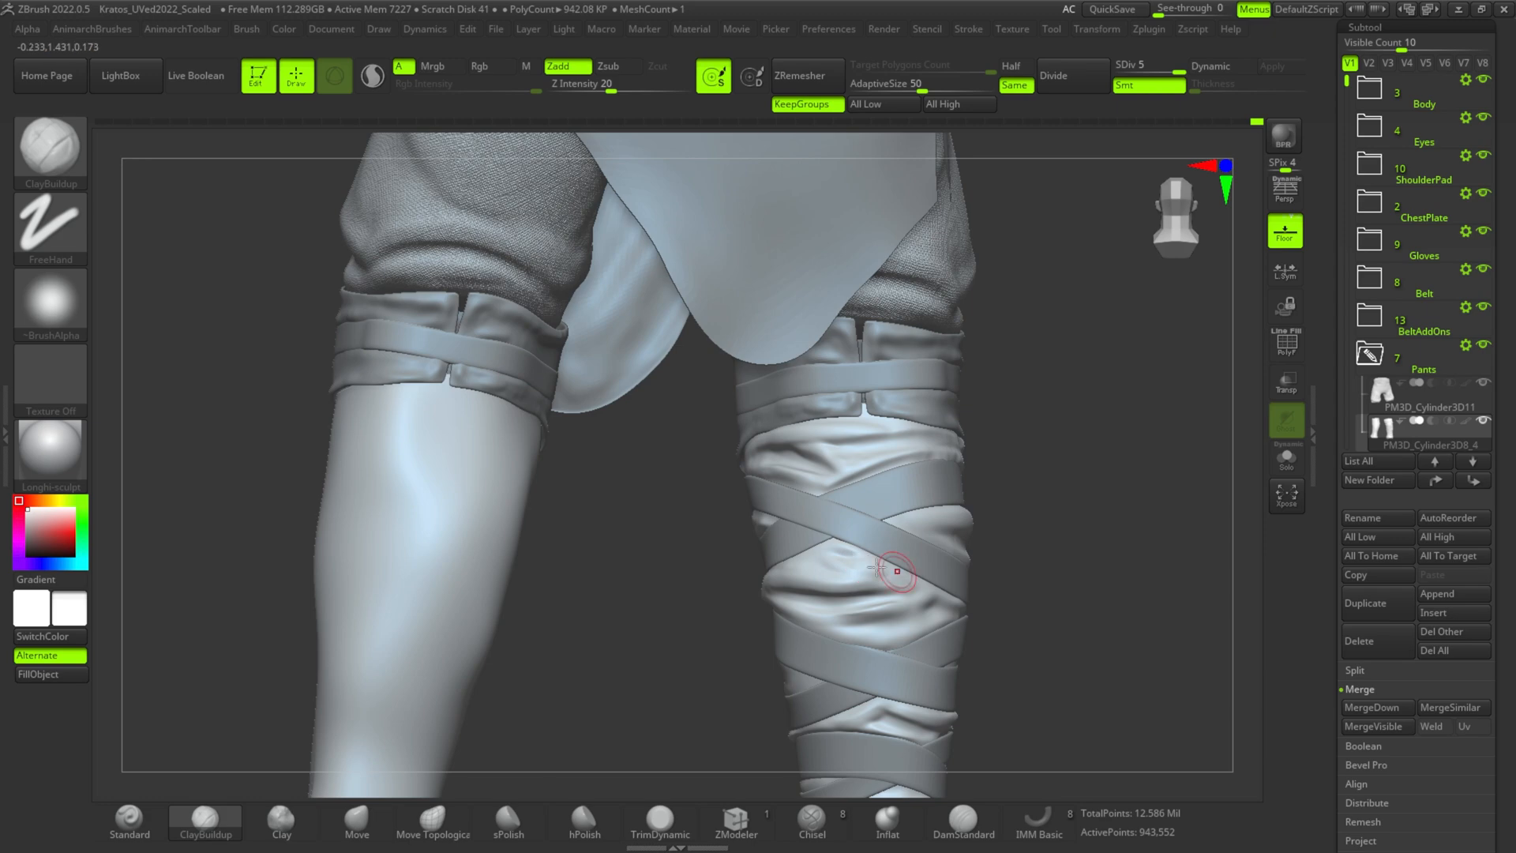
{"action": "mouse_move", "coordinate": [1015, 615]}
{"action": "left_mouse_down"}
{"action": "mouse_move", "coordinate": [901, 562]}
{"action": "mouse_move", "coordinate": [924, 632]}
{"action": "left_mouse_up"}
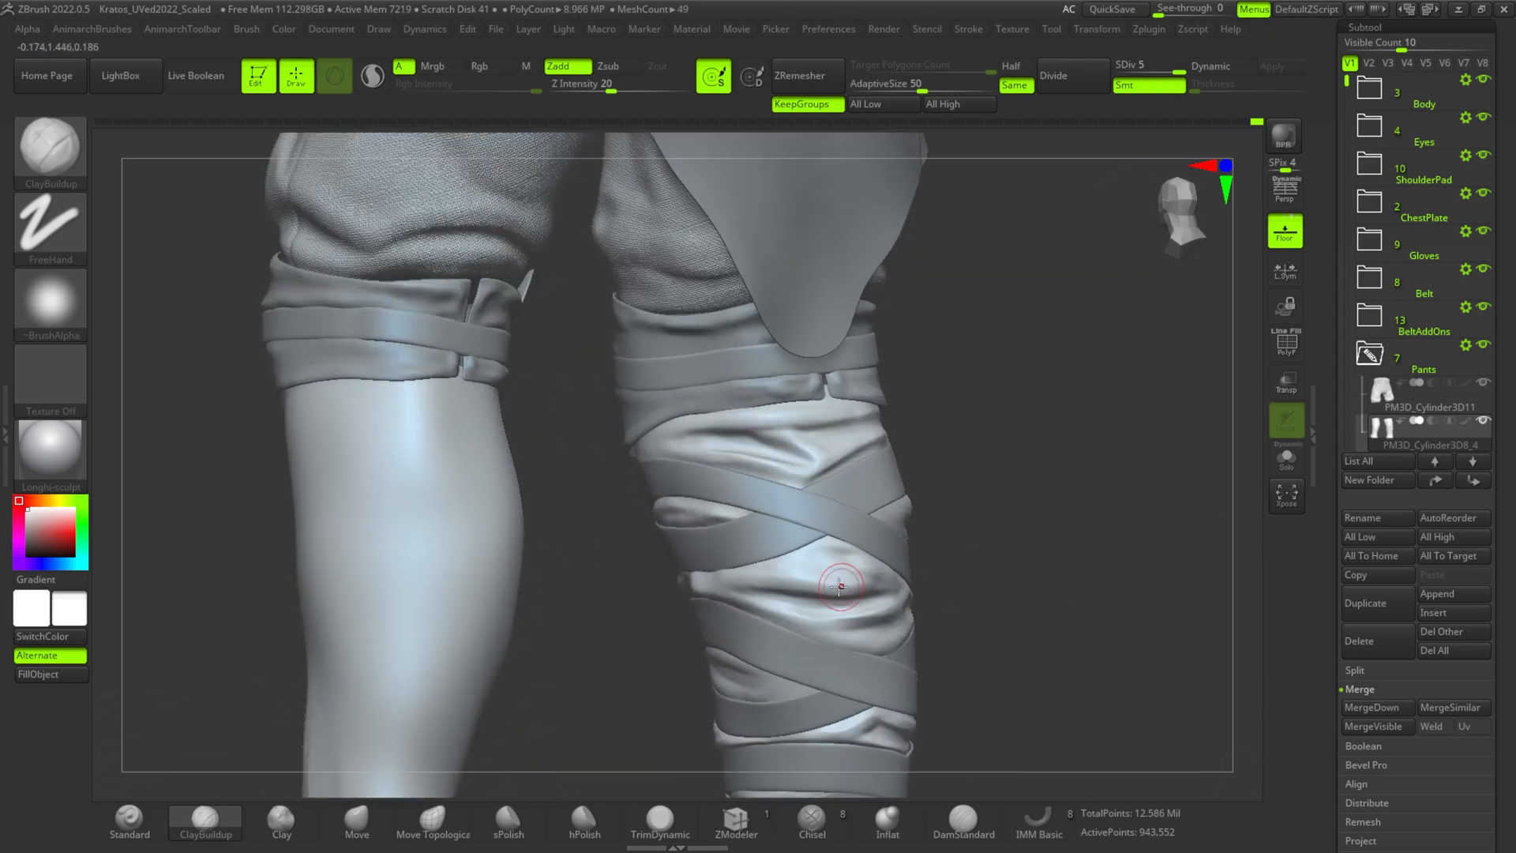
{"action": "left_click_drag", "start_coordinate": [792, 588], "coordinate": [829, 601], "text": "shift"}
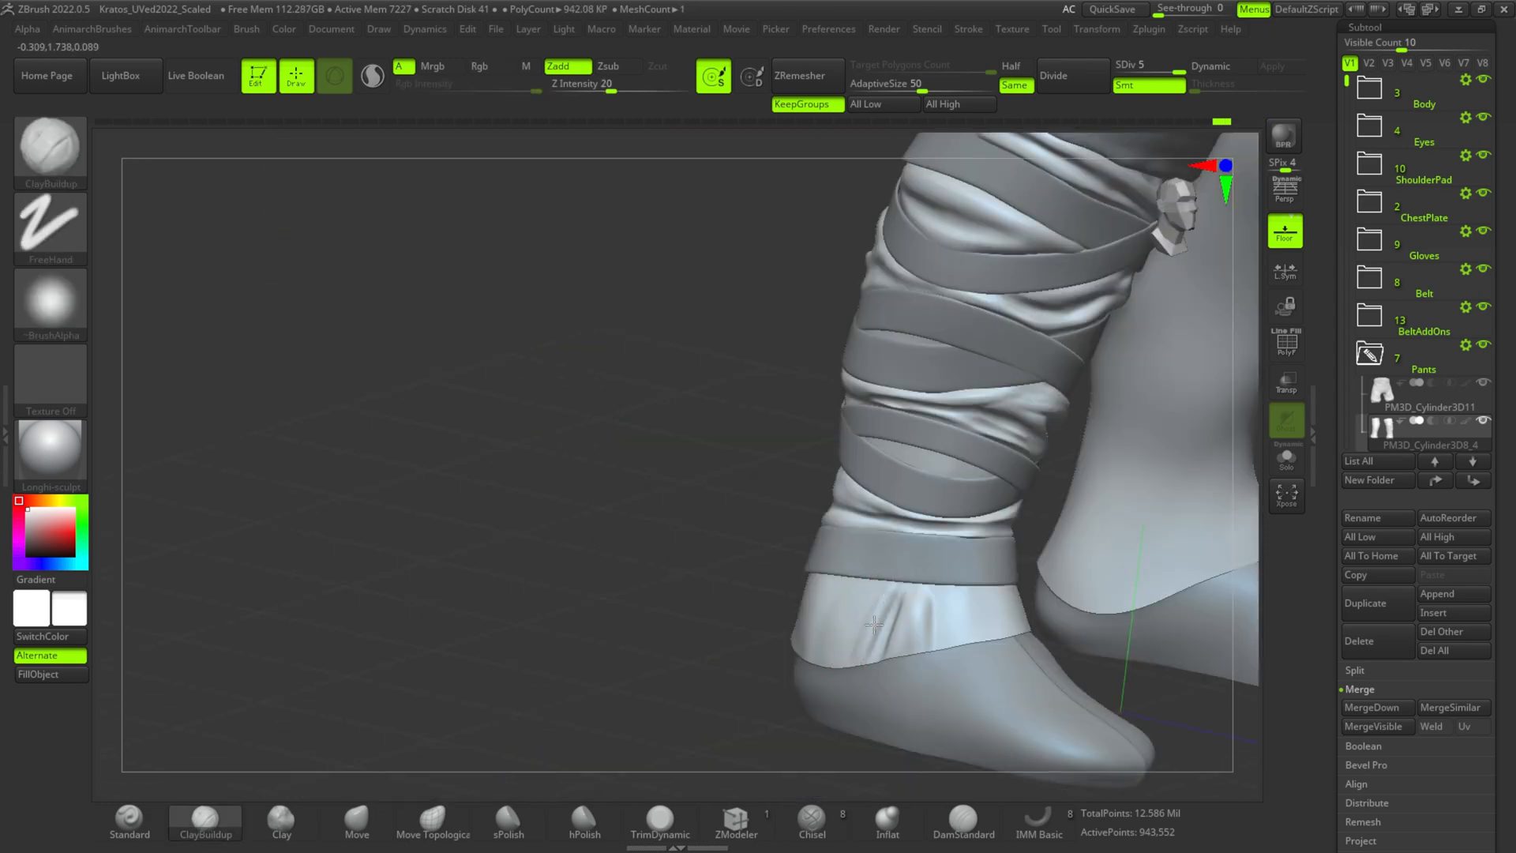
- Sculpt vertical gathered folds around the cloth cuff below the lowest ankle strap
{"action": "right_click_drag", "start_coordinate": [886, 600], "coordinate": [873, 583]}
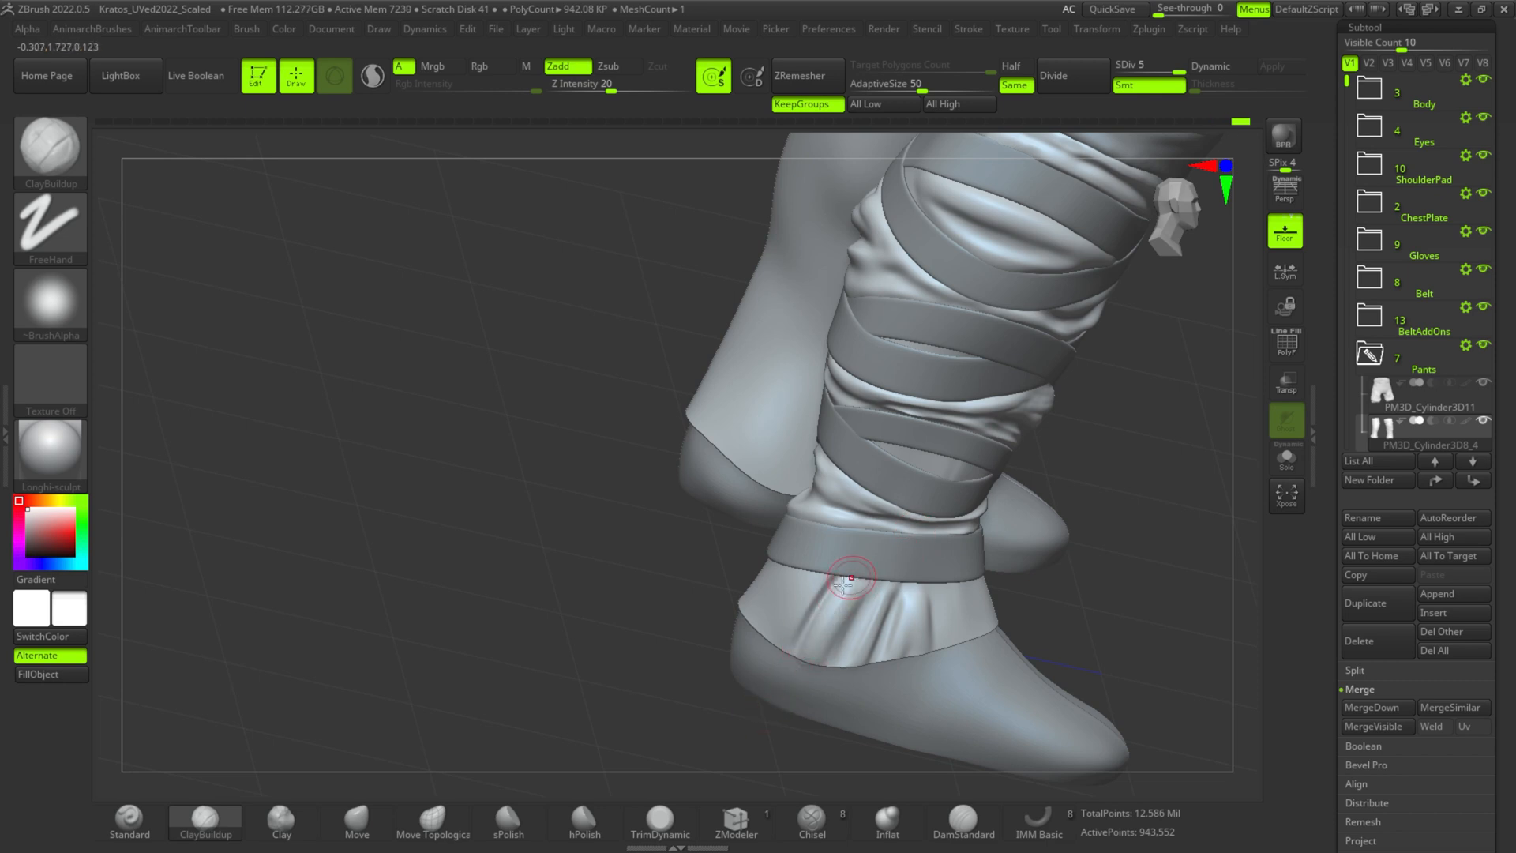
{"action": "left_click_drag", "start_coordinate": [1121, 632], "coordinate": [1093, 565]}
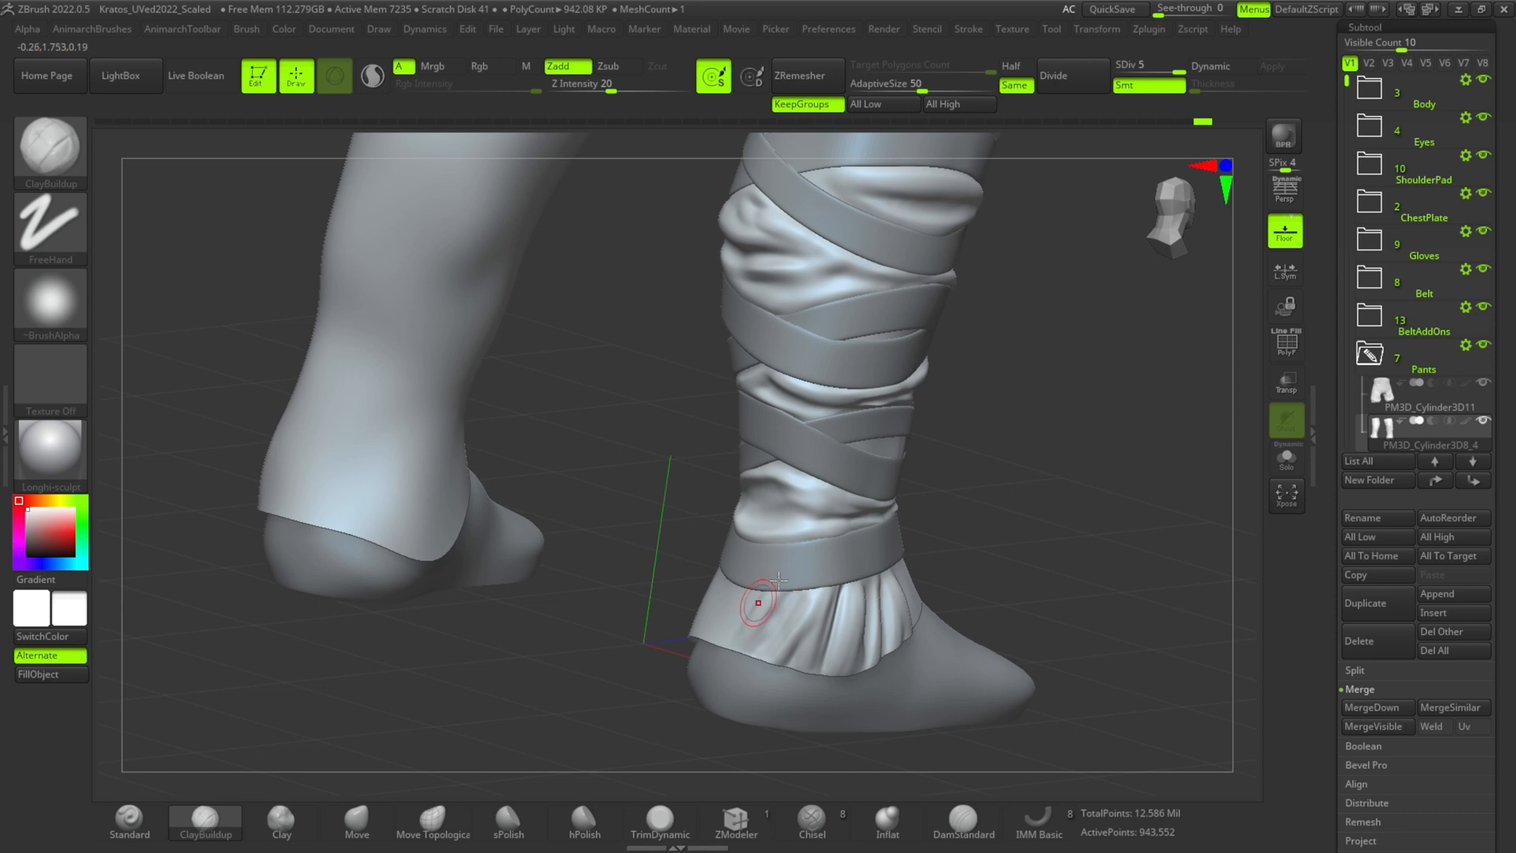
{"action": "left_click_drag", "start_coordinate": [732, 687], "coordinate": [1036, 548]}
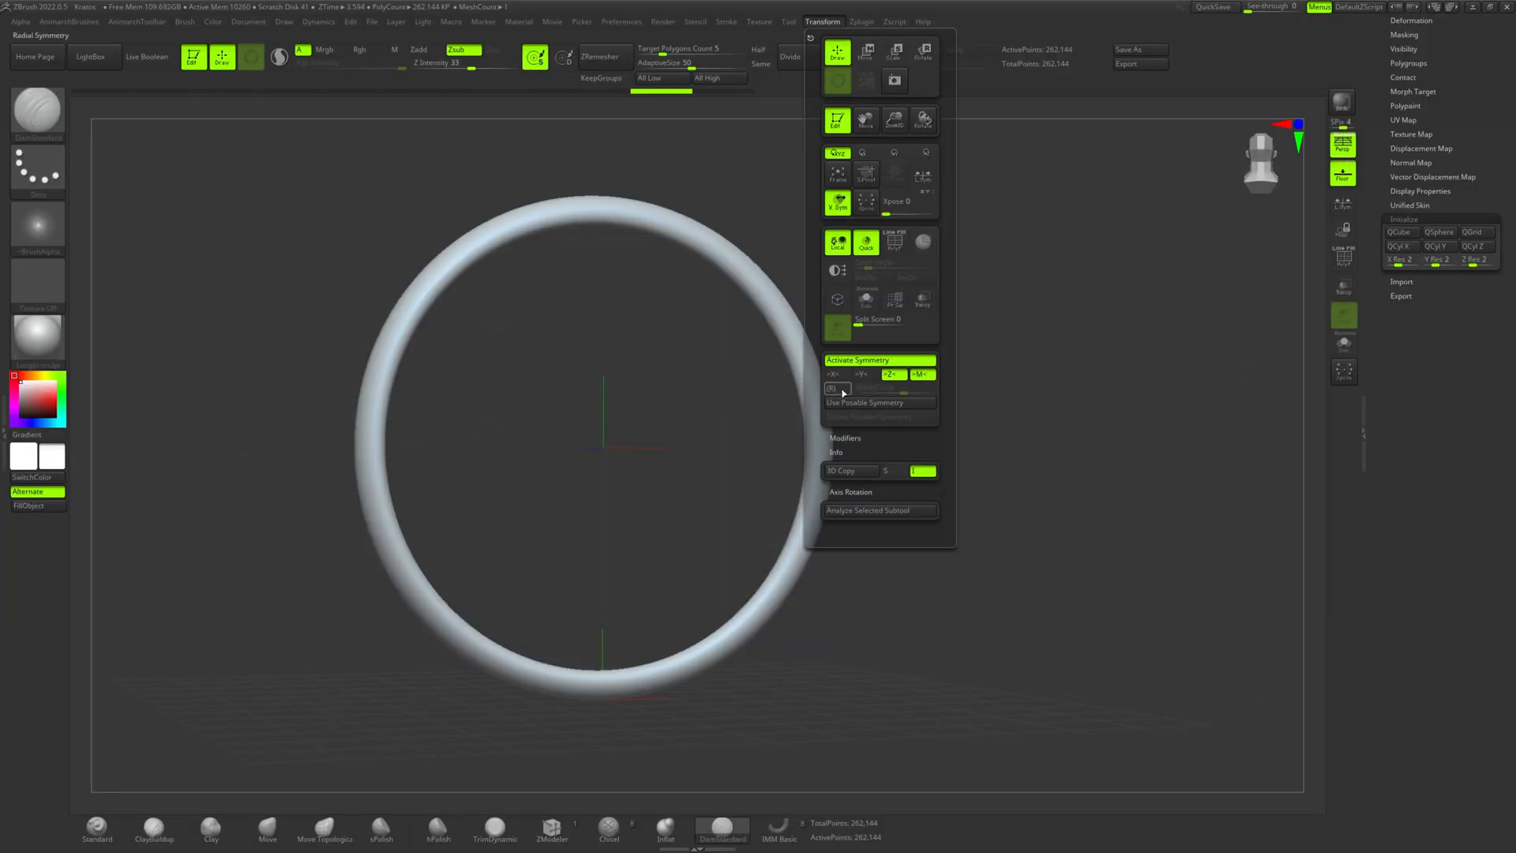
- Activate radial symmetry on the ring for sculpting repeated DamStandard grooves around it
{"action": "left_click", "coordinate": [837, 388]}
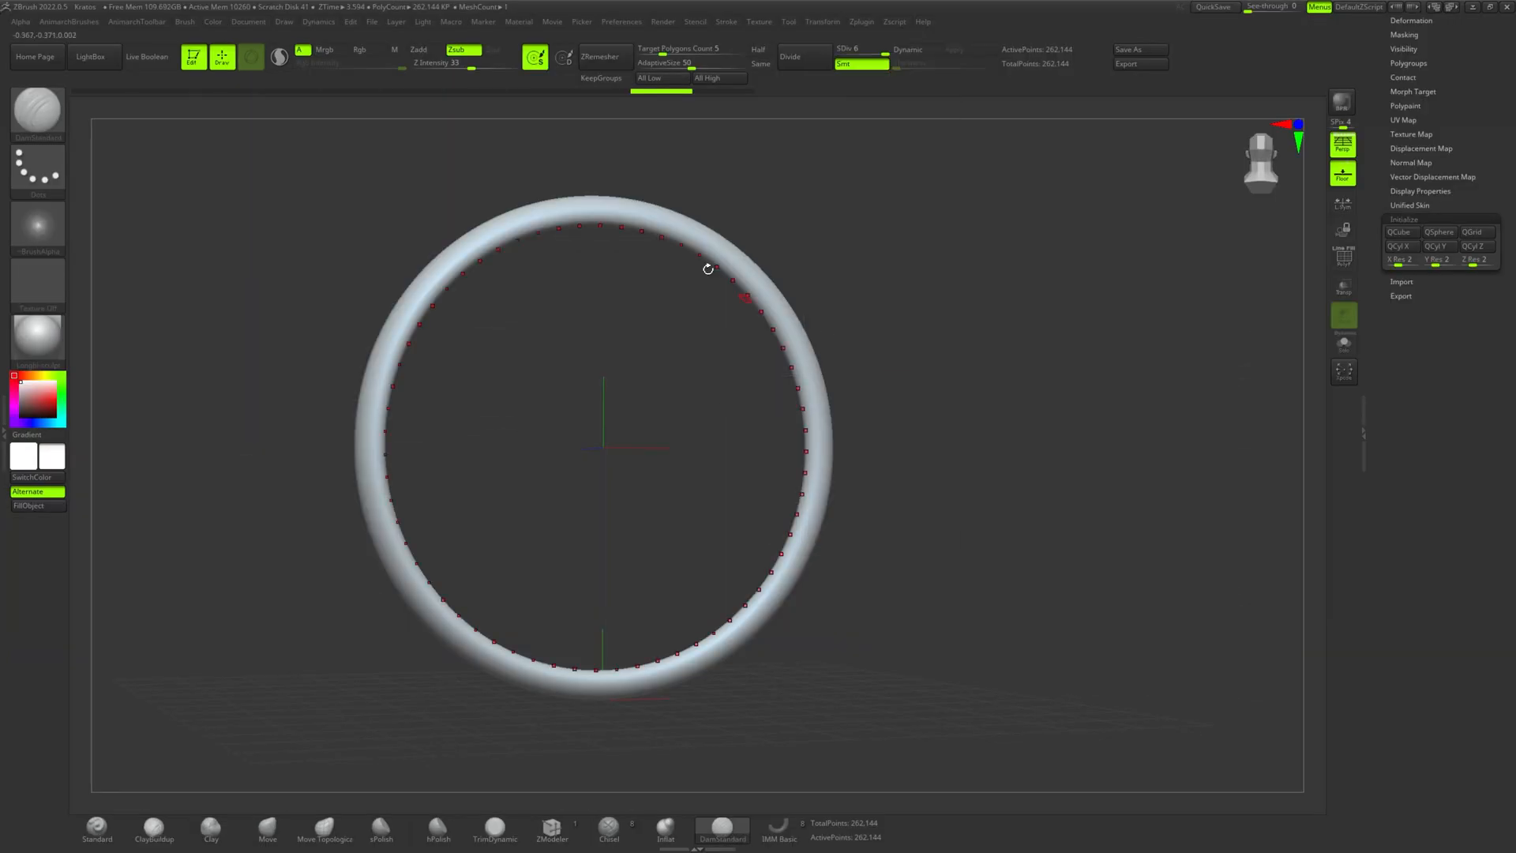
{"action": "left_click_drag", "start_coordinate": [708, 264], "coordinate": [596, 324]}
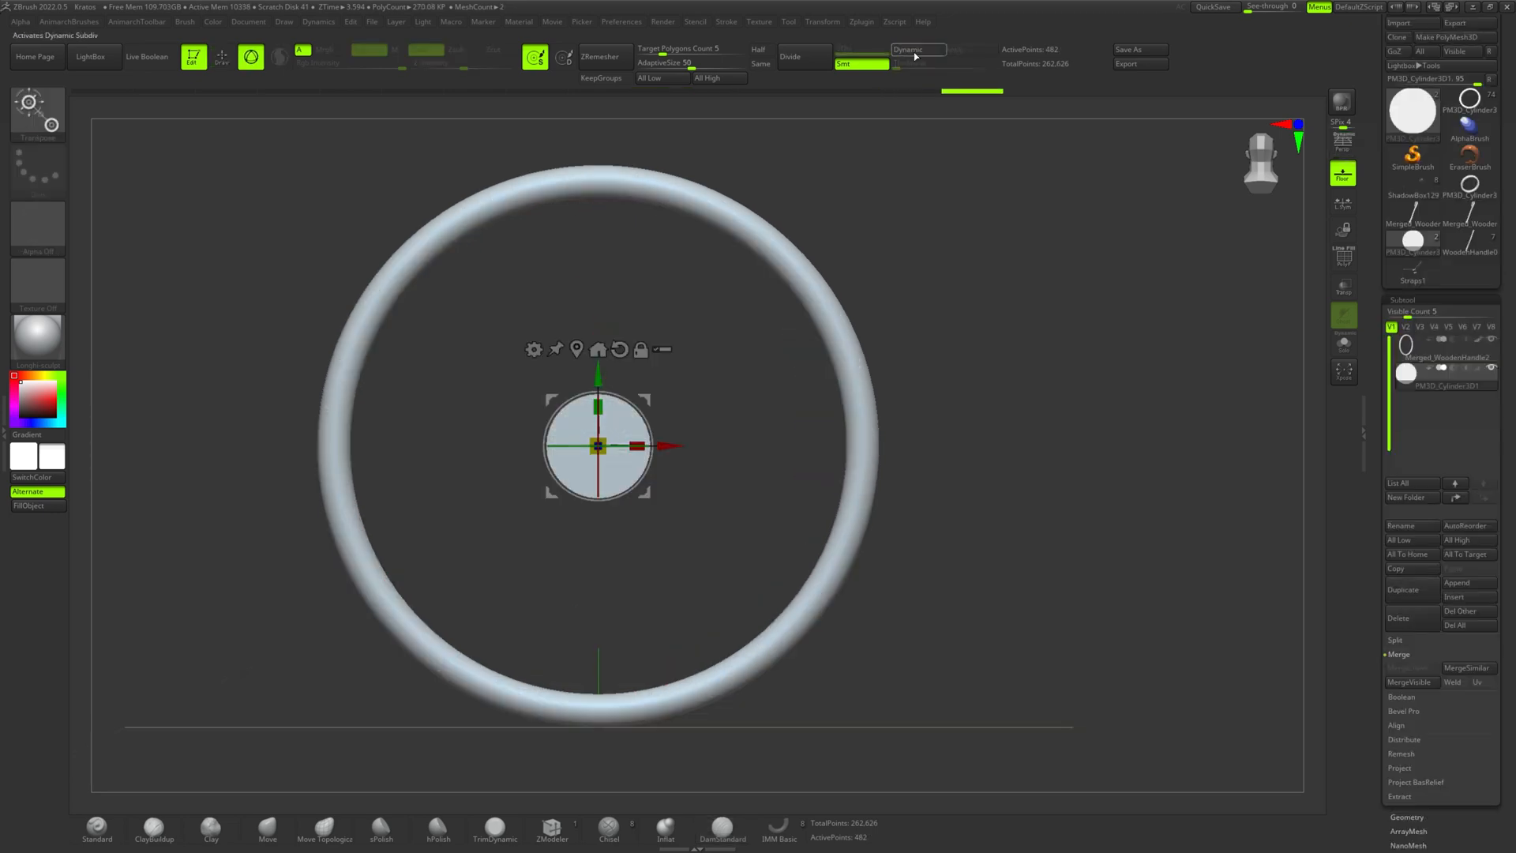
- Activate Dynamic Subdivision on the central disc inside the ring and apply it to the mesh
{"action": "left_click", "coordinate": [909, 53]}
{"action": "left_click", "coordinate": [961, 52]}
{"action": "mouse_move", "coordinate": [710, 437]}
{"action": "left_mouse_down"}
{"action": "mouse_move", "coordinate": [774, 420]}
{"action": "mouse_move", "coordinate": [787, 383]}
{"action": "left_mouse_up"}
{"action": "key", "text": "s"}
{"action": "key", "text": "q"}
{"action": "key", "text": "s"}
{"action": "key", "text": "shift"}
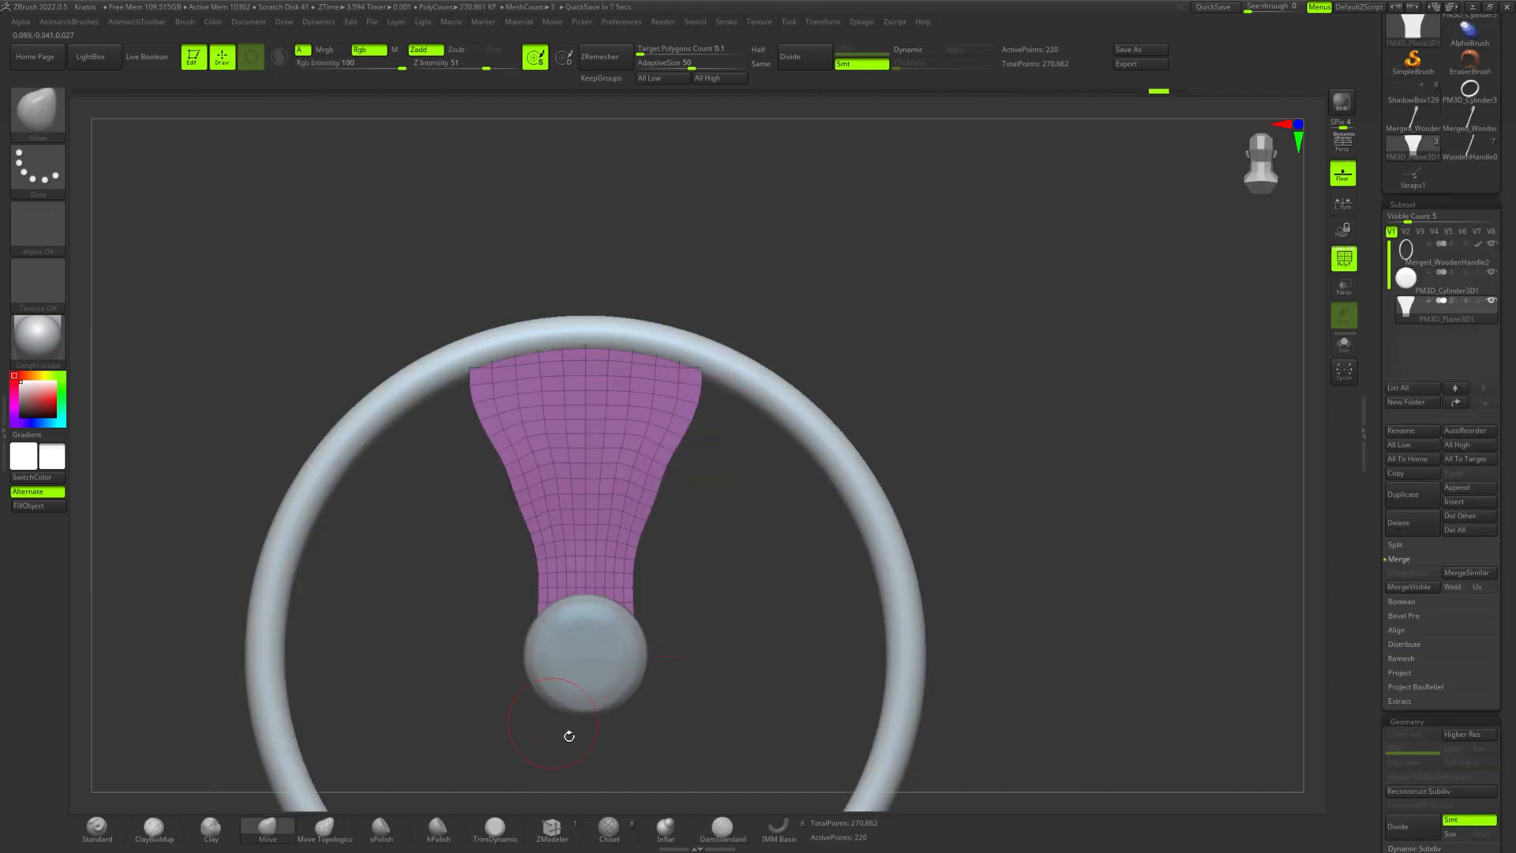
- Slice the flared spoke plane along a curve following its side and isolate the part to keep
{"action": "mouse_move", "coordinate": [527, 770]}
{"action": "left_mouse_down", "text": "ctrl+shift"}
{"action": "mouse_move", "coordinate": [551, 462]}
{"action": "mouse_move", "coordinate": [402, 290]}
{"action": "mouse_move", "coordinate": [435, 261]}
{"action": "left_mouse_up", "text": "ctrl+shift"}
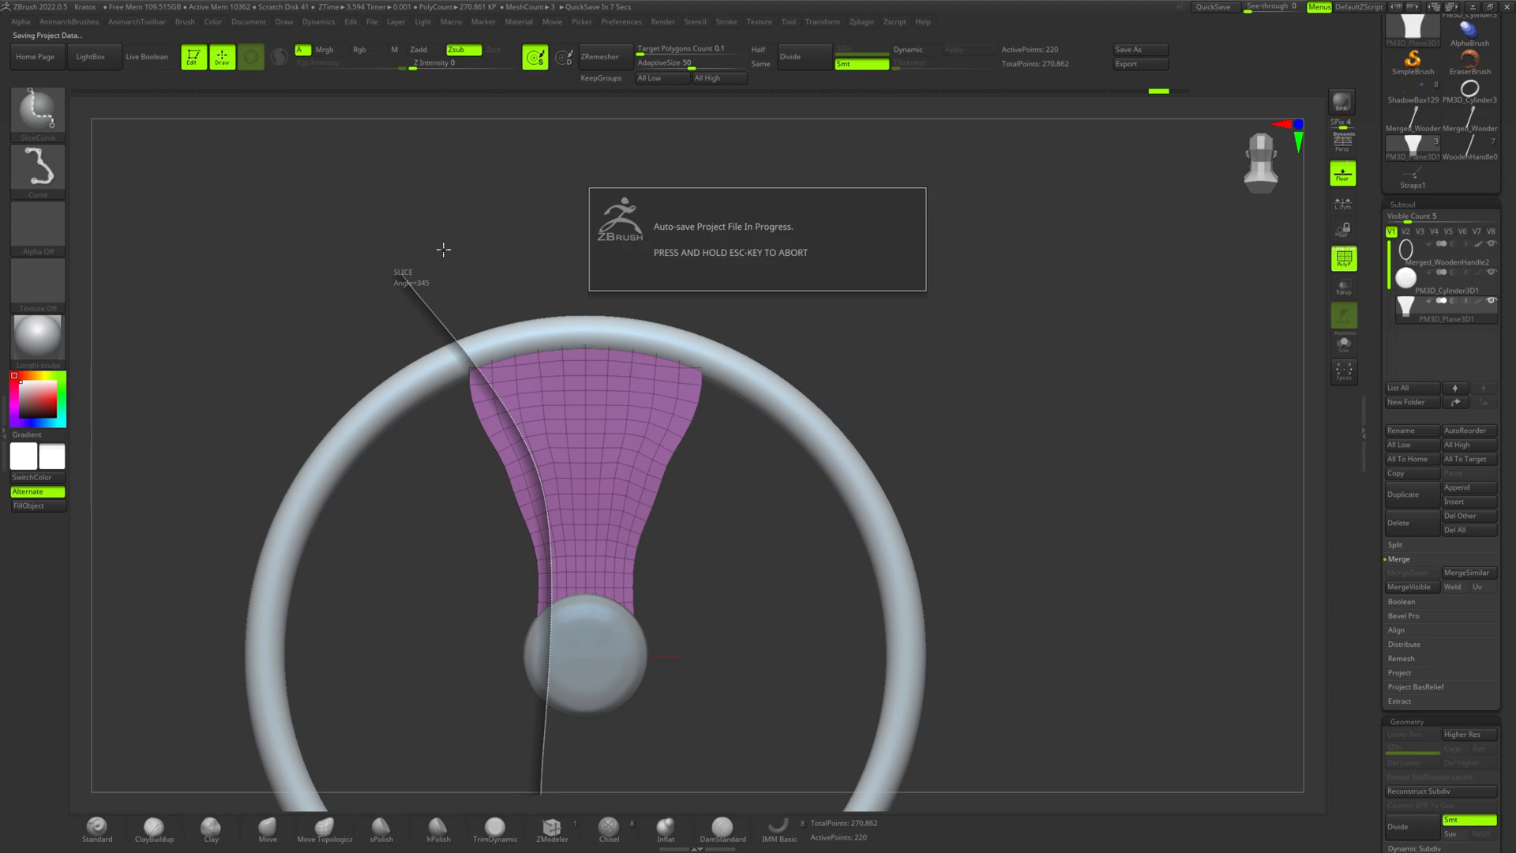
{"action": "right_click_drag", "start_coordinate": [908, 308], "coordinate": [985, 310], "text": "ctrl"}
{"action": "left_click", "coordinate": [637, 443], "text": "ctrl+shift"}
- Delete the middle polygons of the Y-shaped spoke with ZModeler to cut a narrow slot, and smooth it with dynamic subdivision
{"action": "key", "text": "space"}
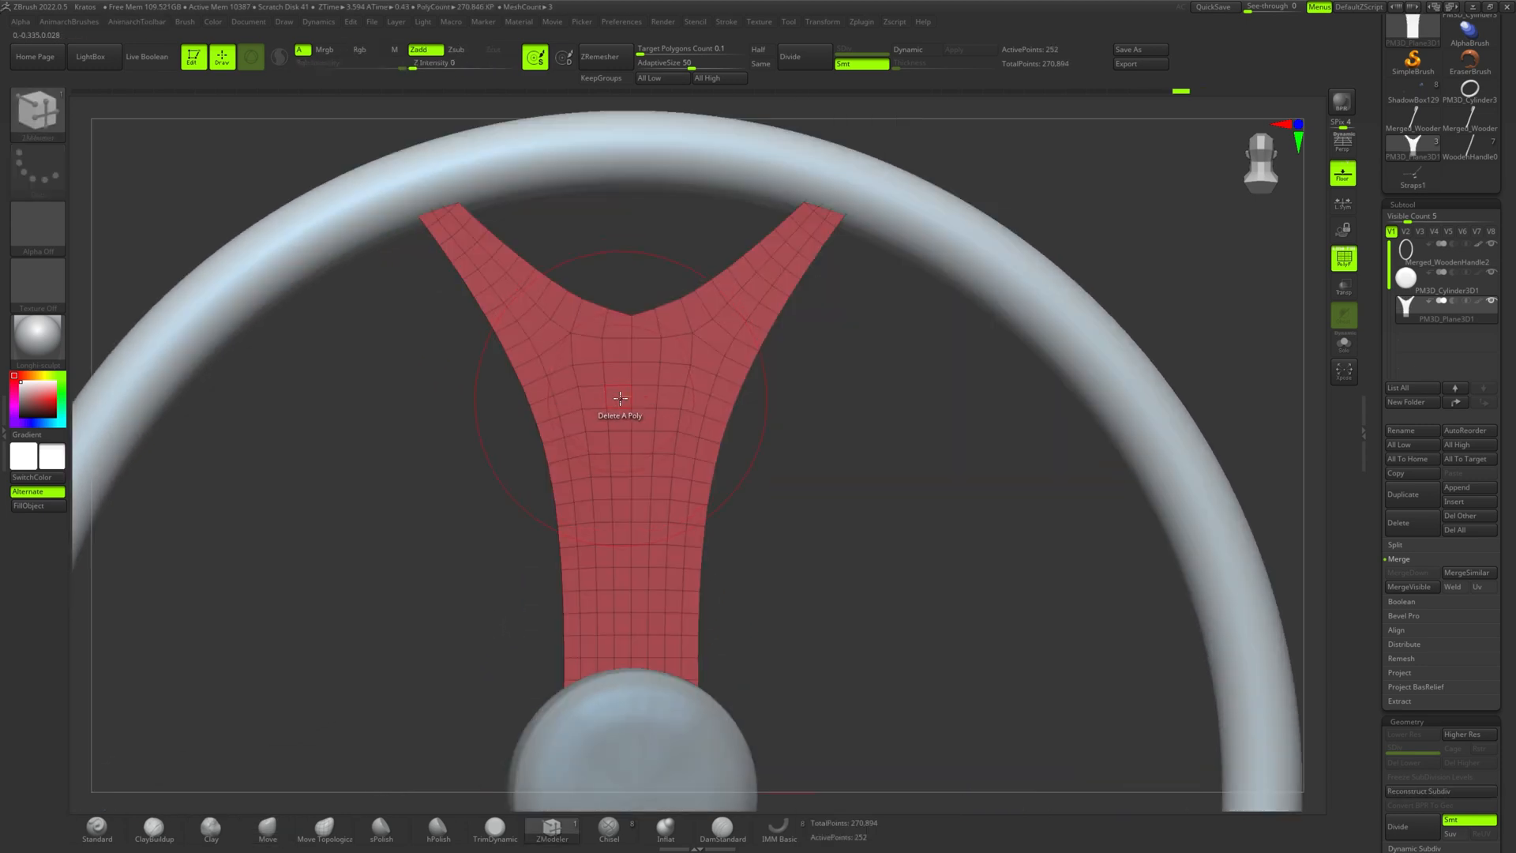
{"action": "left_click", "coordinate": [631, 396]}
{"action": "left_click", "coordinate": [631, 420]}
{"action": "left_click", "coordinate": [632, 444]}
{"action": "left_click", "coordinate": [632, 467]}
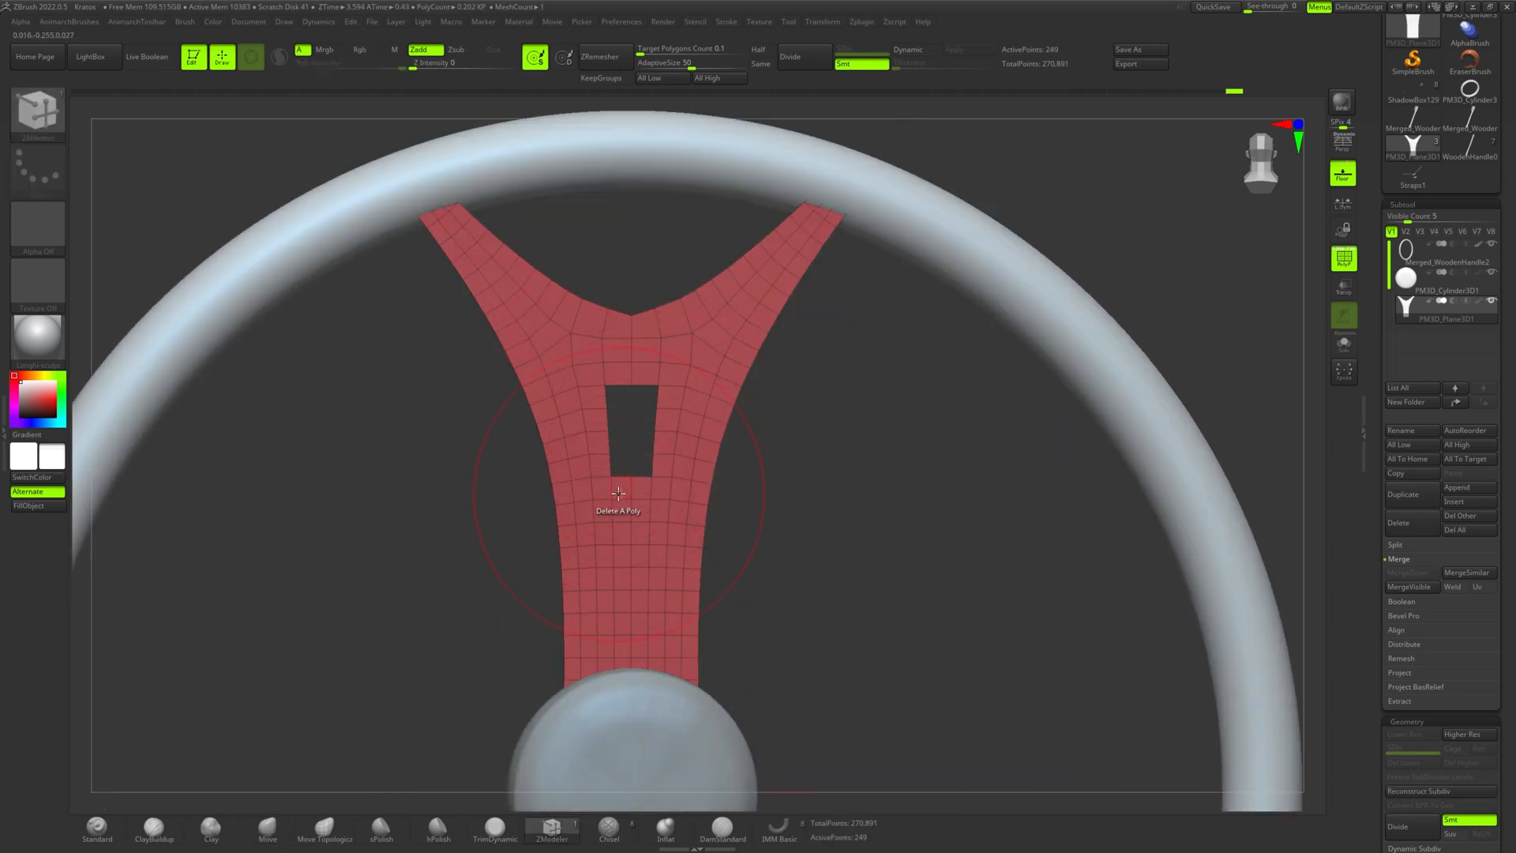
{"action": "left_click_drag", "start_coordinate": [906, 564], "coordinate": [856, 581]}
{"action": "key", "text": "d"}
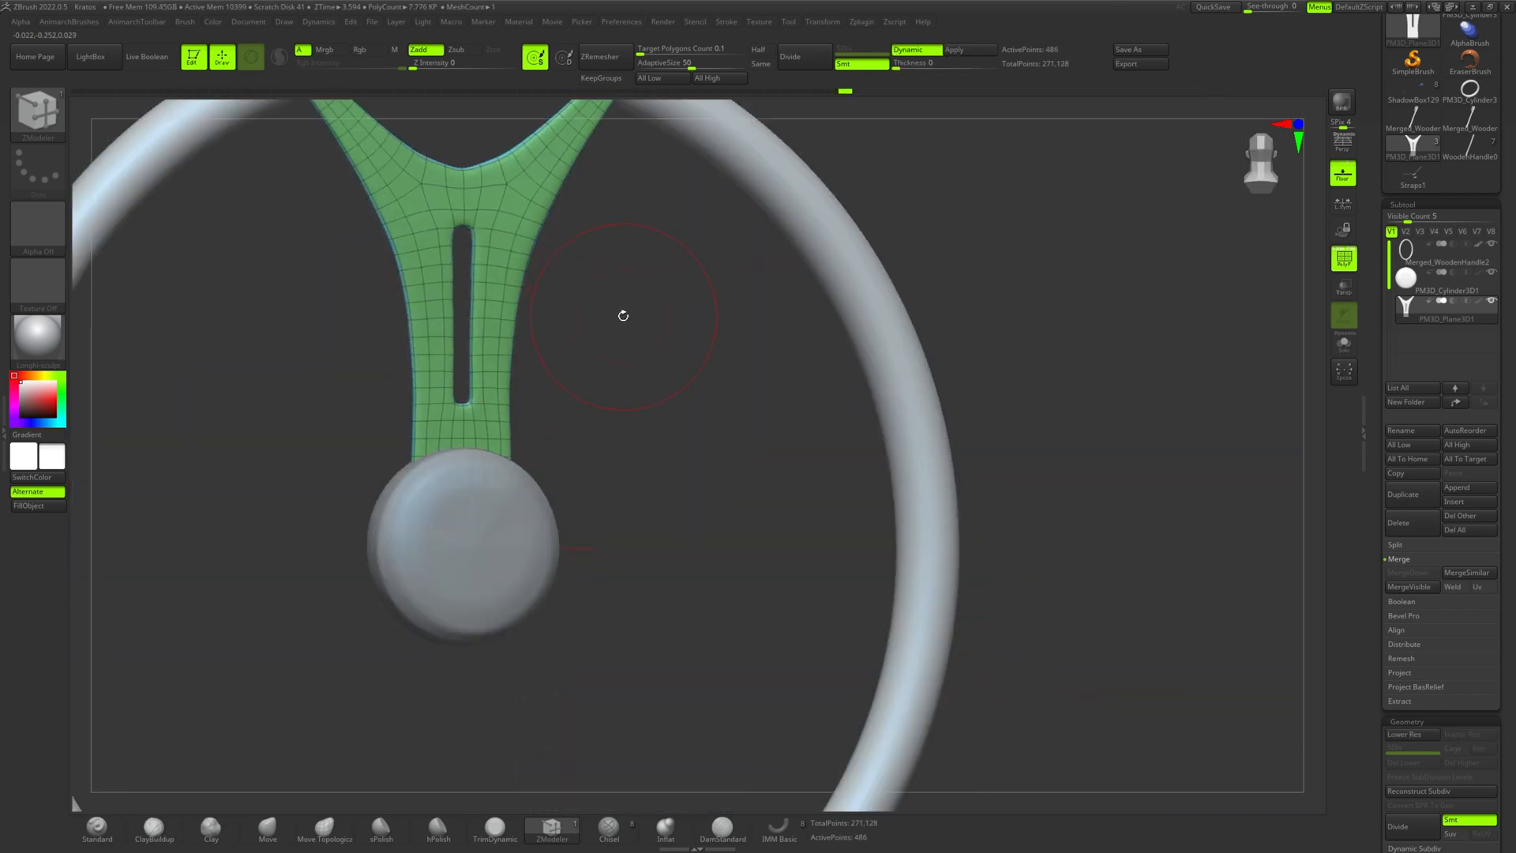
- Mirror the duplicated, rotated spoke to the opposite side of the hub
{"action": "left_click_drag", "start_coordinate": [623, 315], "coordinate": [578, 382]}
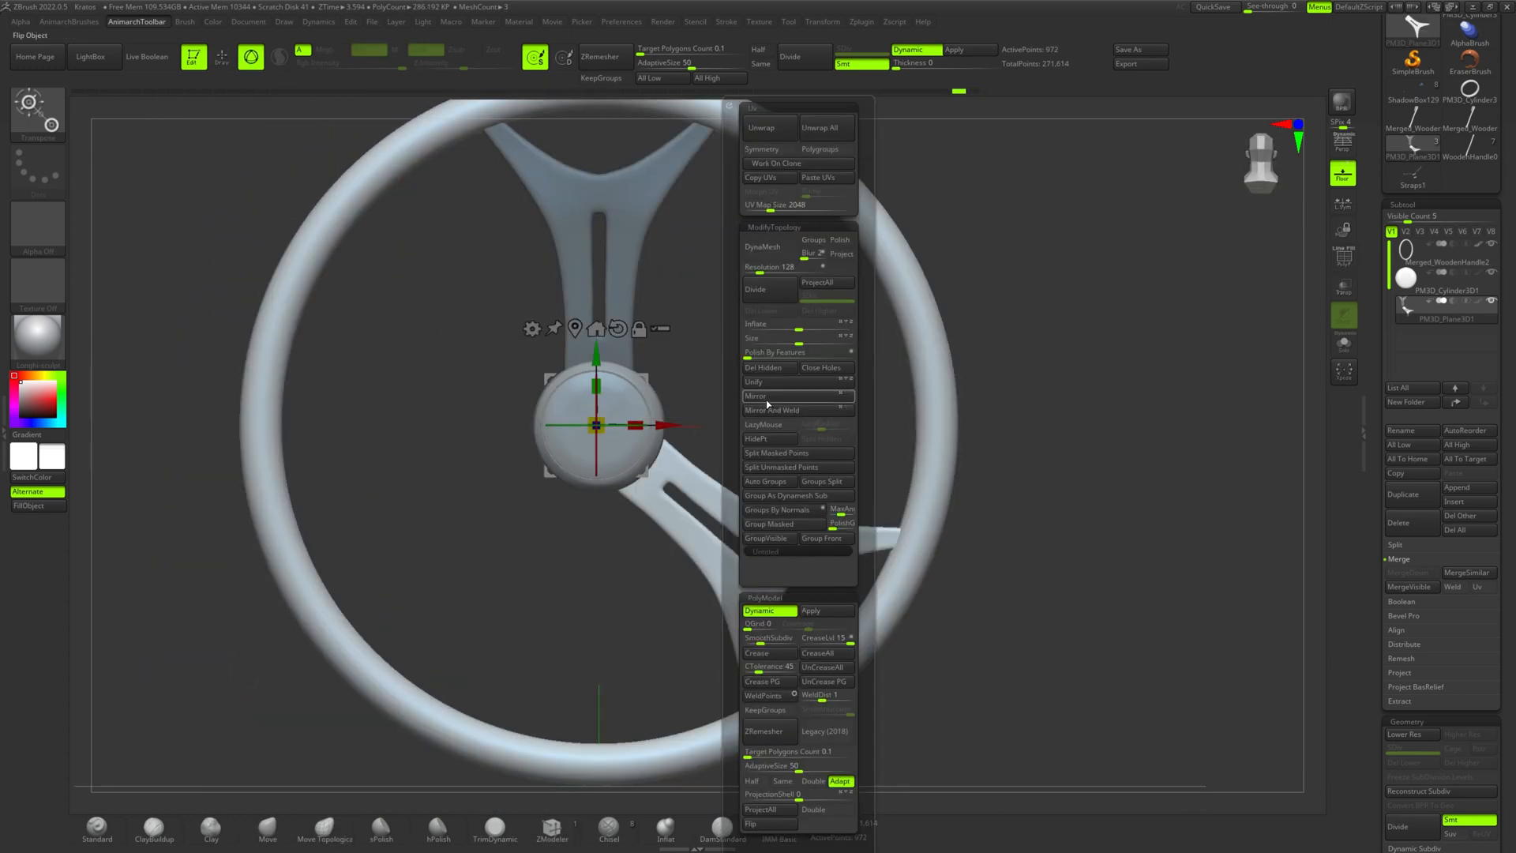
{"action": "left_click", "coordinate": [767, 401]}
{"action": "mouse_move", "coordinate": [1077, 383]}
{"action": "left_mouse_down", "text": "alt"}
{"action": "mouse_move", "coordinate": [1005, 383]}
{"action": "mouse_move", "coordinate": [1088, 385]}
{"action": "left_mouse_up", "text": "alt"}
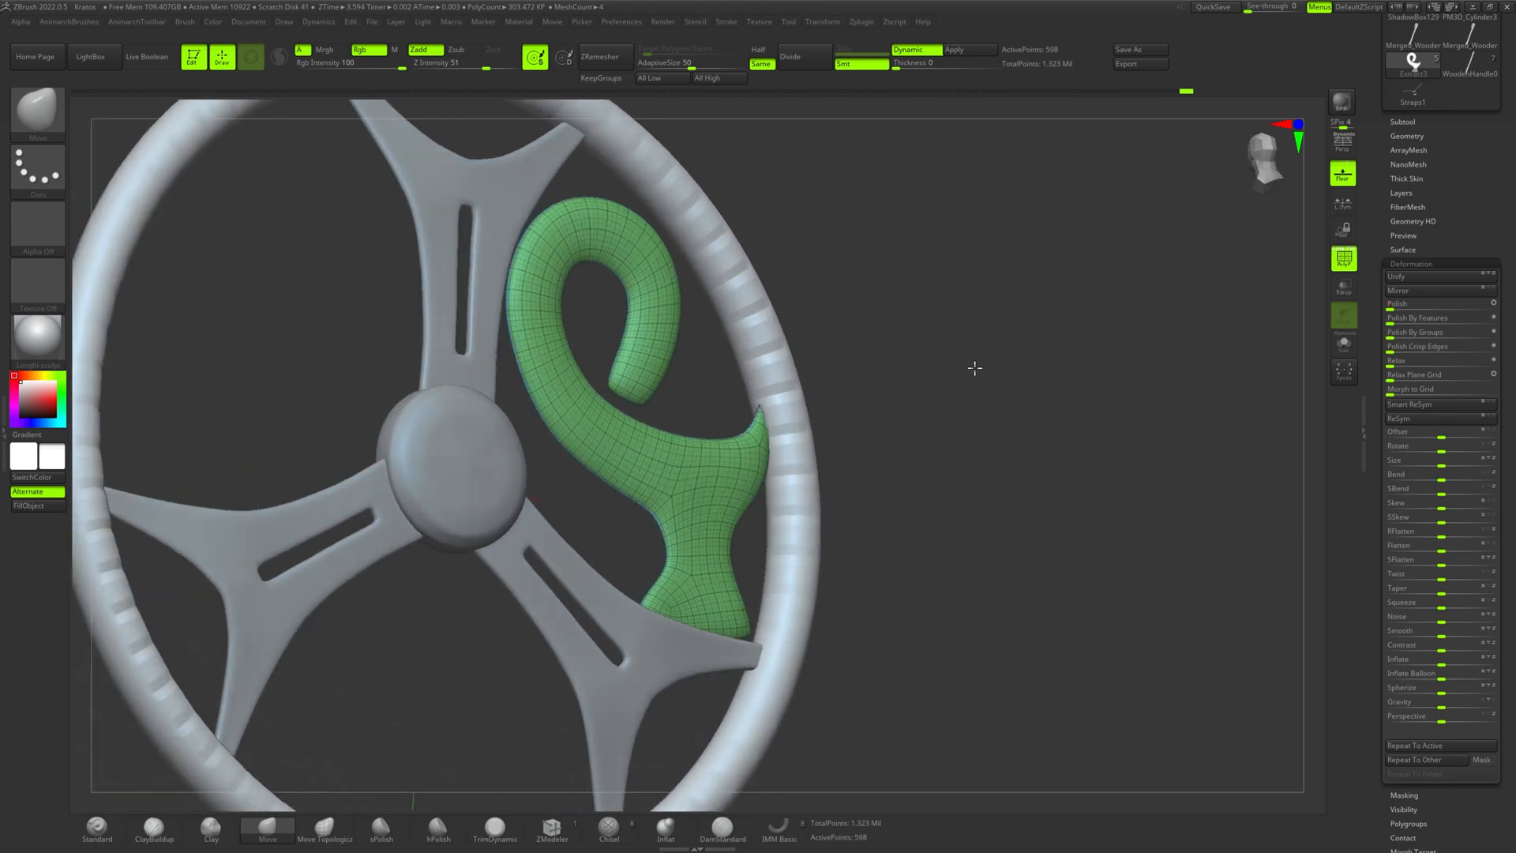
- Carve grooves following the curled ornament's contour with DamStandard and rotate its copy around the central hub
{"action": "left_click_drag", "start_coordinate": [974, 362], "coordinate": [913, 402], "text": "alt"}
{"action": "left_click_drag", "start_coordinate": [913, 403], "coordinate": [1068, 418], "text": "alt"}
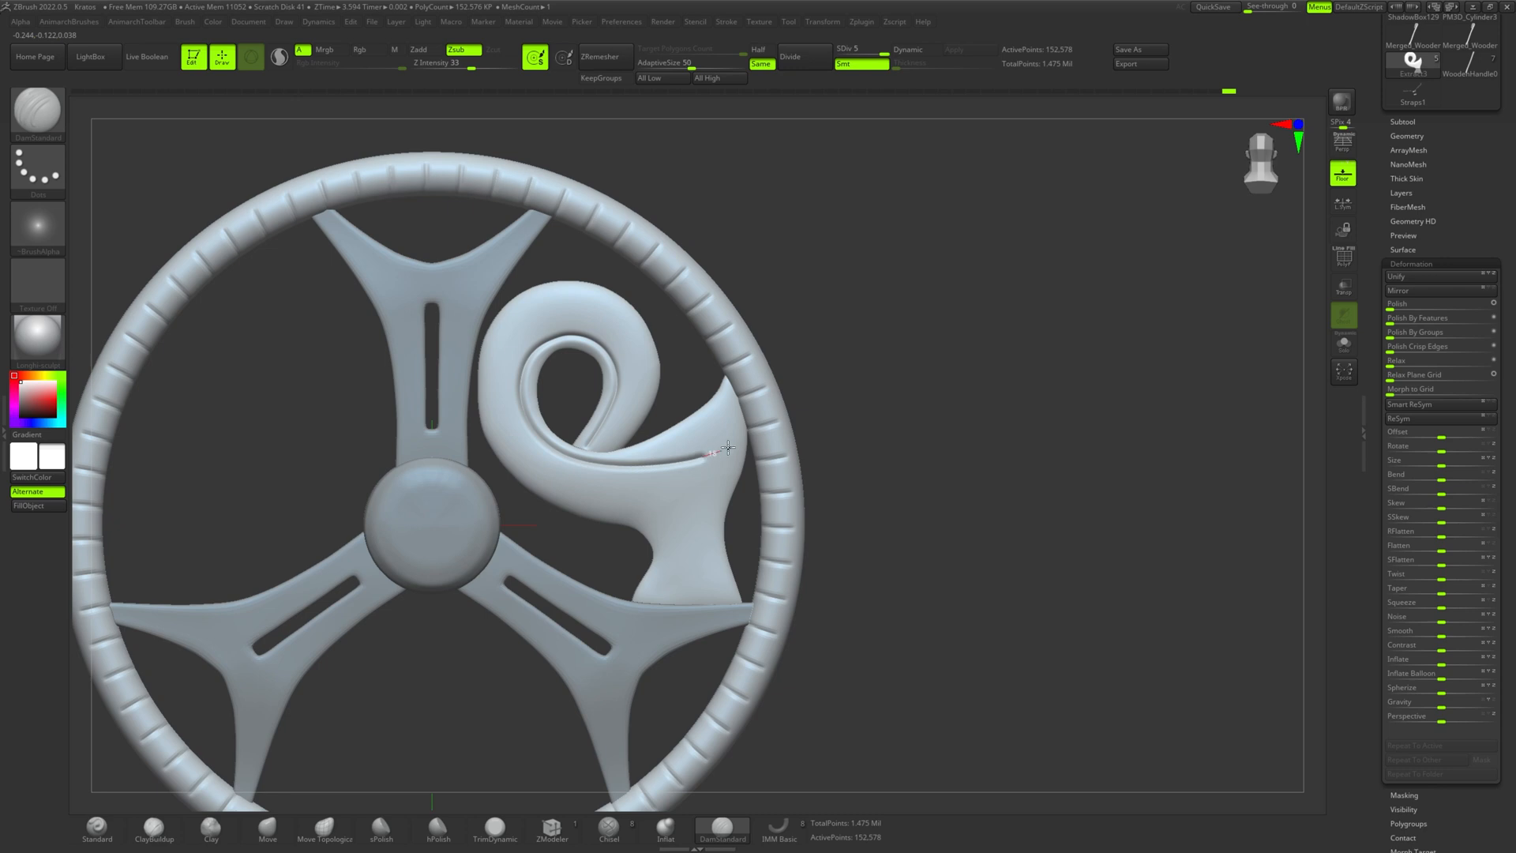
{"action": "left_click_drag", "start_coordinate": [699, 536], "coordinate": [697, 531]}
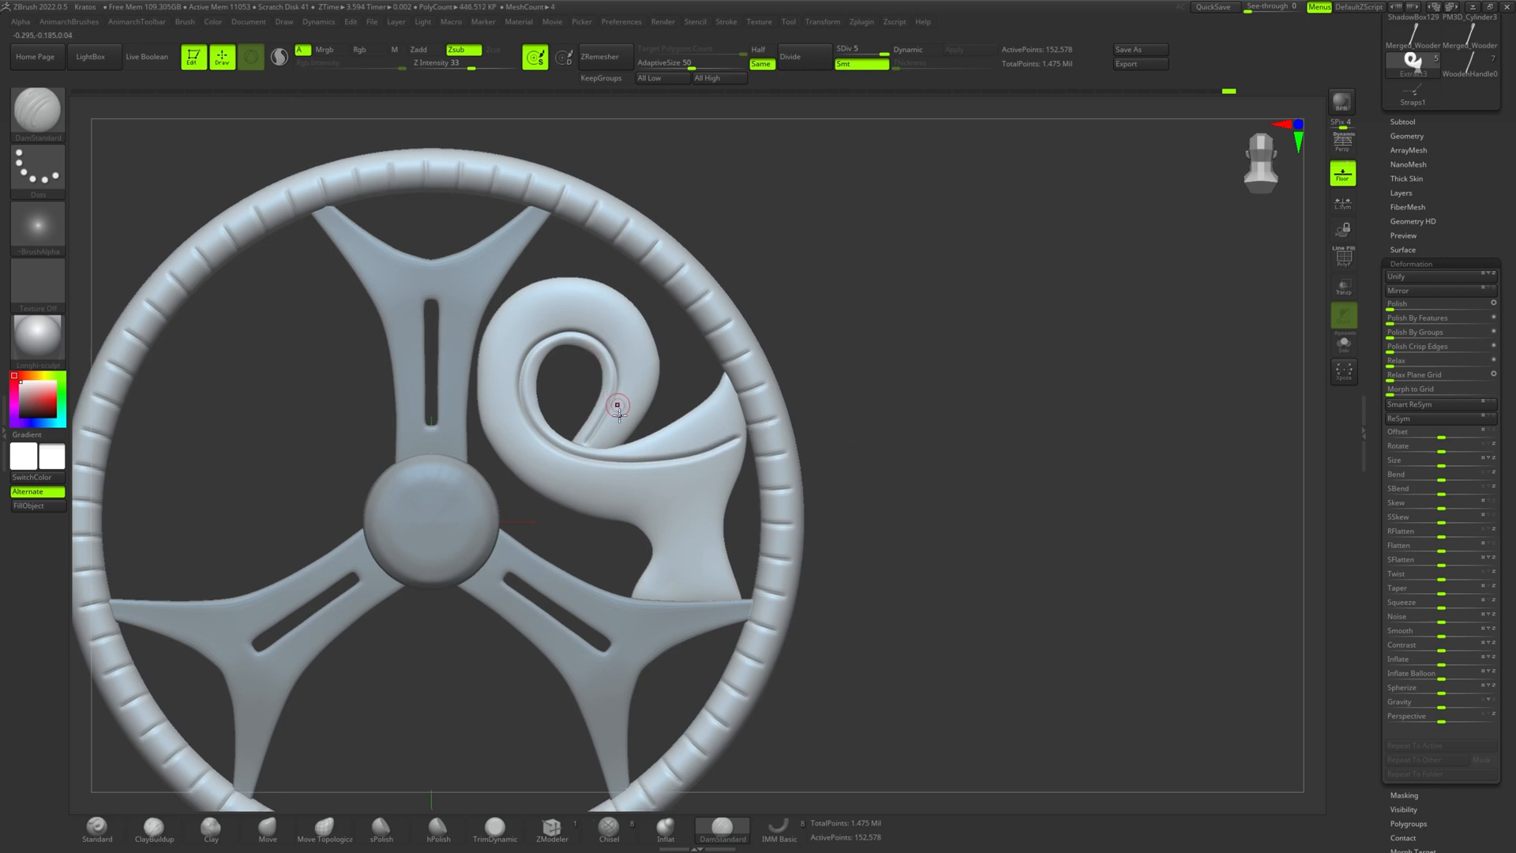
{"action": "left_click_drag", "start_coordinate": [635, 341], "coordinate": [611, 313]}
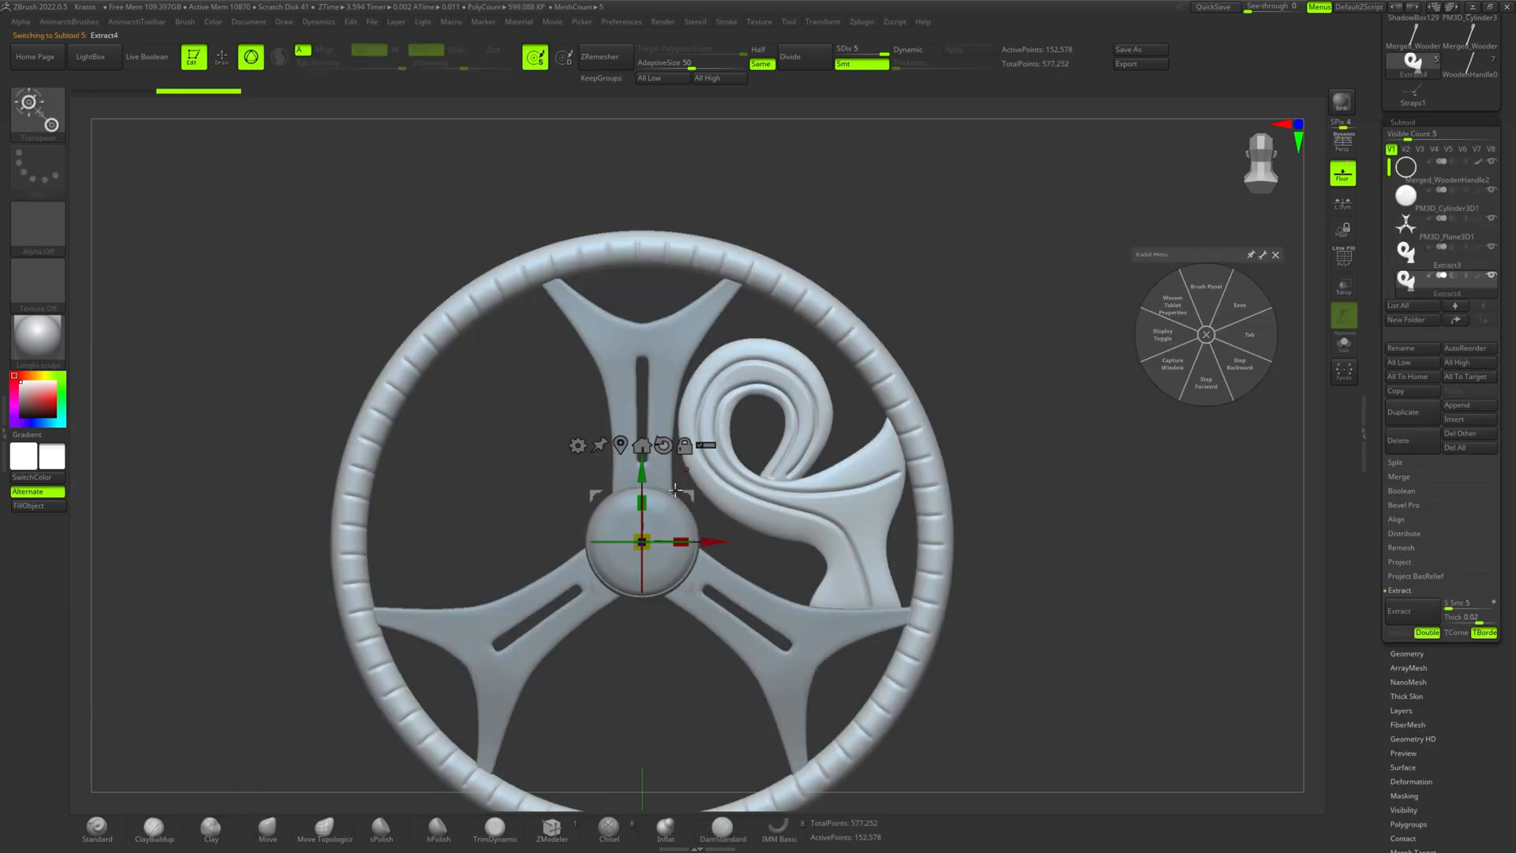
{"action": "mouse_move", "coordinate": [688, 510]}
{"action": "left_mouse_down"}
{"action": "mouse_move", "coordinate": [698, 525]}
{"action": "mouse_move", "coordinate": [644, 642]}
{"action": "mouse_move", "coordinate": [665, 637]}
{"action": "left_mouse_up"}
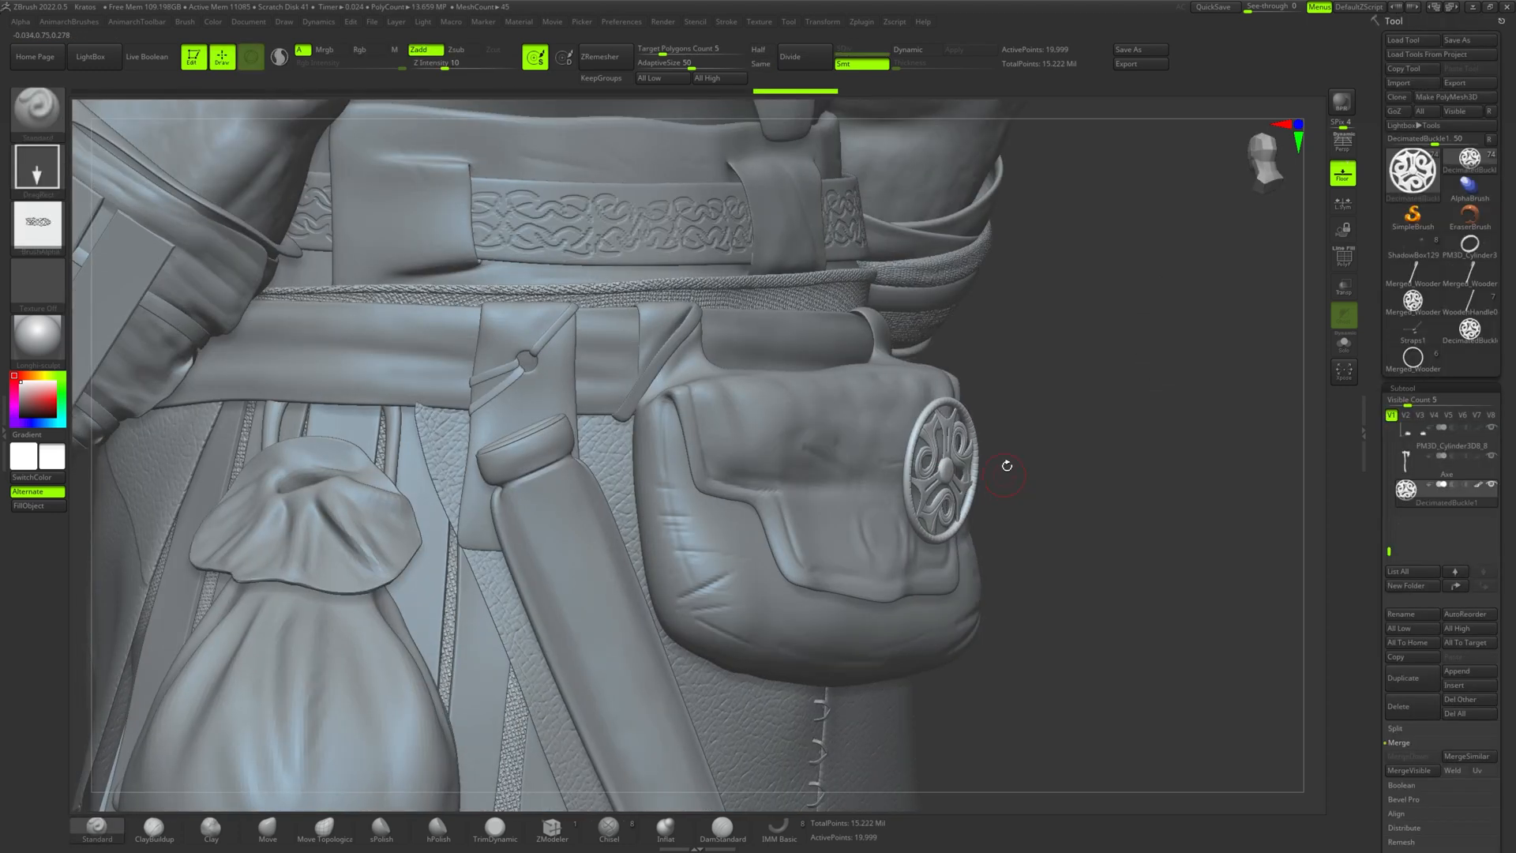
- Move and rotate the round emblem to fit against the front of the belt pouch flap
{"action": "key", "text": "w"}
{"action": "left_click_drag", "start_coordinate": [999, 474], "coordinate": [979, 508]}
{"action": "left_click_drag", "start_coordinate": [878, 541], "coordinate": [913, 542]}
{"action": "mouse_move", "coordinate": [1169, 379]}
{"action": "left_mouse_down", "text": "alt"}
{"action": "mouse_move", "coordinate": [1171, 447]}
{"action": "mouse_move", "coordinate": [1168, 355]}
{"action": "left_mouse_up", "text": "alt"}
{"action": "left_click_drag", "start_coordinate": [1248, 481], "coordinate": [1156, 367]}
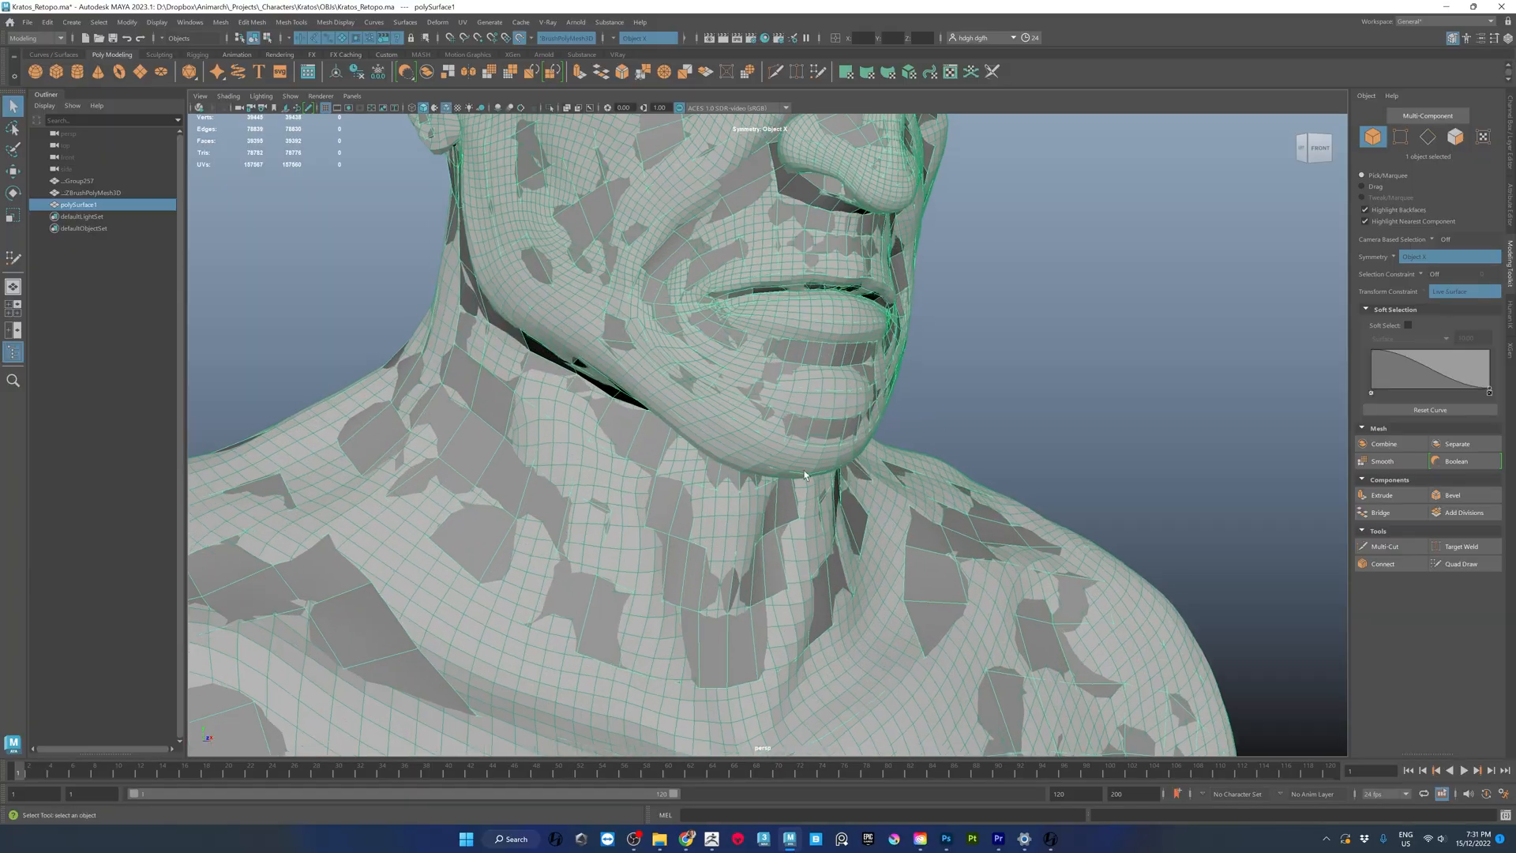
- Switch to Maya, activate Quad Draw and start filling the gap between the neck and shoulder topology with quads
{"action": "left_click_drag", "start_coordinate": [600, 427], "coordinate": [648, 430], "text": "alt"}
{"action": "right_click_drag", "start_coordinate": [648, 430], "coordinate": [1288, 447], "text": "alt"}
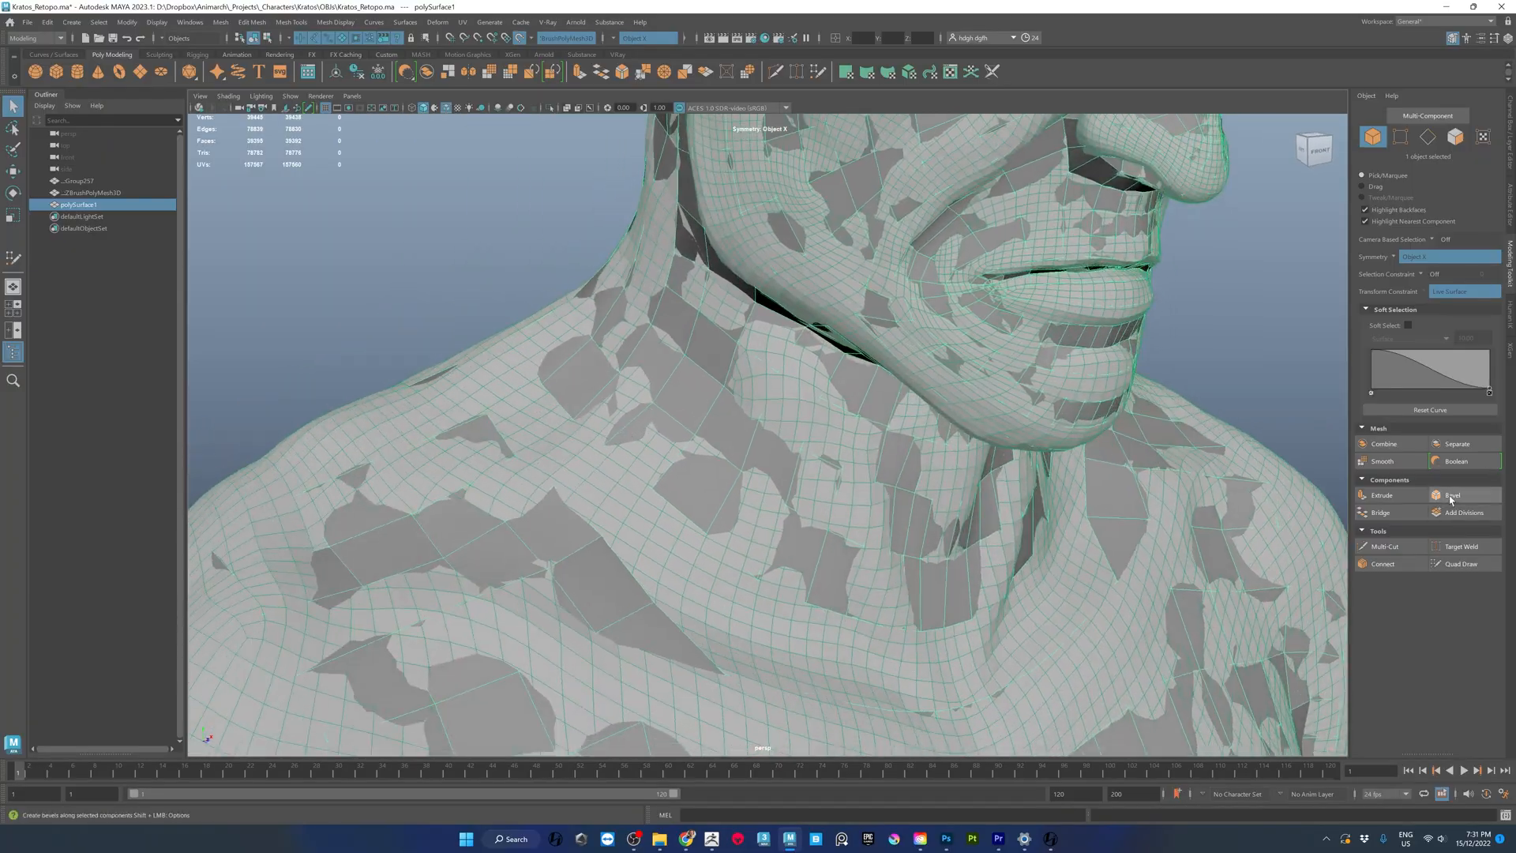
{"action": "left_click", "coordinate": [1455, 562]}
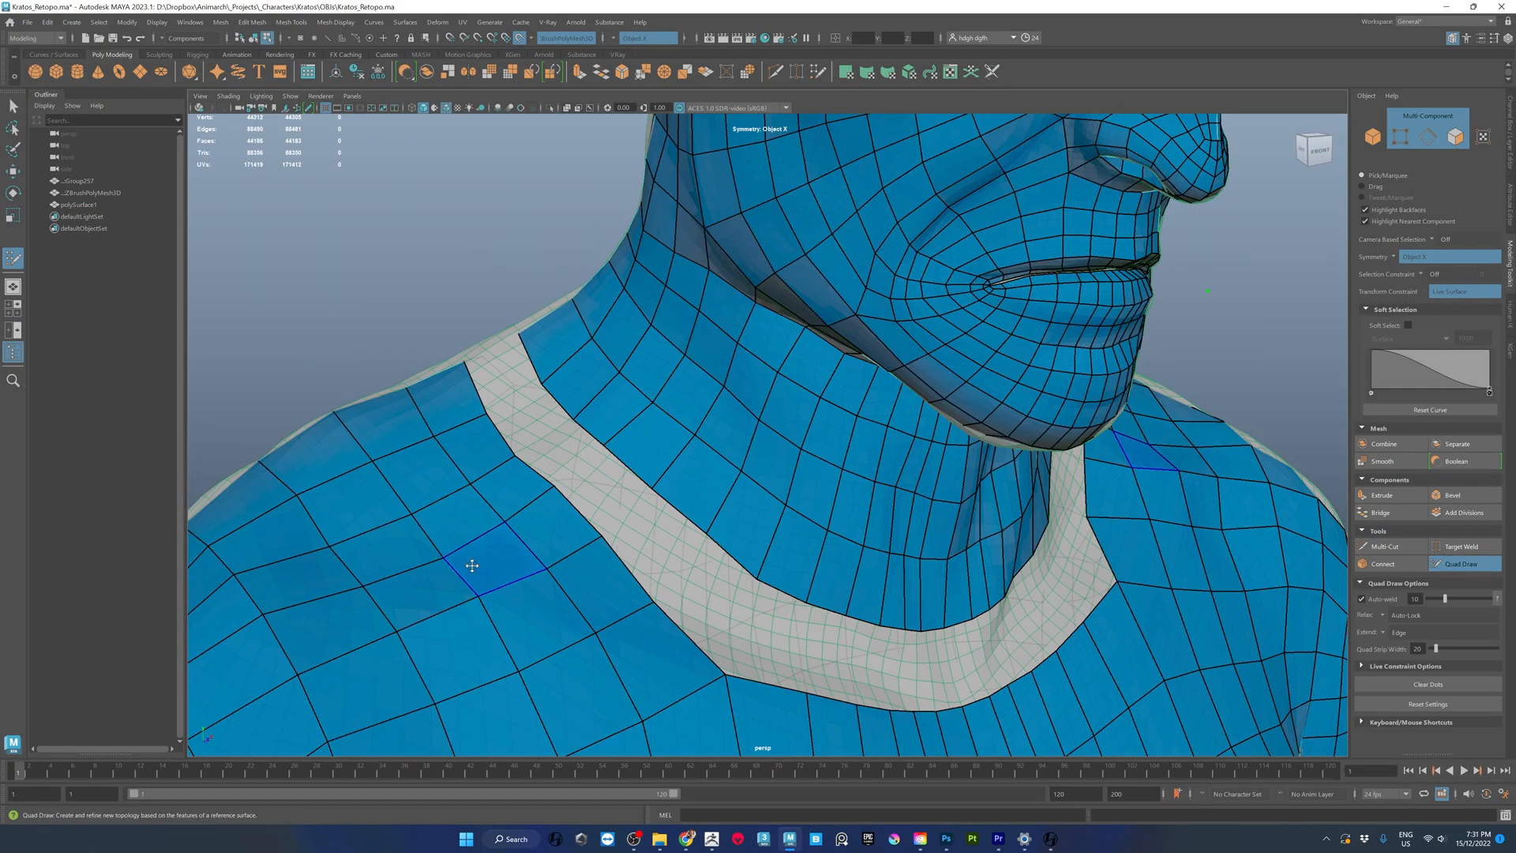
{"action": "left_click", "coordinate": [655, 551], "text": "shift"}
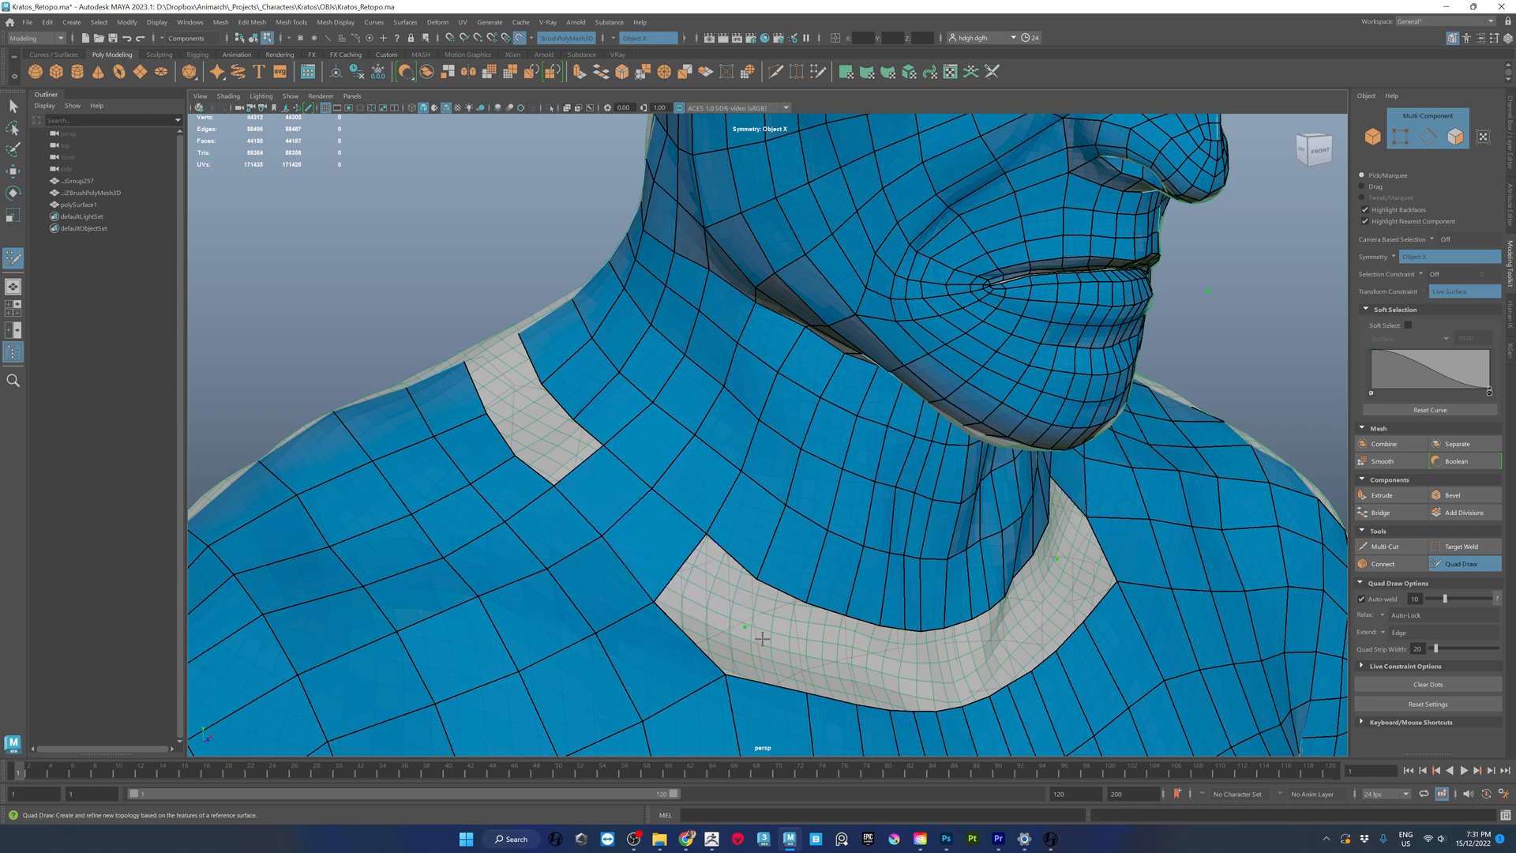
{"action": "left_click", "coordinate": [792, 638], "text": "shift"}
{"action": "left_click", "coordinate": [827, 626], "text": "shift"}
- Fill the remaining openings along the front of the neck base with quads
{"action": "middle_click_drag", "start_coordinate": [827, 625], "coordinate": [756, 594], "text": "alt"}
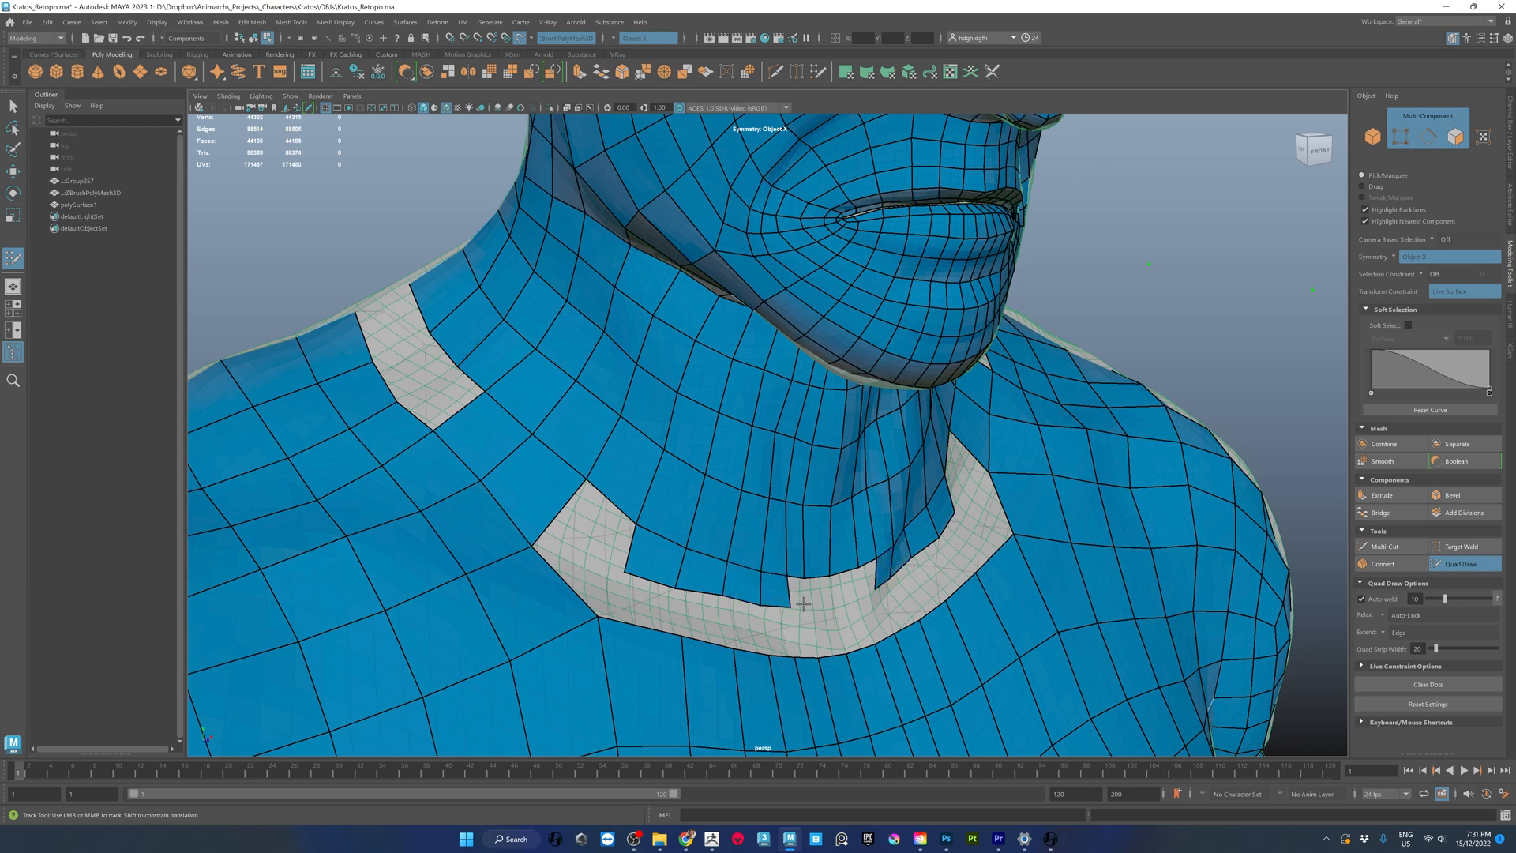
{"action": "left_click", "coordinate": [646, 579], "text": "shift"}
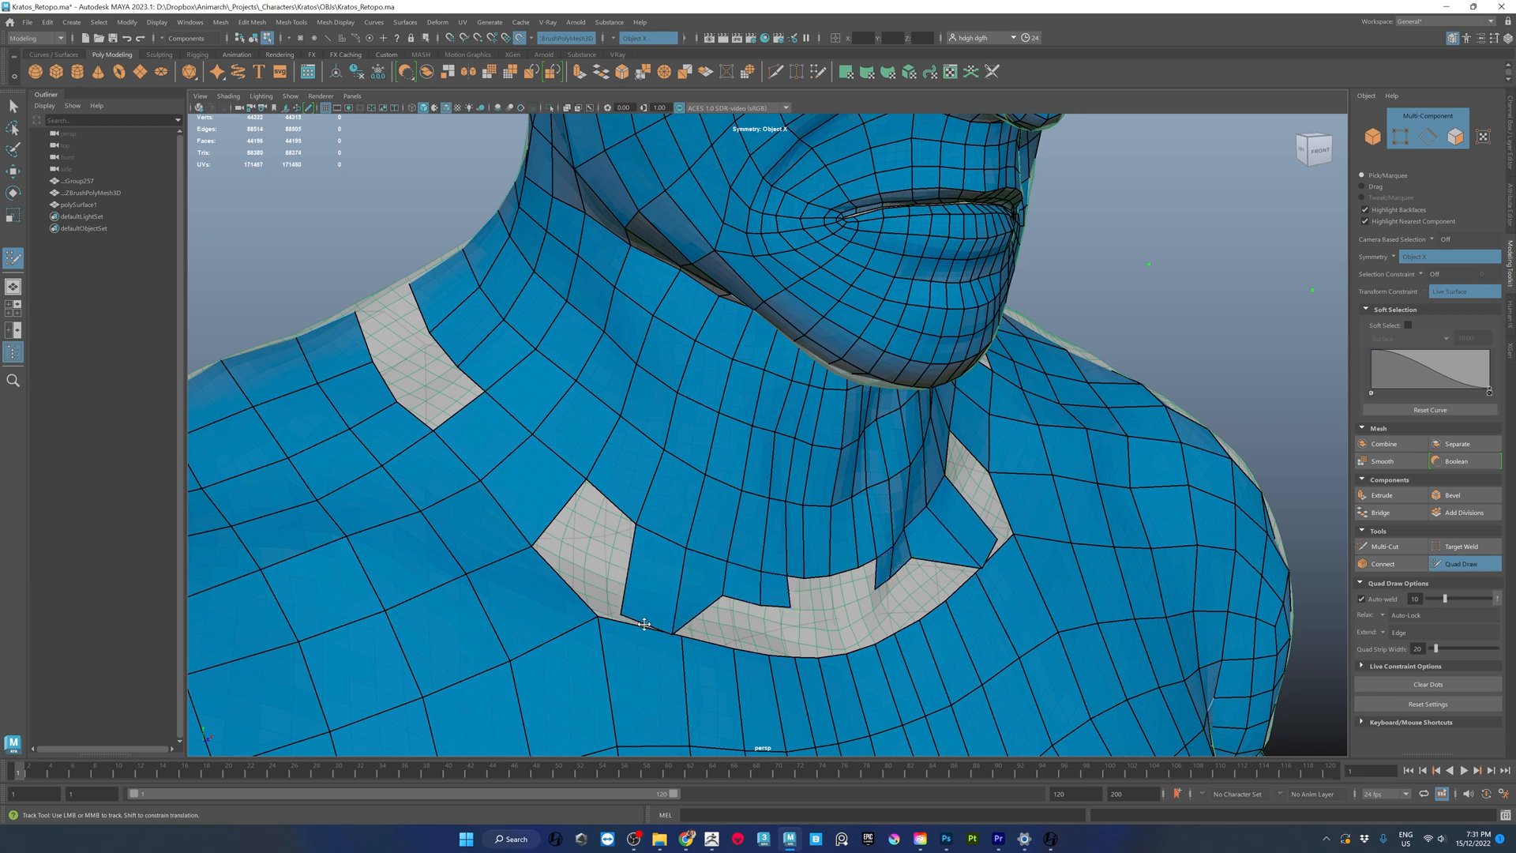
{"action": "left_click", "coordinate": [726, 609], "text": "shift"}
{"action": "left_click", "coordinate": [763, 608], "text": "shift"}
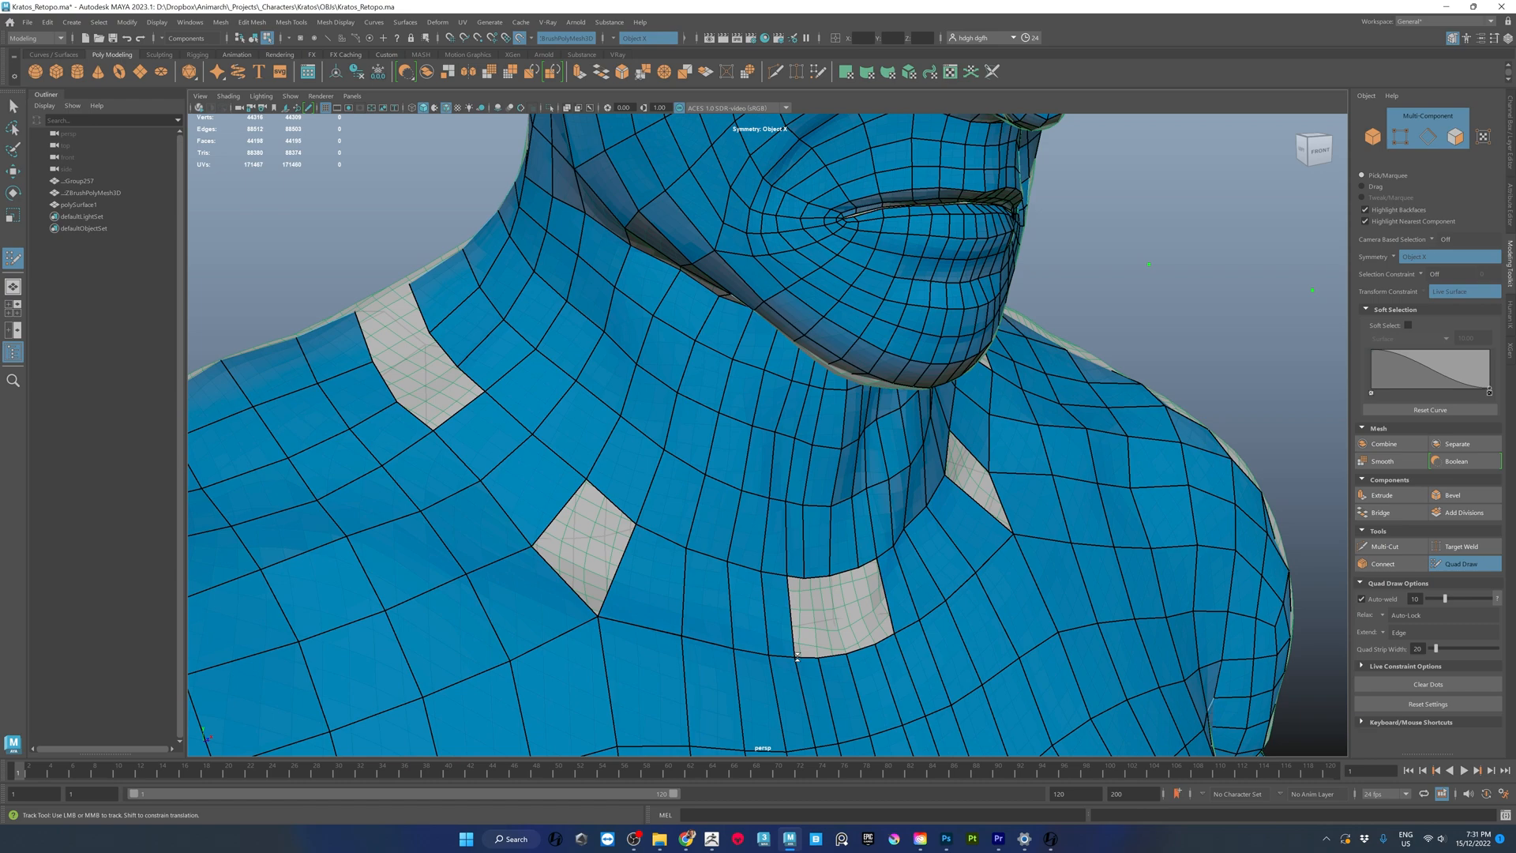
{"action": "left_click_drag", "start_coordinate": [798, 655], "coordinate": [568, 521], "text": "alt"}
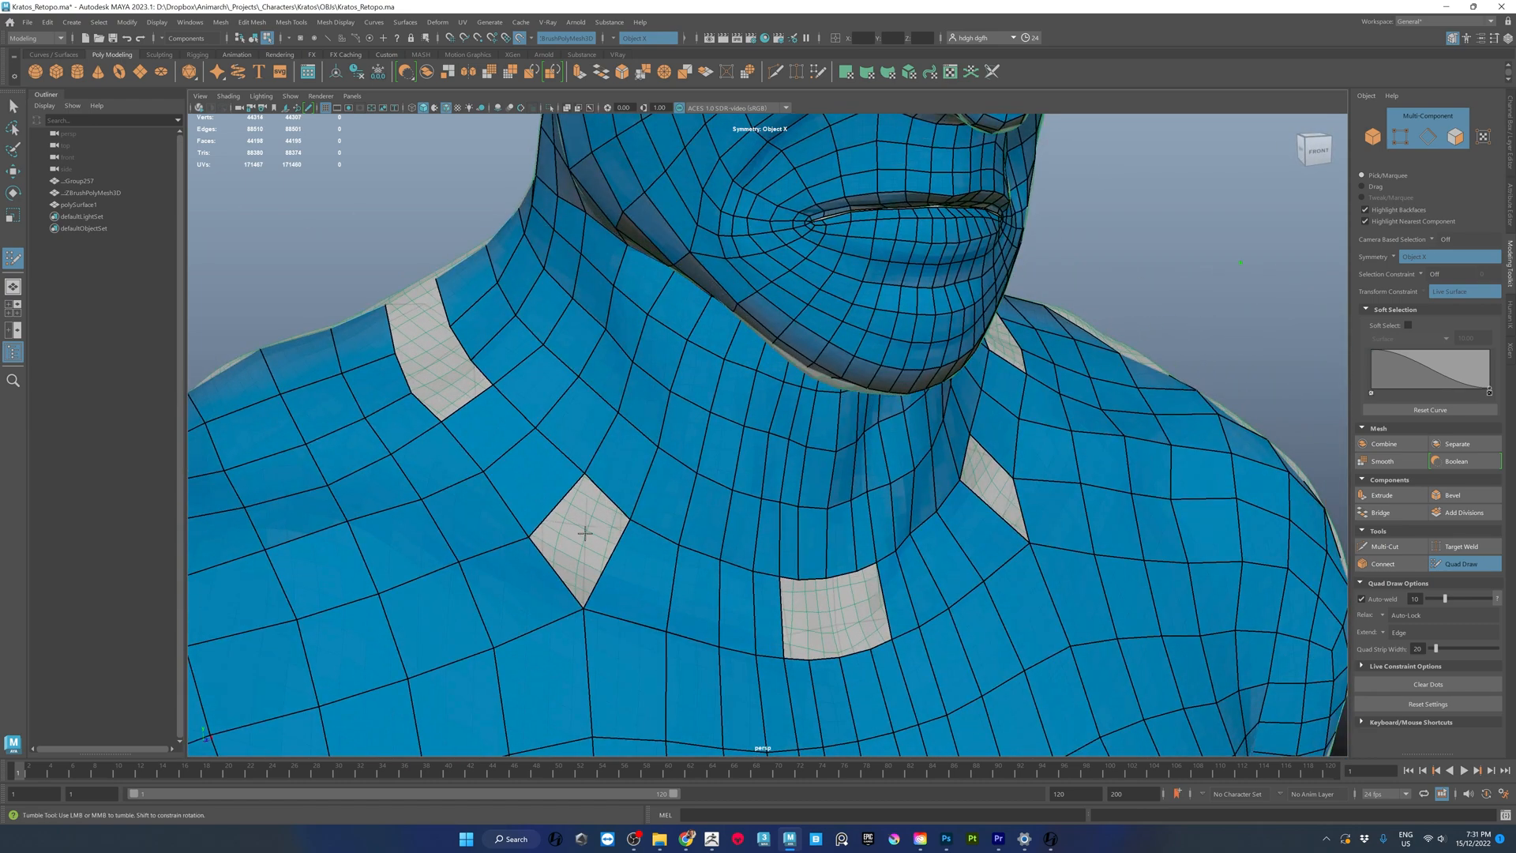
{"action": "left_click", "coordinate": [578, 537], "text": "shift"}
{"action": "scroll", "coordinate": [816, 609], "scroll_direction": "down", "scroll_amount": 3}
{"action": "left_click", "coordinate": [770, 612], "text": "shift"}
{"action": "left_click", "coordinate": [821, 612], "text": "shift"}
- Fill the strip of missing quads along the side of the neck above the shoulder
{"action": "left_click_drag", "start_coordinate": [821, 612], "coordinate": [529, 463], "text": "alt"}
{"action": "middle_click_drag", "start_coordinate": [529, 463], "coordinate": [801, 514], "text": "alt"}
{"action": "left_click", "coordinate": [727, 488], "text": "shift"}
{"action": "left_click", "coordinate": [667, 448], "text": "shift"}
{"action": "left_click", "coordinate": [619, 406], "text": "shift"}
- Continue filling the neck-to-shoulder gap with faces around the upper back
{"action": "left_click_drag", "start_coordinate": [553, 348], "coordinate": [663, 395], "text": "alt"}
{"action": "left_click", "coordinate": [671, 509], "text": "shift"}
{"action": "left_click", "coordinate": [571, 512], "text": "shift"}
{"action": "left_click_drag", "start_coordinate": [572, 511], "coordinate": [660, 599], "text": "alt"}
{"action": "left_click", "coordinate": [632, 591], "text": "shift"}
{"action": "left_click", "coordinate": [543, 599], "text": "shift"}
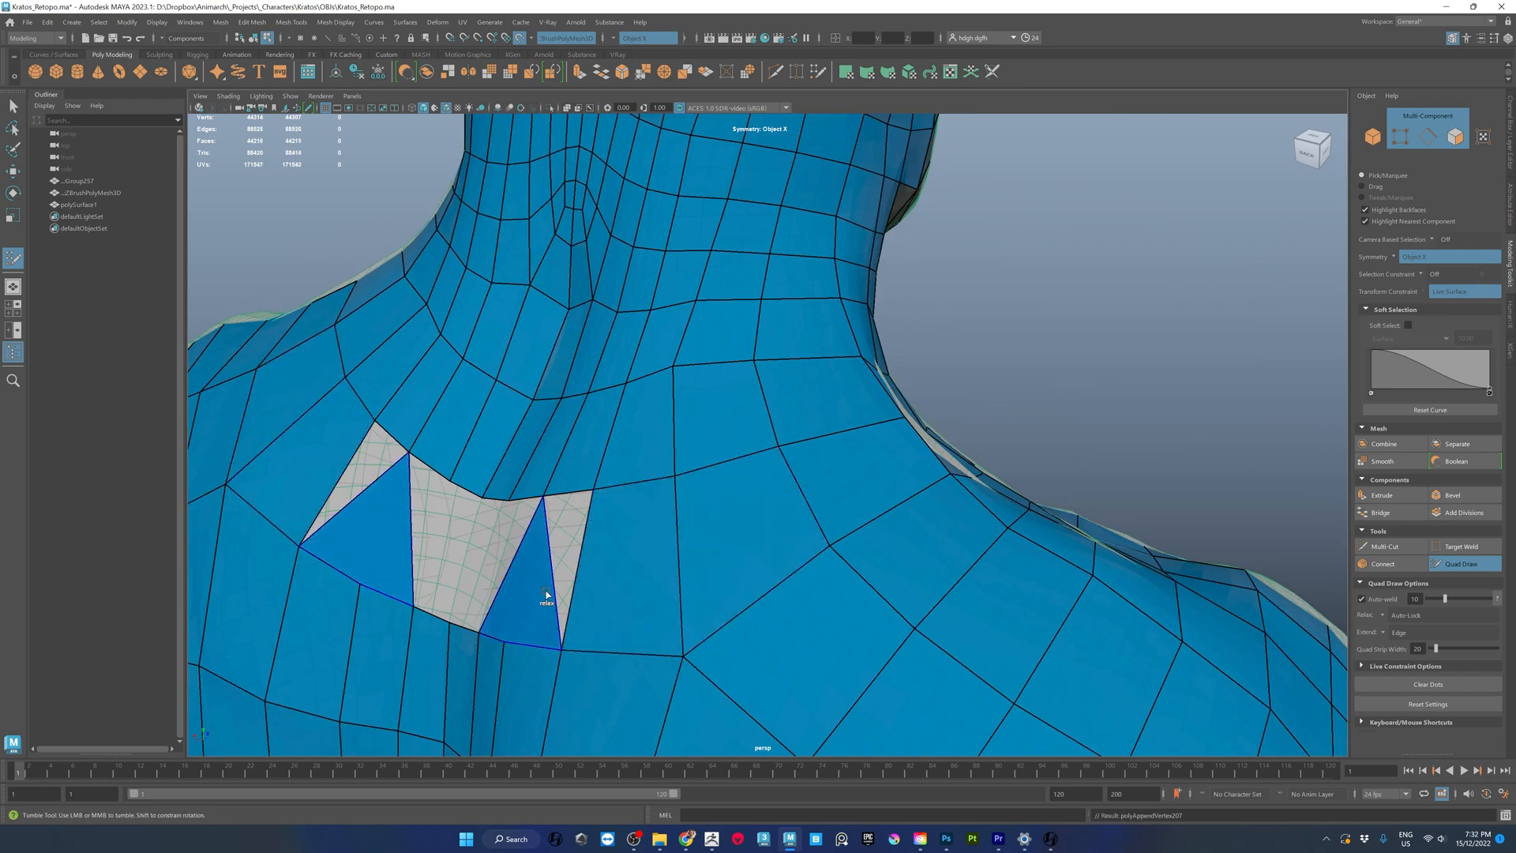
- Undo the last face fill and close the remaining upper-back openings beside the spine with quads
{"action": "key", "text": "ctrl+z"}
{"action": "left_click", "coordinate": [539, 583], "text": "shift"}
{"action": "left_click", "coordinate": [508, 580], "text": "shift"}
{"action": "left_click", "coordinate": [483, 576], "text": "shift"}
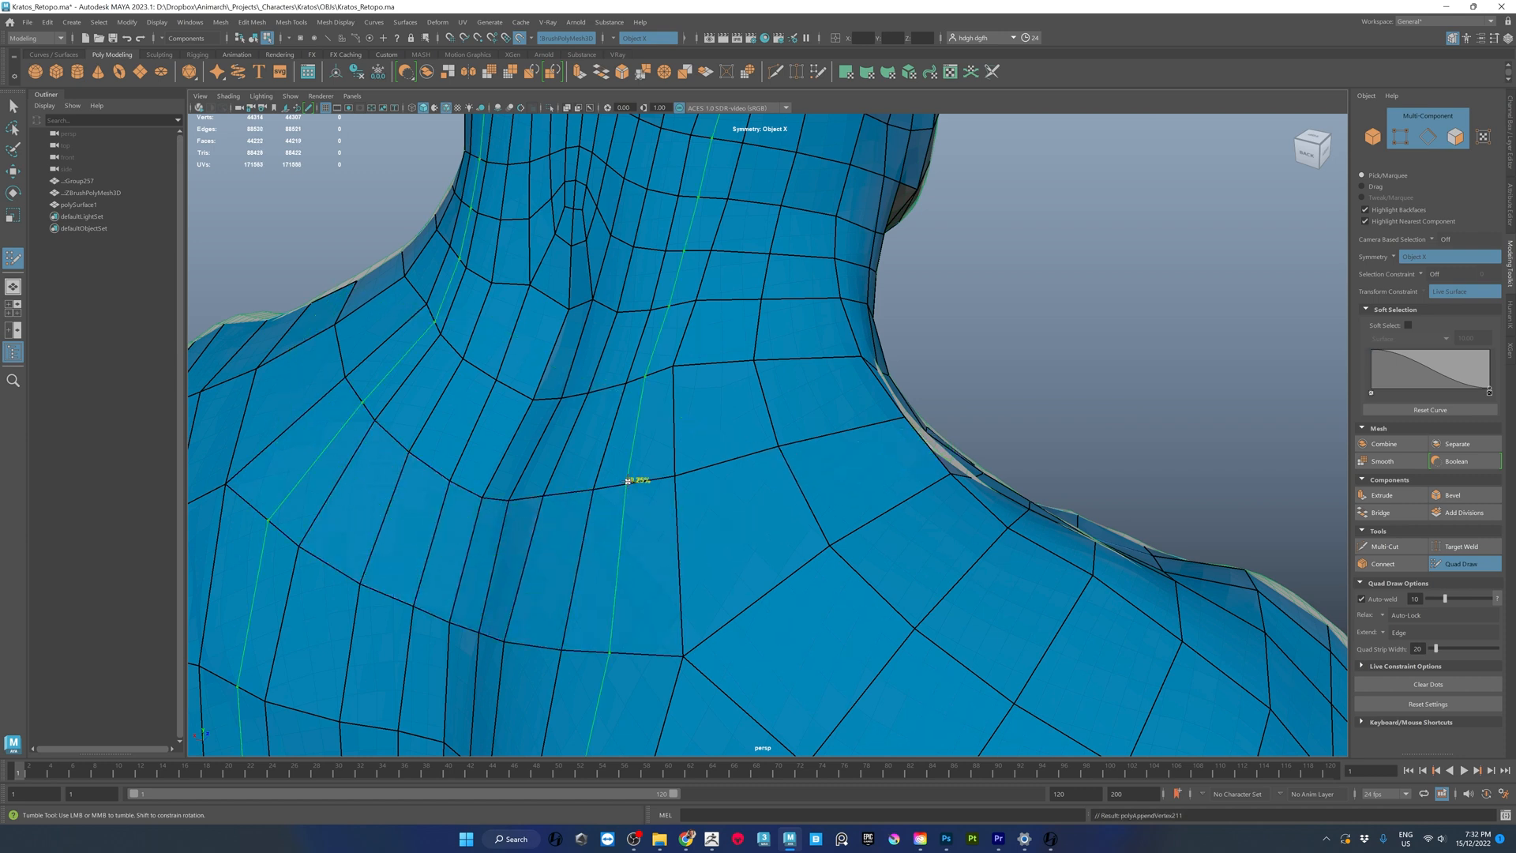
- Adjust and relax the retopology mesh at the back of the neck base with Quad Draw
{"action": "mouse_move", "coordinate": [675, 488]}
{"action": "left_mouse_down"}
{"action": "mouse_move", "coordinate": [511, 525]}
{"action": "mouse_move", "coordinate": [680, 677]}
{"action": "mouse_move", "coordinate": [769, 330]}
{"action": "left_mouse_up"}
{"action": "left_click_drag", "start_coordinate": [1119, 384], "coordinate": [868, 316], "text": "alt"}
{"action": "left_click_drag", "start_coordinate": [701, 376], "coordinate": [666, 473], "text": "shift"}
{"action": "right_click_drag", "start_coordinate": [1110, 507], "coordinate": [1168, 482], "text": "alt"}
{"action": "left_click_drag", "start_coordinate": [1027, 442], "coordinate": [485, 327], "text": "alt"}
{"action": "right_click_drag", "start_coordinate": [485, 327], "coordinate": [245, 347], "text": "alt"}
{"action": "left_click_drag", "start_coordinate": [1255, 466], "coordinate": [1083, 484], "text": "alt"}
{"action": "left_click_drag", "start_coordinate": [1057, 408], "coordinate": [1087, 368], "text": "alt"}
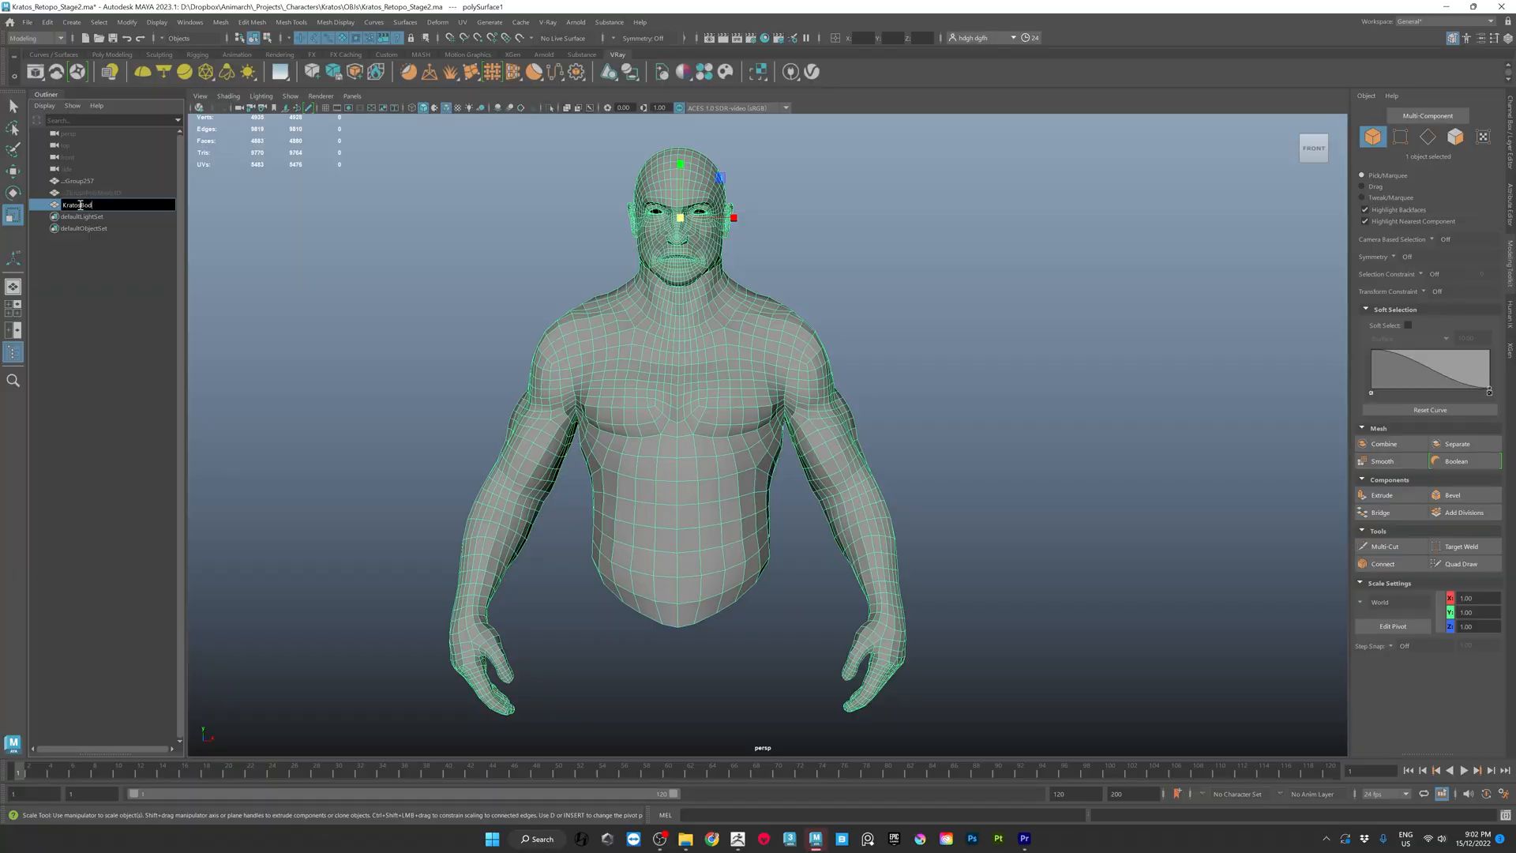
- Name the body mesh KratosBody and open the UV Editor for it beside the model
{"action": "middle_click_drag", "start_coordinate": [880, 270], "coordinate": [916, 277], "text": "alt"}
{"action": "mouse_move", "coordinate": [872, 271]}
{"action": "right_mouse_down", "text": "alt"}
{"action": "mouse_move", "coordinate": [913, 272]}
{"action": "mouse_move", "coordinate": [867, 271]}
{"action": "right_mouse_up", "text": "alt"}
{"action": "middle_click_drag", "start_coordinate": [867, 271], "coordinate": [864, 269], "text": "alt"}
{"action": "left_click", "coordinate": [462, 22]}
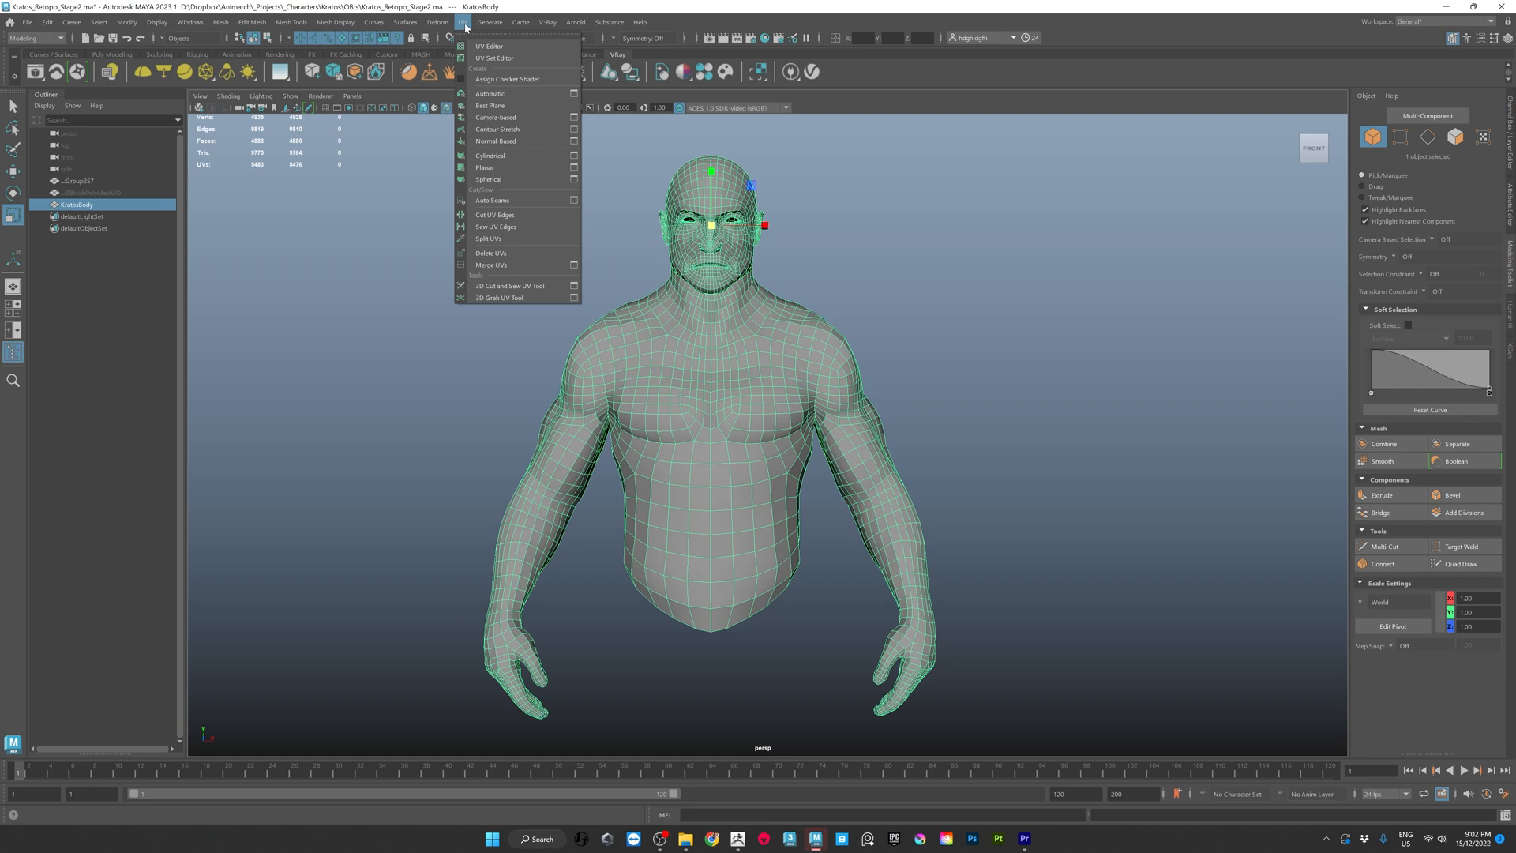
{"action": "left_click", "coordinate": [505, 47]}
{"action": "middle_click_drag", "start_coordinate": [956, 227], "coordinate": [605, 271], "text": "alt"}
{"action": "left_click_drag", "start_coordinate": [1198, 171], "coordinate": [897, 189]}
{"action": "middle_click_drag", "start_coordinate": [1100, 262], "coordinate": [1163, 297], "text": "alt"}
{"action": "right_click_drag", "start_coordinate": [1163, 297], "coordinate": [1238, 394], "text": "alt"}
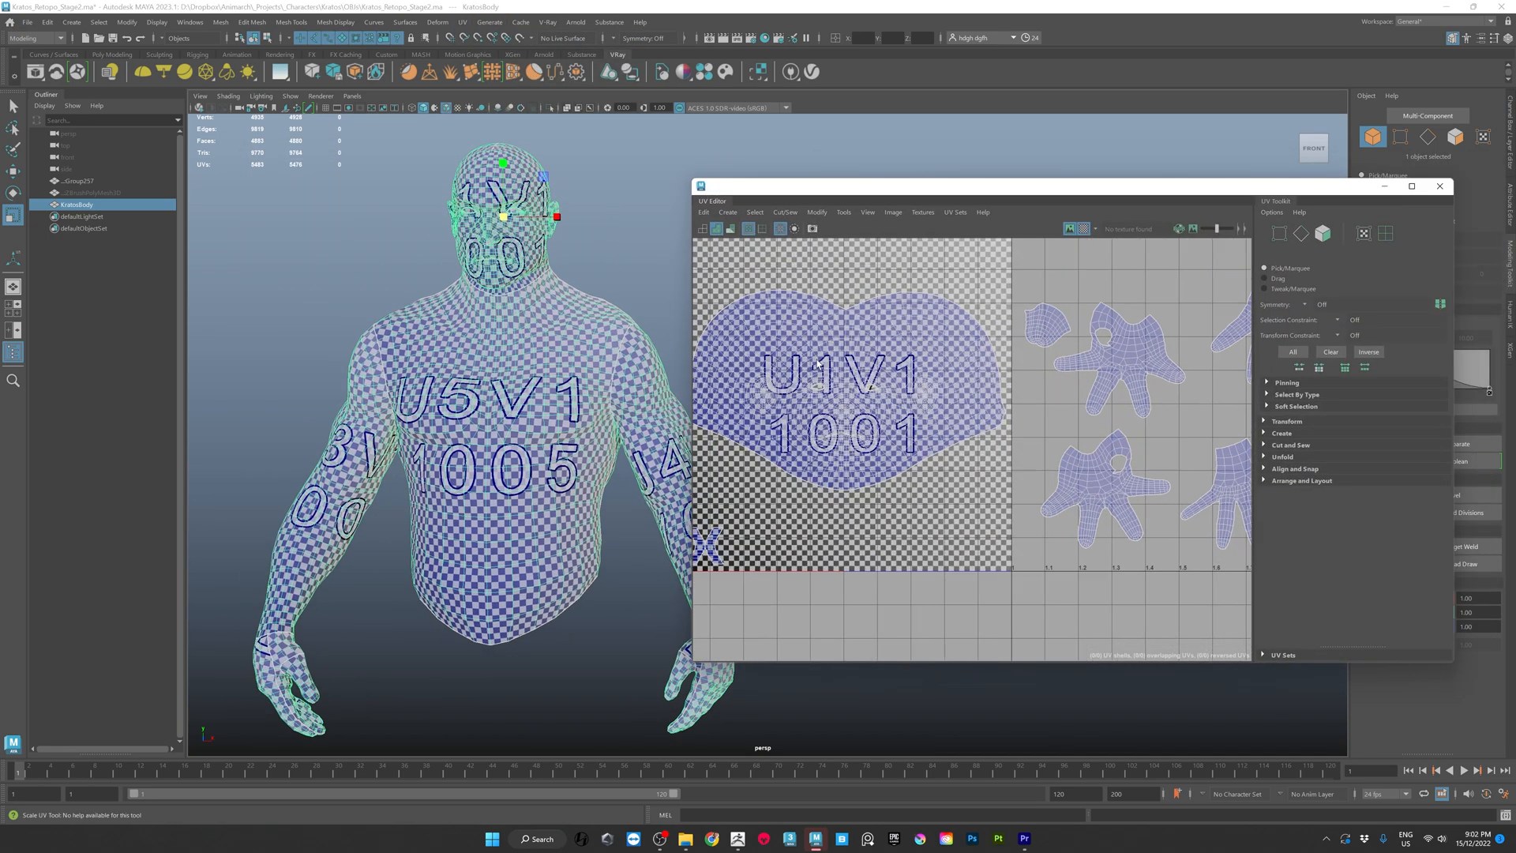
- Examine the body's UV shells across the UDIM tiles and their checker pattern on the model
{"action": "middle_click_drag", "start_coordinate": [1238, 411], "coordinate": [1087, 409], "text": "alt"}
{"action": "right_click_drag", "start_coordinate": [1087, 409], "coordinate": [1093, 332], "text": "alt"}
{"action": "middle_click_drag", "start_coordinate": [1092, 332], "coordinate": [888, 307], "text": "alt"}
{"action": "right_click_drag", "start_coordinate": [888, 305], "coordinate": [820, 342], "text": "alt"}
{"action": "middle_click_drag", "start_coordinate": [819, 342], "coordinate": [880, 309], "text": "alt"}
{"action": "right_click_drag", "start_coordinate": [940, 419], "coordinate": [1004, 422]}
{"action": "left_click_drag", "start_coordinate": [848, 311], "coordinate": [1001, 461]}
{"action": "middle_click_drag", "start_coordinate": [1121, 434], "coordinate": [816, 426], "text": "alt"}
{"action": "mouse_move", "coordinate": [1217, 468]}
{"action": "middle_mouse_down", "text": "alt"}
{"action": "mouse_move", "coordinate": [1038, 463]}
{"action": "mouse_move", "coordinate": [1232, 468]}
{"action": "middle_mouse_up", "text": "alt"}
{"action": "middle_click_drag", "start_coordinate": [779, 478], "coordinate": [1095, 495], "text": "alt"}
{"action": "right_click_drag", "start_coordinate": [1184, 498], "coordinate": [925, 498], "text": "alt"}
- Open the Export Selection options for the selected KratosBody mesh
{"action": "left_click", "coordinate": [27, 22]}
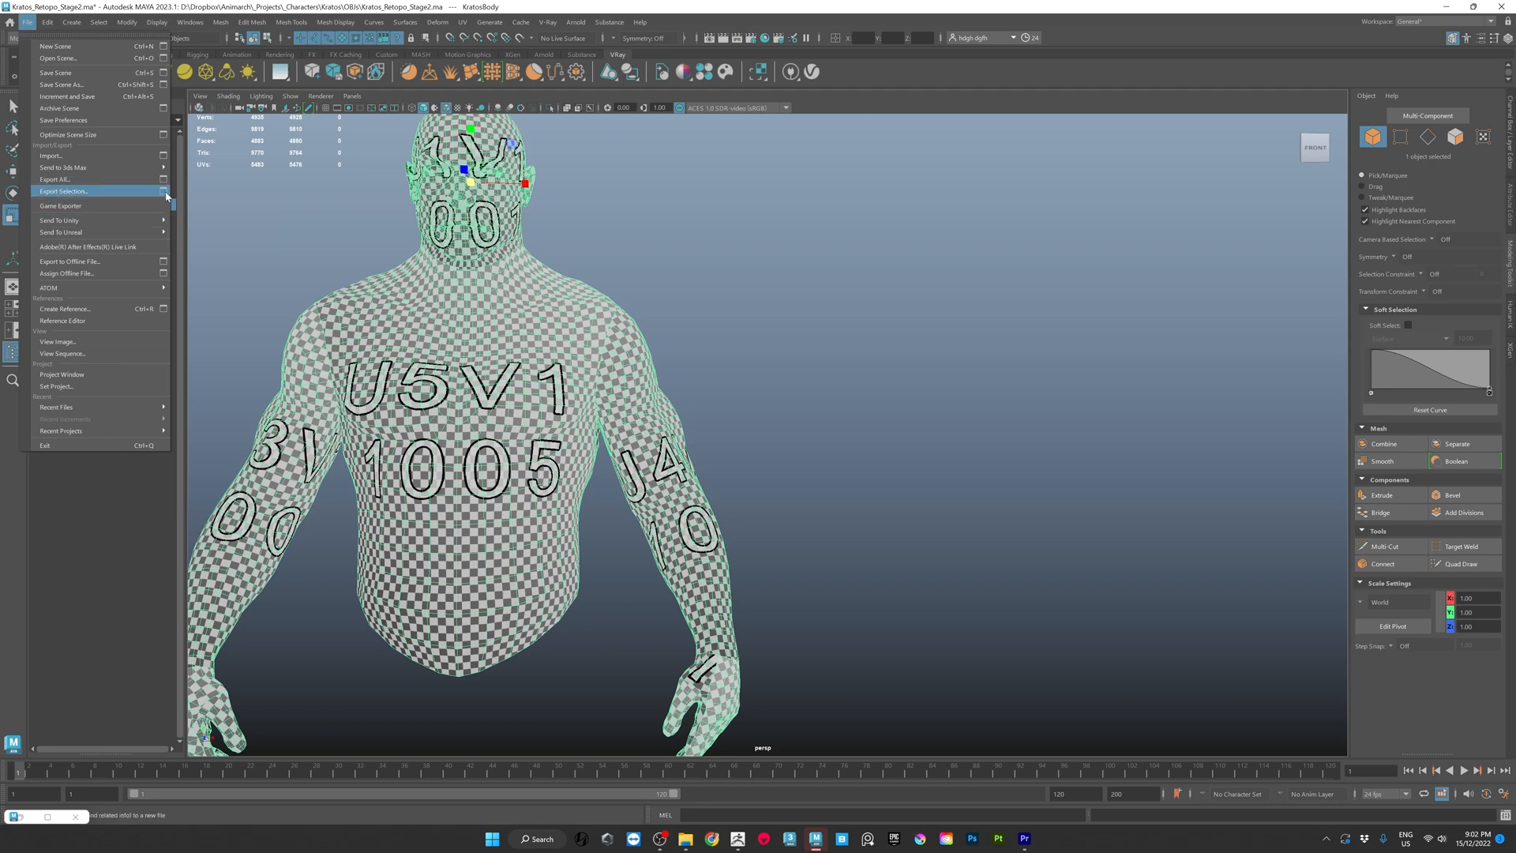
{"action": "left_click", "coordinate": [164, 192]}
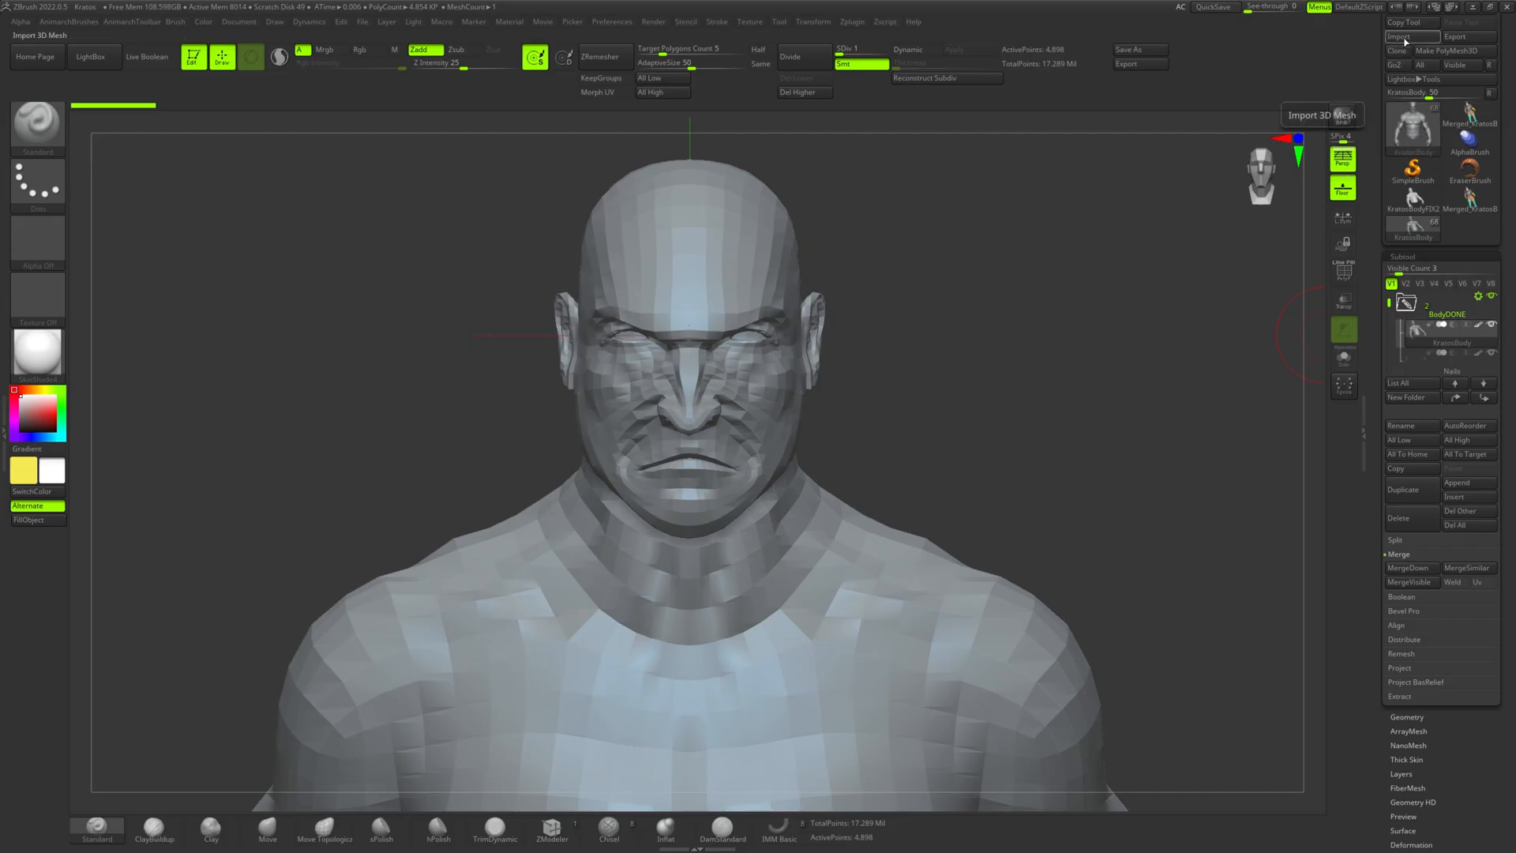
- Import the retopologised body mesh over the KratosBody subtool as quads and triangles, transferring the high-resolution details to it
{"action": "left_click", "coordinate": [1406, 37]}
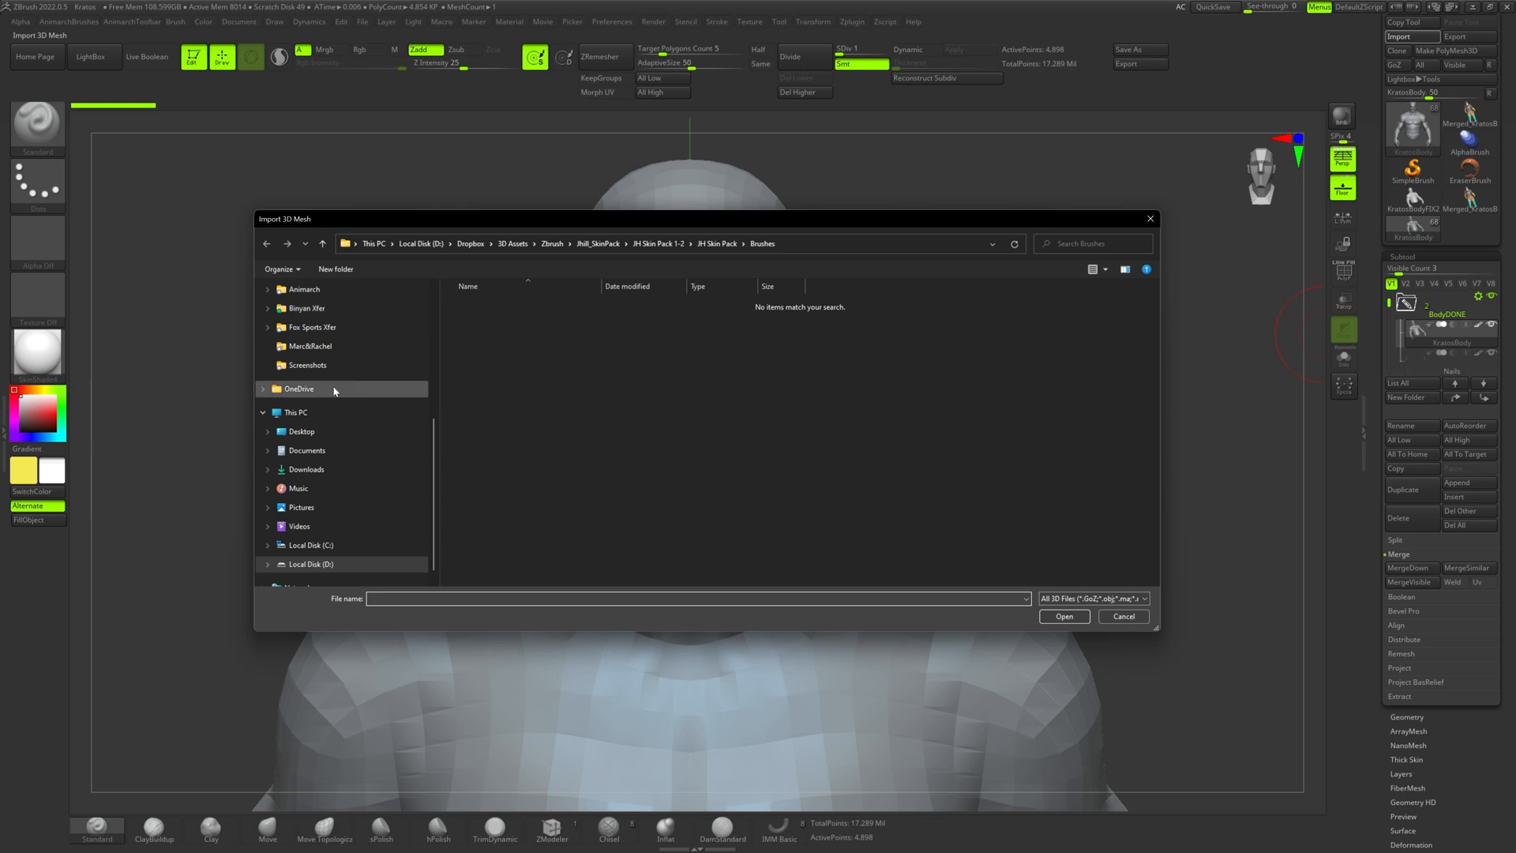
{"action": "left_click", "coordinate": [301, 313]}
{"action": "left_click", "coordinate": [561, 332]}
{"action": "left_click", "coordinate": [1055, 612]}
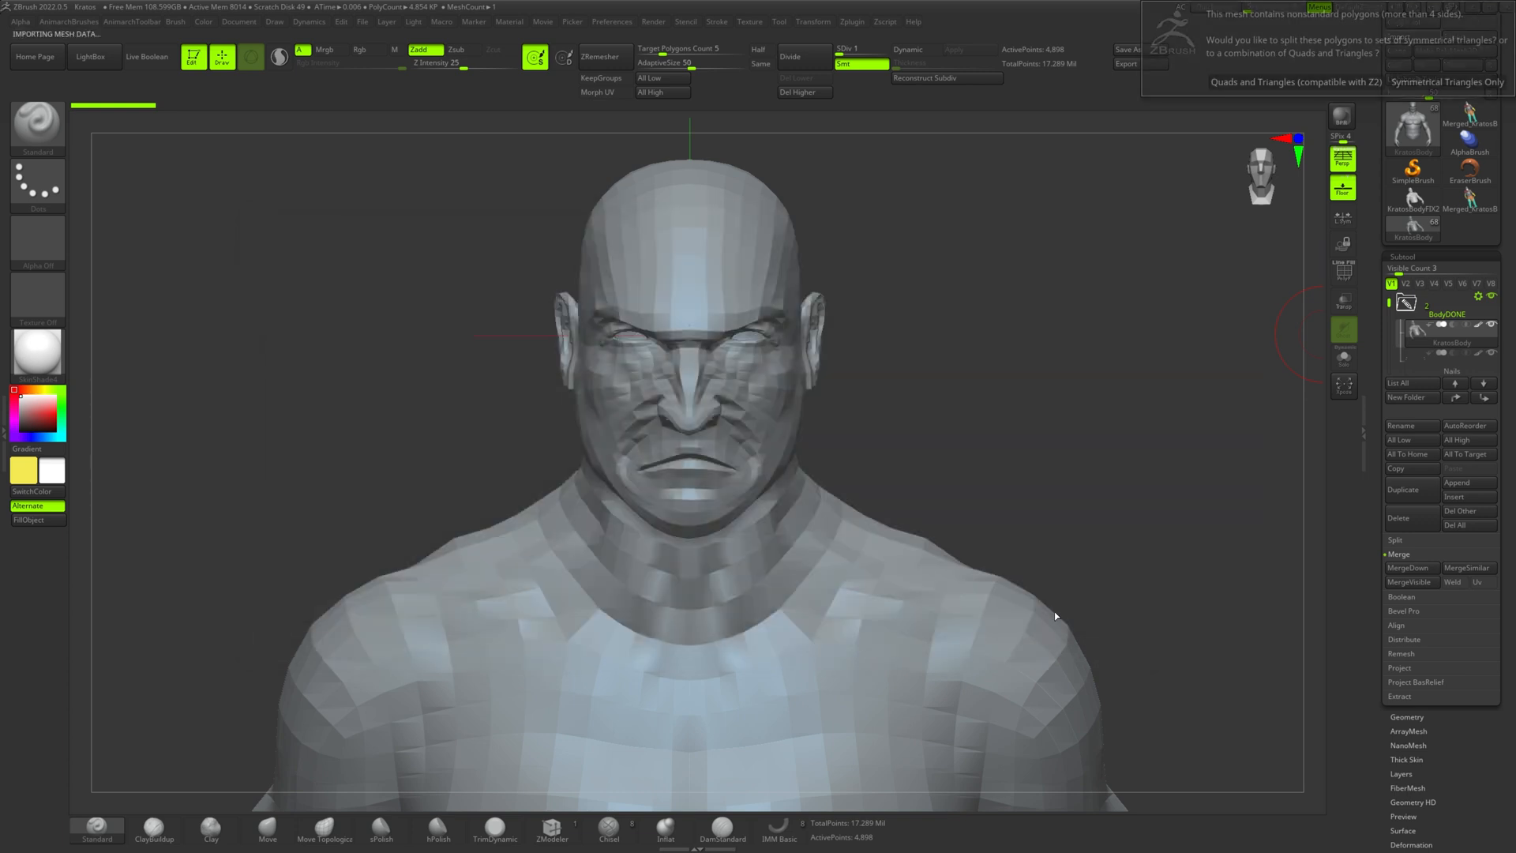
{"action": "left_click", "coordinate": [1356, 82]}
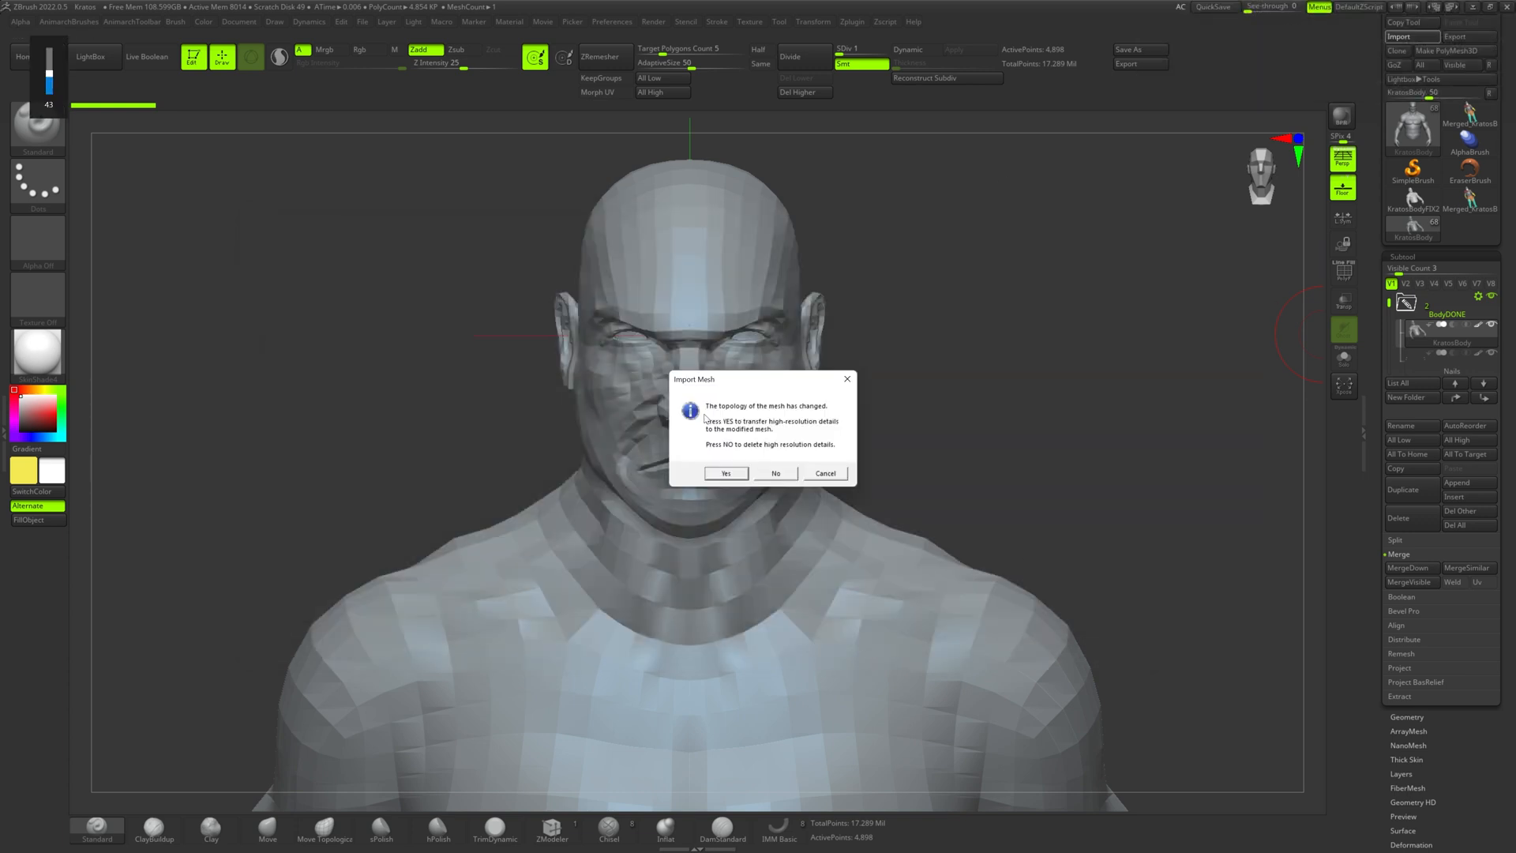
{"action": "left_click", "coordinate": [726, 474]}
- Compare the imported body's head and torso at its different subdivision levels and inspect its topology
{"action": "left_click_drag", "start_coordinate": [1021, 448], "coordinate": [962, 383]}
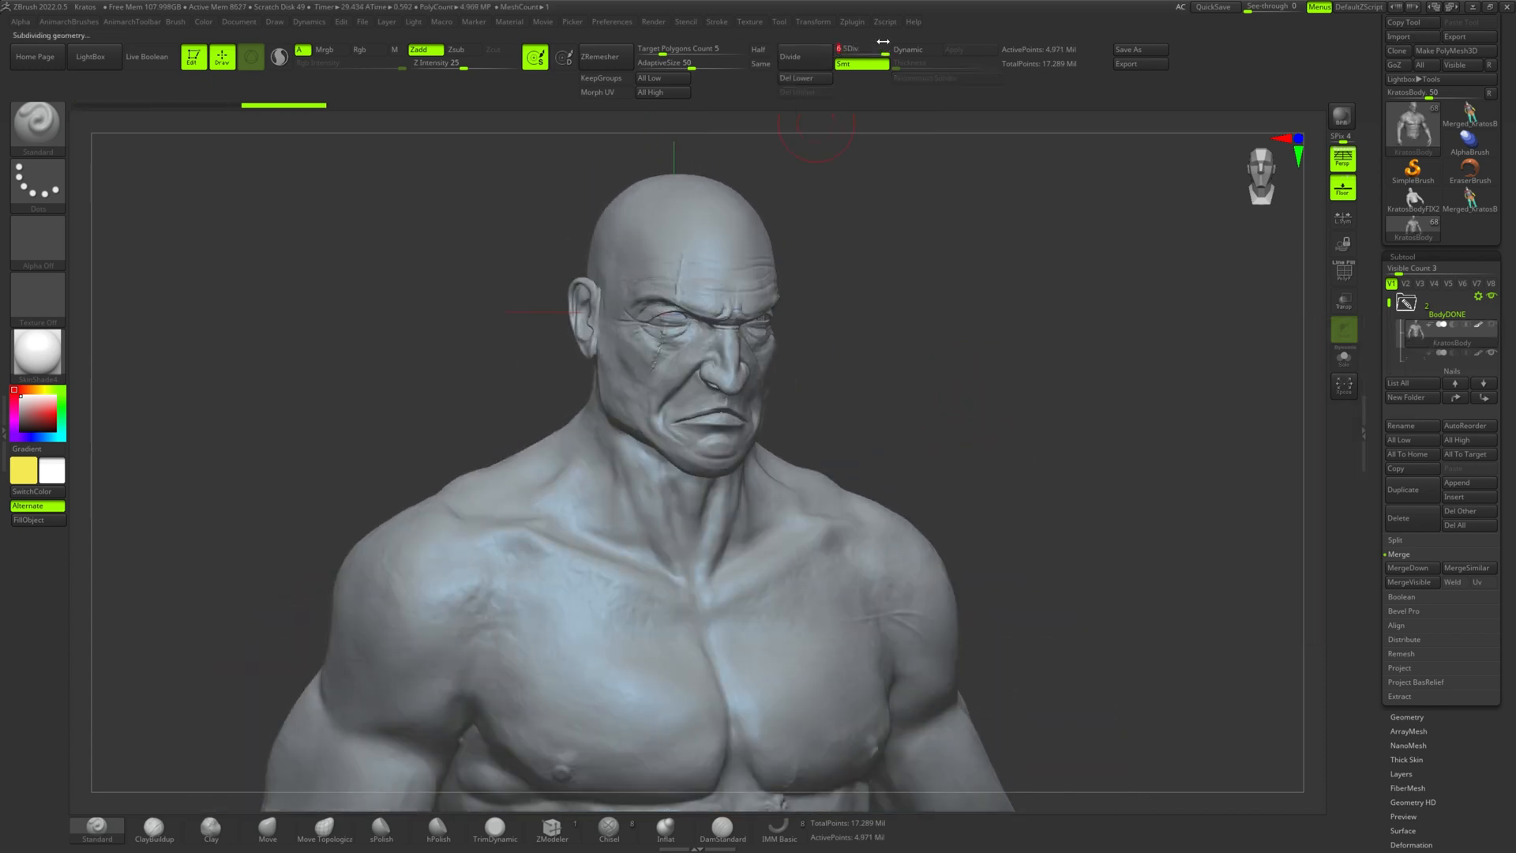
{"action": "left_click_drag", "start_coordinate": [852, 317], "coordinate": [935, 304], "text": "alt"}
{"action": "left_click_drag", "start_coordinate": [881, 51], "coordinate": [847, 52]}
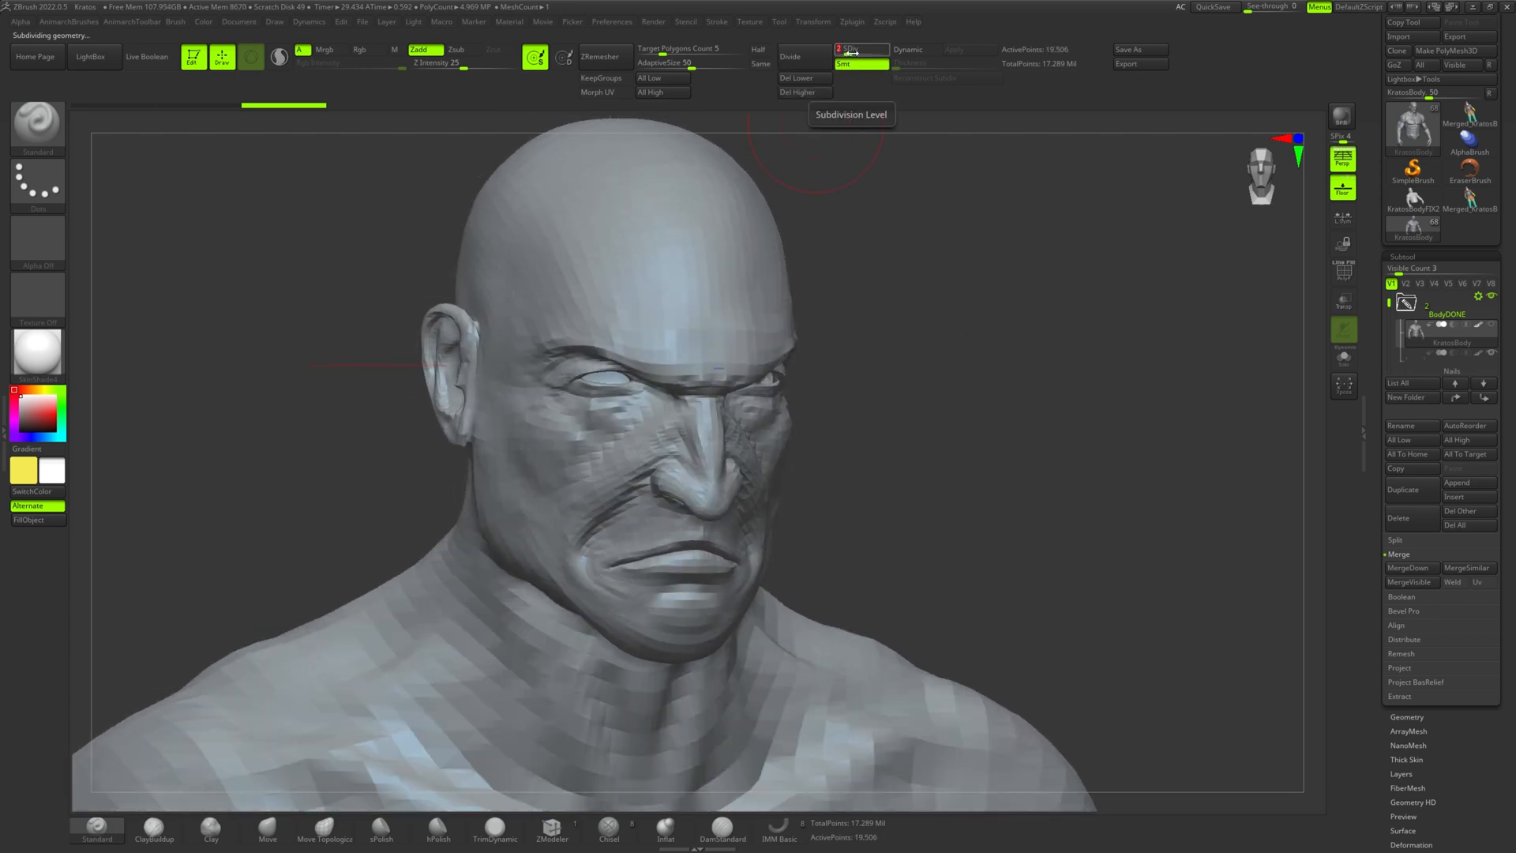
{"action": "key", "text": "shift+f"}
{"action": "left_click_drag", "start_coordinate": [896, 281], "coordinate": [918, 295], "text": "alt"}
{"action": "left_click", "coordinate": [840, 49]}
{"action": "left_click_drag", "start_coordinate": [1019, 561], "coordinate": [1007, 339], "text": "alt"}
{"action": "left_click_drag", "start_coordinate": [844, 41], "coordinate": [878, 53]}
{"action": "mouse_move", "coordinate": [1046, 326]}
{"action": "left_mouse_down"}
{"action": "mouse_move", "coordinate": [978, 328]}
{"action": "mouse_move", "coordinate": [1041, 316]}
{"action": "left_mouse_up"}
{"action": "left_click_drag", "start_coordinate": [1041, 276], "coordinate": [992, 374], "text": "alt"}
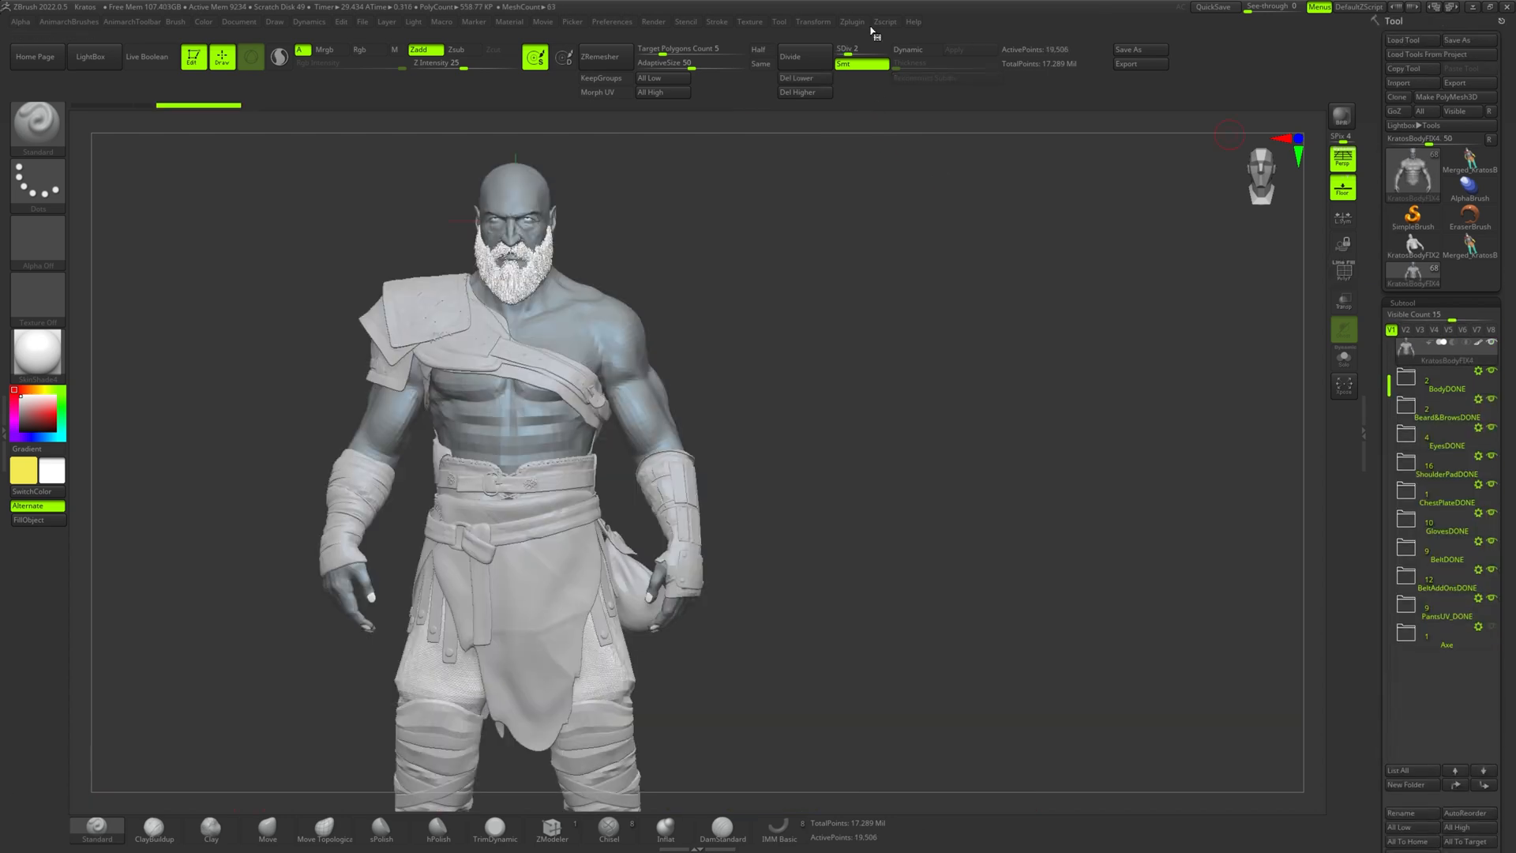
{"action": "left_click", "coordinate": [865, 22]}
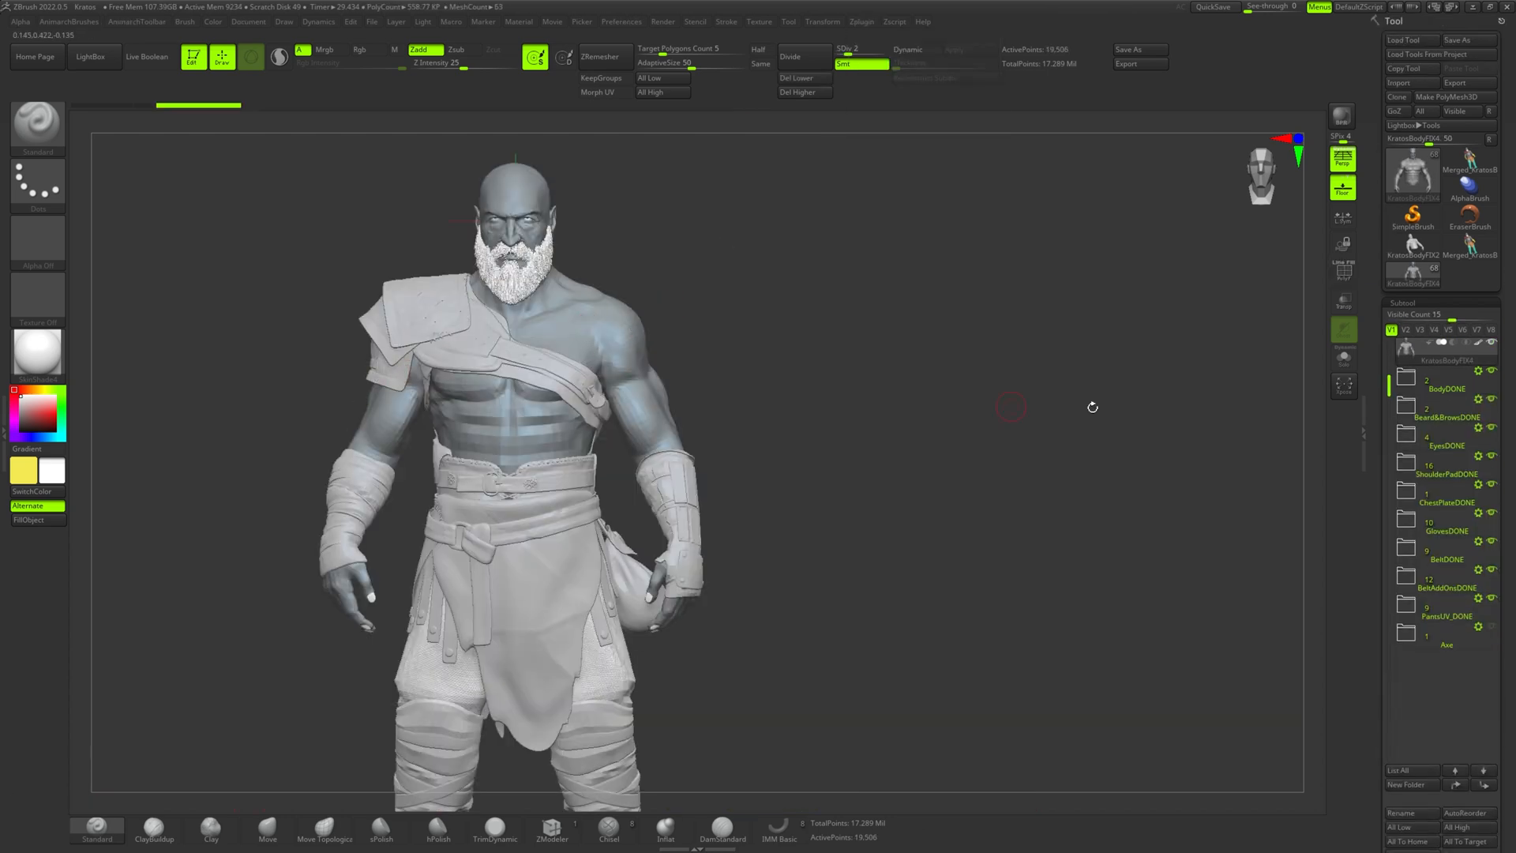
{"action": "left_click", "coordinate": [859, 22]}
{"action": "left_click", "coordinate": [902, 171]}
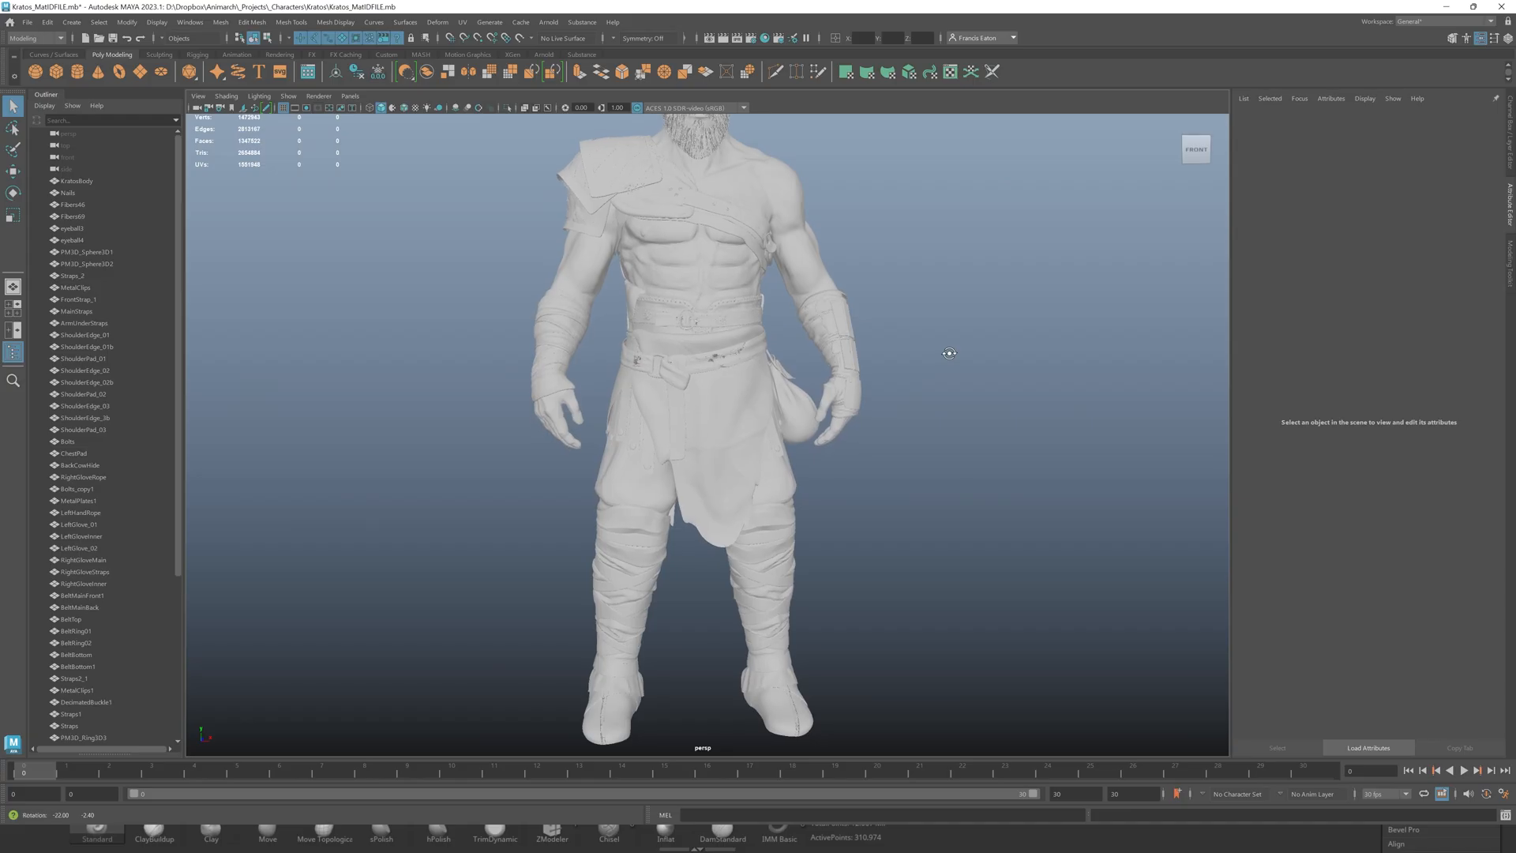
- Switch to Maya, select the KratosBody mesh of the full character and open the UV Editor for it
{"action": "left_click_drag", "start_coordinate": [951, 352], "coordinate": [801, 346], "text": "alt"}
{"action": "scroll", "coordinate": [791, 370], "scroll_direction": "up", "scroll_amount": 3}
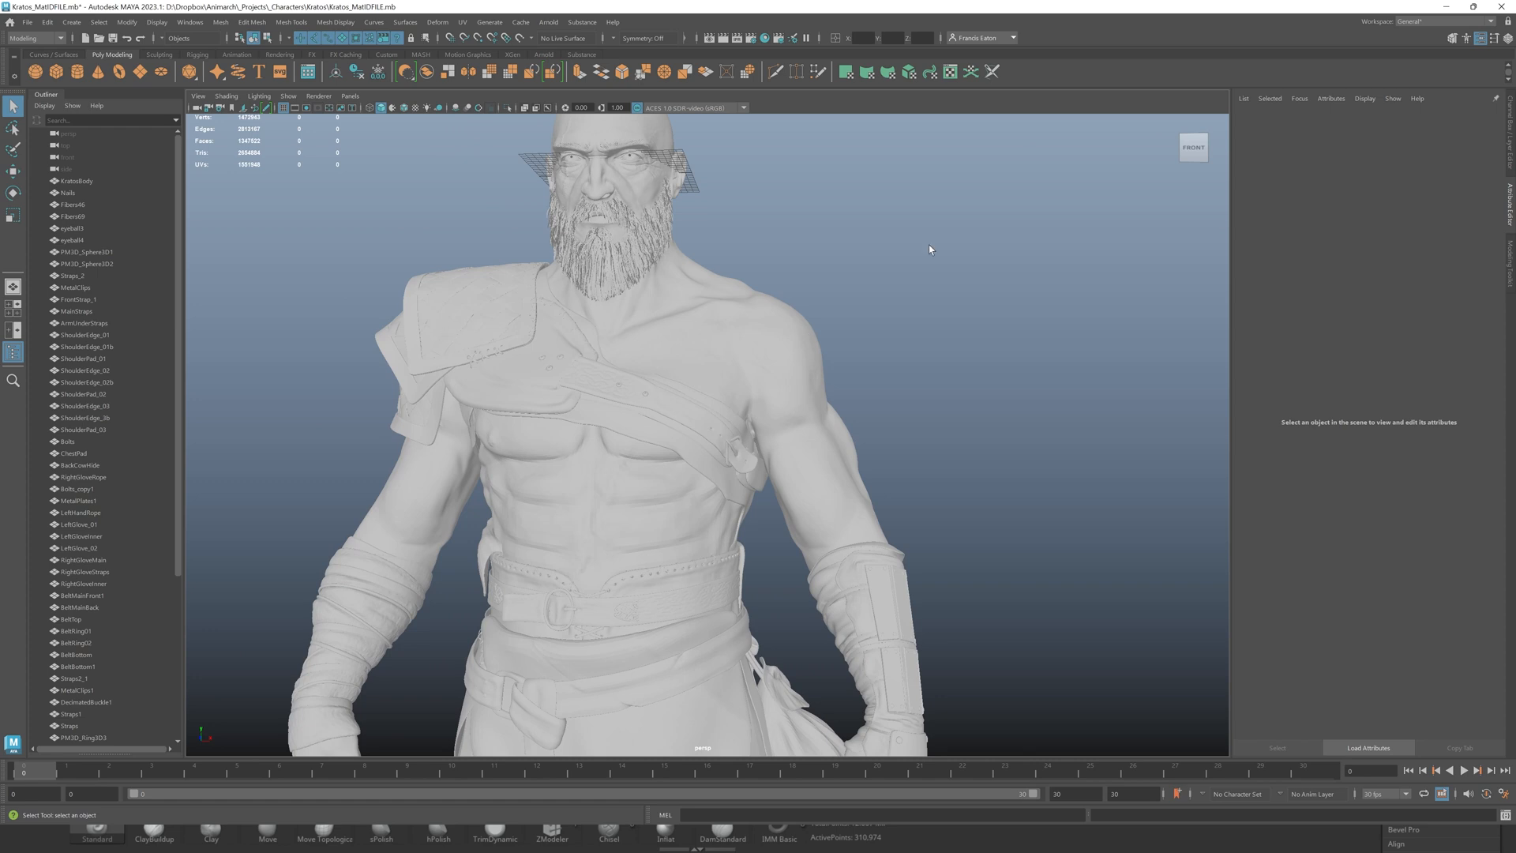
{"action": "left_click", "coordinate": [742, 289]}
{"action": "right_click_drag", "start_coordinate": [774, 291], "coordinate": [809, 293], "text": "alt"}
{"action": "middle_click_drag", "start_coordinate": [809, 293], "coordinate": [734, 291], "text": "alt"}
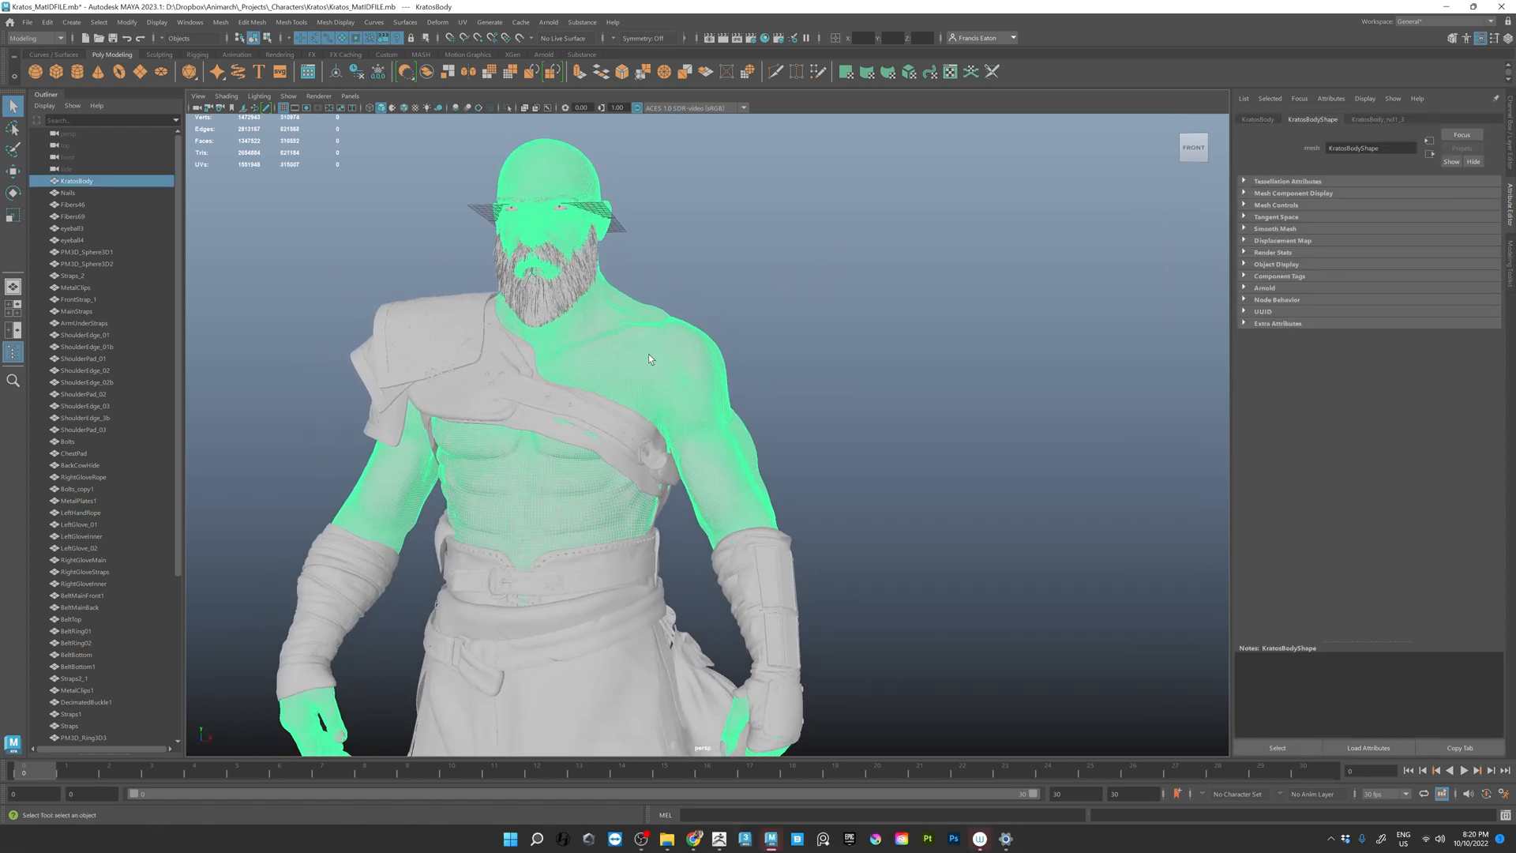
{"action": "left_click", "coordinate": [462, 22]}
{"action": "left_click", "coordinate": [490, 44]}
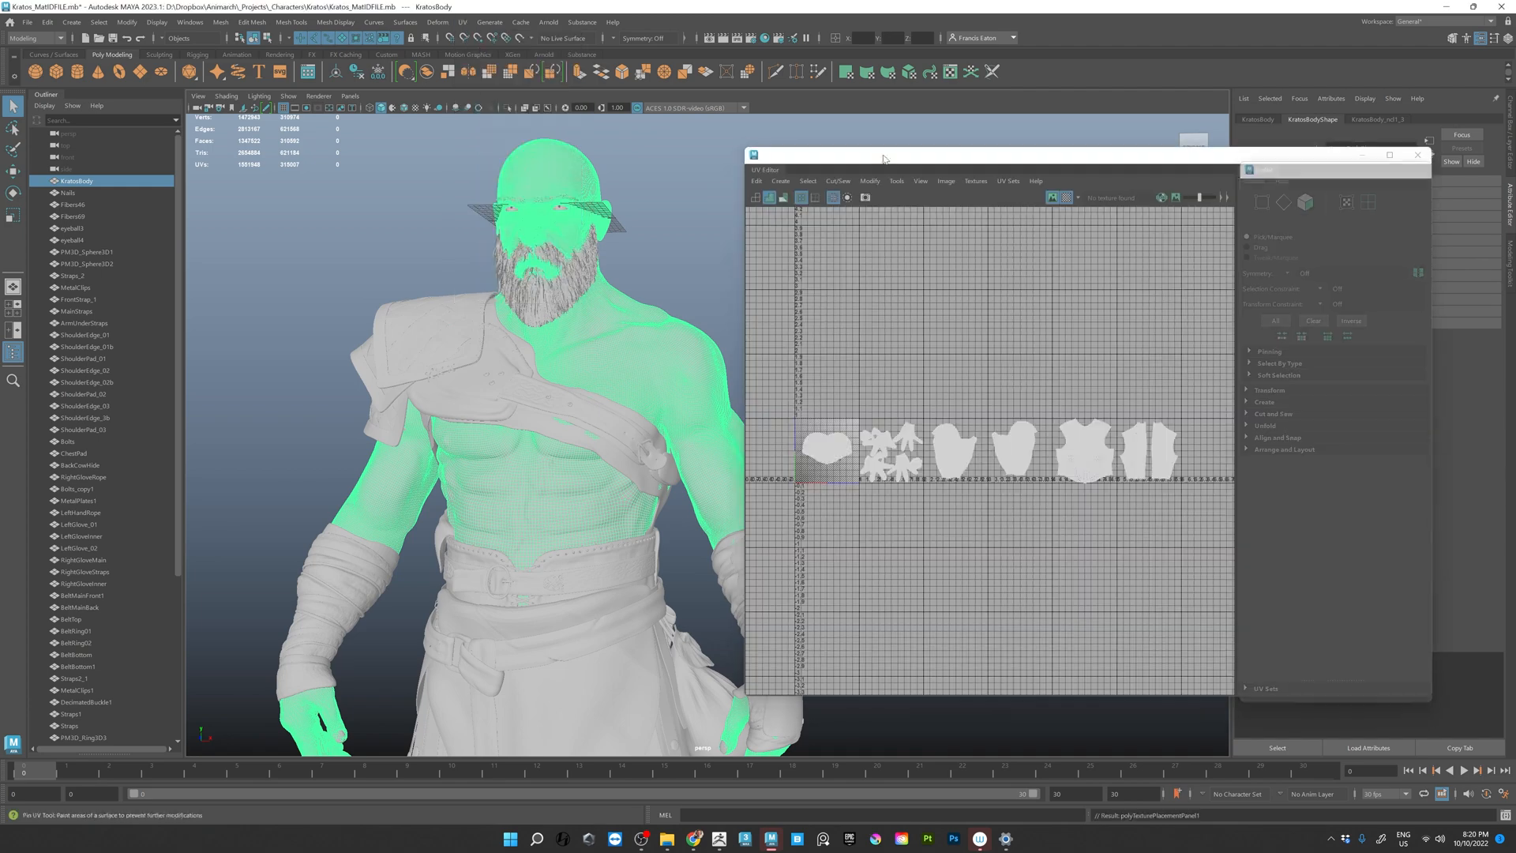
- Inspect the body's UV shells across the tiles with the checker pattern and place the UV Editor window beside the character
{"action": "right_click_drag", "start_coordinate": [983, 326], "coordinate": [928, 236], "text": "alt"}
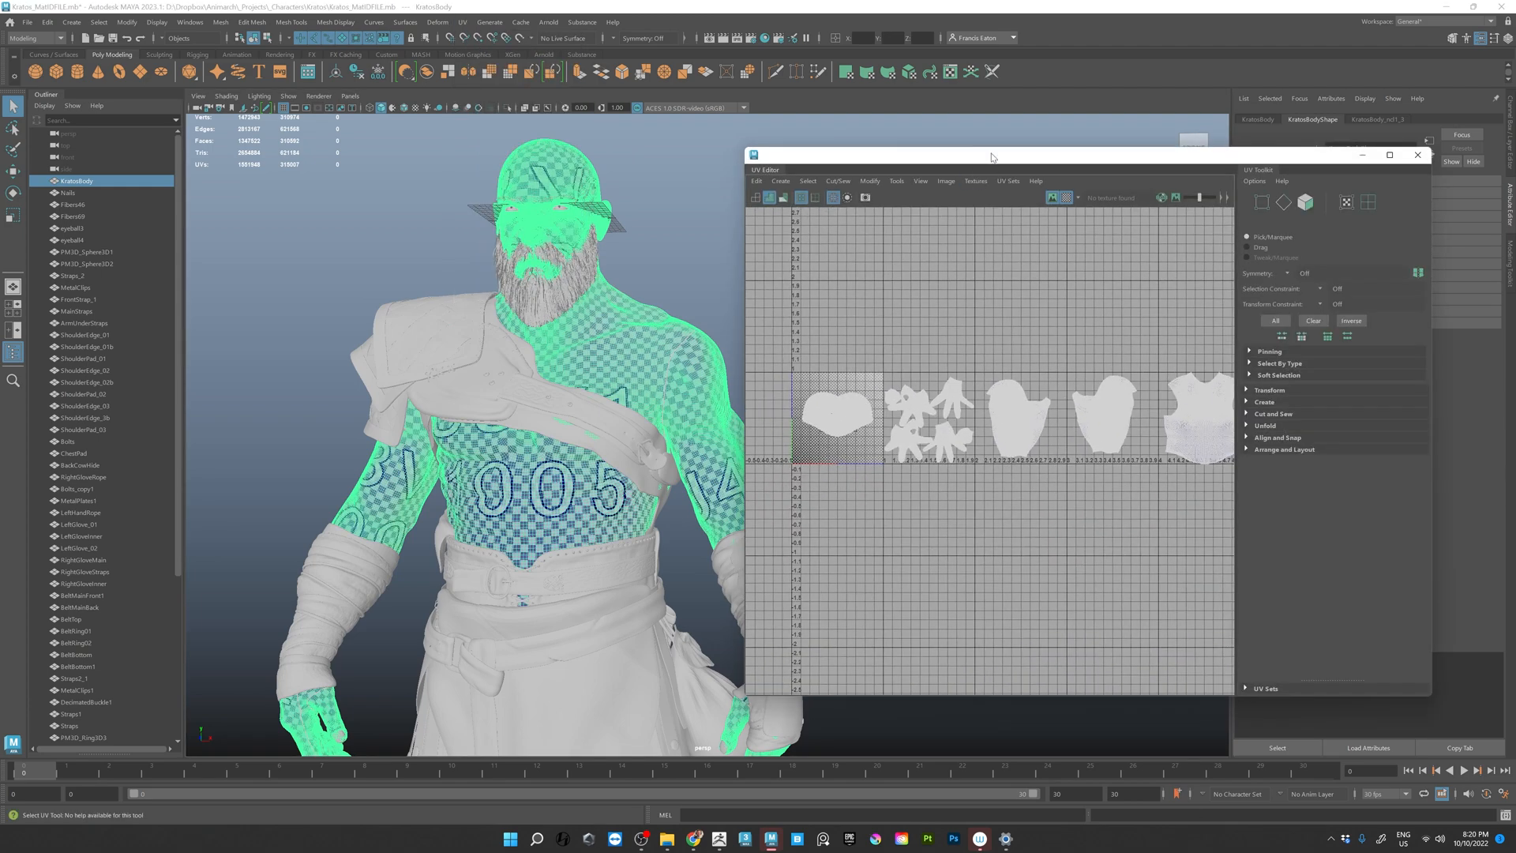
{"action": "left_click_drag", "start_coordinate": [748, 146], "coordinate": [899, 351]}
{"action": "scroll", "coordinate": [1072, 576], "scroll_direction": "up", "scroll_amount": 6}
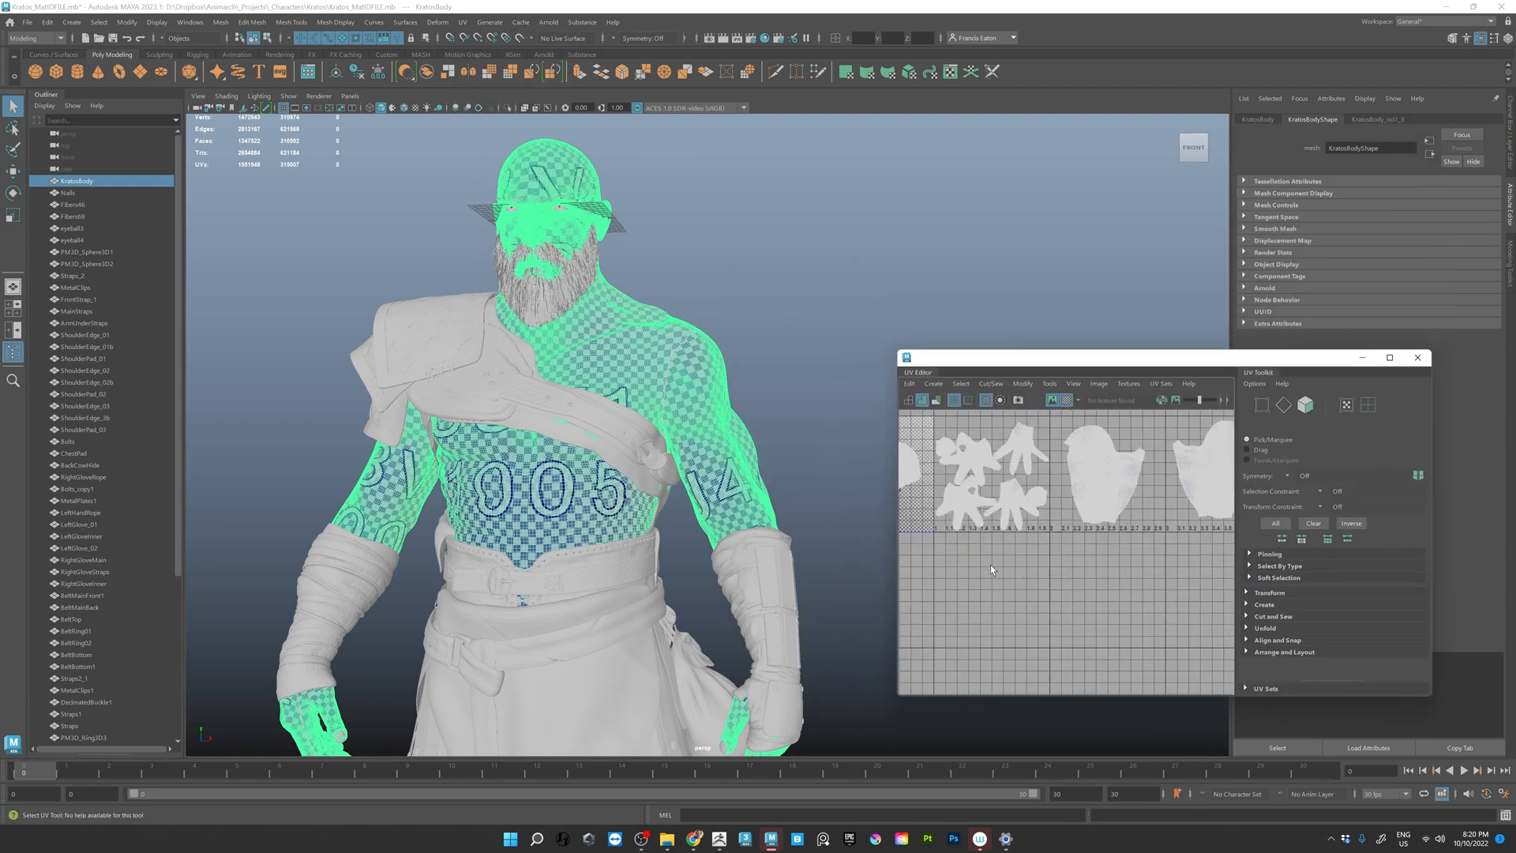
{"action": "middle_click_drag", "start_coordinate": [1071, 577], "coordinate": [1063, 584], "text": "alt"}
{"action": "left_click_drag", "start_coordinate": [1042, 357], "coordinate": [923, 149]}
- Assign the existing Body material to the KratosBody mesh and clear the selection
{"action": "mouse_move", "coordinate": [677, 281]}
{"action": "left_mouse_down", "text": "alt"}
{"action": "mouse_move", "coordinate": [653, 244]}
{"action": "mouse_move", "coordinate": [689, 253]}
{"action": "left_mouse_up", "text": "alt"}
{"action": "middle_click_drag", "start_coordinate": [689, 253], "coordinate": [605, 259], "text": "alt"}
{"action": "right_click_drag", "start_coordinate": [558, 350], "coordinate": [582, 676]}
{"action": "right_click_drag", "start_coordinate": [650, 619], "coordinate": [651, 621]}
{"action": "left_click", "coordinate": [647, 205]}
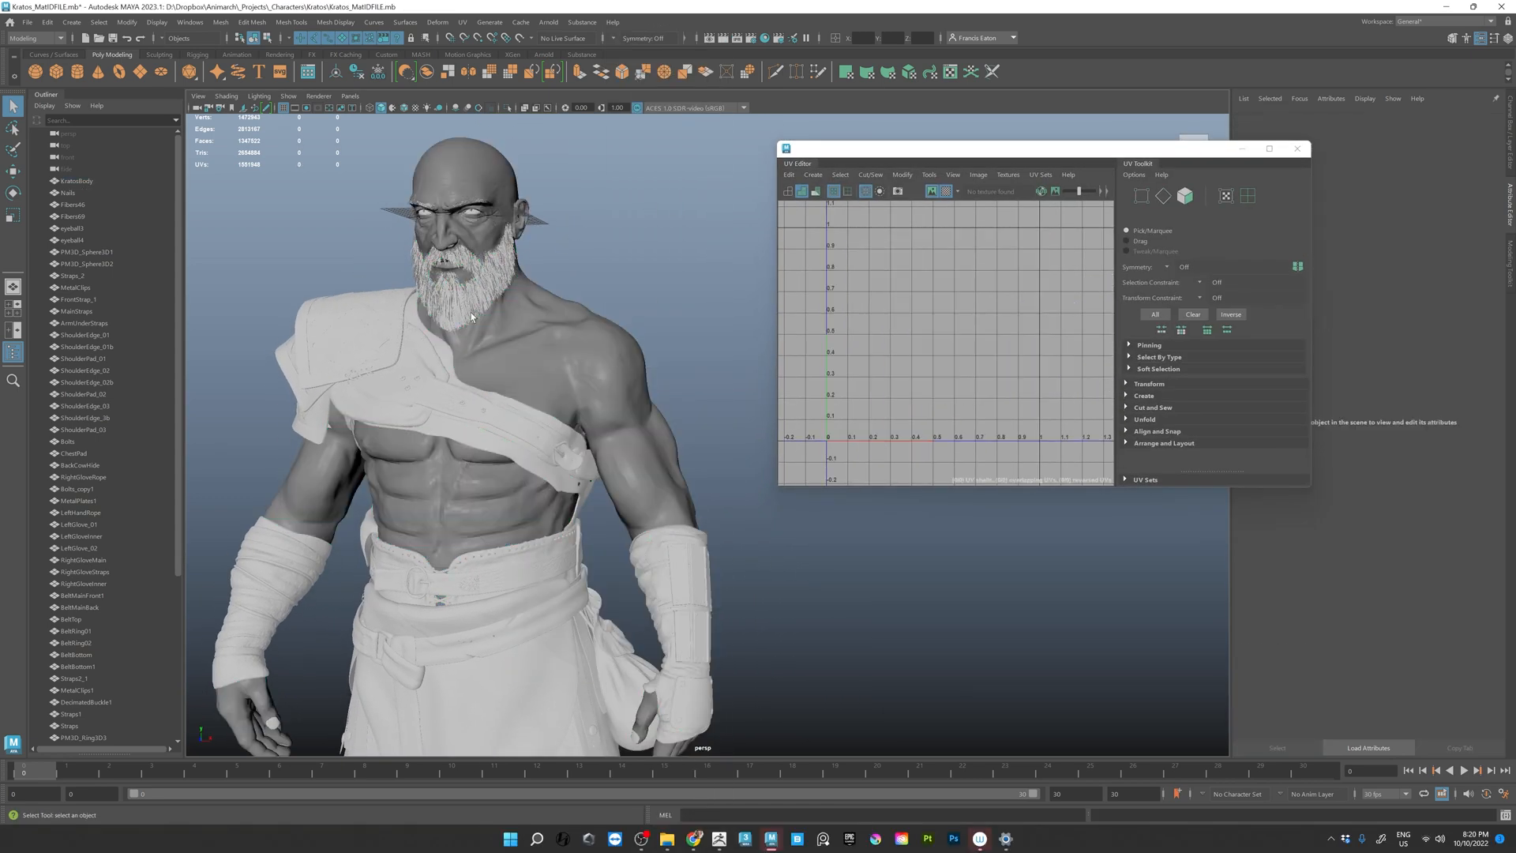
- Select the shoulder pads and edges, their bolts and ChestPad together
{"action": "left_click", "coordinate": [370, 338]}
{"action": "middle_click_drag", "start_coordinate": [323, 284], "coordinate": [373, 269], "text": "alt"}
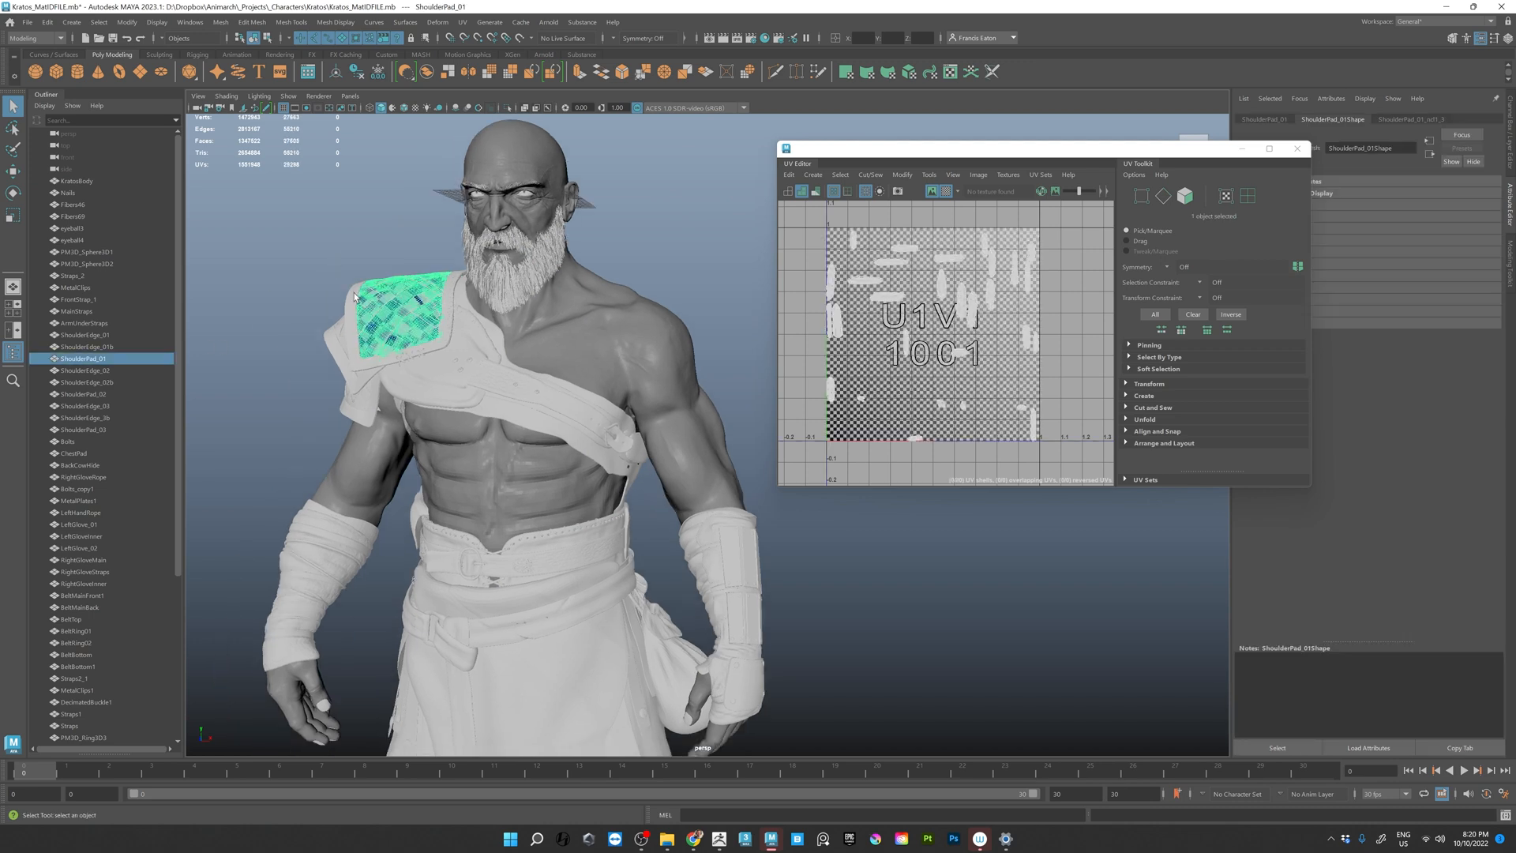
{"action": "left_click", "coordinate": [353, 297], "text": "shift"}
{"action": "left_click", "coordinate": [77, 346]}
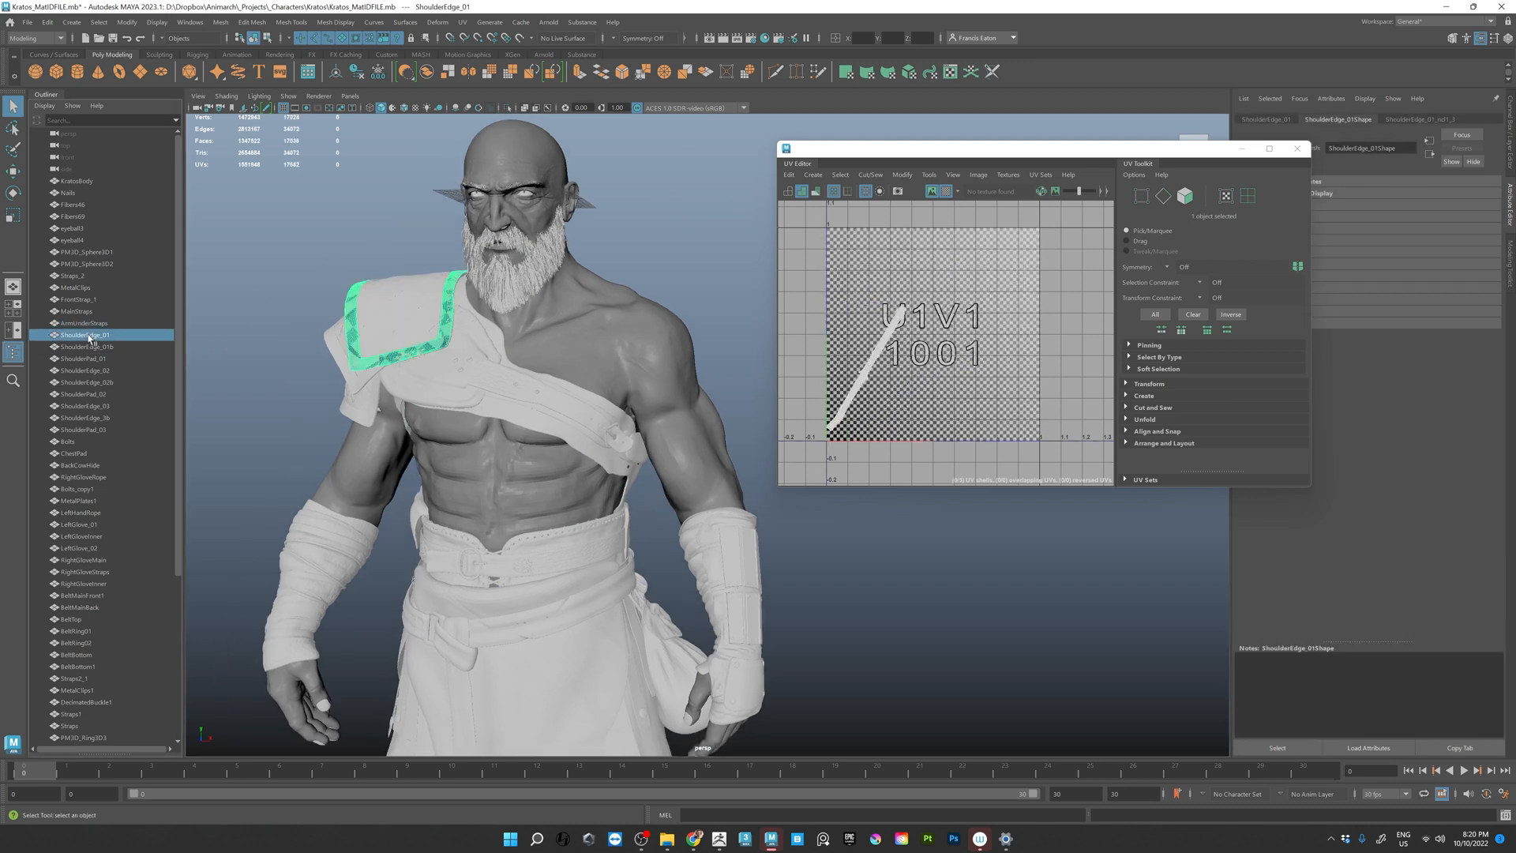
{"action": "left_click", "coordinate": [85, 430], "text": "shift"}
{"action": "left_click", "coordinate": [70, 453], "text": "shift"}
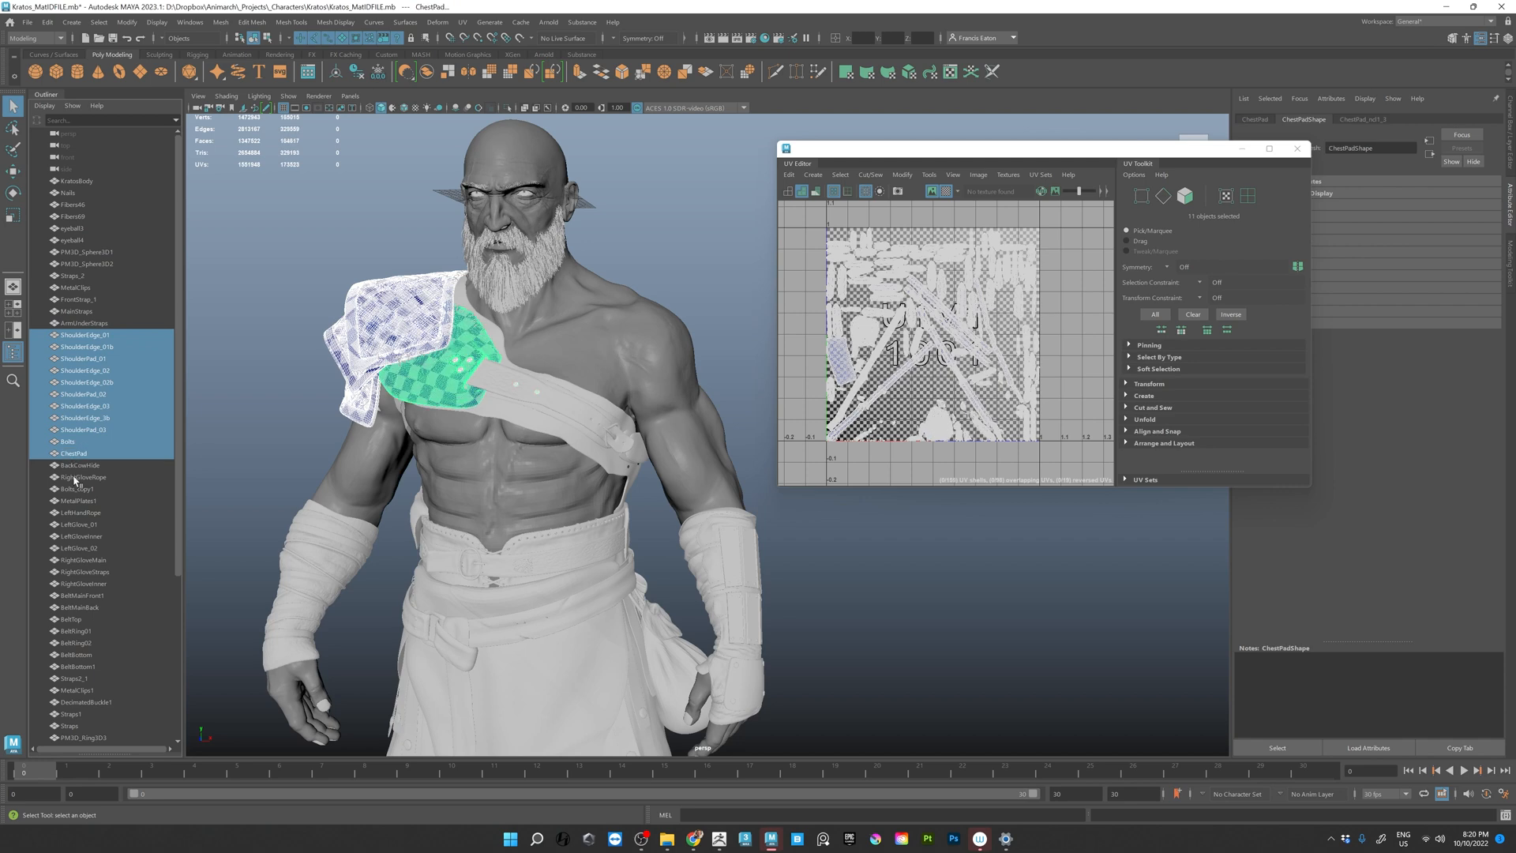
- Add FrontStrap_1, MainStraps, MetalClips, Straps_2 and ArmUnderStraps to the selection and assign the existing ShoulderStrap material to all the pieces
{"action": "left_click", "coordinate": [493, 386], "text": "shift"}
{"action": "scroll", "coordinate": [484, 344], "scroll_direction": "up", "scroll_amount": 3}
{"action": "left_click_drag", "start_coordinate": [506, 355], "coordinate": [419, 367], "text": "alt"}
{"action": "left_click", "coordinate": [527, 397], "text": "shift"}
{"action": "left_click_drag", "start_coordinate": [509, 400], "coordinate": [542, 413], "text": "alt"}
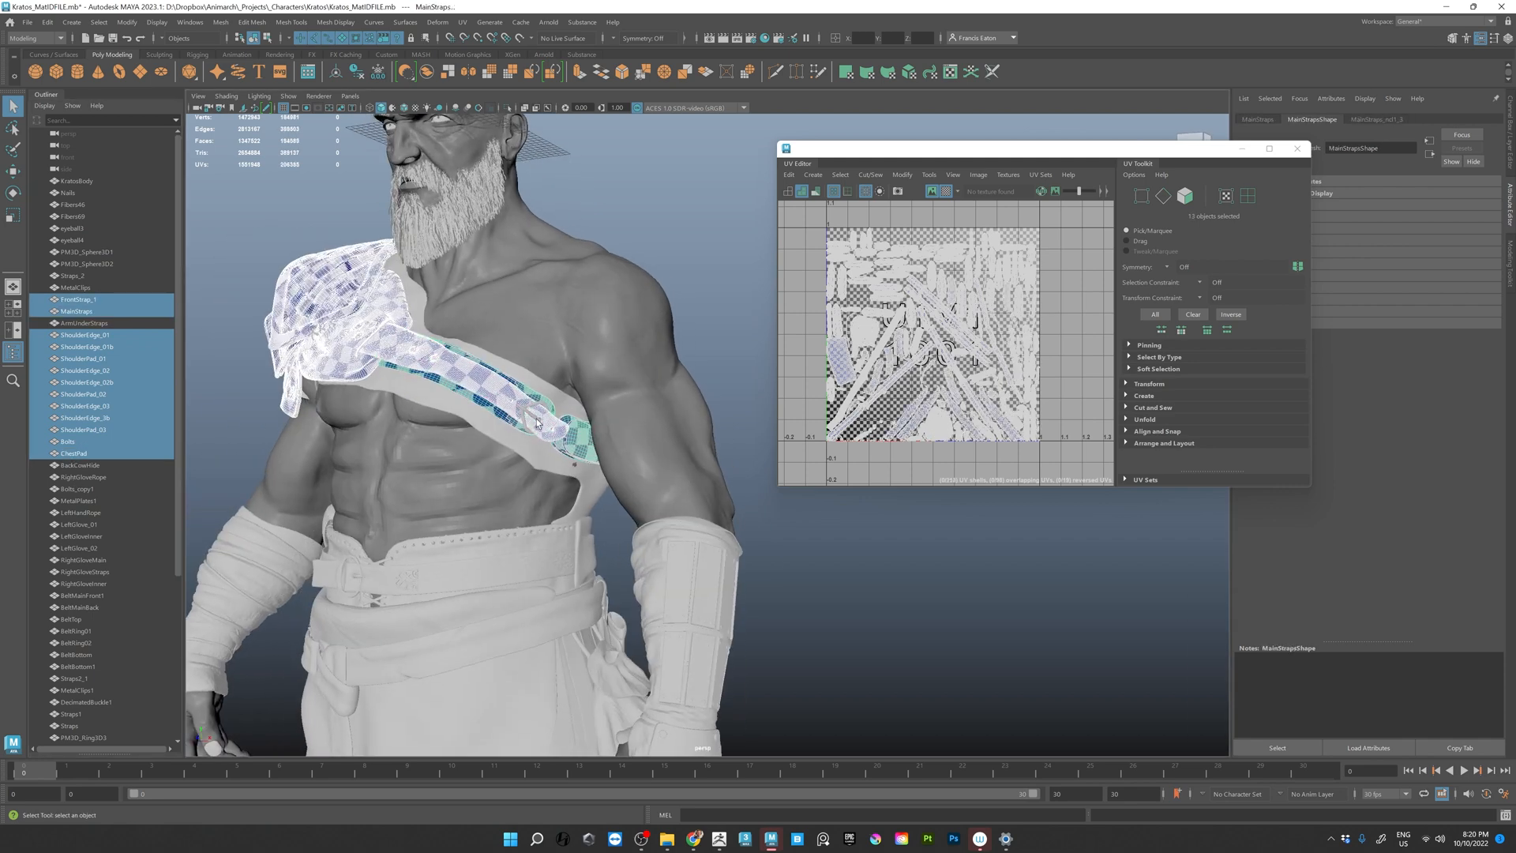
{"action": "left_click", "coordinate": [528, 414], "text": "shift"}
{"action": "left_click_drag", "start_coordinate": [450, 398], "coordinate": [347, 340], "text": "alt"}
{"action": "left_click", "coordinate": [345, 338], "text": "shift"}
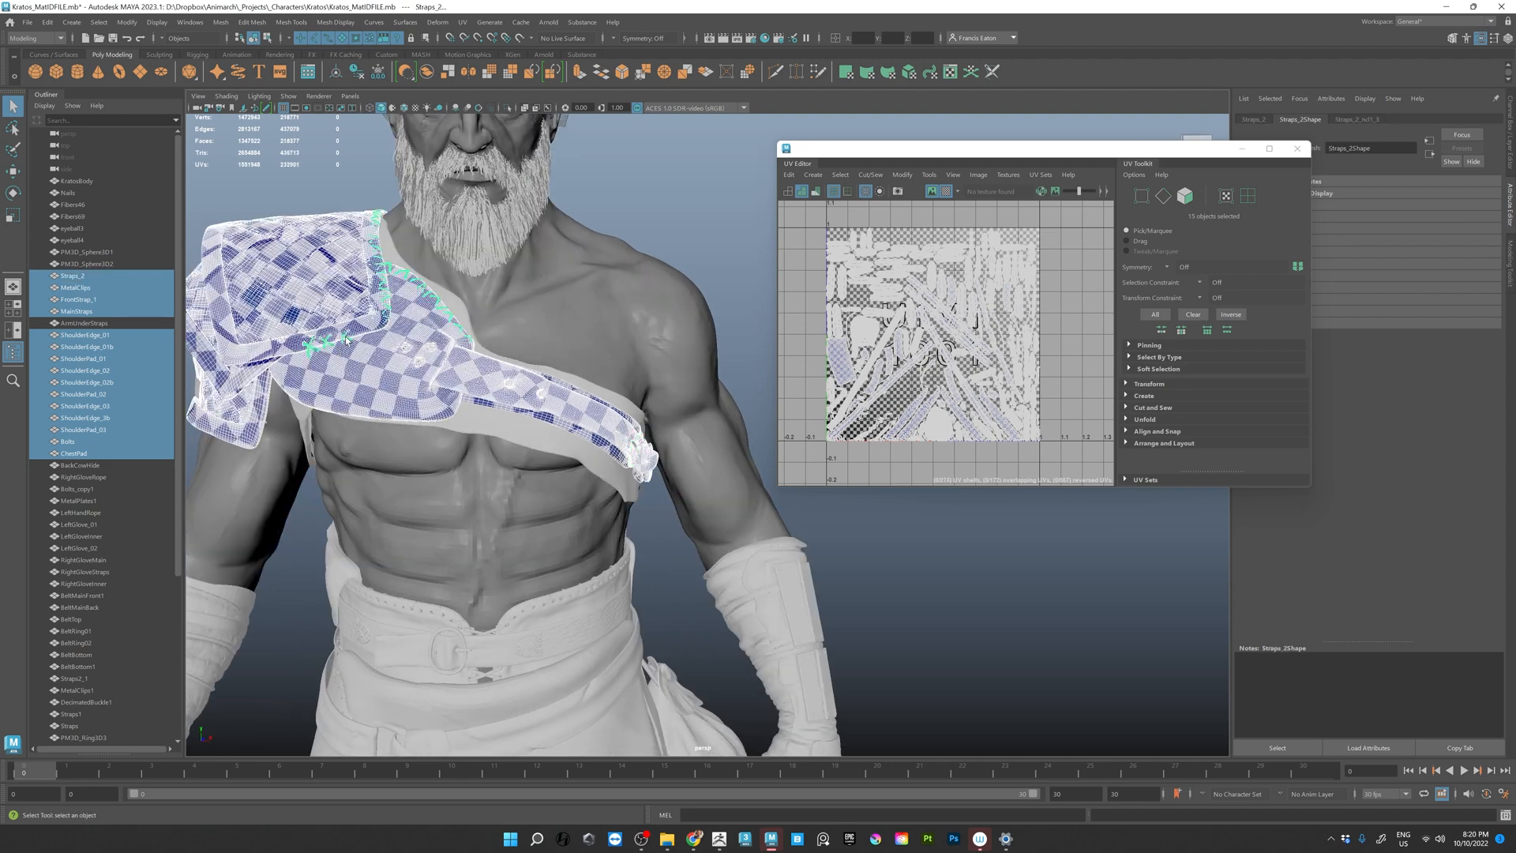
{"action": "left_click_drag", "start_coordinate": [442, 375], "coordinate": [434, 404], "text": "alt"}
{"action": "left_click", "coordinate": [696, 382], "text": "shift"}
{"action": "right_click", "coordinate": [432, 402]}
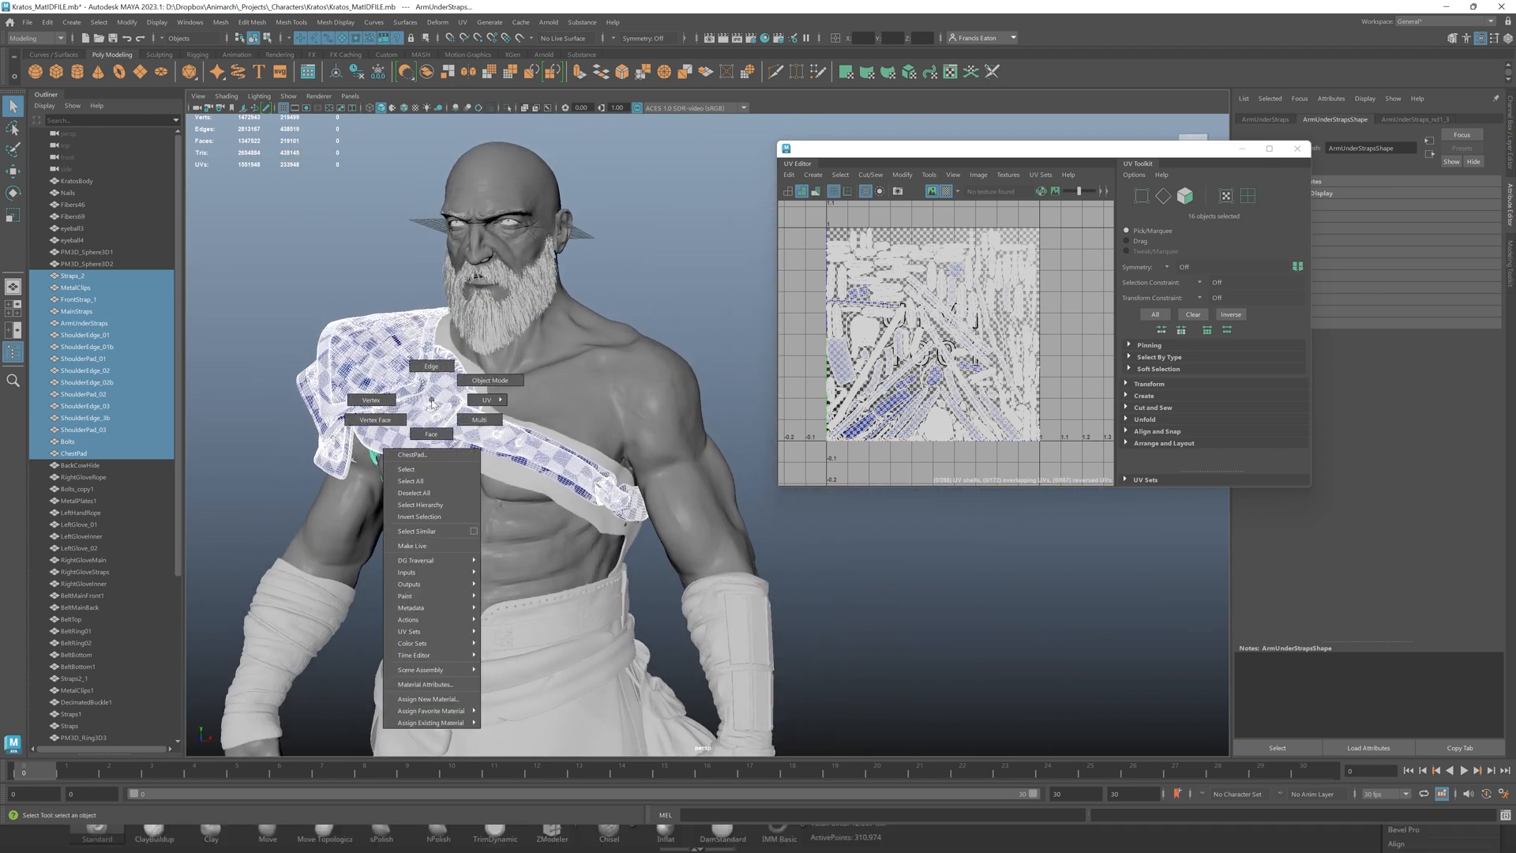
{"action": "mouse_move", "coordinate": [466, 723]}
{"action": "left_click", "coordinate": [537, 698]}
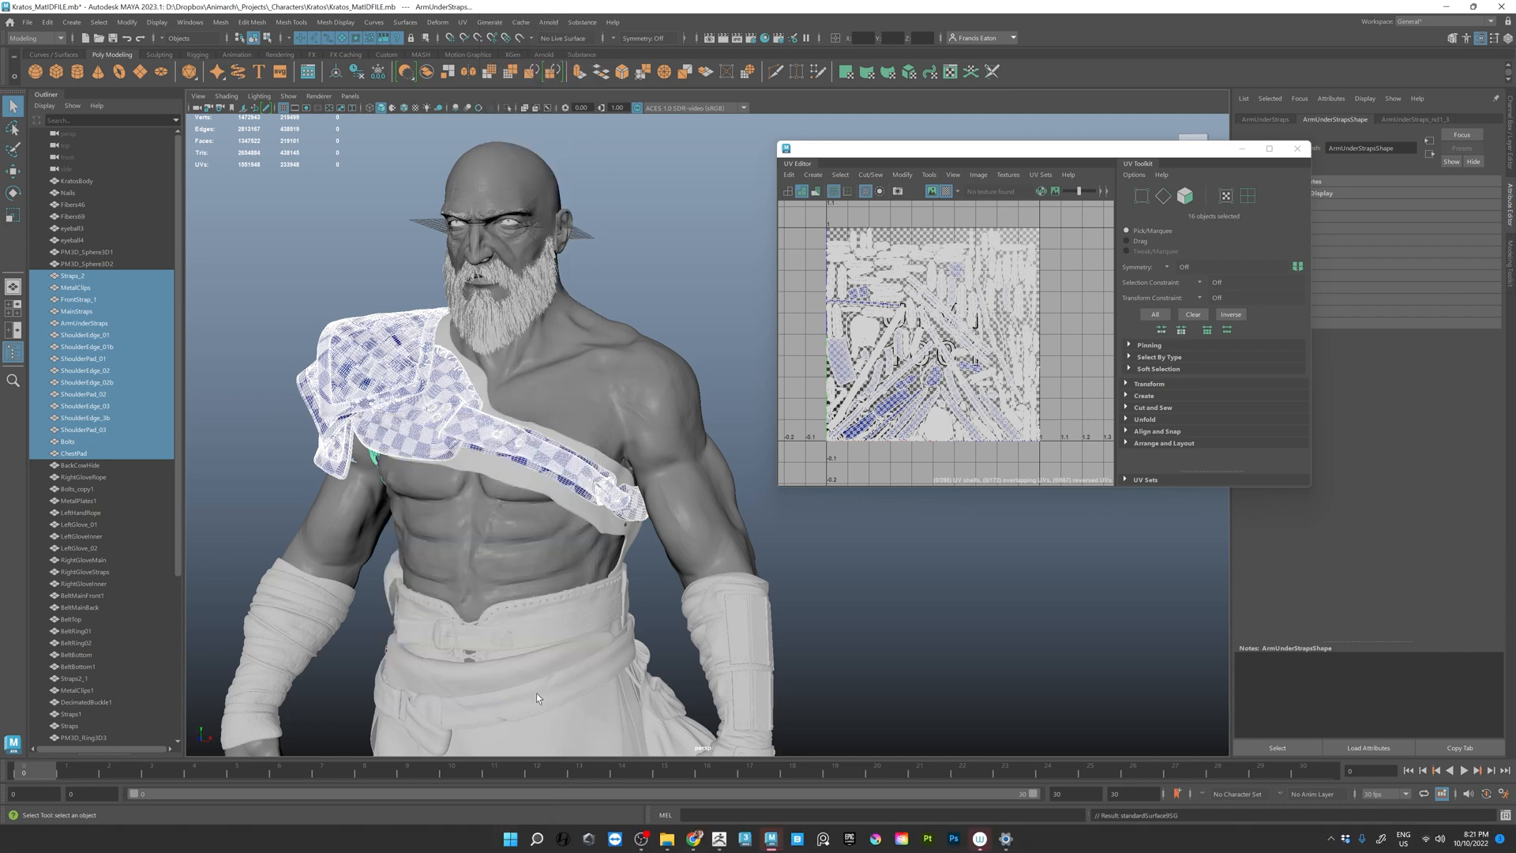
{"action": "left_click", "coordinate": [650, 271]}
- Select all left glove pieces, including LeftGlove_01, LeftGlove_02, LeftGloveInner, LeftHandRope, MetalPlates1 and Bolts_copy1
{"action": "left_click_drag", "start_coordinate": [414, 417], "coordinate": [475, 338], "text": "alt"}
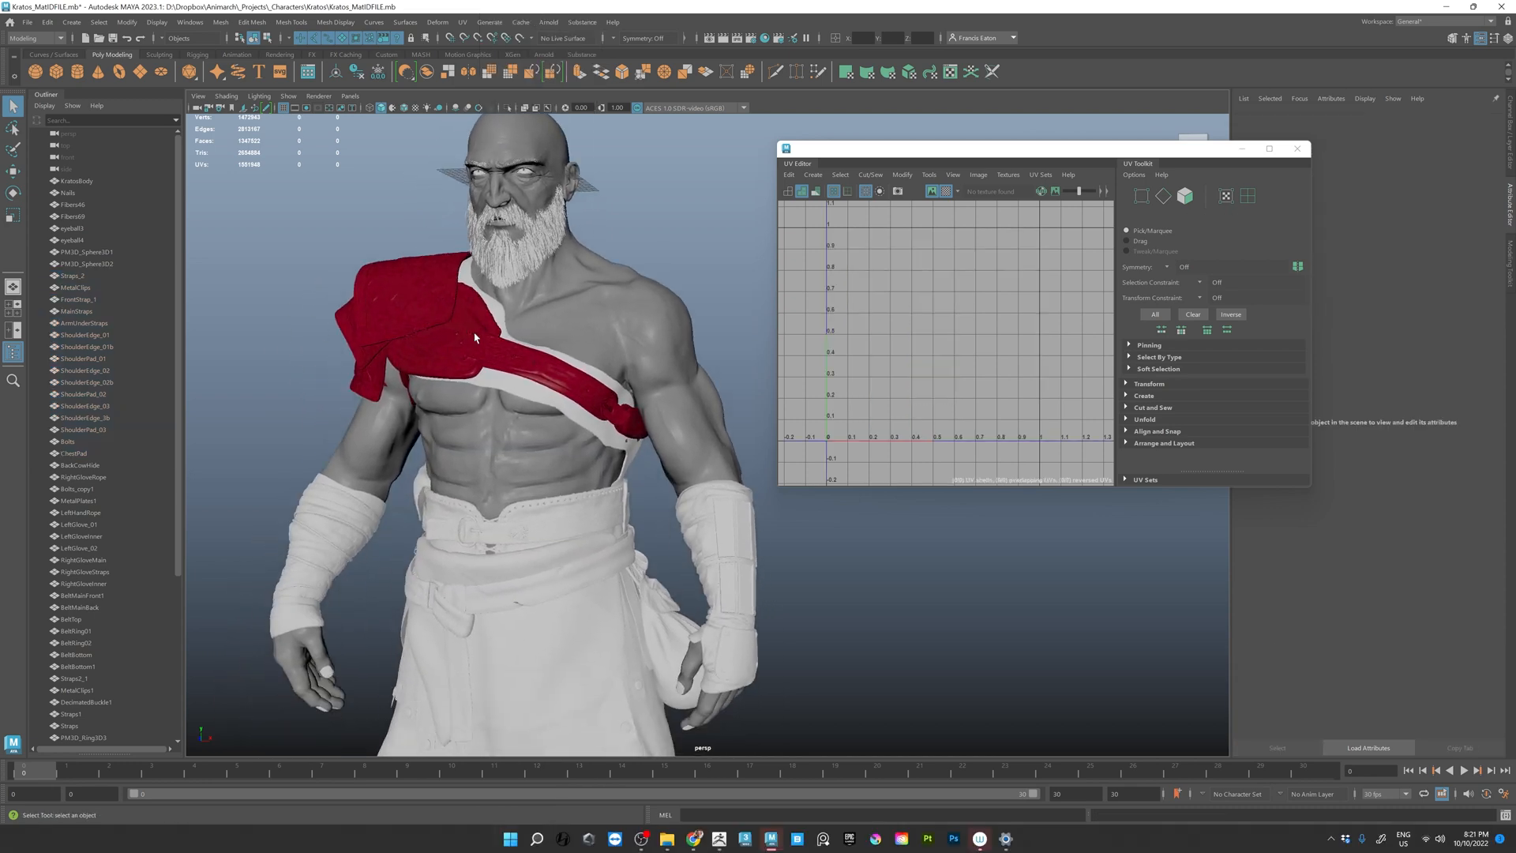
{"action": "left_click", "coordinate": [700, 502]}
{"action": "left_click", "coordinate": [684, 508], "text": "shift"}
{"action": "left_click", "coordinate": [699, 487], "text": "shift"}
{"action": "left_click", "coordinate": [731, 513], "text": "shift"}
{"action": "scroll", "coordinate": [734, 521], "scroll_direction": "up", "scroll_amount": 4}
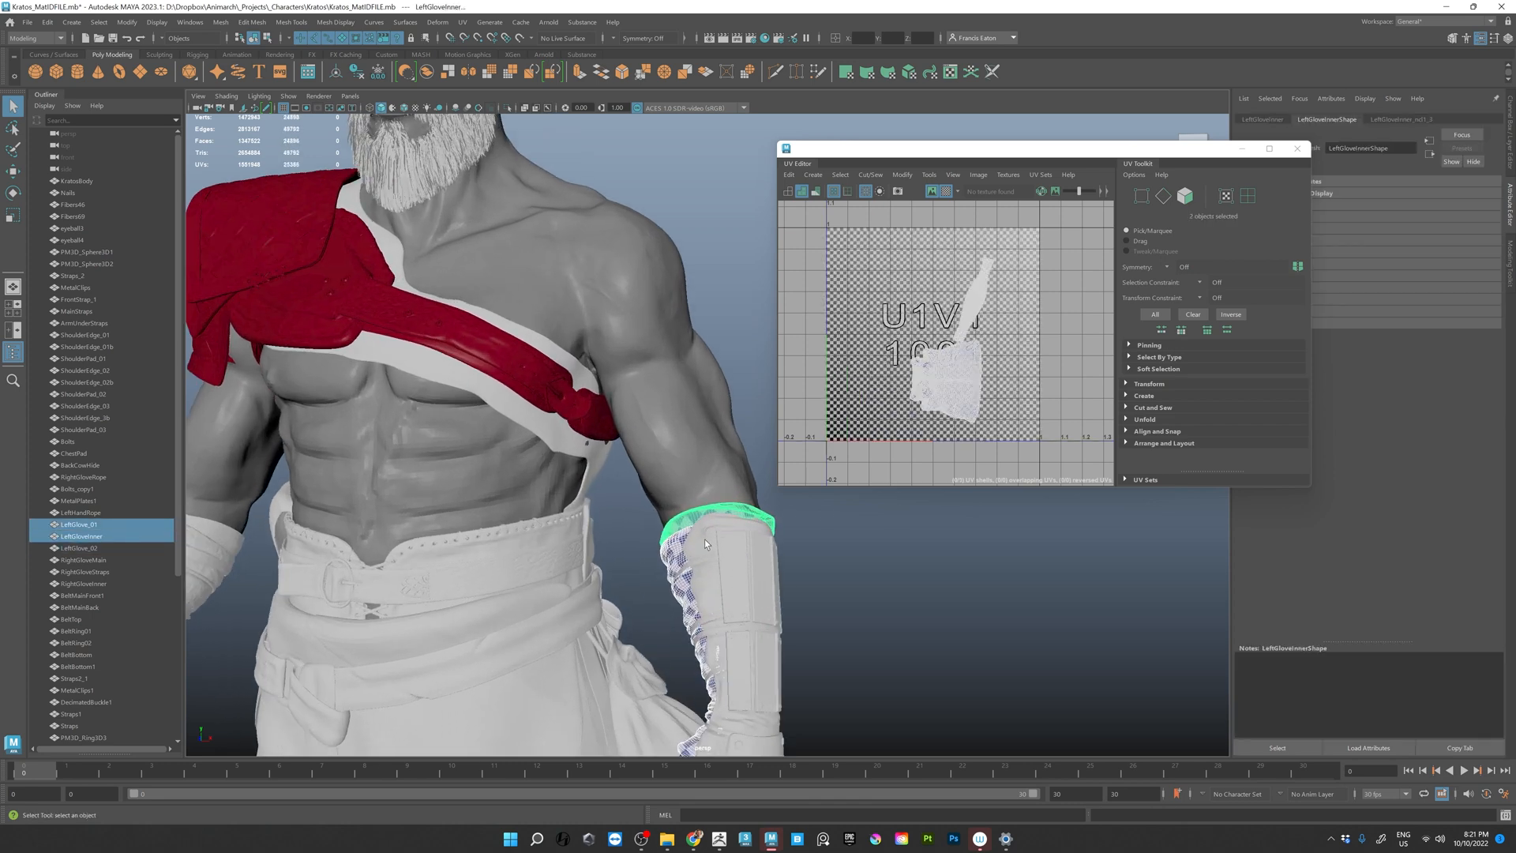
{"action": "left_click", "coordinate": [705, 543], "text": "shift"}
{"action": "left_click", "coordinate": [765, 559], "text": "shift"}
{"action": "left_click", "coordinate": [722, 536], "text": "shift"}
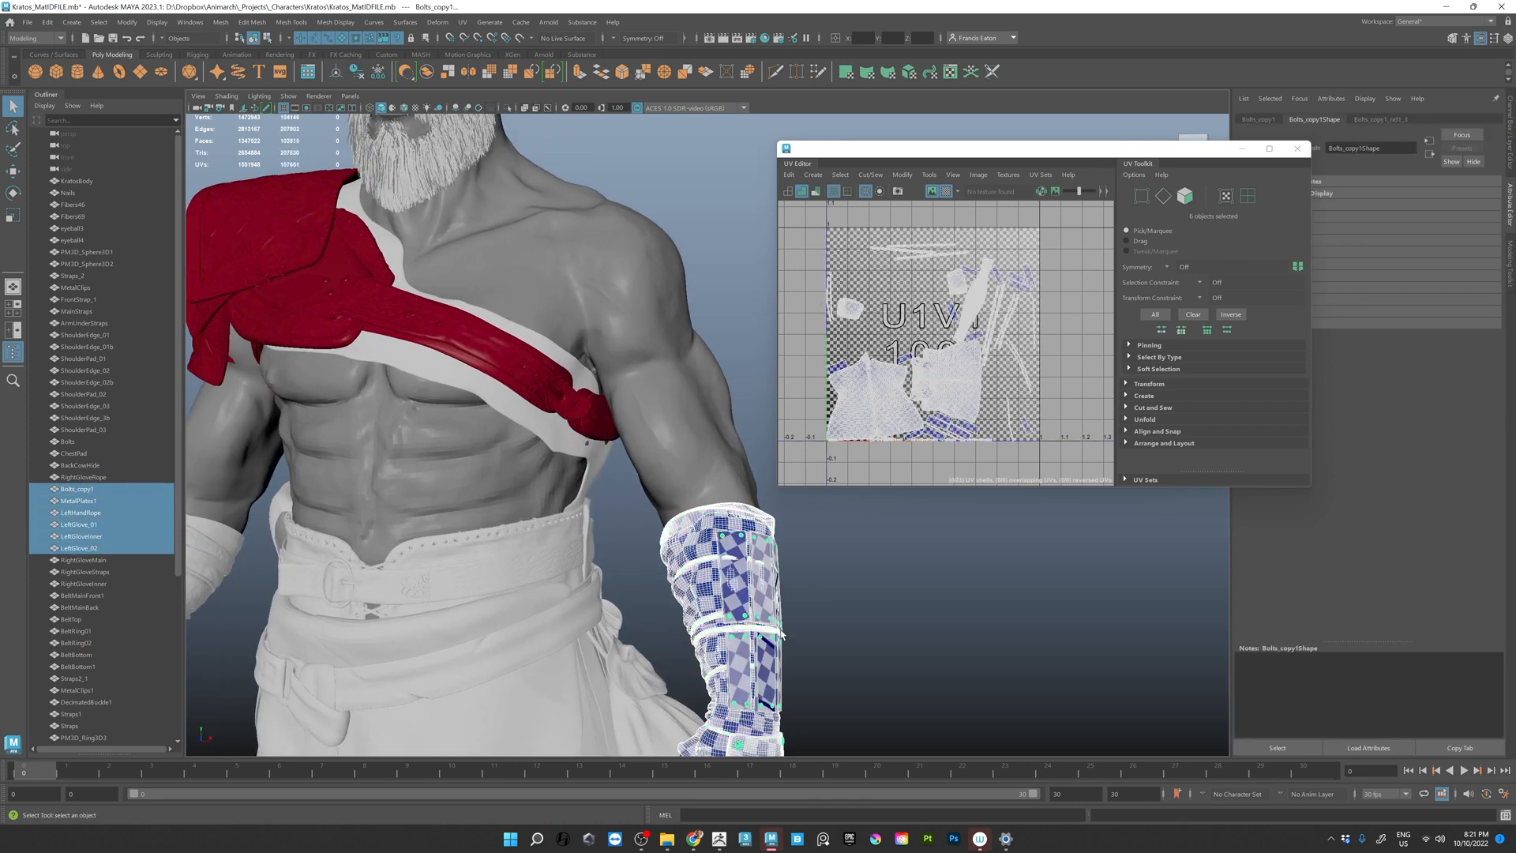
- Add the right glove's main, straps, rope and inner pieces to the selection and assign the existing Gloves material to both gloves
{"action": "middle_click_drag", "start_coordinate": [395, 663], "coordinate": [636, 508], "text": "alt"}
{"action": "left_click", "coordinate": [320, 505], "text": "shift"}
{"action": "left_click", "coordinate": [312, 487], "text": "shift"}
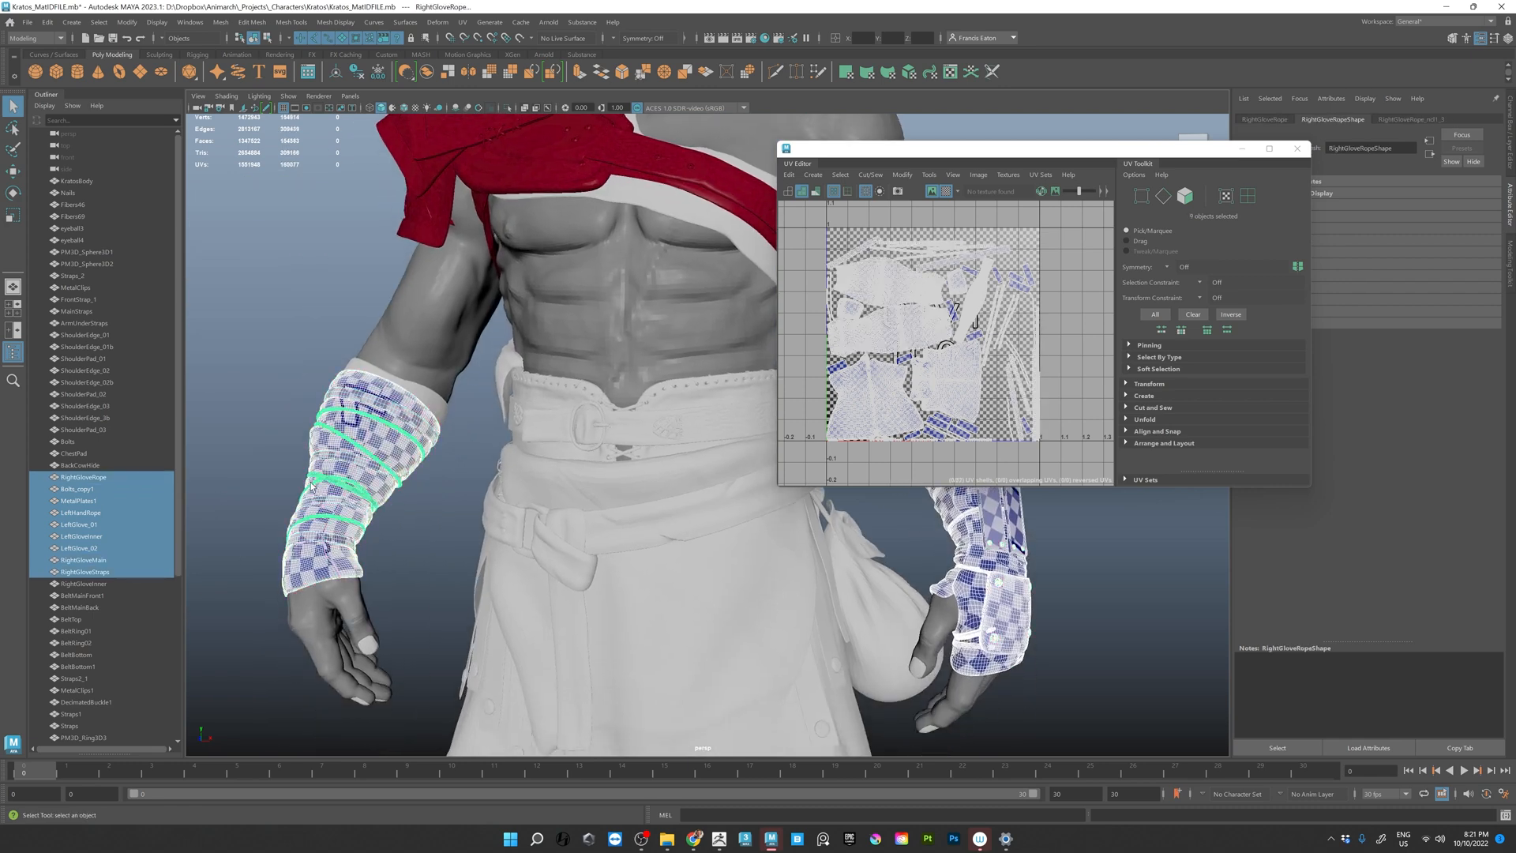
{"action": "left_click", "coordinate": [431, 400], "text": "shift"}
{"action": "middle_click_drag", "start_coordinate": [460, 497], "coordinate": [292, 475], "text": "alt"}
{"action": "left_click_drag", "start_coordinate": [293, 475], "coordinate": [231, 482], "text": "alt"}
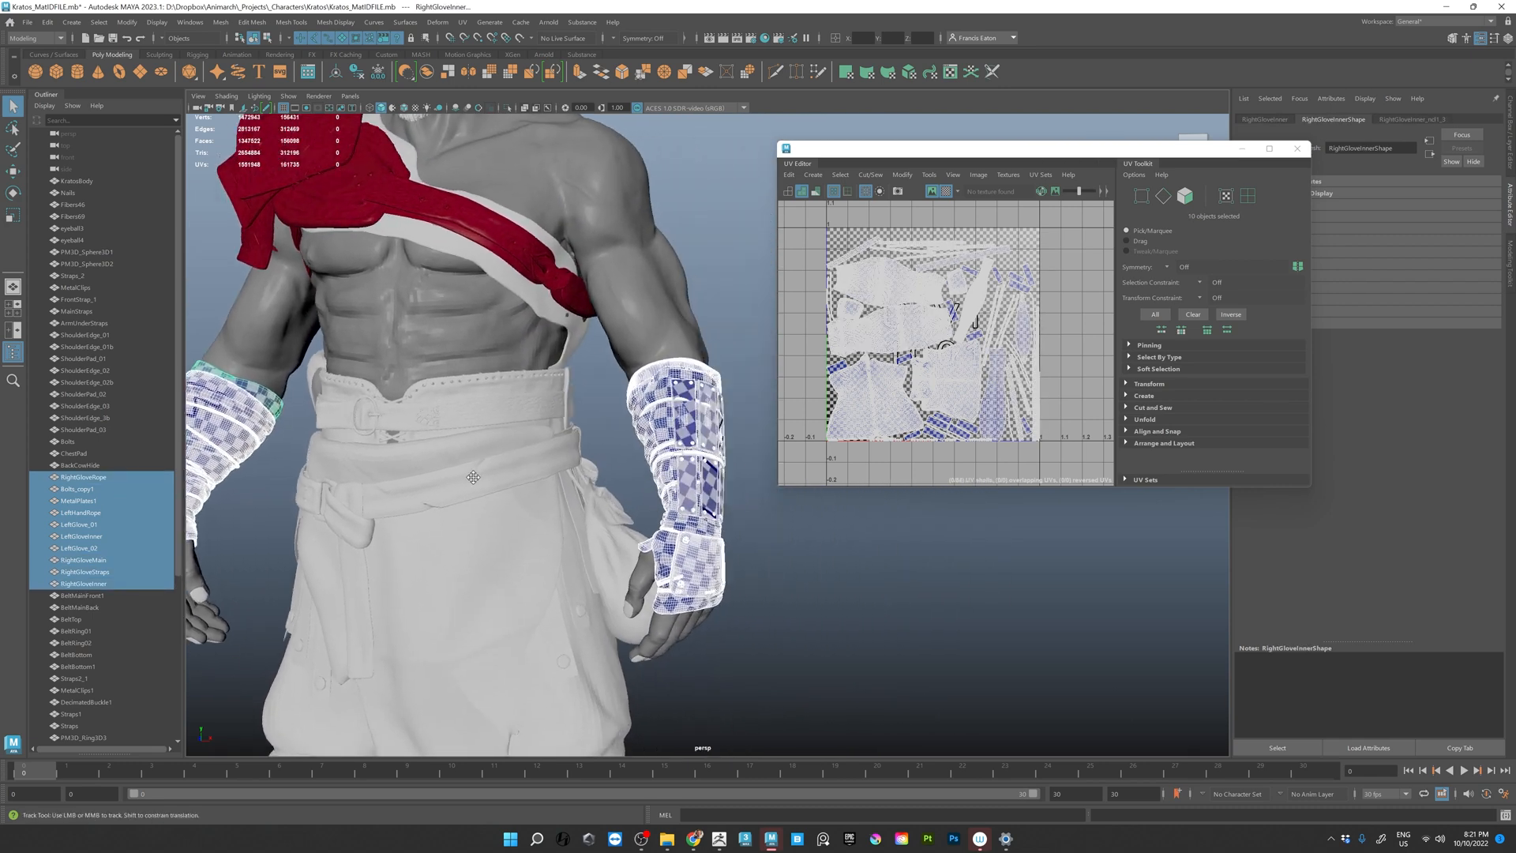
{"action": "middle_click_drag", "start_coordinate": [675, 447], "coordinate": [687, 476], "text": "alt"}
{"action": "right_click_drag", "start_coordinate": [688, 477], "coordinate": [709, 772]}
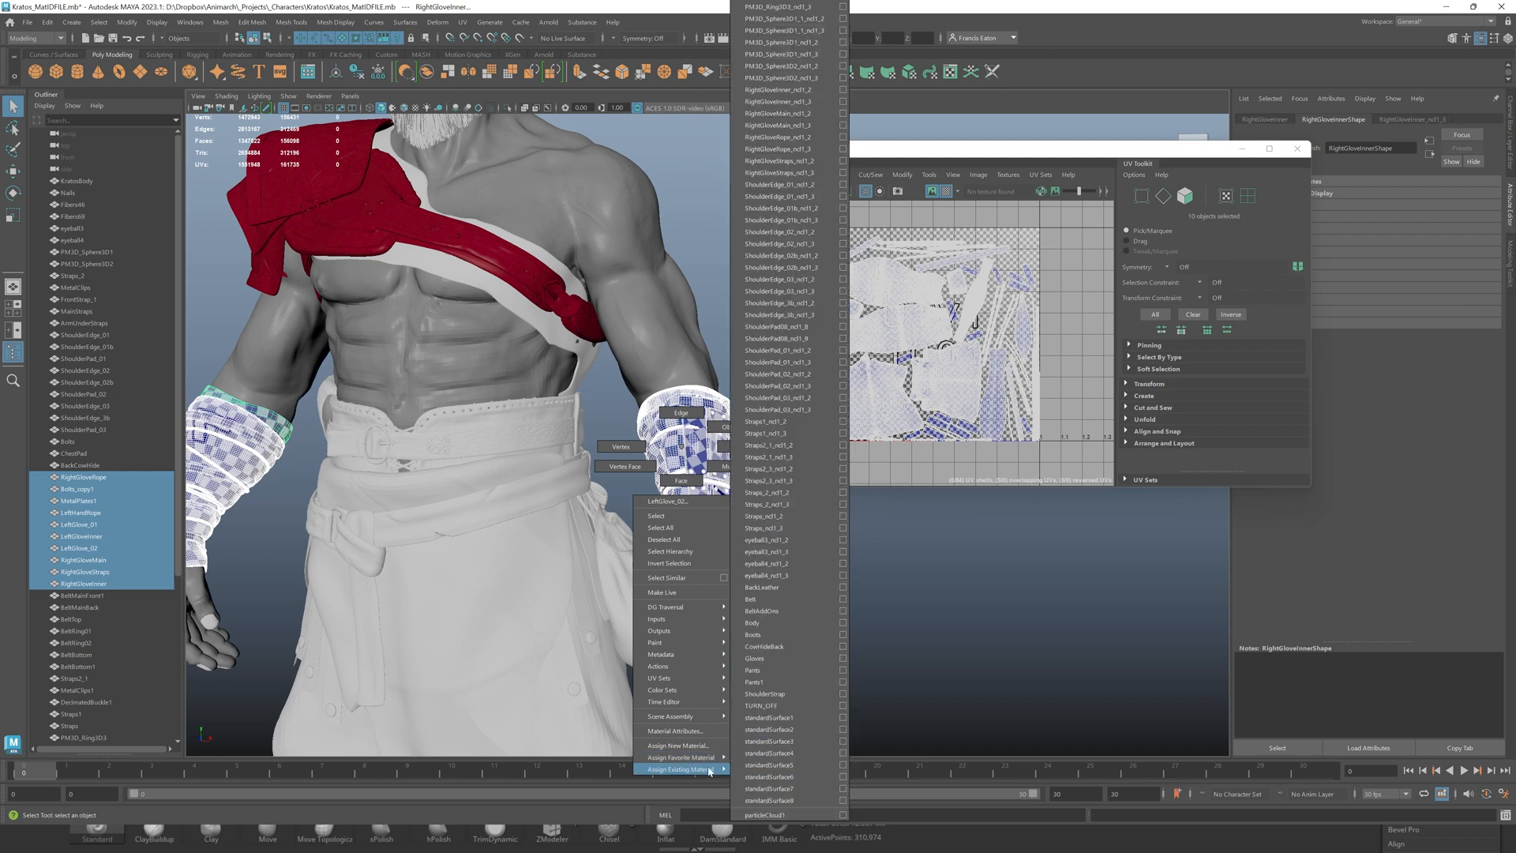
{"action": "right_click_drag", "start_coordinate": [750, 660], "coordinate": [751, 659]}
{"action": "left_click", "coordinate": [782, 630]}
- Select both boots with their leg wraps and knee bands and assign the existing Boots material to them
{"action": "left_click_drag", "start_coordinate": [379, 548], "coordinate": [473, 545], "text": "alt"}
{"action": "right_click_drag", "start_coordinate": [474, 544], "coordinate": [454, 517], "text": "alt"}
{"action": "left_click_drag", "start_coordinate": [521, 505], "coordinate": [482, 498], "text": "alt"}
{"action": "middle_click_drag", "start_coordinate": [513, 497], "coordinate": [491, 272], "text": "alt"}
{"action": "right_click_drag", "start_coordinate": [711, 569], "coordinate": [655, 526], "text": "alt"}
{"action": "left_click_drag", "start_coordinate": [742, 709], "coordinate": [276, 496]}
{"action": "left_click", "coordinate": [441, 383], "text": "shift"}
{"action": "right_click_drag", "start_coordinate": [426, 415], "coordinate": [517, 704]}
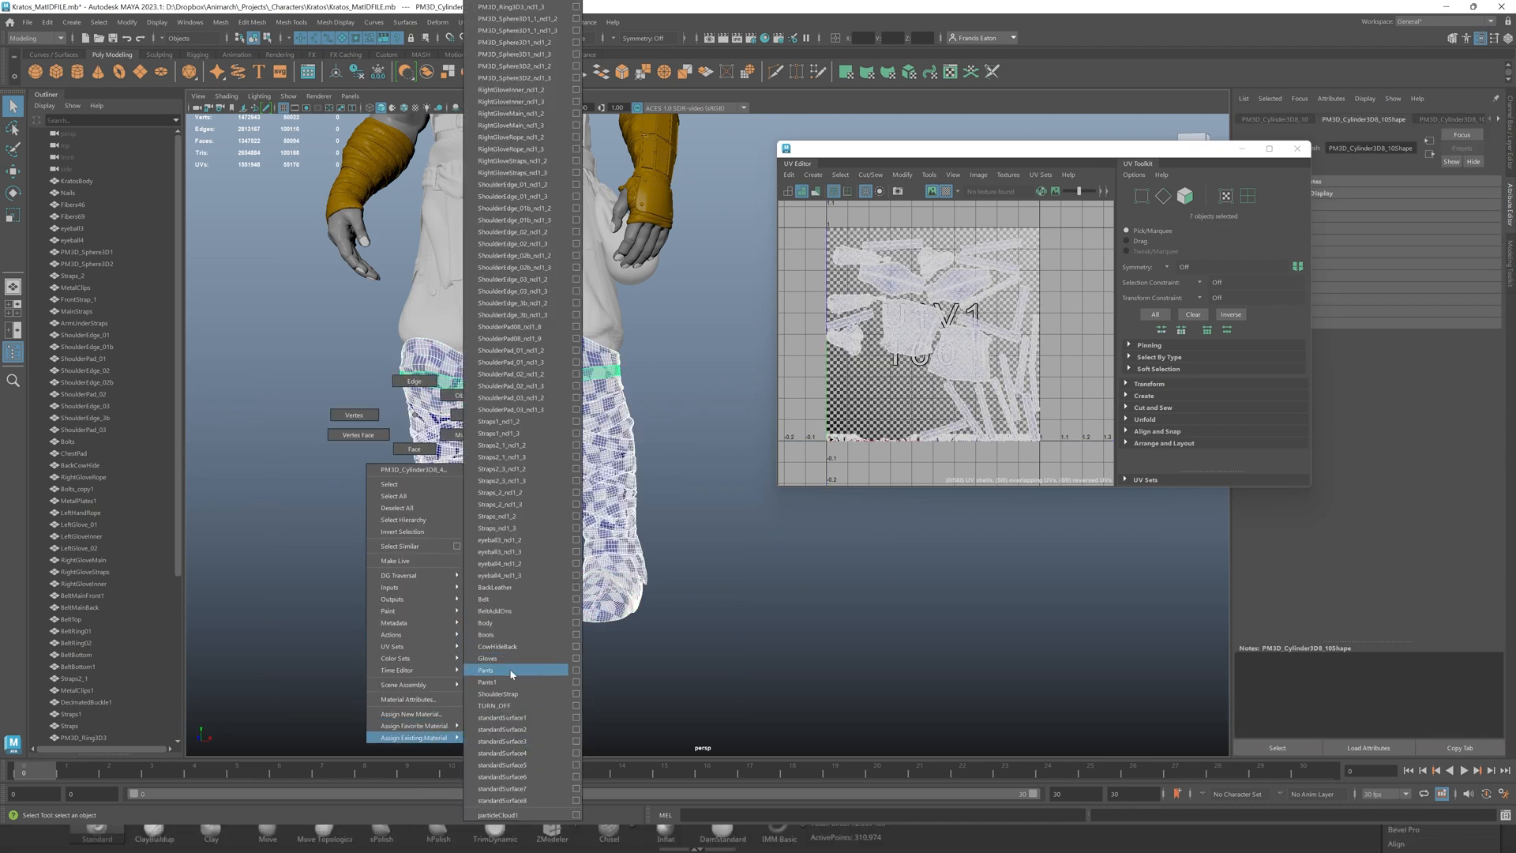
{"action": "right_click_drag", "start_coordinate": [513, 635], "coordinate": [512, 635]}
{"action": "left_click", "coordinate": [504, 636]}
- Assign the existing Pants material to the trousers mesh and clear the selection
{"action": "middle_click_drag", "start_coordinate": [506, 468], "coordinate": [517, 649], "text": "alt"}
{"action": "left_click", "coordinate": [619, 492]}
{"action": "right_click_drag", "start_coordinate": [619, 493], "coordinate": [652, 815]}
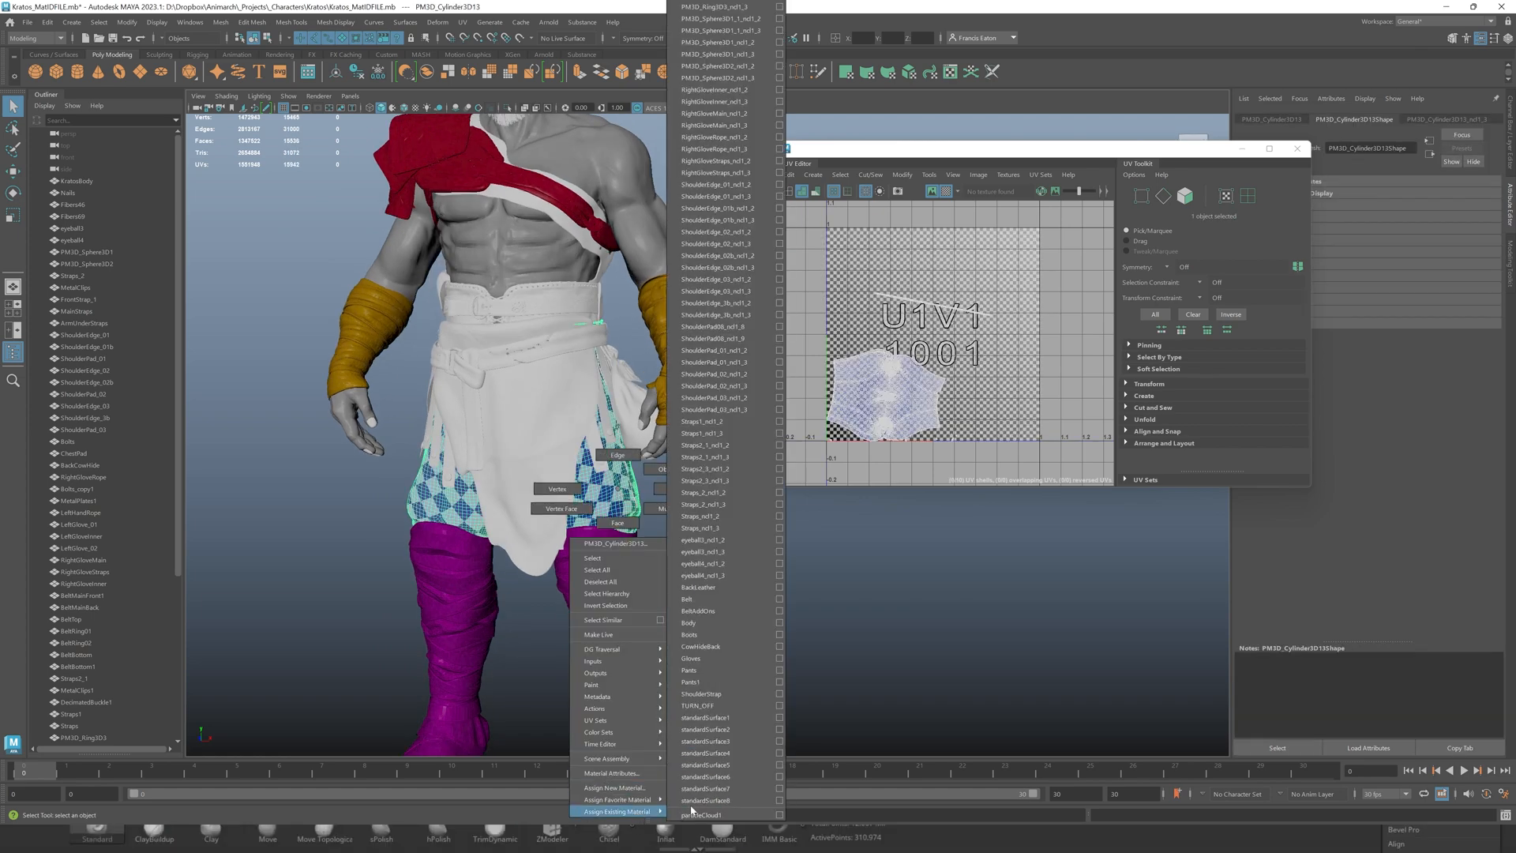
{"action": "right_click_drag", "start_coordinate": [695, 674], "coordinate": [696, 673]}
{"action": "left_click_drag", "start_coordinate": [545, 509], "coordinate": [560, 508], "text": "alt"}
{"action": "left_click", "coordinate": [714, 613]}
- Hide the boots, knee bands and trousers to check for leftover pieces, and undo the hiding
{"action": "middle_click_drag", "start_coordinate": [710, 614], "coordinate": [666, 527], "text": "alt"}
{"action": "left_click_drag", "start_coordinate": [696, 657], "coordinate": [574, 428]}
{"action": "left_click_drag", "start_coordinate": [714, 728], "coordinate": [274, 519]}
{"action": "left_click", "coordinate": [393, 460], "text": "shift"}
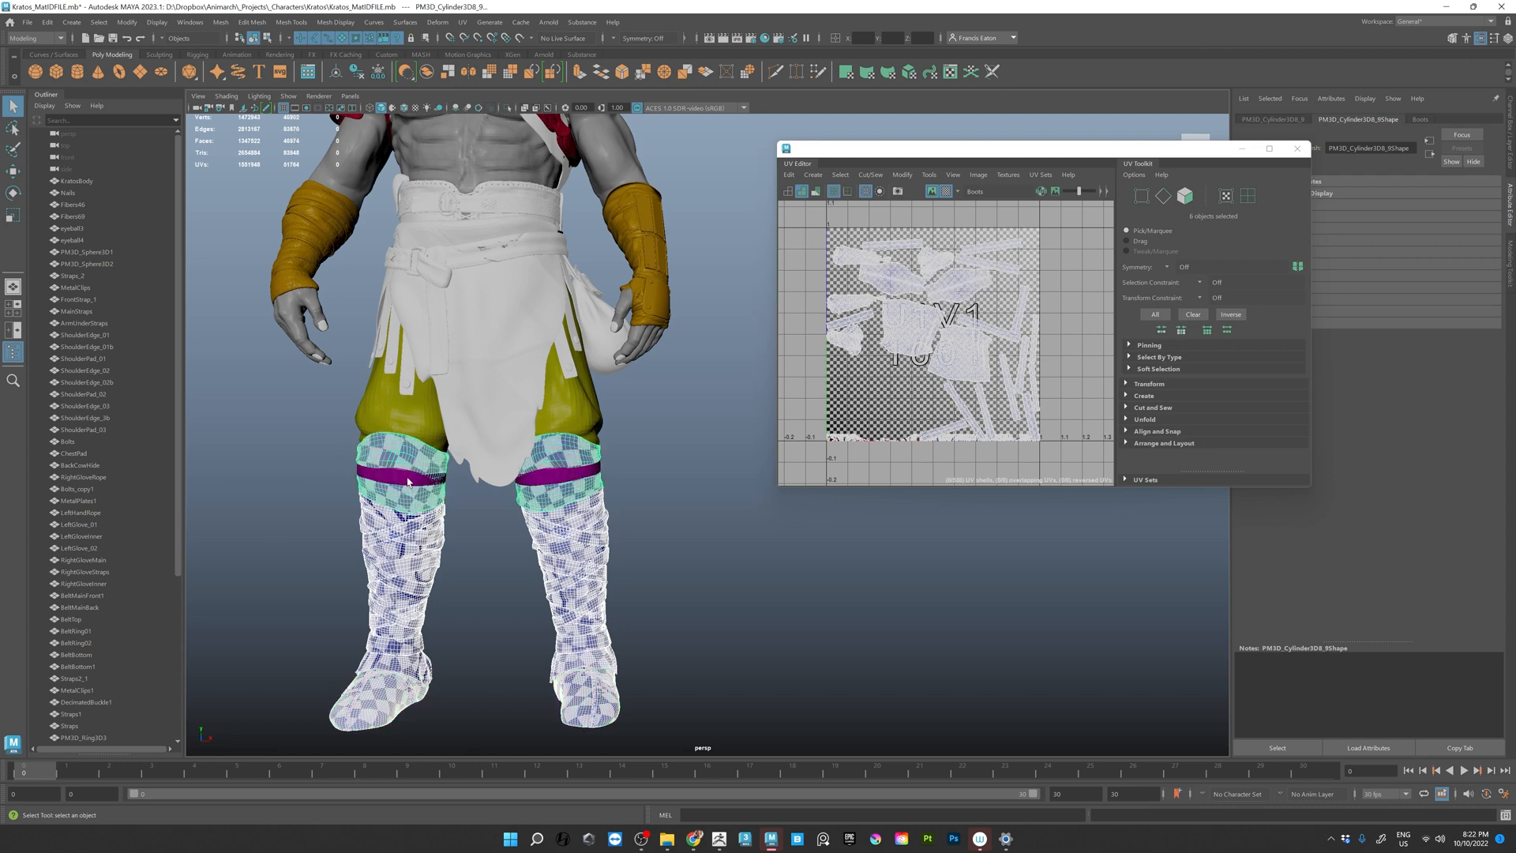
{"action": "left_click", "coordinate": [408, 476], "text": "shift"}
{"action": "left_click", "coordinate": [555, 427], "text": "shift"}
{"action": "key", "text": "ctrl+h"}
{"action": "left_click_drag", "start_coordinate": [645, 513], "coordinate": [394, 531], "text": "alt"}
{"action": "key", "text": "ctrl+z"}
- Assign the existing Boots material to the remaining strap stitching at the back of the legs
{"action": "middle_click_drag", "start_coordinate": [468, 481], "coordinate": [515, 466], "text": "alt"}
{"action": "right_click_drag", "start_coordinate": [515, 466], "coordinate": [584, 476], "text": "alt"}
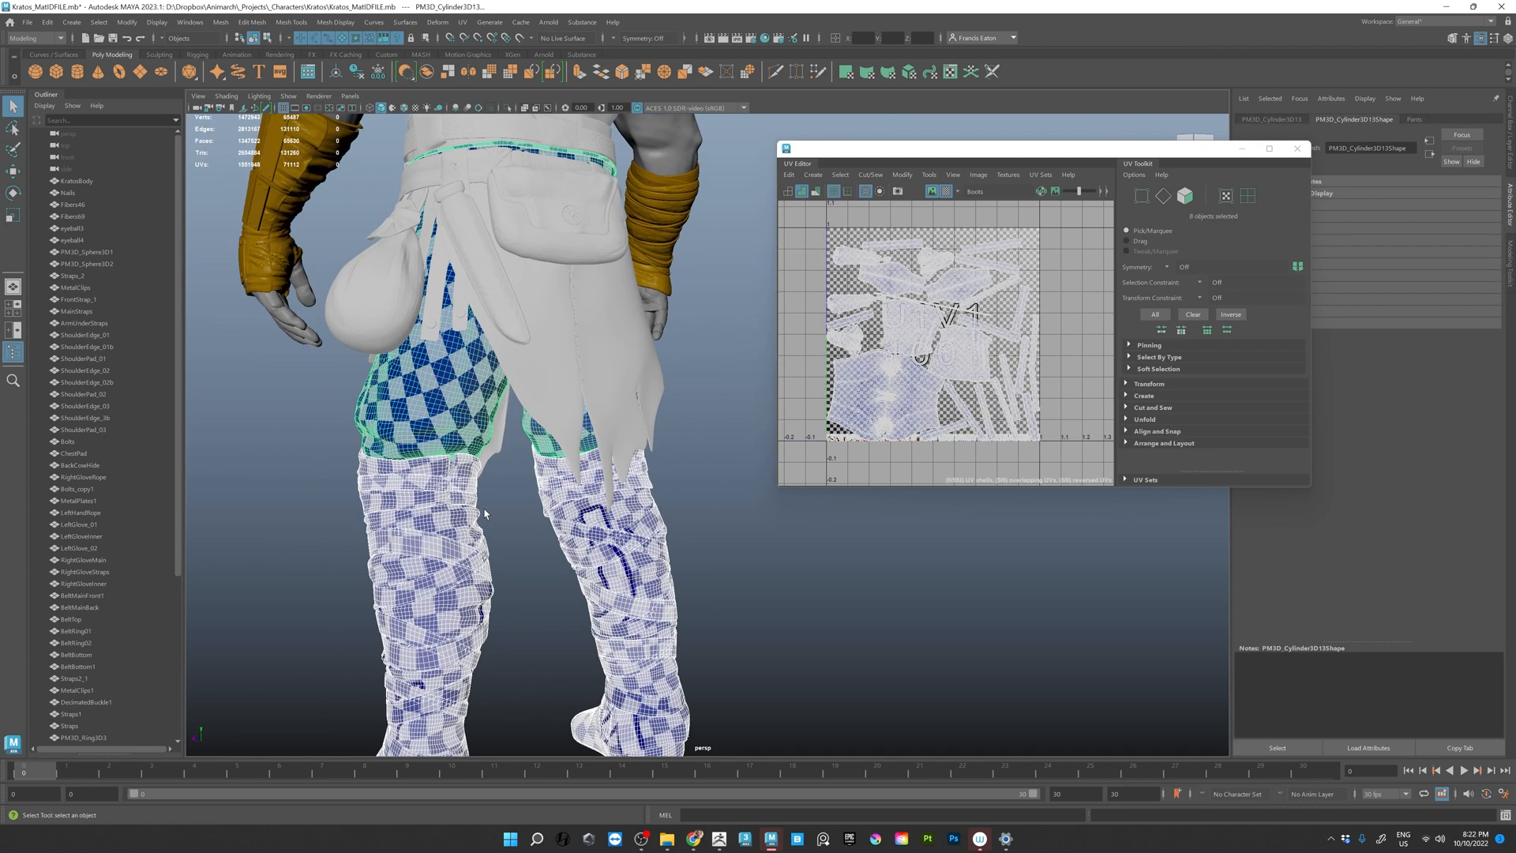
{"action": "left_click", "coordinate": [553, 513]}
{"action": "right_click_drag", "start_coordinate": [332, 466], "coordinate": [382, 467], "text": "alt"}
{"action": "left_click_drag", "start_coordinate": [383, 467], "coordinate": [373, 472], "text": "alt"}
{"action": "left_click", "coordinate": [361, 476]}
{"action": "right_click_drag", "start_coordinate": [341, 494], "coordinate": [423, 814]}
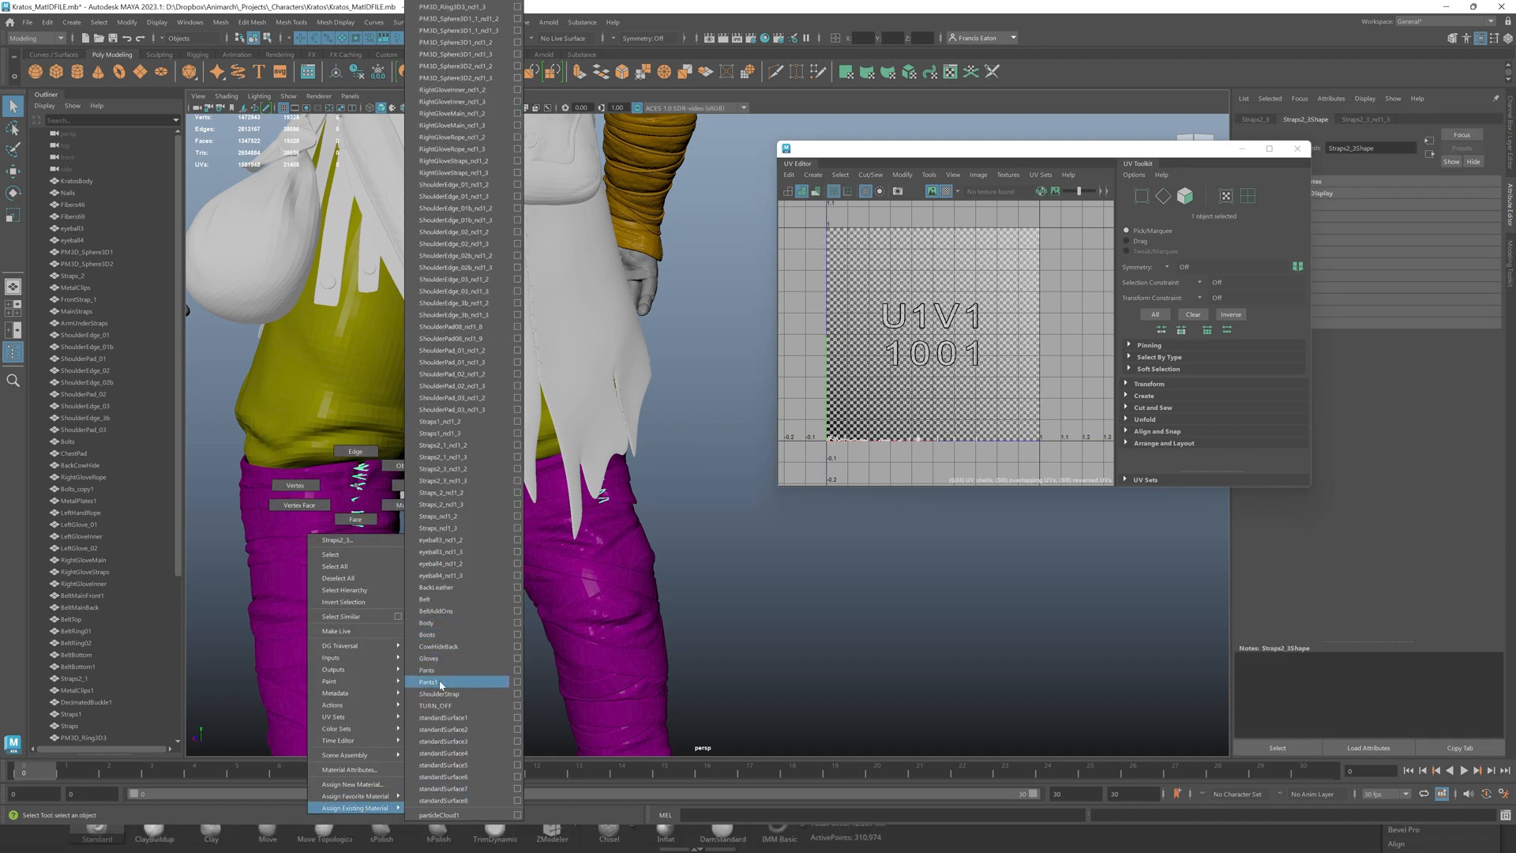
{"action": "right_click_drag", "start_coordinate": [440, 649], "coordinate": [438, 635]}
{"action": "left_click", "coordinate": [482, 545]}
- Hide the boots with their leg wraps and the trousers
{"action": "left_click_drag", "start_coordinate": [474, 545], "coordinate": [495, 548], "text": "alt"}
{"action": "right_click_drag", "start_coordinate": [494, 548], "coordinate": [497, 514], "text": "alt"}
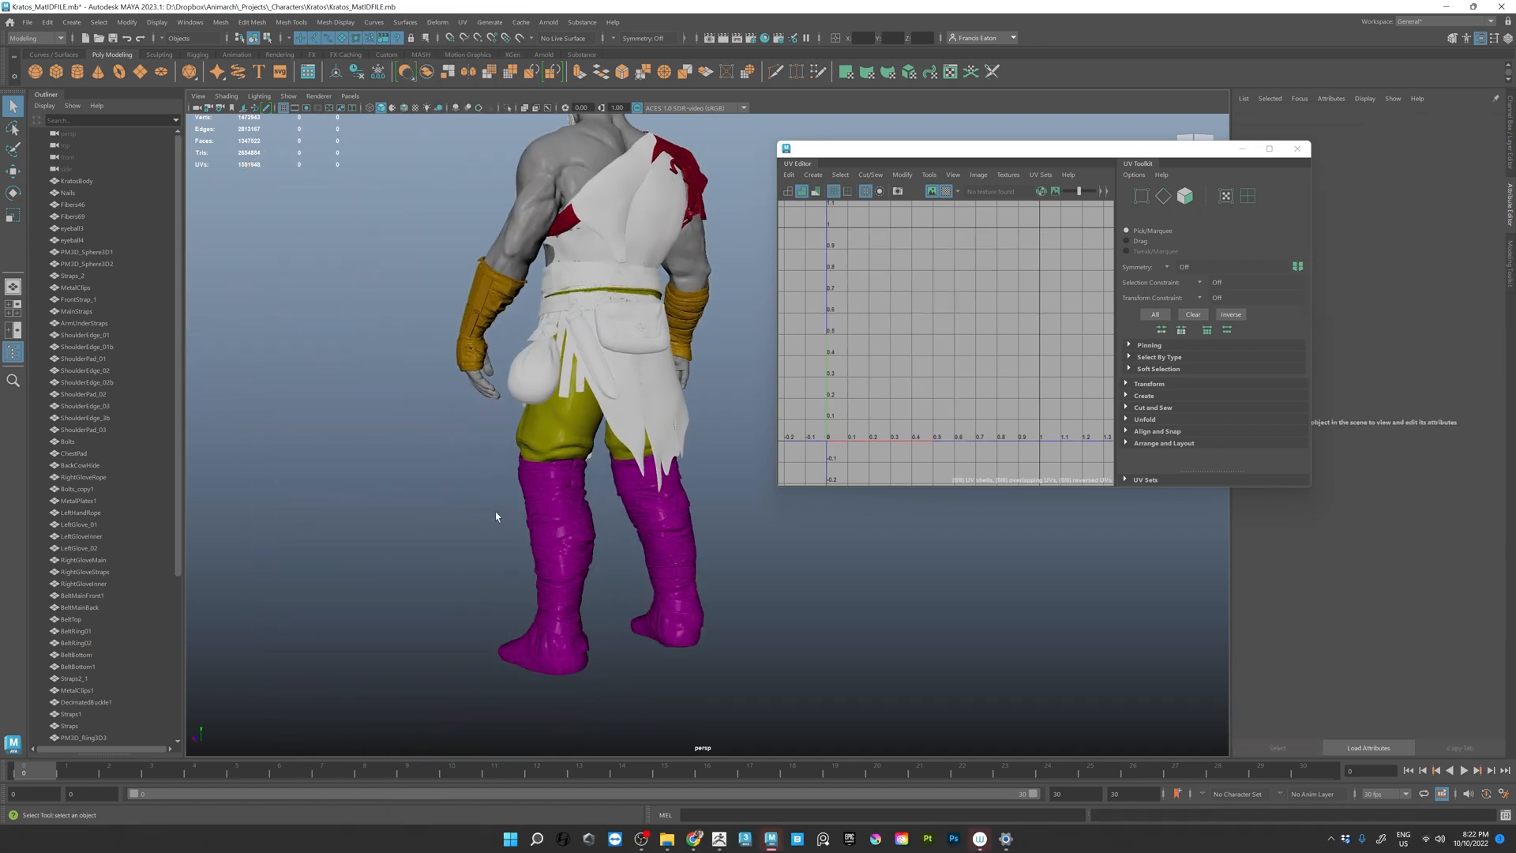
{"action": "left_click_drag", "start_coordinate": [496, 553], "coordinate": [570, 576], "text": "alt"}
{"action": "right_click_drag", "start_coordinate": [570, 575], "coordinate": [264, 534], "text": "alt"}
{"action": "left_click_drag", "start_coordinate": [578, 618], "coordinate": [567, 423]}
{"action": "left_click_drag", "start_coordinate": [505, 506], "coordinate": [531, 470], "text": "alt"}
{"action": "key", "text": "ctrl+h"}
{"action": "left_click", "coordinate": [522, 447]}
{"action": "key", "text": "ctrl+h"}
- Assign the existing BeltAddOns material to the skirt cloths, hanging straps, back pouch with its buckle, side pouch and belt loops
{"action": "right_click_drag", "start_coordinate": [515, 417], "coordinate": [545, 426], "text": "alt"}
{"action": "middle_click_drag", "start_coordinate": [426, 387], "coordinate": [482, 415], "text": "alt"}
{"action": "right_click_drag", "start_coordinate": [481, 416], "coordinate": [537, 407], "text": "alt"}
{"action": "middle_click_drag", "start_coordinate": [537, 407], "coordinate": [602, 368], "text": "alt"}
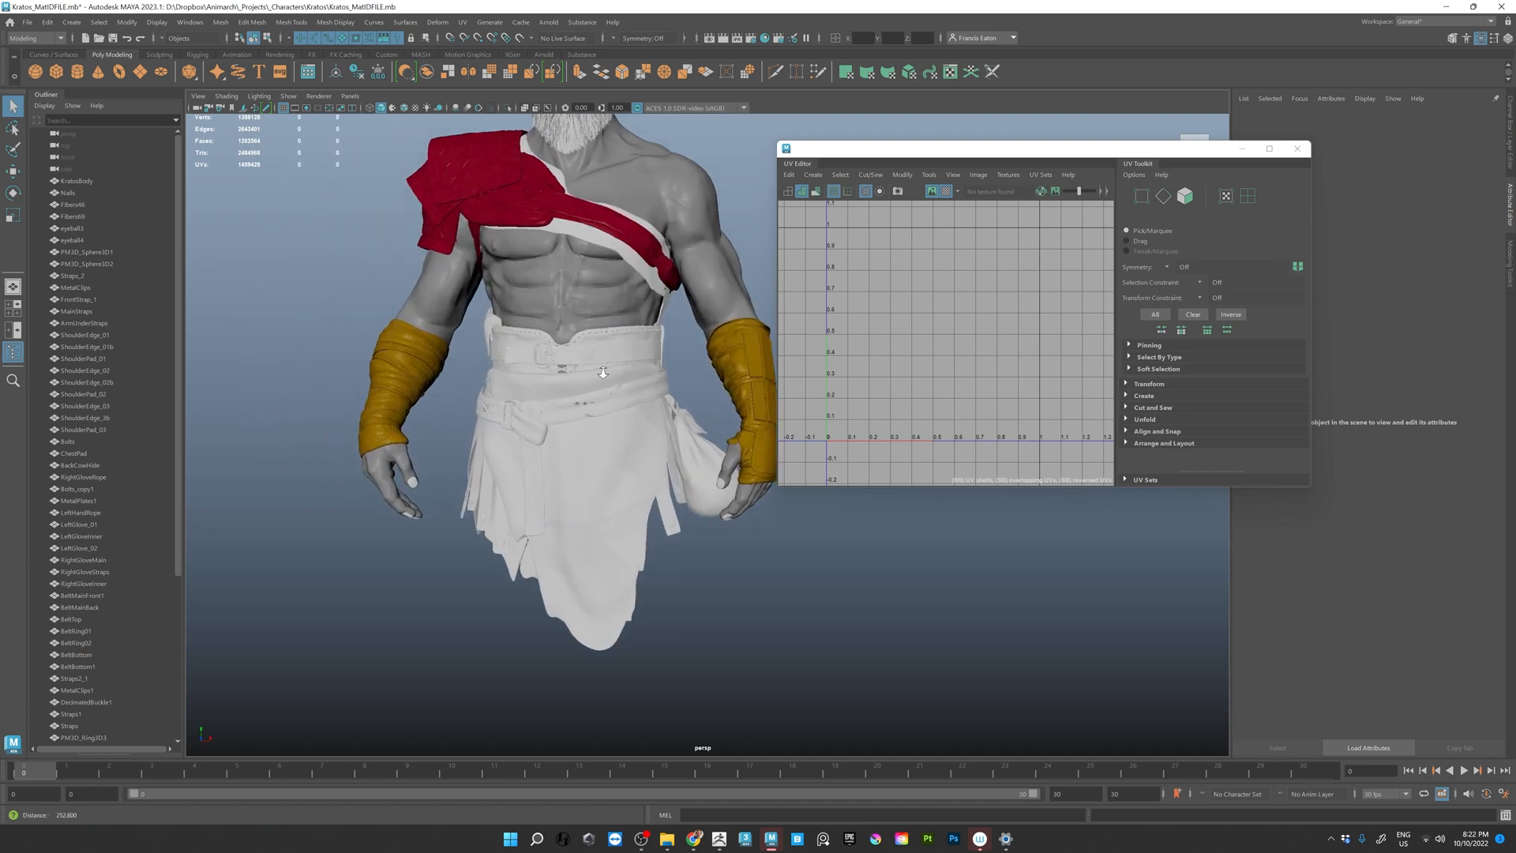
{"action": "right_click_drag", "start_coordinate": [506, 465], "coordinate": [564, 482], "text": "alt"}
{"action": "middle_click_drag", "start_coordinate": [564, 481], "coordinate": [554, 511], "text": "alt"}
{"action": "left_click", "coordinate": [531, 509]}
{"action": "left_click", "coordinate": [412, 622], "text": "shift"}
{"action": "left_click_drag", "start_coordinate": [415, 619], "coordinate": [475, 392], "text": "alt"}
{"action": "left_click", "coordinate": [758, 549], "text": "shift"}
{"action": "left_click", "coordinate": [703, 527], "text": "shift"}
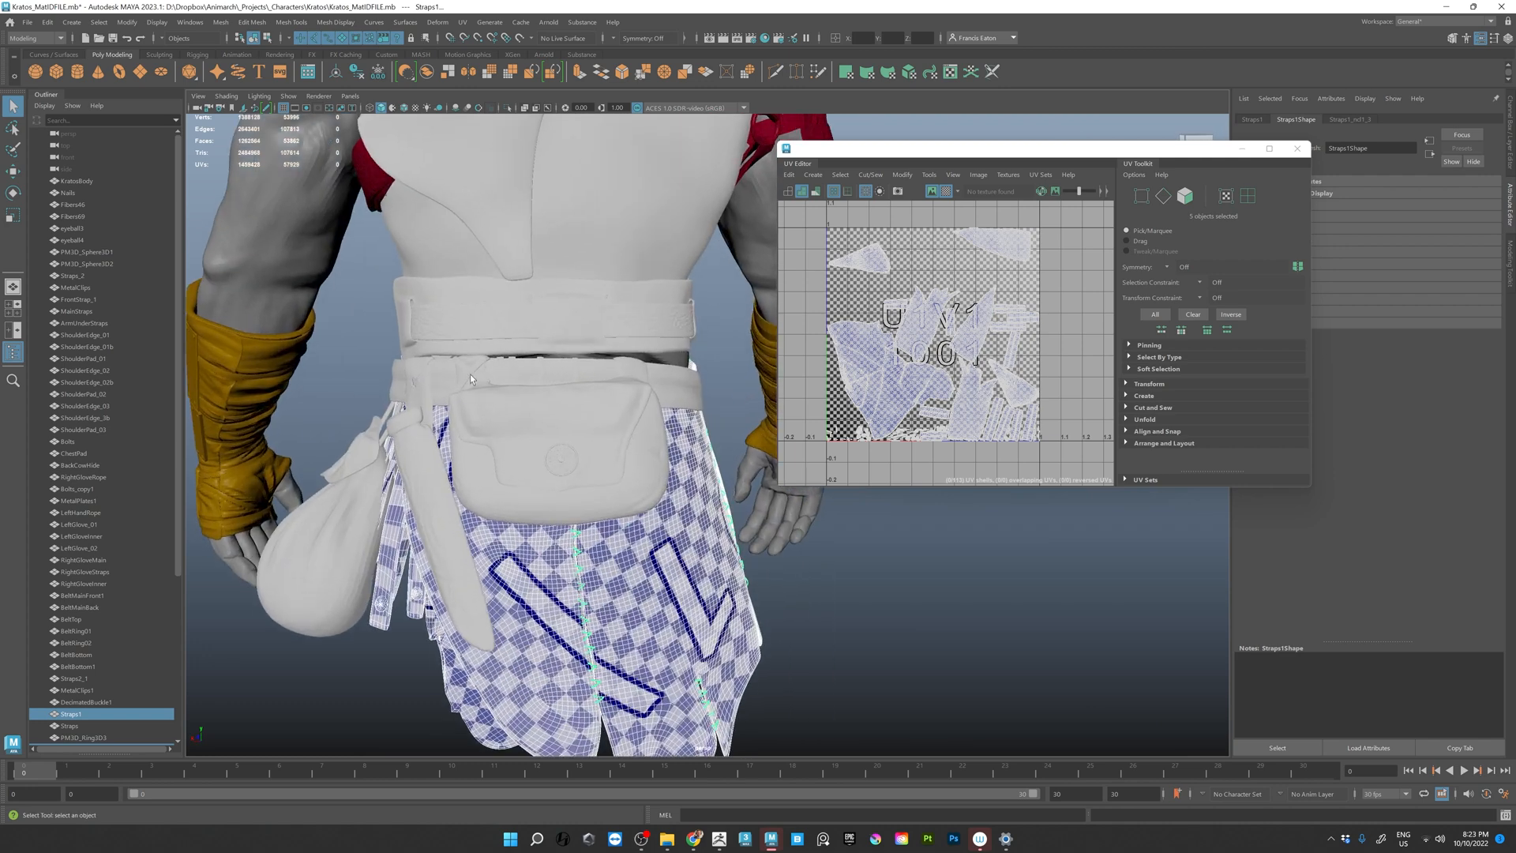
{"action": "left_click", "coordinate": [583, 467], "text": "shift"}
{"action": "left_click", "coordinate": [568, 459], "text": "shift"}
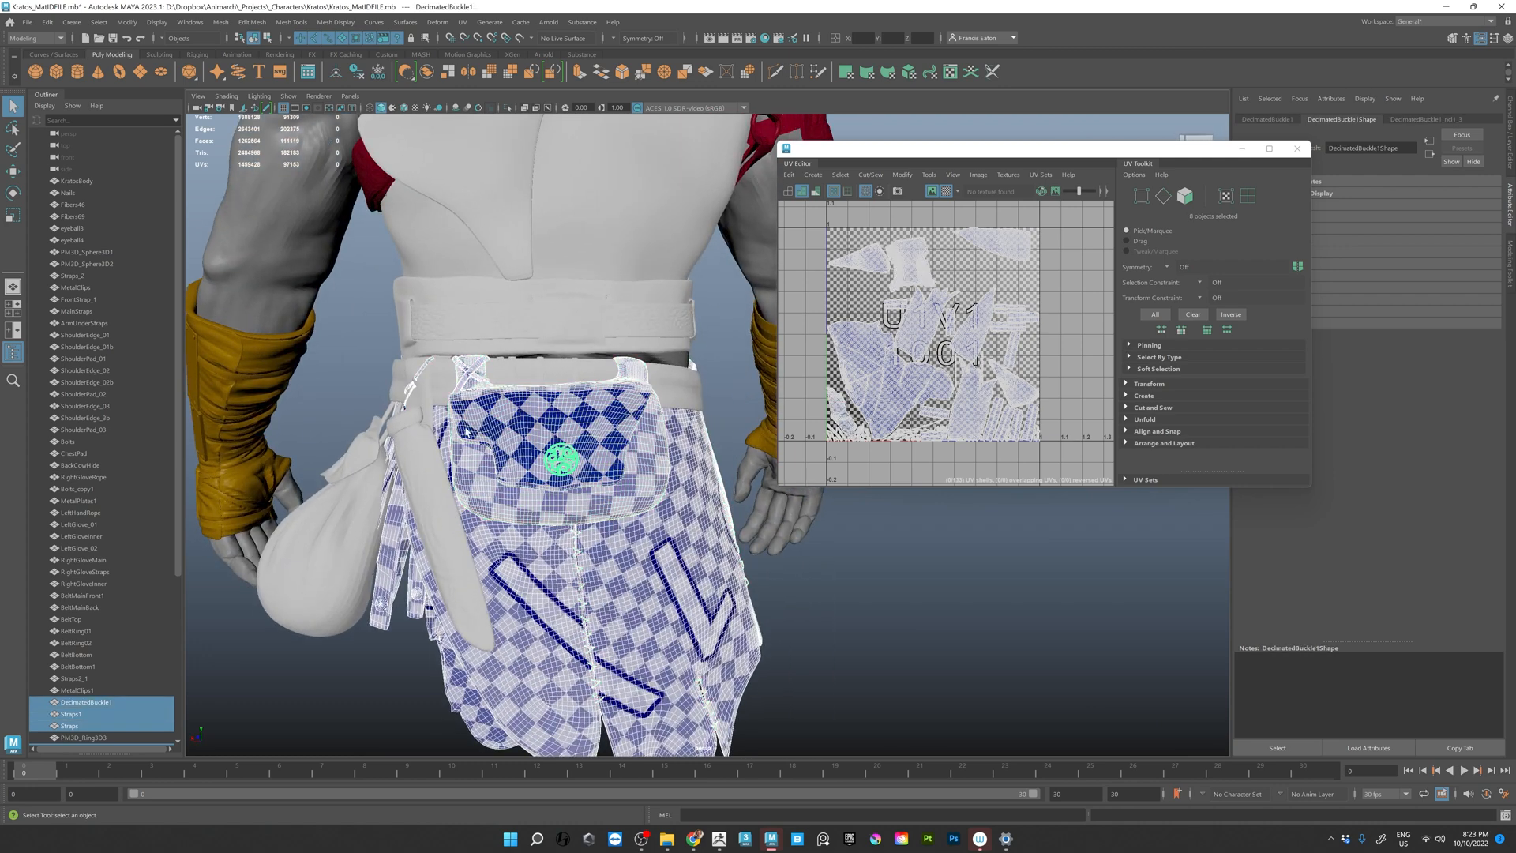
{"action": "left_click", "coordinate": [420, 472], "text": "shift"}
{"action": "left_click", "coordinate": [428, 401], "text": "shift"}
{"action": "left_click", "coordinate": [357, 478], "text": "shift"}
{"action": "left_click", "coordinate": [386, 422], "text": "shift"}
{"action": "left_click_drag", "start_coordinate": [371, 462], "coordinate": [491, 474], "text": "alt"}
{"action": "scroll", "coordinate": [522, 523], "scroll_direction": "down", "scroll_amount": 8}
{"action": "right_click_drag", "start_coordinate": [494, 471], "coordinate": [571, 797]}
{"action": "right_click_drag", "start_coordinate": [603, 660], "coordinate": [600, 612]}
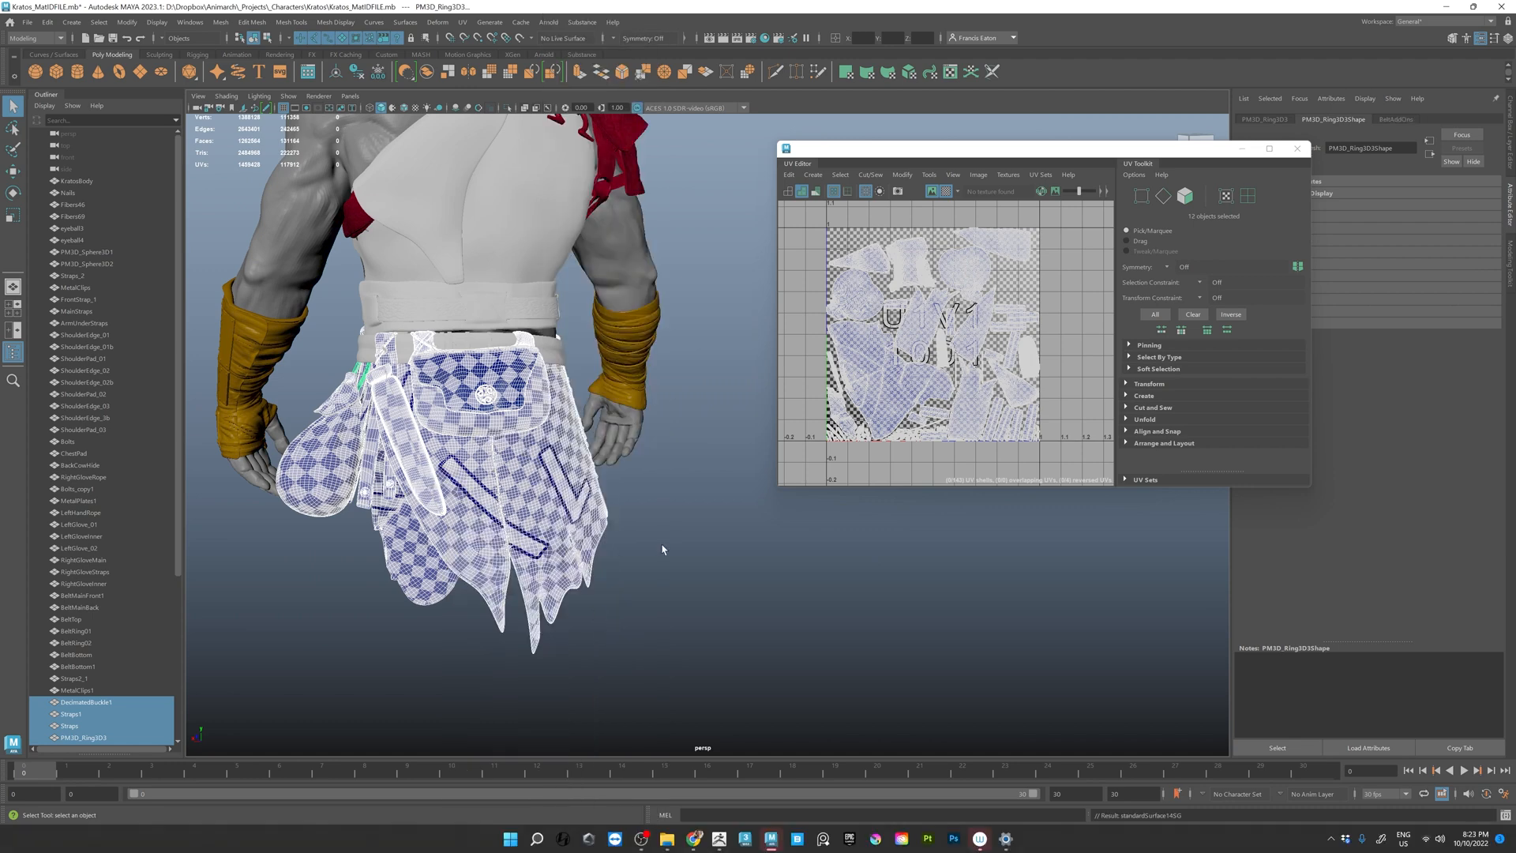
{"action": "left_click_drag", "start_coordinate": [521, 537], "coordinate": [671, 513], "text": "alt"}
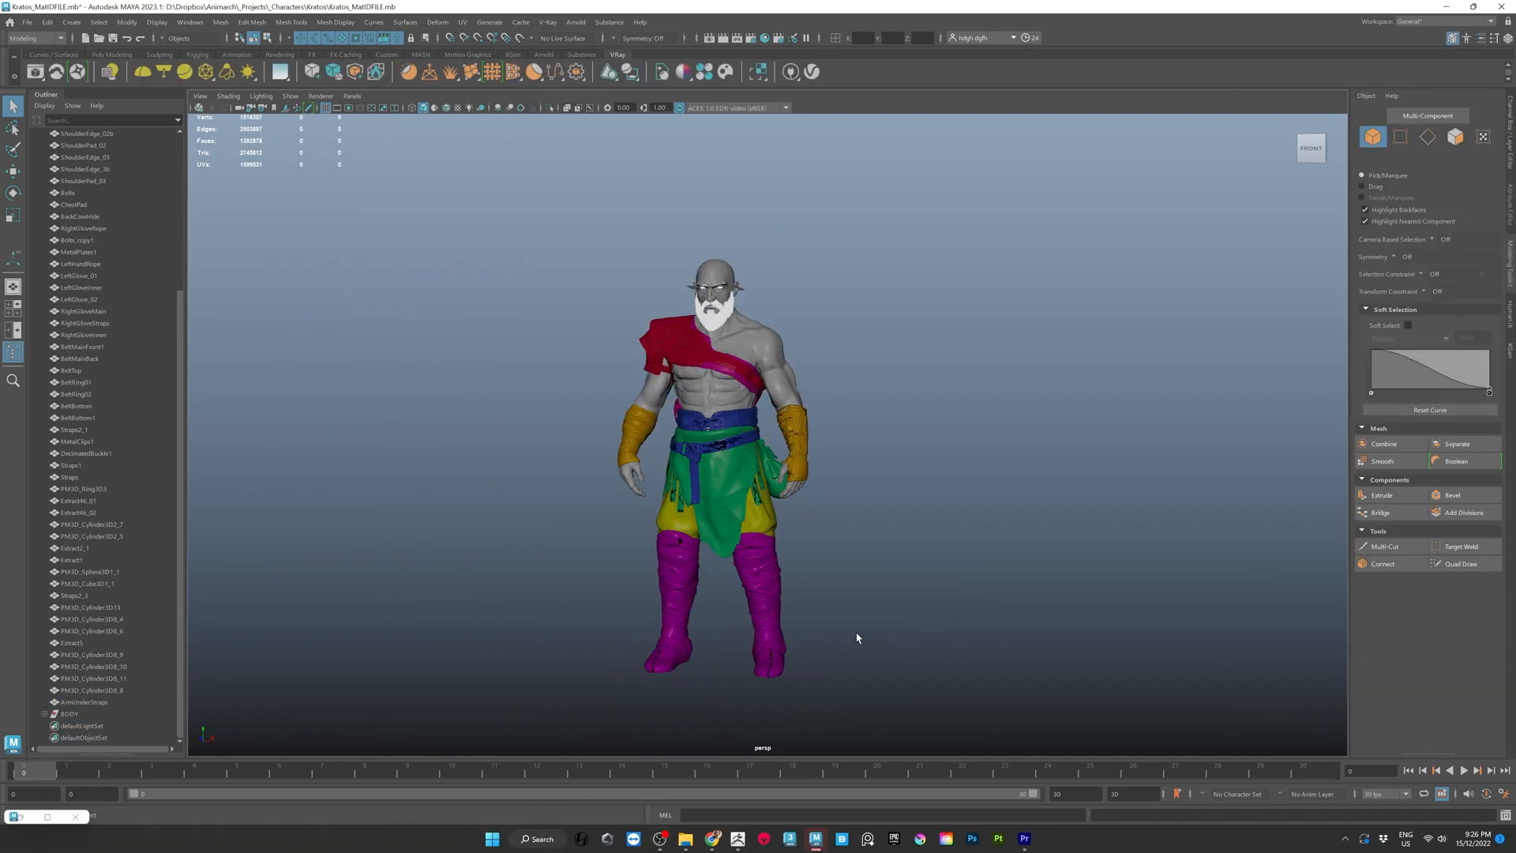
- Group the boots, leg wraps, knee bands and strap stitching, and name the group BOOTS
{"action": "left_click_drag", "start_coordinate": [857, 638], "coordinate": [845, 624], "text": "alt"}
{"action": "left_click_drag", "start_coordinate": [500, 555], "coordinate": [837, 699]}
{"action": "left_click_drag", "start_coordinate": [837, 699], "coordinate": [558, 575]}
{"action": "left_click", "coordinate": [677, 566], "text": "shift"}
{"action": "left_click", "coordinate": [677, 548], "text": "shift"}
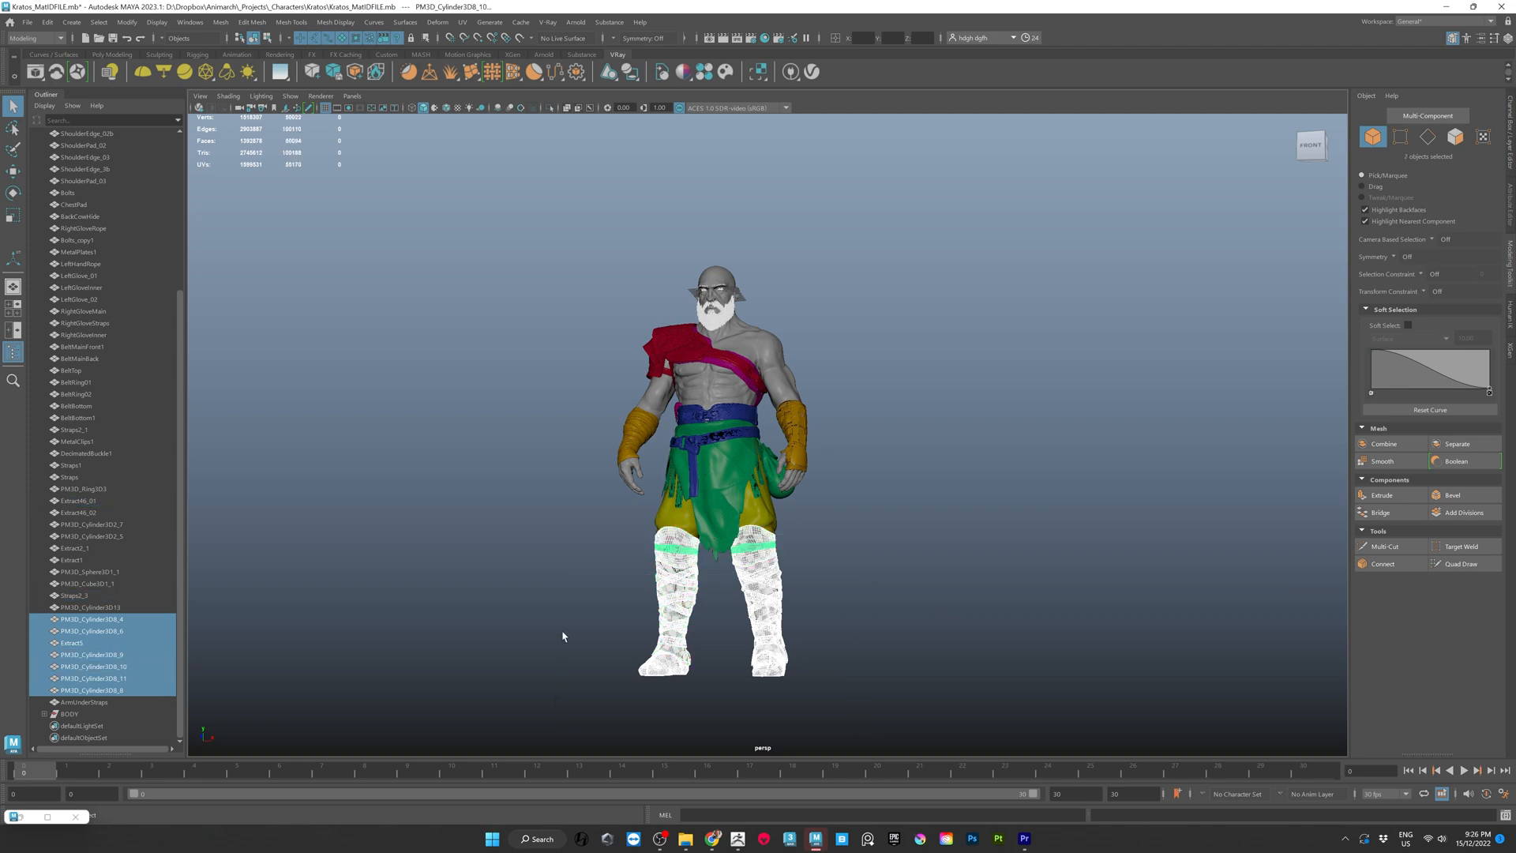
{"action": "left_click_drag", "start_coordinate": [563, 637], "coordinate": [885, 632], "text": "alt"}
{"action": "right_click_drag", "start_coordinate": [884, 632], "coordinate": [980, 671], "text": "alt"}
{"action": "middle_click_drag", "start_coordinate": [837, 710], "coordinate": [802, 545], "text": "alt"}
{"action": "left_click", "coordinate": [777, 561], "text": "shift"}
{"action": "left_click_drag", "start_coordinate": [860, 701], "coordinate": [983, 635], "text": "alt"}
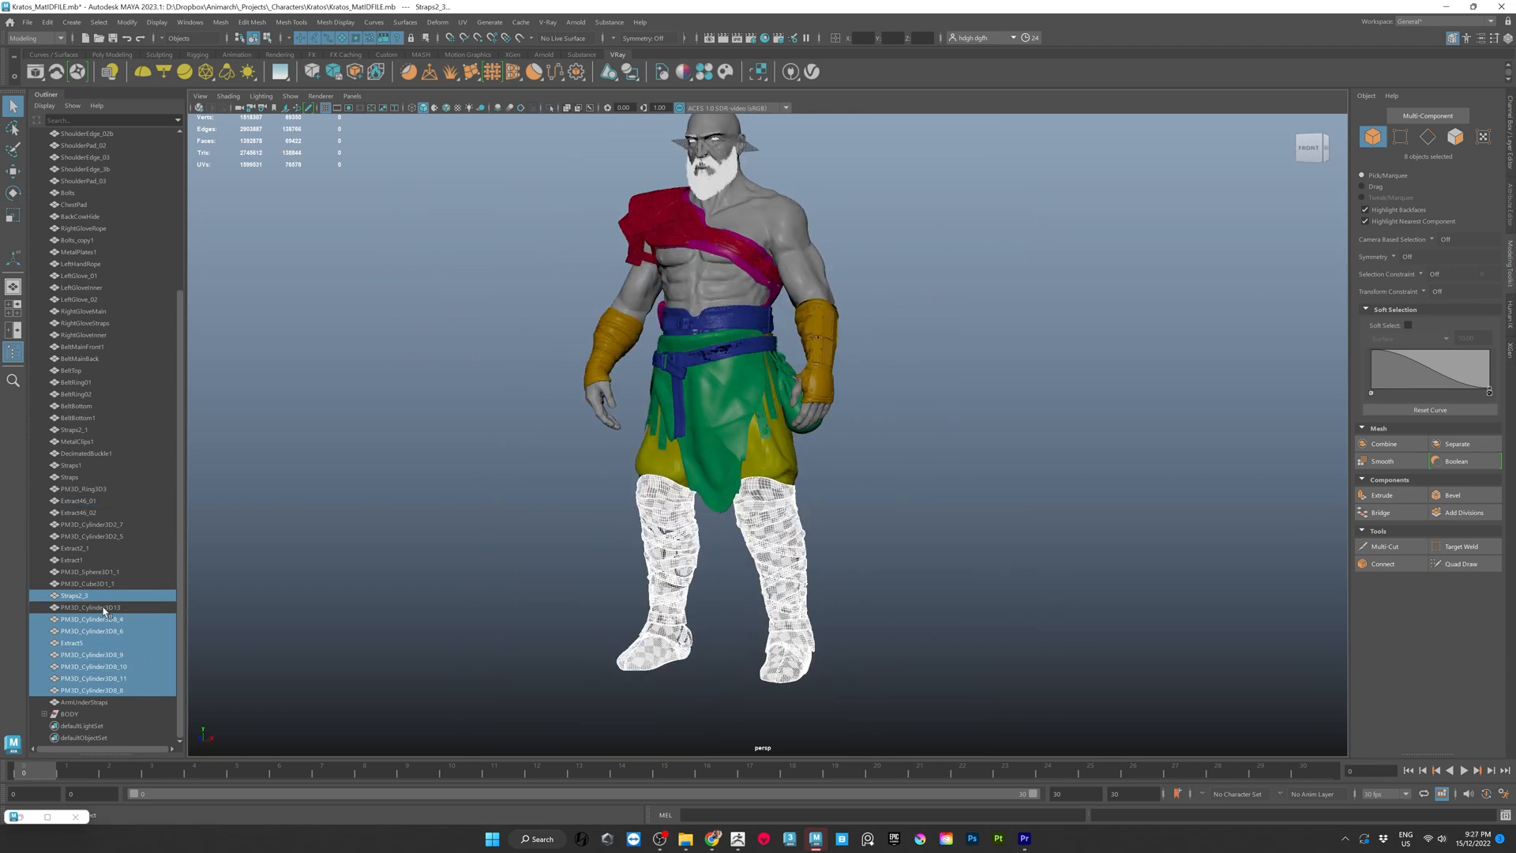
{"action": "key", "text": "ctrl+g"}
{"action": "double_click", "coordinate": [71, 713]}
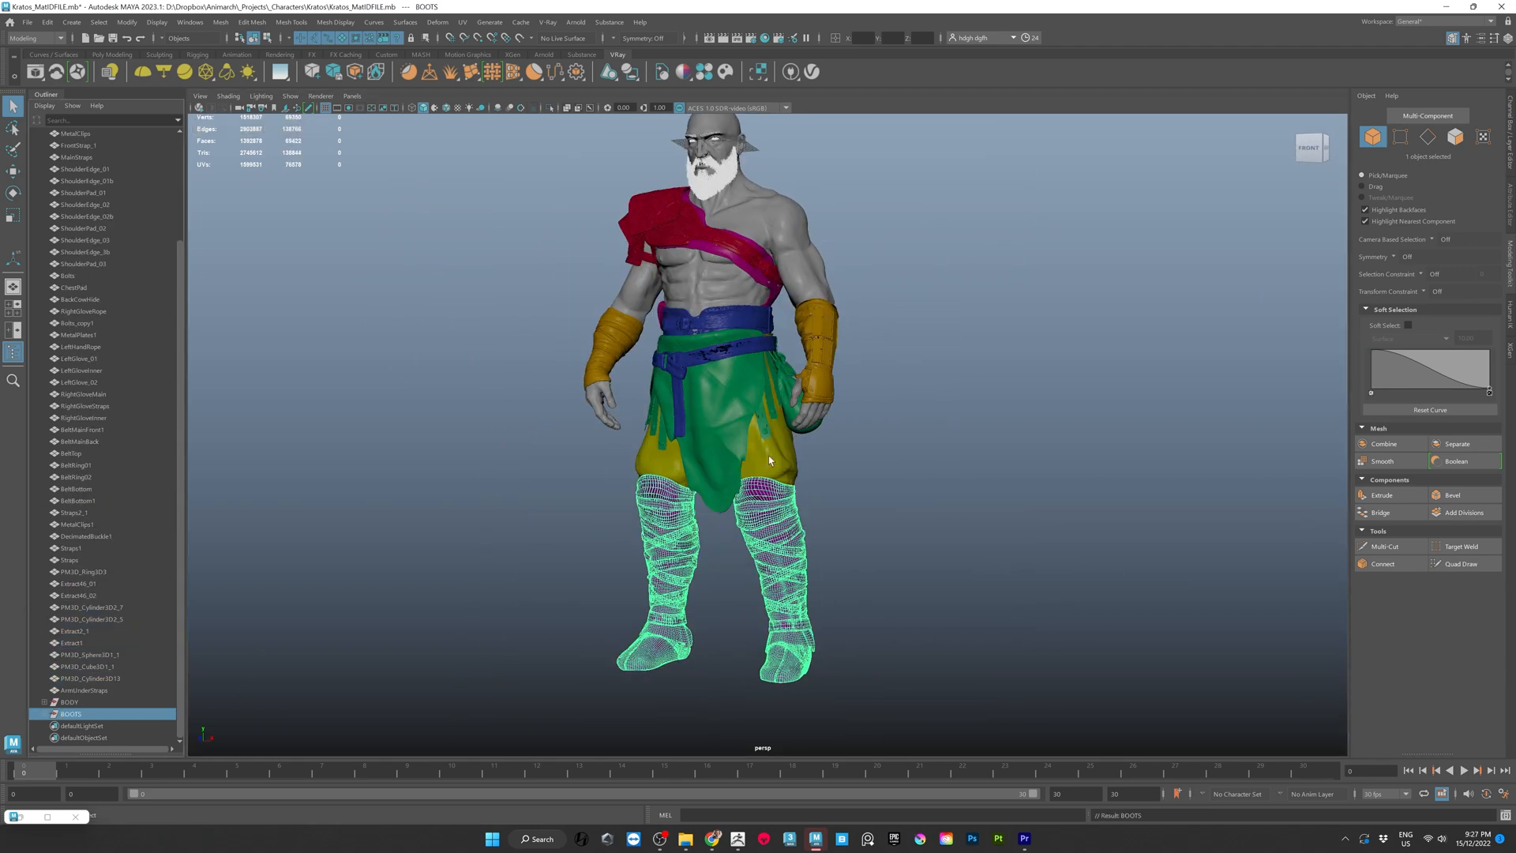
- Group the trousers mesh and name the group PANTS
{"action": "left_click", "coordinate": [770, 460]}
{"action": "key", "text": "ctrl+g"}
{"action": "double_click", "coordinate": [72, 716]}
{"action": "type", "text": "PANTS"}
{"action": "key", "text": "Return"}
- Group the skirt cloths, hanging straps, both pouches, buckle and belt loops, and name the group BELT_ADD_ONS
{"action": "left_click", "coordinate": [722, 434]}
{"action": "left_click", "coordinate": [767, 418], "text": "shift"}
{"action": "left_click_drag", "start_coordinate": [790, 433], "coordinate": [1054, 423], "text": "alt"}
{"action": "left_click", "coordinate": [778, 431], "text": "shift"}
{"action": "left_click", "coordinate": [736, 359], "text": "shift"}
{"action": "left_click_drag", "start_coordinate": [743, 359], "coordinate": [837, 356], "text": "alt"}
{"action": "right_click_drag", "start_coordinate": [629, 329], "coordinate": [758, 347], "text": "alt"}
{"action": "left_click", "coordinate": [750, 316], "text": "shift"}
{"action": "left_click_drag", "start_coordinate": [835, 252], "coordinate": [892, 249], "text": "alt"}
{"action": "left_click", "coordinate": [706, 347], "text": "shift"}
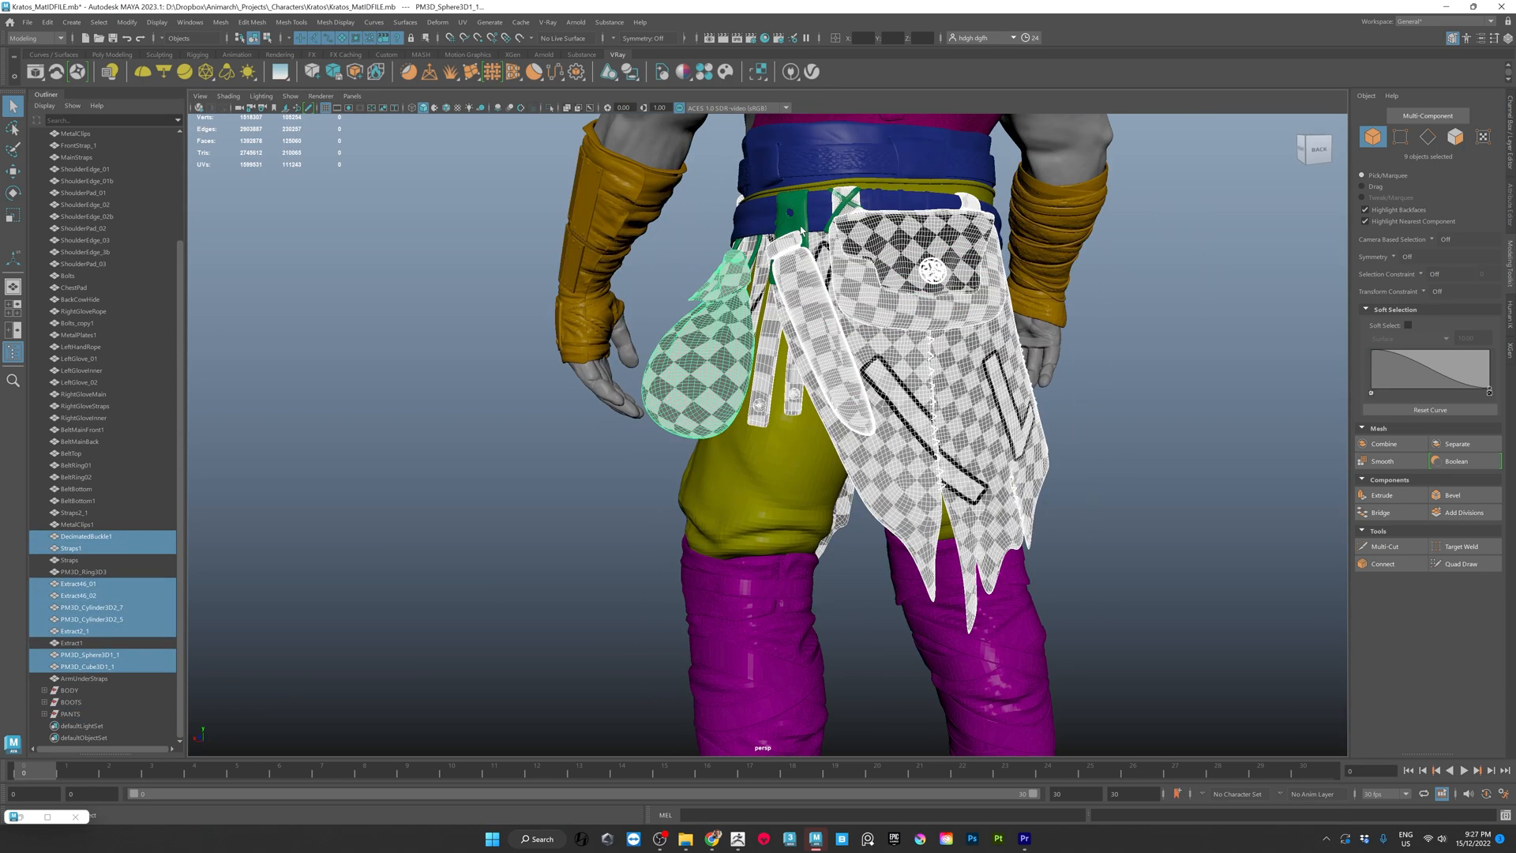
{"action": "left_click", "coordinate": [801, 229], "text": "shift"}
{"action": "left_click", "coordinate": [846, 198], "text": "shift"}
{"action": "right_click_drag", "start_coordinate": [908, 293], "coordinate": [797, 347], "text": "alt"}
{"action": "left_click_drag", "start_coordinate": [679, 410], "coordinate": [900, 437], "text": "alt"}
{"action": "key", "text": "ctrl+g"}
{"action": "double_click", "coordinate": [72, 714]}
{"action": "type", "text": "BELT_ADD_ONS"}
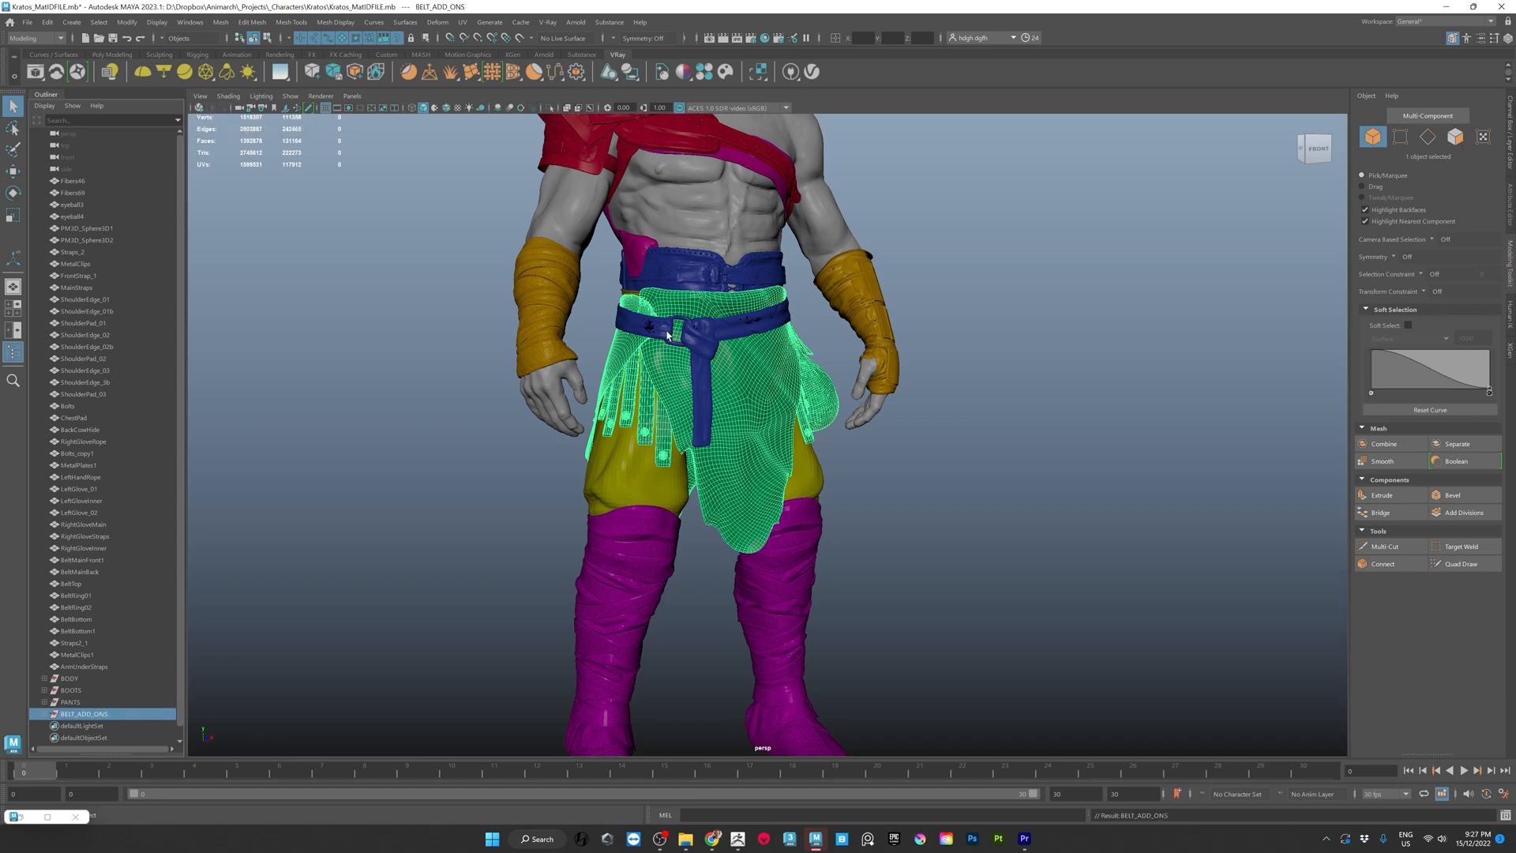
- Group the upper and lower belts with their rings, straps and metal clips, and name the group BELT
{"action": "right_click_drag", "start_coordinate": [667, 336], "coordinate": [762, 340], "text": "alt"}
{"action": "middle_click_drag", "start_coordinate": [592, 237], "coordinate": [731, 446], "text": "alt"}
{"action": "left_click", "coordinate": [711, 454]}
{"action": "left_click", "coordinate": [735, 437], "text": "shift"}
{"action": "left_click", "coordinate": [721, 322], "text": "shift"}
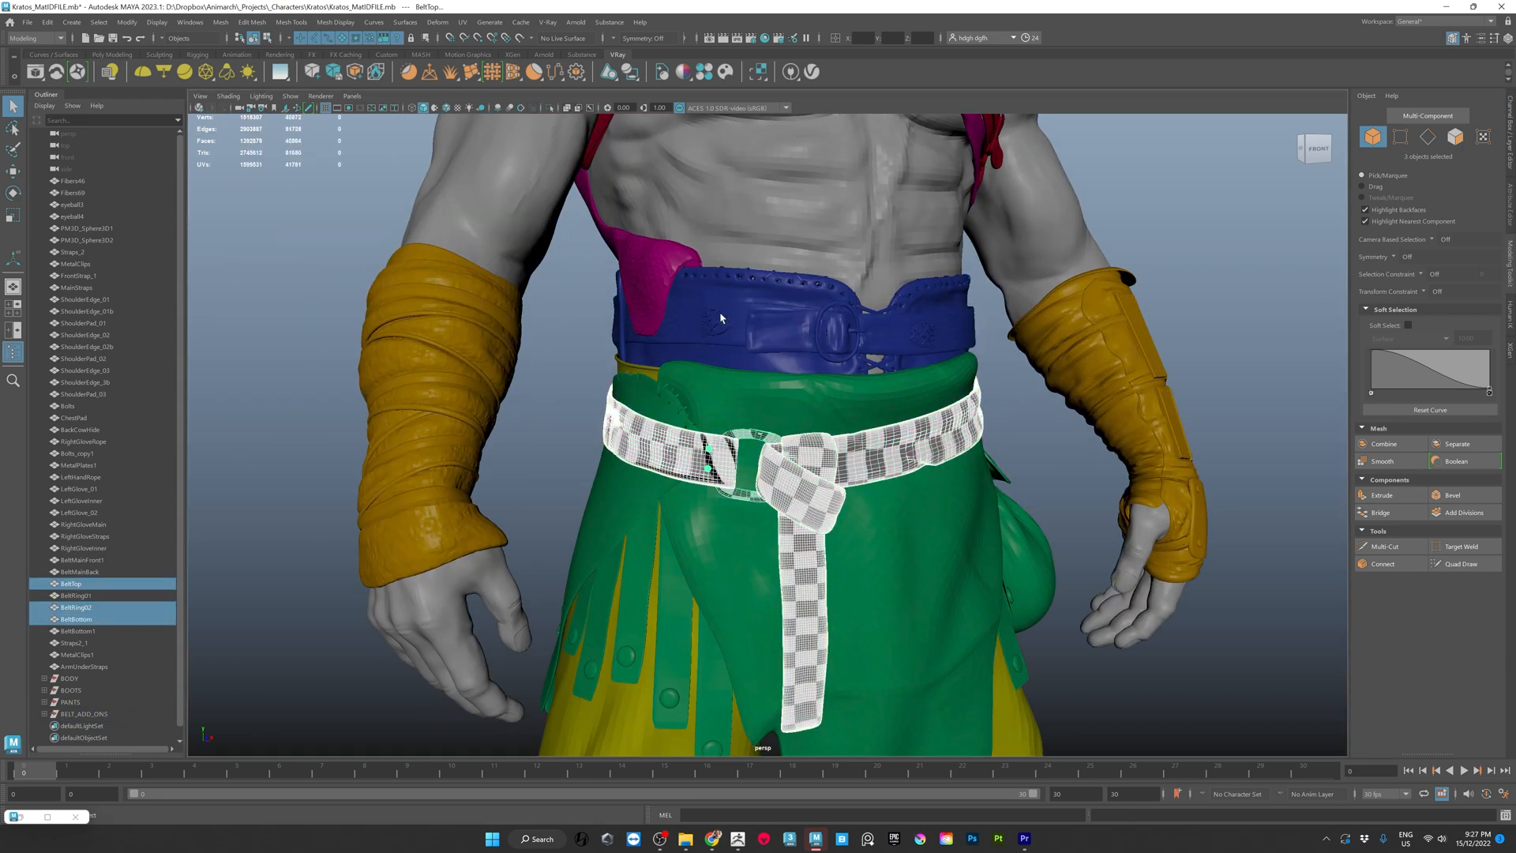
{"action": "left_click", "coordinate": [723, 289], "text": "shift"}
{"action": "left_click", "coordinate": [716, 317], "text": "shift"}
{"action": "left_click", "coordinate": [743, 274], "text": "shift"}
{"action": "left_click_drag", "start_coordinate": [819, 326], "coordinate": [405, 453], "text": "alt"}
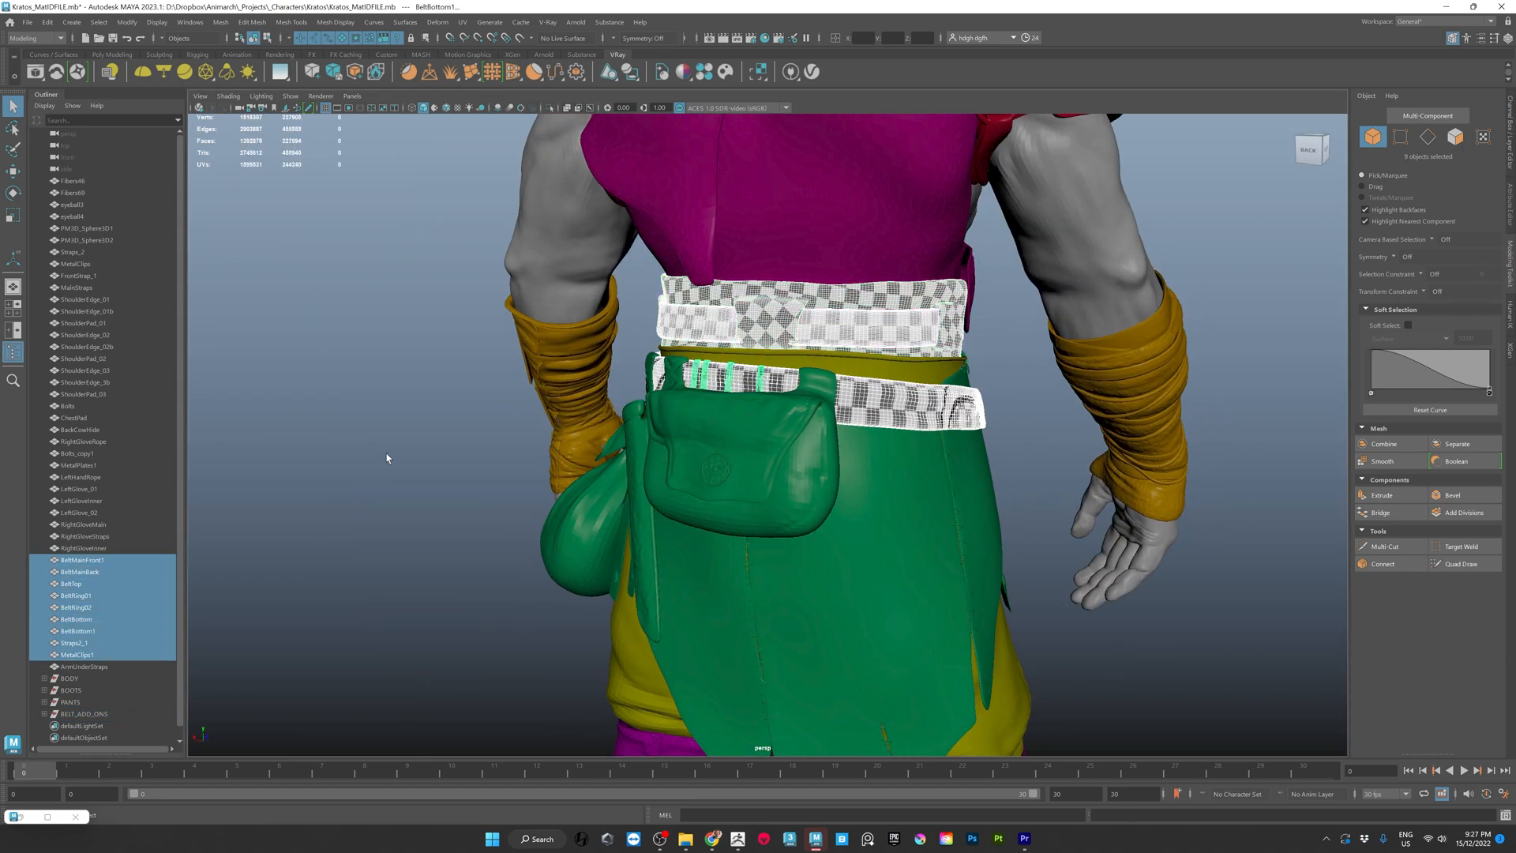
{"action": "key", "text": "ctrl+g"}
{"action": "double_click", "coordinate": [72, 619]}
- Group both forearm gloves with their wraps, ropes, bolts and metal plates, and name the group GLOVES
{"action": "left_click_drag", "start_coordinate": [908, 442], "coordinate": [545, 473], "text": "alt"}
{"action": "right_click_drag", "start_coordinate": [671, 474], "coordinate": [545, 474], "text": "alt"}
{"action": "left_click", "coordinate": [483, 461]}
{"action": "left_click", "coordinate": [466, 491], "text": "shift"}
{"action": "left_click", "coordinate": [459, 504], "text": "shift"}
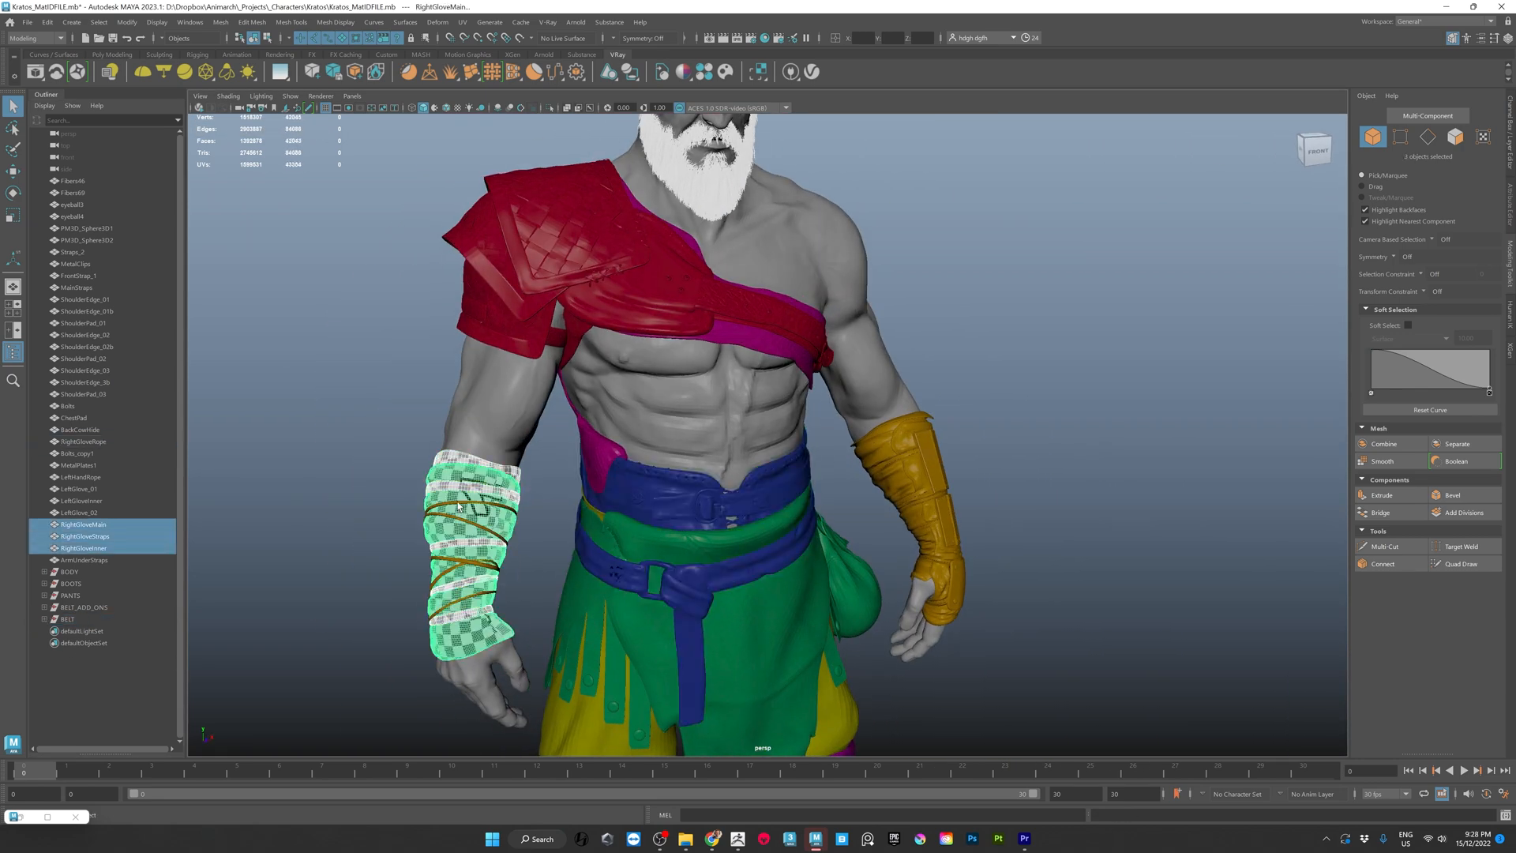
{"action": "left_click", "coordinate": [460, 503], "text": "shift"}
{"action": "left_click", "coordinate": [886, 474], "text": "shift"}
{"action": "left_click", "coordinate": [909, 505], "text": "shift"}
{"action": "left_click", "coordinate": [923, 419], "text": "shift"}
{"action": "left_click", "coordinate": [938, 483], "text": "shift"}
{"action": "left_click", "coordinate": [920, 497], "text": "shift"}
{"action": "right_click_drag", "start_coordinate": [924, 506], "coordinate": [1090, 513], "text": "alt"}
{"action": "left_click", "coordinate": [728, 447], "text": "shift"}
{"action": "left_click", "coordinate": [739, 520], "text": "shift"}
{"action": "right_click_drag", "start_coordinate": [739, 520], "coordinate": [616, 473], "text": "alt"}
{"action": "left_click_drag", "start_coordinate": [789, 379], "coordinate": [856, 340], "text": "alt"}
{"action": "key", "text": "ctrl+g"}
{"action": "double_click", "coordinate": [65, 514]}
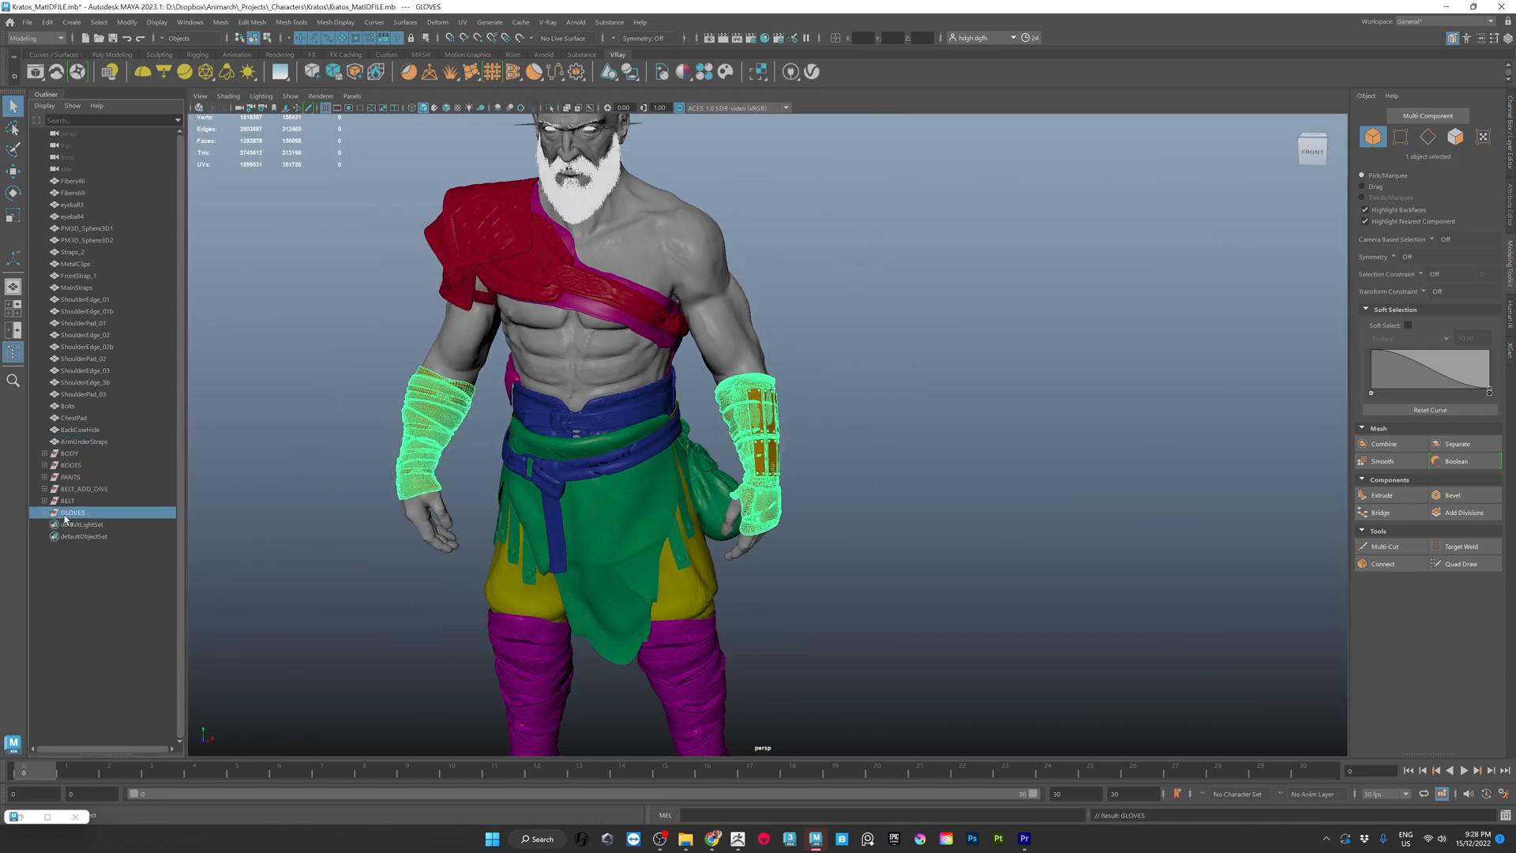
- Group the cowhide back piece and name the group BACK_COWHIDE
{"action": "left_click", "coordinate": [512, 379]}
{"action": "left_click_drag", "start_coordinate": [512, 380], "coordinate": [224, 423], "text": "alt"}
{"action": "key", "text": "ctrl+g"}
{"action": "double_click", "coordinate": [70, 514]}
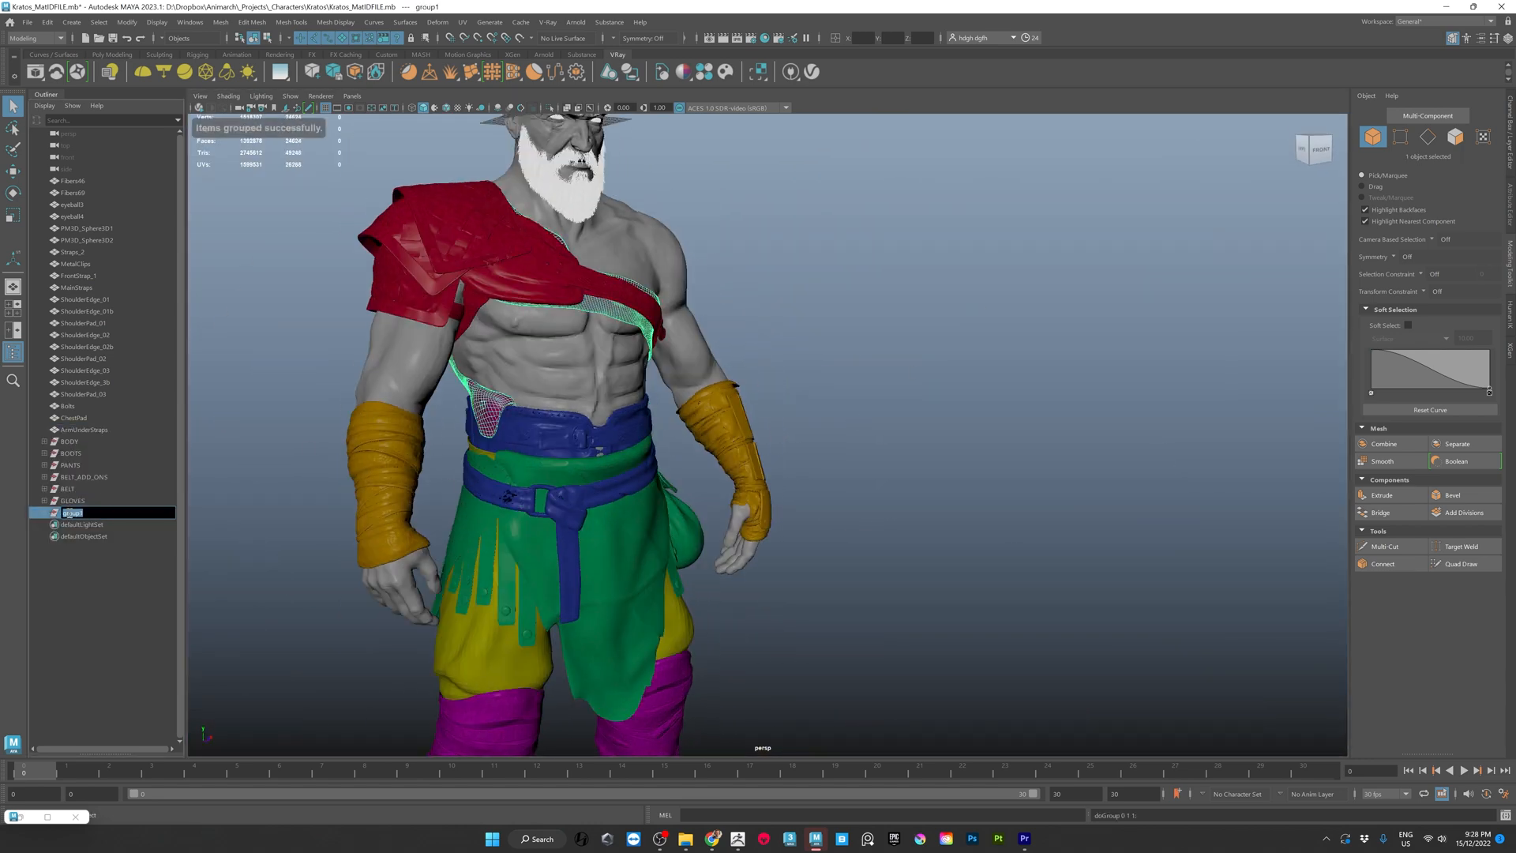
- Select the shoulder pads, edges, chest pad, bolts, clips and straps that form the shoulder armour
{"action": "left_click_drag", "start_coordinate": [702, 331], "coordinate": [785, 321], "text": "alt"}
{"action": "right_click_drag", "start_coordinate": [785, 321], "coordinate": [860, 331], "text": "alt"}
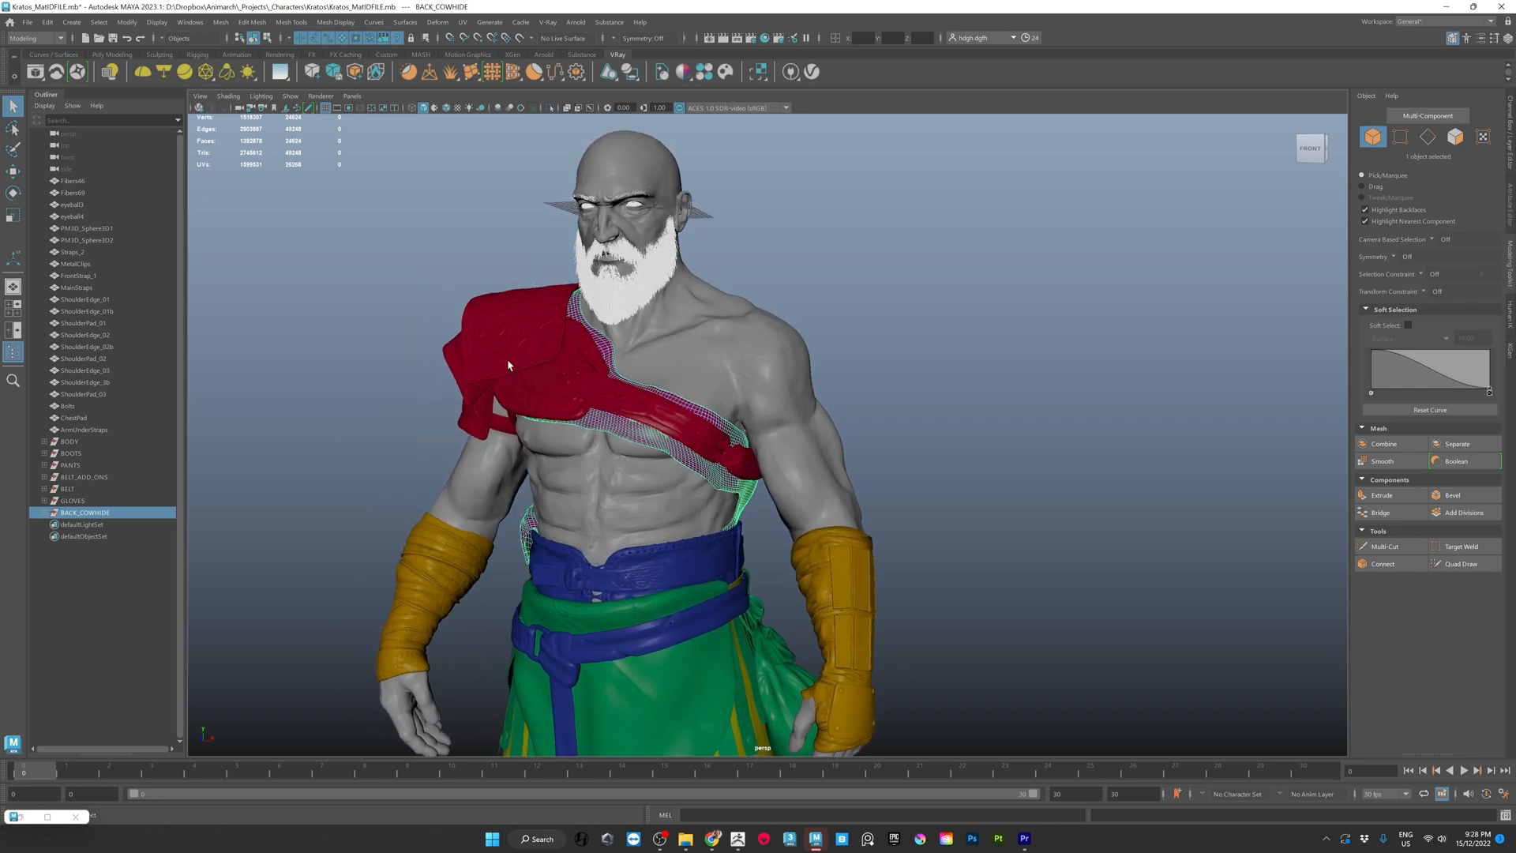
{"action": "left_click", "coordinate": [507, 355]}
{"action": "left_click_drag", "start_coordinate": [73, 430], "coordinate": [75, 255]}
{"action": "left_click_drag", "start_coordinate": [987, 379], "coordinate": [829, 387], "text": "alt"}
{"action": "left_click", "coordinate": [87, 229], "text": "ctrl"}
{"action": "left_click_drag", "start_coordinate": [829, 474], "coordinate": [987, 473], "text": "alt"}
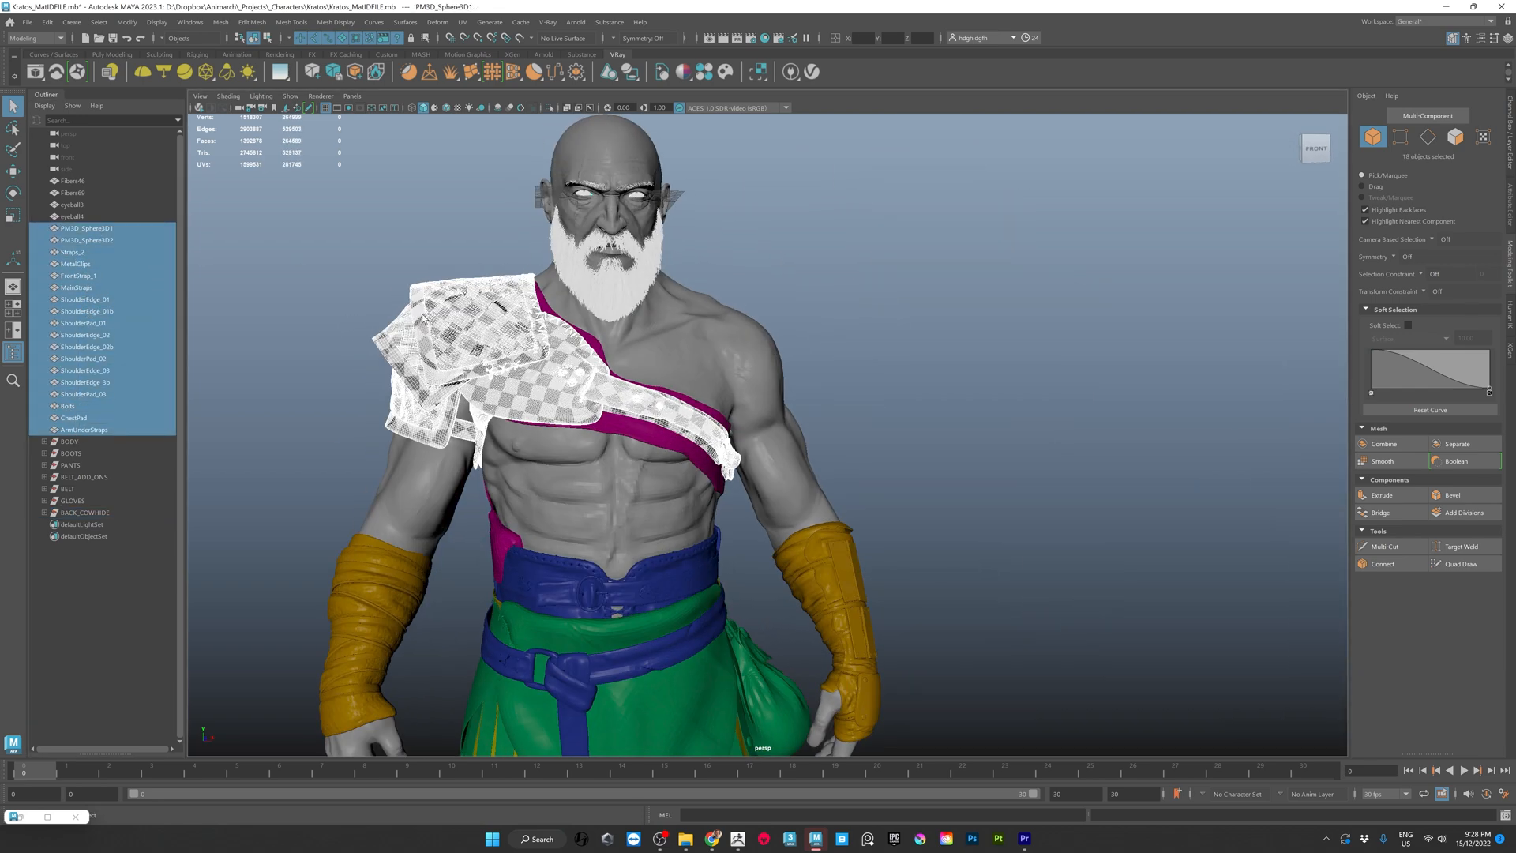
{"action": "key", "text": "ctrl+z"}
{"action": "middle_click_drag", "start_coordinate": [888, 482], "coordinate": [954, 375], "text": "alt"}
{"action": "left_click_drag", "start_coordinate": [955, 376], "coordinate": [900, 391], "text": "alt"}
{"action": "left_click", "coordinate": [87, 229], "text": "ctrl"}
{"action": "middle_click_drag", "start_coordinate": [900, 315], "coordinate": [877, 427], "text": "alt"}
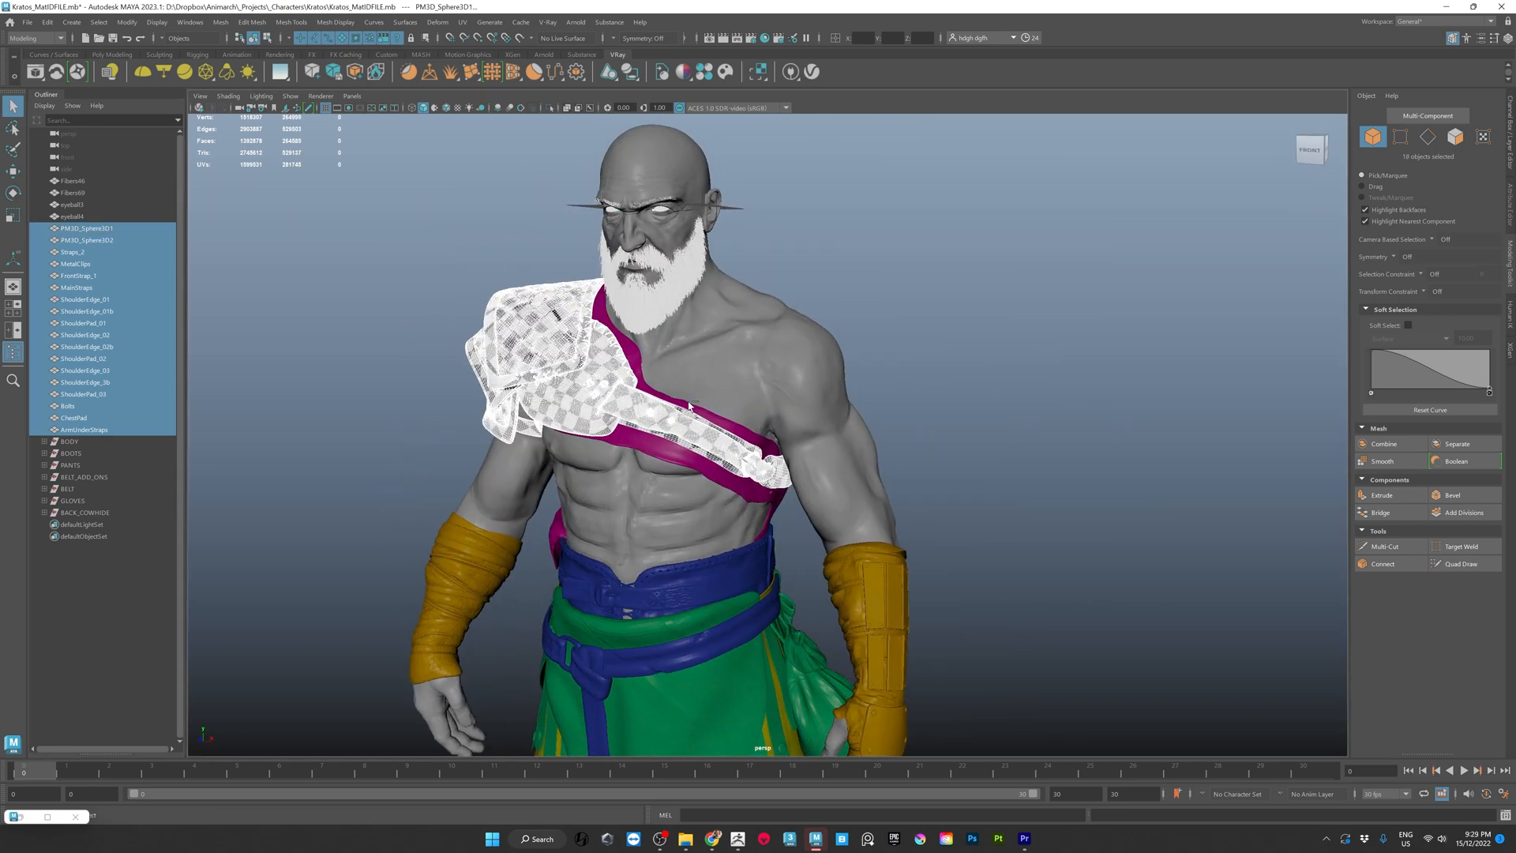
{"action": "key", "text": "ctrl+g"}
{"action": "key", "text": "w"}
{"action": "left_click_drag", "start_coordinate": [659, 162], "coordinate": [658, 219]}
{"action": "key", "text": "ctrl+z"}
{"action": "key", "text": "ctrl+z"}
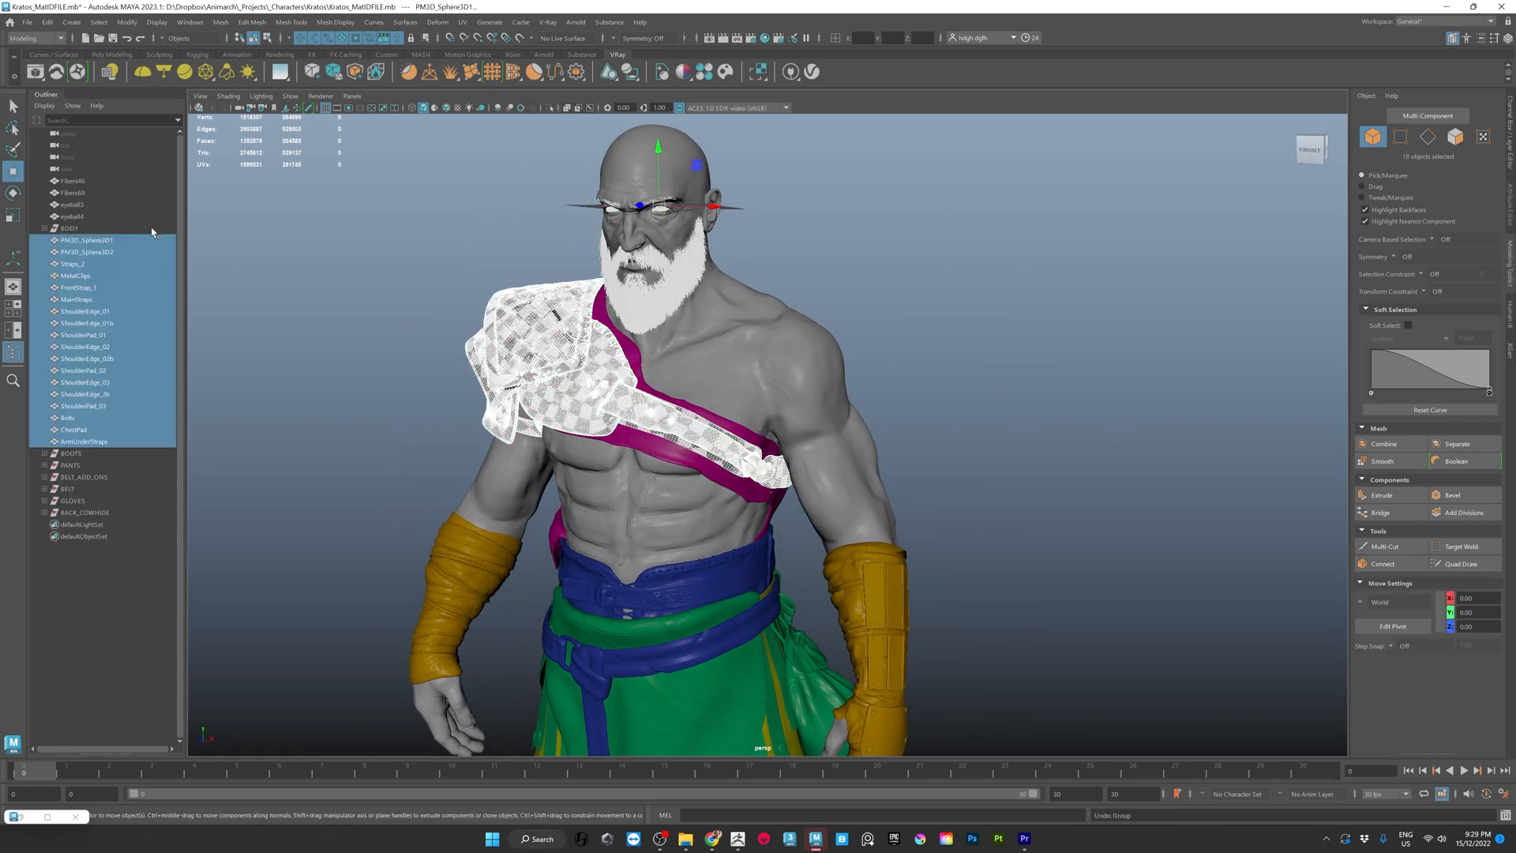
- Group the shoulder armour and strap pieces and name the group SHOULDER_STRAP
{"action": "key", "text": "ctrl+g"}
{"action": "double_click", "coordinate": [79, 335]}
{"action": "type", "text": "SHOULDER_STRAP"}
{"action": "key", "text": "Return"}
- Group the four eye meshes and name the group EYES
{"action": "left_click_drag", "start_coordinate": [87, 254], "coordinate": [88, 246]}
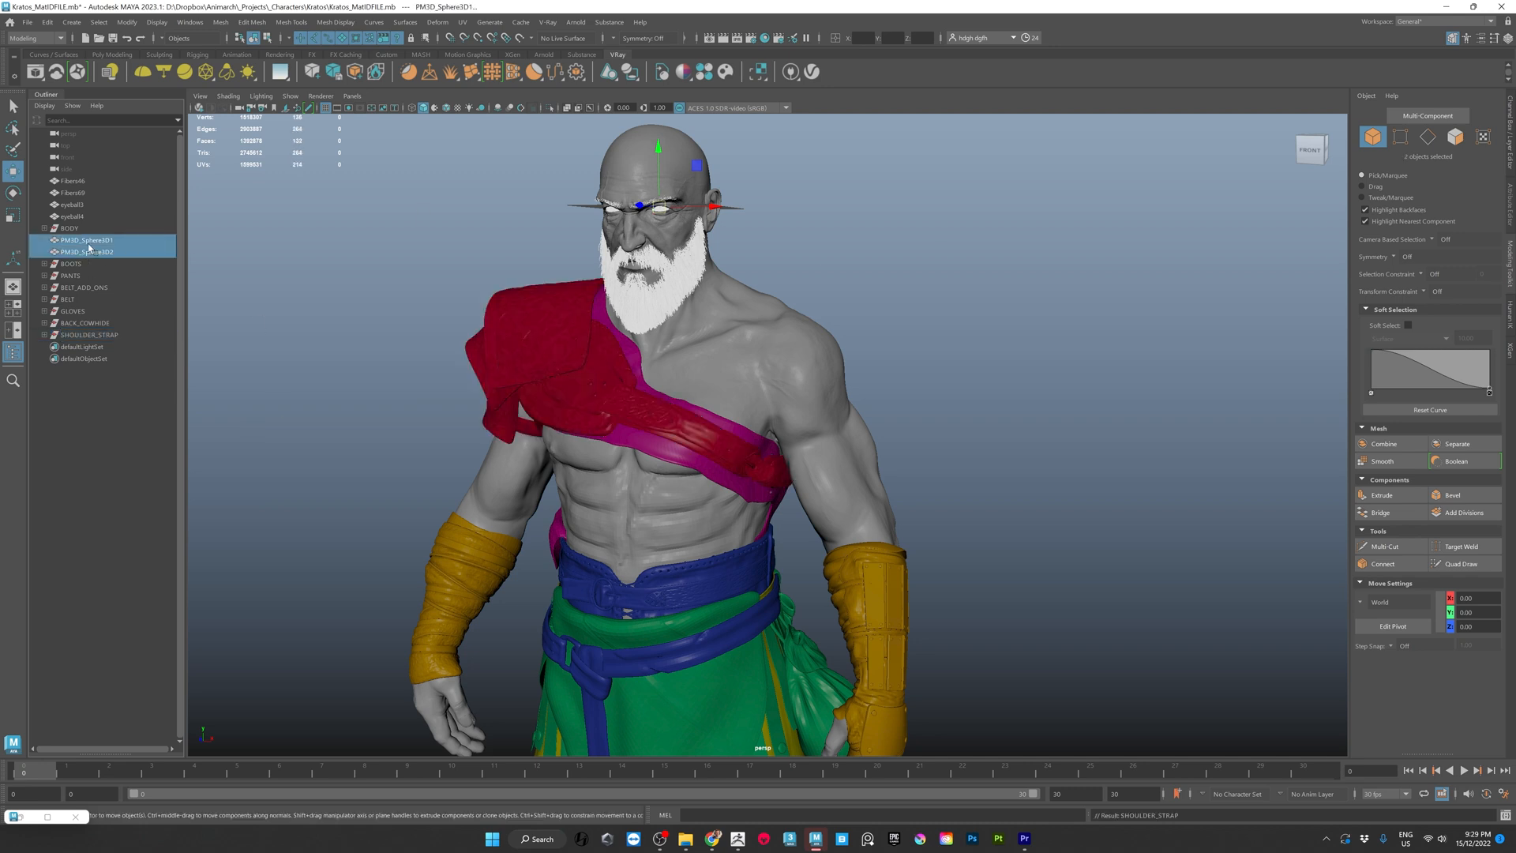
{"action": "key", "text": "ctrl+g"}
{"action": "double_click", "coordinate": [71, 300]}
{"action": "type", "text": "EYES"}
{"action": "key", "text": "Return"}
- Group the beard and eyebrow fibre meshes and rename the new group
{"action": "left_click_drag", "start_coordinate": [76, 193], "coordinate": [77, 183]}
{"action": "key", "text": "ctrl+g"}
{"action": "key", "text": "a"}
{"action": "double_click", "coordinate": [61, 289]}
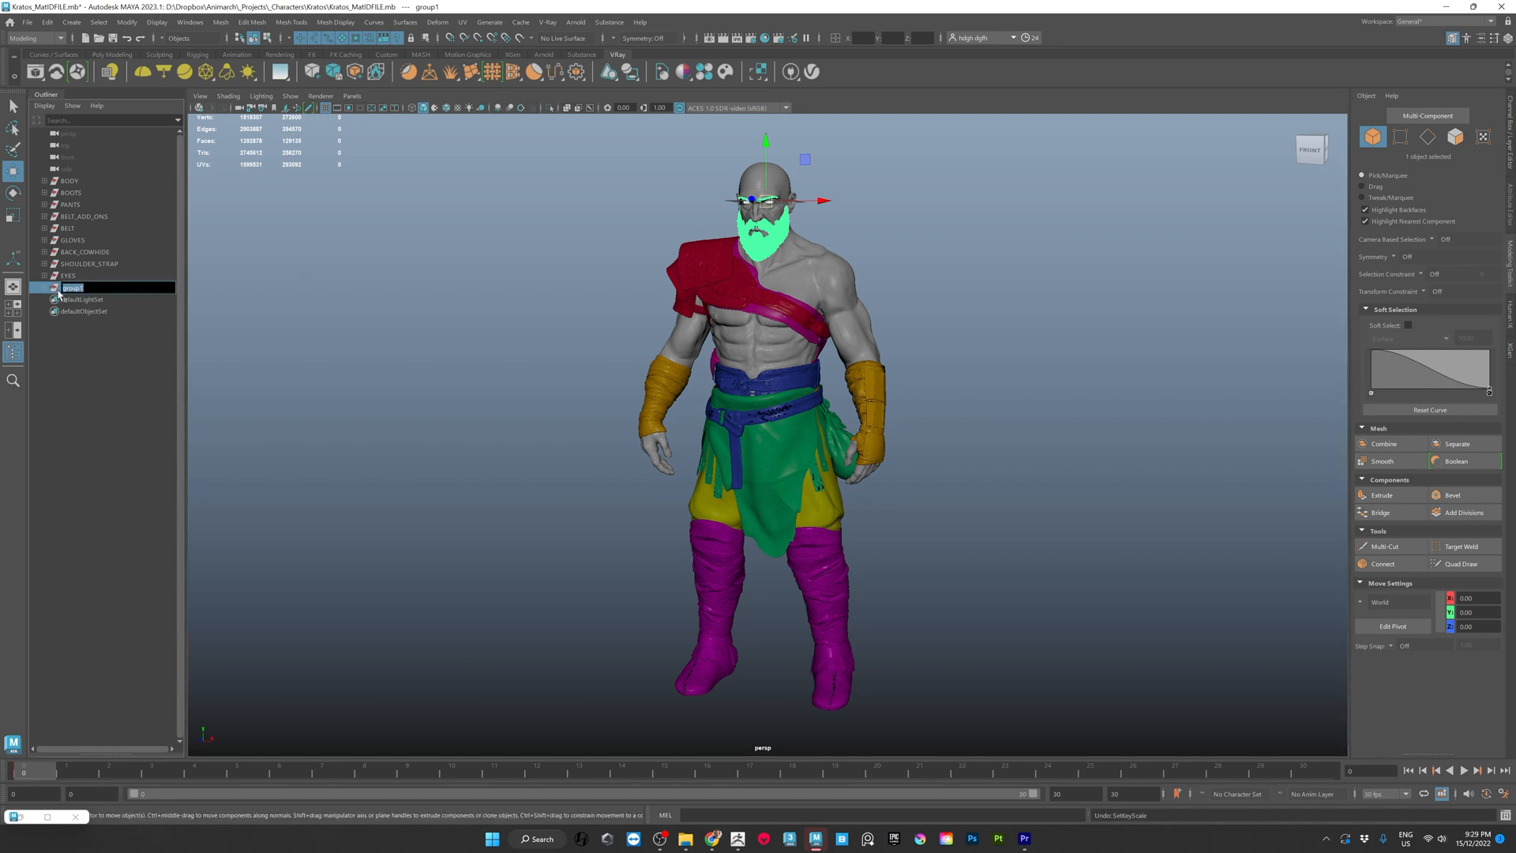
{"action": "key", "text": "Return"}
{"action": "scroll", "coordinate": [1032, 379], "scroll_direction": "up", "scroll_amount": 3}
{"action": "double_click", "coordinate": [77, 264]}
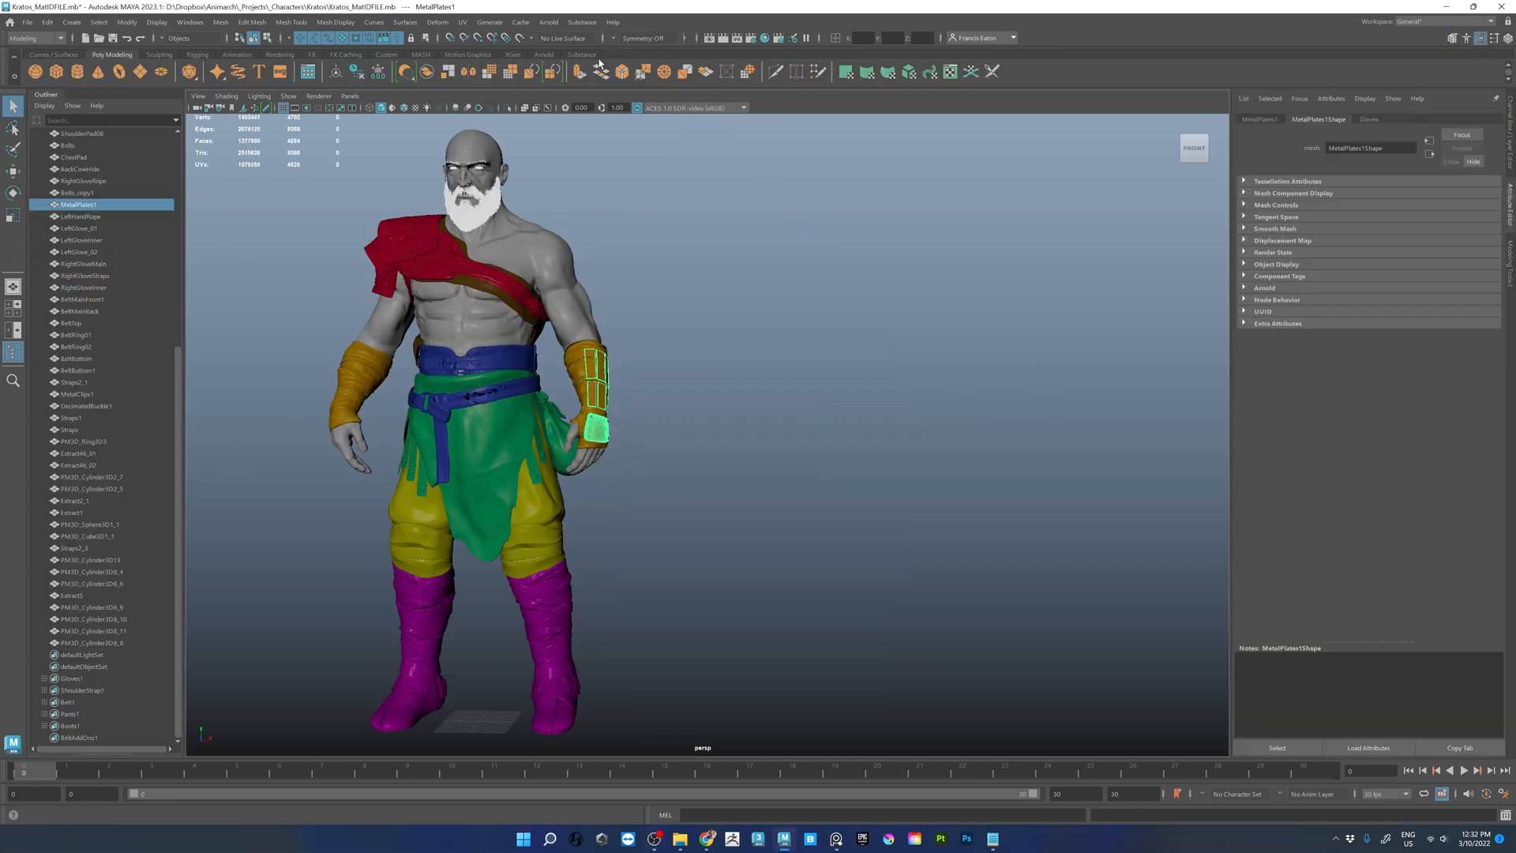
- Open Hypershade, show large swatches in a taller material browser, and delete the unused standardSurface materials
{"action": "left_click", "coordinate": [764, 38]}
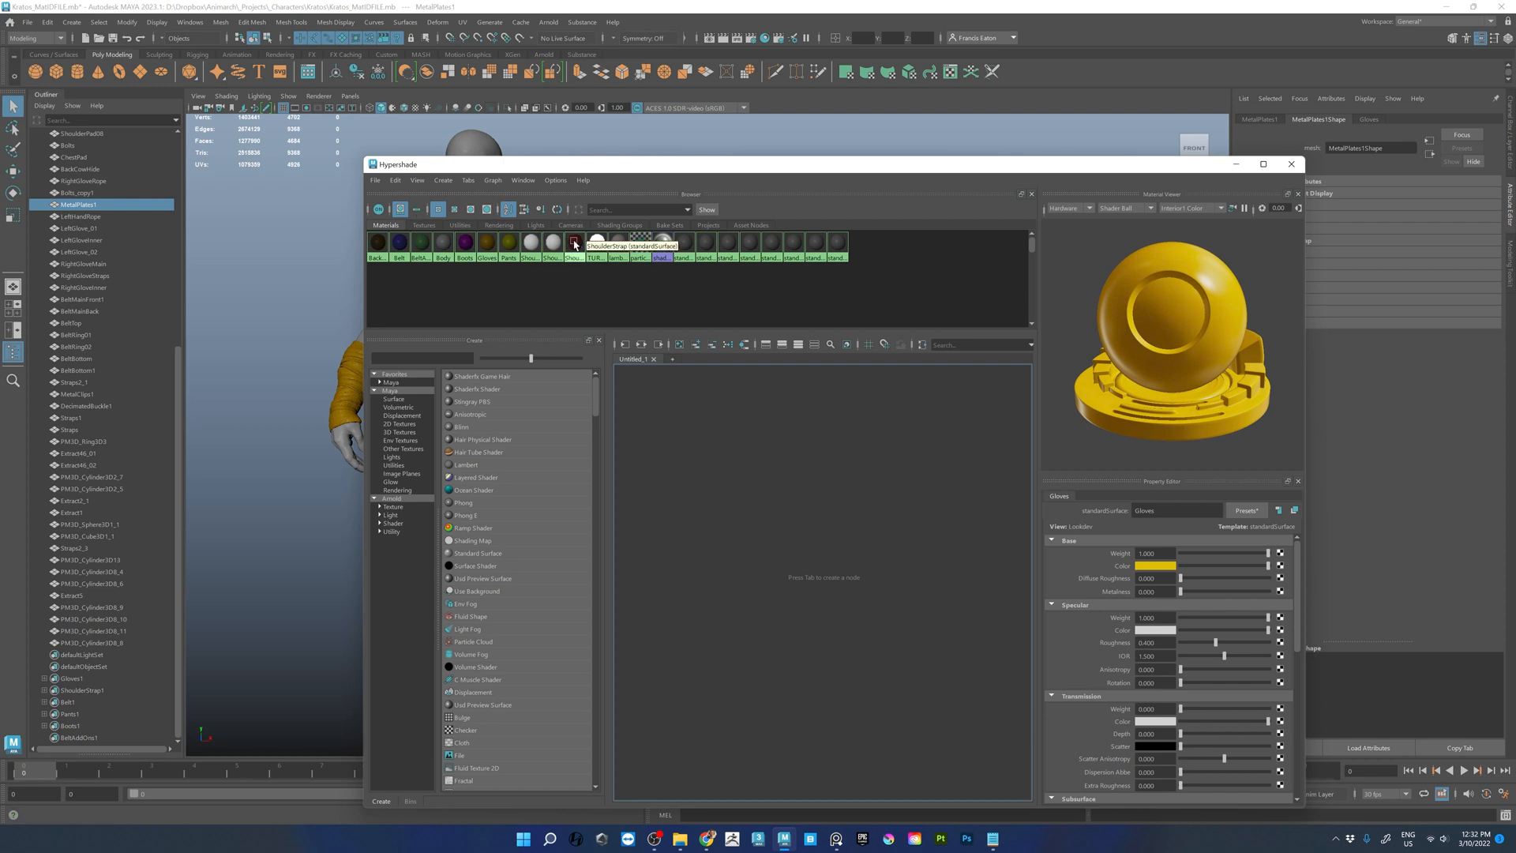
{"action": "left_click", "coordinate": [470, 209]}
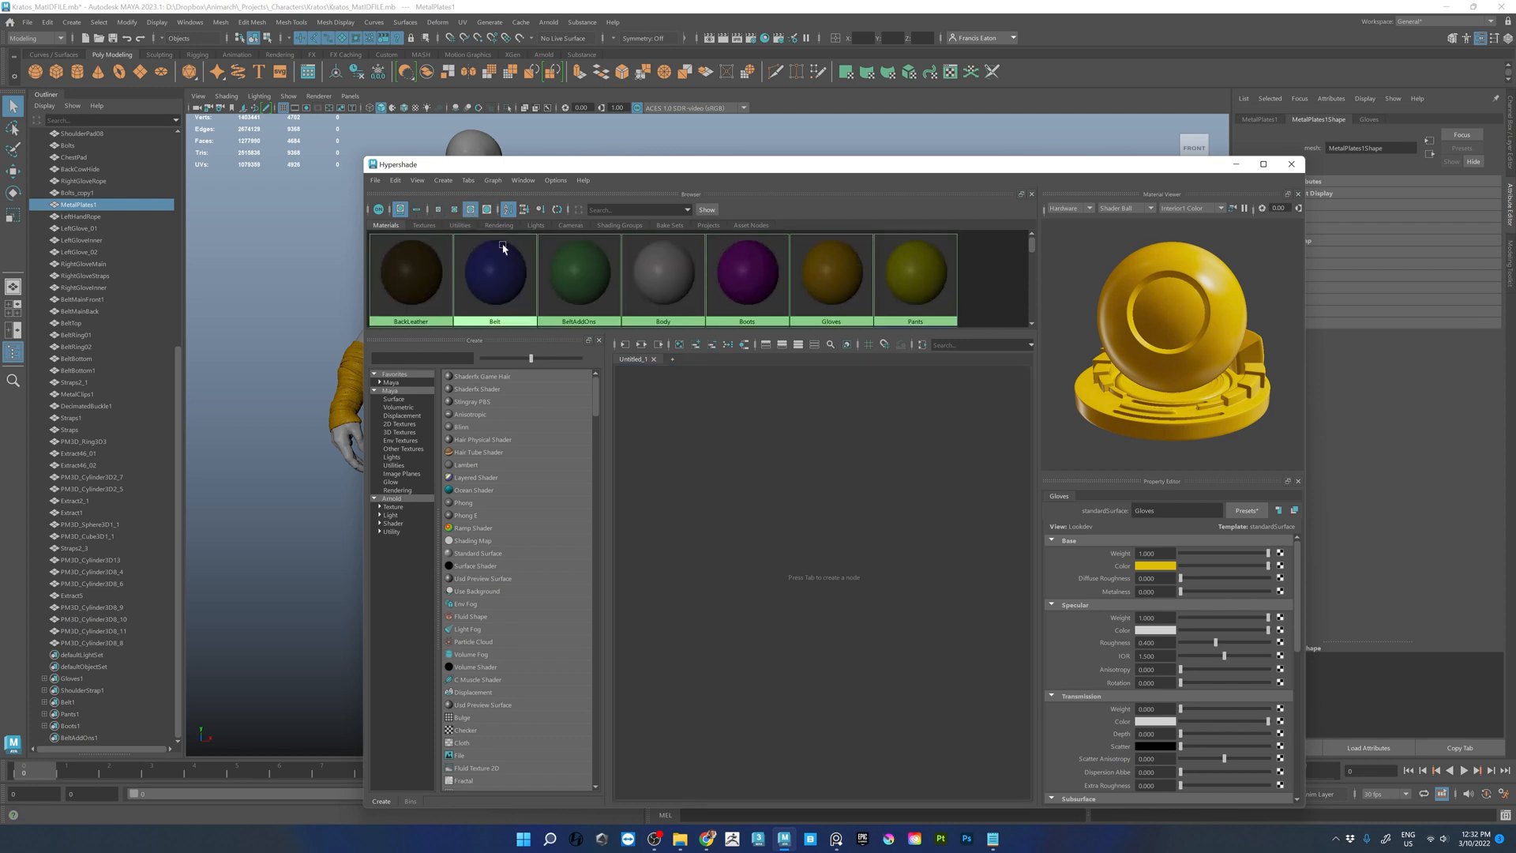
{"action": "left_click_drag", "start_coordinate": [916, 331], "coordinate": [915, 622]}
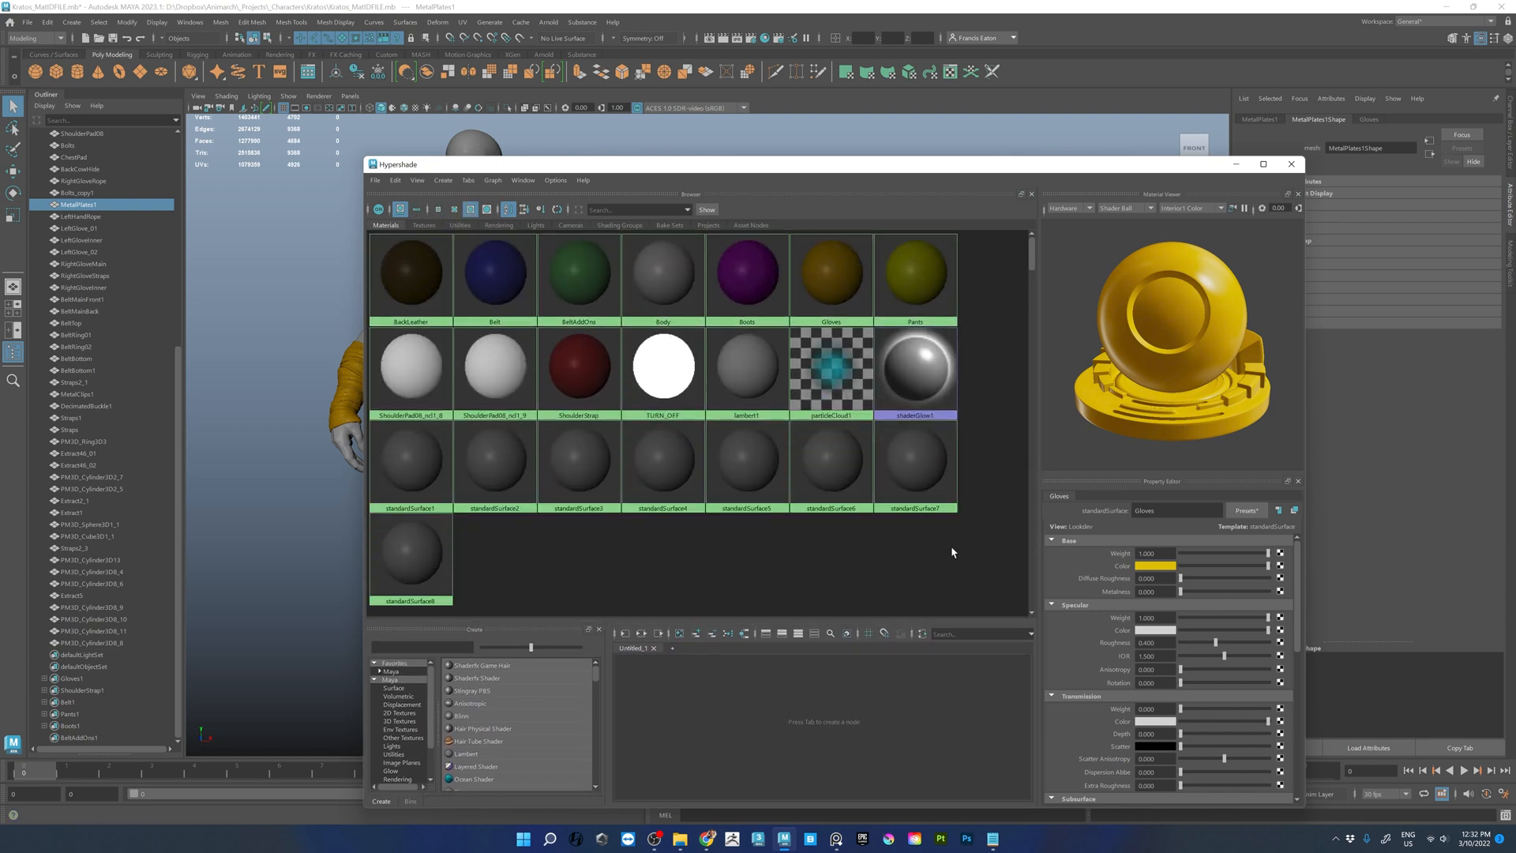
{"action": "left_click_drag", "start_coordinate": [436, 447], "coordinate": [436, 447]}
{"action": "key", "text": "Delete"}
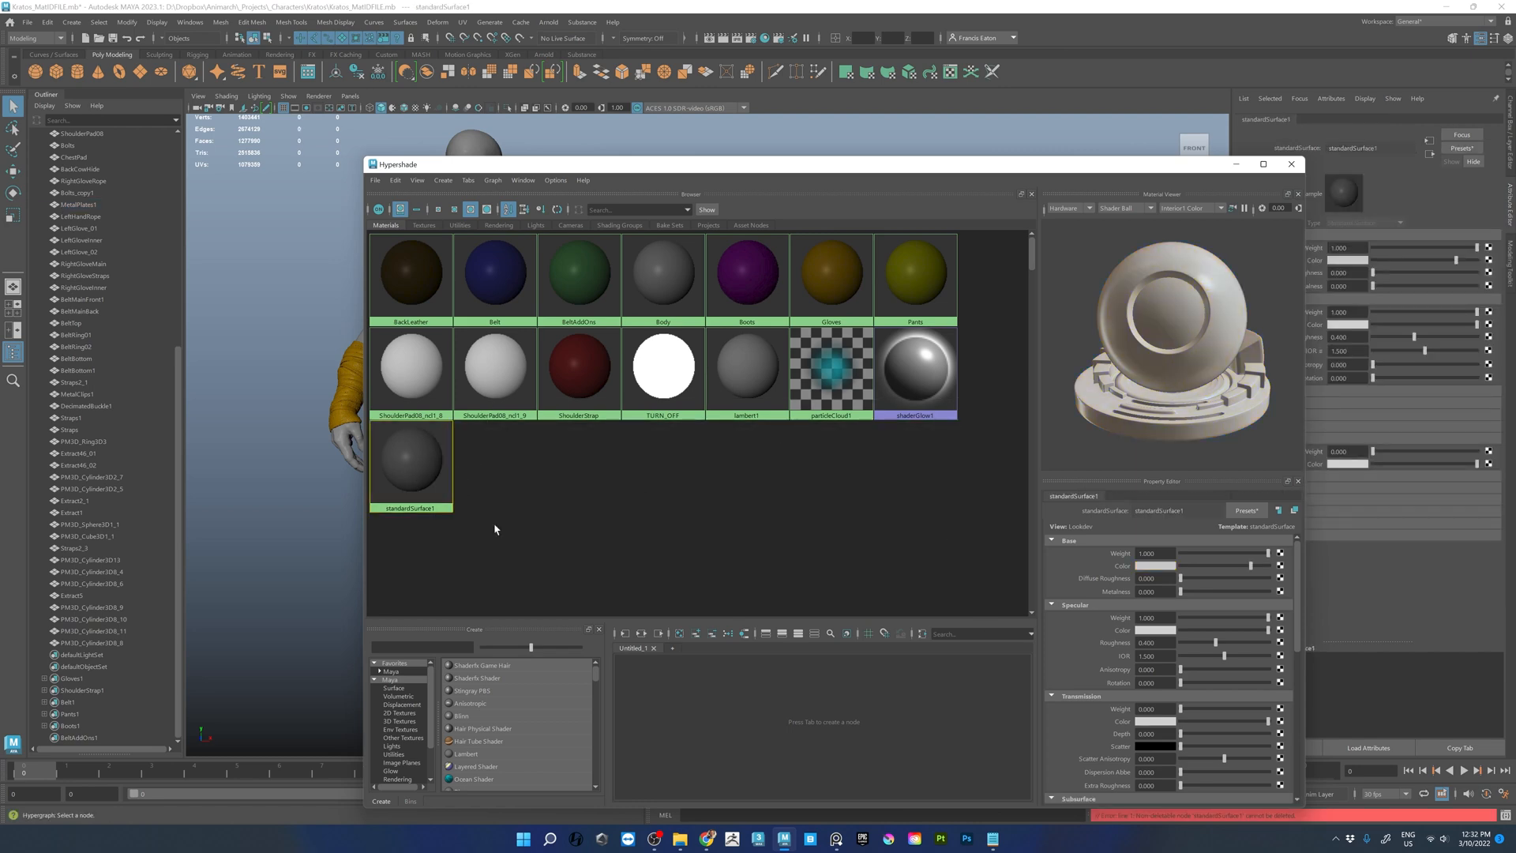
- Inspect the lambert1, Belt and BeltAddOns materials beside the character
{"action": "left_click", "coordinate": [750, 379]}
{"action": "left_click", "coordinate": [495, 276]}
{"action": "left_click_drag", "start_coordinate": [577, 165], "coordinate": [938, 140]}
{"action": "left_click", "coordinate": [874, 256]}
{"action": "left_click", "coordinate": [951, 254]}
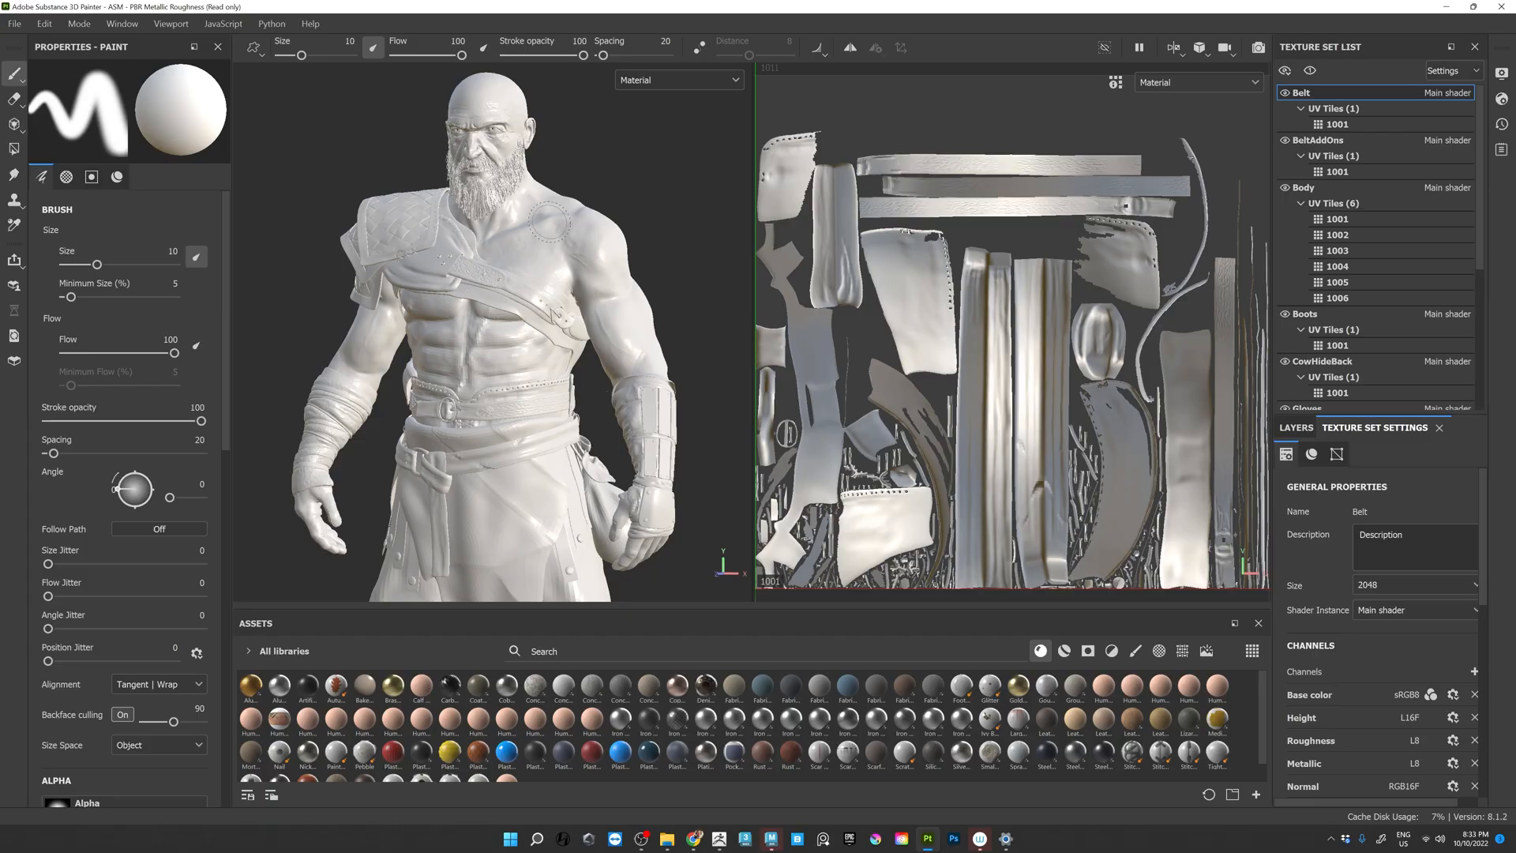
- Switch to Substance 3D Painter, look over the imported character, and collapse the UV tile lists of all texture sets
{"action": "mouse_move", "coordinate": [632, 186]}
{"action": "left_mouse_down", "text": "alt"}
{"action": "mouse_move", "coordinate": [653, 194]}
{"action": "mouse_move", "coordinate": [643, 220]}
{"action": "left_mouse_up", "text": "alt"}
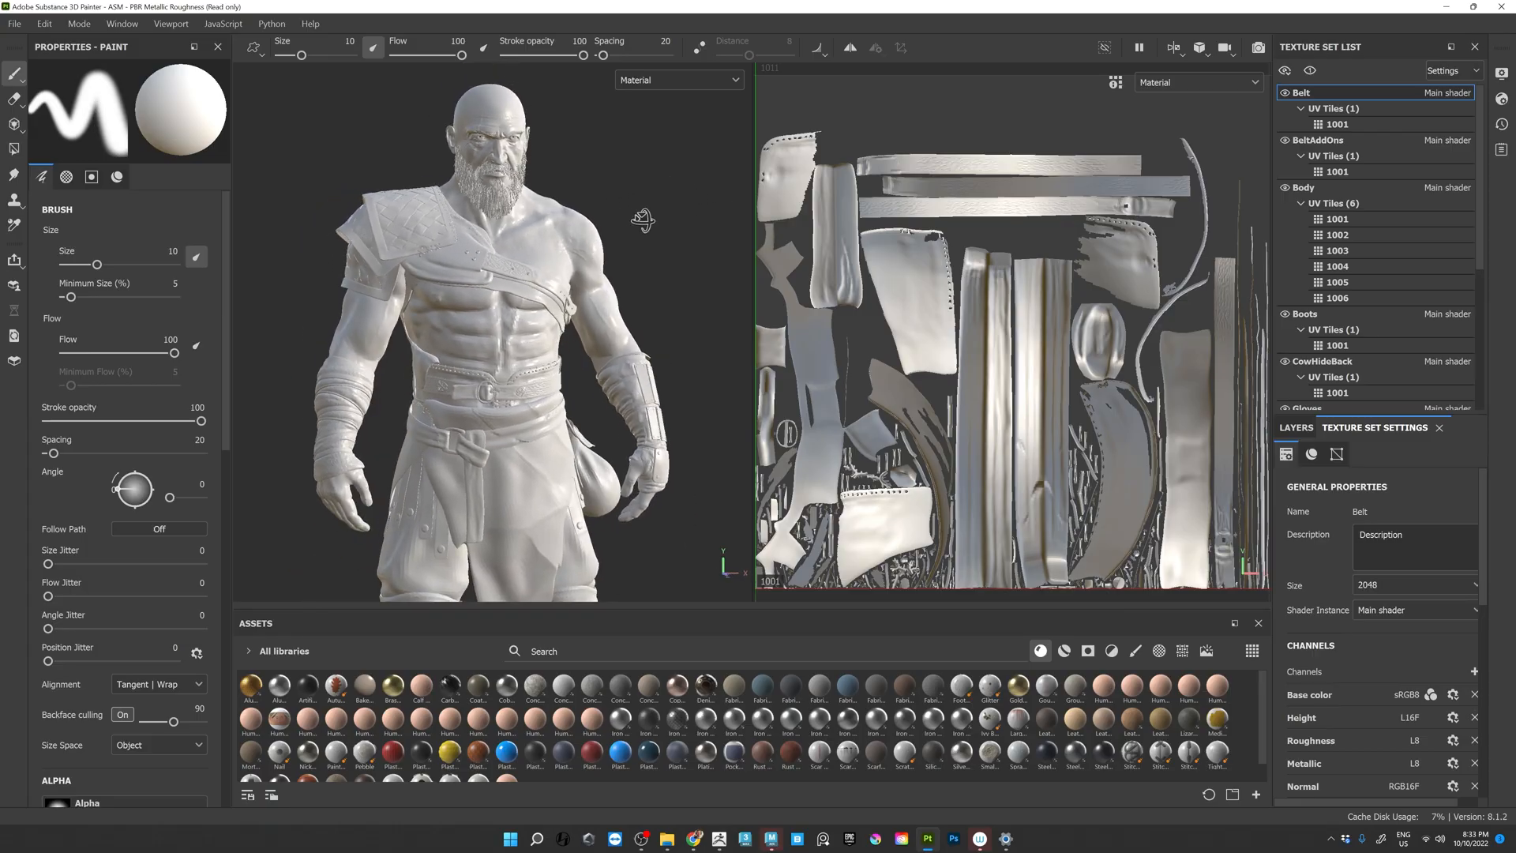
{"action": "left_click_drag", "start_coordinate": [691, 279], "coordinate": [680, 263], "text": "alt"}
{"action": "left_click", "coordinate": [1301, 108]}
{"action": "left_click", "coordinate": [1301, 139]}
{"action": "left_click", "coordinate": [1300, 171]}
{"action": "left_click", "coordinate": [1301, 203]}
{"action": "left_click", "coordinate": [1301, 235]}
{"action": "left_click", "coordinate": [1301, 266]}
{"action": "left_click", "coordinate": [1300, 297]}
{"action": "left_click", "coordinate": [1301, 329]}
{"action": "left_click", "coordinate": [1300, 361]}
- Select the Gloves texture set and open its mesh map baking options
{"action": "left_click_drag", "start_coordinate": [628, 268], "coordinate": [694, 239], "text": "alt"}
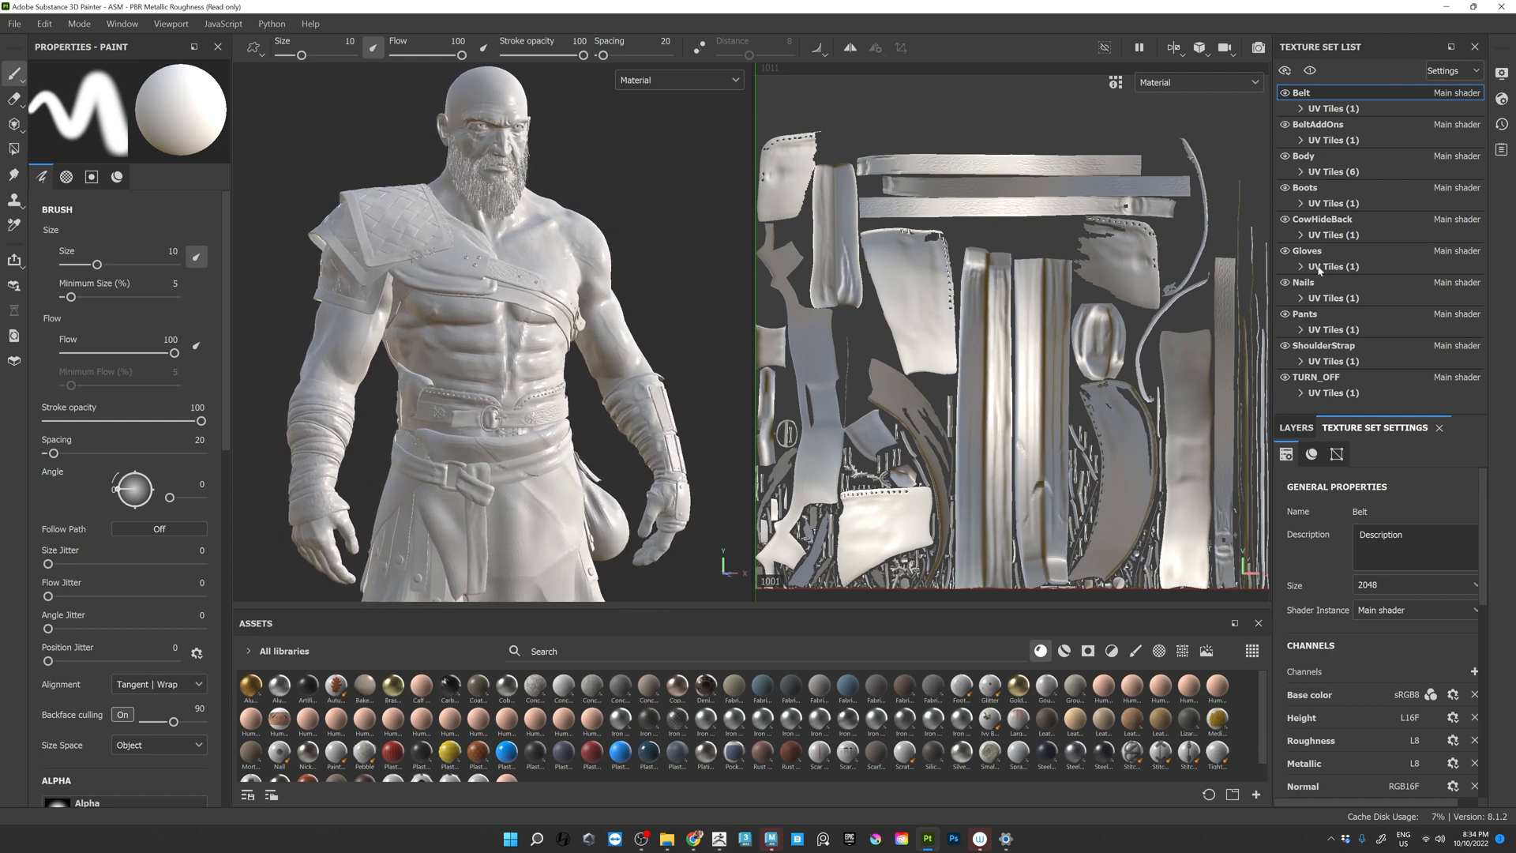
{"action": "left_click", "coordinate": [1319, 253]}
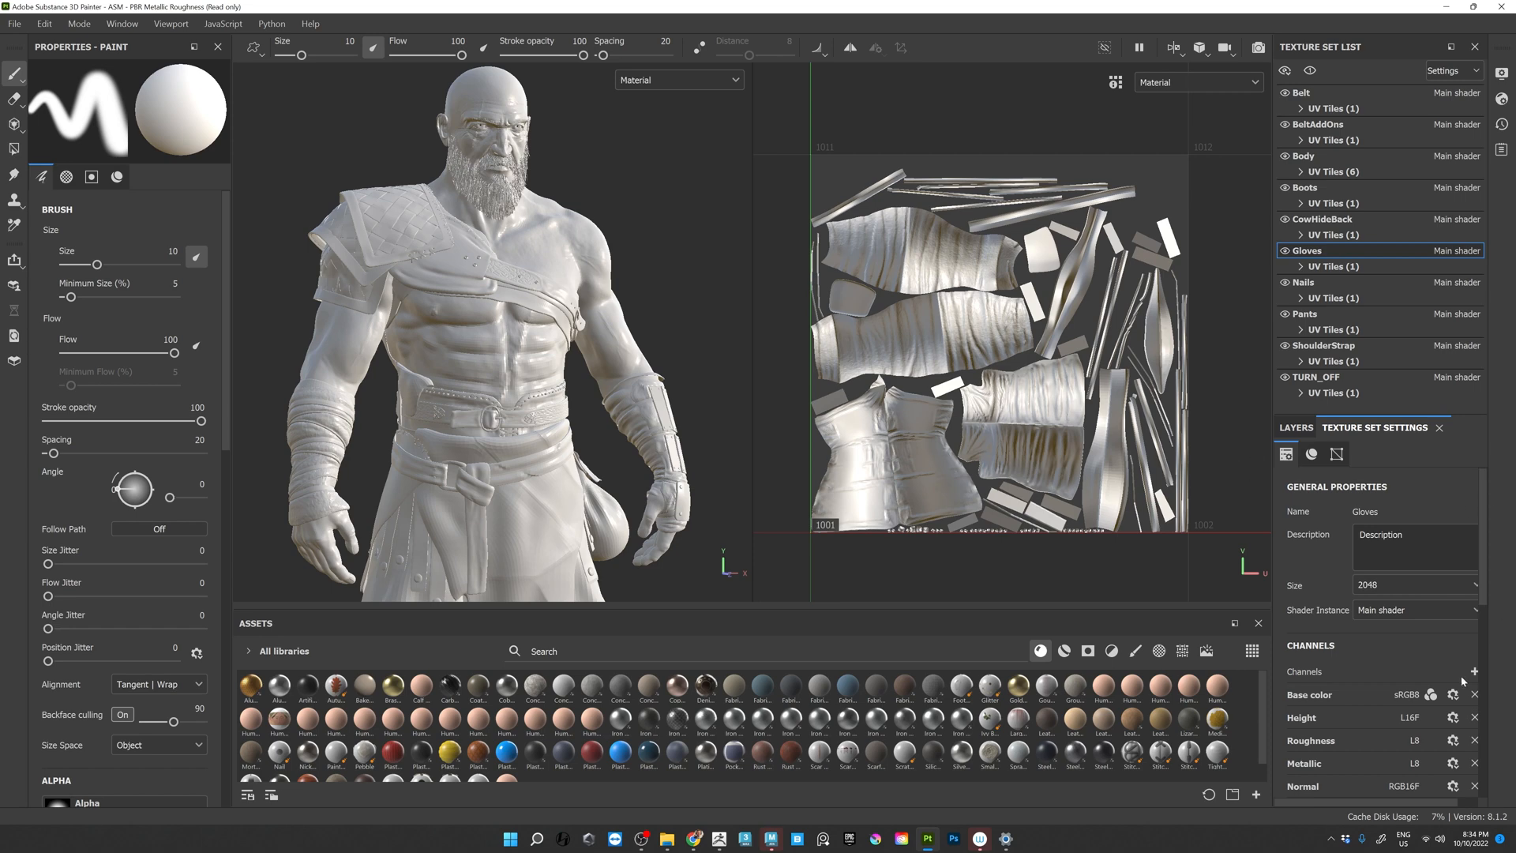
{"action": "left_click_drag", "start_coordinate": [1451, 806], "coordinate": [1478, 802]}
{"action": "left_click_drag", "start_coordinate": [1483, 561], "coordinate": [1504, 707]}
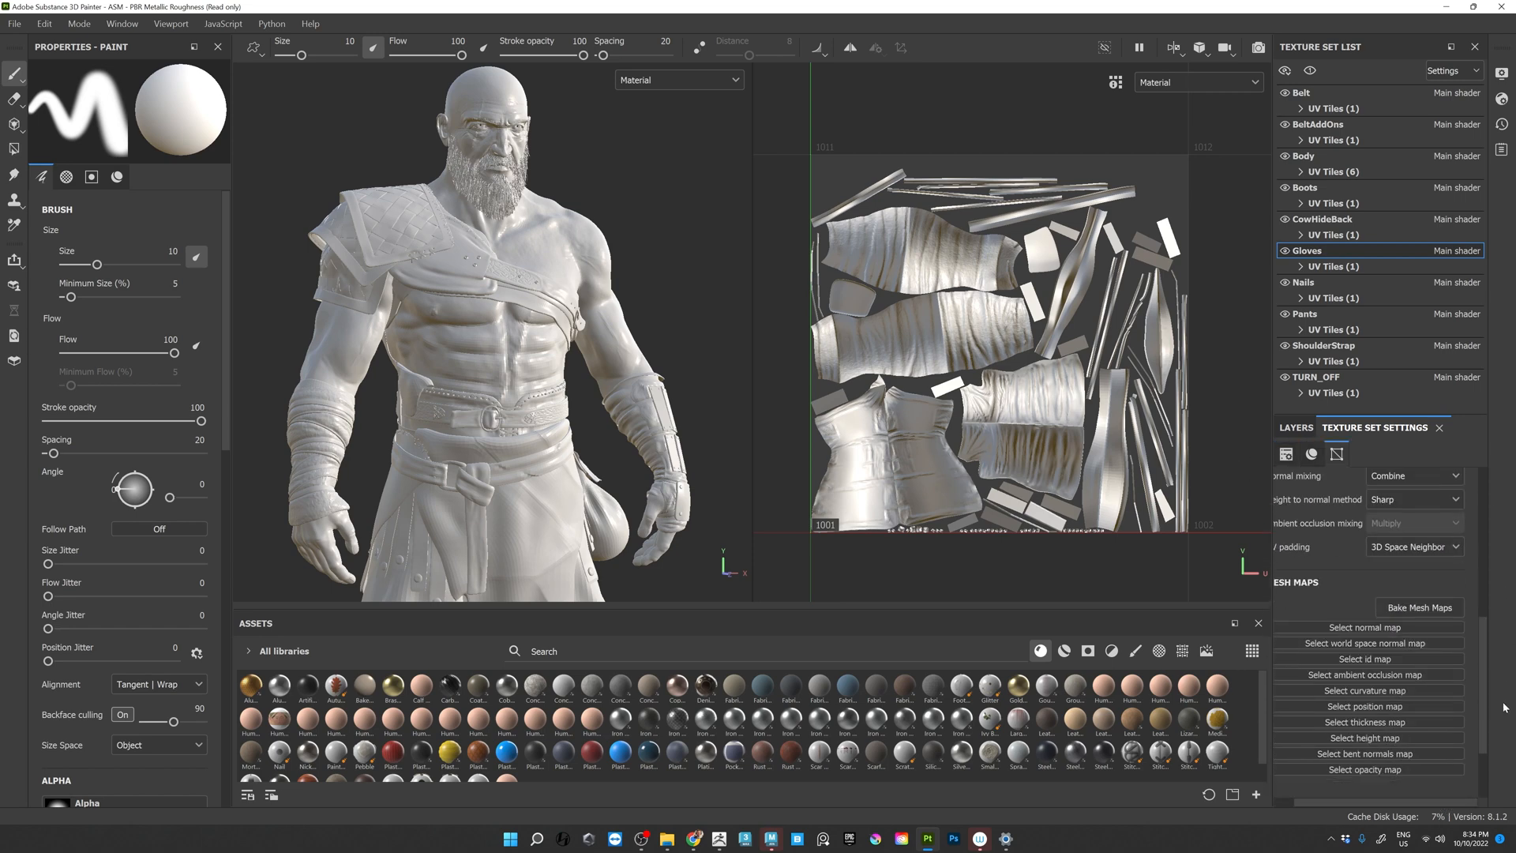
{"action": "left_click", "coordinate": [1418, 609]}
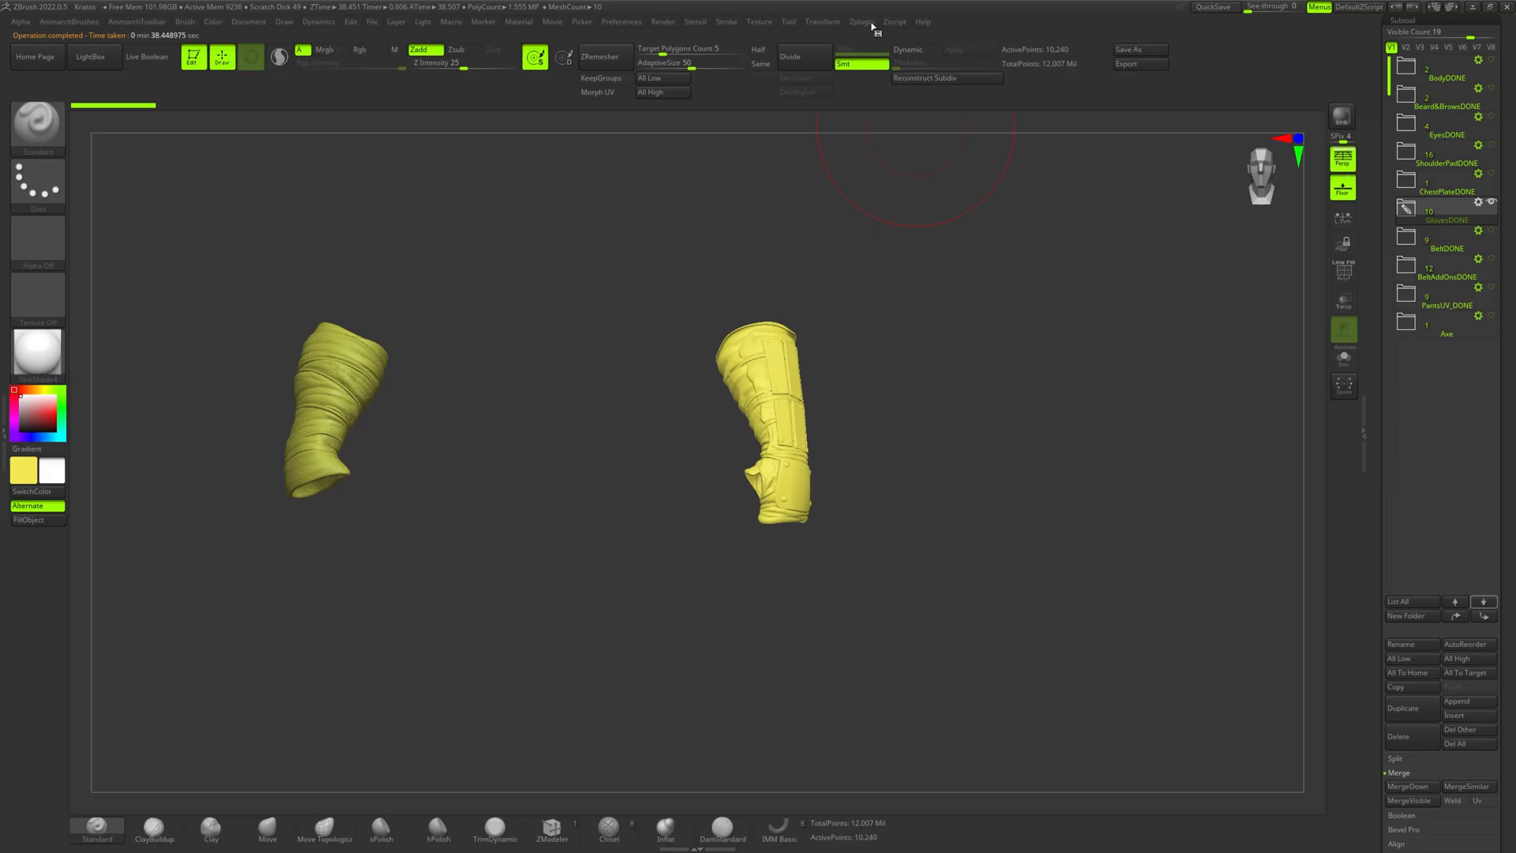
- Switch to ZBrush and export the visible glove subtools as the FBX file GlovesHIGH into the _ExportedFBX folder
{"action": "left_click", "coordinate": [862, 21]}
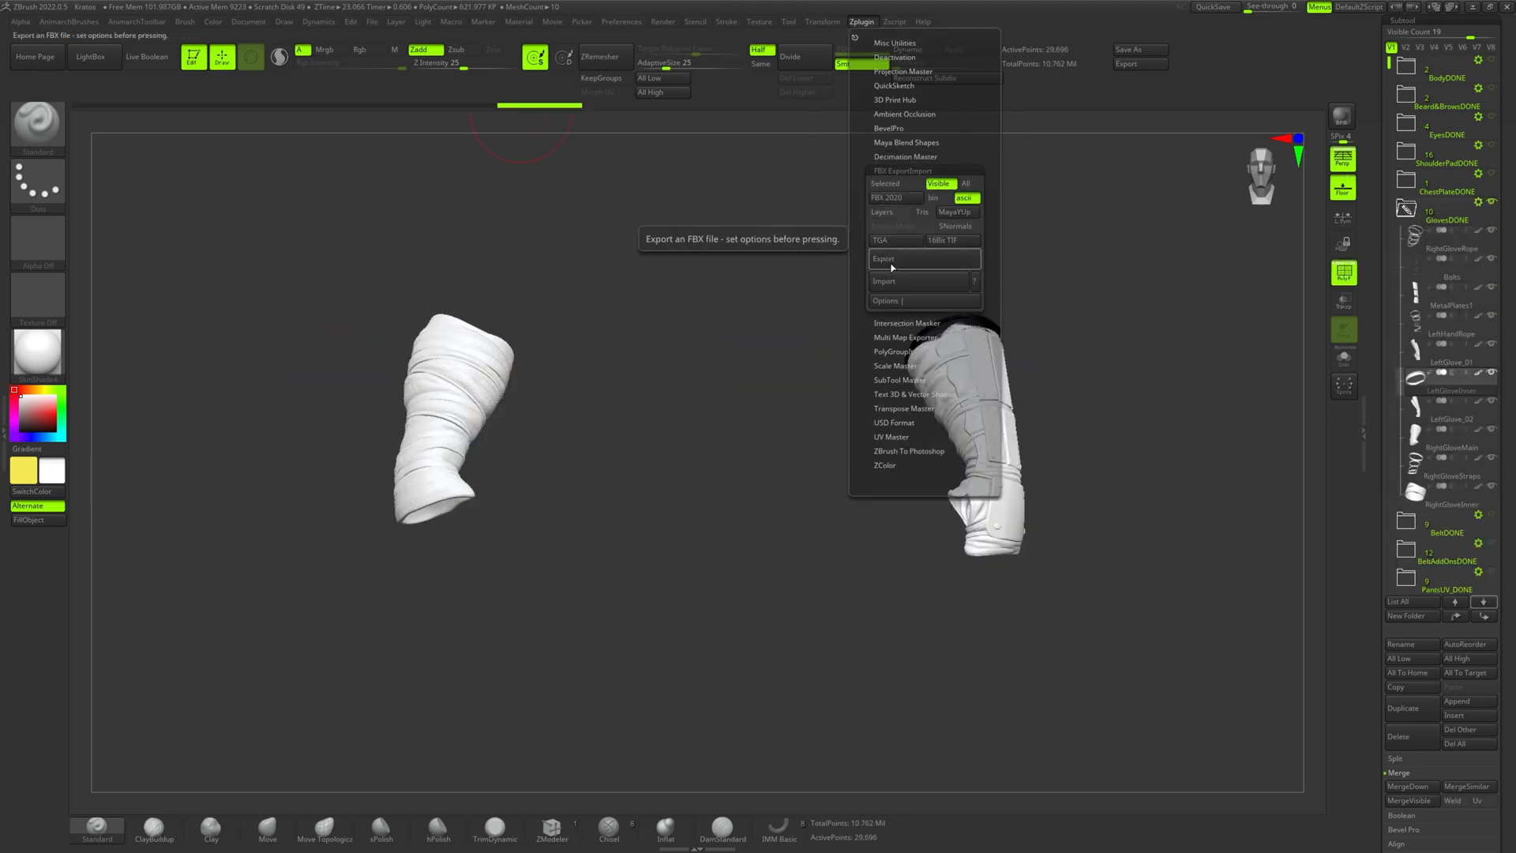
{"action": "left_click", "coordinate": [892, 268]}
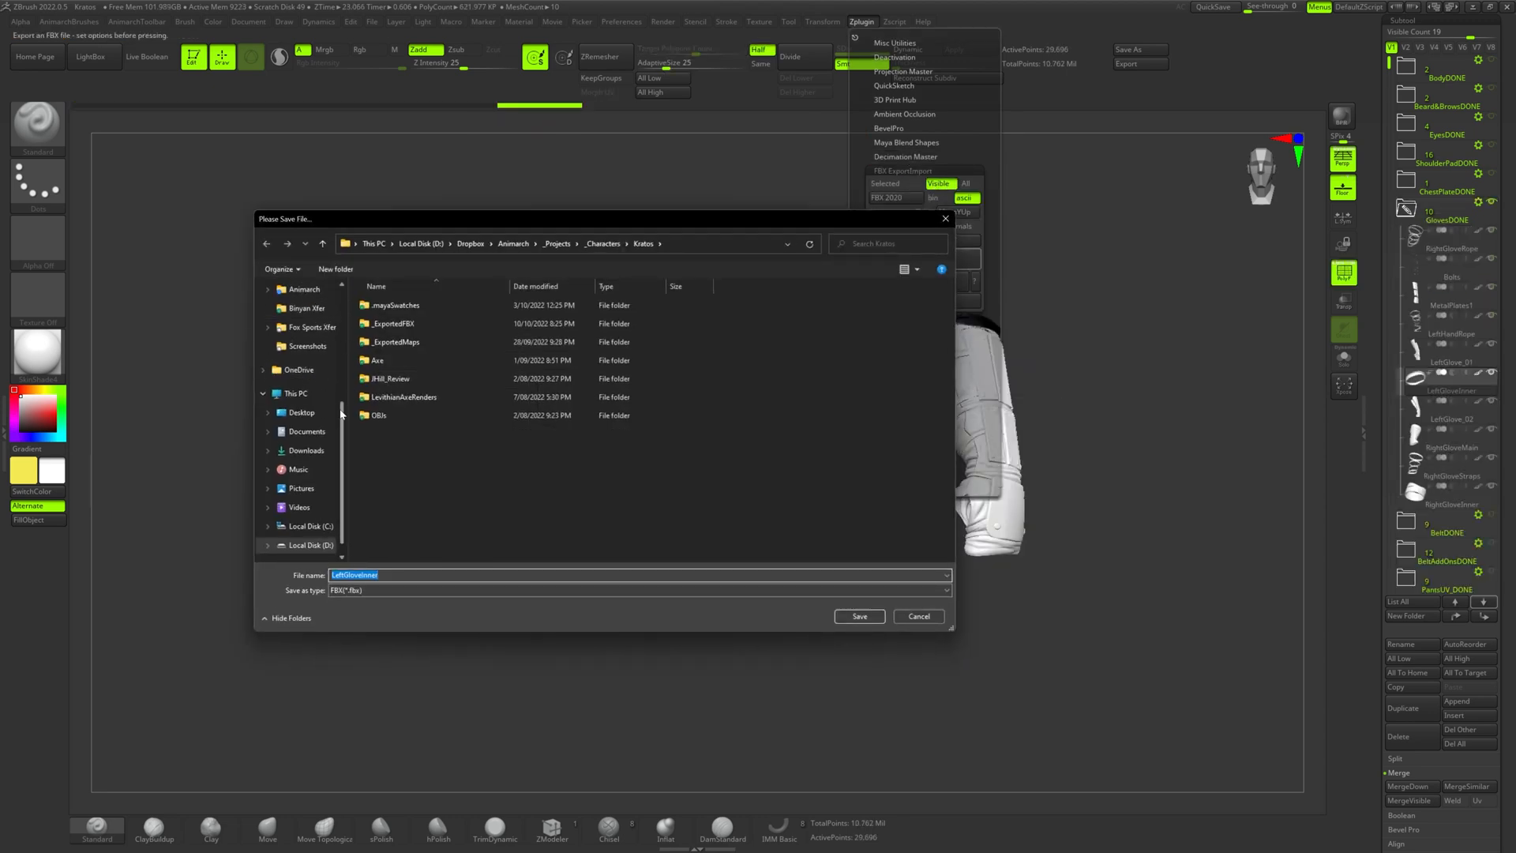
{"action": "double_click", "coordinate": [393, 323]}
{"action": "left_click", "coordinate": [442, 575]}
{"action": "type", "text": "GlovesDone"}
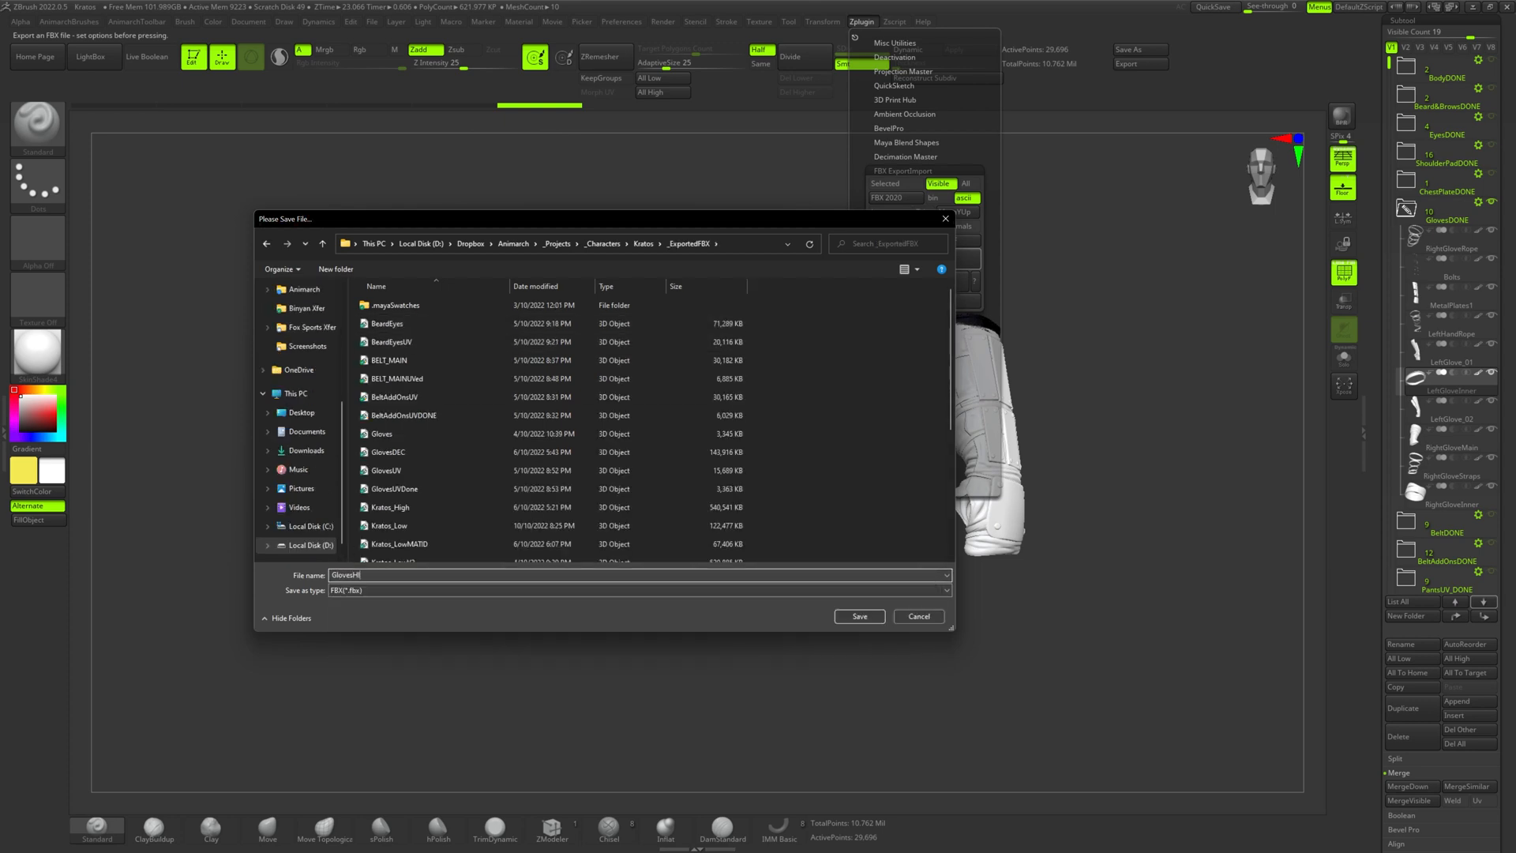
{"action": "left_click", "coordinate": [859, 621]}
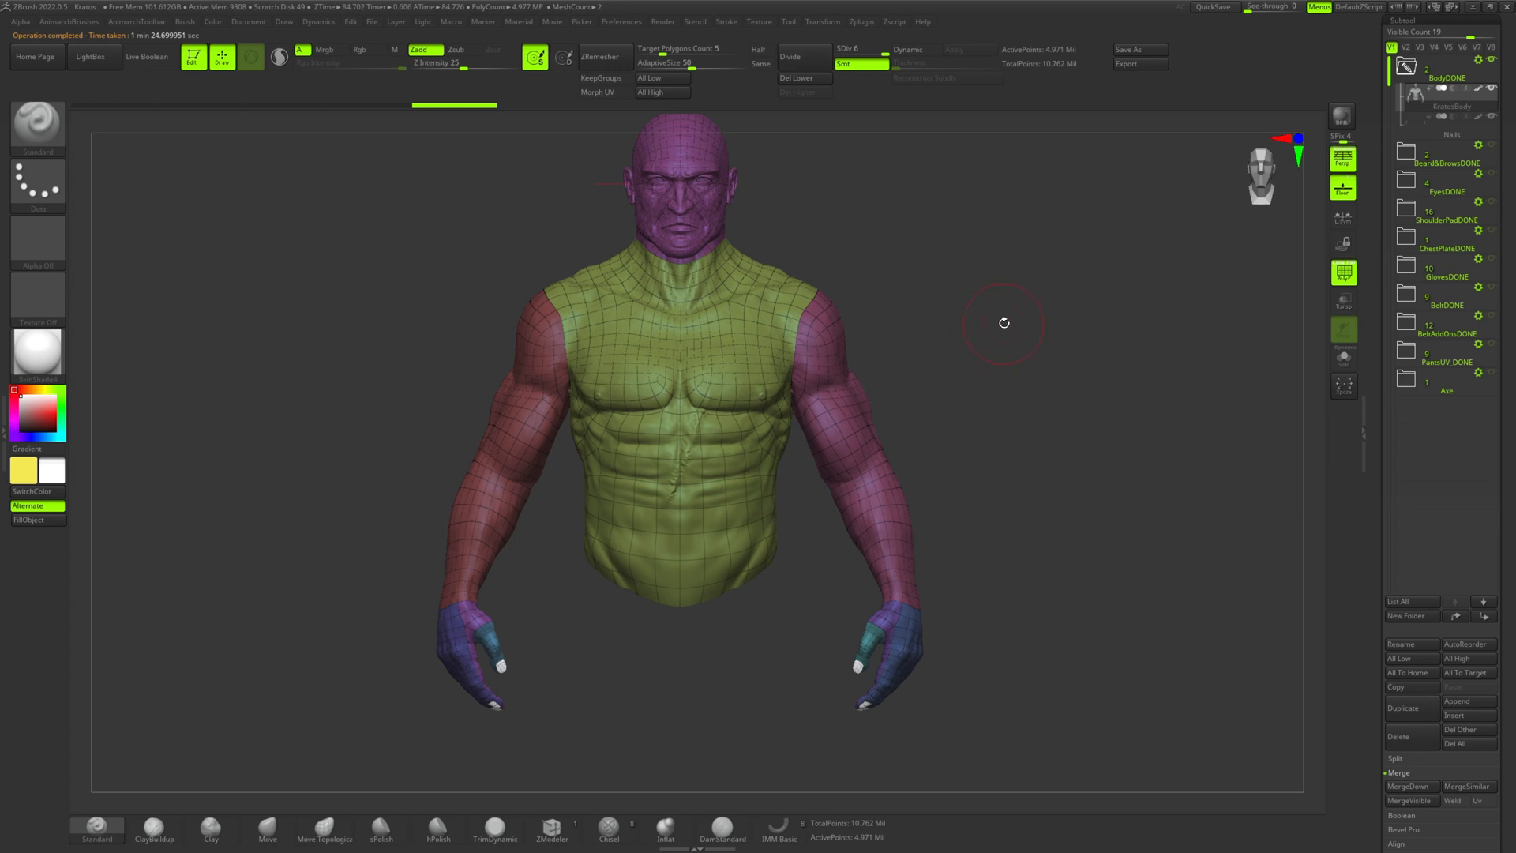
- Hide the polygroup wireframe and decimate all visible body subtools with the decimation percentage at 20
{"action": "key", "text": "shift+f"}
{"action": "left_click_drag", "start_coordinate": [955, 161], "coordinate": [945, 191], "text": "alt"}
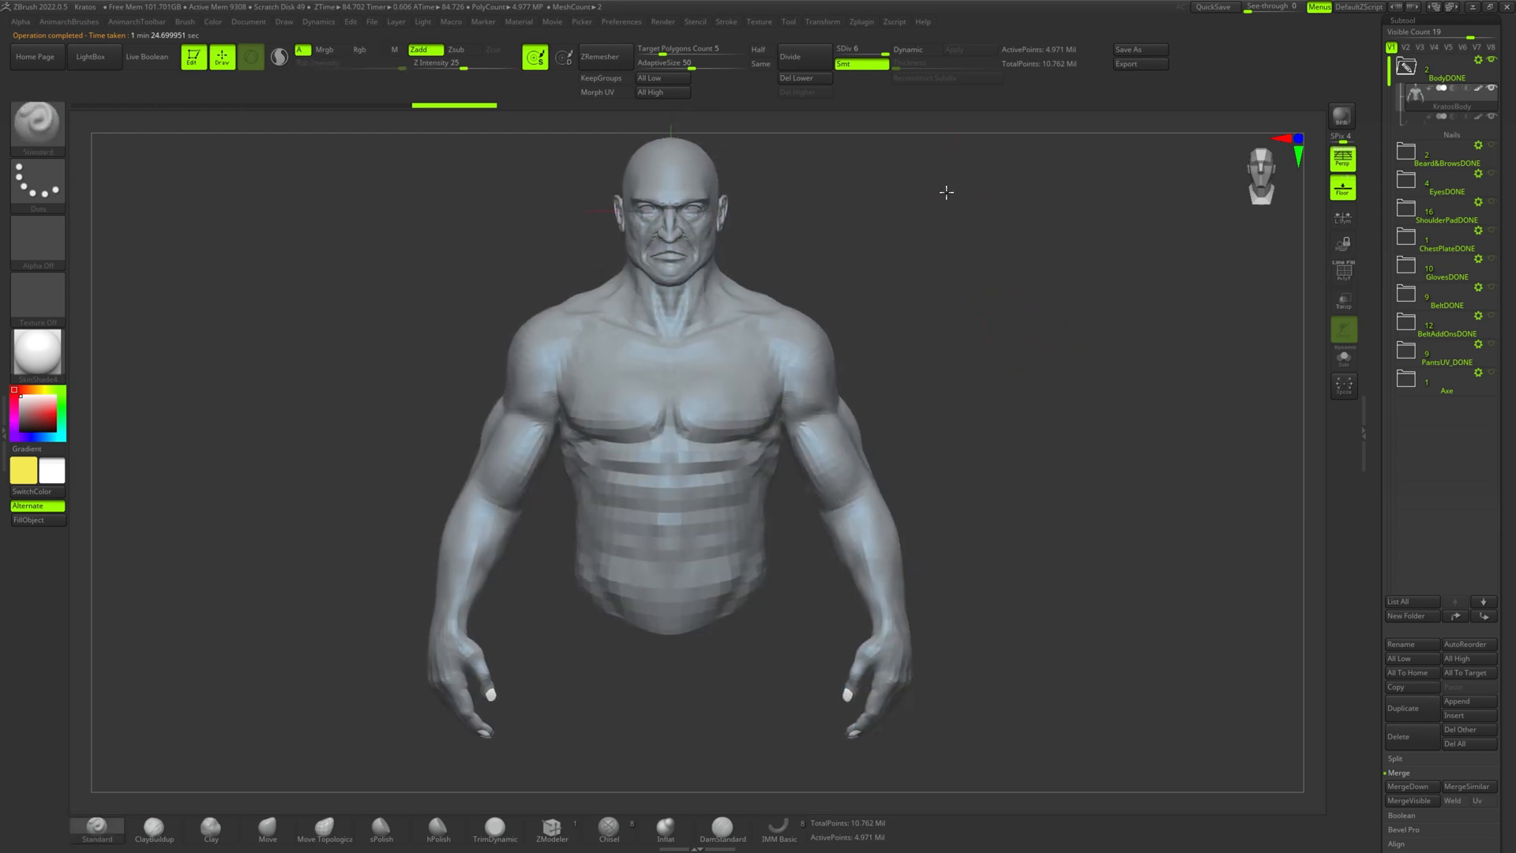
{"action": "left_click", "coordinate": [861, 24]}
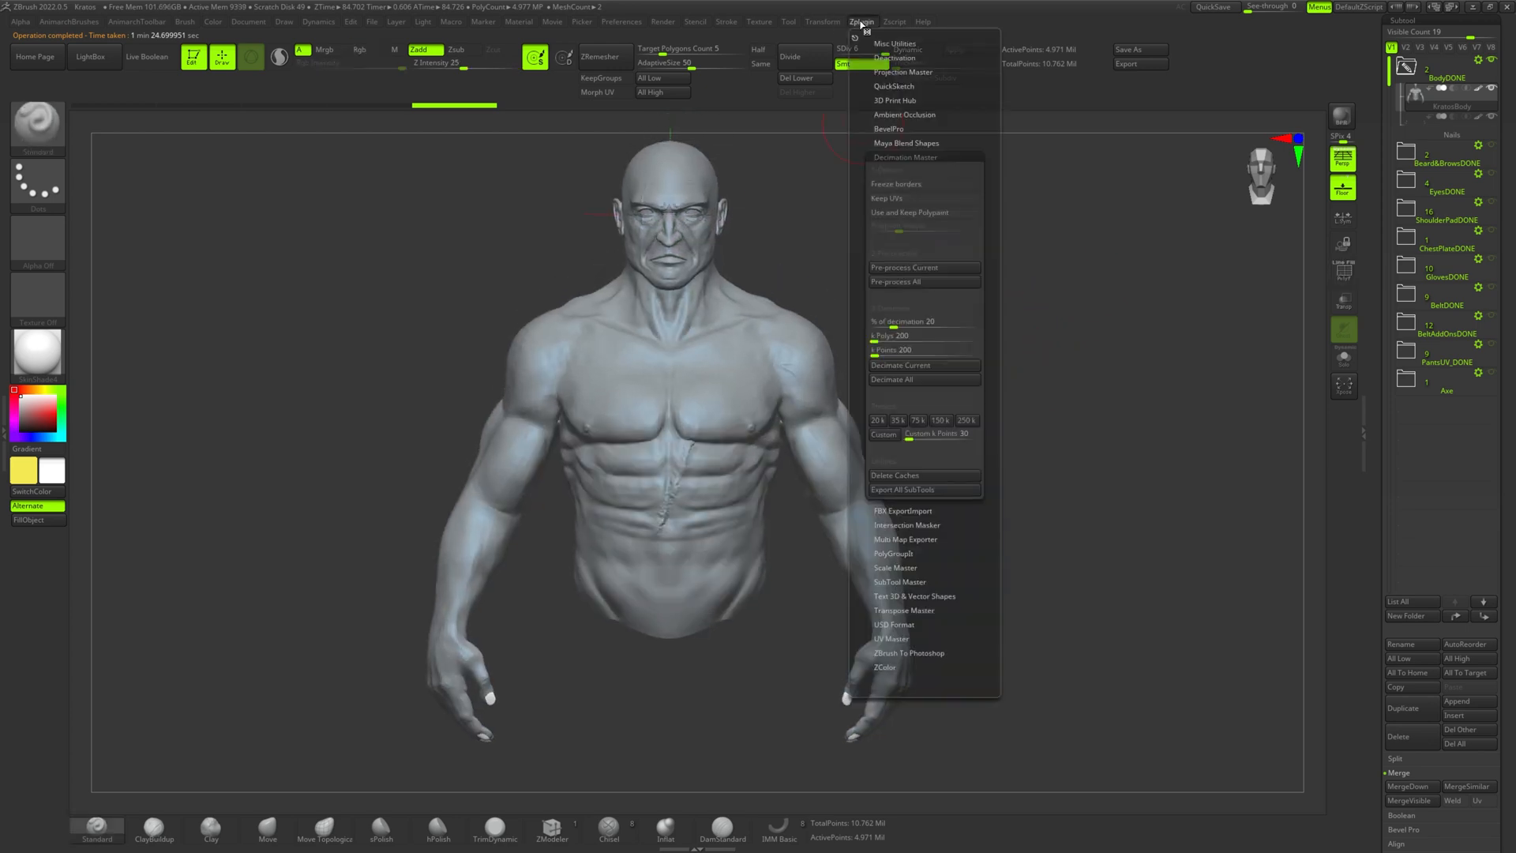
{"action": "left_click", "coordinate": [908, 381]}
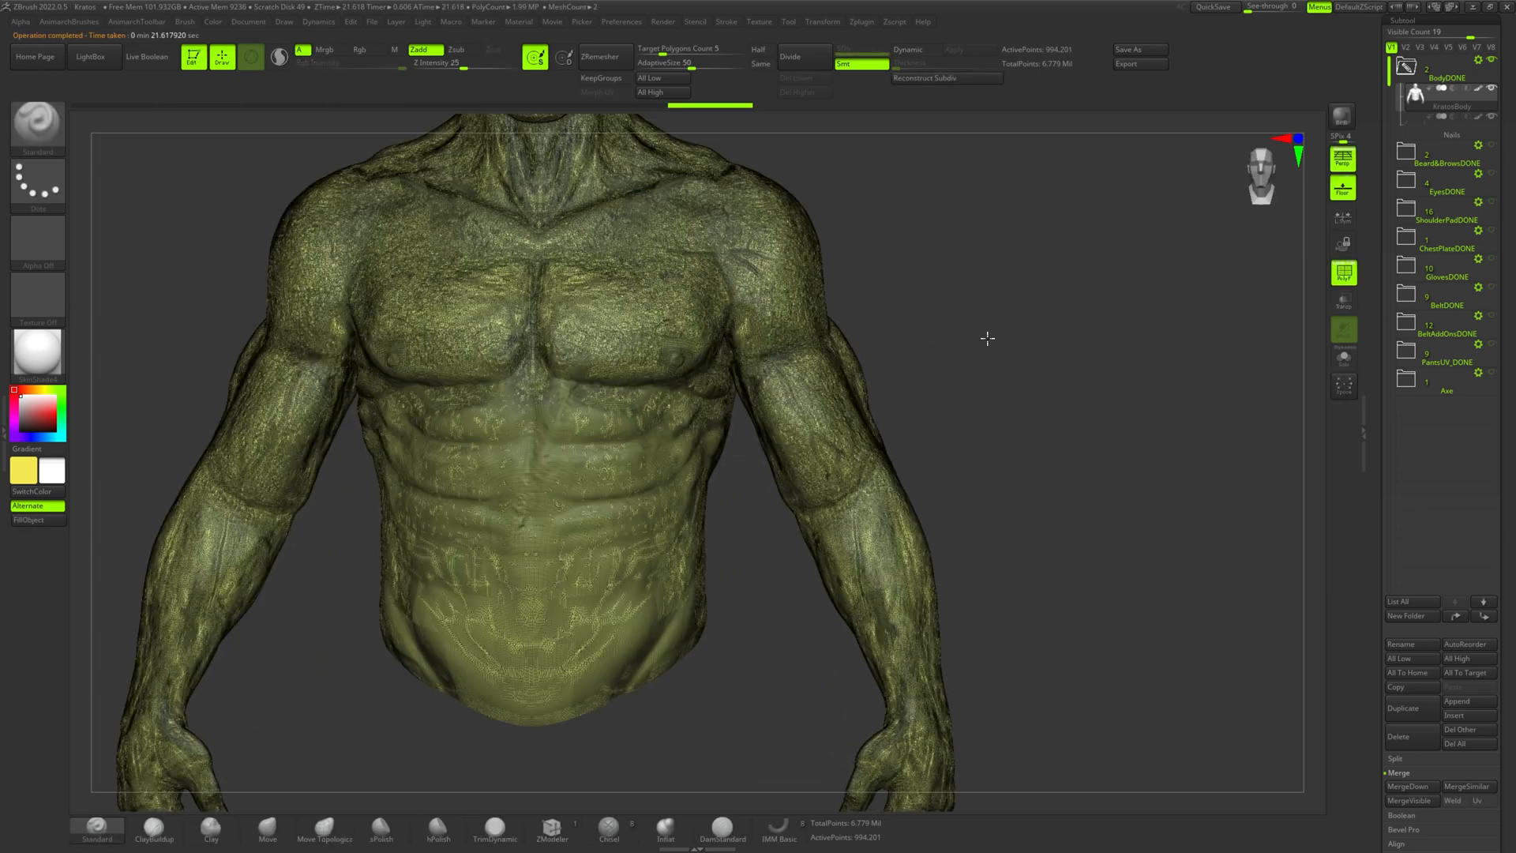
- Export the decimated body and nails as the FBX file KratosHIGH in the _ExportedFBX folder
{"action": "left_click_drag", "start_coordinate": [987, 338], "coordinate": [975, 595], "text": "alt"}
{"action": "left_click_drag", "start_coordinate": [1047, 233], "coordinate": [1019, 519], "text": "alt"}
{"action": "left_click", "coordinate": [858, 22]}
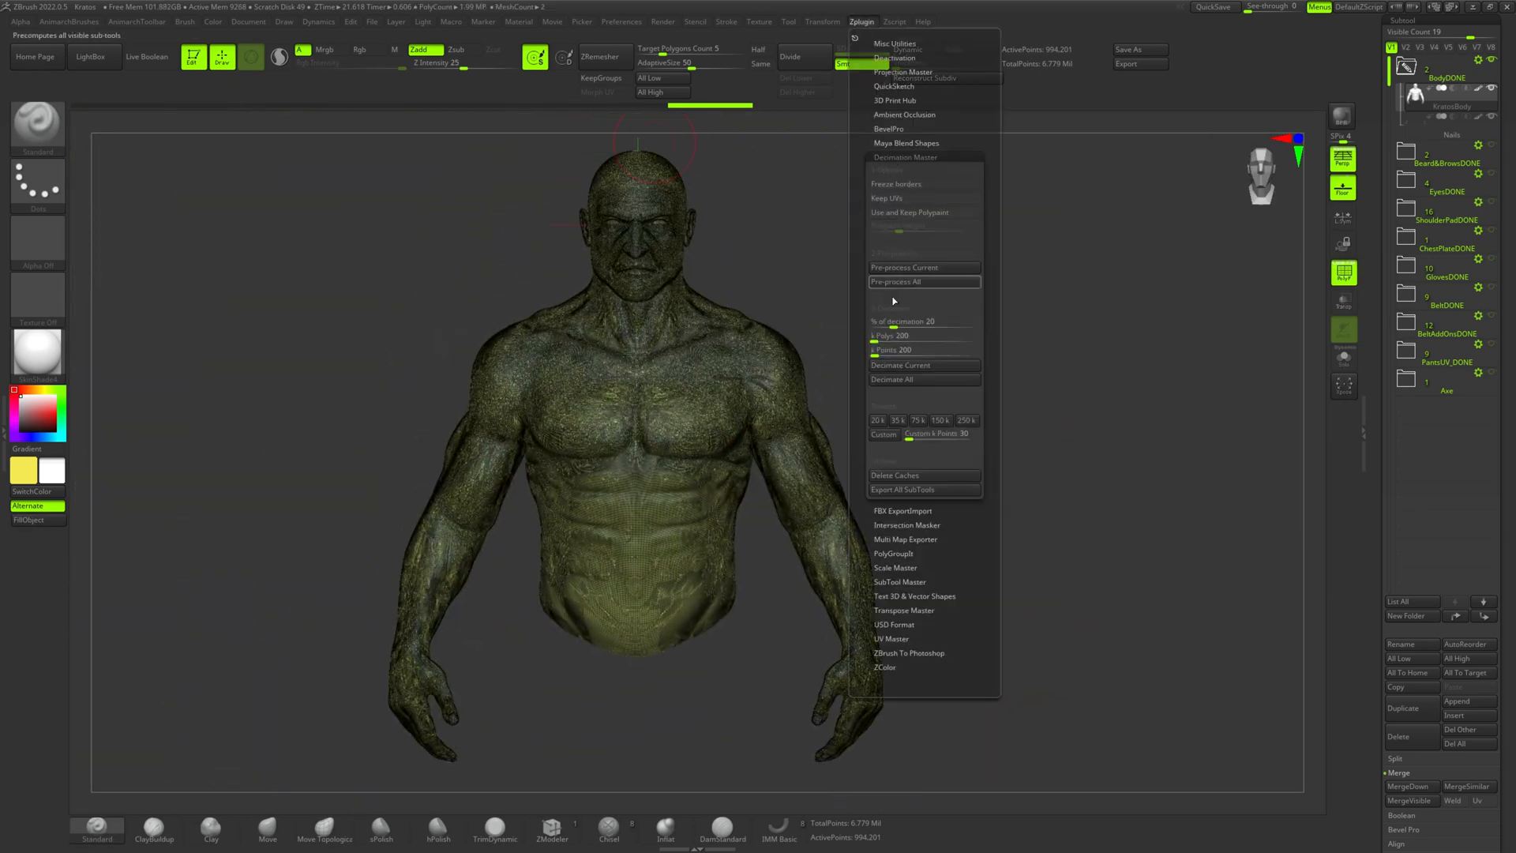
{"action": "left_click", "coordinate": [898, 155]}
{"action": "left_click", "coordinate": [900, 172]}
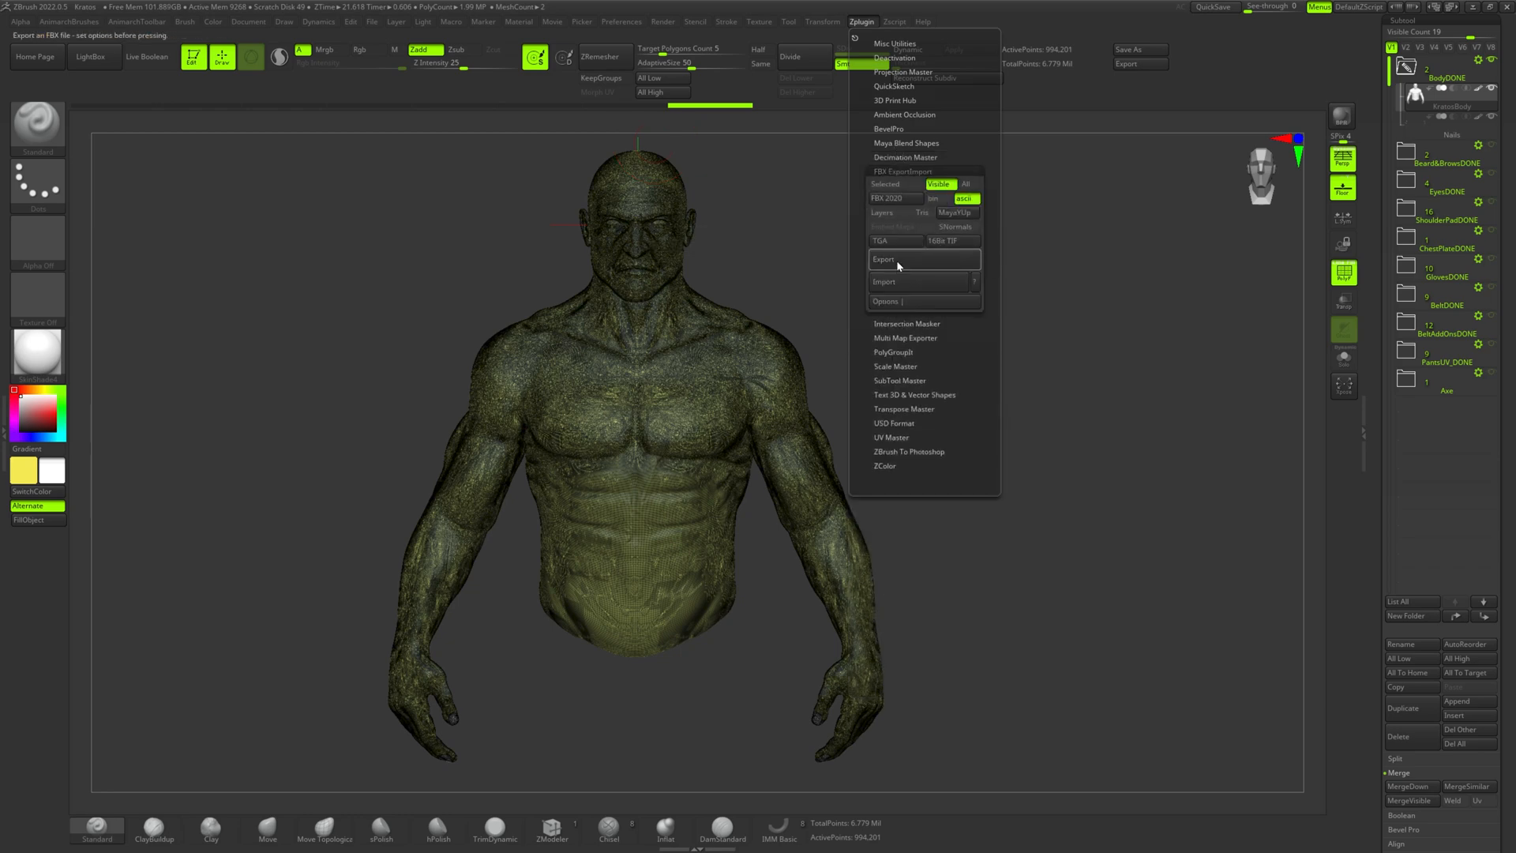
{"action": "left_click", "coordinate": [898, 260]}
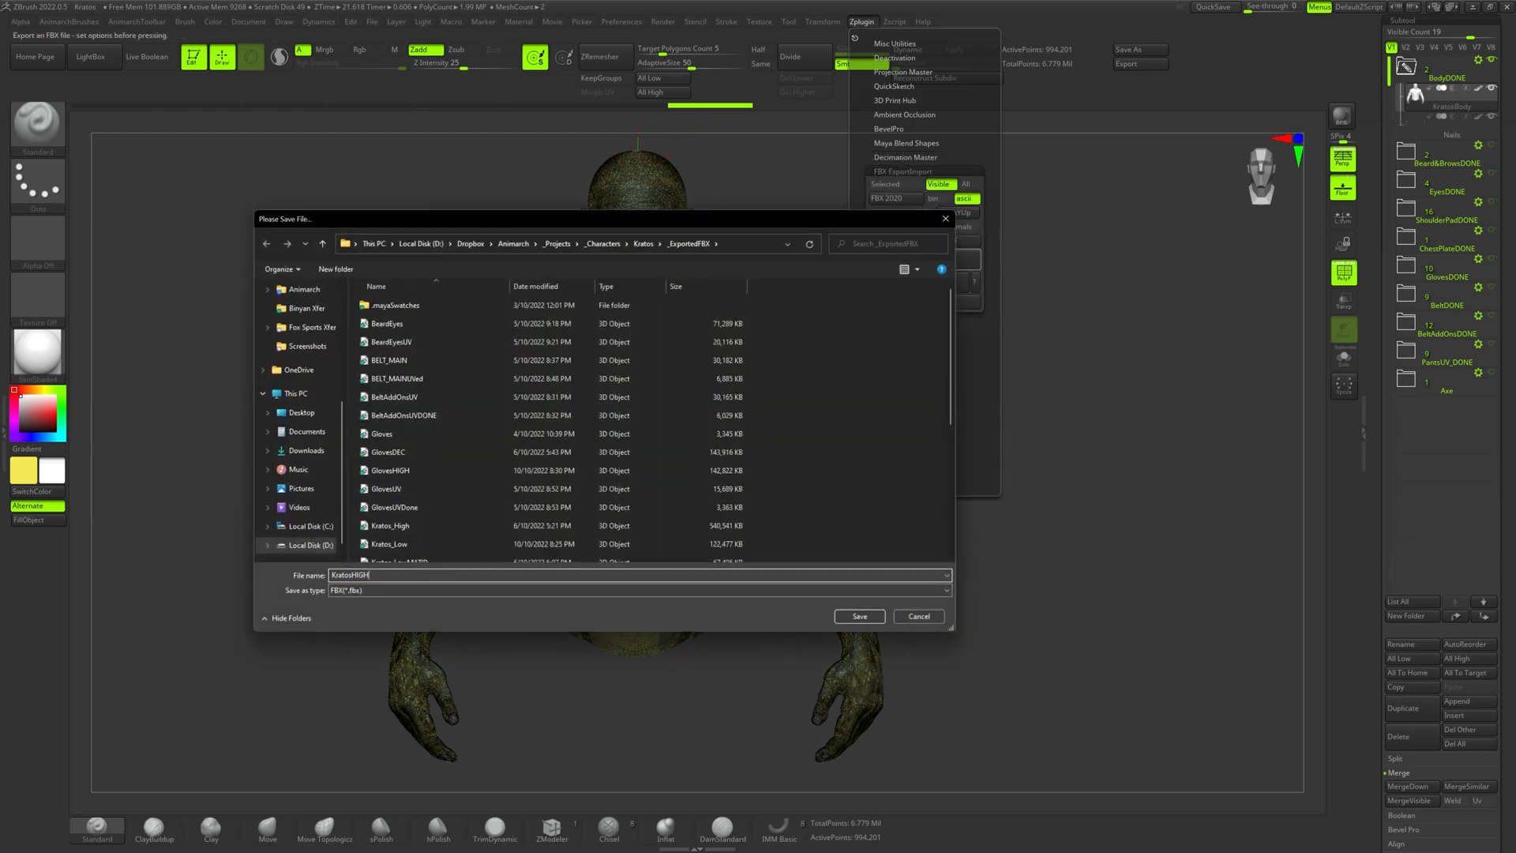
{"action": "left_click", "coordinate": [860, 616]}
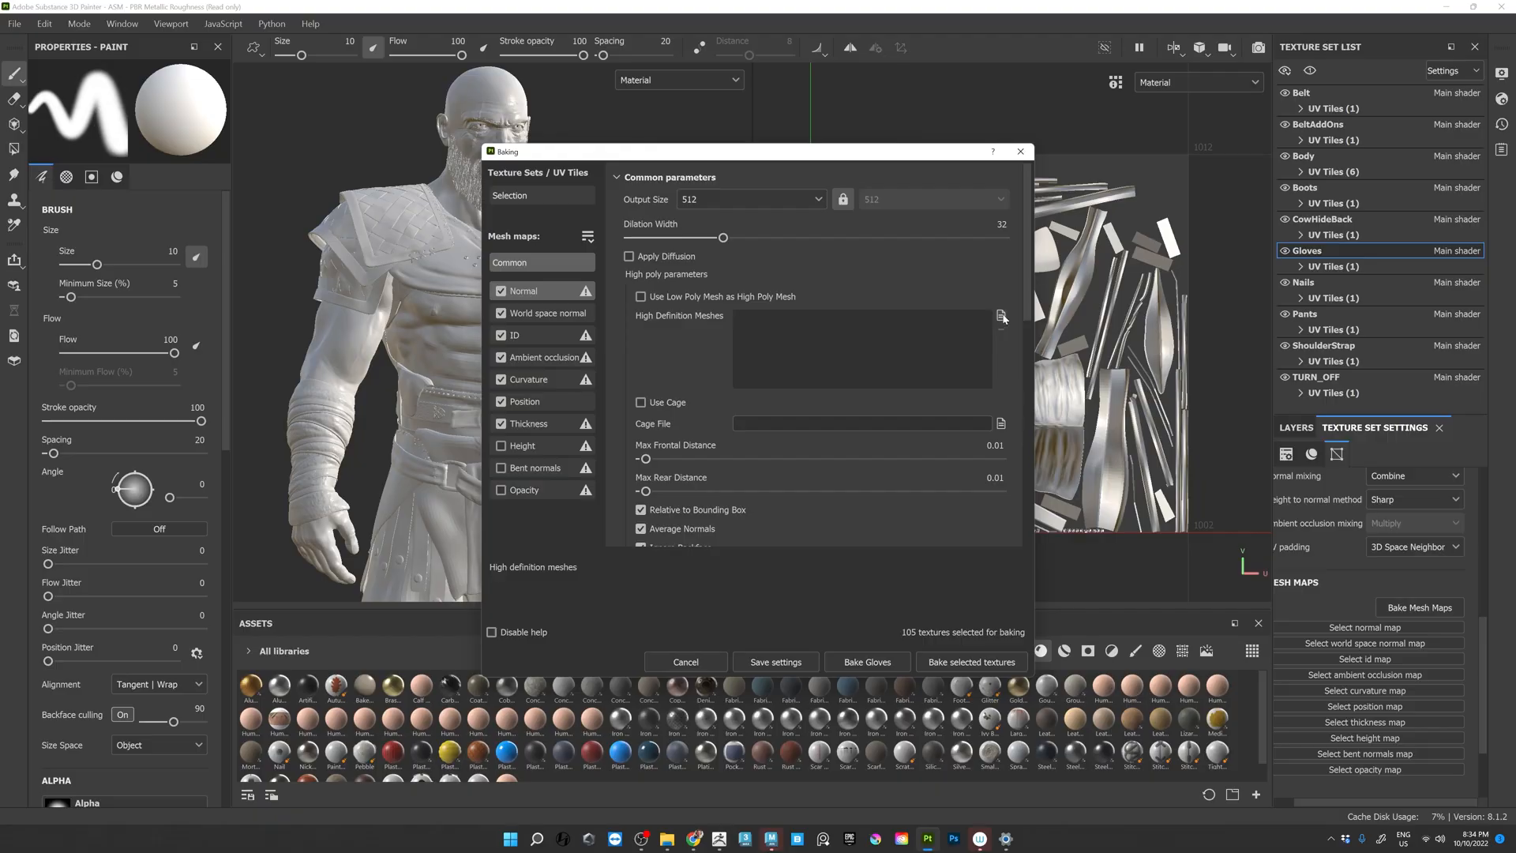
- Switch to Substance 3D Painter and add GlovesHIGH and KratosHIGH as high definition meshes for baking
{"action": "scroll", "coordinate": [748, 499], "scroll_direction": "down", "scroll_amount": 1}
{"action": "left_click", "coordinate": [715, 394]}
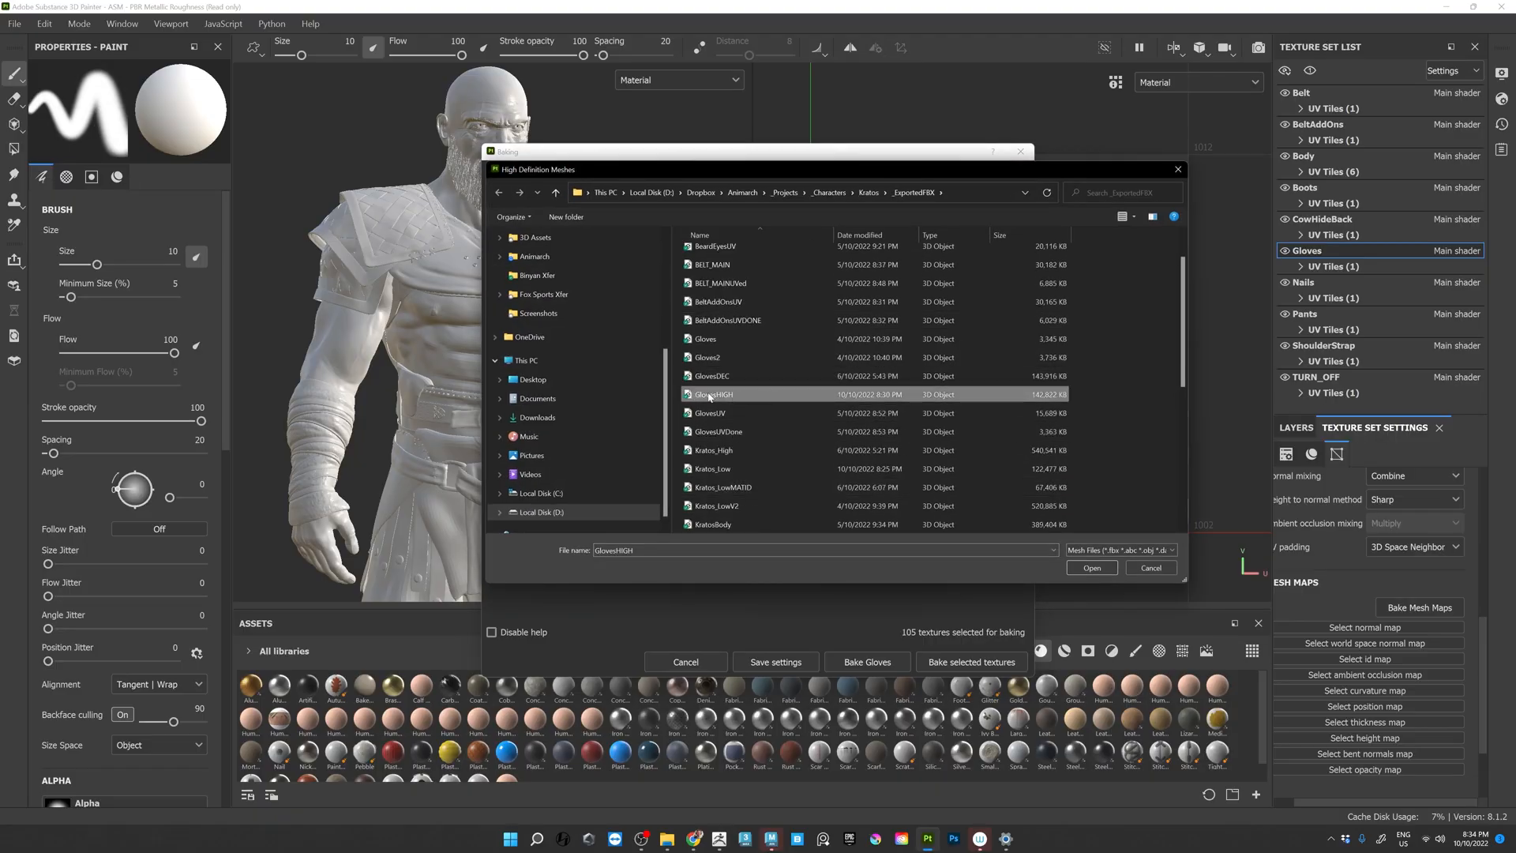
{"action": "left_click", "coordinate": [1092, 568]}
{"action": "left_click", "coordinate": [1001, 315]}
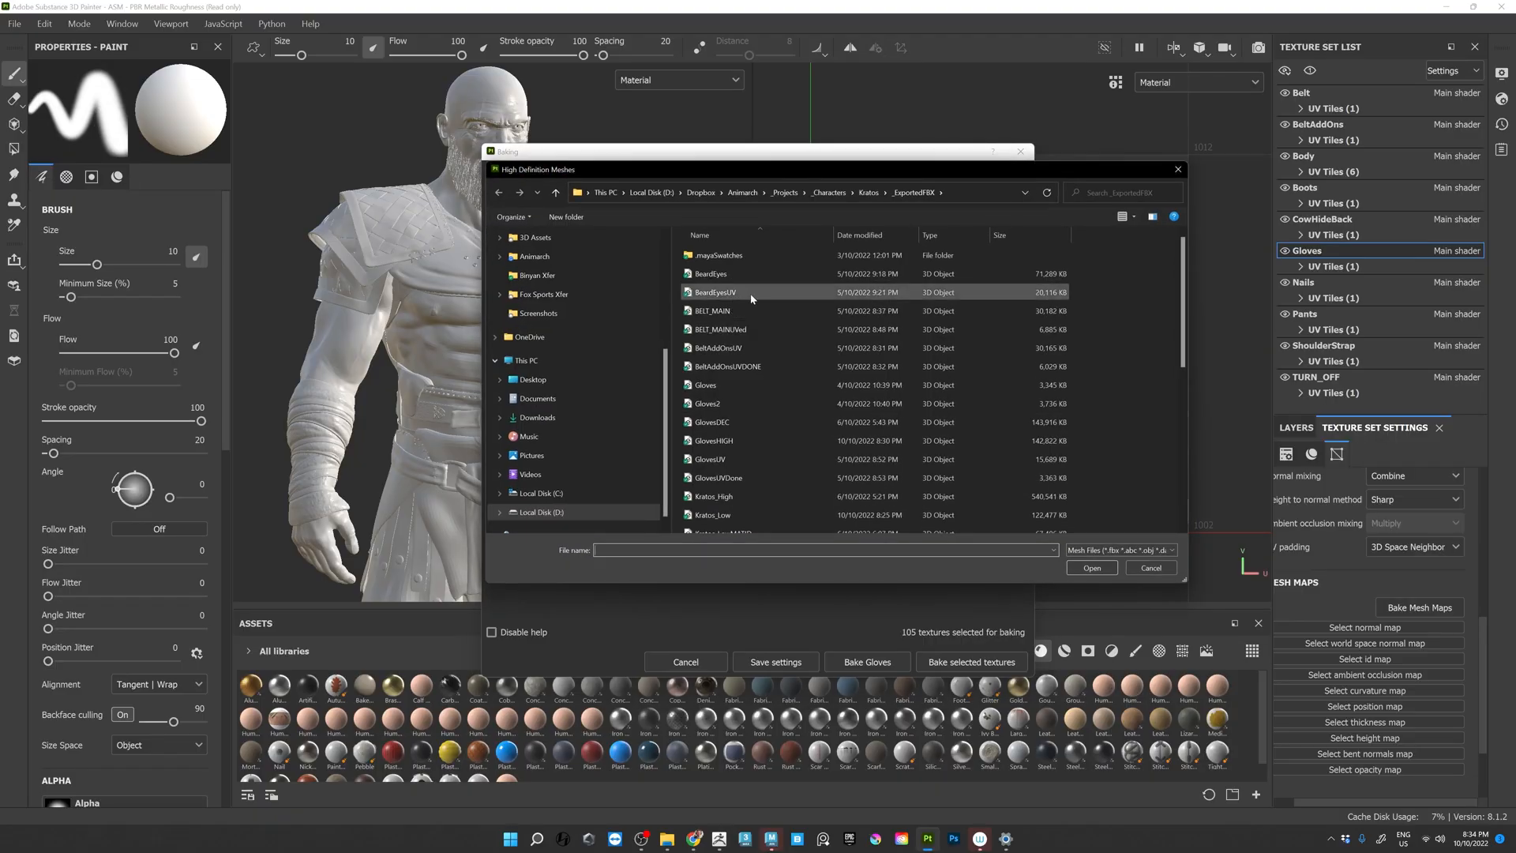
{"action": "scroll", "coordinate": [724, 443], "scroll_direction": "down", "scroll_amount": 1}
{"action": "scroll", "coordinate": [725, 438], "scroll_direction": "down", "scroll_amount": 2}
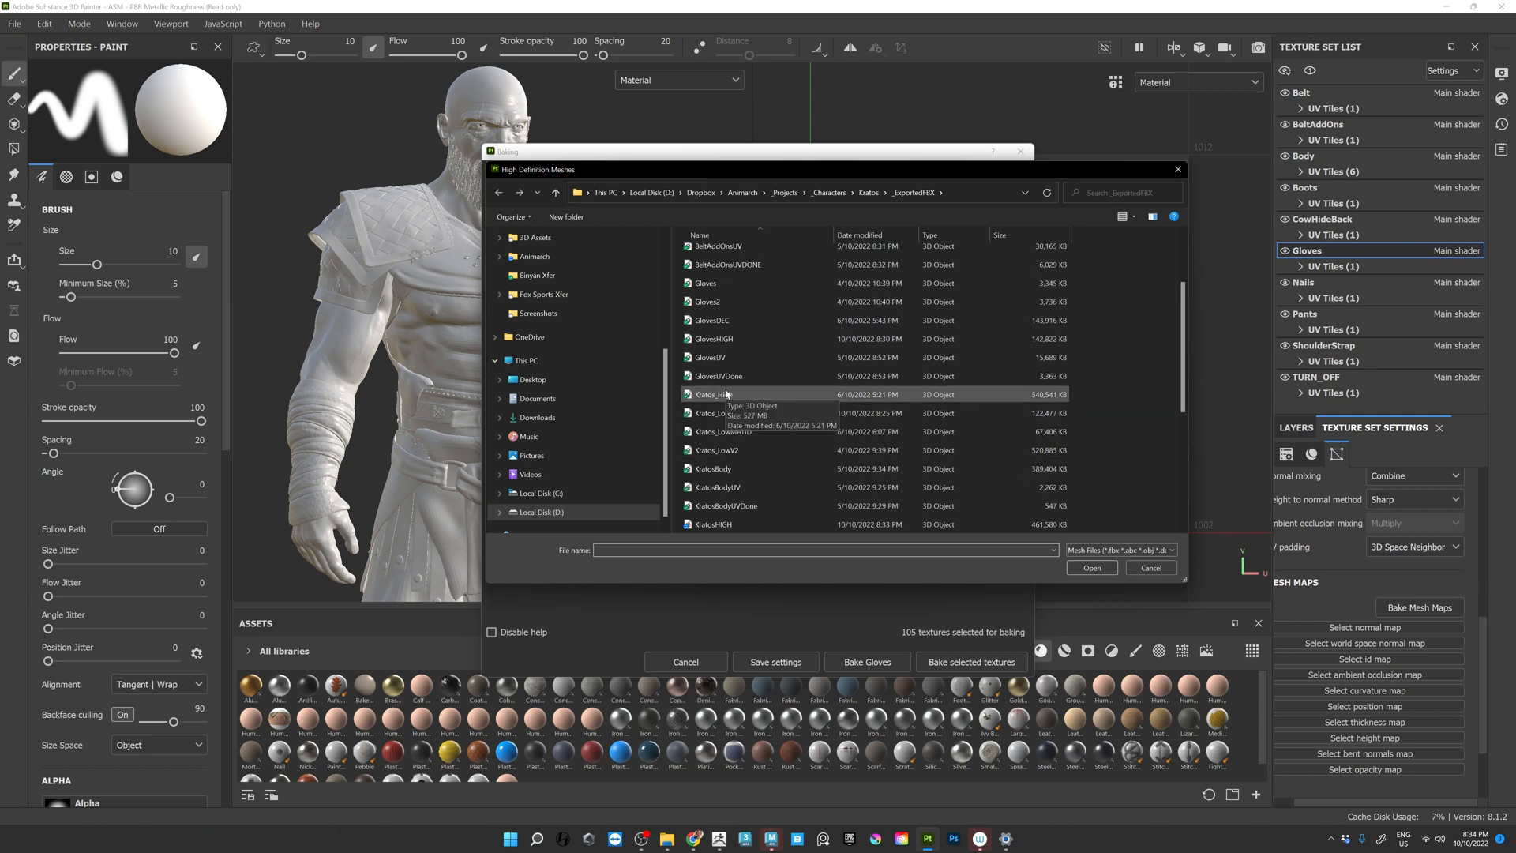
{"action": "left_click", "coordinate": [726, 470]}
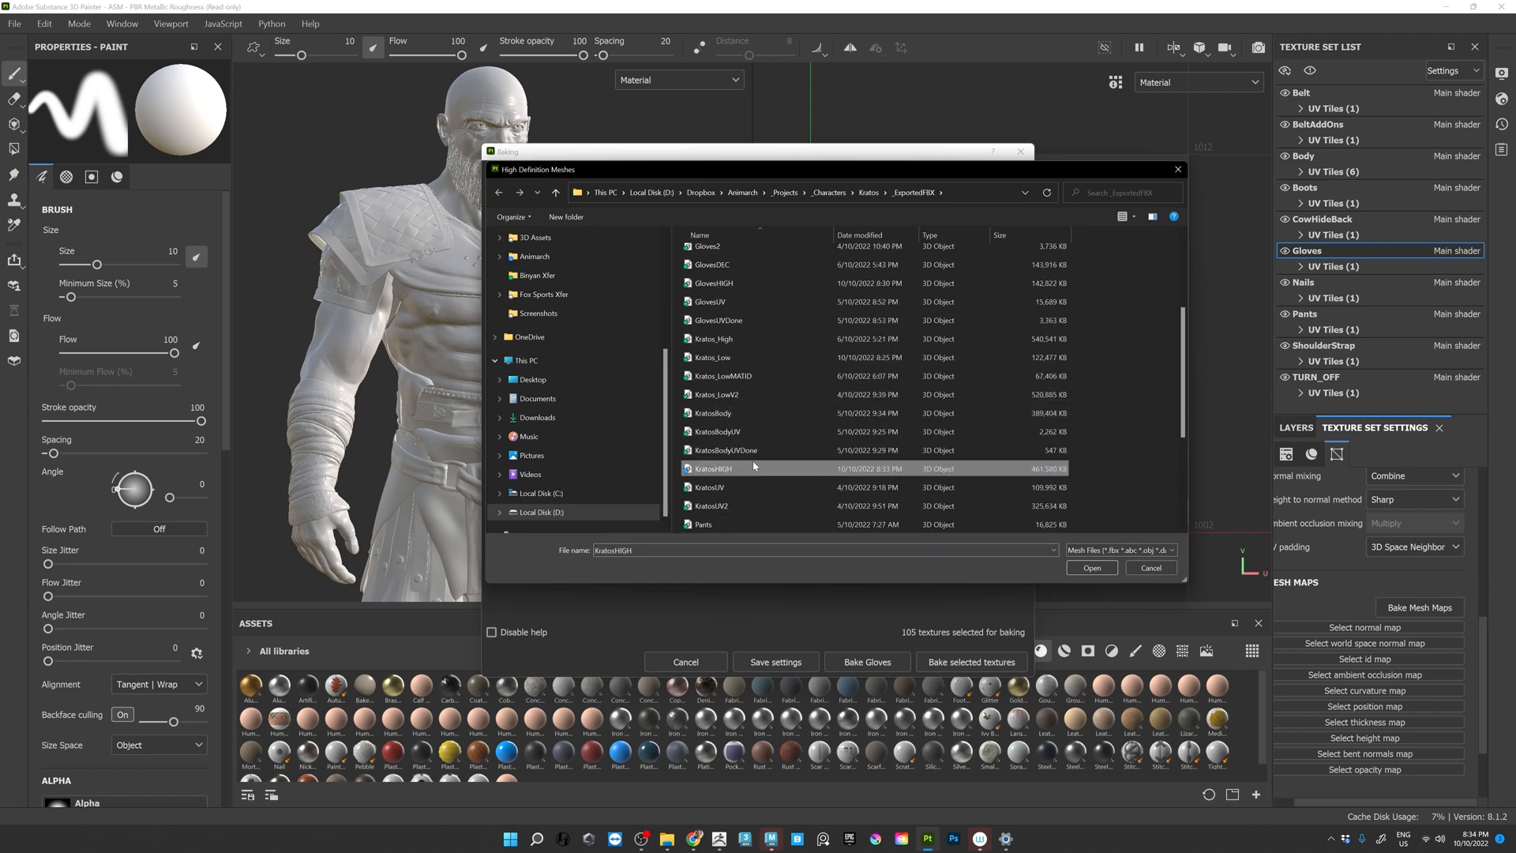
{"action": "left_click", "coordinate": [1096, 568]}
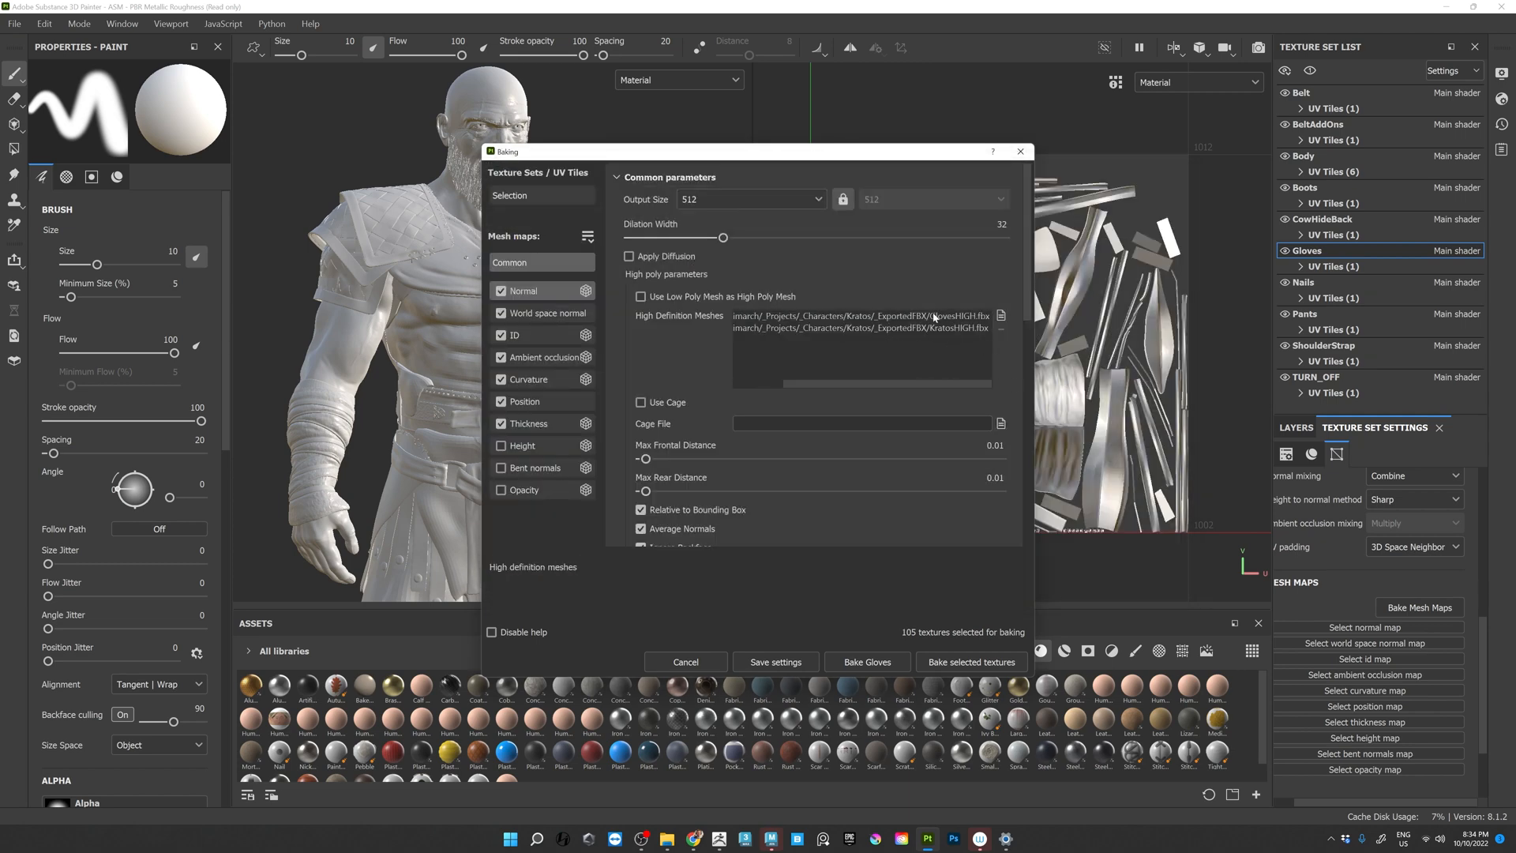
- Go through the ambient occlusion and curvature baker settings and set the thickness baker's secondary rays to 256
{"action": "left_click", "coordinate": [541, 357]}
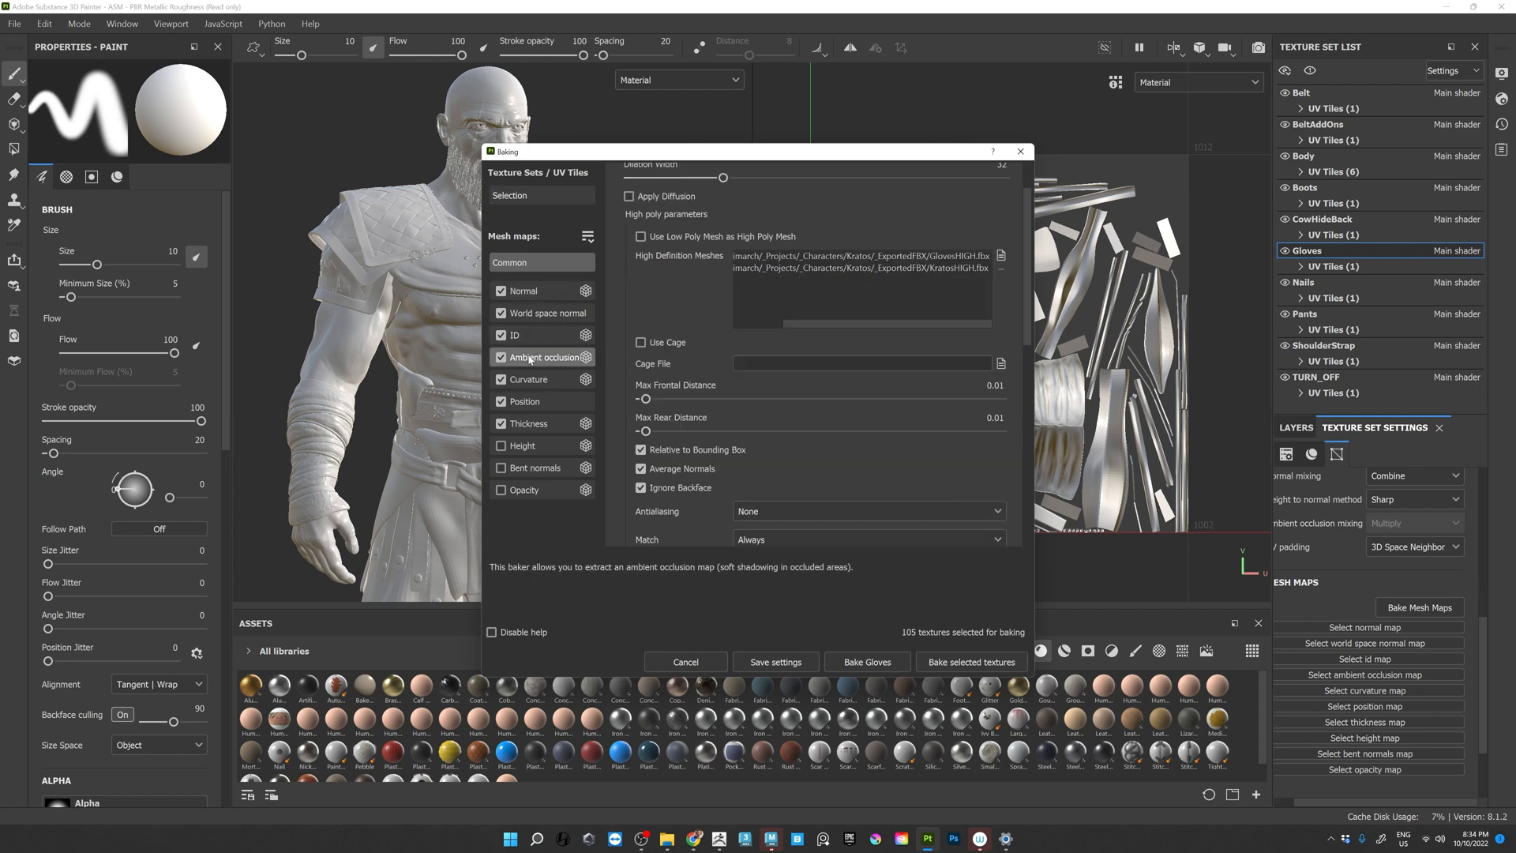
{"action": "left_click", "coordinate": [528, 379]}
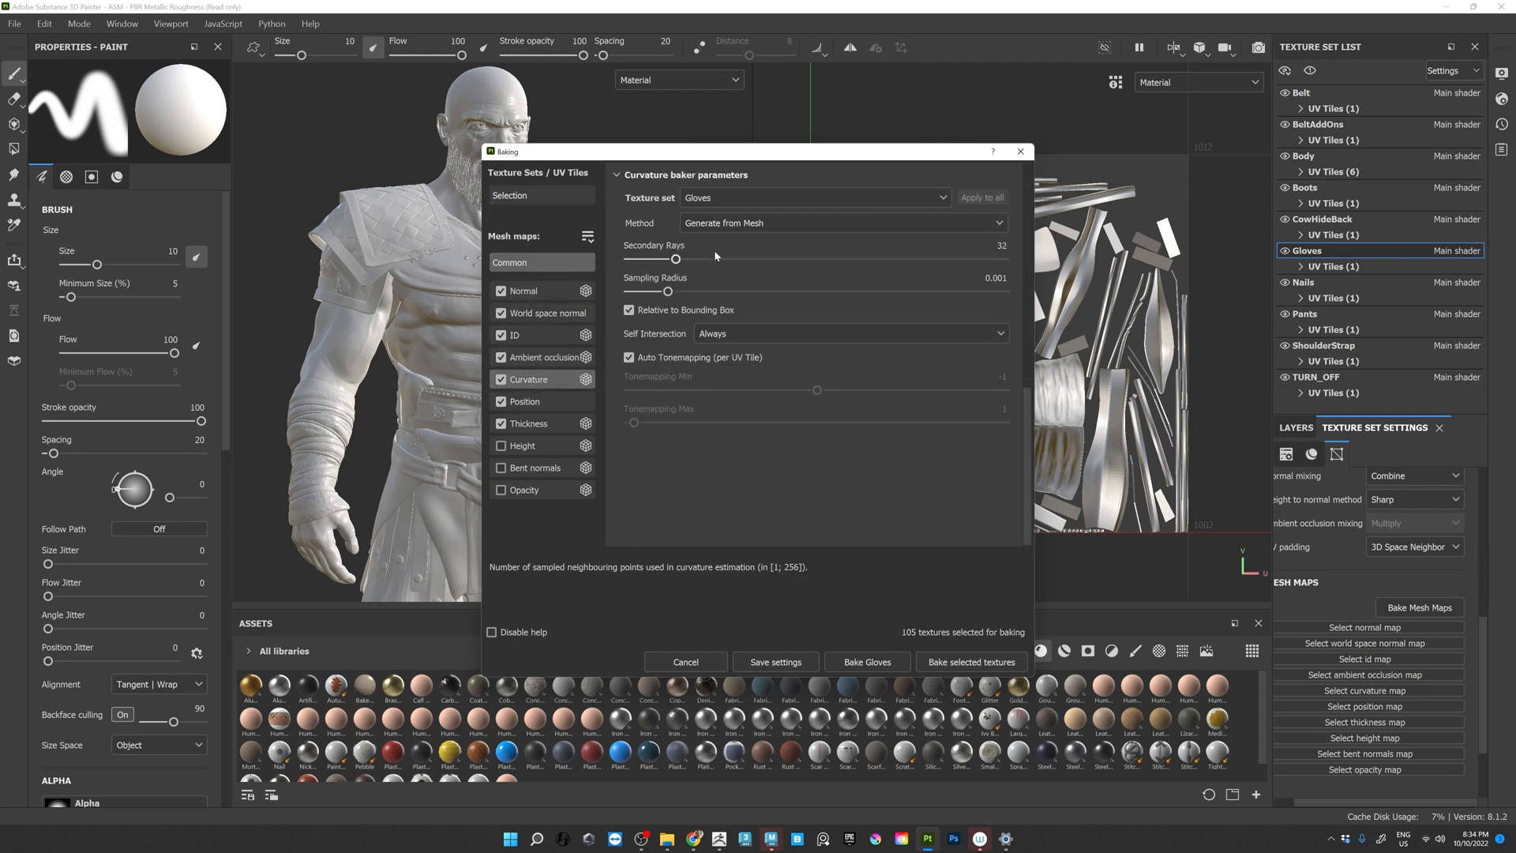
{"action": "left_click", "coordinate": [528, 423]}
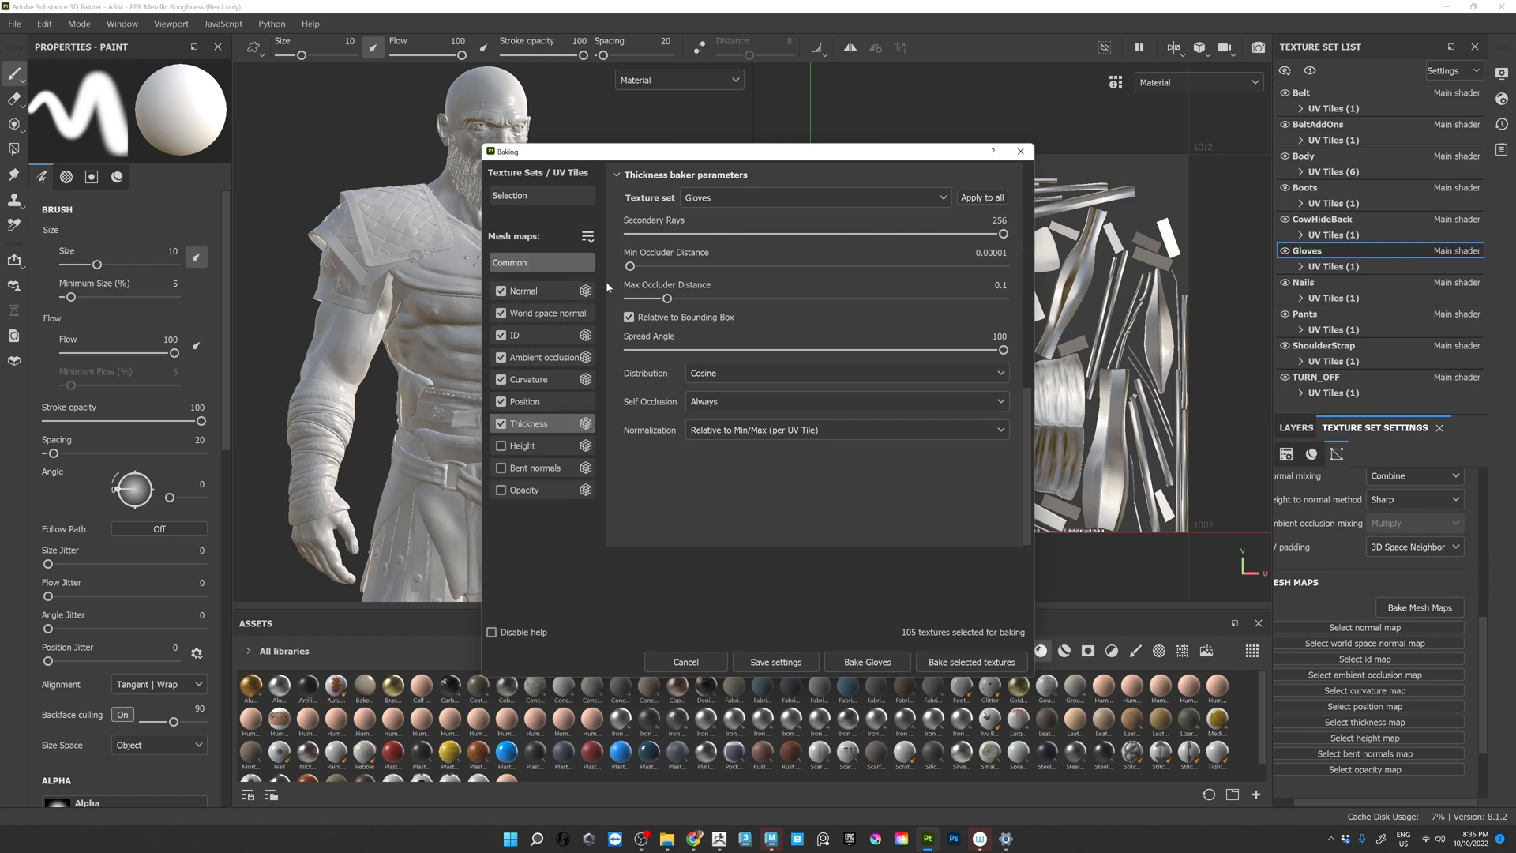
- Restrict the texture sets selected for baking to Body and Gloves only
{"action": "left_click", "coordinate": [518, 196]}
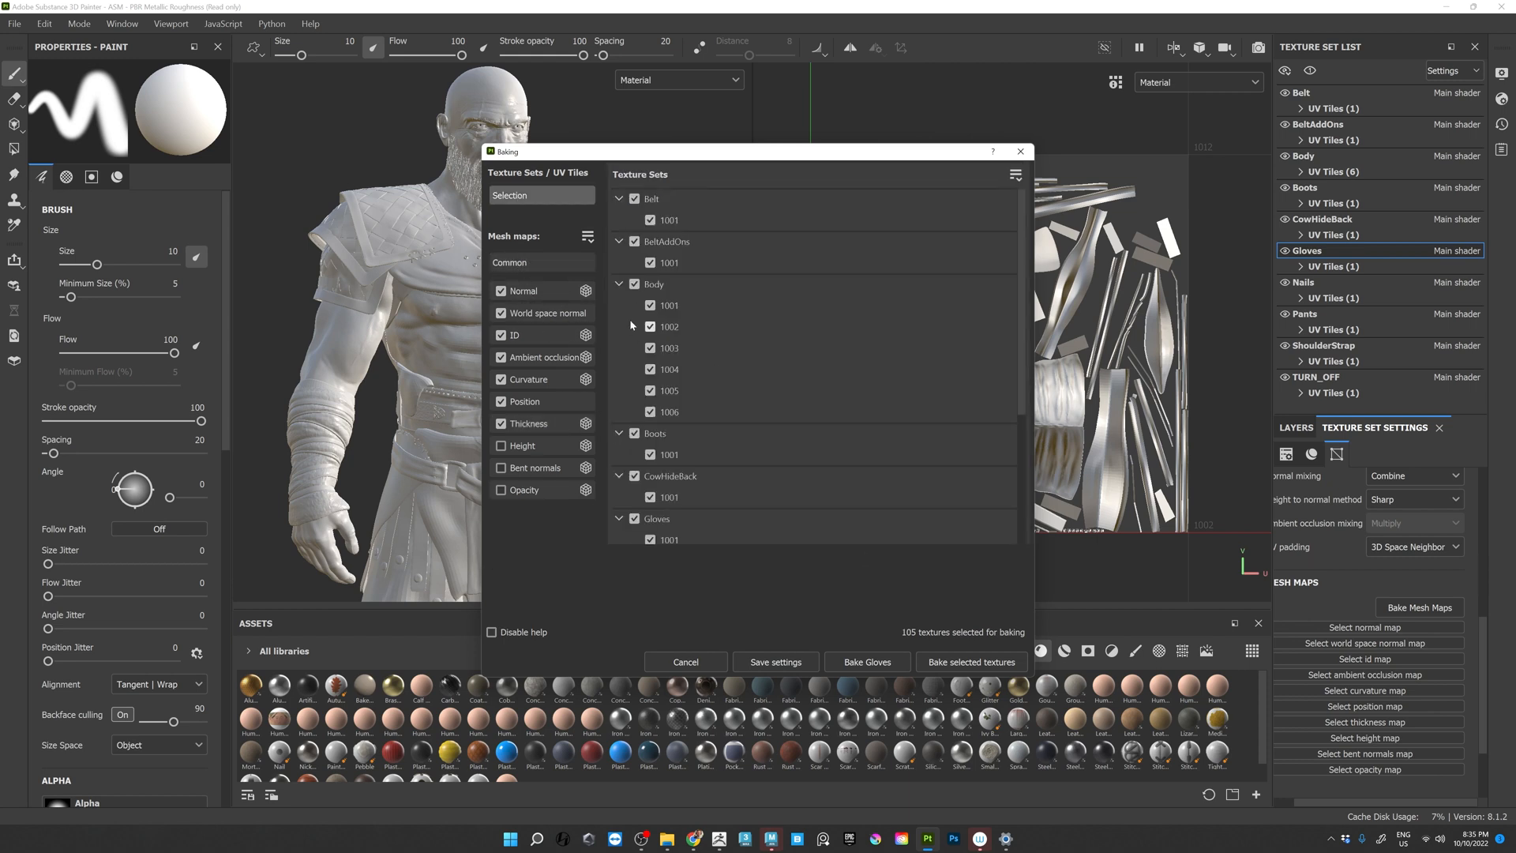
{"action": "left_click", "coordinate": [1016, 175]}
{"action": "left_click", "coordinate": [1027, 230]}
{"action": "scroll", "coordinate": [752, 387], "scroll_direction": "down", "scroll_amount": 3}
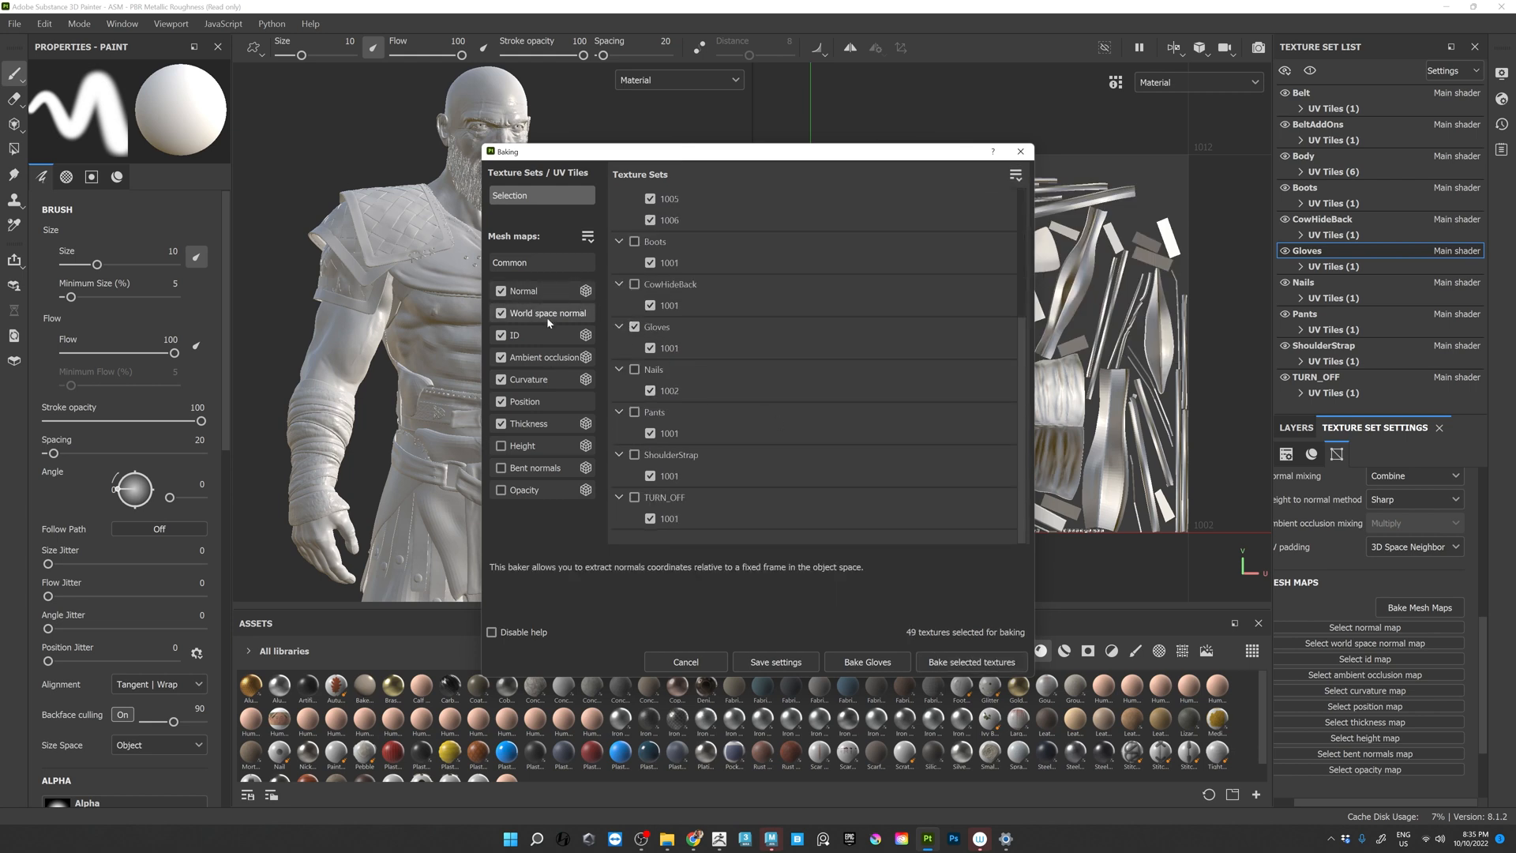
- Set the max frontal and max rear distances to 0.002, choose the output size, and bake the selected textures
{"action": "left_click", "coordinate": [542, 264]}
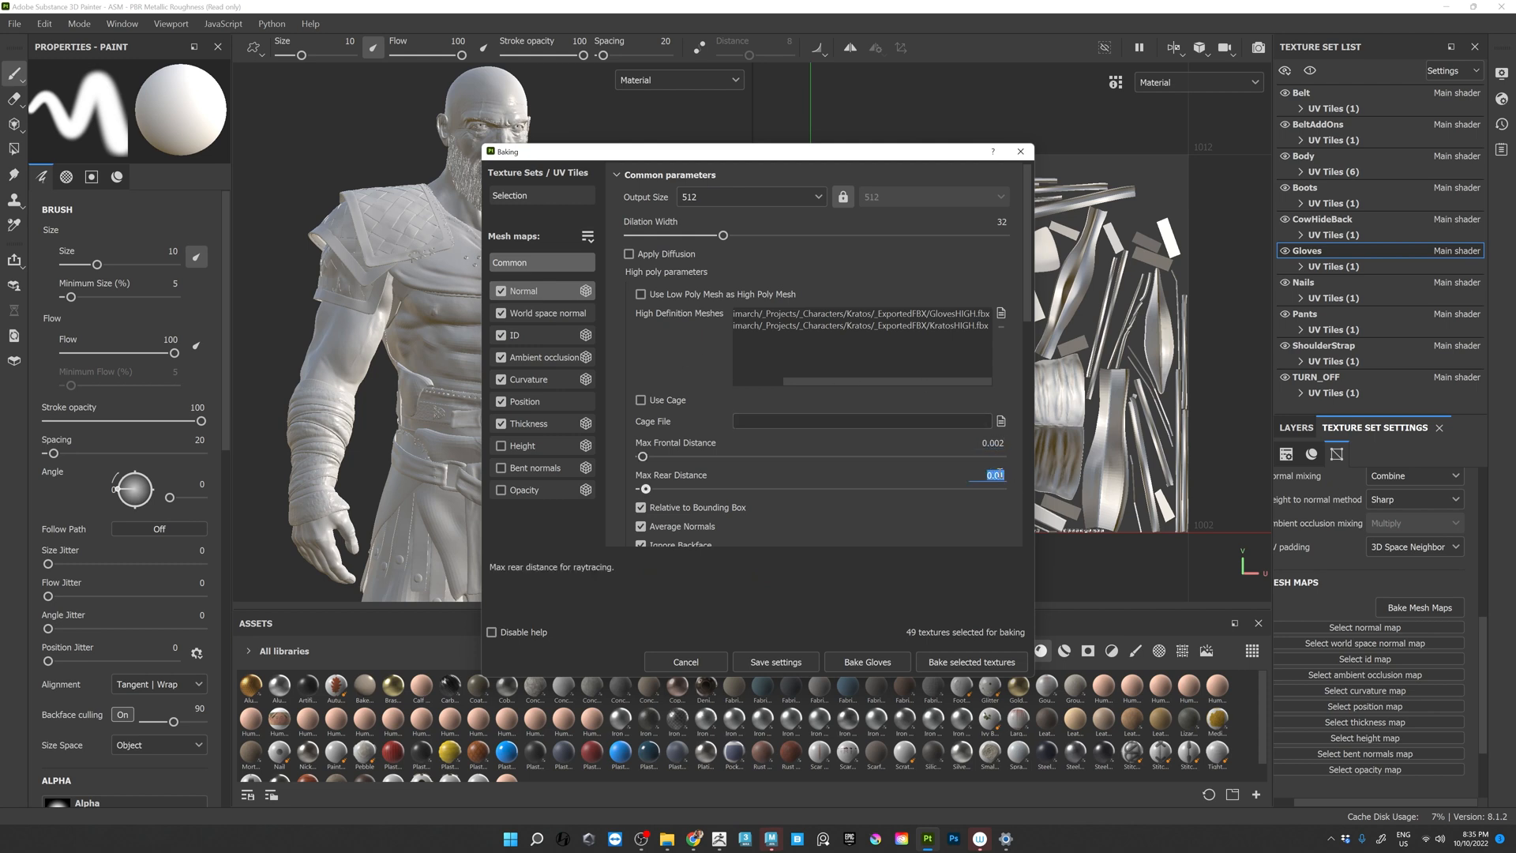
{"action": "left_click_drag", "start_coordinate": [529, 150], "coordinate": [695, 94]}
{"action": "left_click", "coordinate": [590, 161]}
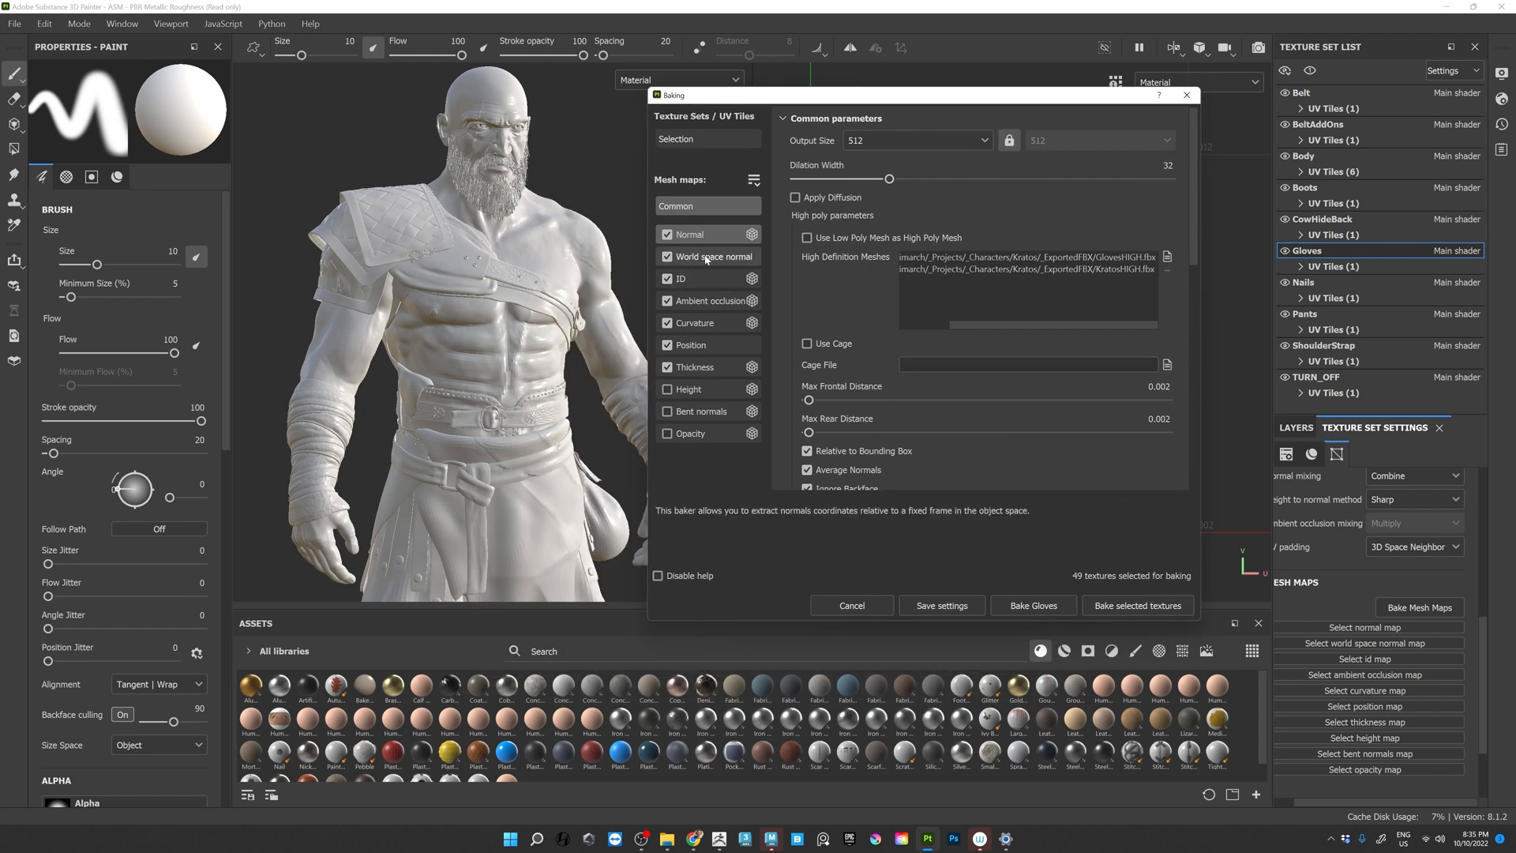
{"action": "left_click", "coordinate": [908, 141]}
{"action": "left_click", "coordinate": [904, 272]}
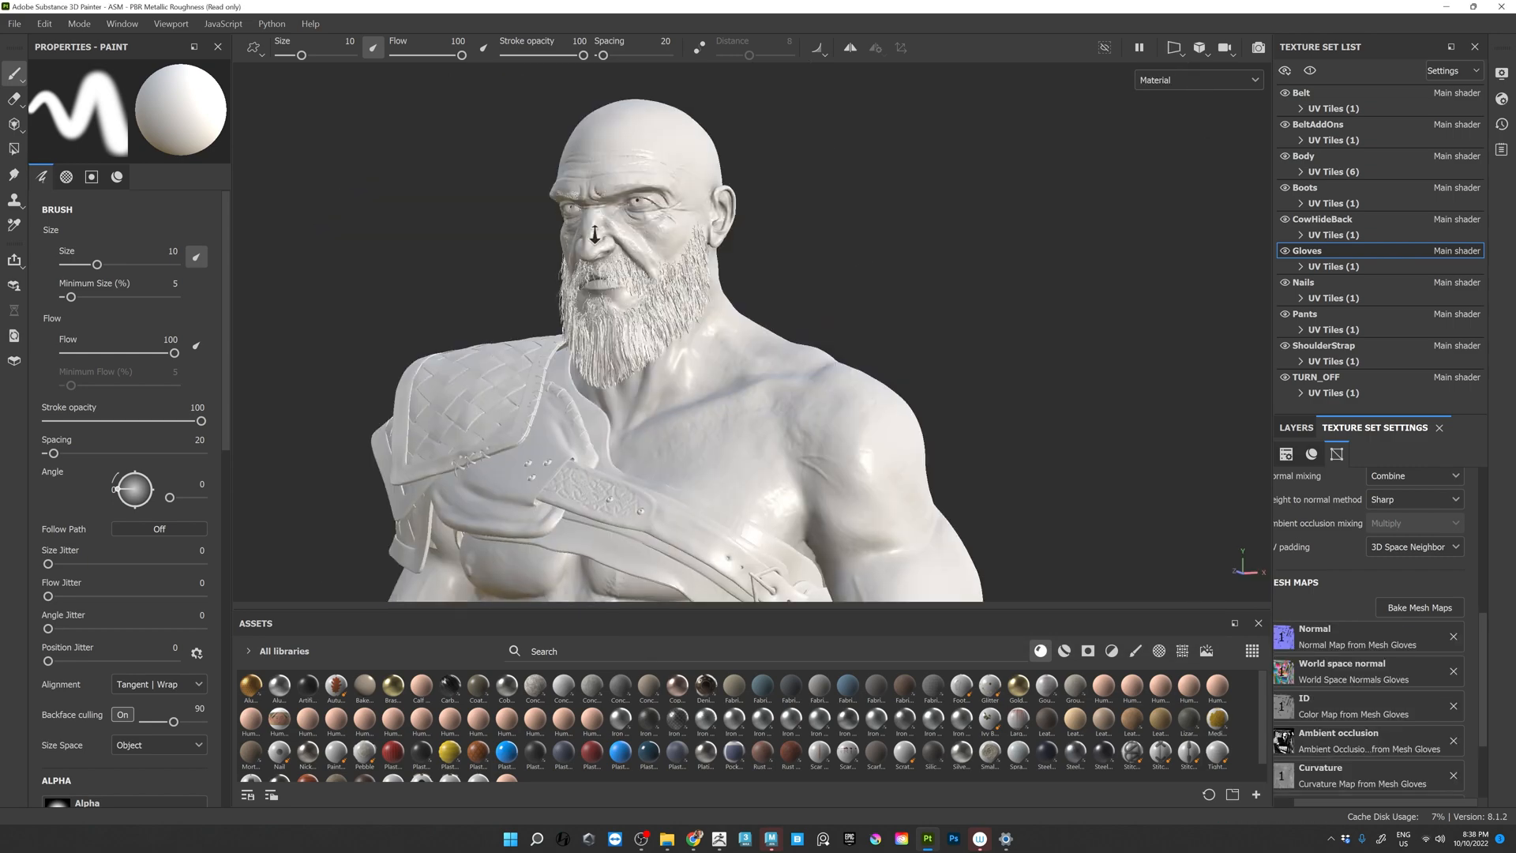
- Inspect the baked detail on the character's head, torso, hands, gloves and lower body from several angles
{"action": "scroll", "coordinate": [806, 291], "scroll_direction": "up", "scroll_amount": 3}
{"action": "left_click_drag", "start_coordinate": [806, 290], "coordinate": [592, 207], "text": "alt"}
{"action": "scroll", "coordinate": [758, 331], "scroll_direction": "down", "scroll_amount": 3}
{"action": "middle_click_drag", "start_coordinate": [798, 411], "coordinate": [806, 194], "text": "alt"}
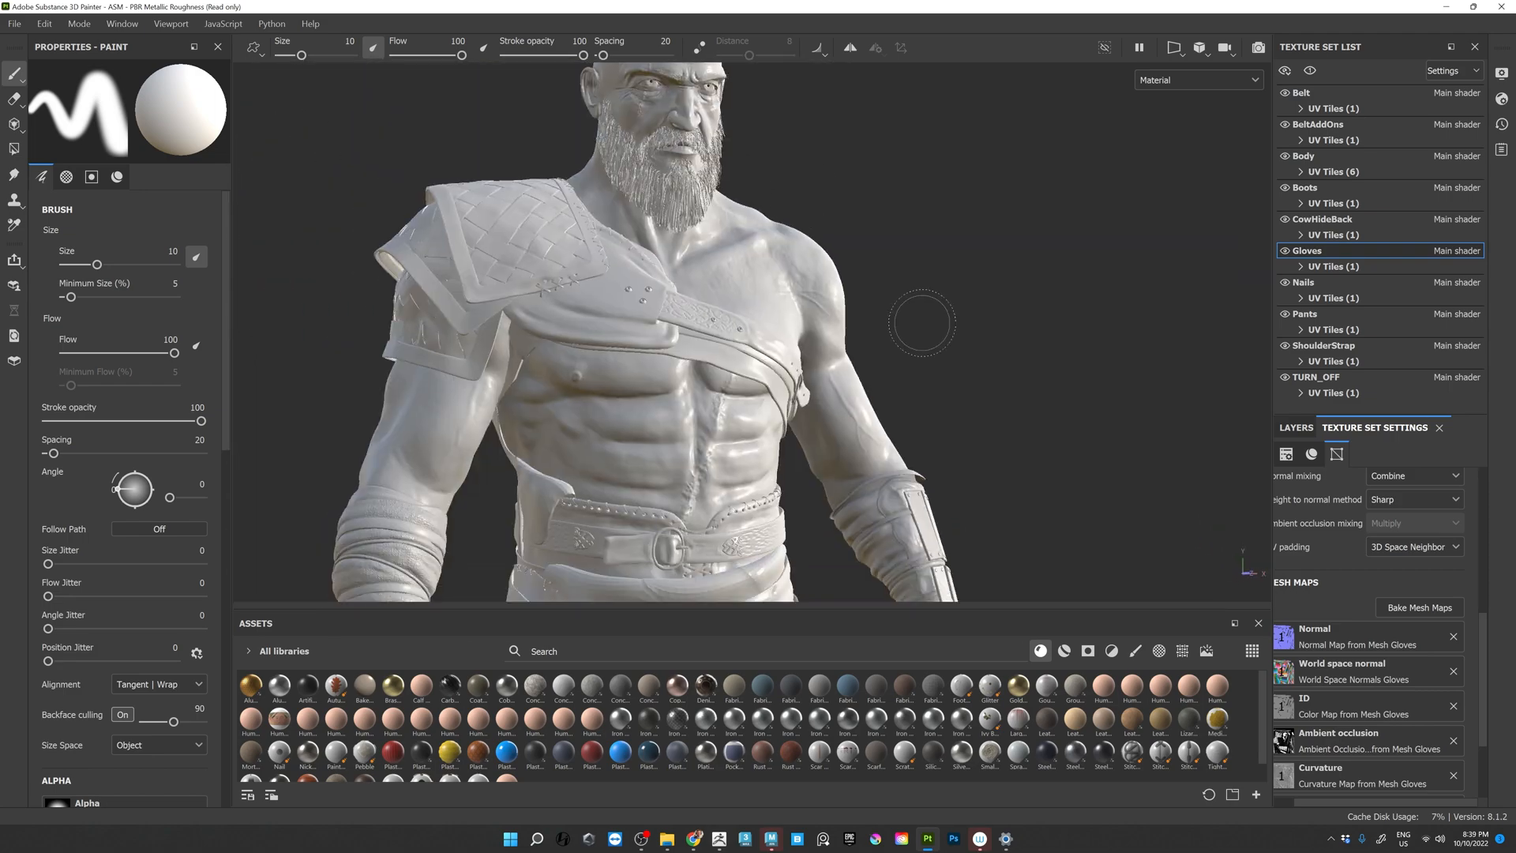
{"action": "middle_click_drag", "start_coordinate": [643, 584], "coordinate": [666, 389], "text": "alt"}
{"action": "left_click_drag", "start_coordinate": [665, 387], "coordinate": [685, 309], "text": "alt"}
{"action": "right_click_drag", "start_coordinate": [686, 309], "coordinate": [632, 316], "text": "alt"}
{"action": "left_click_drag", "start_coordinate": [632, 316], "coordinate": [852, 316], "text": "alt"}
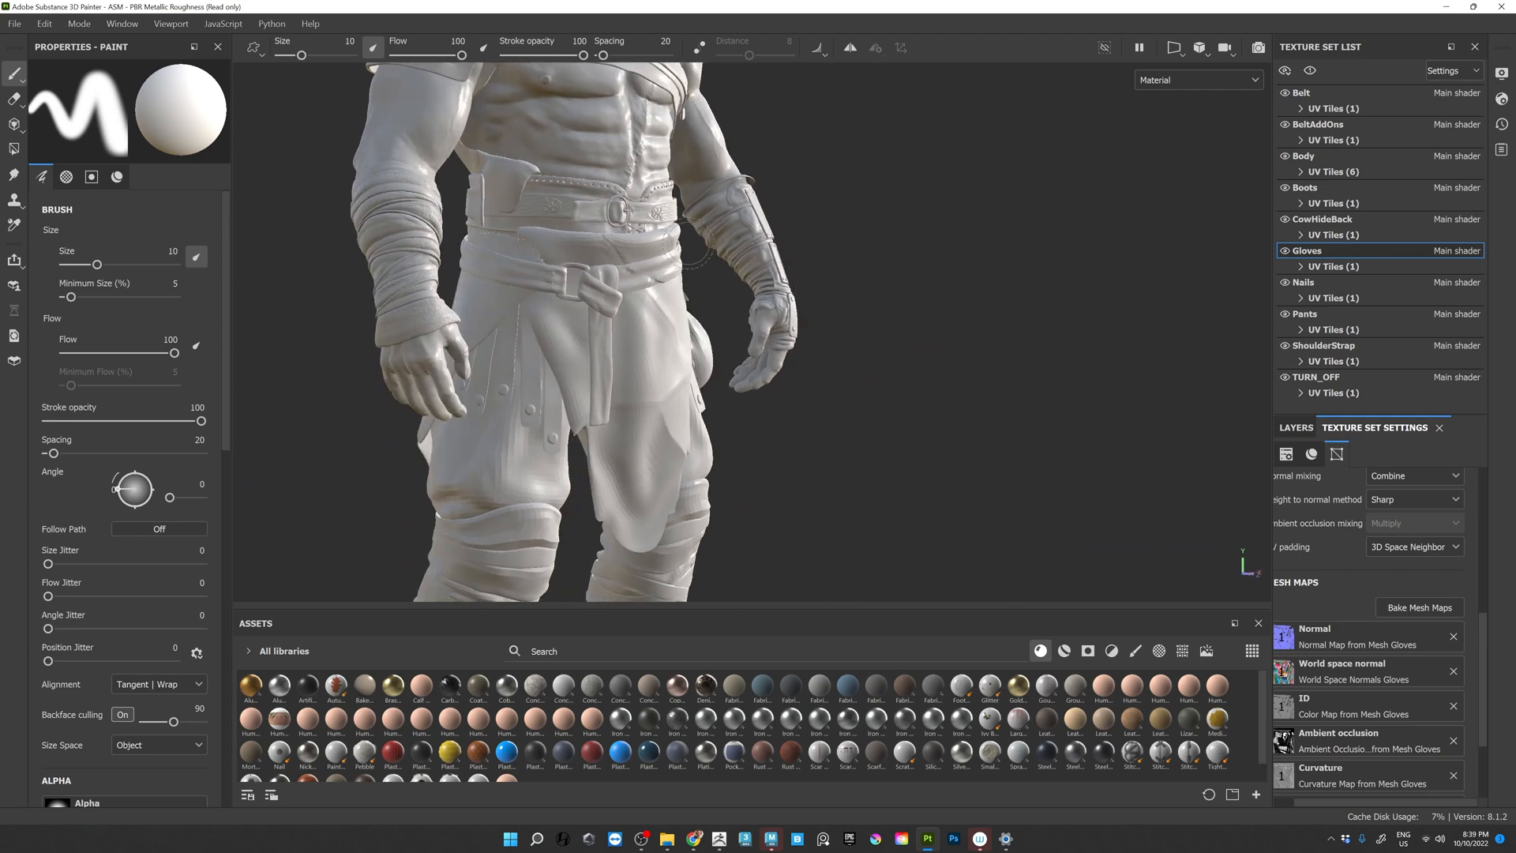
{"action": "middle_click_drag", "start_coordinate": [853, 316], "coordinate": [616, 473], "text": "alt"}
{"action": "right_click_drag", "start_coordinate": [758, 331], "coordinate": [452, 313], "text": "alt"}
{"action": "left_click_drag", "start_coordinate": [600, 320], "coordinate": [631, 363], "text": "alt"}
- Replace Layer 1 of the Body texture set with a fill layer and set its roughness to about 0.96
{"action": "left_click", "coordinate": [1303, 156]}
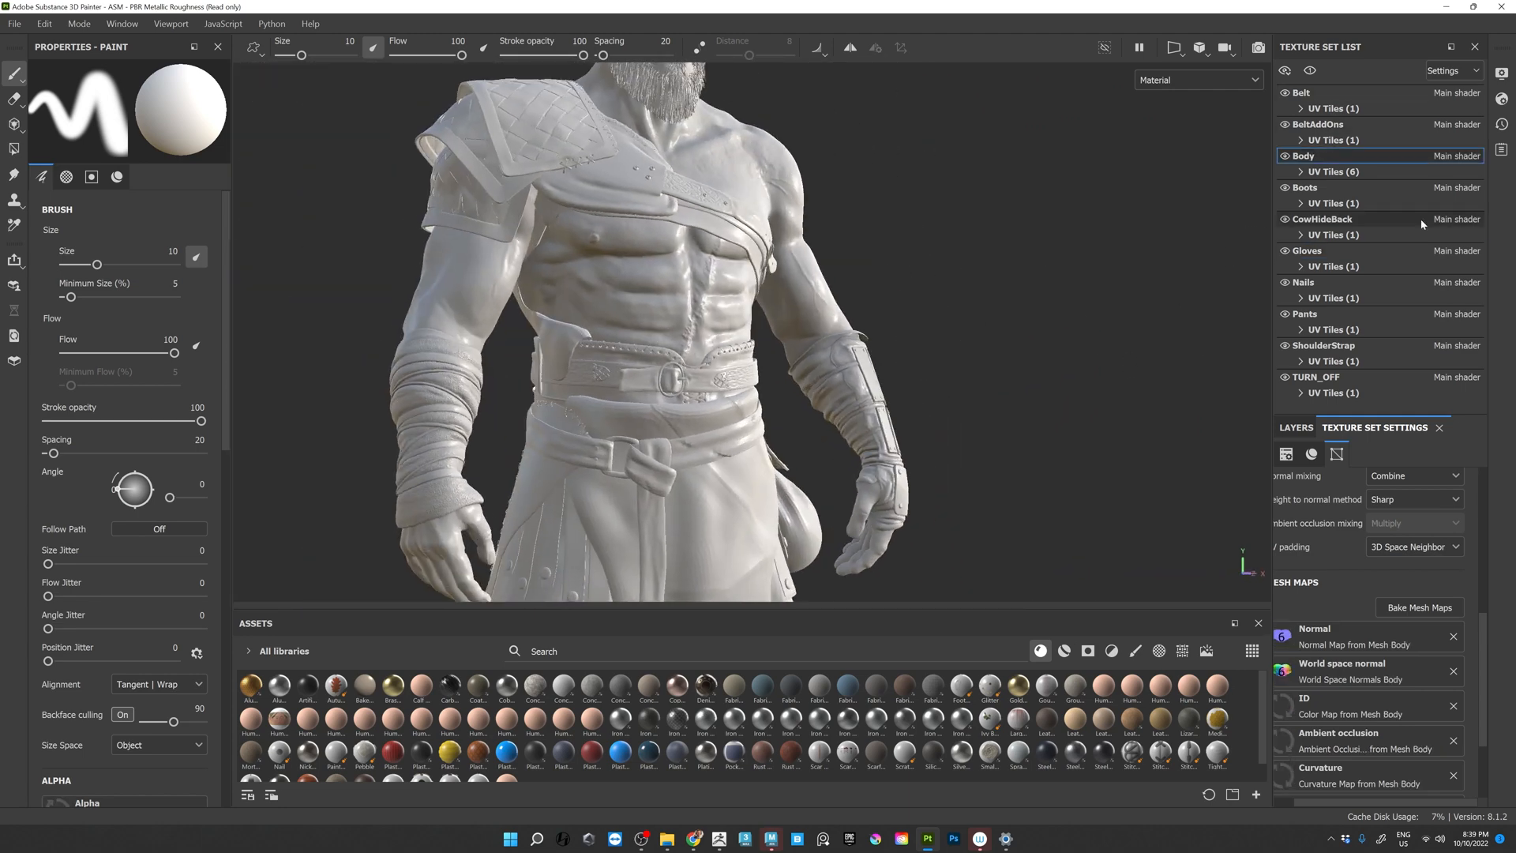
{"action": "left_click", "coordinate": [1296, 427]}
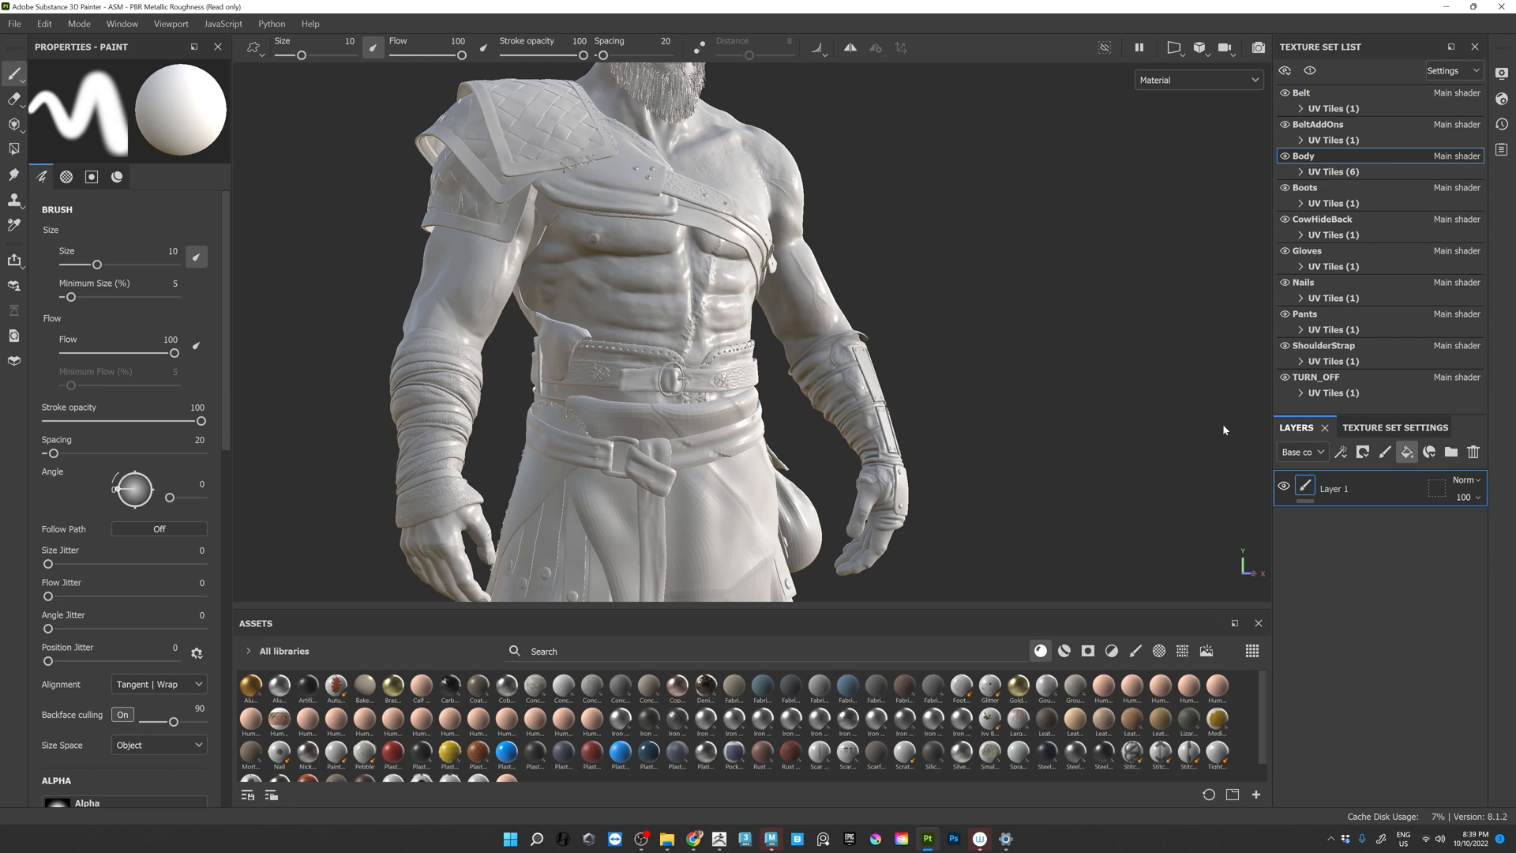
{"action": "left_click", "coordinate": [1407, 452]}
{"action": "left_click", "coordinate": [1414, 528]}
{"action": "left_click", "coordinate": [1473, 452]}
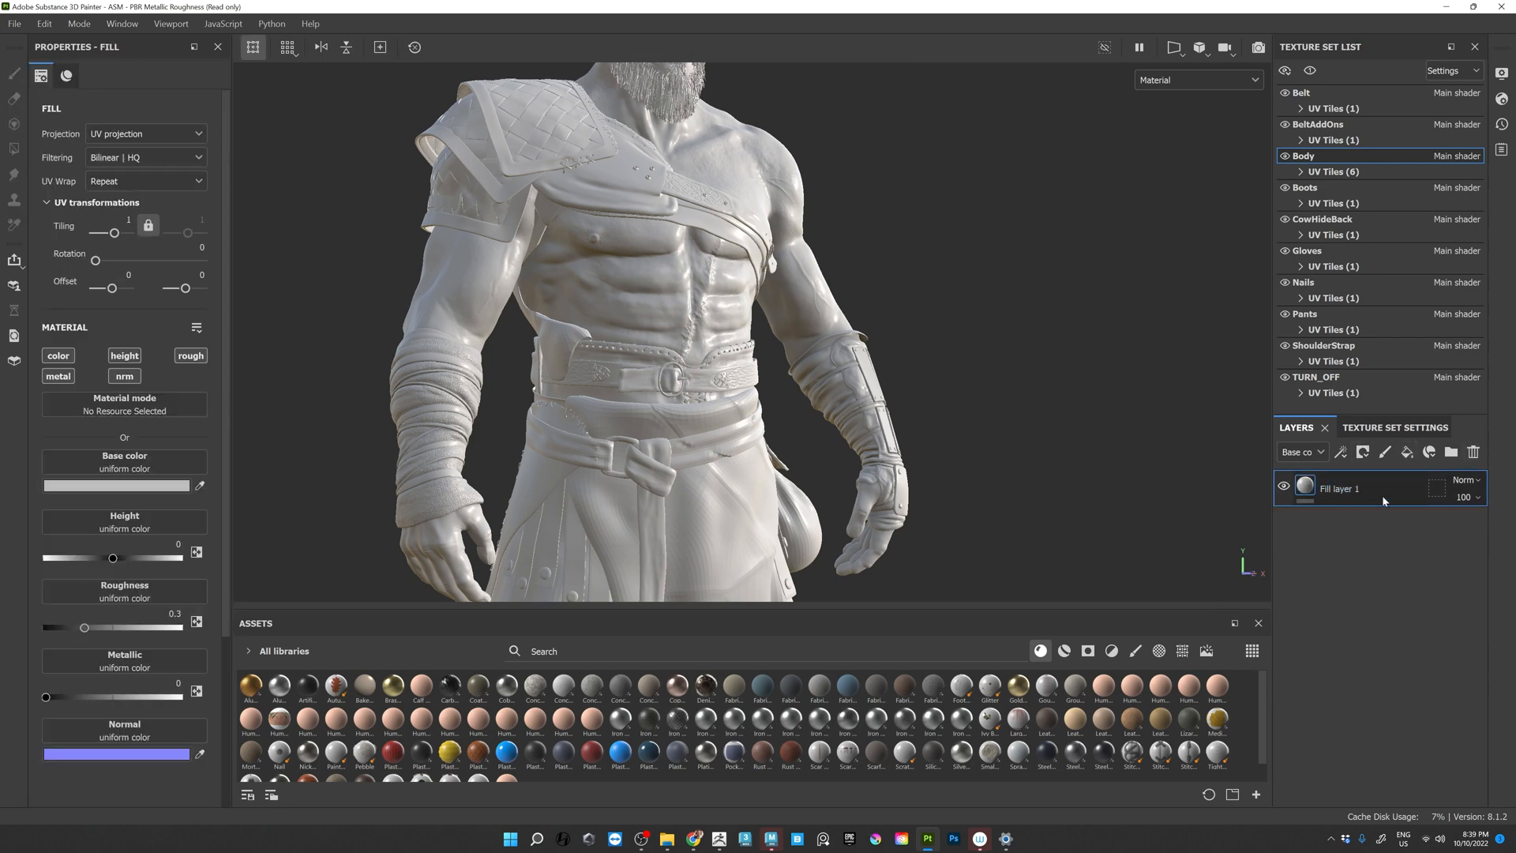
{"action": "left_click_drag", "start_coordinate": [113, 630], "coordinate": [179, 632]}
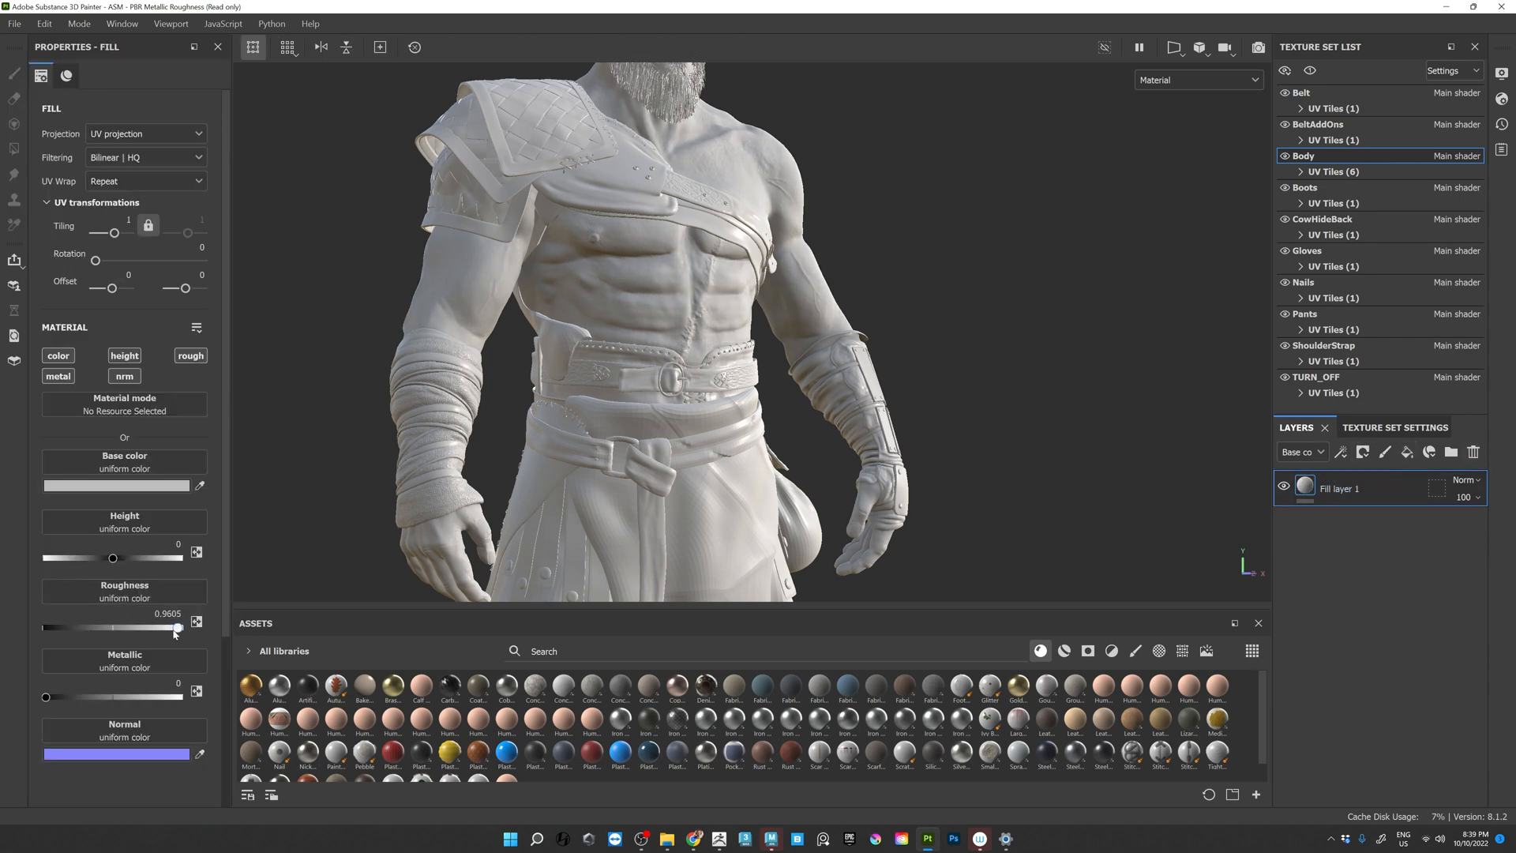
{"action": "left_click_drag", "start_coordinate": [639, 367], "coordinate": [964, 157], "text": "alt"}
{"action": "middle_click_drag", "start_coordinate": [964, 157], "coordinate": [886, 355], "text": "alt"}
{"action": "right_click_drag", "start_coordinate": [885, 355], "coordinate": [1144, 220], "text": "alt"}
{"action": "left_click_drag", "start_coordinate": [1144, 221], "coordinate": [934, 333], "text": "alt"}
{"action": "right_click_drag", "start_coordinate": [935, 333], "coordinate": [880, 389], "text": "alt"}
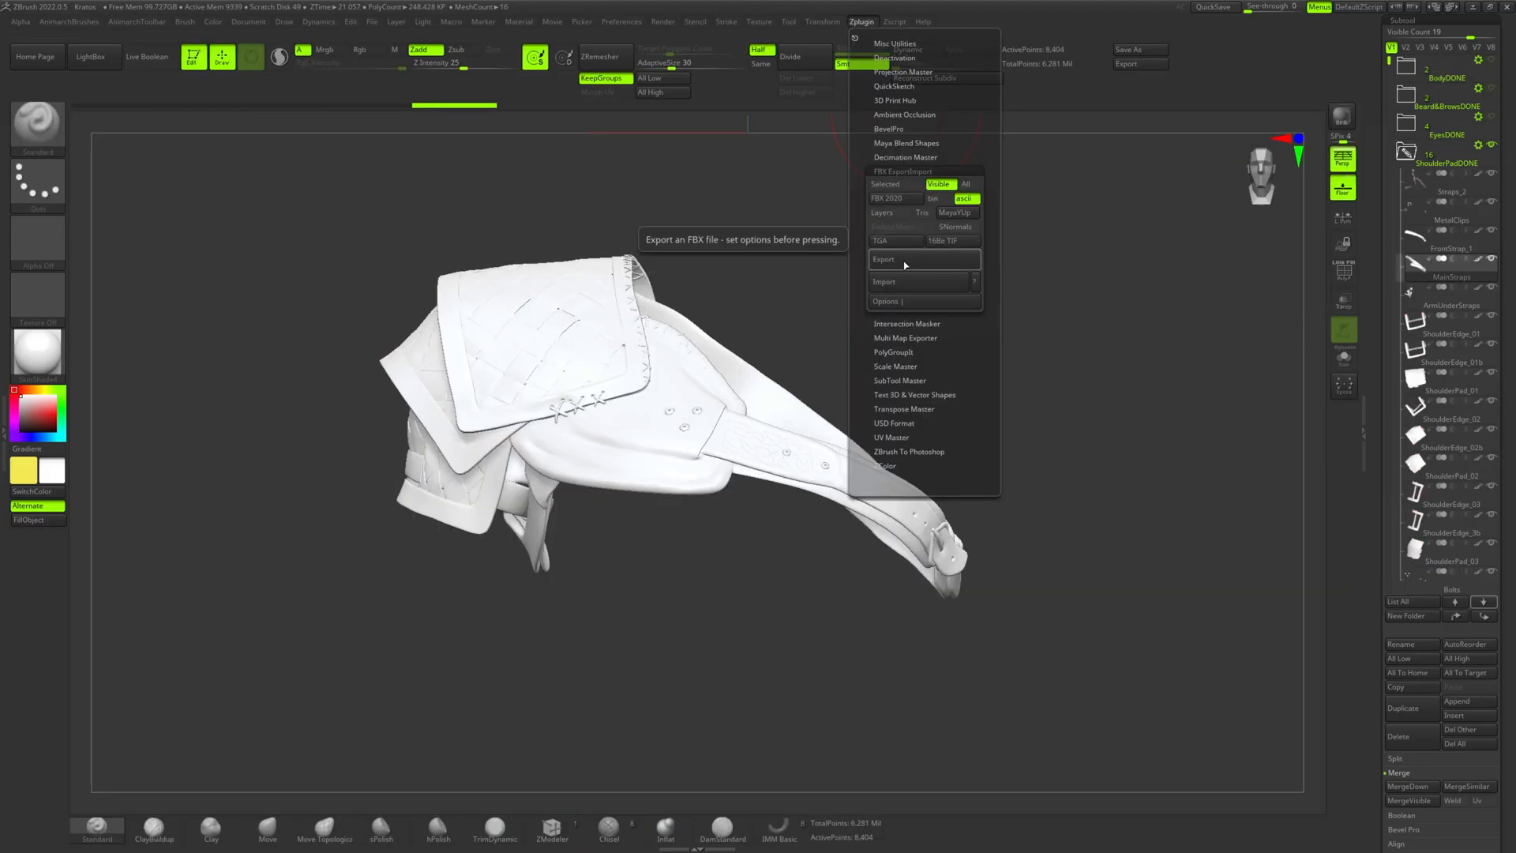
- Switch to ZBrush, export the shoulder pad parts as ShoulderPad_HIGH, and export the chest plate hide under a CowHide_ file name
{"action": "left_click", "coordinate": [900, 259]}
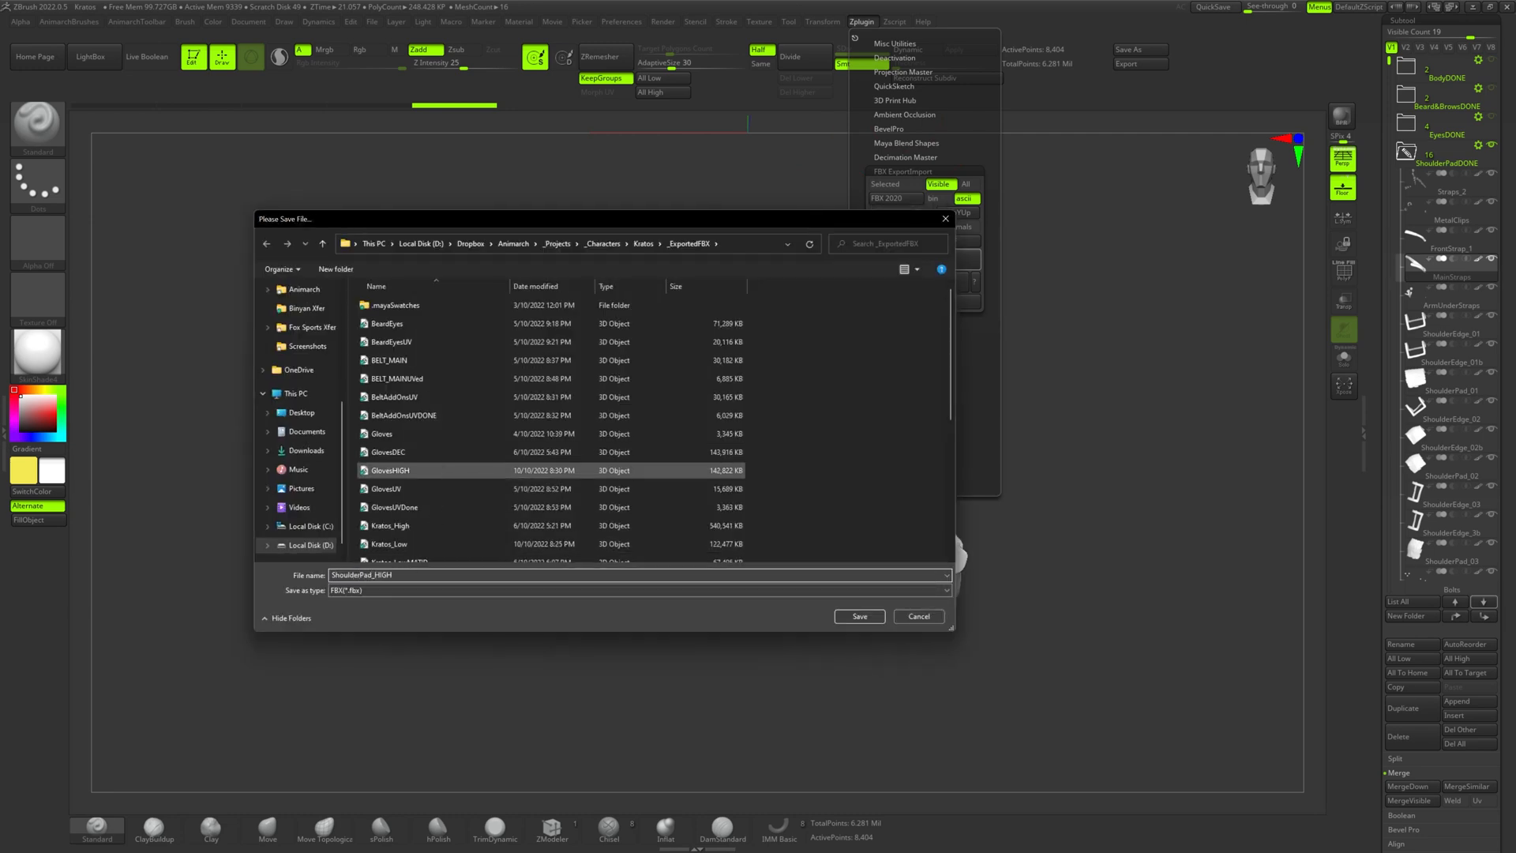
{"action": "left_click", "coordinate": [860, 615]}
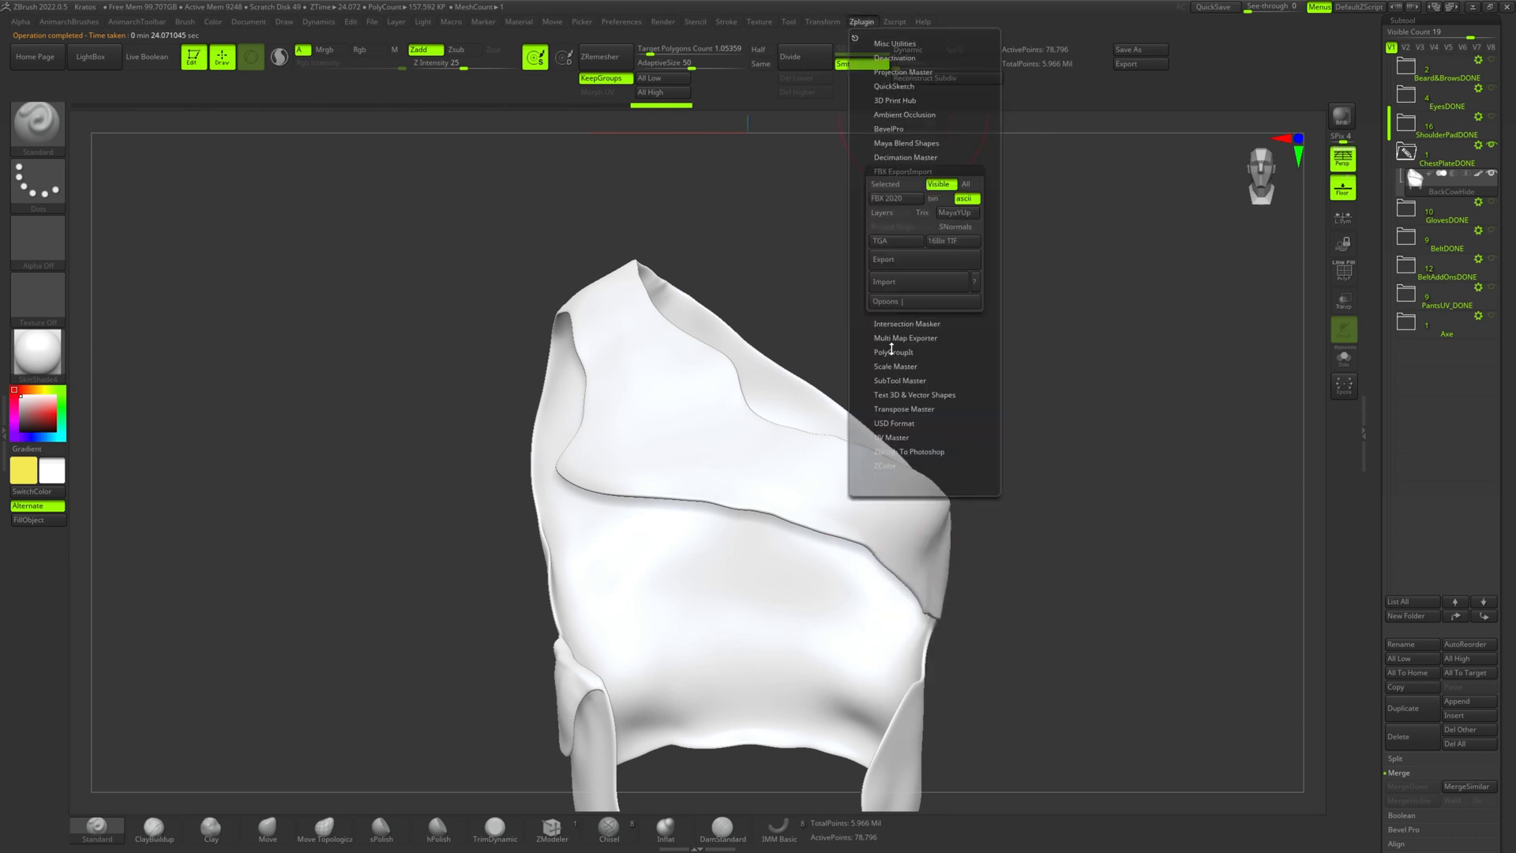
{"action": "left_click", "coordinate": [904, 260]}
{"action": "type", "text": "CowHide_"}
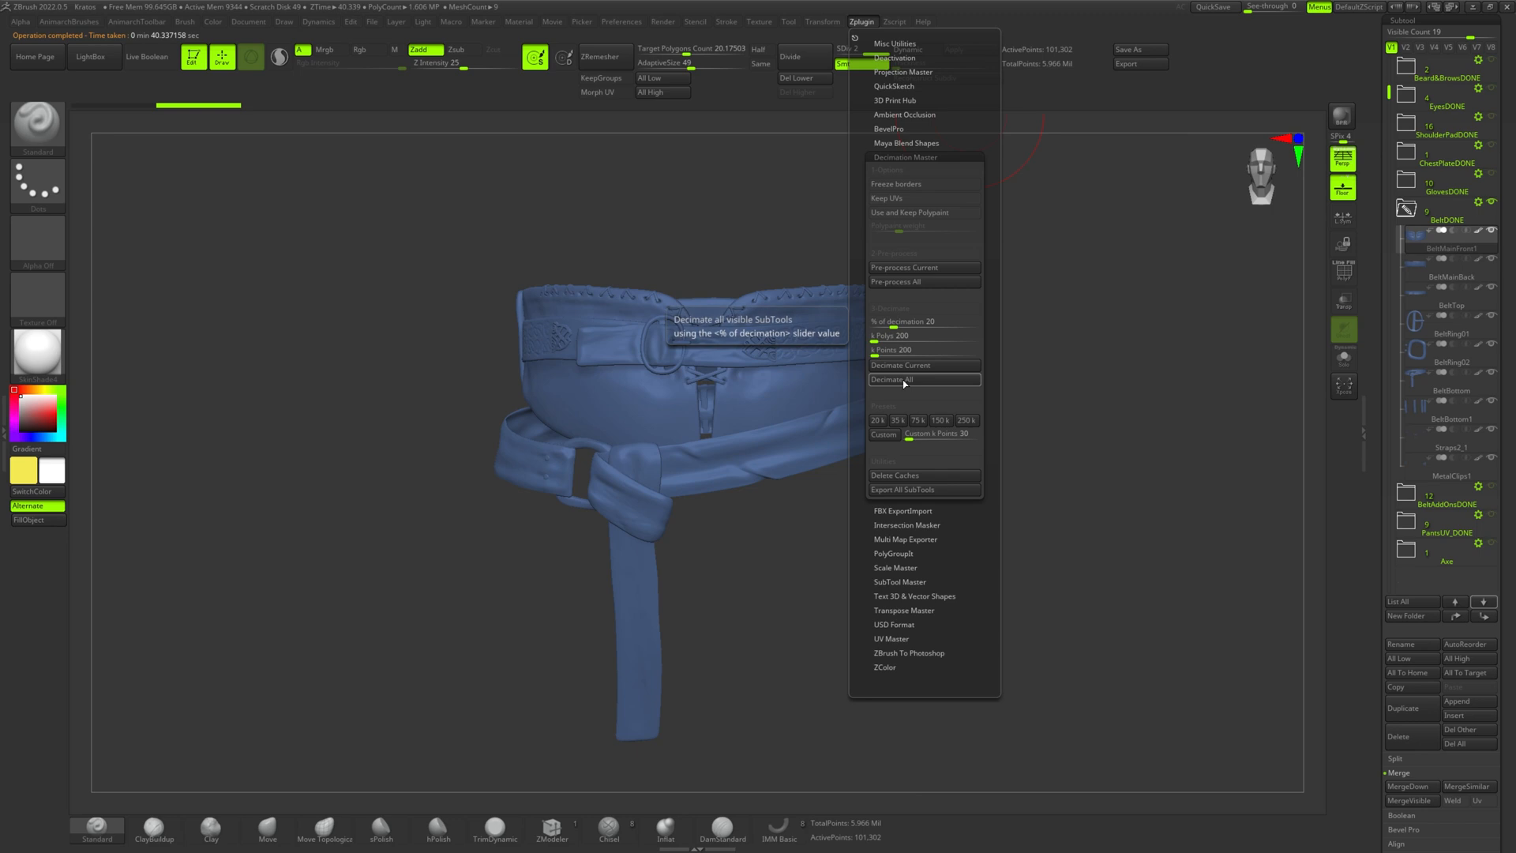
- Decimate all visible belt subtools to 20% and export them as an FBX named Belt_HIGH
{"action": "left_click", "coordinate": [903, 380]}
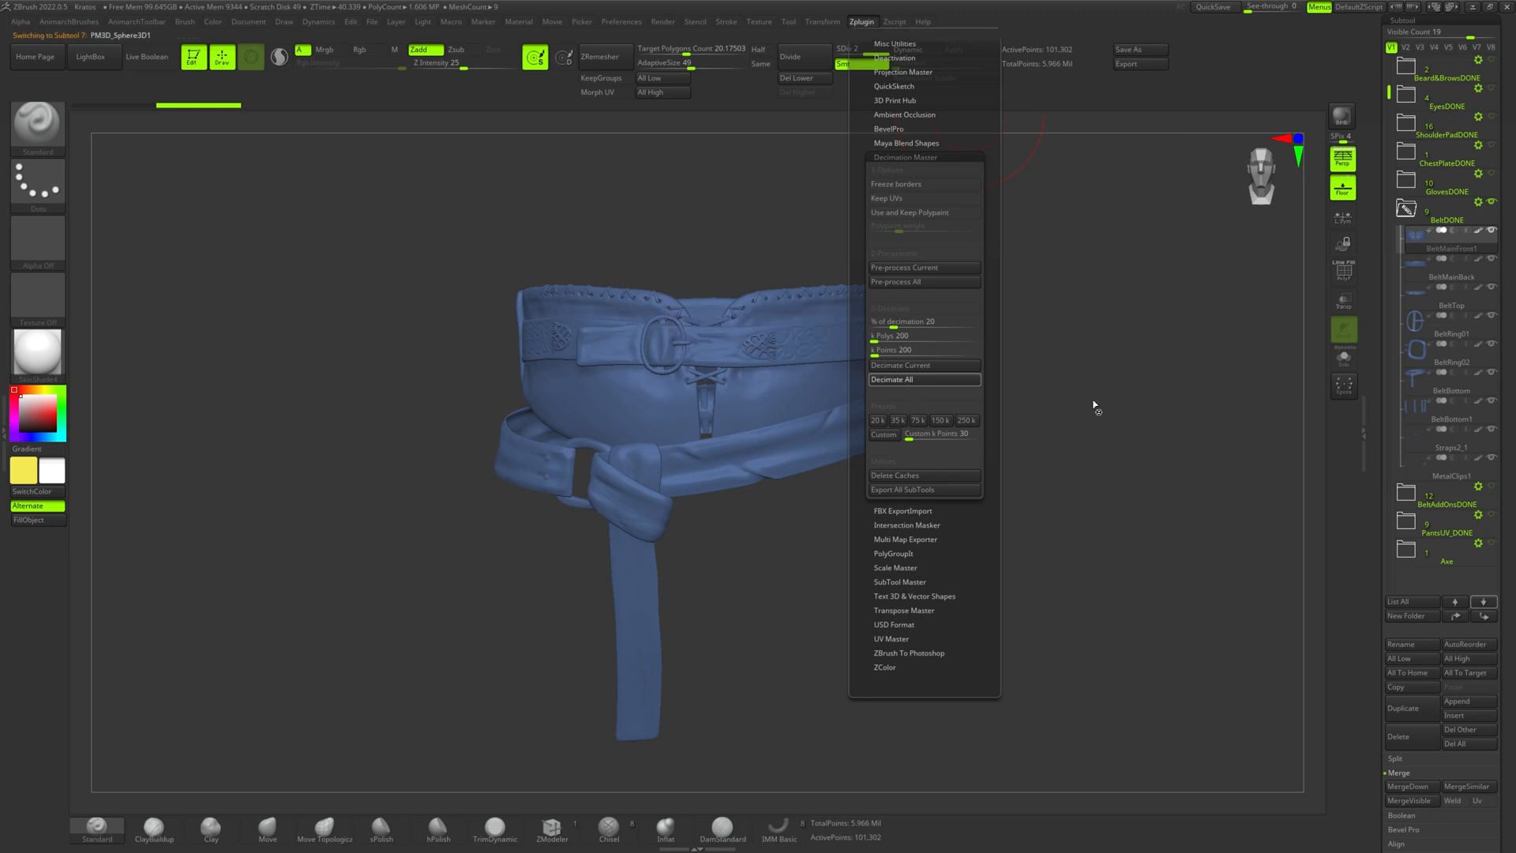
{"action": "left_click", "coordinate": [860, 21]}
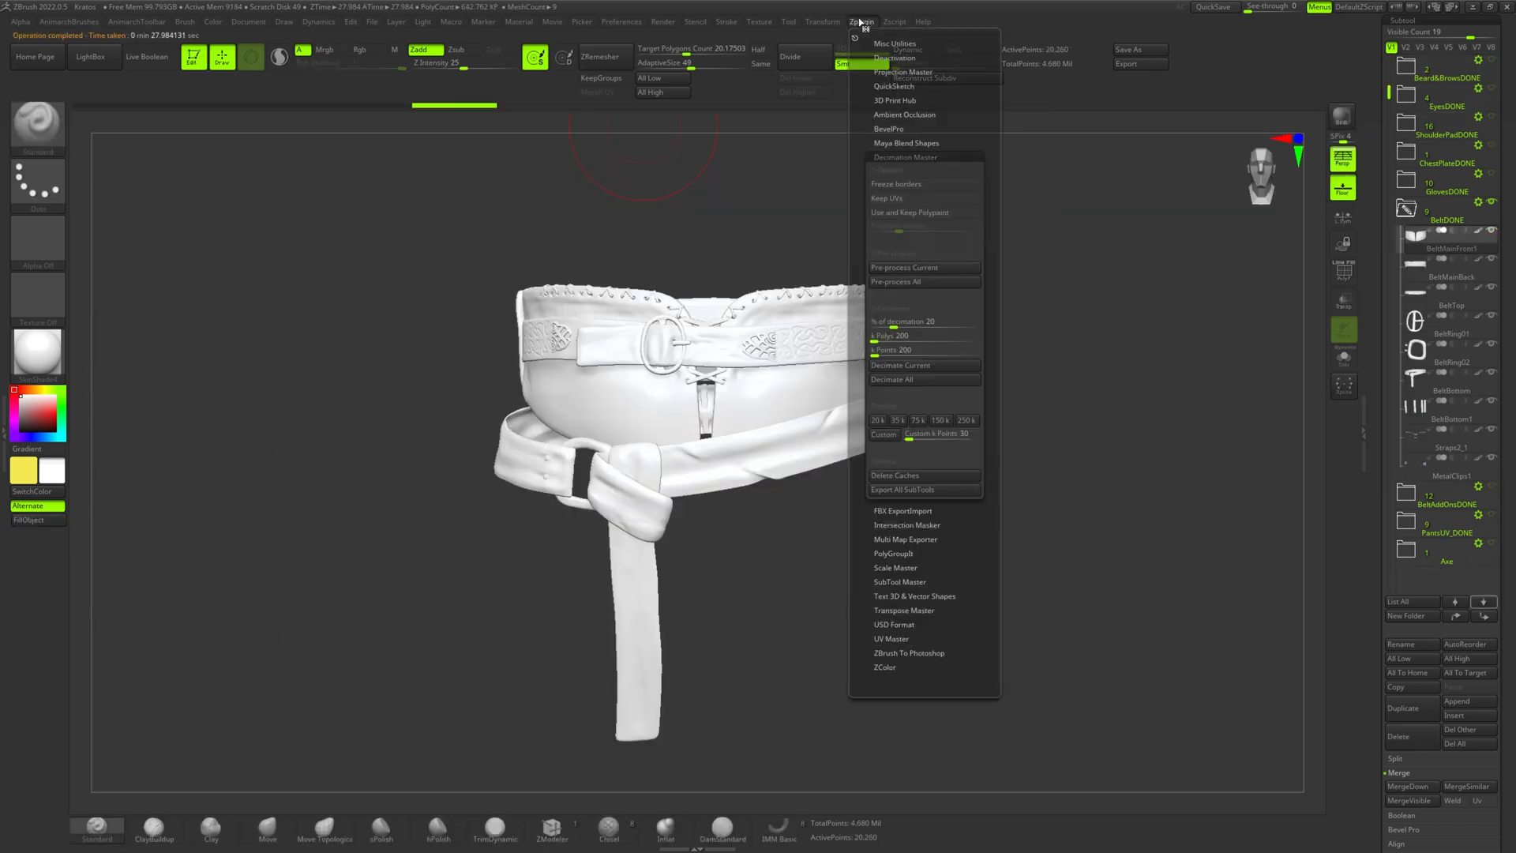
{"action": "left_click", "coordinate": [894, 157]}
{"action": "left_click", "coordinate": [900, 171]}
{"action": "left_click", "coordinate": [910, 267]}
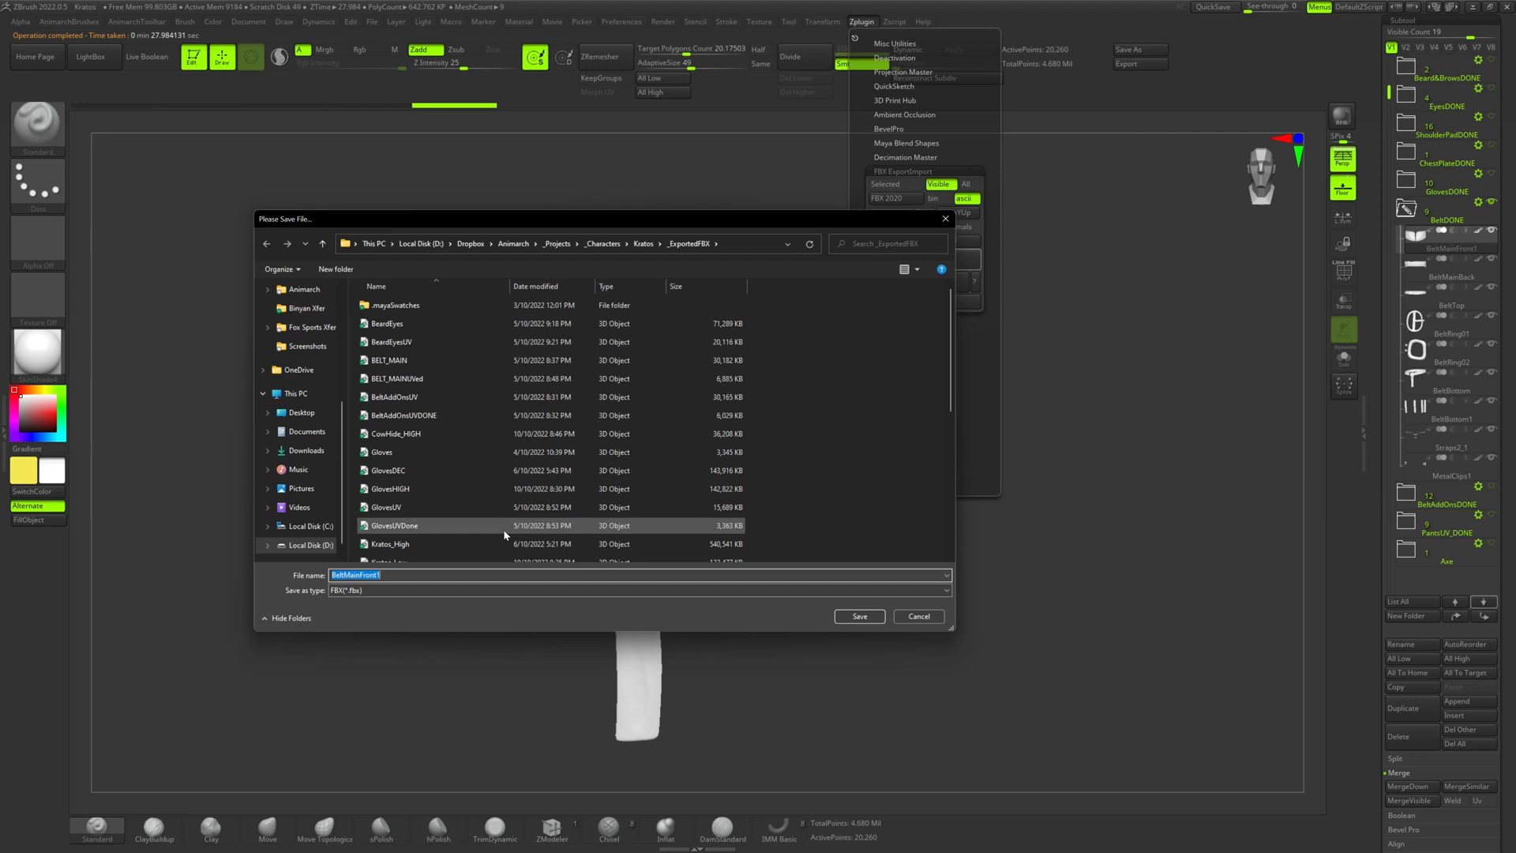
{"action": "type", "text": "Belt_HIGH"}
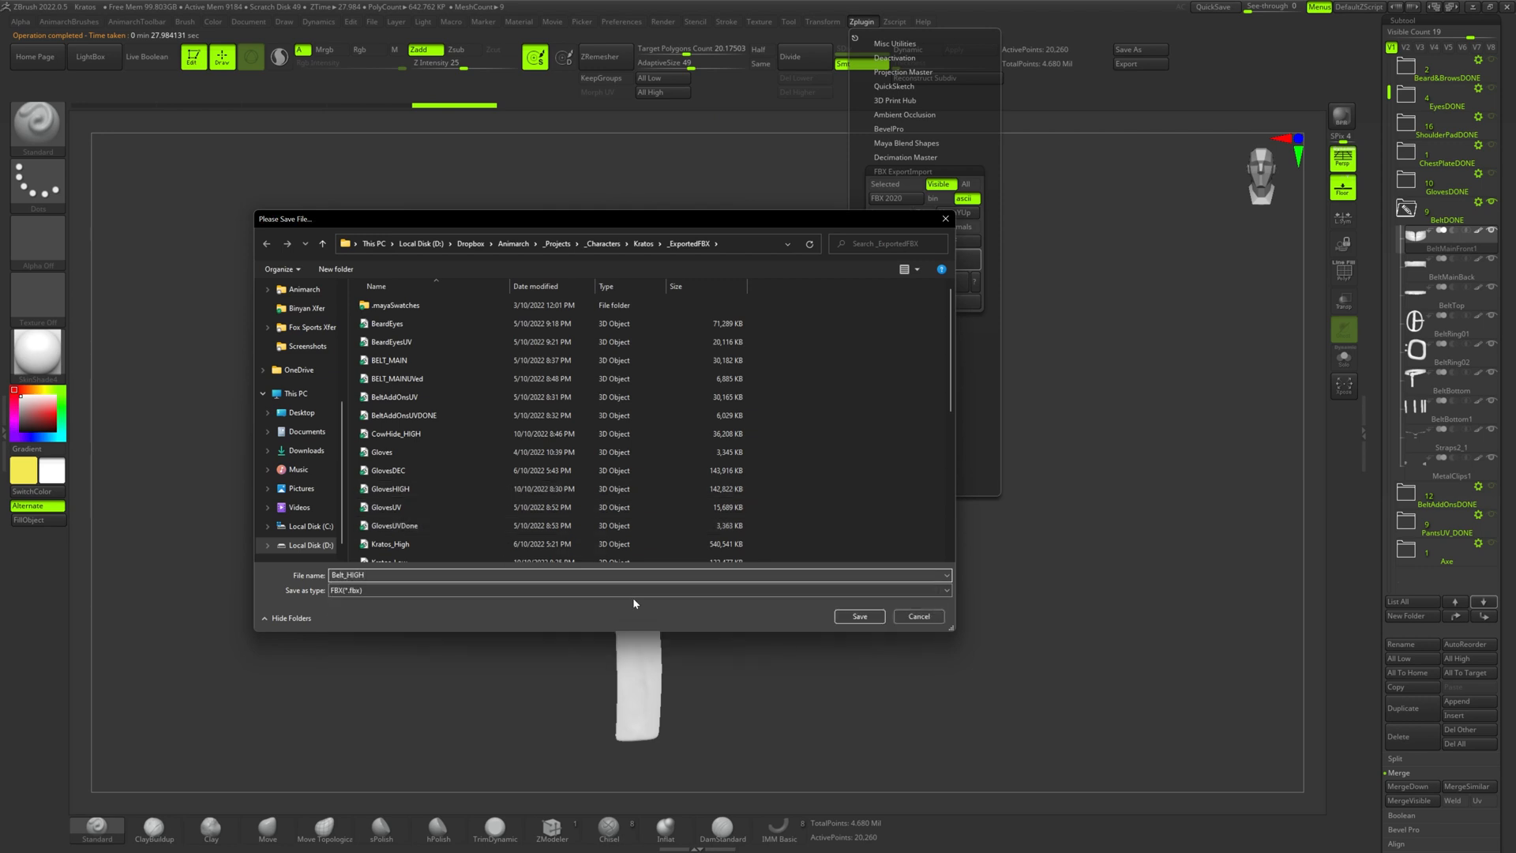
{"action": "left_click", "coordinate": [860, 617]}
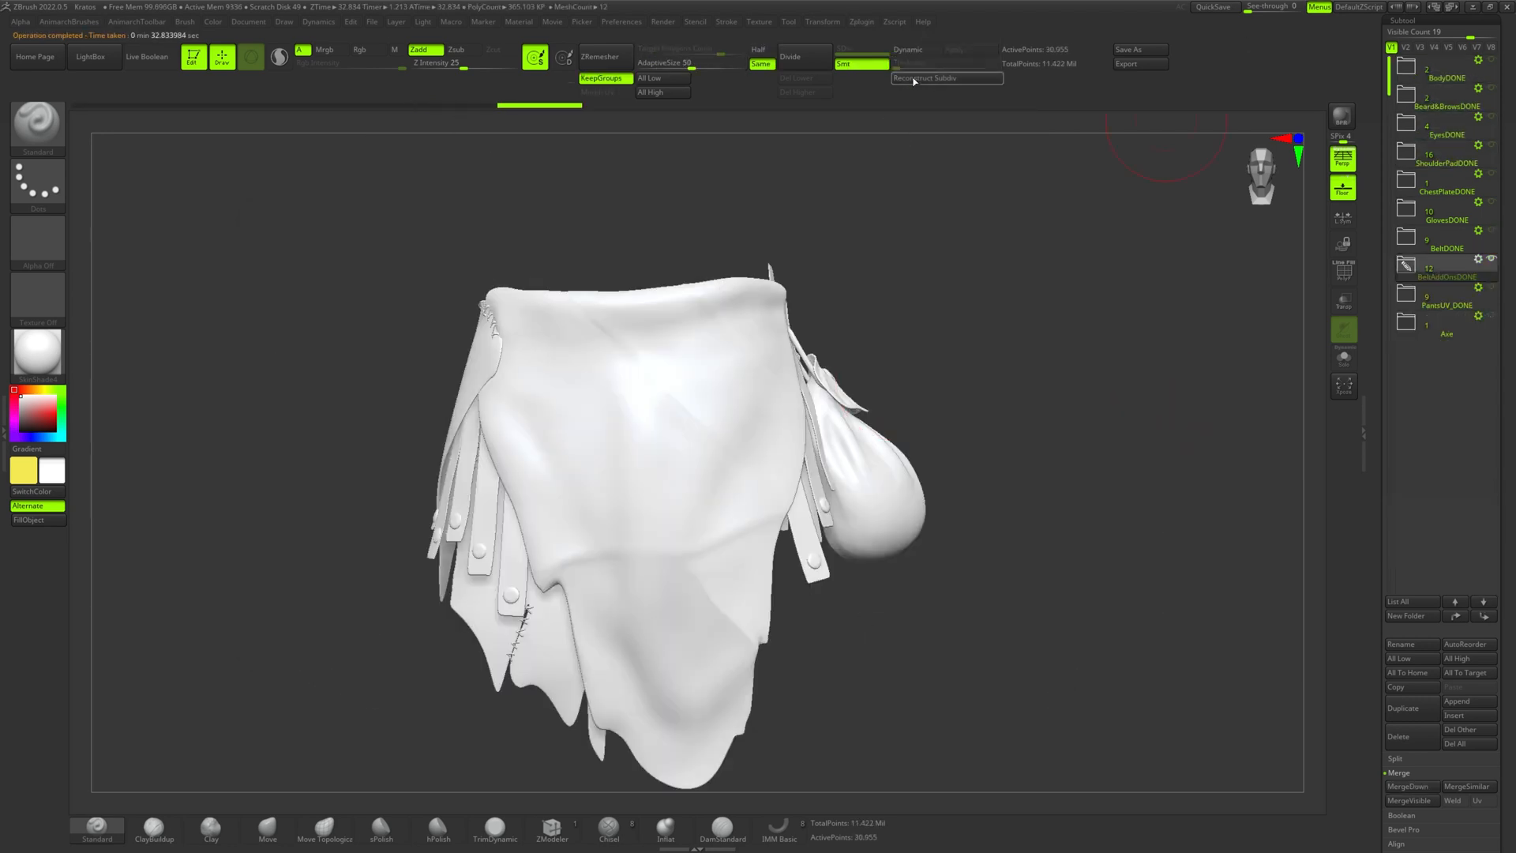
- Export the visible belt add-ons as BeltAddOns_HIGH and the boots as Boots_HIGH in FBX format
{"action": "left_click", "coordinate": [862, 22]}
{"action": "left_click", "coordinate": [895, 157]}
{"action": "left_click", "coordinate": [895, 171]}
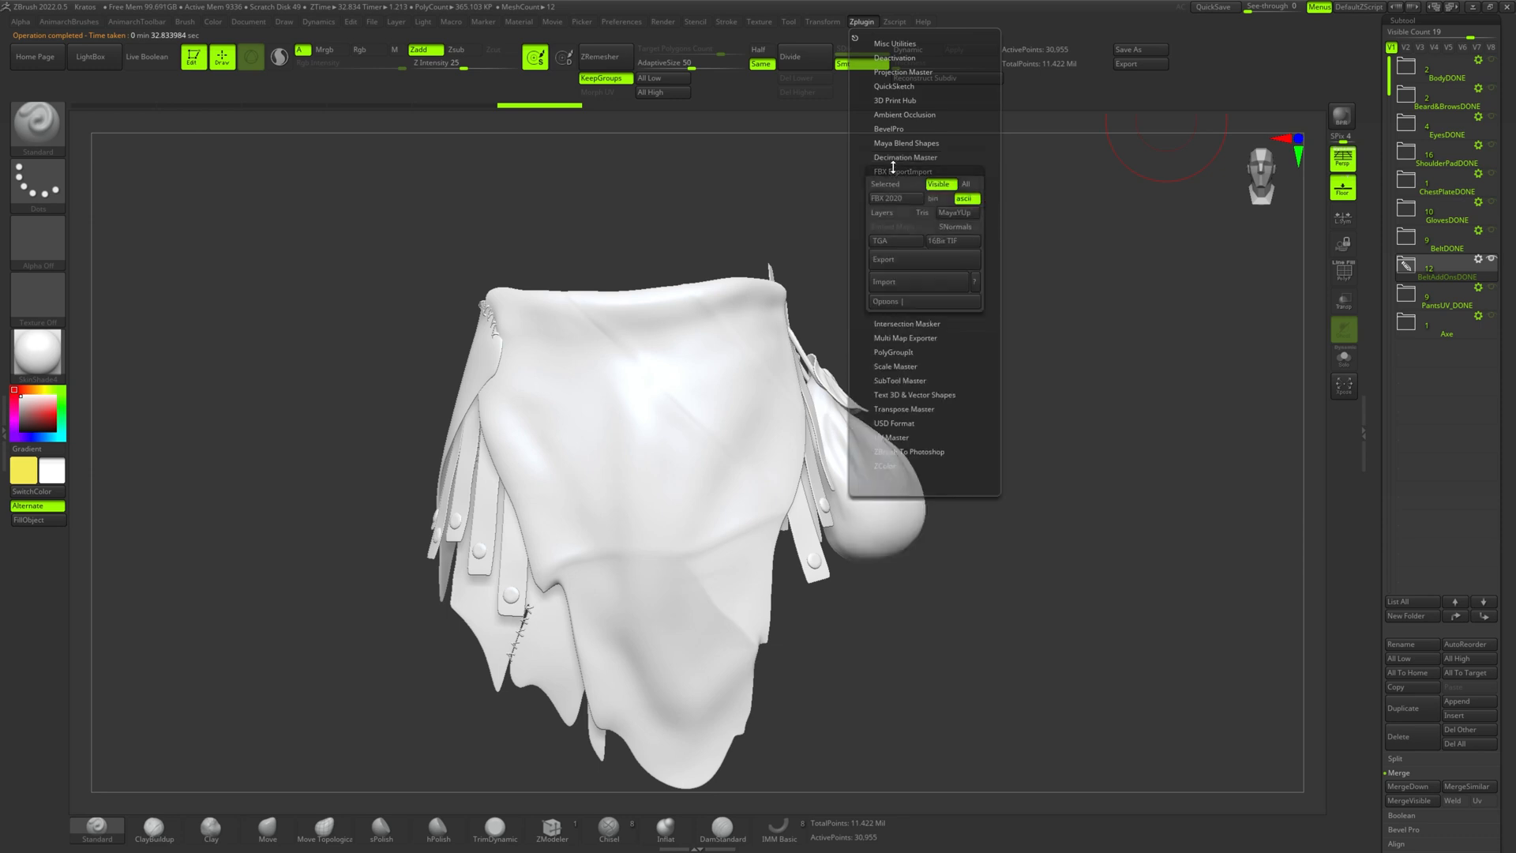
{"action": "left_click", "coordinate": [893, 266]}
{"action": "type", "text": "BeltAdd"}
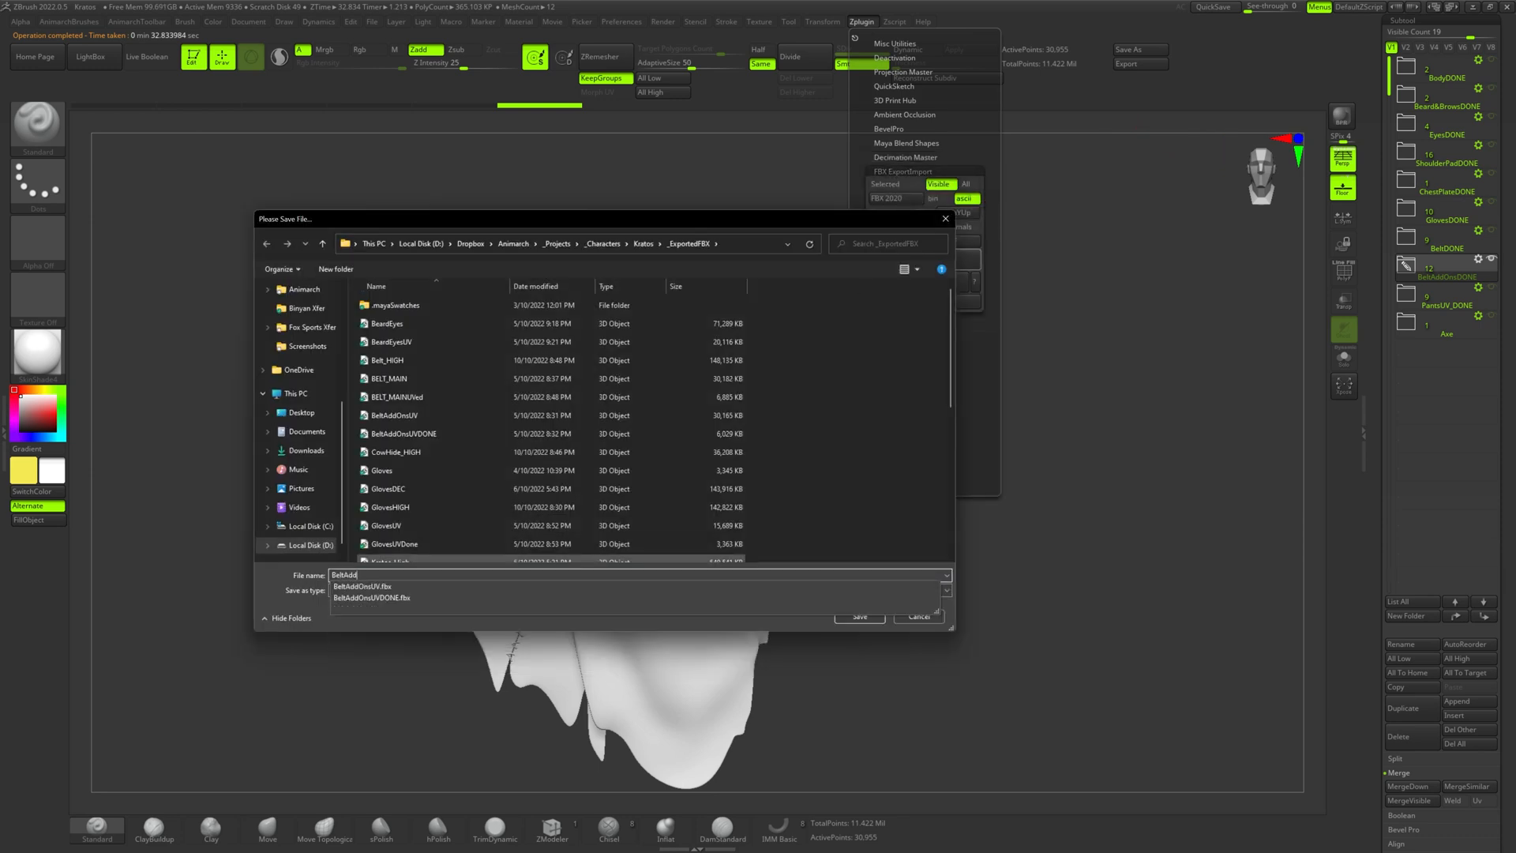
{"action": "type", "text": "Ons_H"}
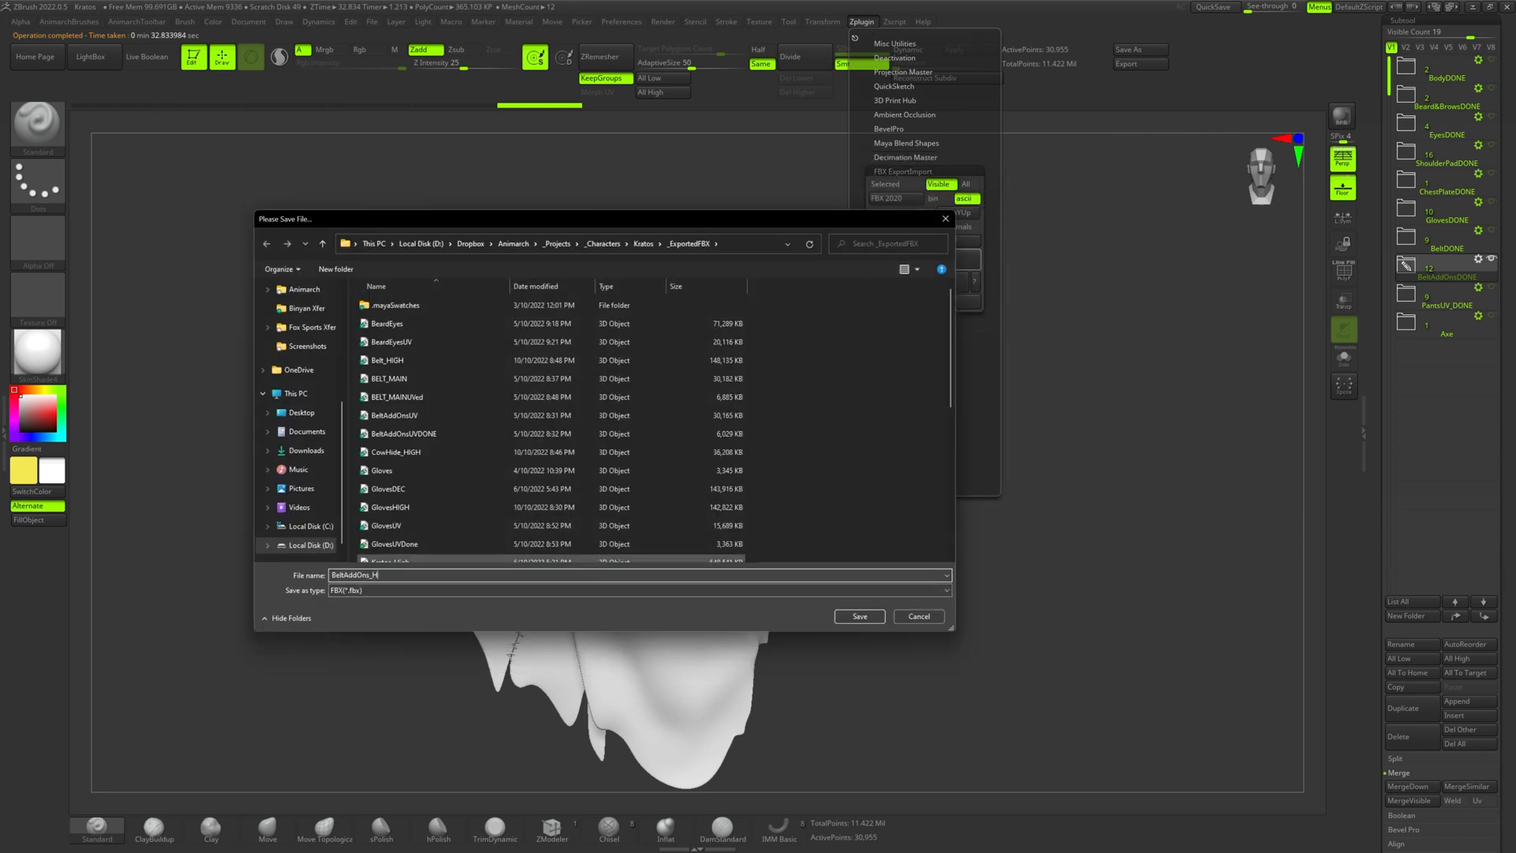
{"action": "type", "text": "IGH"}
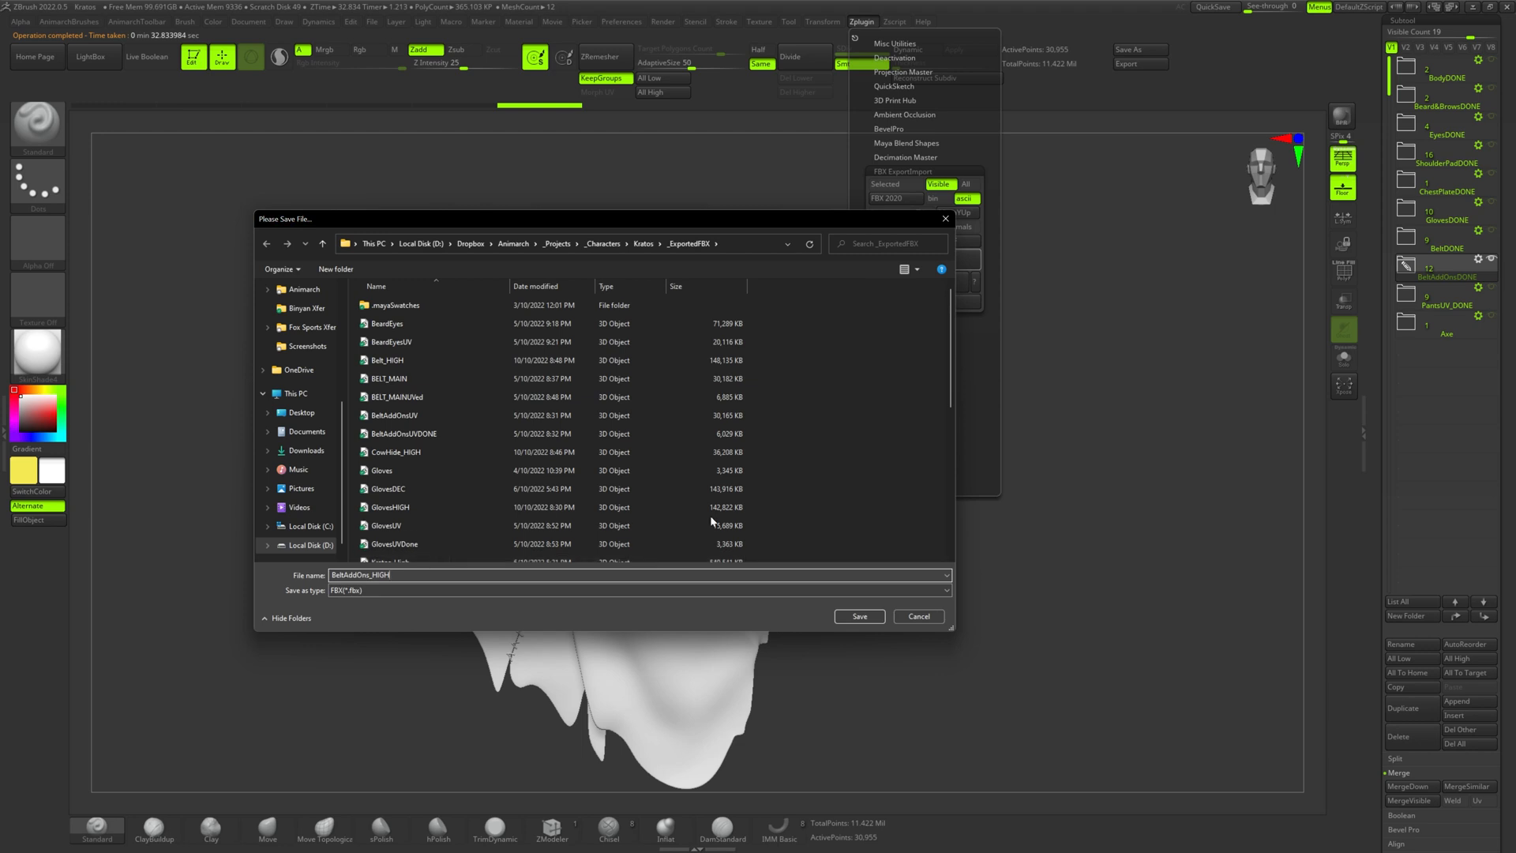
{"action": "left_click", "coordinate": [860, 617]}
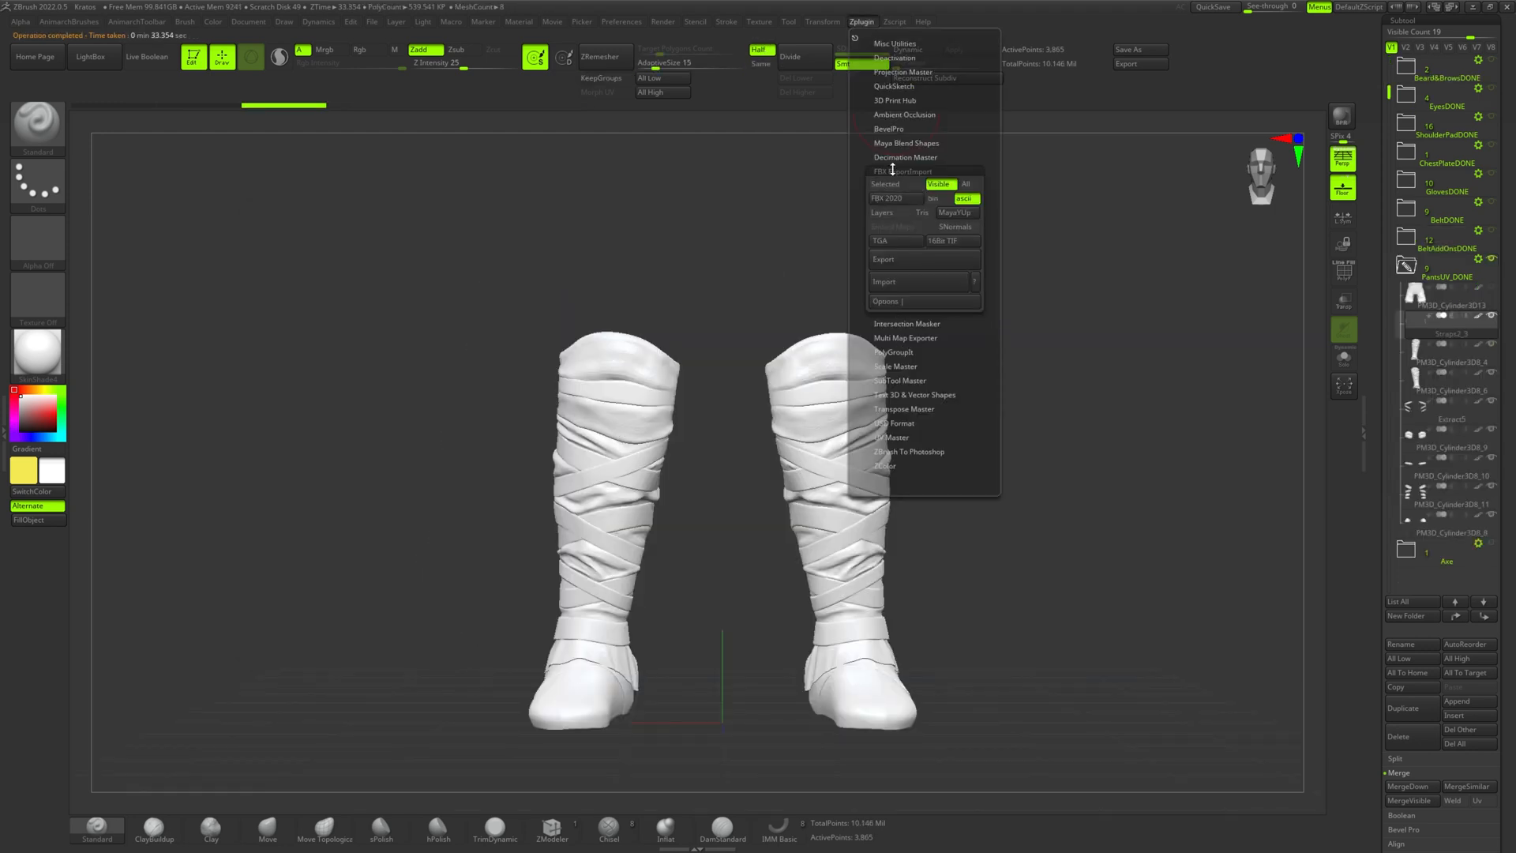
{"action": "left_click", "coordinate": [924, 259]}
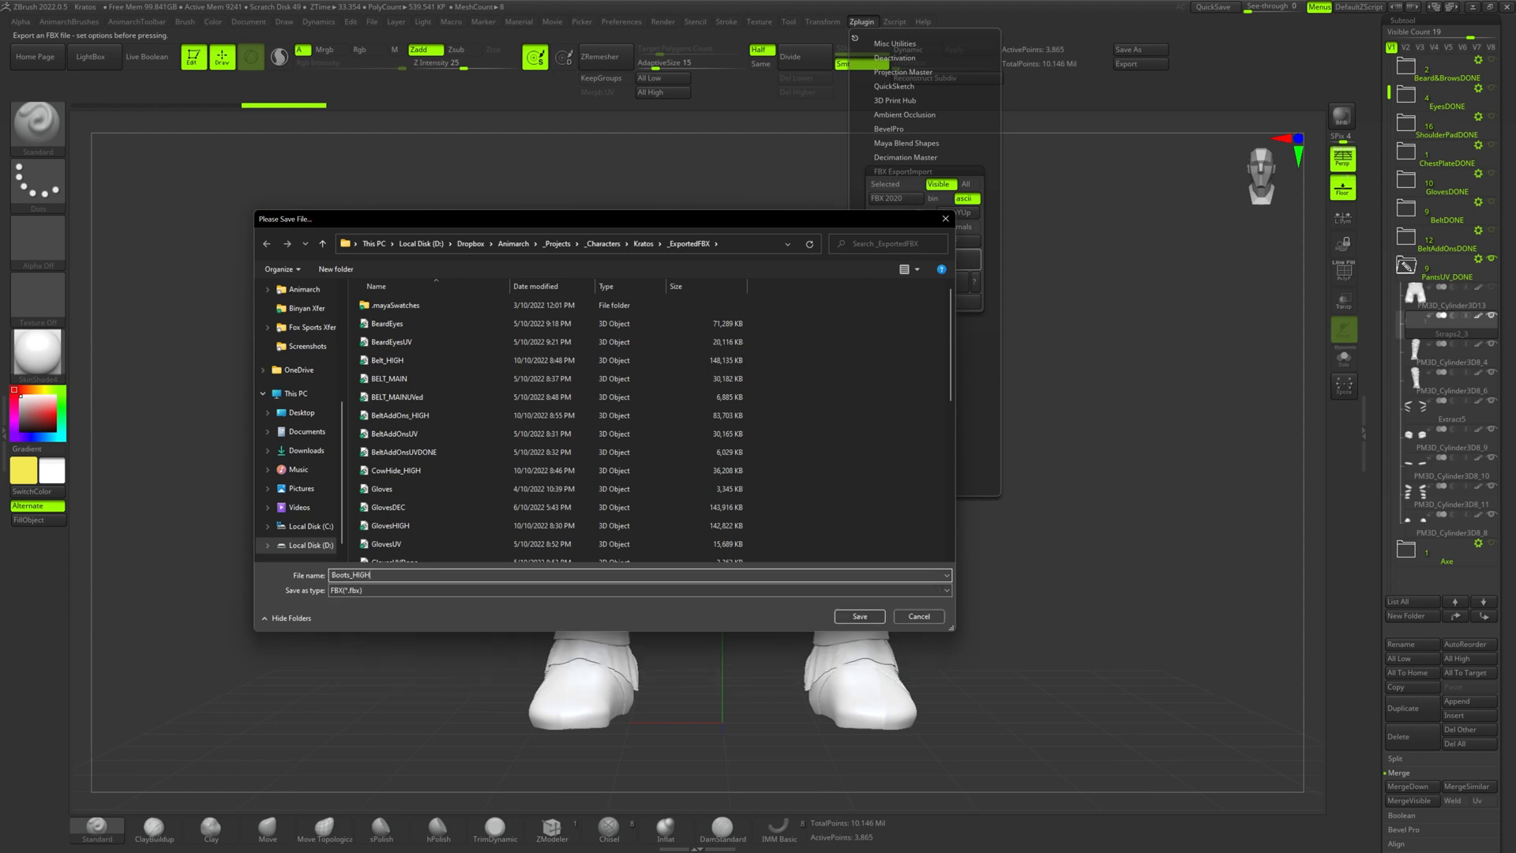
{"action": "left_click", "coordinate": [859, 617]}
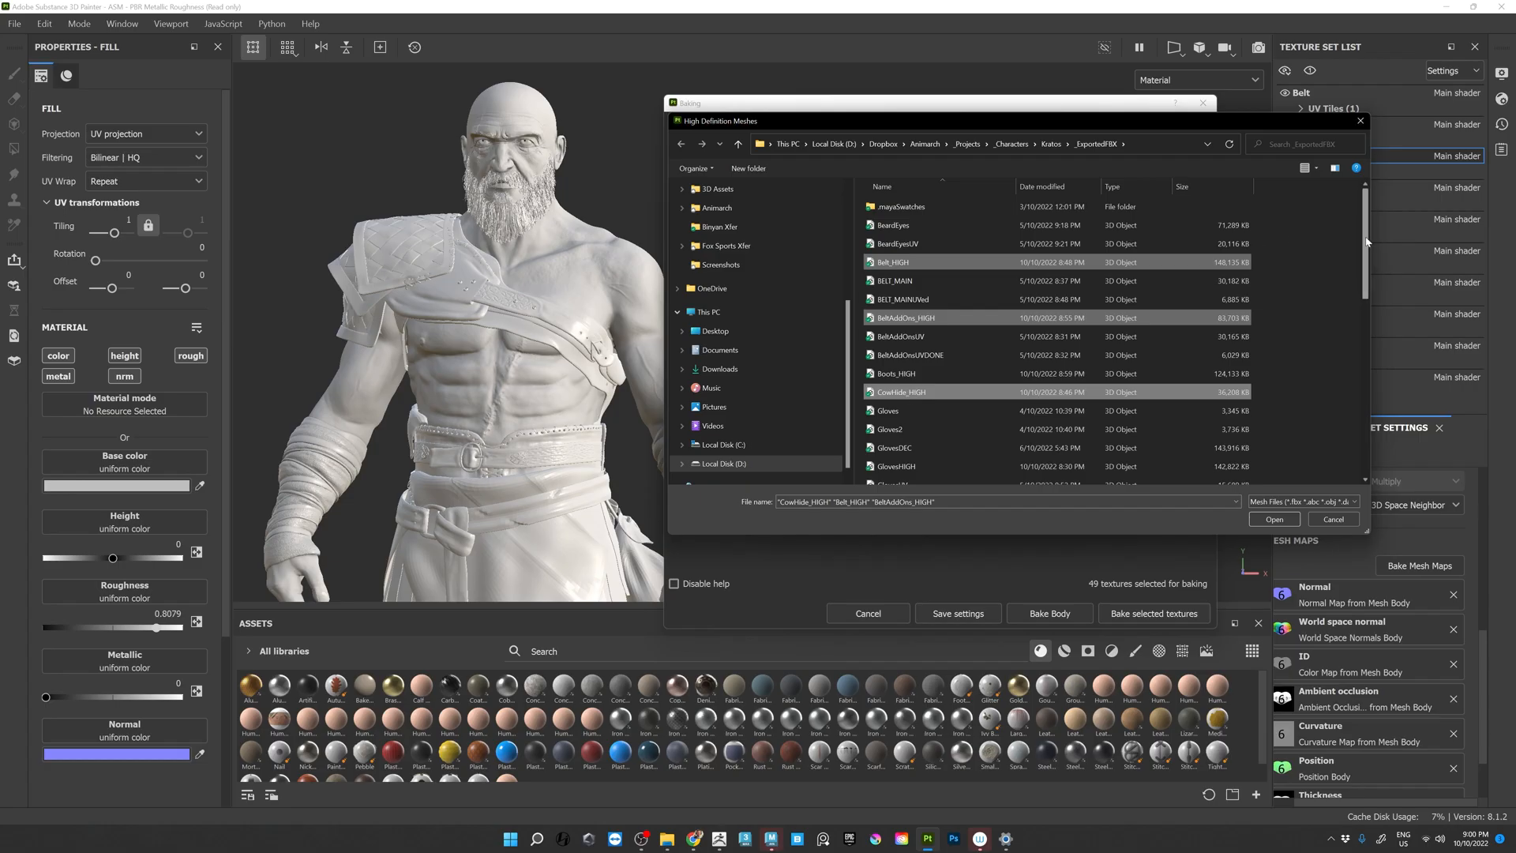
- In Substance Painter, add the Belt, BeltAddOns, Boots, CowHide, Pants and ShoulderPad _HIGH files to the high definition meshes for baking
{"action": "left_click_drag", "start_coordinate": [1366, 239], "coordinate": [1369, 389]}
{"action": "left_click", "coordinate": [1006, 357], "text": "ctrl"}
{"action": "left_click", "coordinate": [896, 391], "text": "ctrl"}
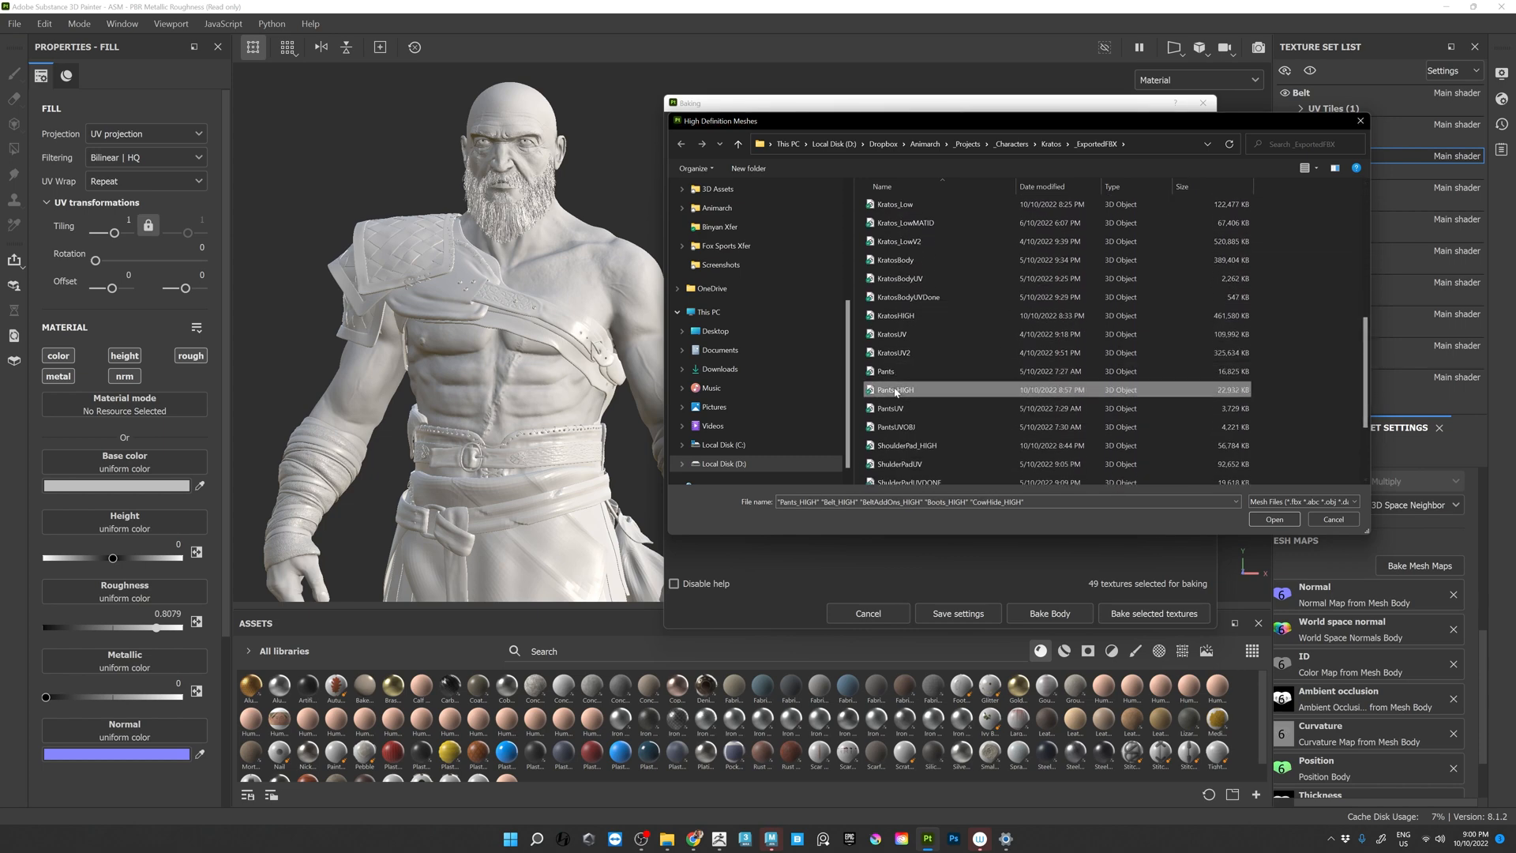
{"action": "left_click", "coordinate": [907, 445], "text": "ctrl"}
{"action": "scroll", "coordinate": [1368, 373], "scroll_direction": "down", "scroll_amount": 1}
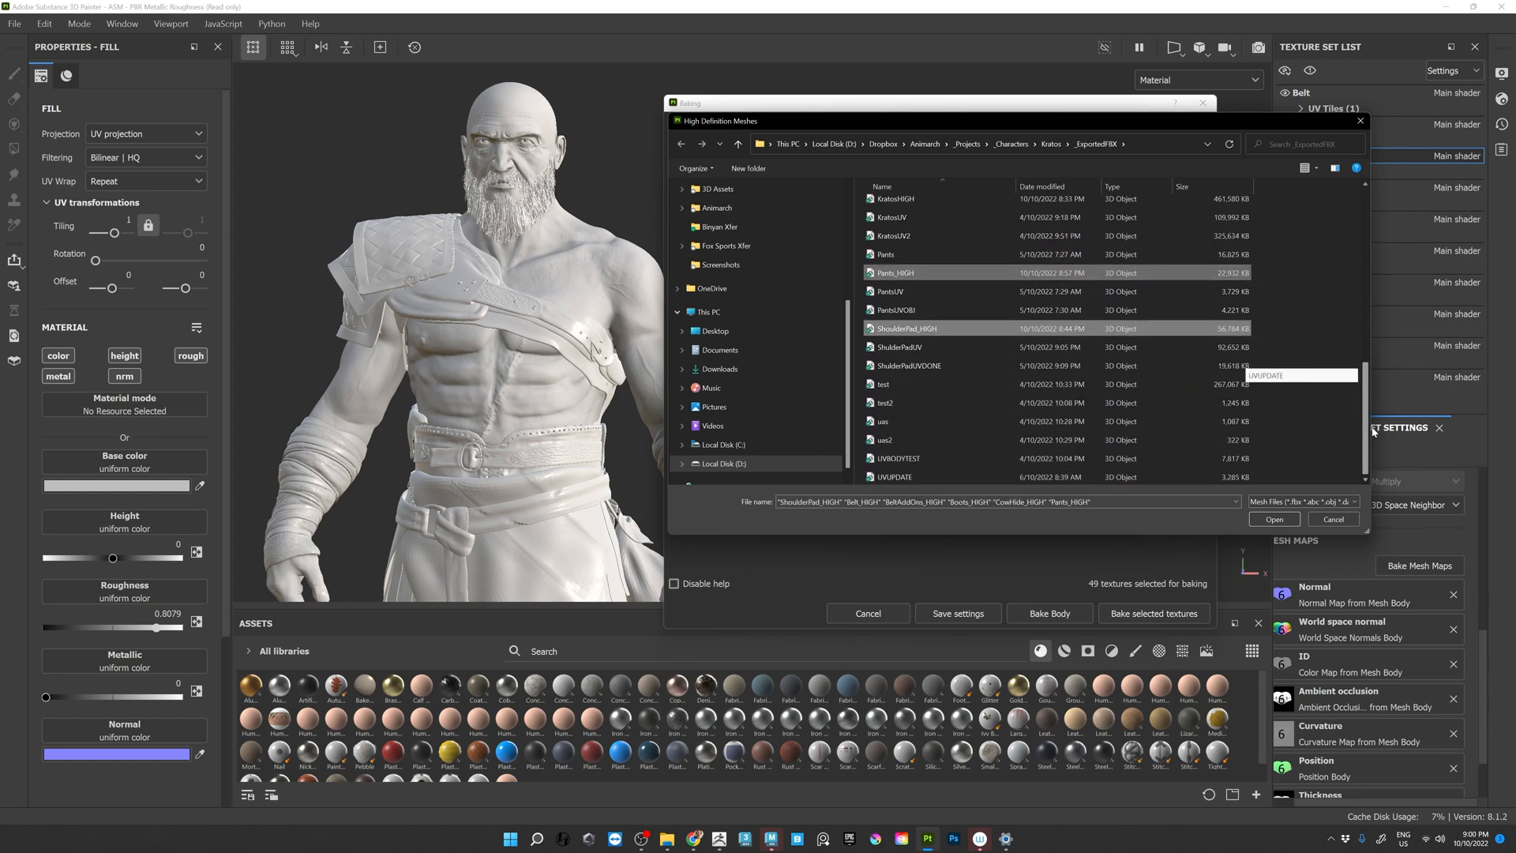
{"action": "left_click", "coordinate": [1275, 519]}
{"action": "left_click", "coordinate": [1162, 337]}
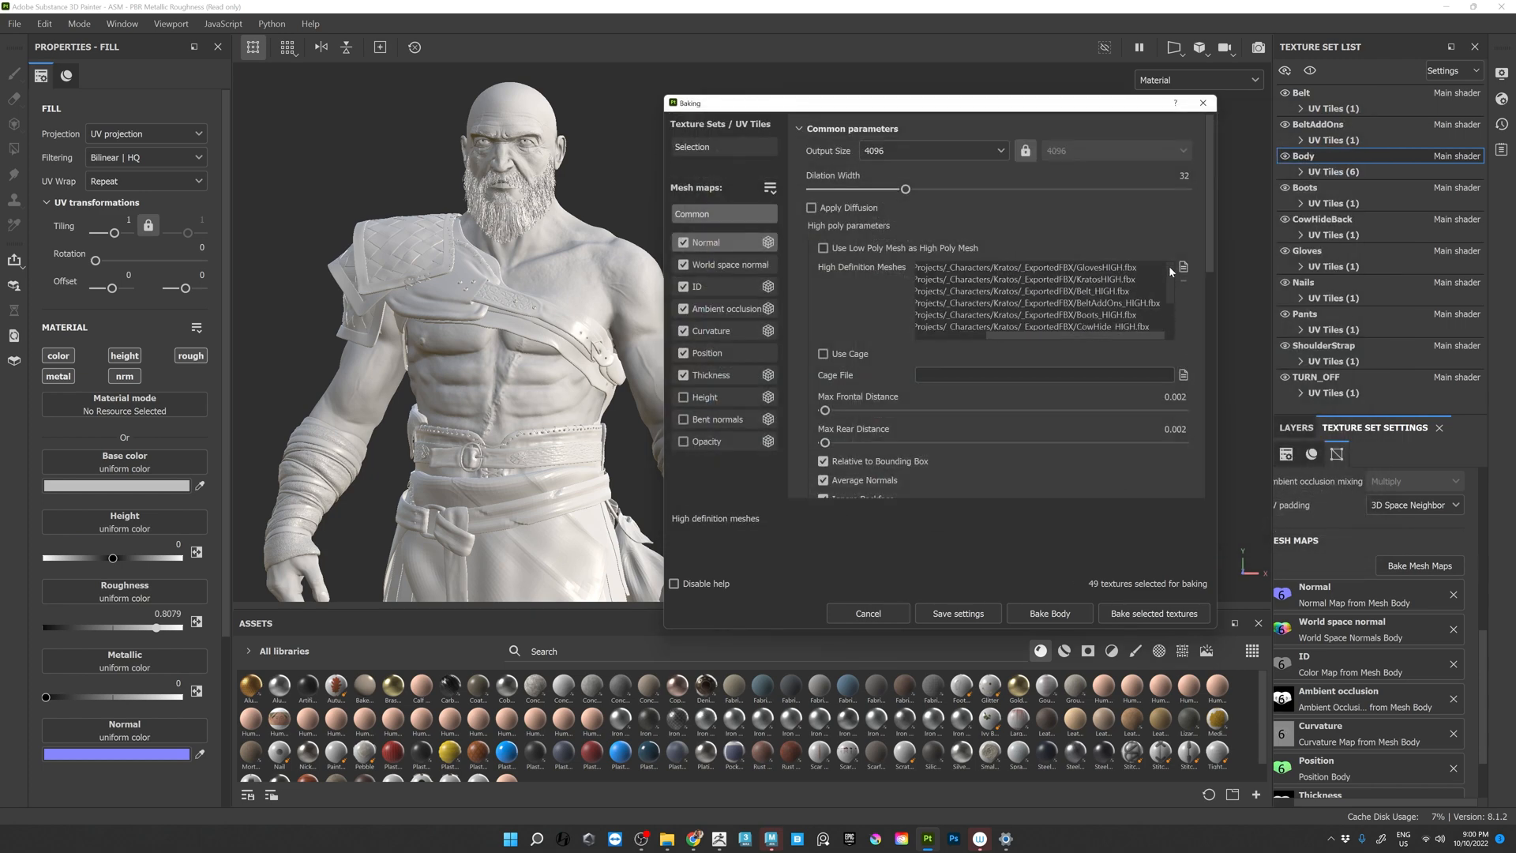
- Collapse the UV tile lists in the baking texture set selection and exclude Gloves from the bake
{"action": "left_click", "coordinate": [723, 147]}
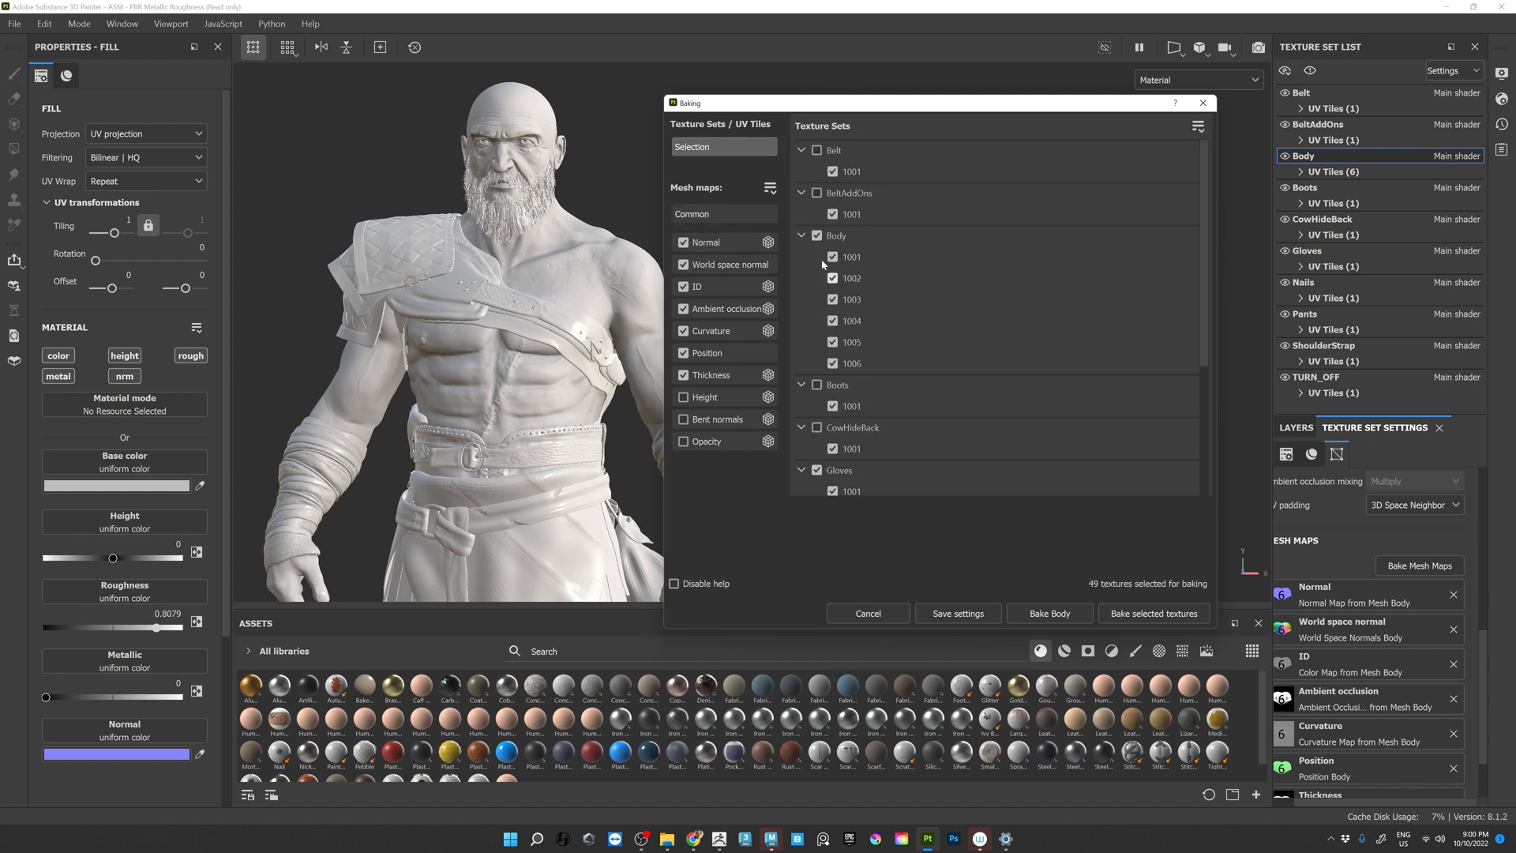
{"action": "left_click", "coordinate": [801, 236]}
{"action": "left_click", "coordinate": [801, 257]}
{"action": "left_click", "coordinate": [801, 279]}
{"action": "left_click", "coordinate": [800, 300]}
{"action": "left_click", "coordinate": [801, 321]}
{"action": "left_click", "coordinate": [800, 343]}
{"action": "left_click", "coordinate": [800, 364]}
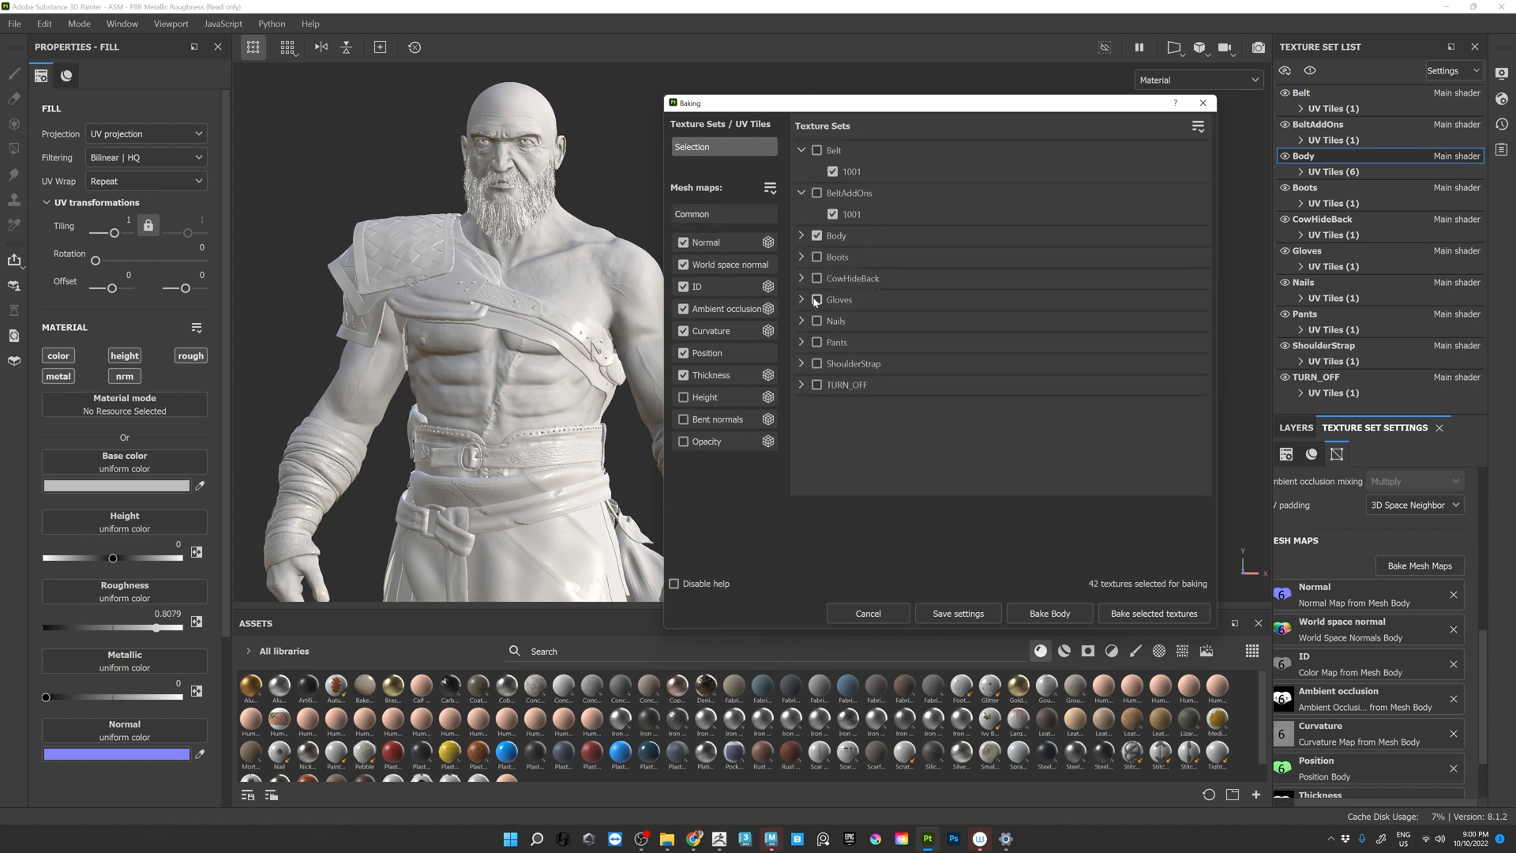
{"action": "left_click", "coordinate": [801, 150]}
{"action": "left_click", "coordinate": [801, 171]}
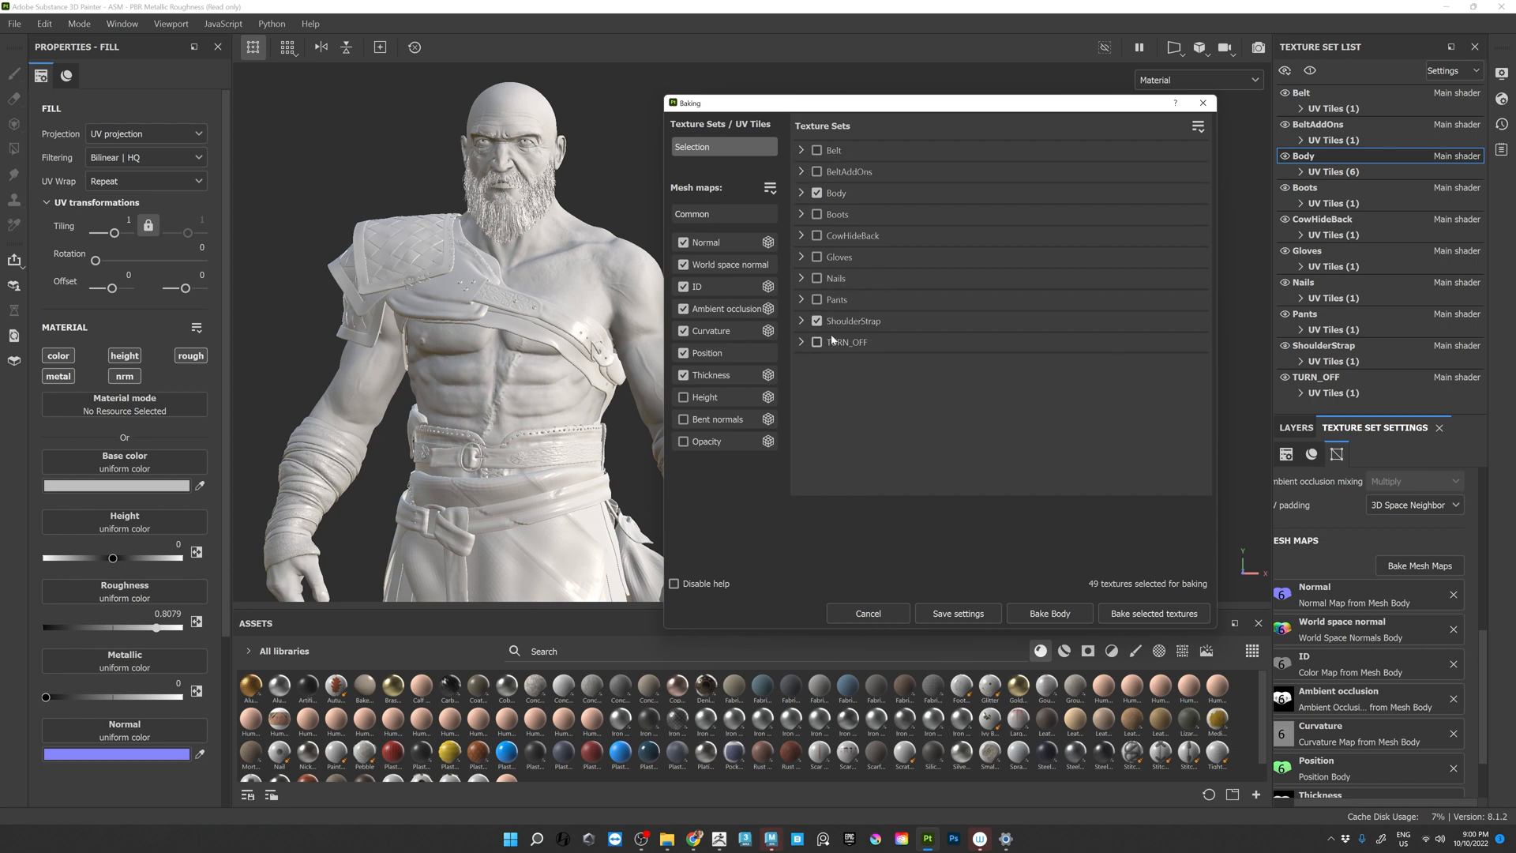
- Exclude Body, leave only ShoulderStrap selected for baking, and bake its mesh maps
{"action": "left_click", "coordinate": [803, 194]}
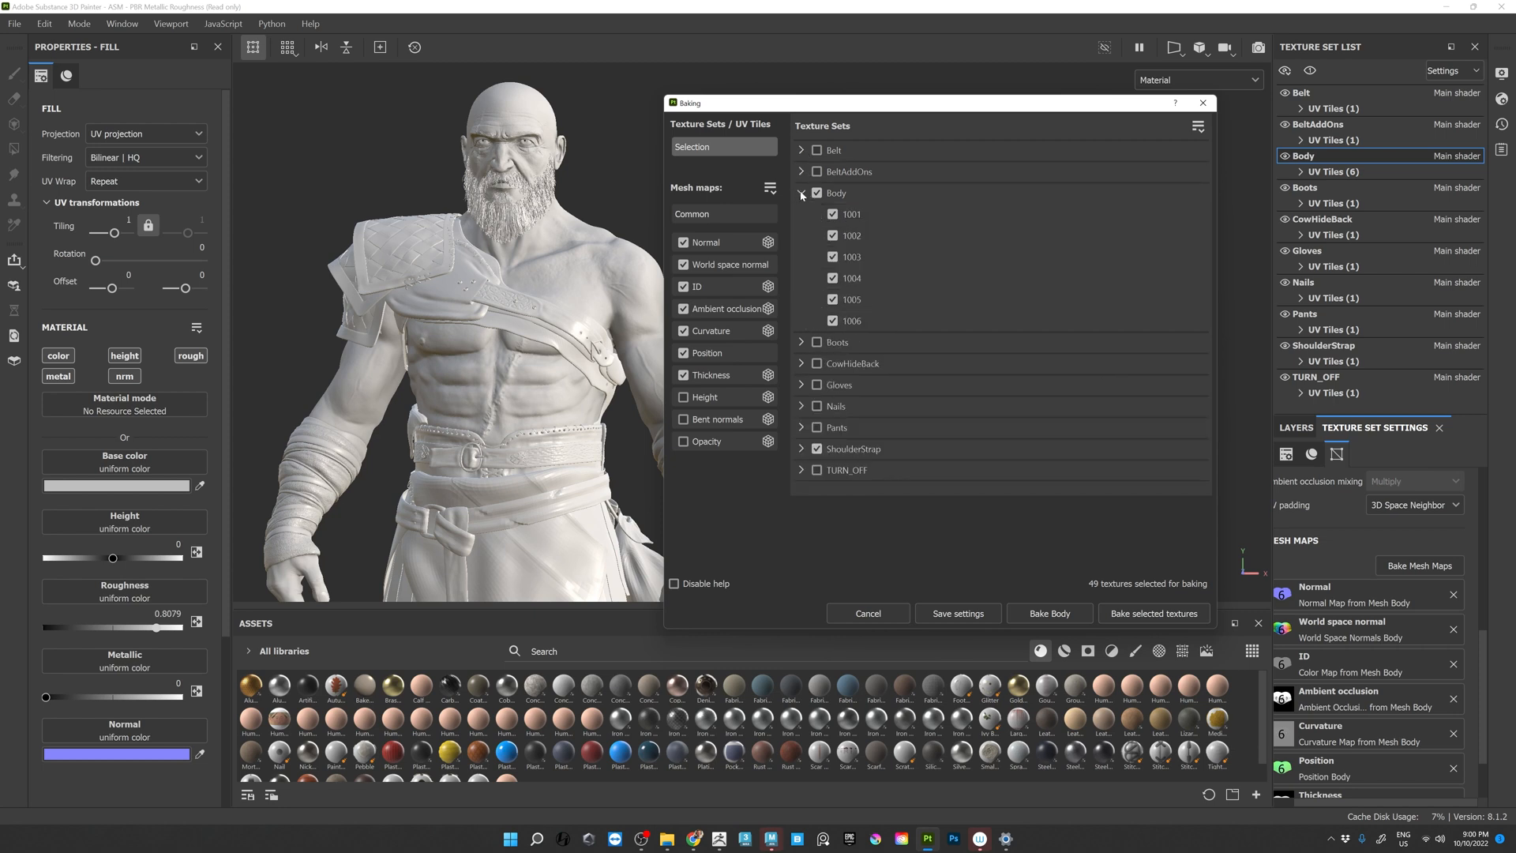
{"action": "left_click", "coordinate": [801, 193]}
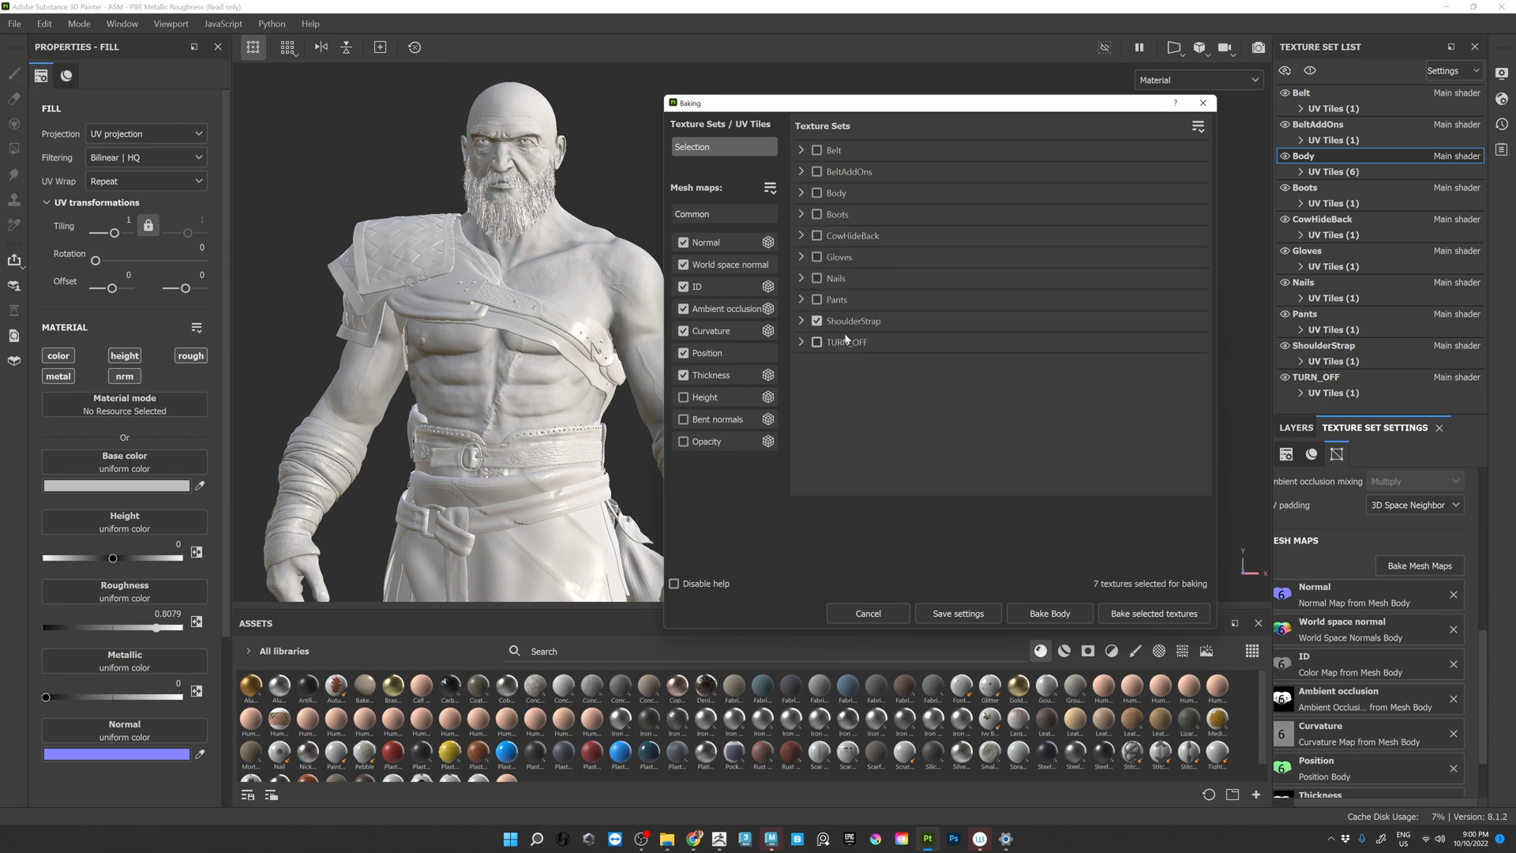
{"action": "left_click", "coordinate": [1139, 613]}
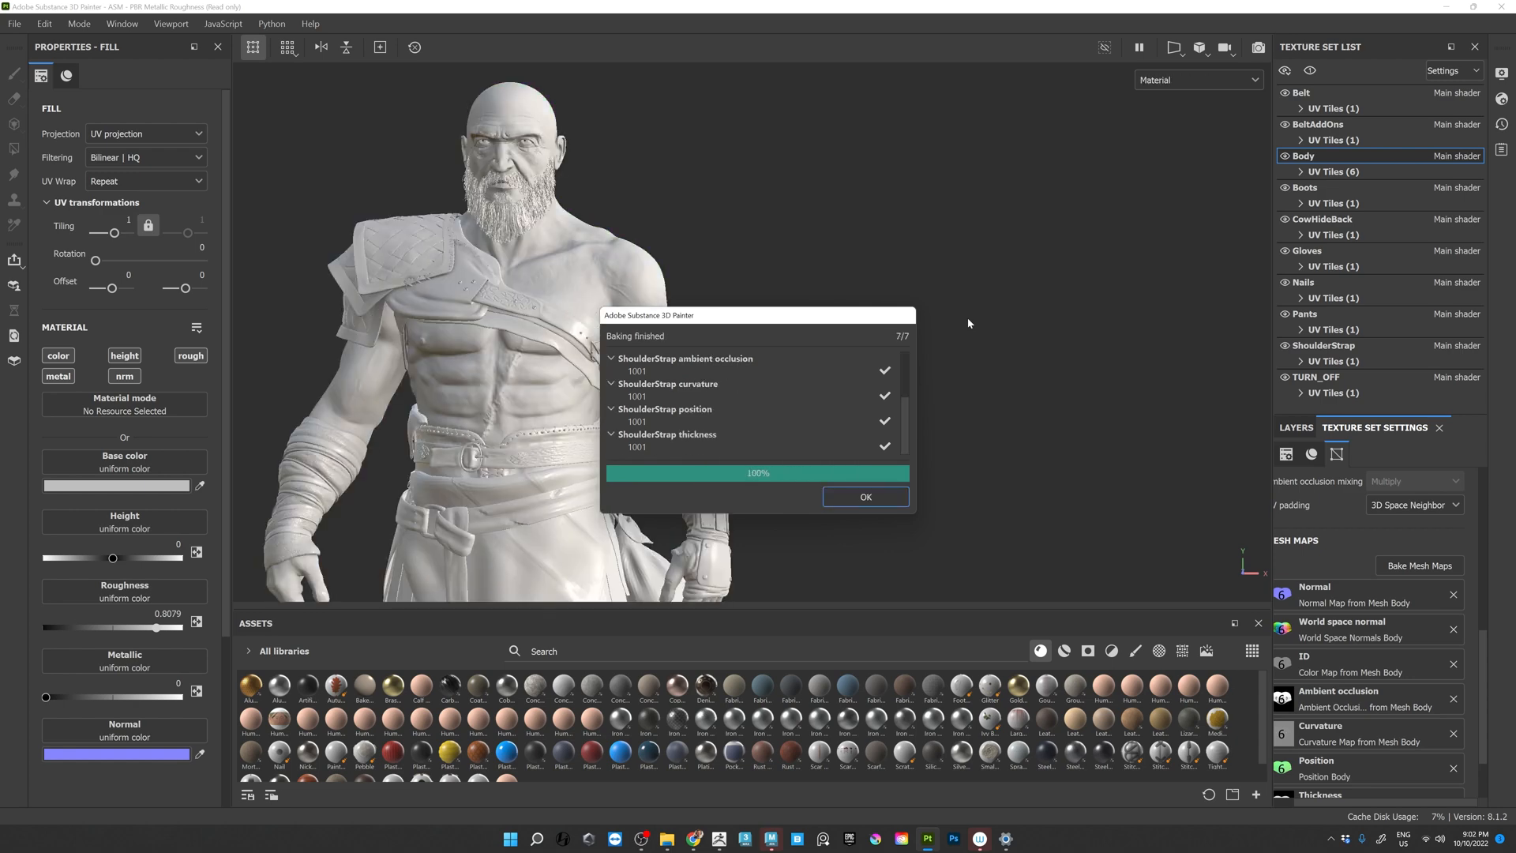
- Replace ShoulderStrap with Belt and BeltAddOns in the baking selection and bake their mesh maps
{"action": "left_click", "coordinate": [866, 497]}
{"action": "left_click", "coordinate": [634, 369]}
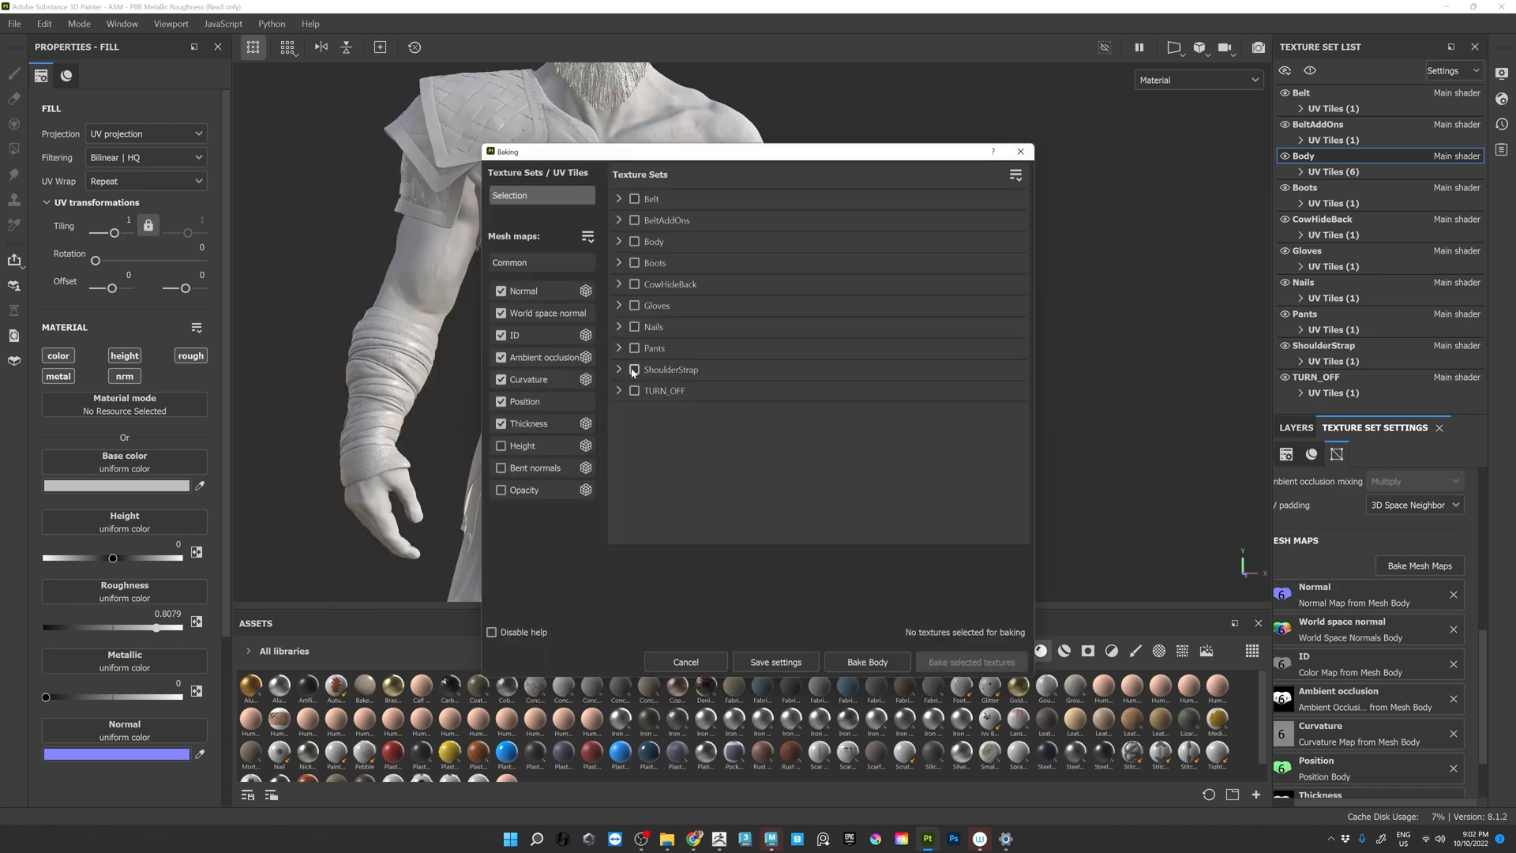
{"action": "left_click_drag", "start_coordinate": [624, 152], "coordinate": [862, 119]}
{"action": "left_click", "coordinate": [871, 167]}
{"action": "left_click", "coordinate": [1207, 631]}
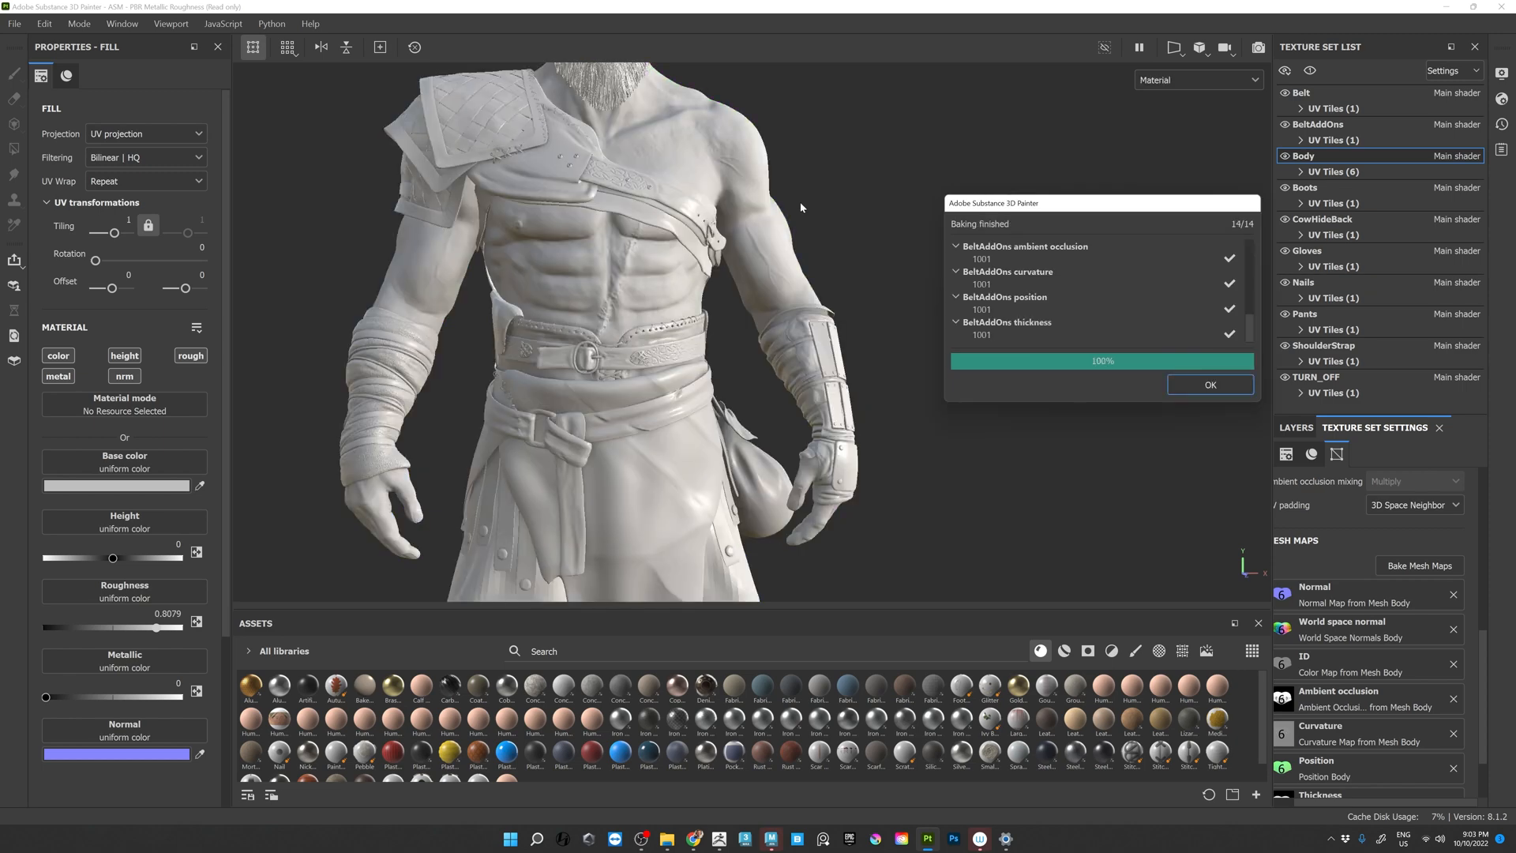
{"action": "left_click", "coordinate": [1190, 386]}
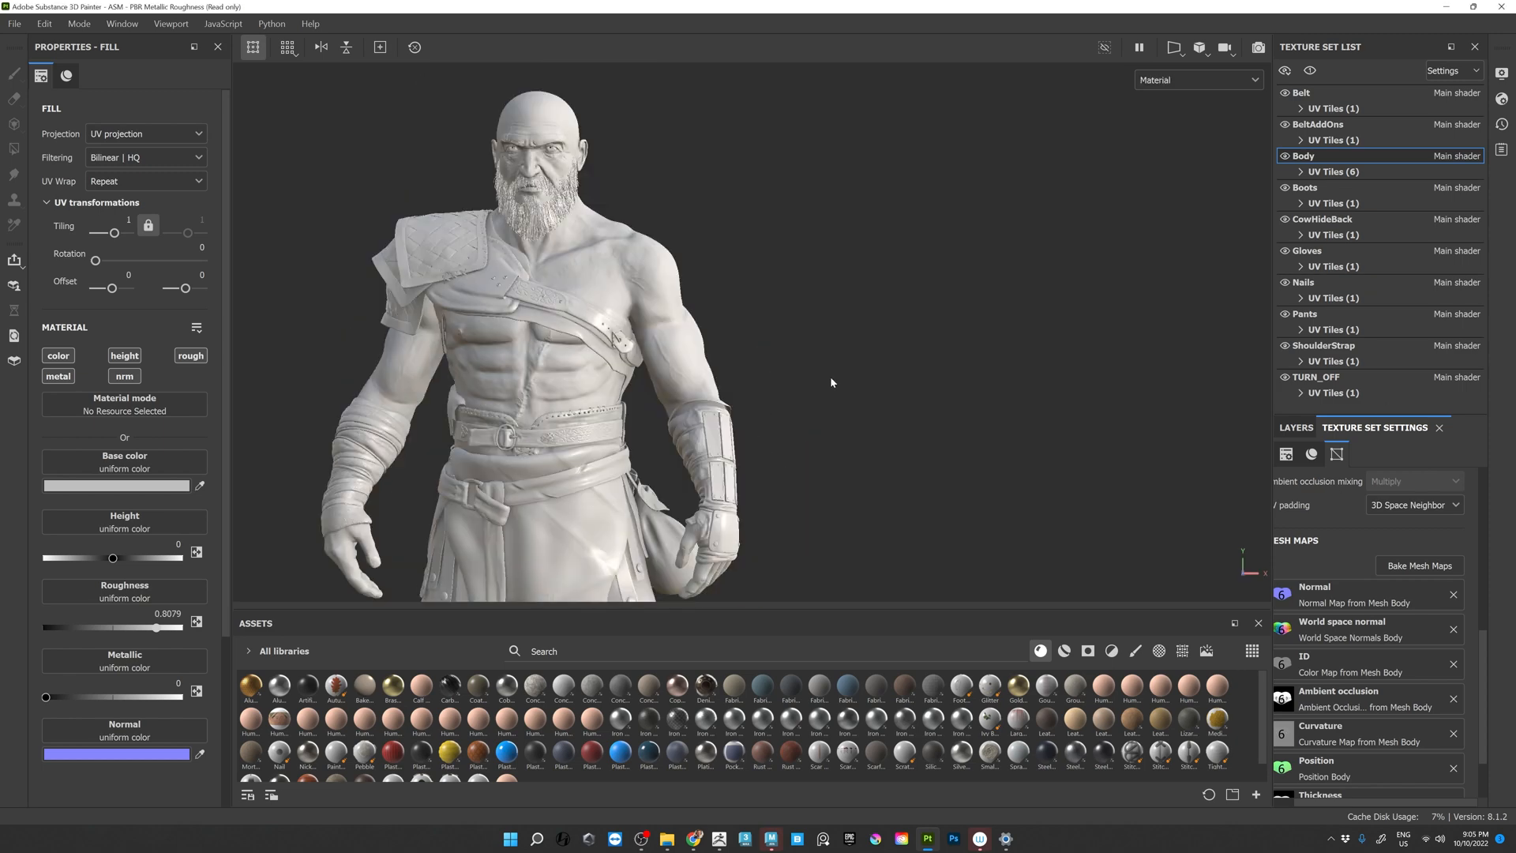
- Examine the baked detail on the character's torso, shoulder pad, strap, belt and lower clothing from several angles
{"action": "right_click_drag", "start_coordinate": [831, 379], "coordinate": [695, 365], "text": "alt"}
{"action": "left_click_drag", "start_coordinate": [715, 370], "coordinate": [450, 360], "text": "alt"}
{"action": "right_click_drag", "start_coordinate": [450, 360], "coordinate": [679, 419], "text": "alt"}
{"action": "left_click_drag", "start_coordinate": [679, 419], "coordinate": [545, 411], "text": "alt"}
{"action": "middle_click_drag", "start_coordinate": [545, 410], "coordinate": [604, 474], "text": "alt"}
{"action": "right_click_drag", "start_coordinate": [604, 473], "coordinate": [588, 331], "text": "alt"}
{"action": "left_click_drag", "start_coordinate": [588, 331], "coordinate": [558, 311], "text": "alt"}
{"action": "right_click_drag", "start_coordinate": [558, 311], "coordinate": [592, 341], "text": "alt"}
{"action": "left_click_drag", "start_coordinate": [592, 341], "coordinate": [617, 343], "text": "alt"}
{"action": "middle_click_drag", "start_coordinate": [617, 343], "coordinate": [660, 352], "text": "alt"}
{"action": "left_click_drag", "start_coordinate": [660, 353], "coordinate": [722, 359], "text": "alt"}
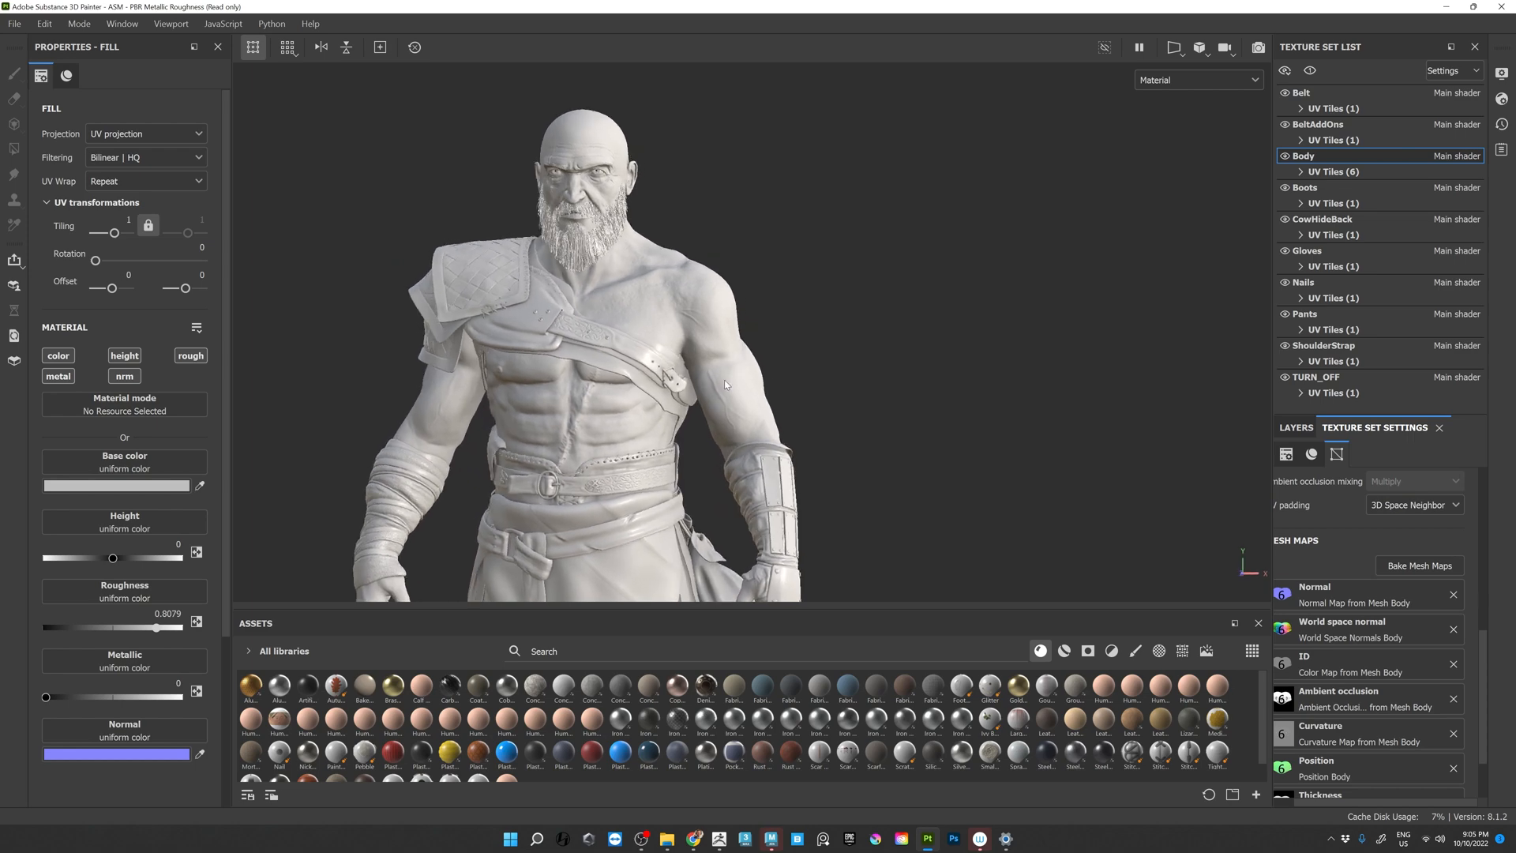
{"action": "left_click", "coordinate": [641, 842]}
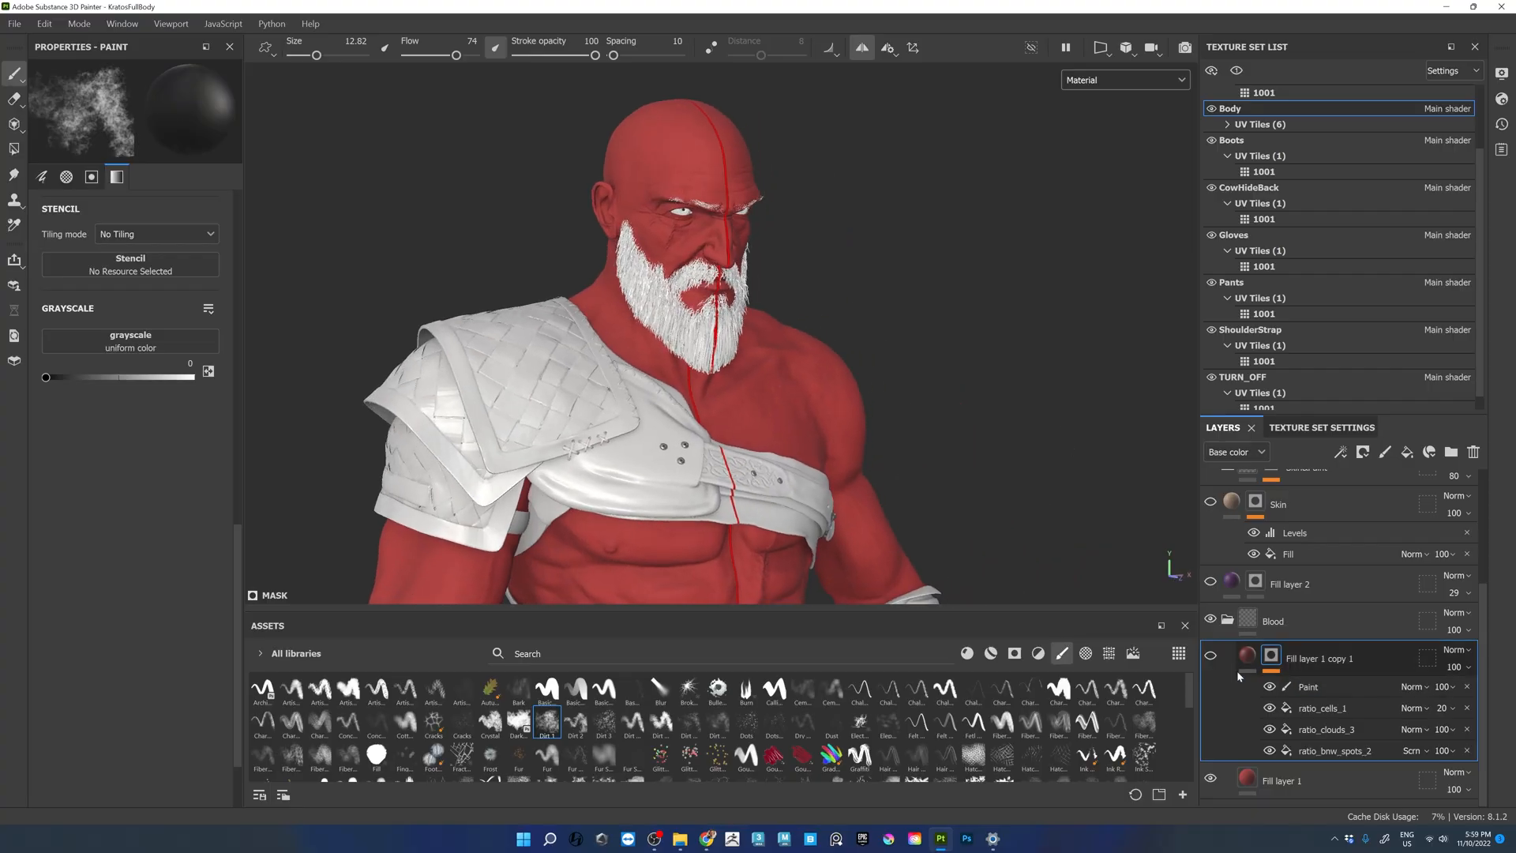
- Add a paint effect to the Skin layer's mask and set up the Dirt 1 brush with black, size 20.79 and flow 60
{"action": "left_click", "coordinate": [1271, 730]}
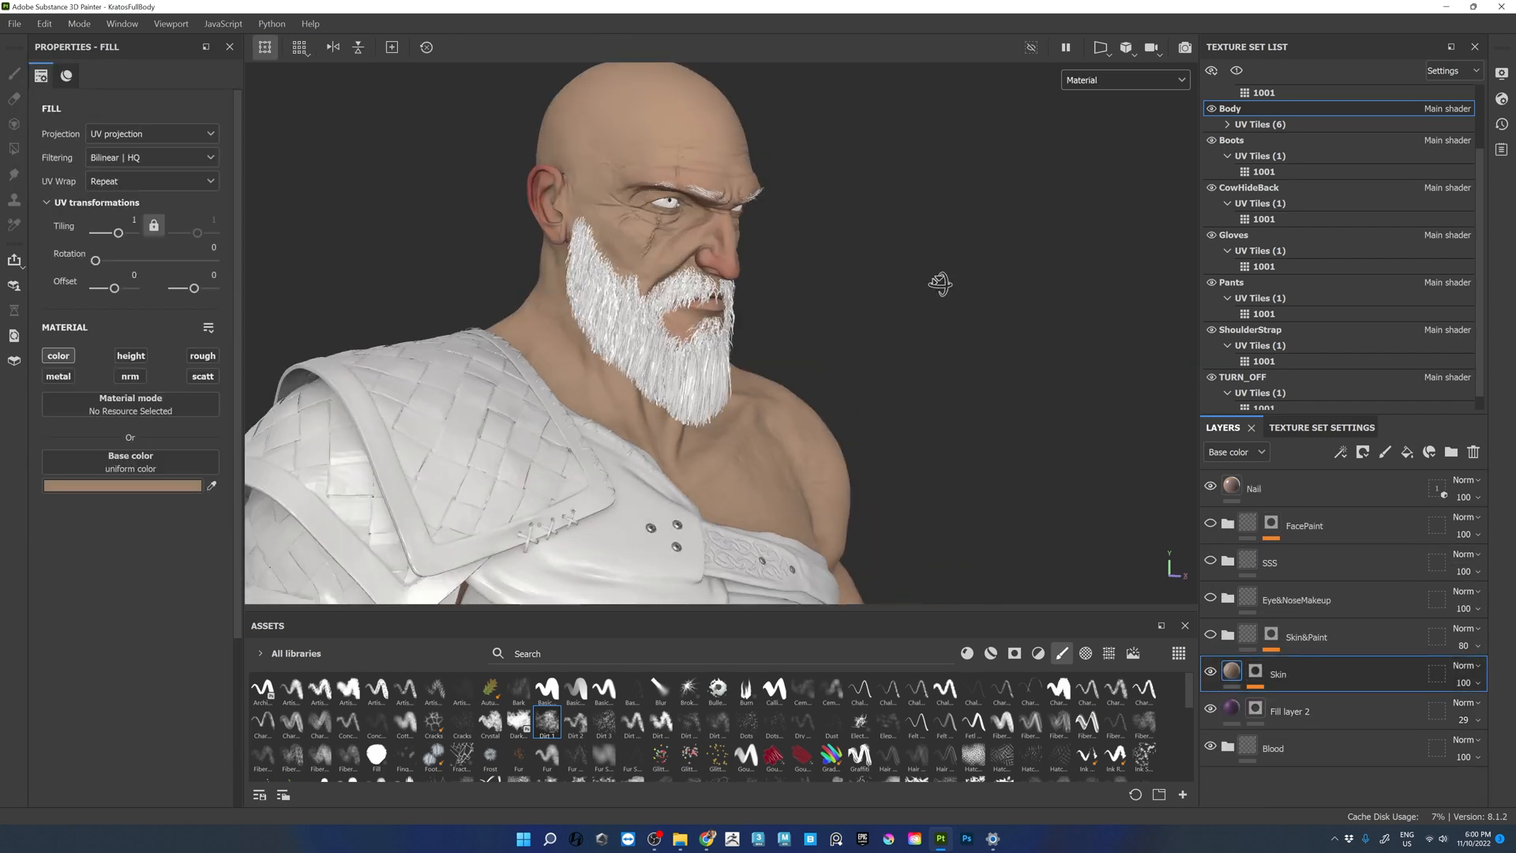
{"action": "left_click", "coordinate": [1295, 702]}
{"action": "left_click_drag", "start_coordinate": [195, 113], "coordinate": [227, 119]}
{"action": "left_click_drag", "start_coordinate": [505, 166], "coordinate": [1066, 249], "text": "alt"}
{"action": "left_click_drag", "start_coordinate": [96, 116], "coordinate": [94, 122]}
{"action": "left_click_drag", "start_coordinate": [211, 116], "coordinate": [214, 115]}
{"action": "left_click_drag", "start_coordinate": [101, 116], "coordinate": [82, 120]}
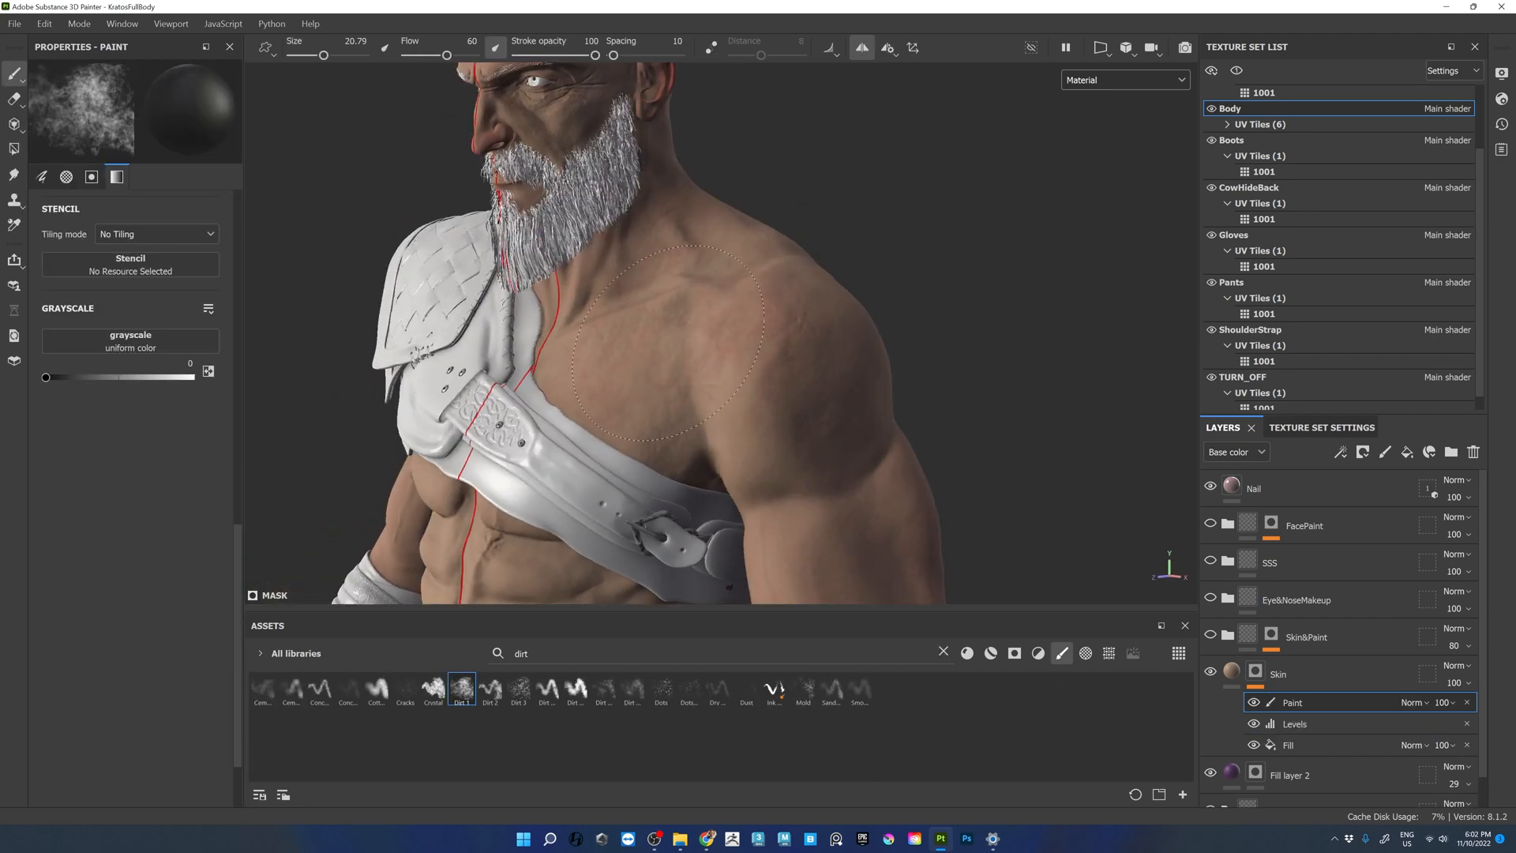
- Paint black dirt-brush variation into the Skin mask around the shoulders, arms and upper back
{"action": "right_click_drag", "start_coordinate": [993, 318], "coordinate": [857, 247], "text": "alt"}
{"action": "left_click_drag", "start_coordinate": [857, 246], "coordinate": [917, 247], "text": "alt"}
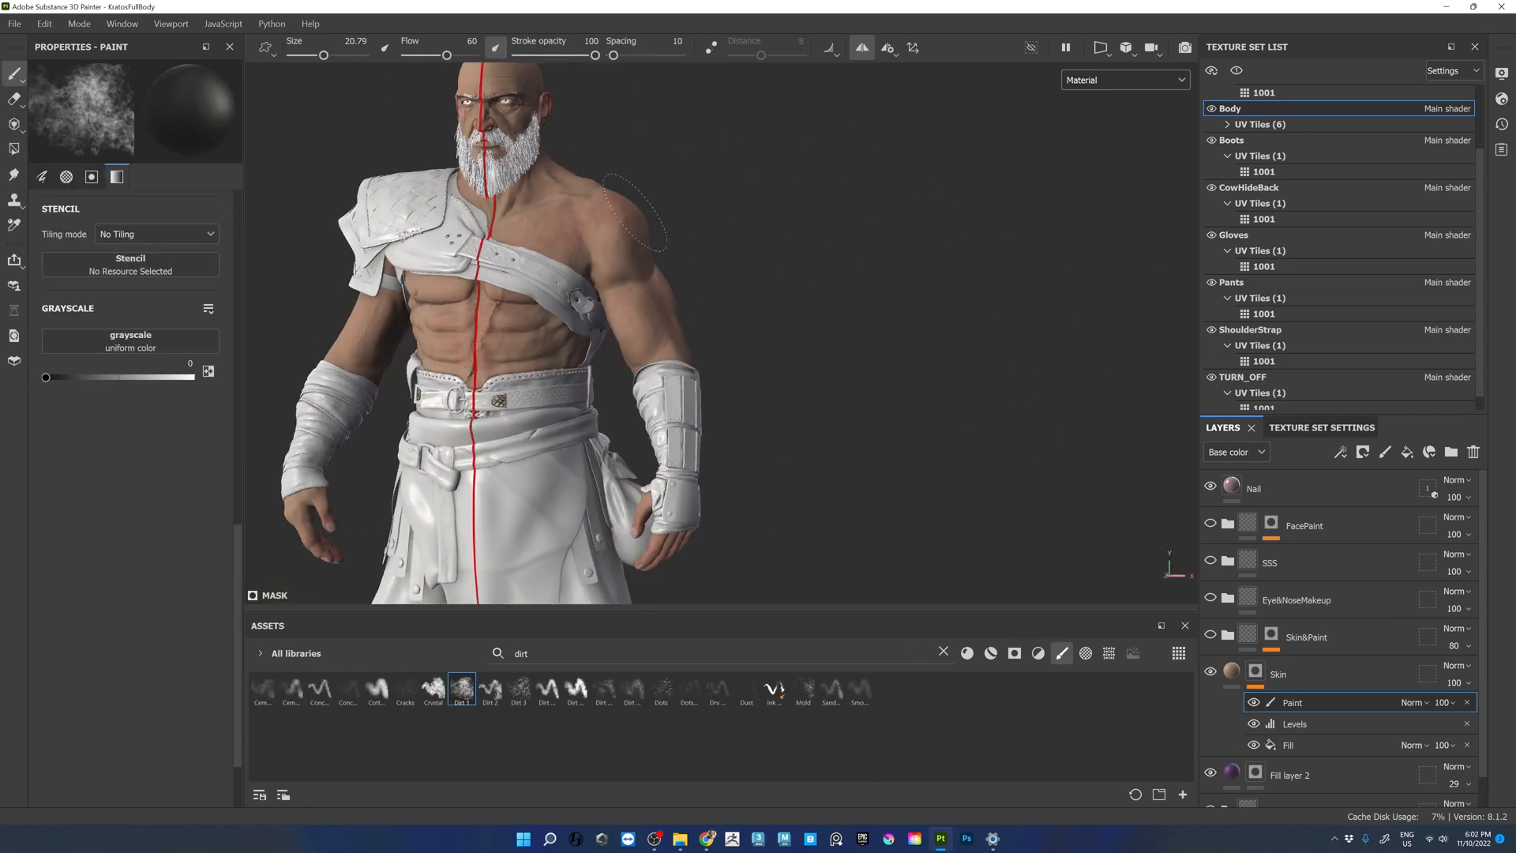
{"action": "left_click_drag", "start_coordinate": [756, 283], "coordinate": [499, 365], "text": "alt"}
{"action": "left_click_drag", "start_coordinate": [782, 188], "coordinate": [592, 223], "text": "alt"}
{"action": "right_click_drag", "start_coordinate": [778, 213], "coordinate": [859, 214], "text": "shift"}
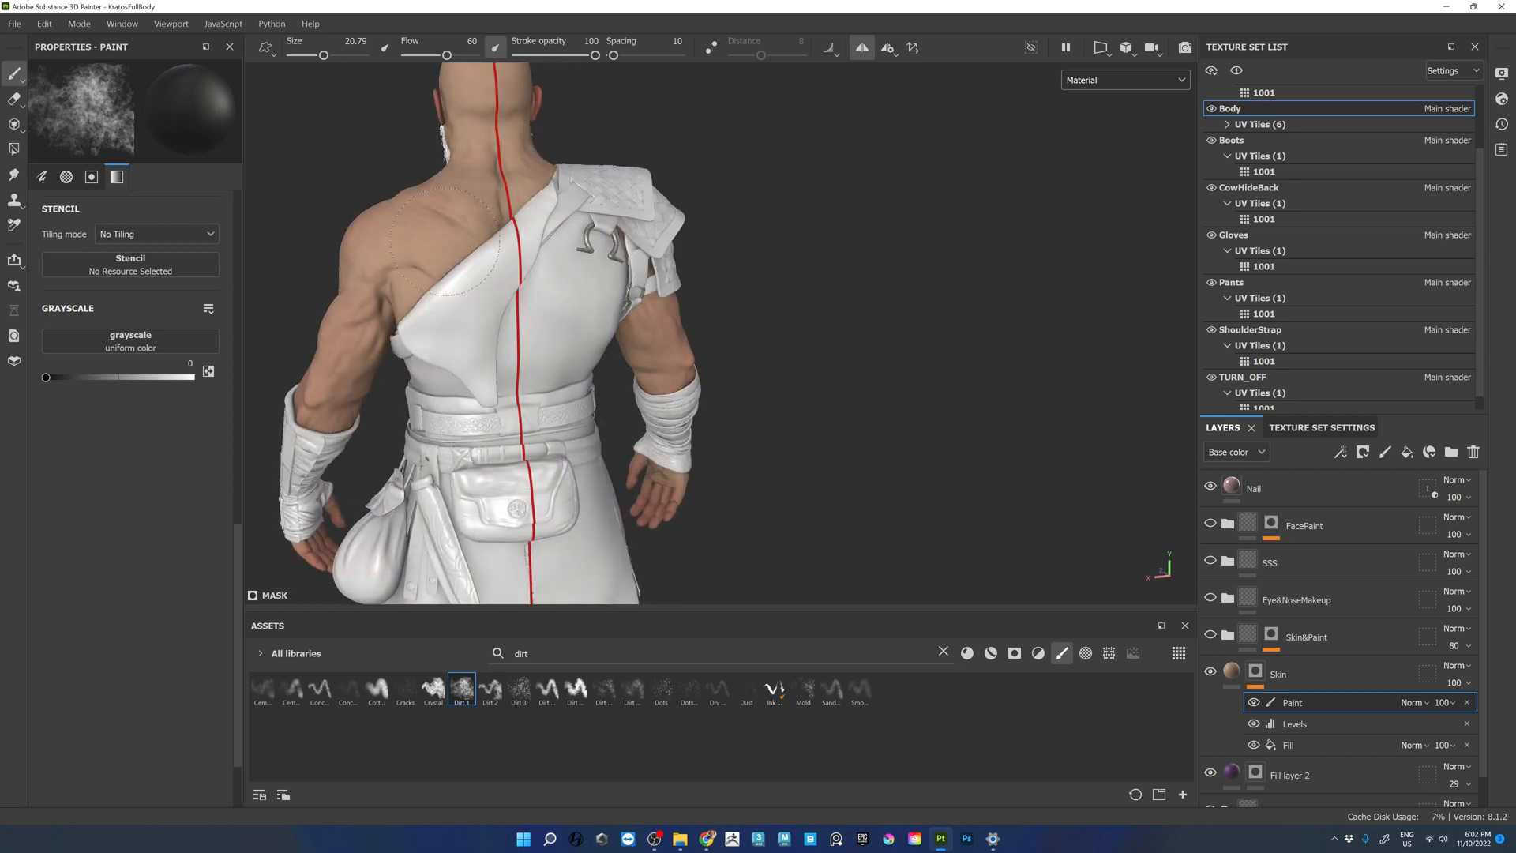
{"action": "left_click_drag", "start_coordinate": [576, 205], "coordinate": [798, 190], "text": "alt"}
{"action": "right_click_drag", "start_coordinate": [821, 237], "coordinate": [948, 308], "text": "alt"}
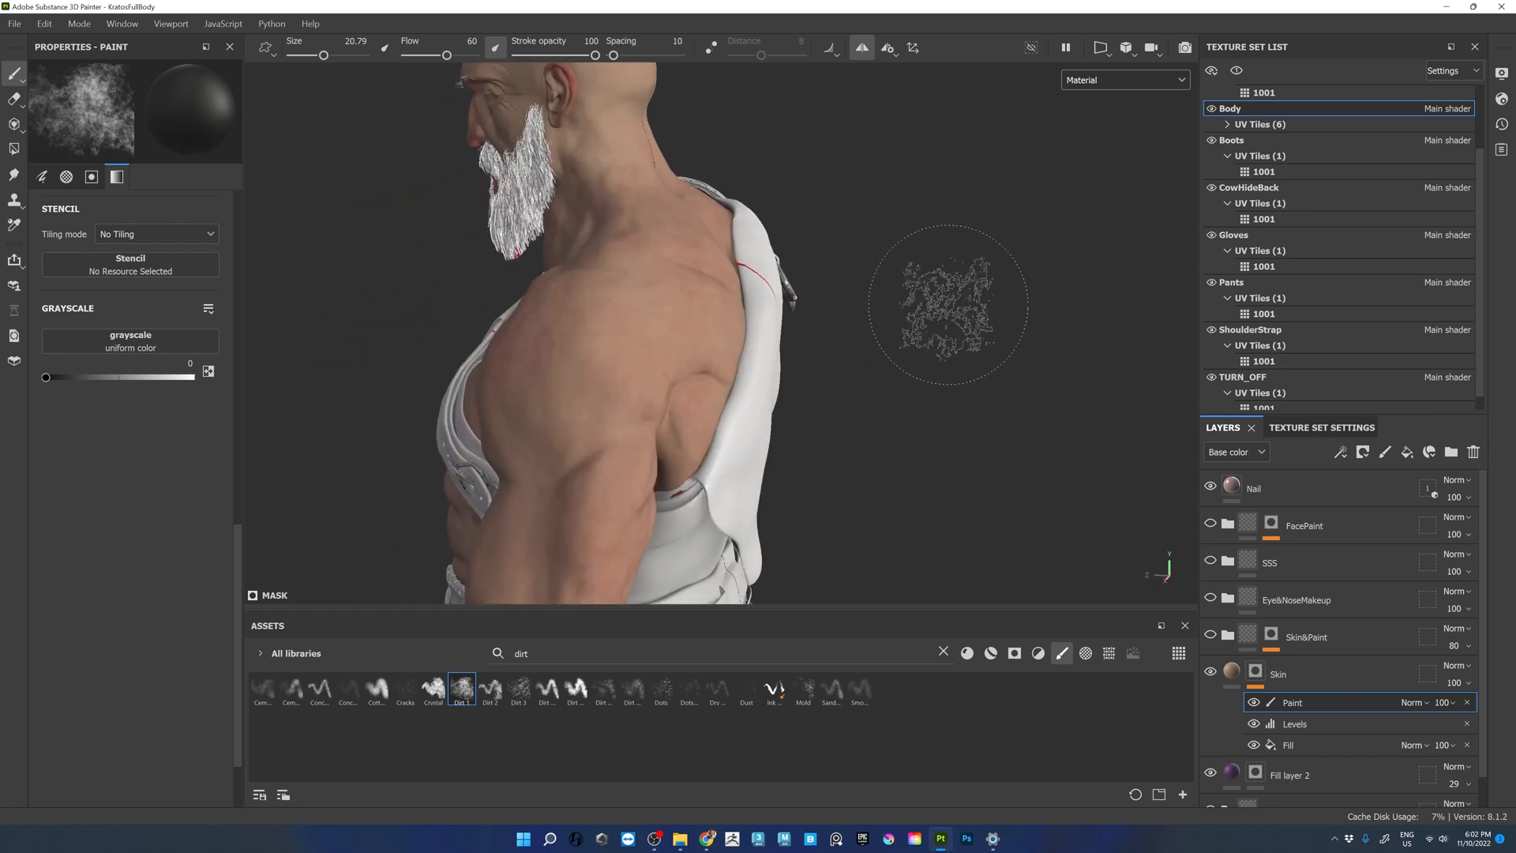
{"action": "mouse_move", "coordinate": [947, 309]}
{"action": "left_mouse_down", "text": "alt"}
{"action": "mouse_move", "coordinate": [884, 328]}
{"action": "mouse_move", "coordinate": [1007, 308]}
{"action": "mouse_move", "coordinate": [939, 300]}
{"action": "left_mouse_up", "text": "alt"}
{"action": "middle_click_drag", "start_coordinate": [879, 232], "coordinate": [889, 411], "text": "alt"}
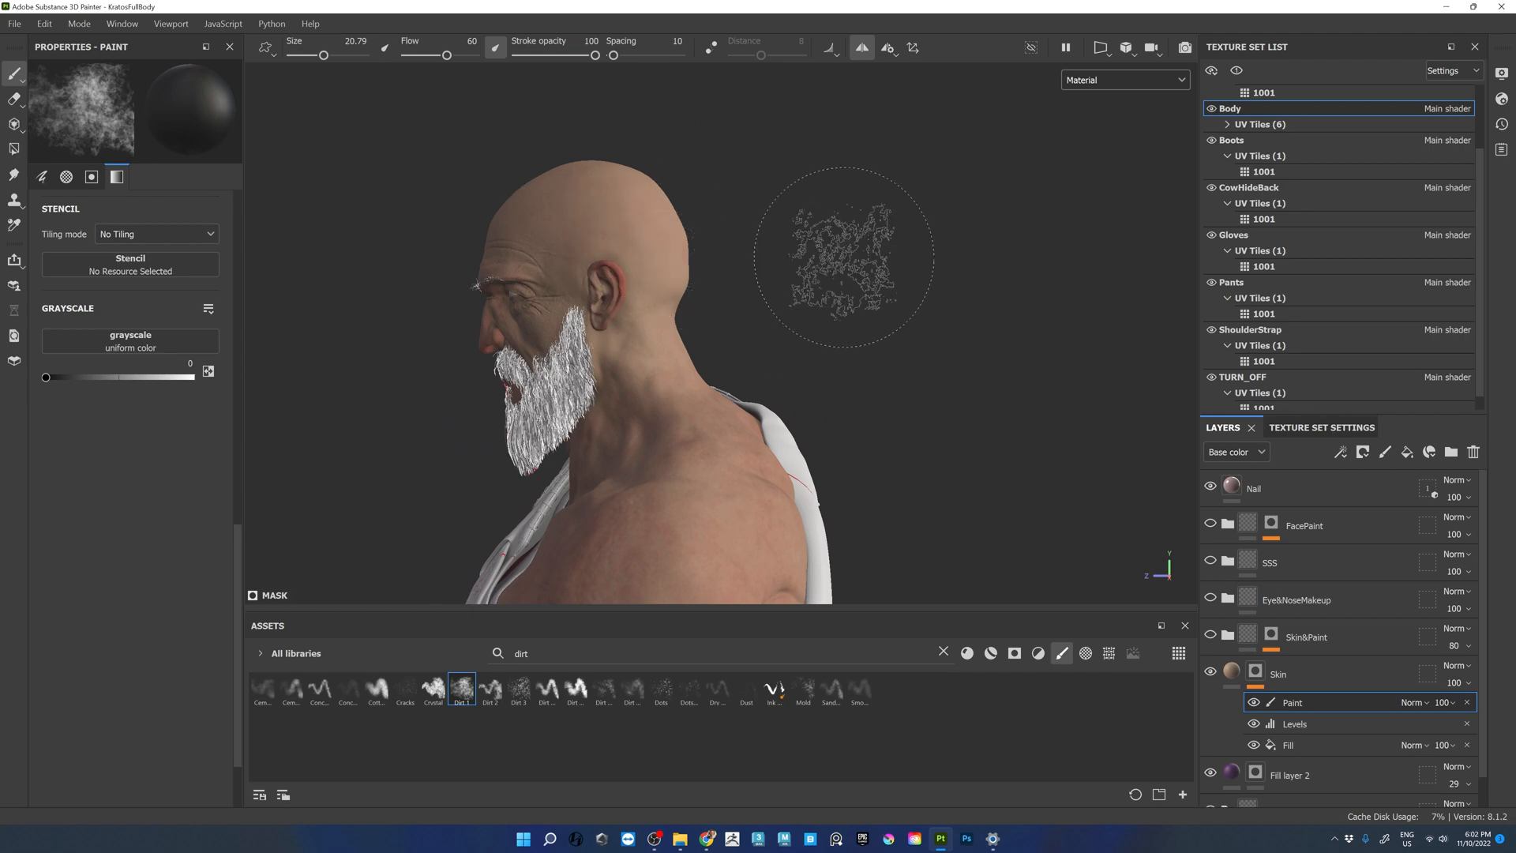
- Reduce the brush size to 10.59 and paint black variation into the Skin mask around the head and face
{"action": "left_click_drag", "start_coordinate": [785, 287], "coordinate": [752, 257], "text": "alt"}
{"action": "left_click_drag", "start_coordinate": [602, 286], "coordinate": [402, 277], "text": "alt"}
{"action": "left_click_drag", "start_coordinate": [323, 55], "coordinate": [314, 56]}
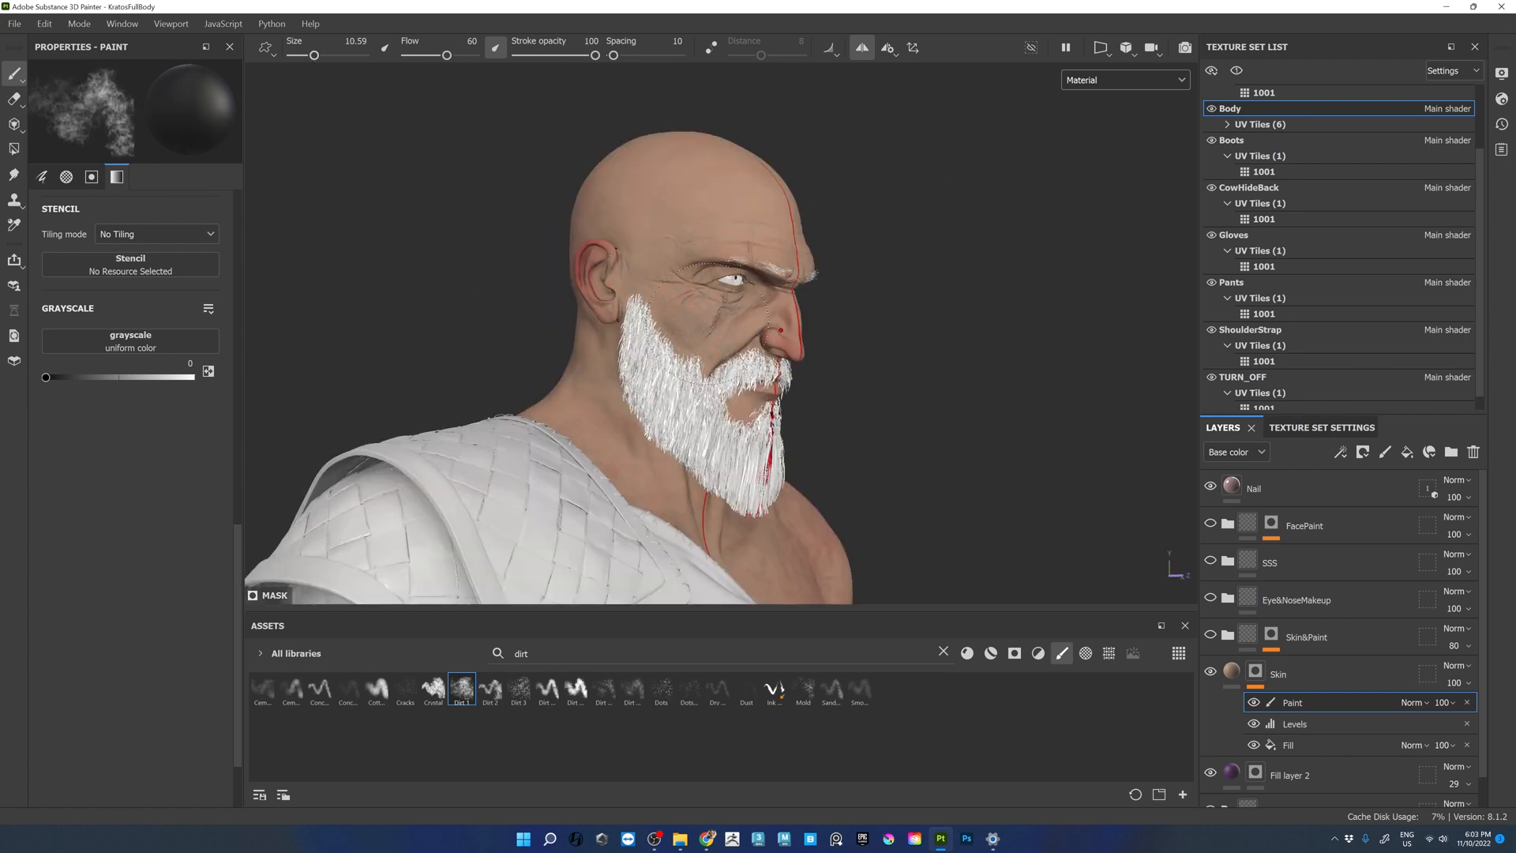
{"action": "left_click_drag", "start_coordinate": [987, 340], "coordinate": [884, 315], "text": "alt"}
{"action": "right_click_drag", "start_coordinate": [885, 315], "coordinate": [1027, 324], "text": "alt"}
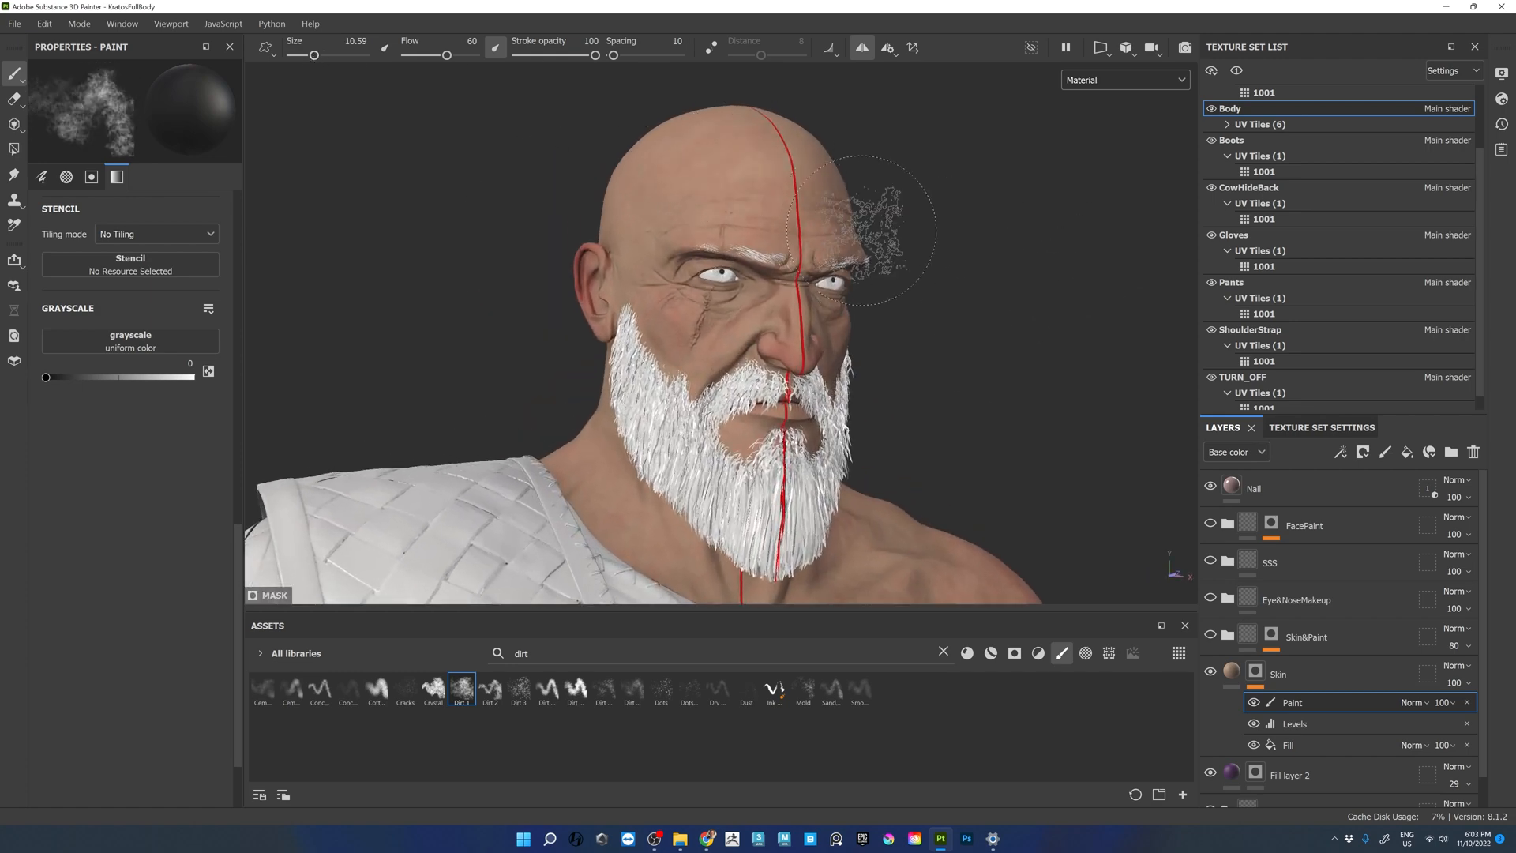
{"action": "left_click_drag", "start_coordinate": [979, 266], "coordinate": [907, 264], "text": "alt"}
{"action": "right_click_drag", "start_coordinate": [1074, 283], "coordinate": [1006, 281], "text": "alt"}
{"action": "left_click_drag", "start_coordinate": [1001, 282], "coordinate": [1086, 303], "text": "alt"}
{"action": "right_click_drag", "start_coordinate": [1019, 308], "coordinate": [1078, 316], "text": "alt"}
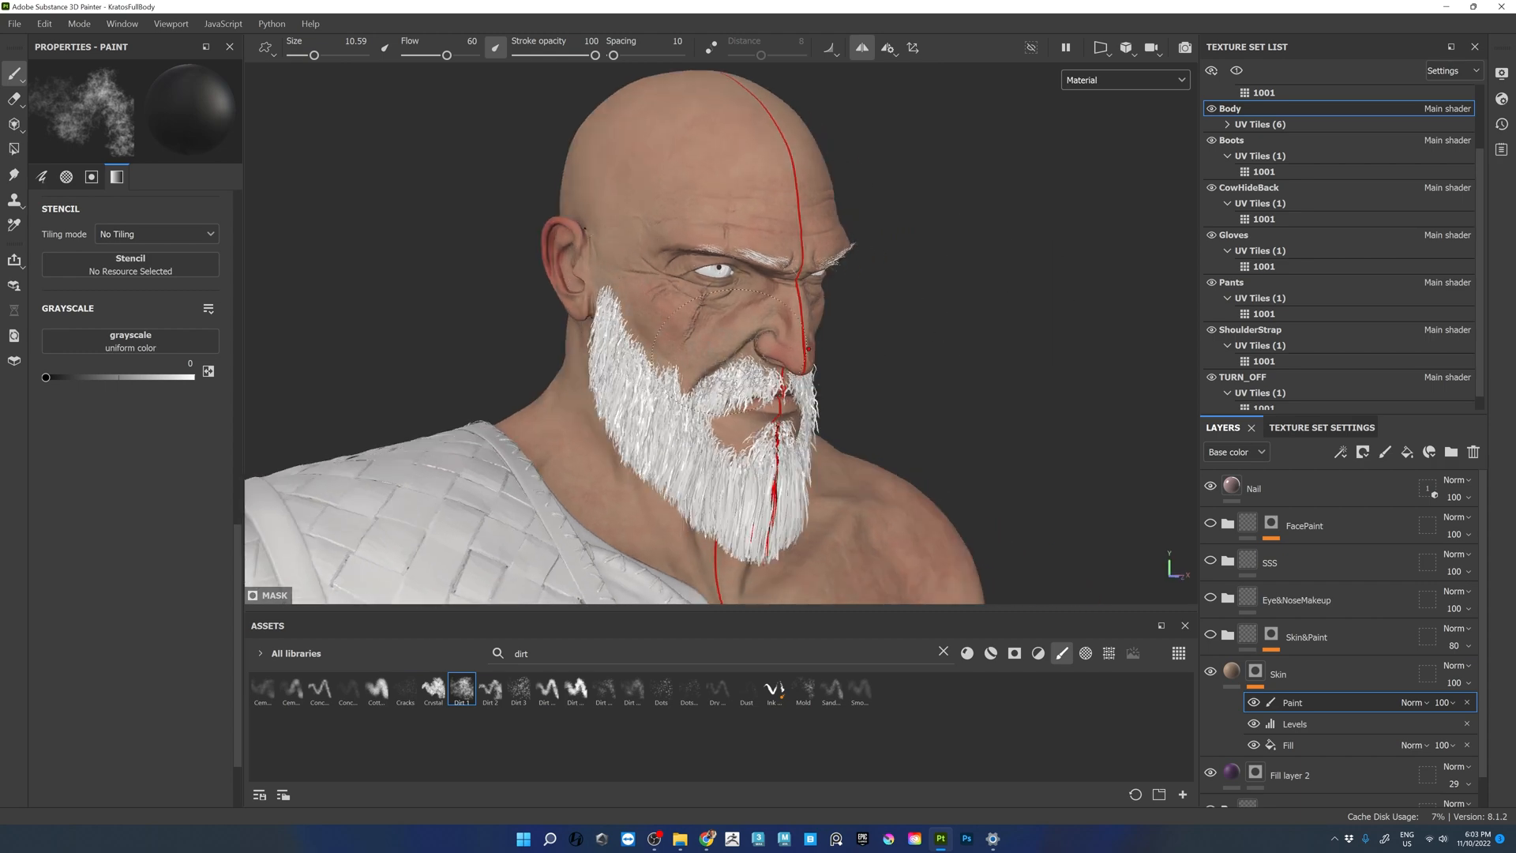
{"action": "left_click_drag", "start_coordinate": [1086, 332], "coordinate": [1007, 352], "text": "alt"}
{"action": "right_click_drag", "start_coordinate": [1007, 363], "coordinate": [908, 365], "text": "alt"}
{"action": "left_click_drag", "start_coordinate": [864, 348], "coordinate": [904, 339], "text": "alt"}
{"action": "middle_click_drag", "start_coordinate": [904, 335], "coordinate": [956, 330], "text": "alt"}
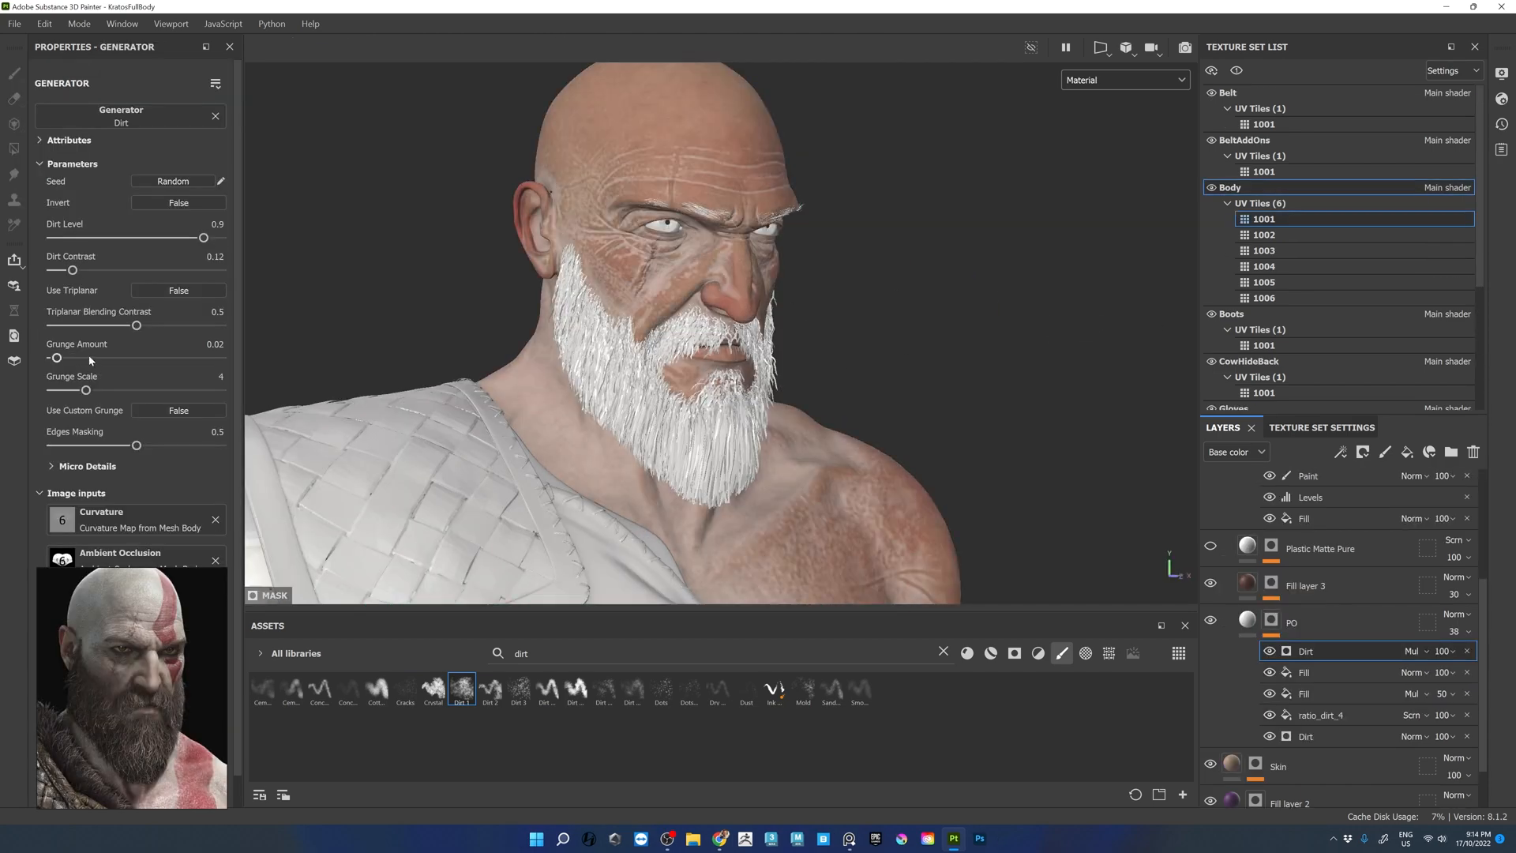
- Lower the Grunge Amount of the PO mask's Dirt generator to 0.02 and set the PO layer's opacity to about 54
{"action": "left_click_drag", "start_coordinate": [118, 358], "coordinate": [89, 358]}
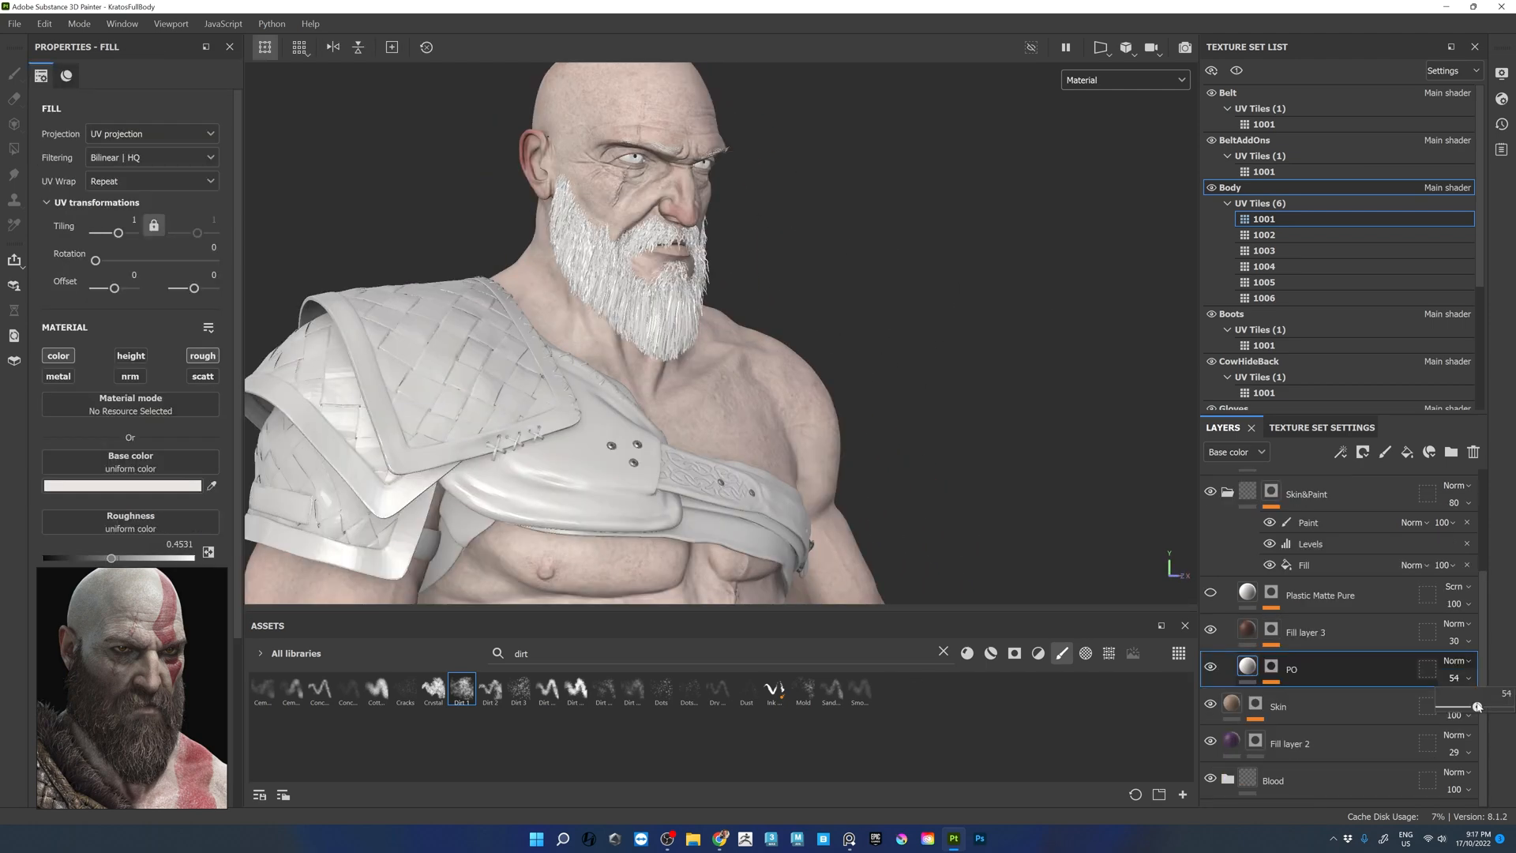
{"action": "left_click_drag", "start_coordinate": [1477, 706], "coordinate": [1475, 706]}
{"action": "mouse_move", "coordinate": [988, 381]}
{"action": "left_mouse_down", "text": "alt"}
{"action": "mouse_move", "coordinate": [862, 383]}
{"action": "mouse_move", "coordinate": [975, 391]}
{"action": "left_mouse_up", "text": "alt"}
{"action": "mouse_move", "coordinate": [850, 320]}
{"action": "left_mouse_down", "text": "alt"}
{"action": "mouse_move", "coordinate": [920, 115]}
{"action": "mouse_move", "coordinate": [809, 450]}
{"action": "mouse_move", "coordinate": [754, 310]}
{"action": "left_mouse_up", "text": "alt"}
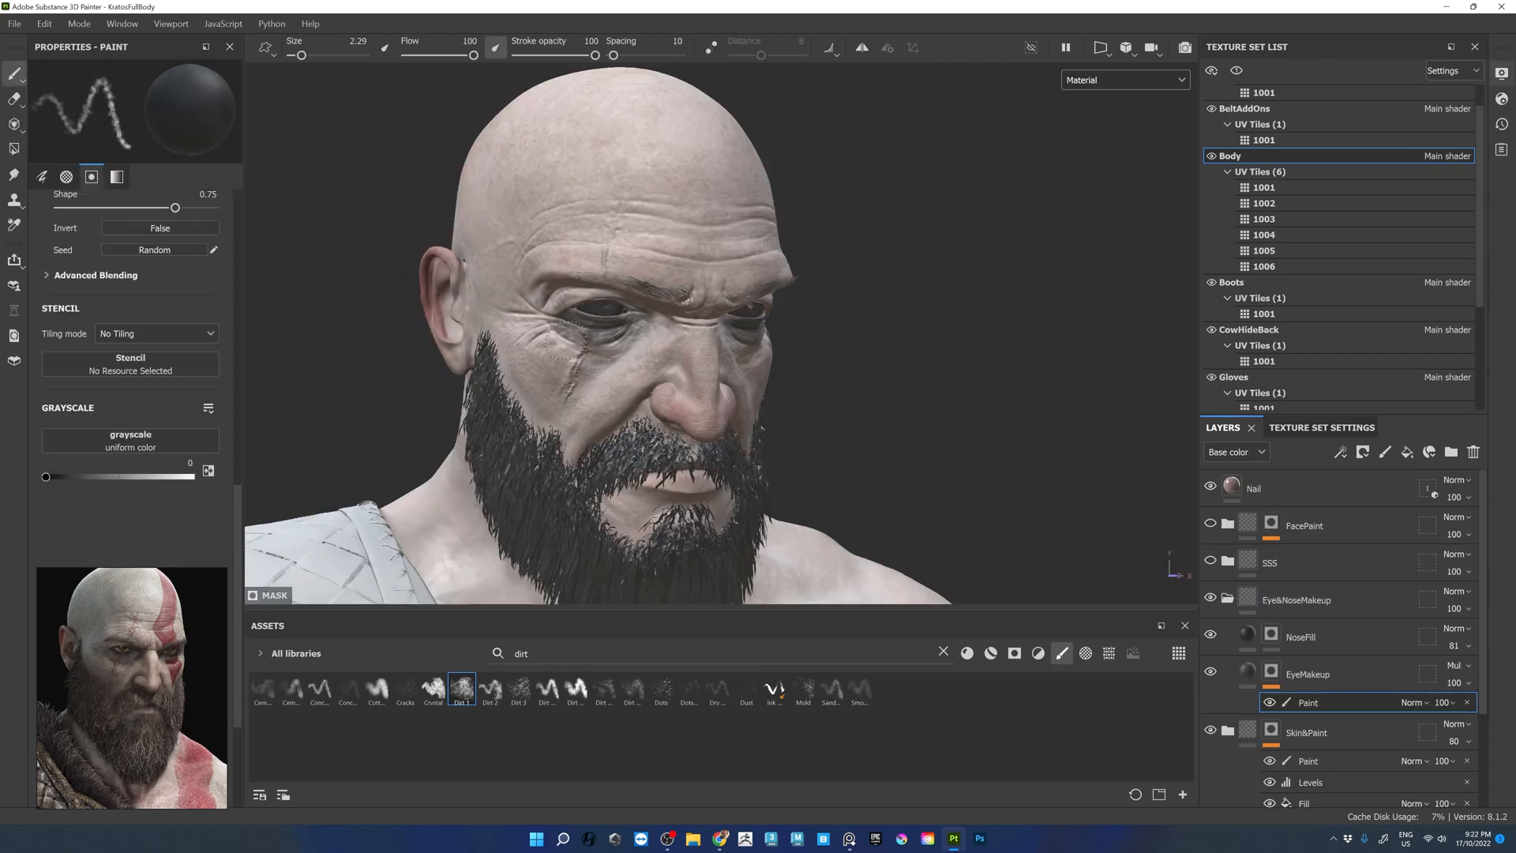
- Display only the Scattering channel to check the SSS group's thickness fill and its Levels, and collapse the SSS and Eye&NoseMakeup groups
{"action": "left_click_drag", "start_coordinate": [814, 371], "coordinate": [880, 350], "text": "alt"}
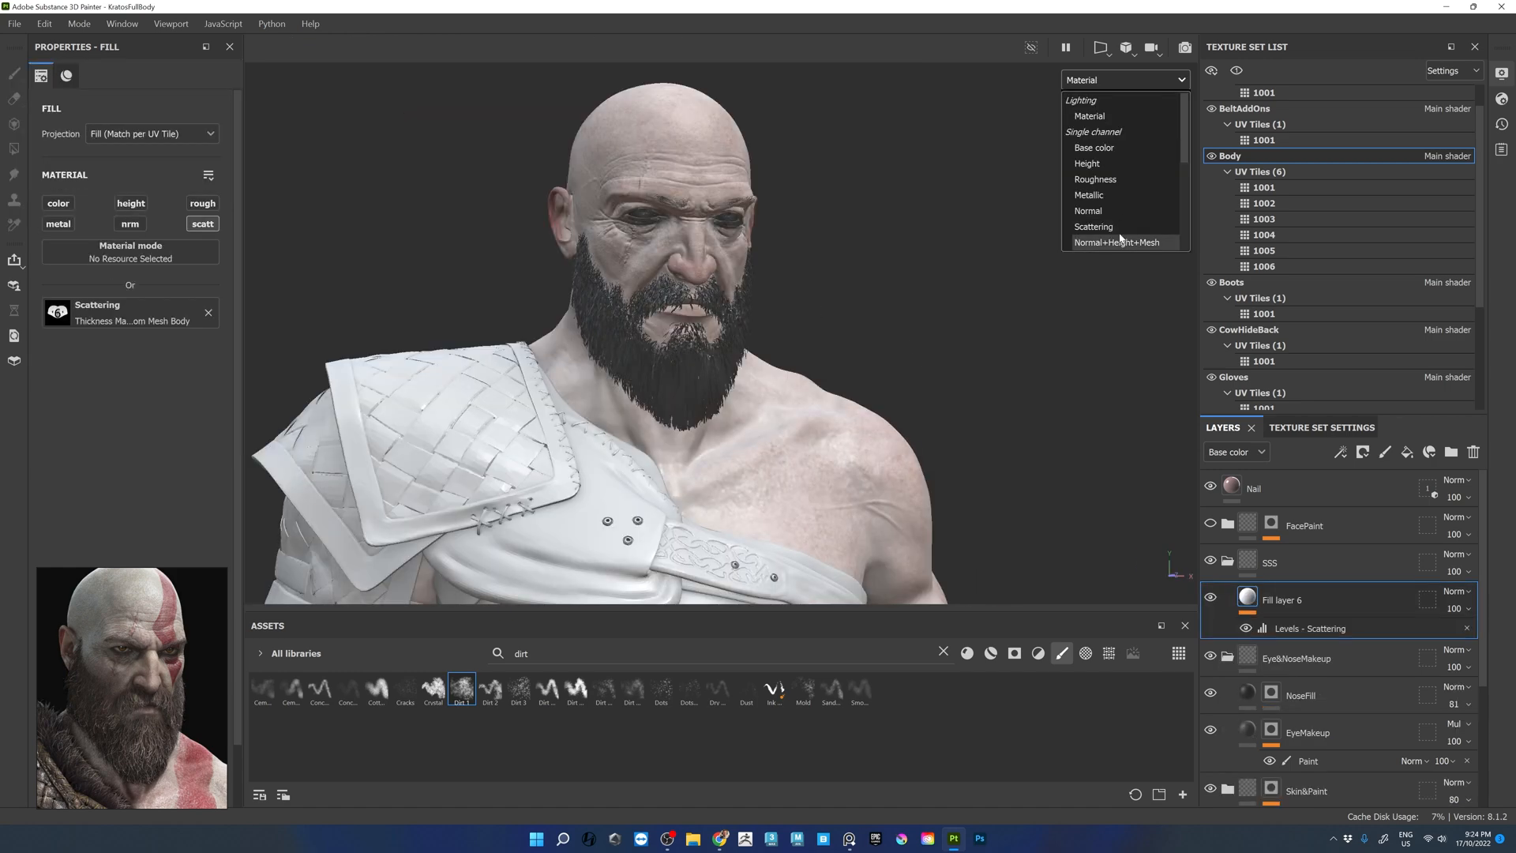
{"action": "left_click", "coordinate": [1106, 241]}
{"action": "left_click_drag", "start_coordinate": [1049, 254], "coordinate": [652, 537], "text": "alt"}
{"action": "left_click", "coordinate": [1294, 632]}
{"action": "left_click", "coordinate": [1295, 600]}
{"action": "left_click", "coordinate": [1107, 82]}
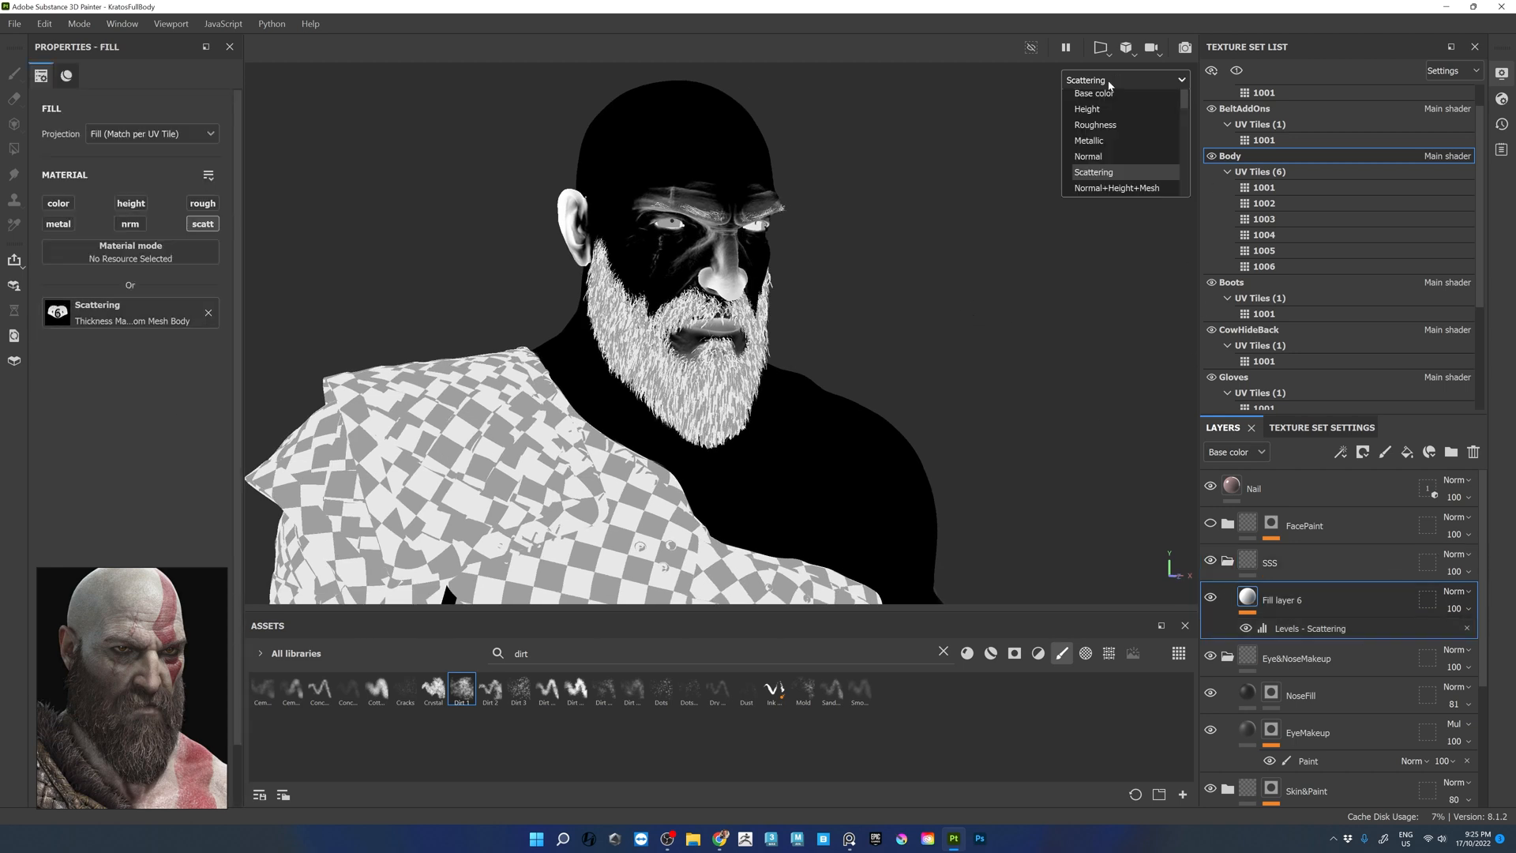
{"action": "left_click", "coordinate": [1228, 562]}
{"action": "left_click", "coordinate": [1228, 600]}
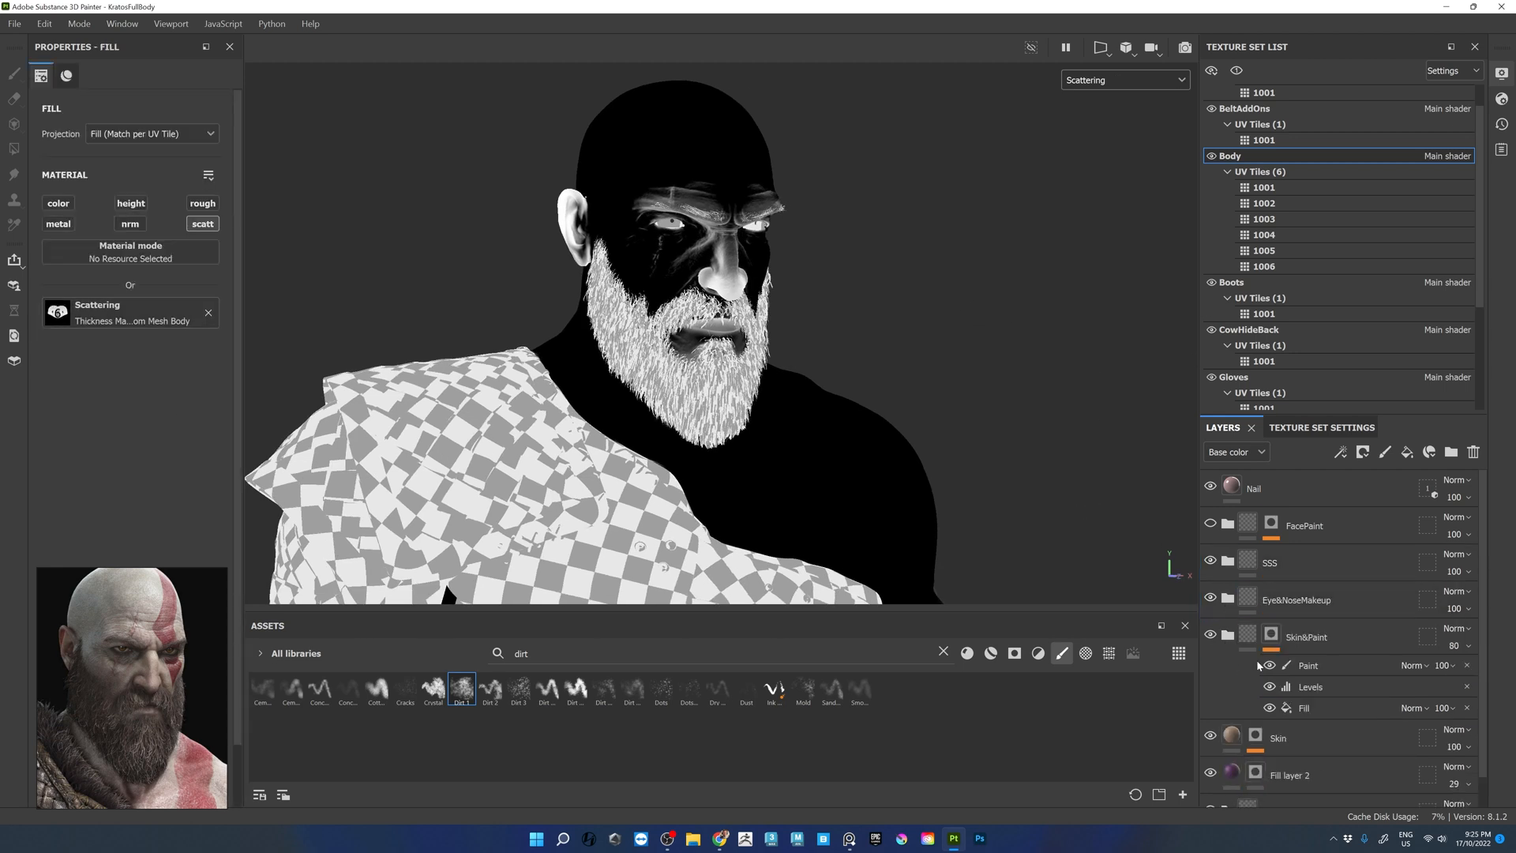
- Paint a red stripe into the Fill layer 5 mask from the character's left eyebrow up over the forehead and scalp
{"action": "left_click", "coordinate": [1228, 636]}
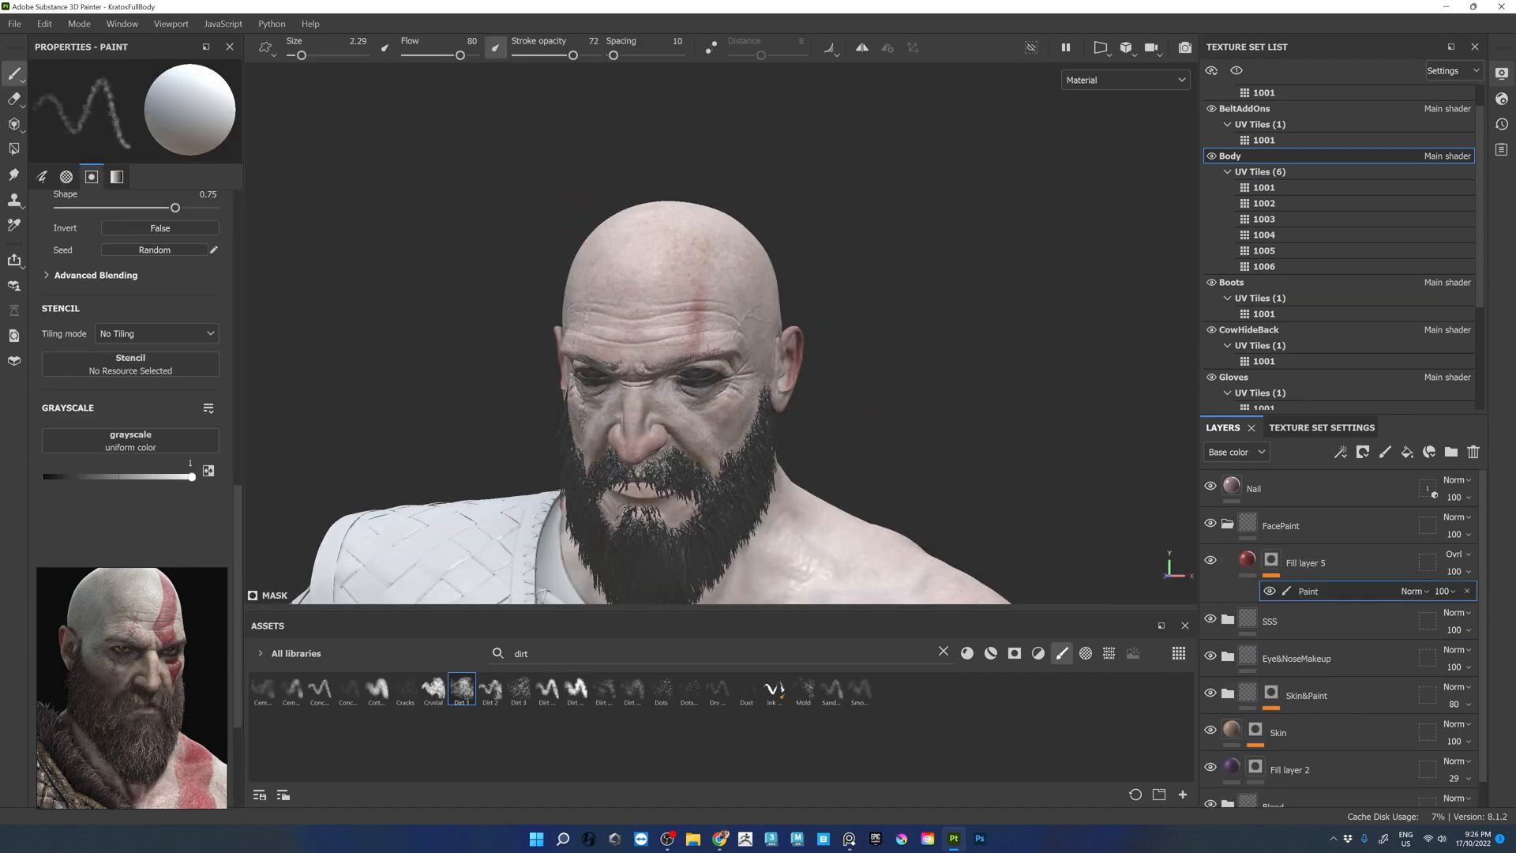
{"action": "left_click_drag", "start_coordinate": [699, 284], "coordinate": [701, 355]}
{"action": "left_click_drag", "start_coordinate": [827, 286], "coordinate": [923, 308], "text": "alt"}
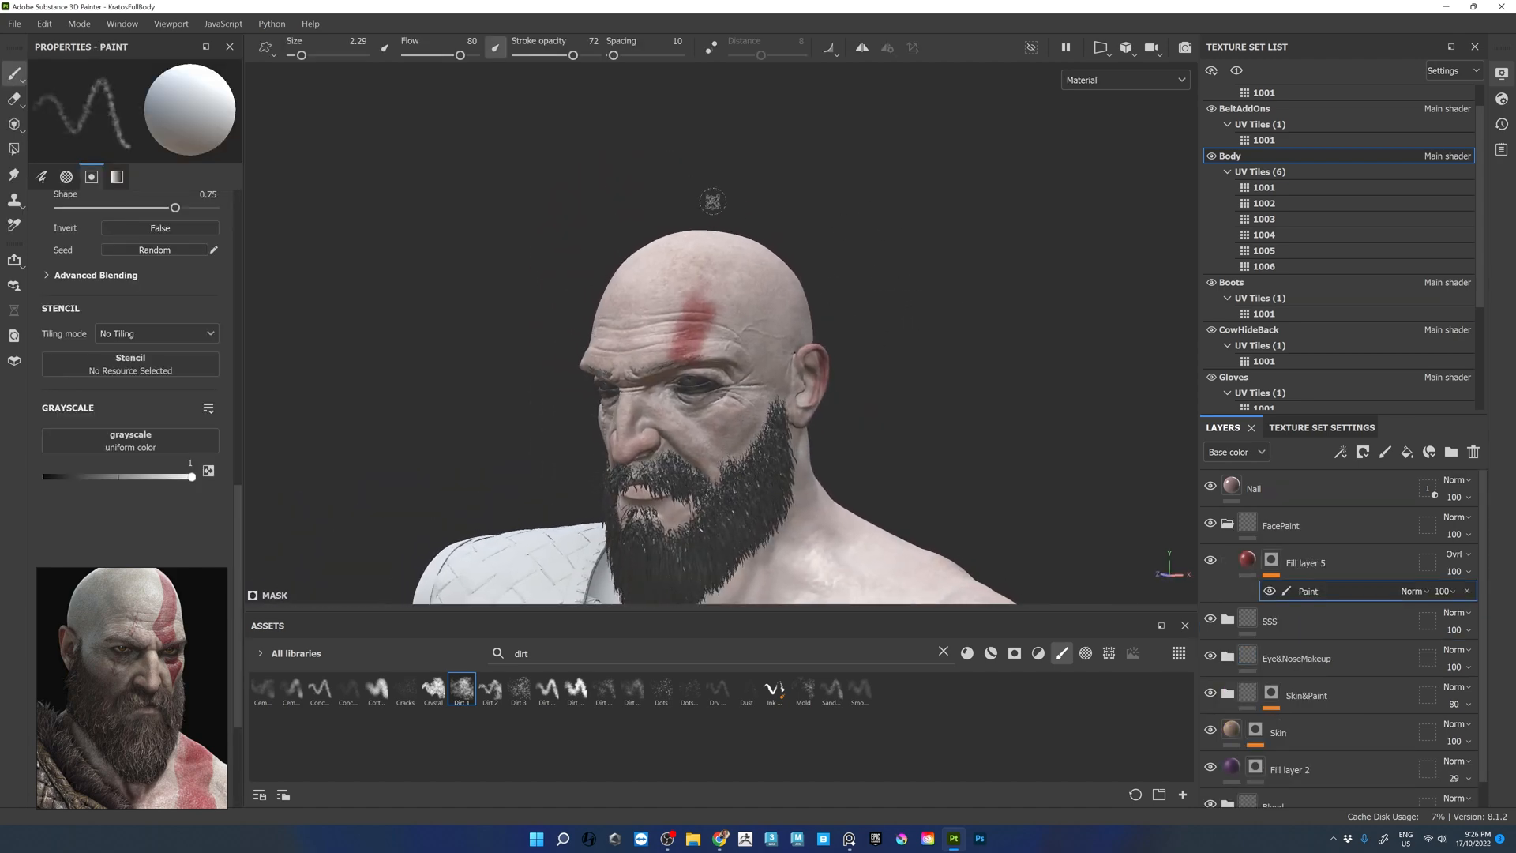
{"action": "scroll", "coordinate": [953, 279], "scroll_direction": "up", "scroll_amount": 2}
{"action": "mouse_move", "coordinate": [660, 251]}
{"action": "left_mouse_down"}
{"action": "mouse_move", "coordinate": [700, 198]}
{"action": "mouse_move", "coordinate": [698, 211]}
{"action": "left_mouse_up"}
{"action": "left_click_drag", "start_coordinate": [820, 195], "coordinate": [905, 203], "text": "alt"}
{"action": "mouse_move", "coordinate": [689, 189]}
{"action": "left_mouse_down"}
{"action": "mouse_move", "coordinate": [715, 168]}
{"action": "mouse_move", "coordinate": [702, 166]}
{"action": "mouse_move", "coordinate": [690, 215]}
{"action": "mouse_move", "coordinate": [707, 158]}
{"action": "left_mouse_up"}
{"action": "mouse_move", "coordinate": [827, 144]}
{"action": "left_mouse_down", "text": "alt"}
{"action": "mouse_move", "coordinate": [901, 146]}
{"action": "mouse_move", "coordinate": [903, 178]}
{"action": "left_mouse_up", "text": "alt"}
{"action": "mouse_move", "coordinate": [728, 309]}
{"action": "left_mouse_down"}
{"action": "mouse_move", "coordinate": [745, 307]}
{"action": "mouse_move", "coordinate": [719, 385]}
{"action": "left_mouse_up"}
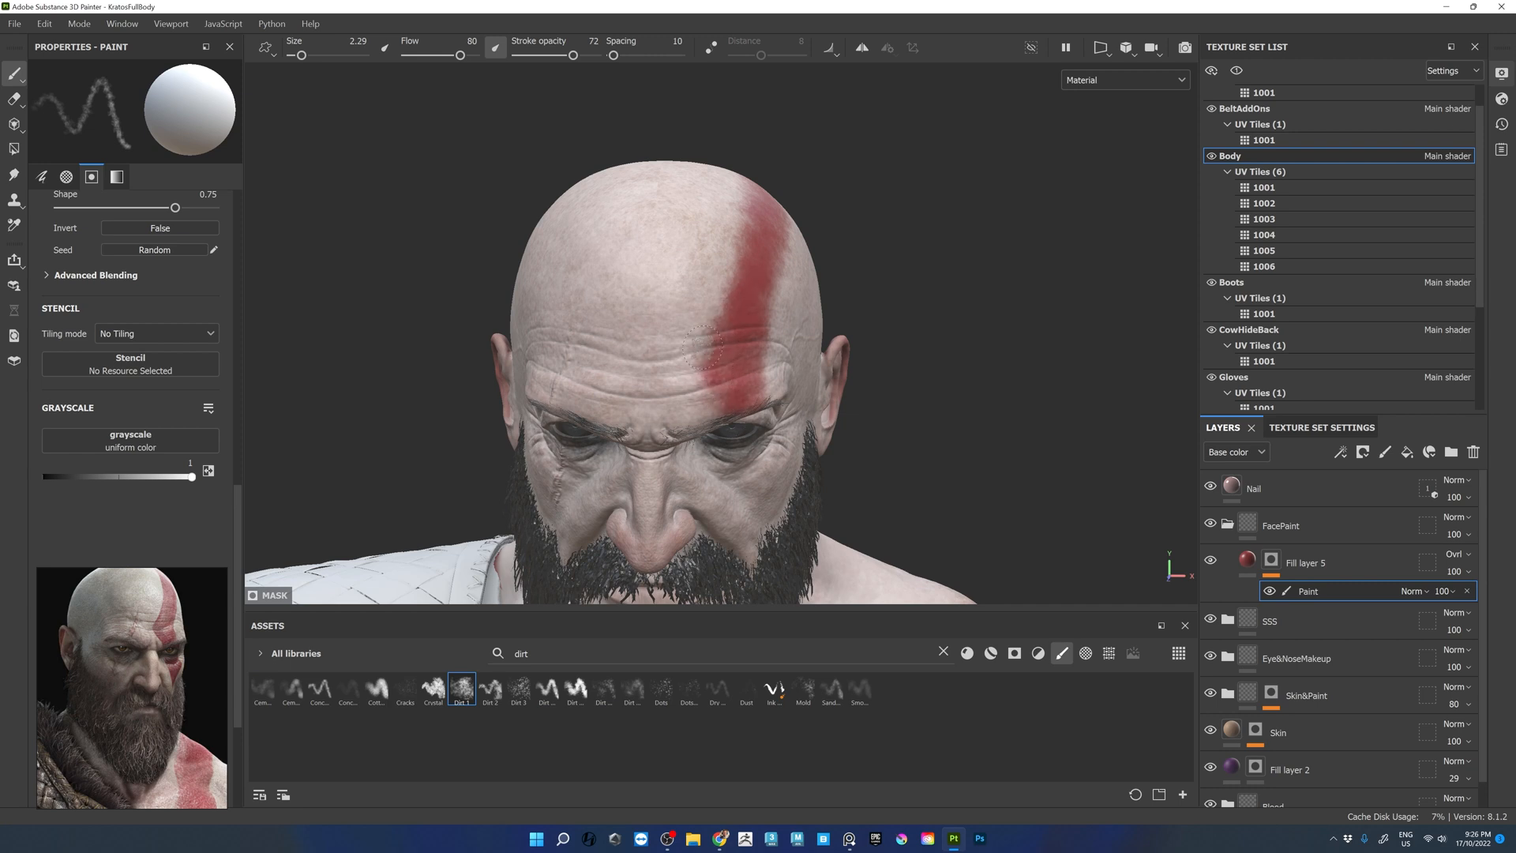
- Inspect the red head stripe from the front, the side and above
{"action": "left_click_drag", "start_coordinate": [929, 388], "coordinate": [856, 335], "text": "alt"}
{"action": "key", "text": "x"}
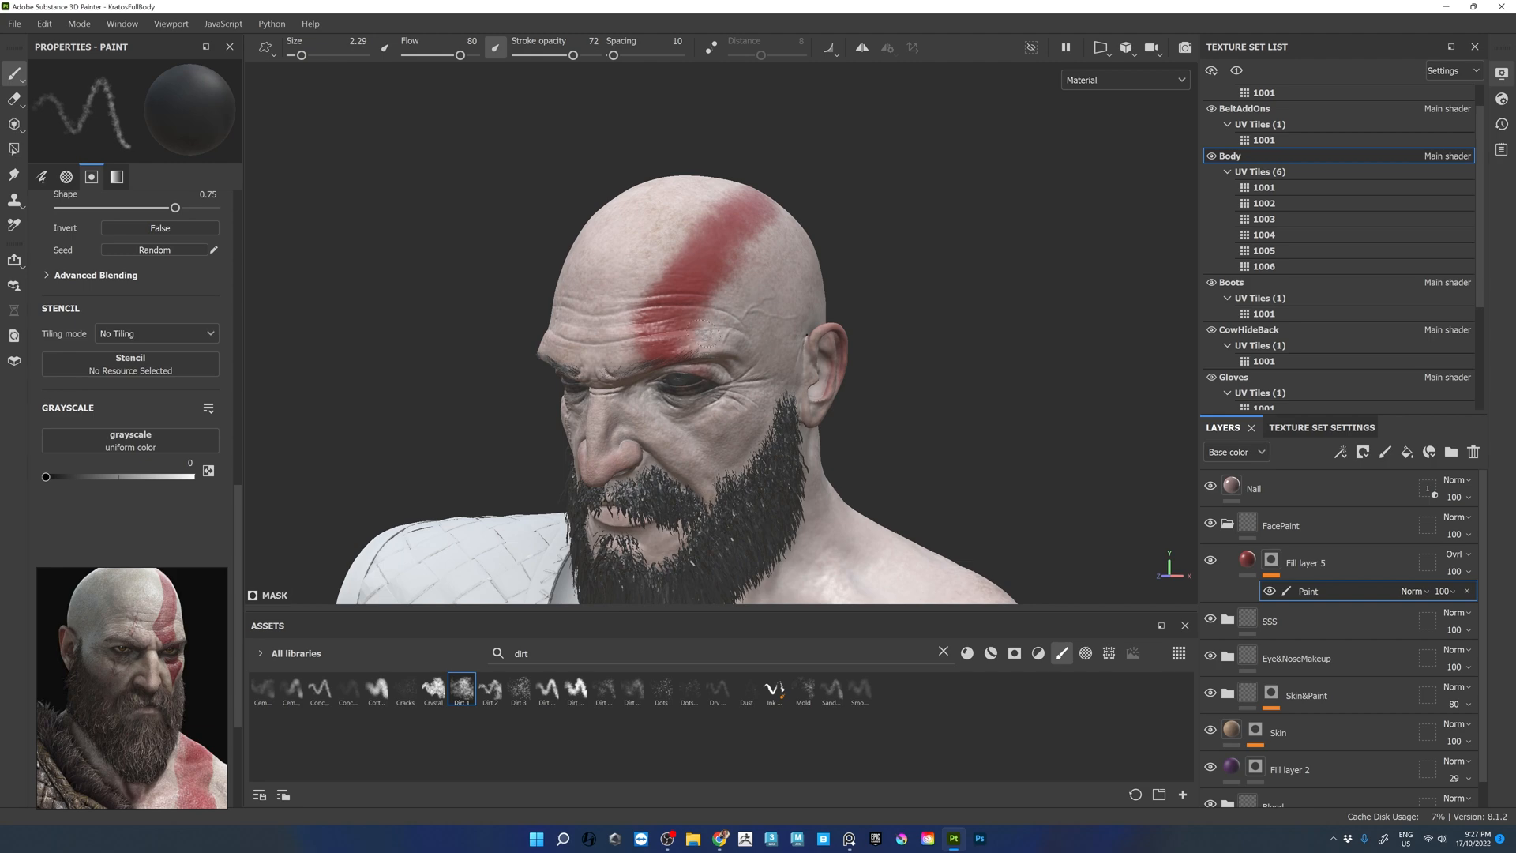
{"action": "key", "text": "x"}
{"action": "mouse_move", "coordinate": [893, 157]}
{"action": "left_mouse_down", "text": "alt"}
{"action": "mouse_move", "coordinate": [847, 225]}
{"action": "mouse_move", "coordinate": [857, 180]}
{"action": "mouse_move", "coordinate": [818, 210]}
{"action": "left_mouse_up", "text": "alt"}
{"action": "left_click_drag", "start_coordinate": [1019, 237], "coordinate": [1049, 89], "text": "alt"}
{"action": "middle_click_drag", "start_coordinate": [954, 335], "coordinate": [923, 242], "text": "alt"}
{"action": "left_click_drag", "start_coordinate": [877, 225], "coordinate": [892, 137], "text": "alt"}
{"action": "left_click_drag", "start_coordinate": [905, 272], "coordinate": [922, 347], "text": "alt"}
{"action": "middle_click_drag", "start_coordinate": [922, 347], "coordinate": [1003, 310], "text": "alt"}
{"action": "mouse_move", "coordinate": [1003, 309]}
{"action": "right_mouse_down", "text": "alt"}
{"action": "mouse_move", "coordinate": [1062, 285]}
{"action": "mouse_move", "coordinate": [927, 282]}
{"action": "right_mouse_up", "text": "alt"}
{"action": "mouse_move", "coordinate": [927, 281]}
{"action": "left_mouse_down", "text": "alt"}
{"action": "mouse_move", "coordinate": [866, 372]}
{"action": "mouse_move", "coordinate": [563, 351]}
{"action": "left_mouse_up", "text": "alt"}
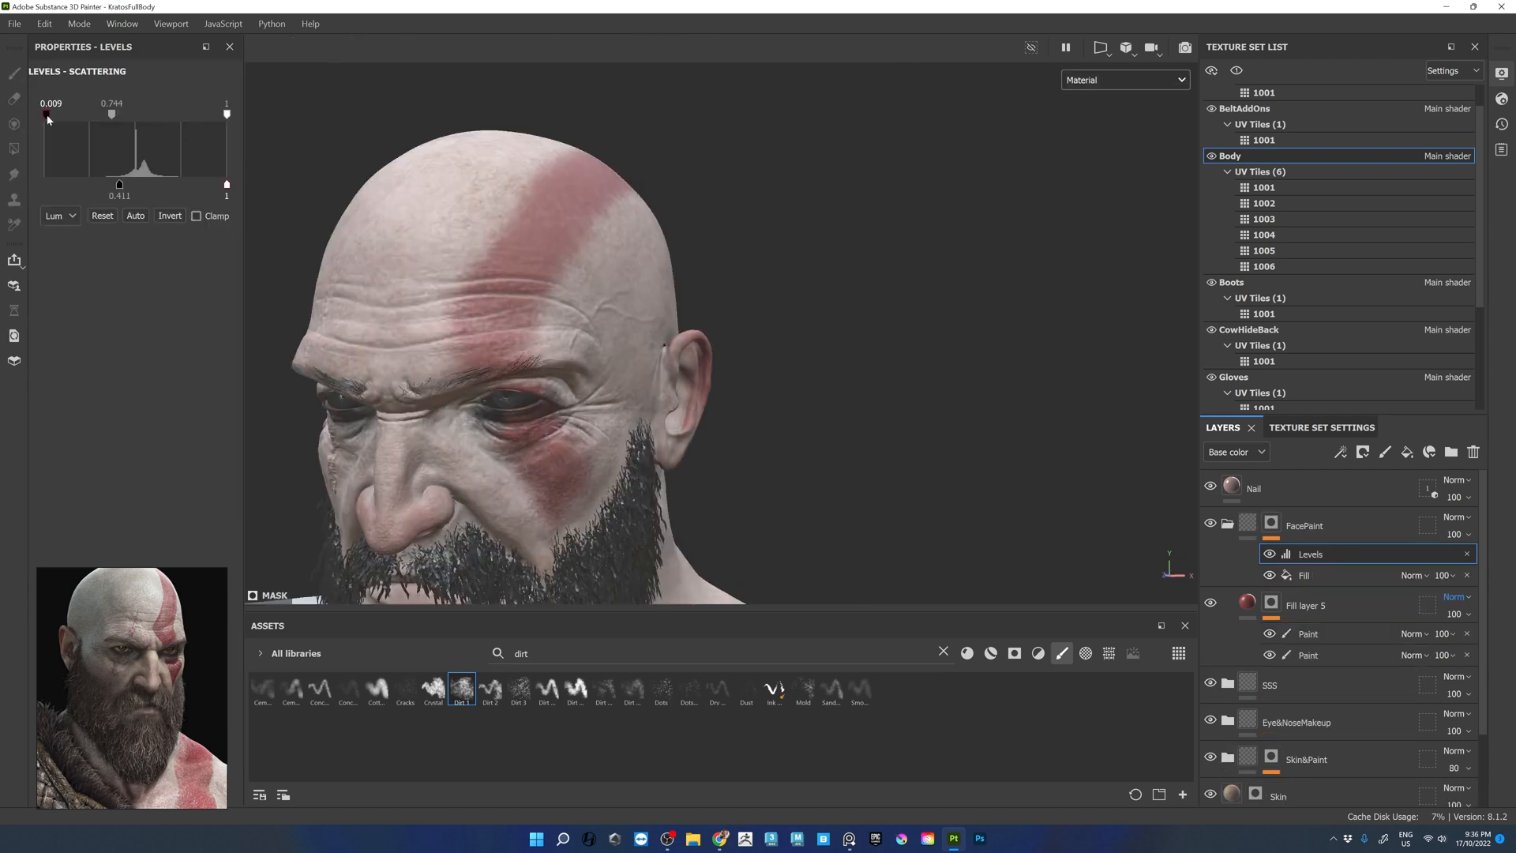
- Adjust the scattering input range of the Levels effect on the FacePaint group's mask
{"action": "left_click_drag", "start_coordinate": [136, 119], "coordinate": [133, 119]}
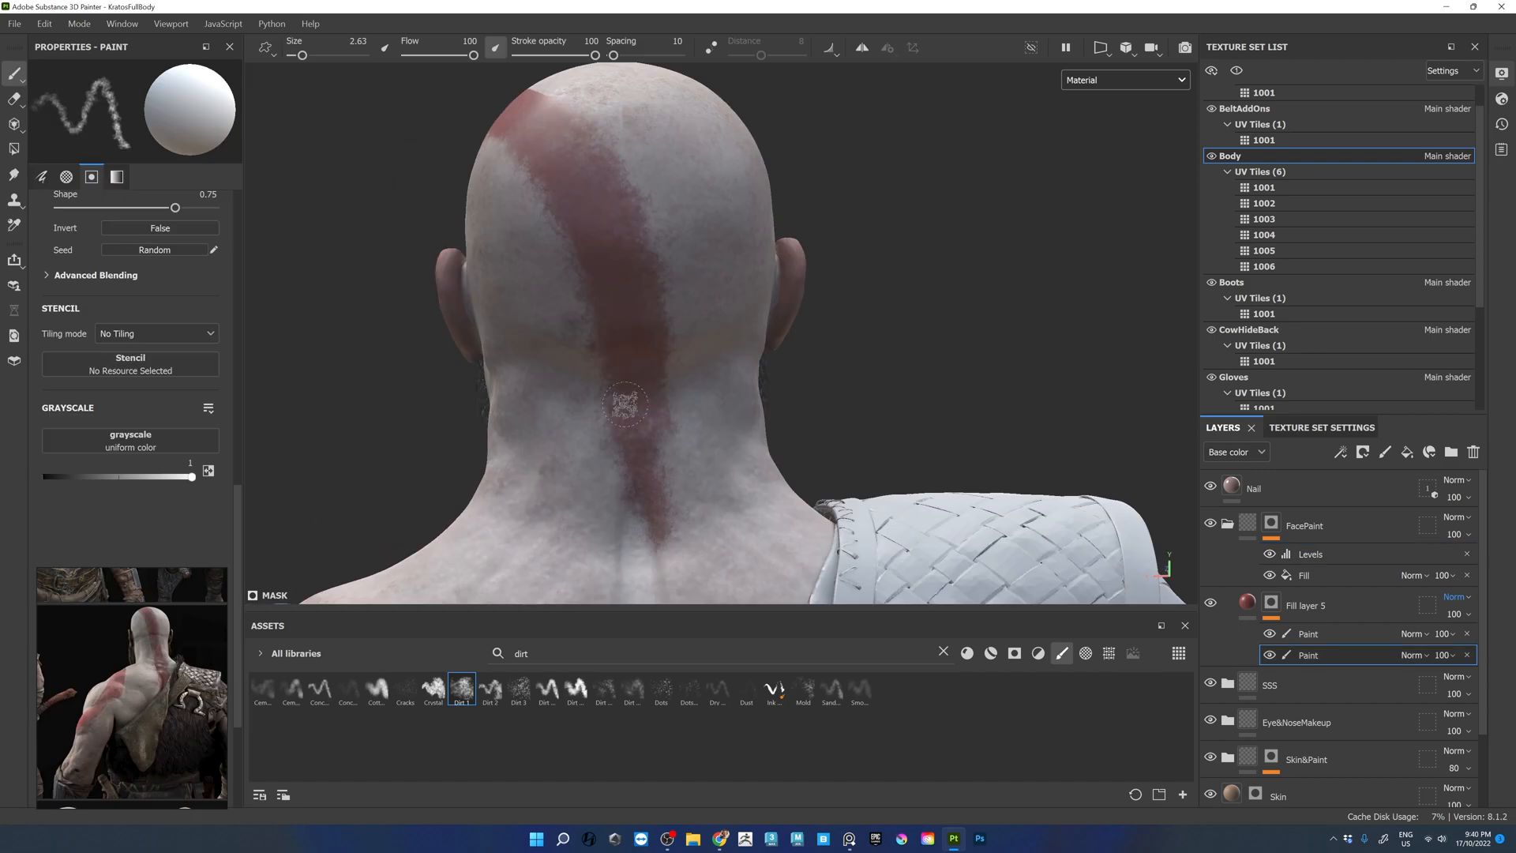
- Extend the red stripe down the nape and upper back to the cloth strap in Fill layer 5's mask
{"action": "mouse_move", "coordinate": [670, 454]}
{"action": "left_mouse_down"}
{"action": "mouse_move", "coordinate": [656, 592]}
{"action": "mouse_move", "coordinate": [698, 598]}
{"action": "left_mouse_up"}
{"action": "scroll", "coordinate": [901, 389], "scroll_direction": "down", "scroll_amount": 1}
{"action": "middle_click_drag", "start_coordinate": [900, 389], "coordinate": [965, 296], "text": "alt"}
{"action": "mouse_move", "coordinate": [717, 336]}
{"action": "left_mouse_down"}
{"action": "mouse_move", "coordinate": [722, 507]}
{"action": "mouse_move", "coordinate": [744, 386]}
{"action": "left_mouse_up"}
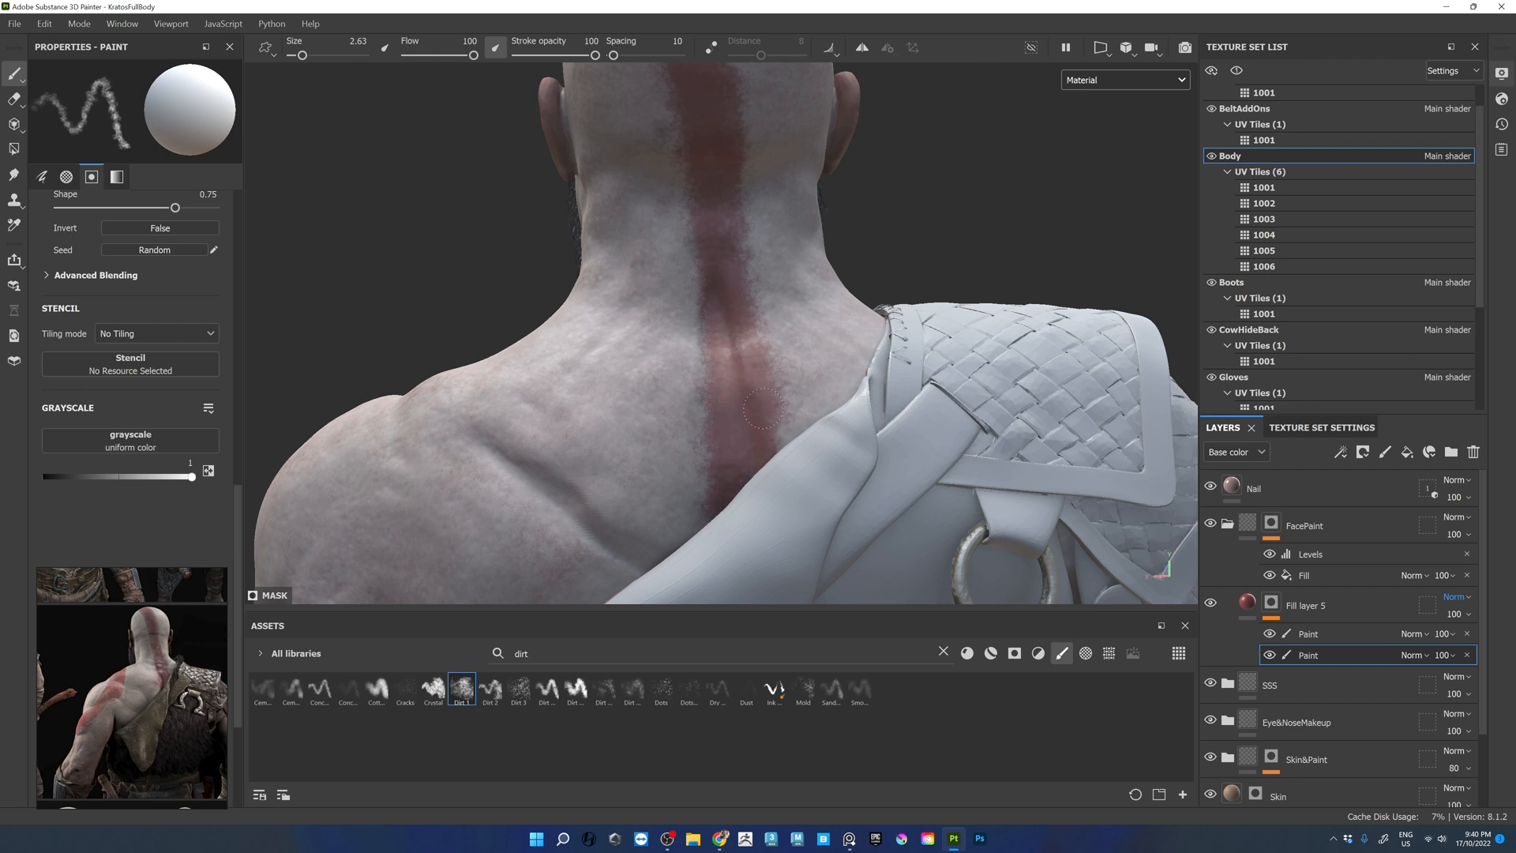
{"action": "scroll", "coordinate": [960, 232], "scroll_direction": "down", "scroll_amount": 2}
{"action": "middle_click_drag", "start_coordinate": [960, 232], "coordinate": [795, 277], "text": "alt"}
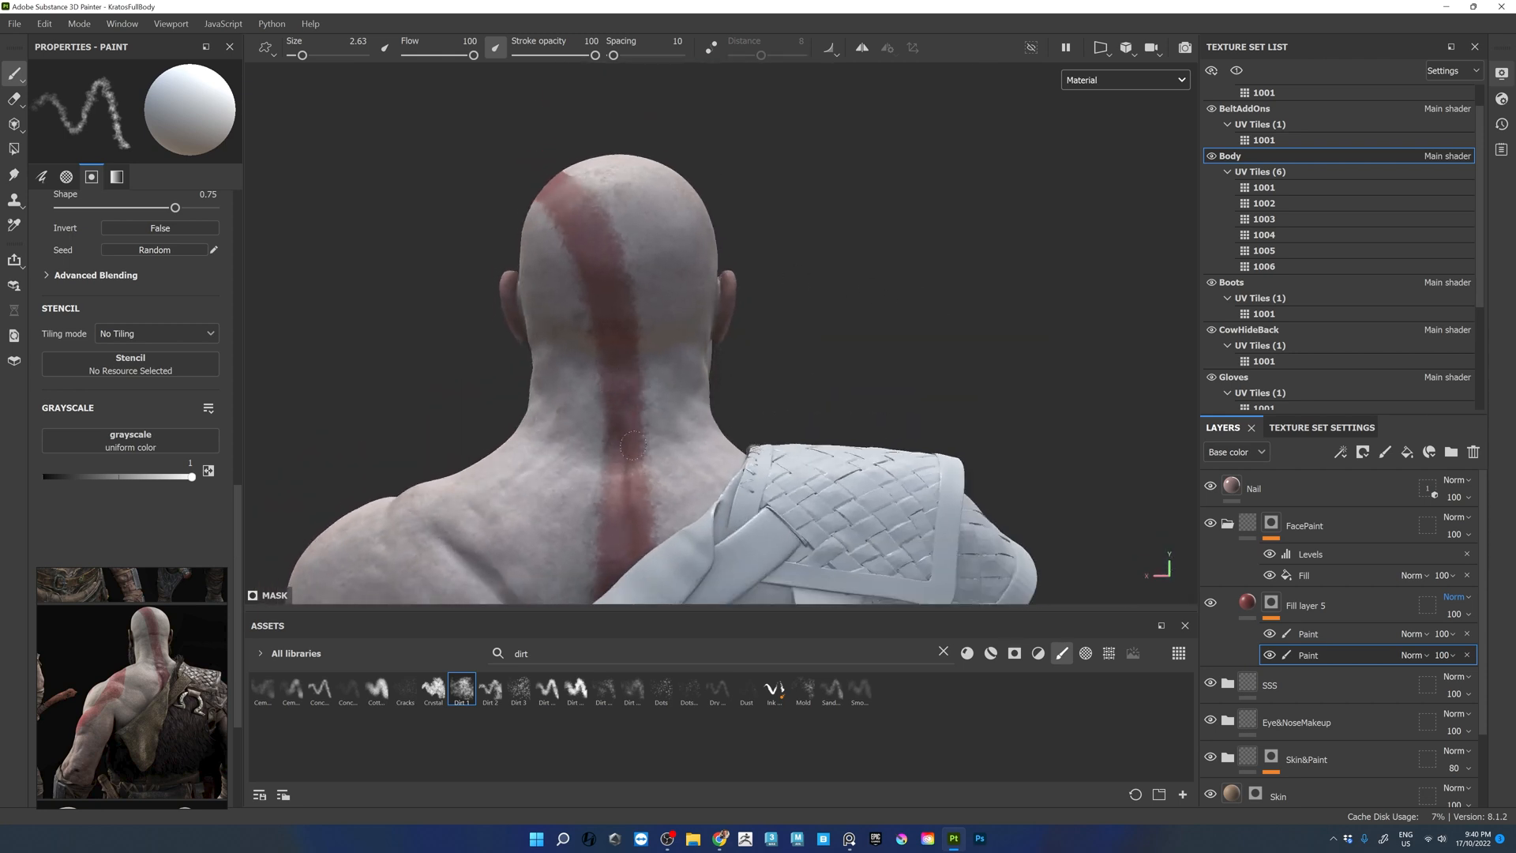
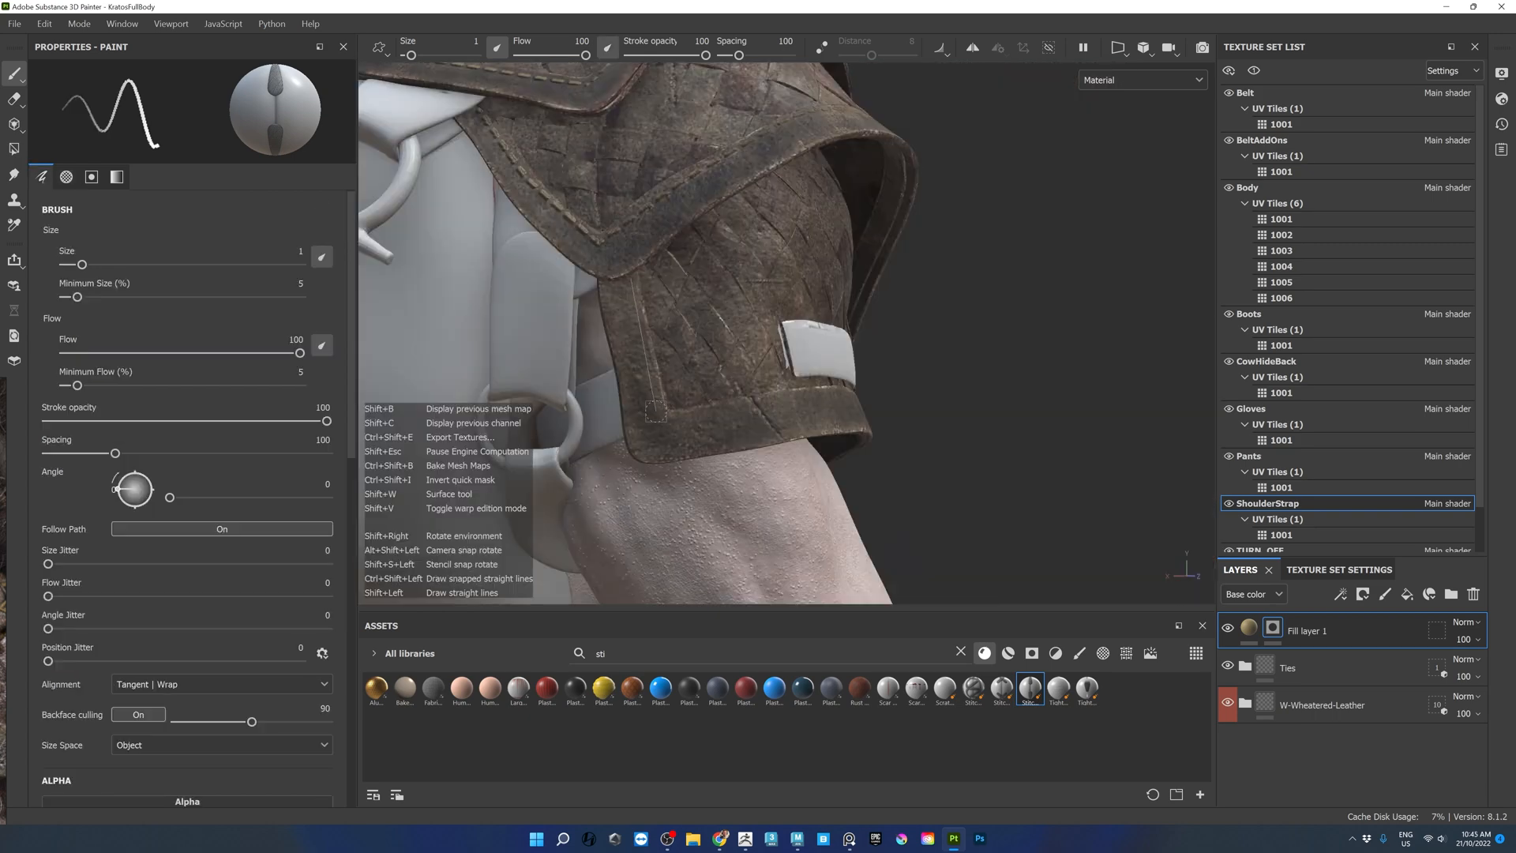
{"action": "left_click_drag", "start_coordinate": [782, 404], "coordinate": [832, 384], "text": "alt"}
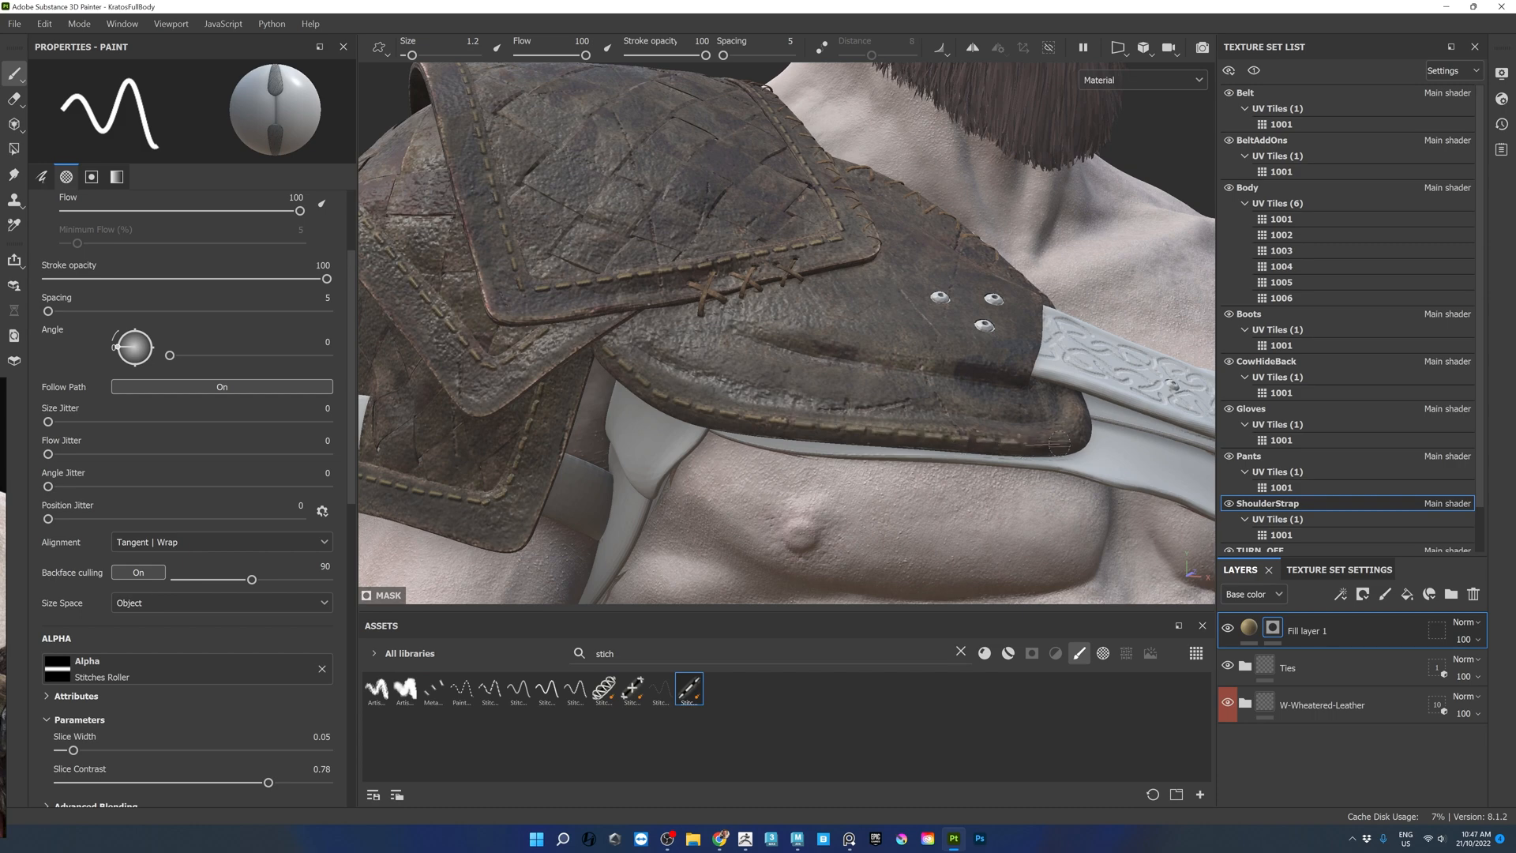
{"action": "left_click_drag", "start_coordinate": [979, 528], "coordinate": [1050, 430], "text": "alt"}
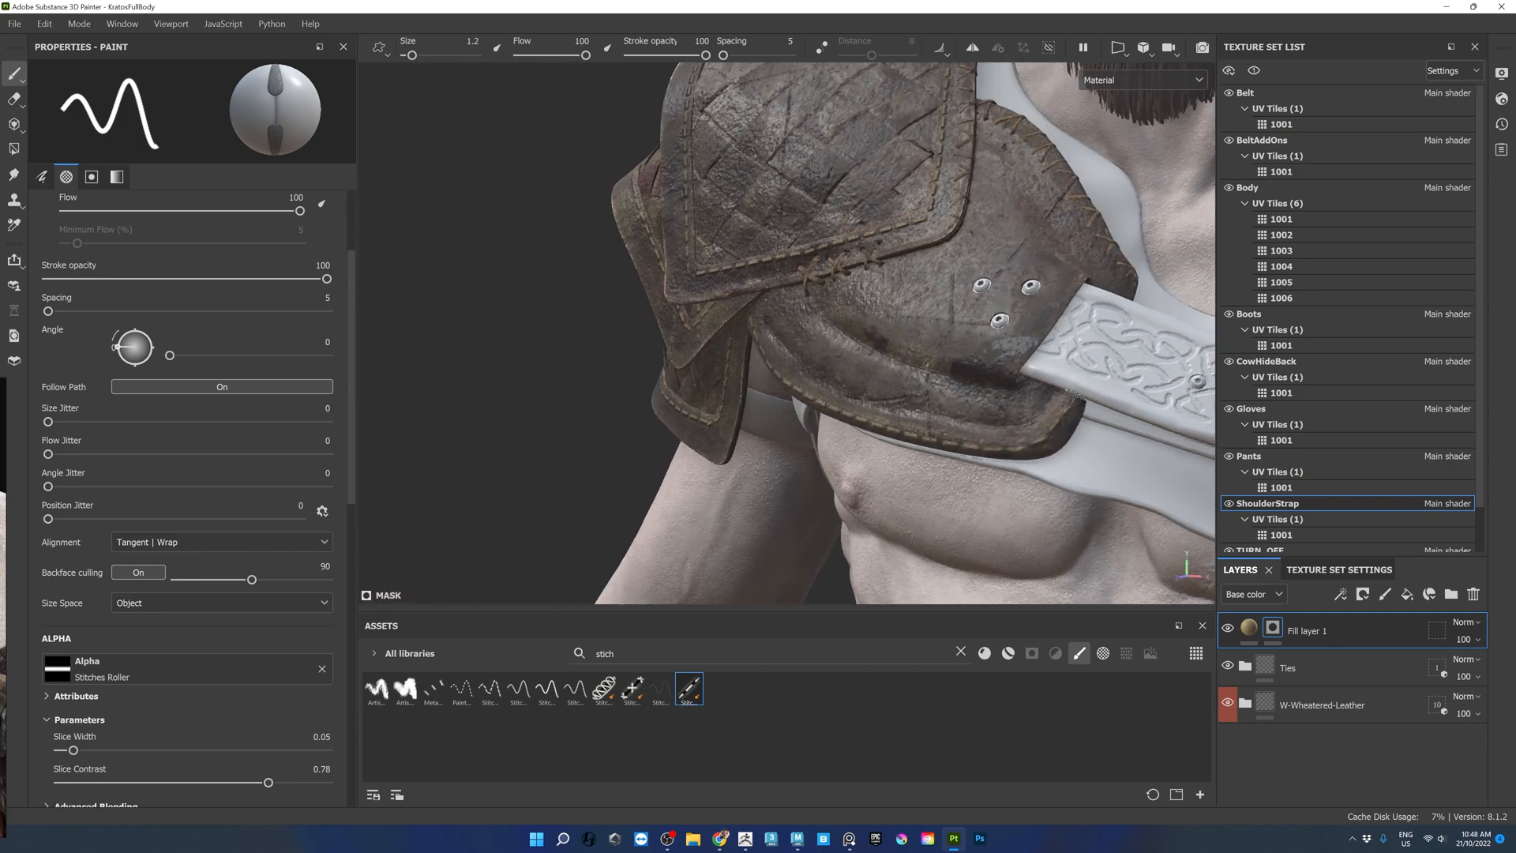
{"action": "right_click_drag", "start_coordinate": [1029, 439], "coordinate": [1066, 355], "text": "alt"}
{"action": "left_click_drag", "start_coordinate": [1066, 355], "coordinate": [1027, 347], "text": "alt"}
{"action": "right_click_drag", "start_coordinate": [1027, 348], "coordinate": [971, 252], "text": "alt"}
{"action": "right_click_drag", "start_coordinate": [908, 197], "coordinate": [869, 355], "text": "alt"}
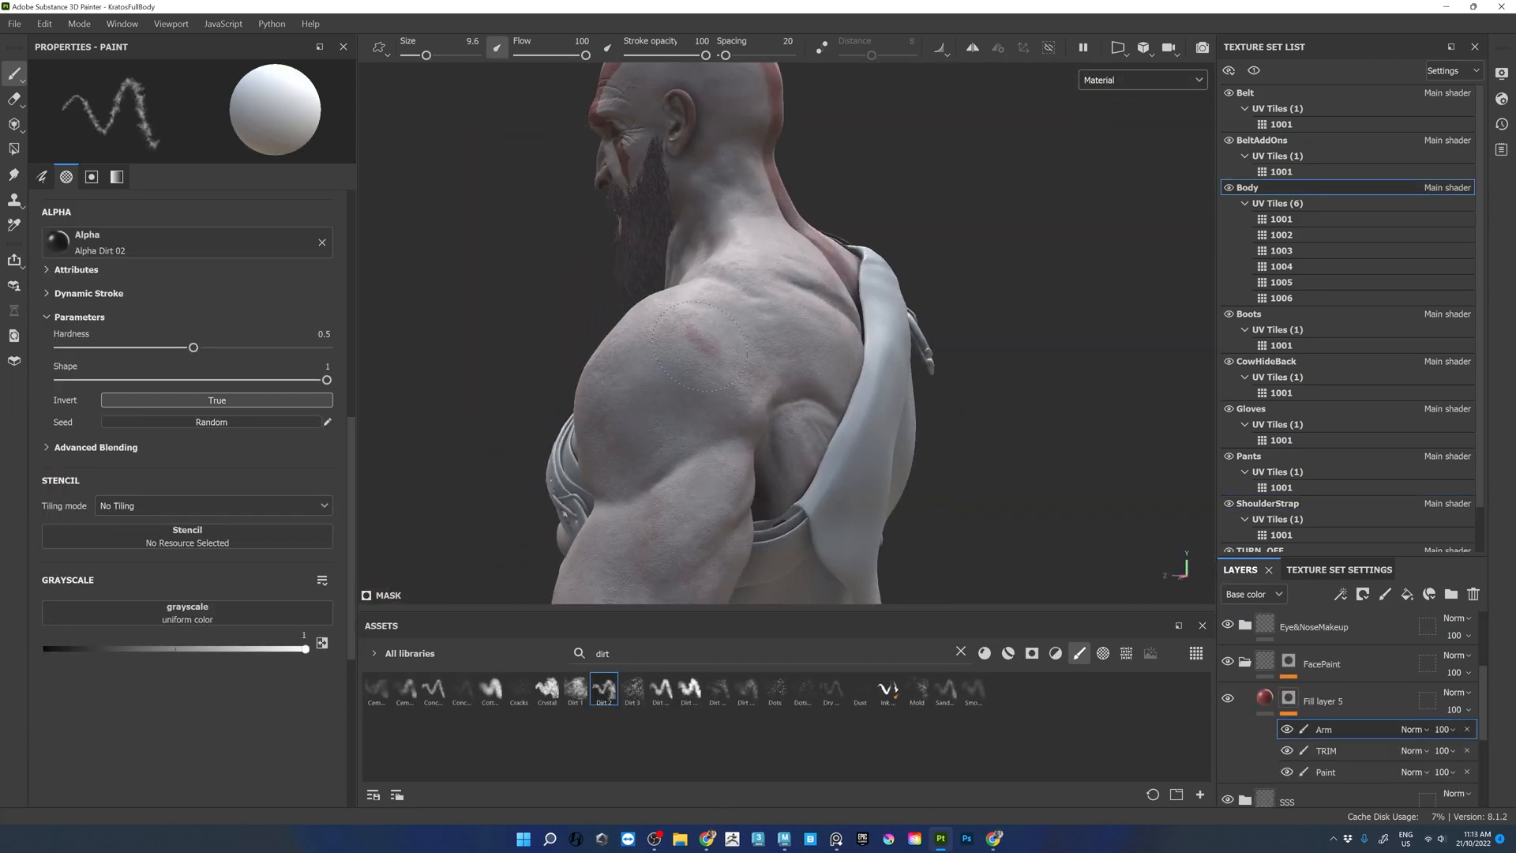
- Paint red patches on the back of the bare shoulder and upper arm in the Arm mask paint, using Dirt 2 at size 9.6
{"action": "mouse_move", "coordinate": [699, 345]}
{"action": "left_mouse_down"}
{"action": "mouse_move", "coordinate": [722, 399]}
{"action": "mouse_move", "coordinate": [725, 490]}
{"action": "mouse_move", "coordinate": [611, 557]}
{"action": "mouse_move", "coordinate": [572, 553]}
{"action": "left_mouse_up"}
{"action": "left_click_drag", "start_coordinate": [463, 513], "coordinate": [749, 420], "text": "alt"}
{"action": "mouse_move", "coordinate": [743, 316]}
{"action": "left_mouse_down", "text": "alt"}
{"action": "mouse_move", "coordinate": [714, 347]}
{"action": "mouse_move", "coordinate": [708, 330]}
{"action": "left_mouse_up", "text": "alt"}
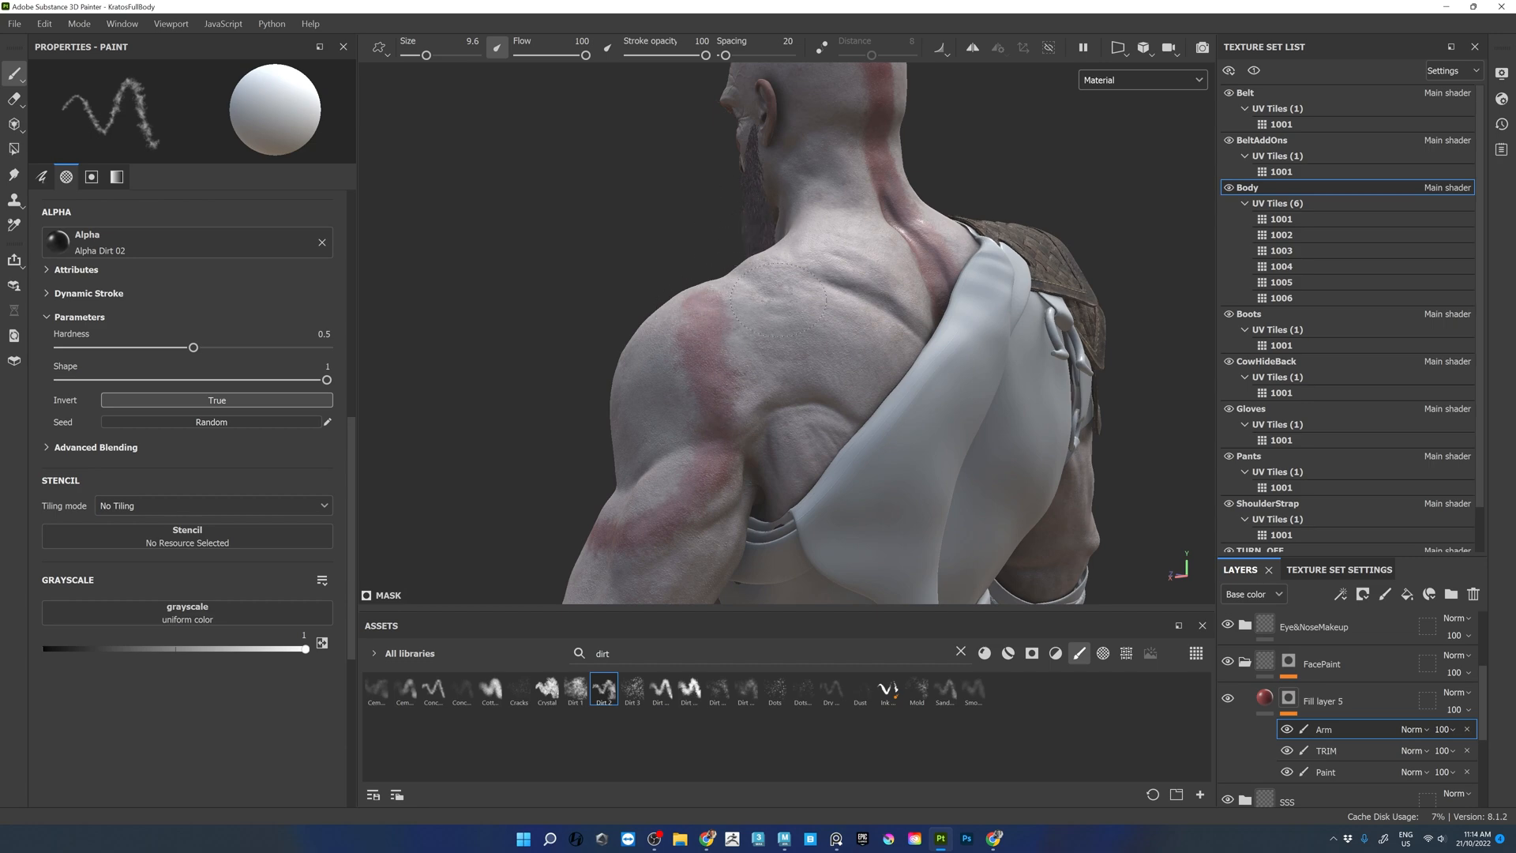
{"action": "mouse_move", "coordinate": [754, 262]}
{"action": "left_mouse_down"}
{"action": "mouse_move", "coordinate": [750, 346]}
{"action": "mouse_move", "coordinate": [723, 281]}
{"action": "mouse_move", "coordinate": [726, 222]}
{"action": "left_mouse_up"}
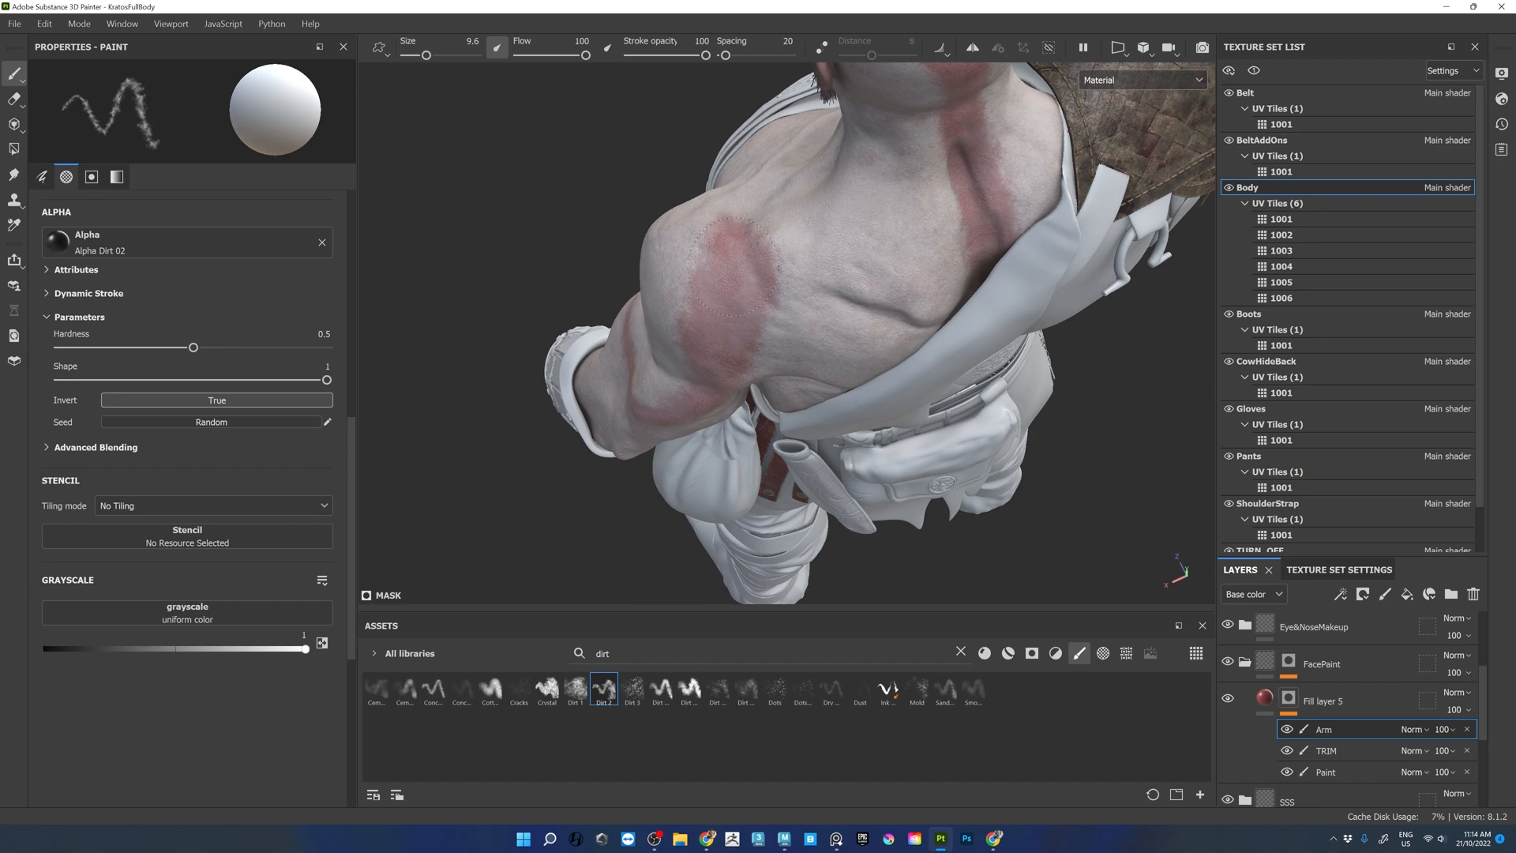
{"action": "left_click_drag", "start_coordinate": [731, 277], "coordinate": [907, 216], "text": "alt"}
{"action": "left_click", "coordinate": [686, 338]}
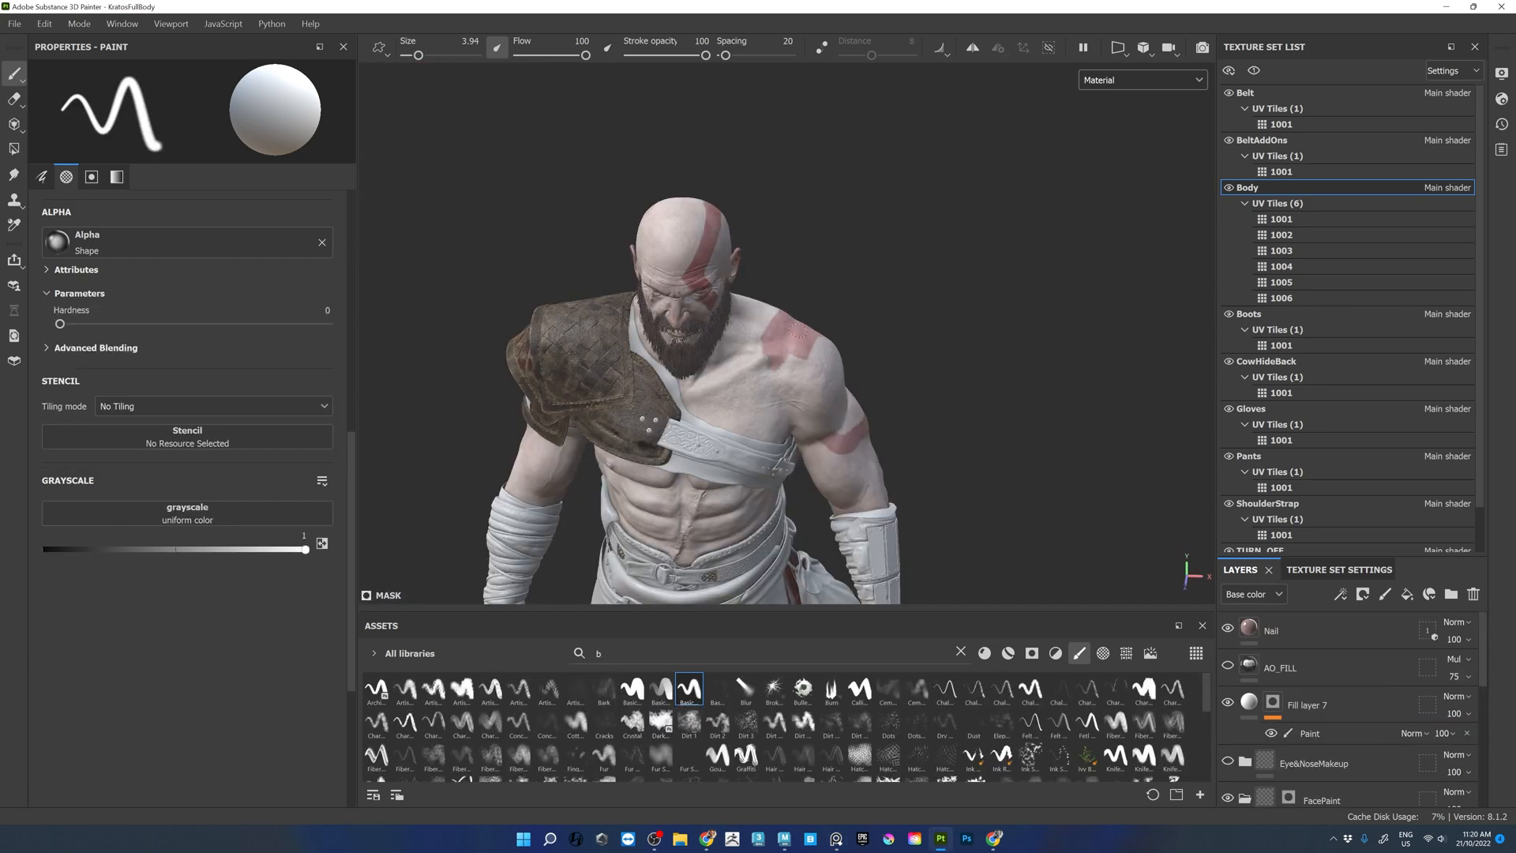
- Shape the red band across the upper chest and shoulder with a soft basic brush at size 3.94
{"action": "mouse_move", "coordinate": [795, 368]}
{"action": "left_mouse_down"}
{"action": "mouse_move", "coordinate": [745, 396]}
{"action": "mouse_move", "coordinate": [756, 420]}
{"action": "mouse_move", "coordinate": [758, 353]}
{"action": "left_mouse_up"}
{"action": "left_click_drag", "start_coordinate": [908, 289], "coordinate": [865, 301], "text": "alt"}
{"action": "left_click_drag", "start_coordinate": [745, 359], "coordinate": [735, 381]}
{"action": "key", "text": "x"}
{"action": "left_click_drag", "start_coordinate": [817, 340], "coordinate": [765, 404]}
{"action": "left_click_drag", "start_coordinate": [812, 352], "coordinate": [786, 382]}
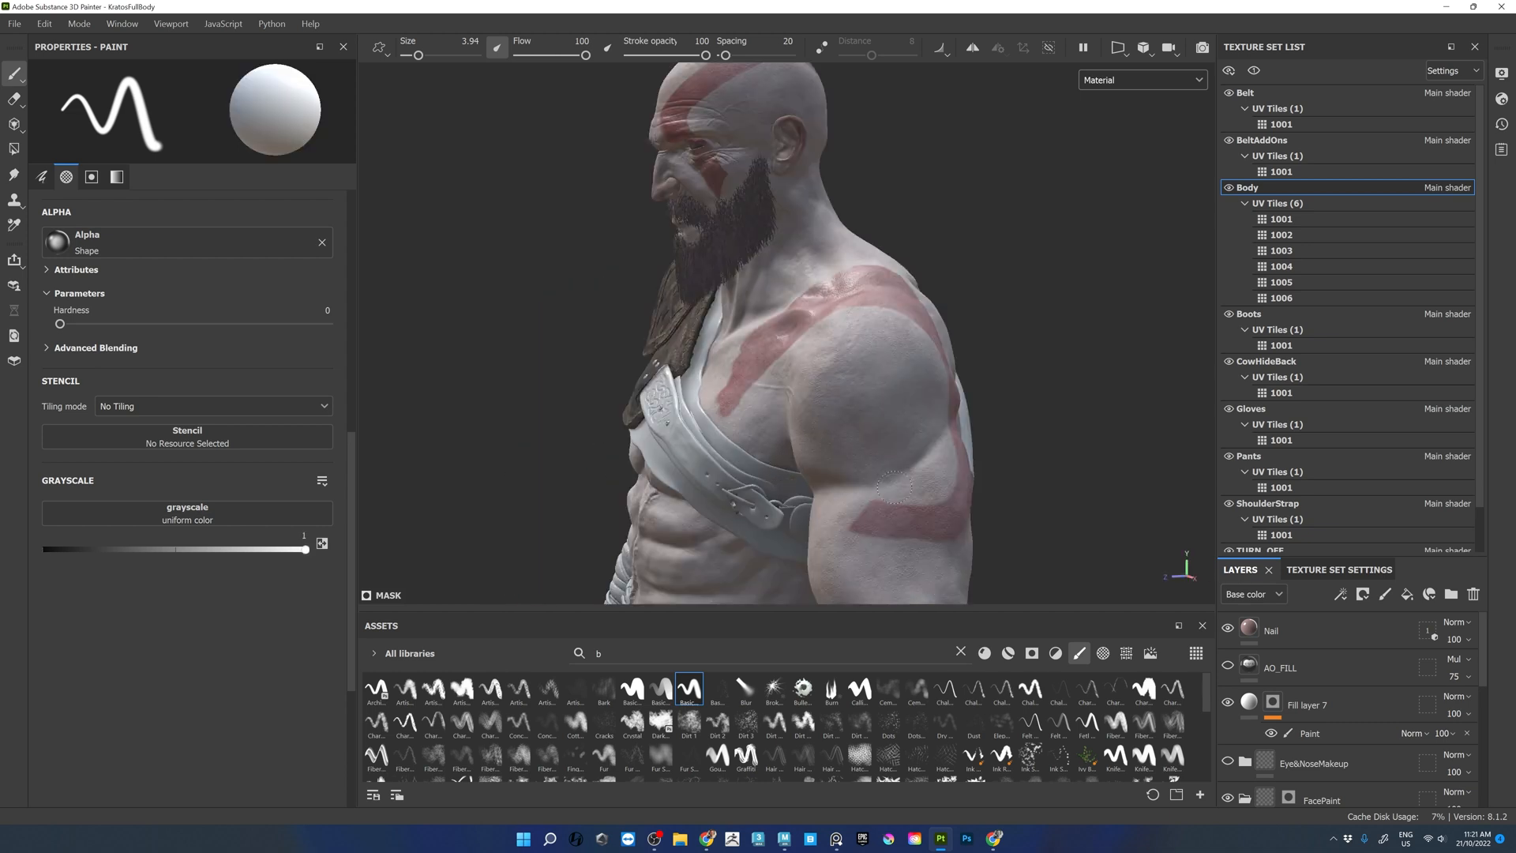
- Paint a curved red hook from the upper-arm band up around the outer shoulder muscle
{"action": "left_click_drag", "start_coordinate": [869, 502], "coordinate": [845, 455]}
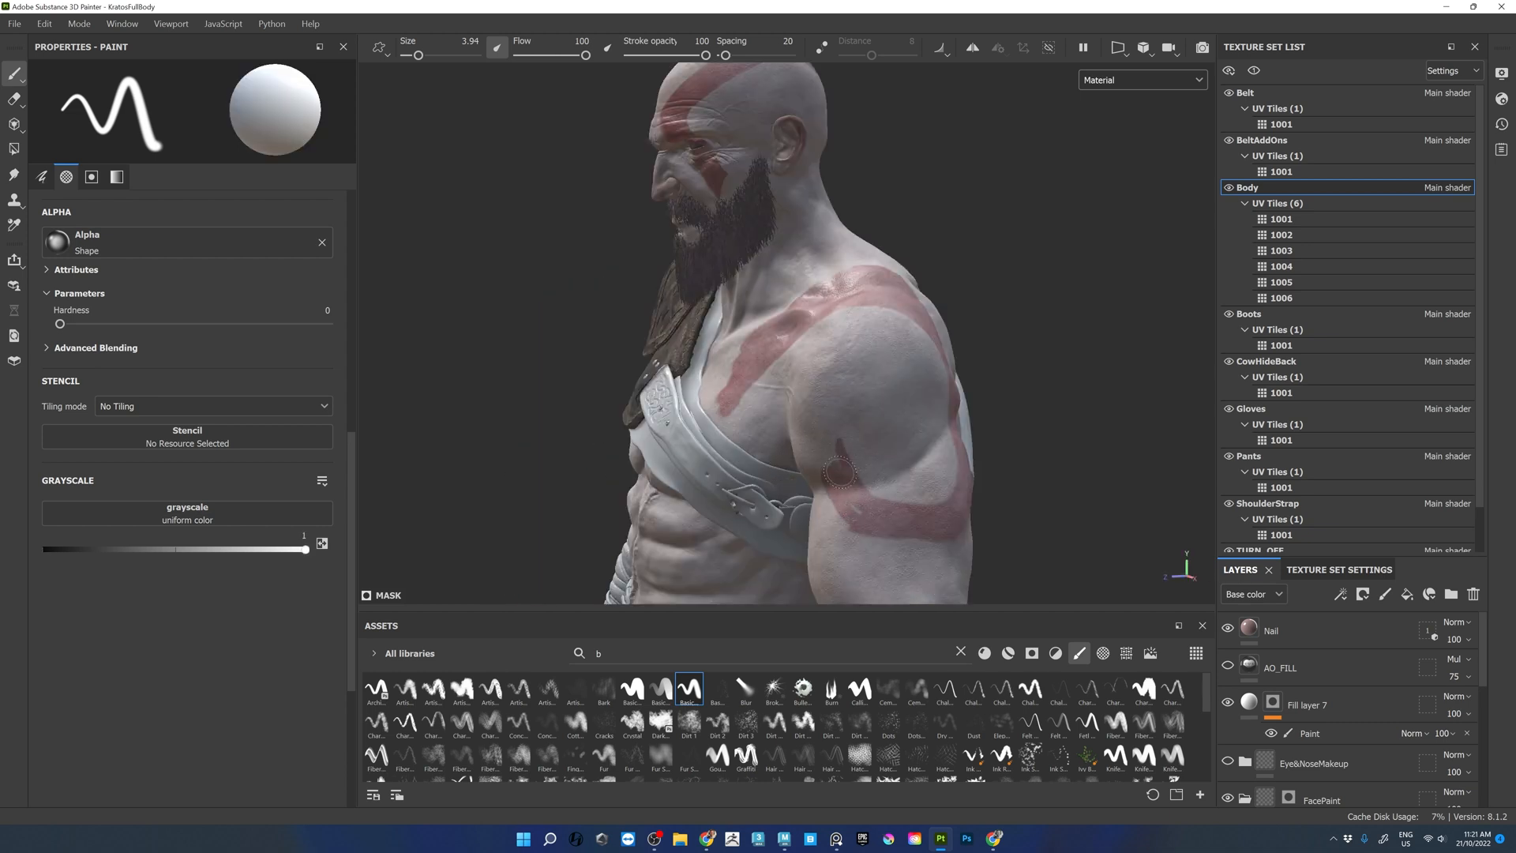
{"action": "mouse_move", "coordinate": [837, 438]}
{"action": "left_mouse_down"}
{"action": "mouse_move", "coordinate": [860, 375]}
{"action": "mouse_move", "coordinate": [908, 383]}
{"action": "left_mouse_up"}
{"action": "key", "text": "x"}
{"action": "right_click", "coordinate": [881, 393]}
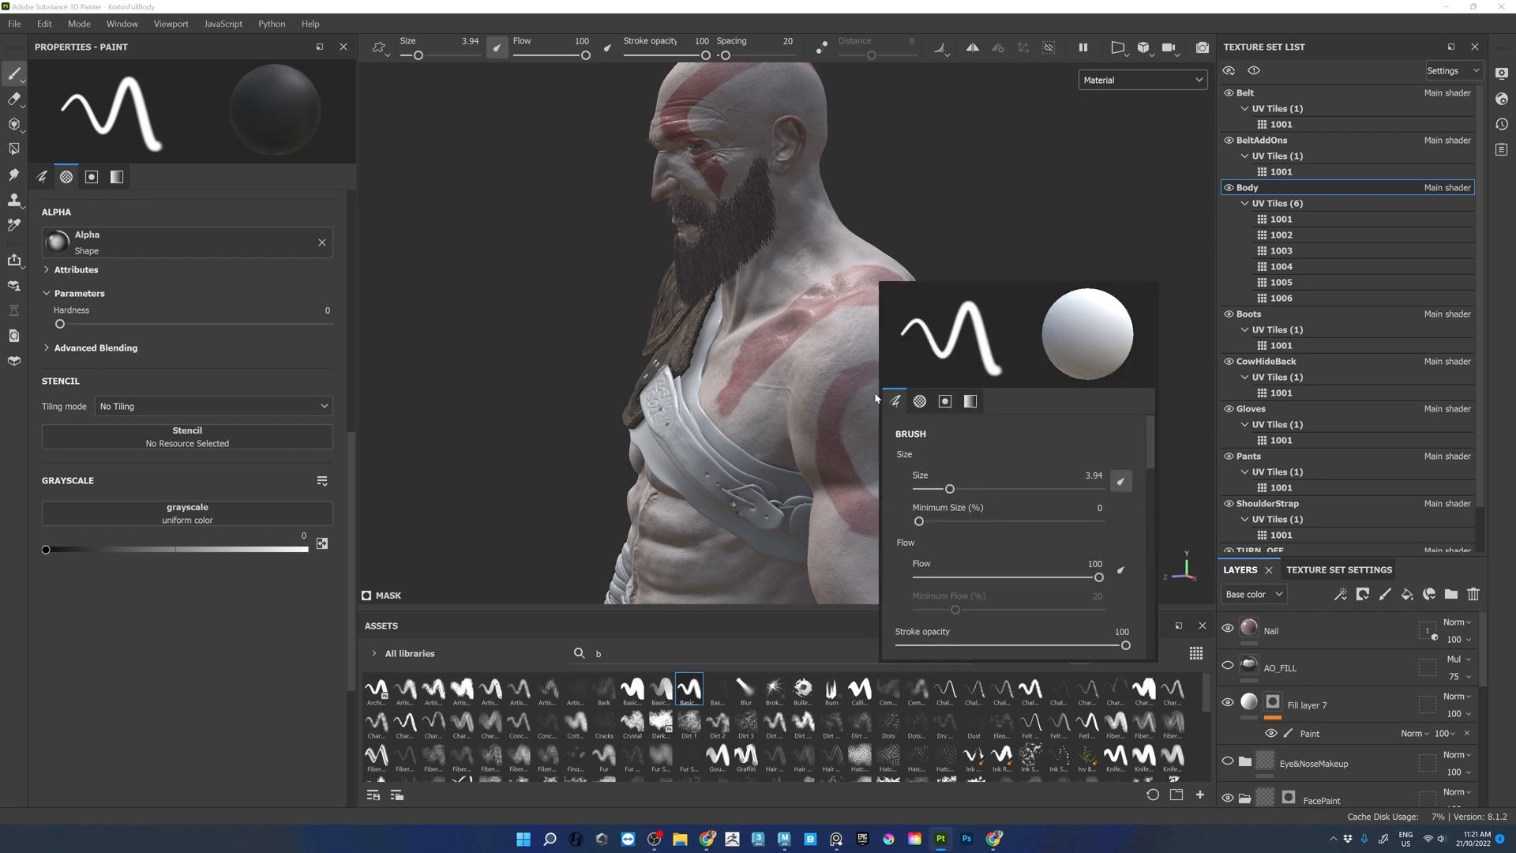
{"action": "left_click_drag", "start_coordinate": [1011, 349], "coordinate": [754, 268], "text": "alt"}
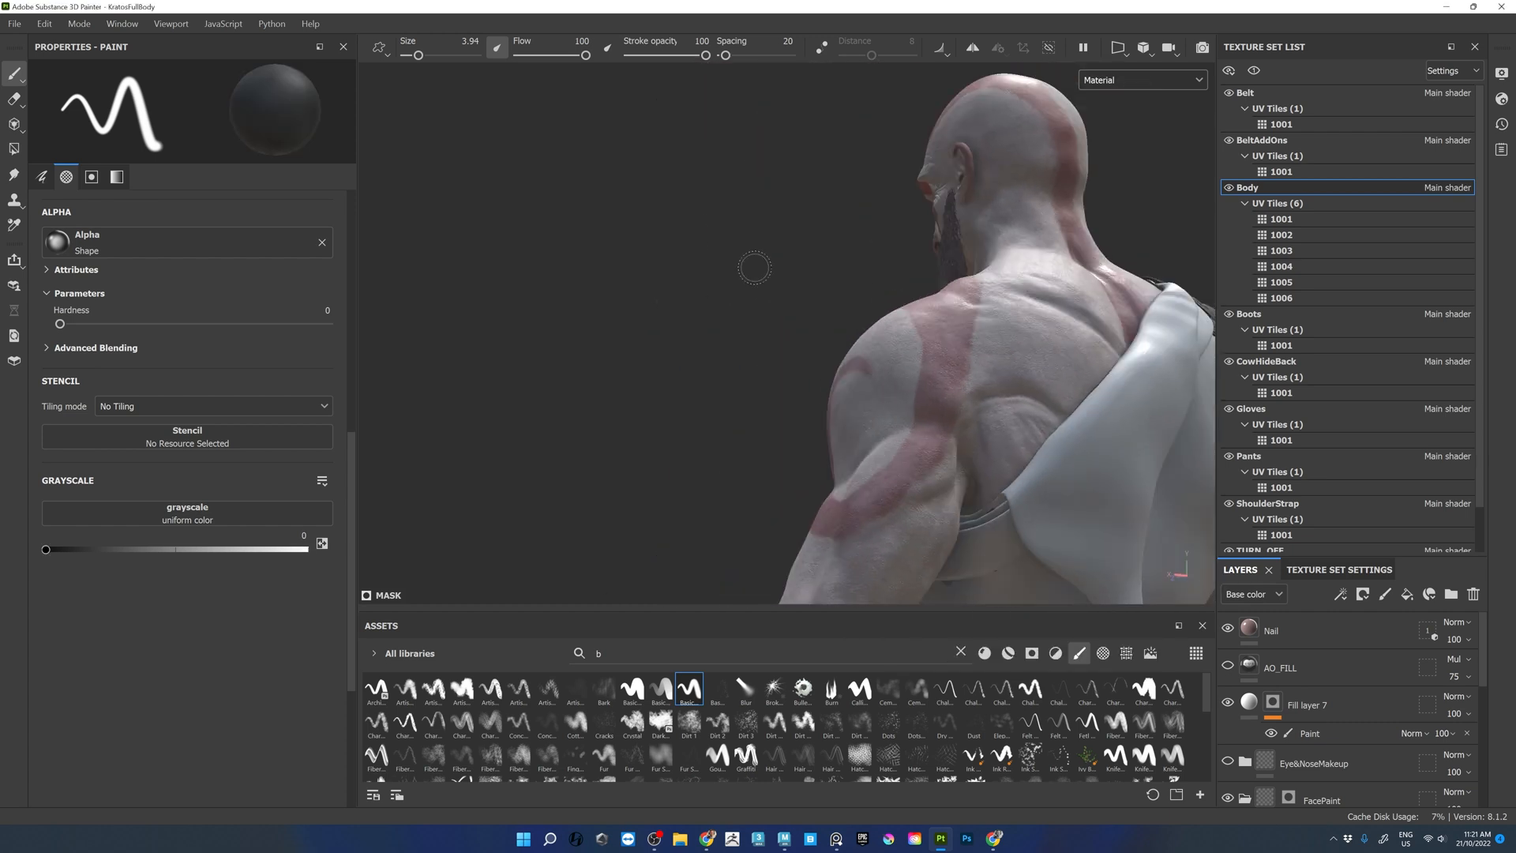
{"action": "right_click_drag", "start_coordinate": [722, 341], "coordinate": [575, 321], "text": "alt"}
{"action": "left_click_drag", "start_coordinate": [574, 321], "coordinate": [903, 365], "text": "alt"}
{"action": "right_click_drag", "start_coordinate": [904, 366], "coordinate": [1048, 373], "text": "alt"}
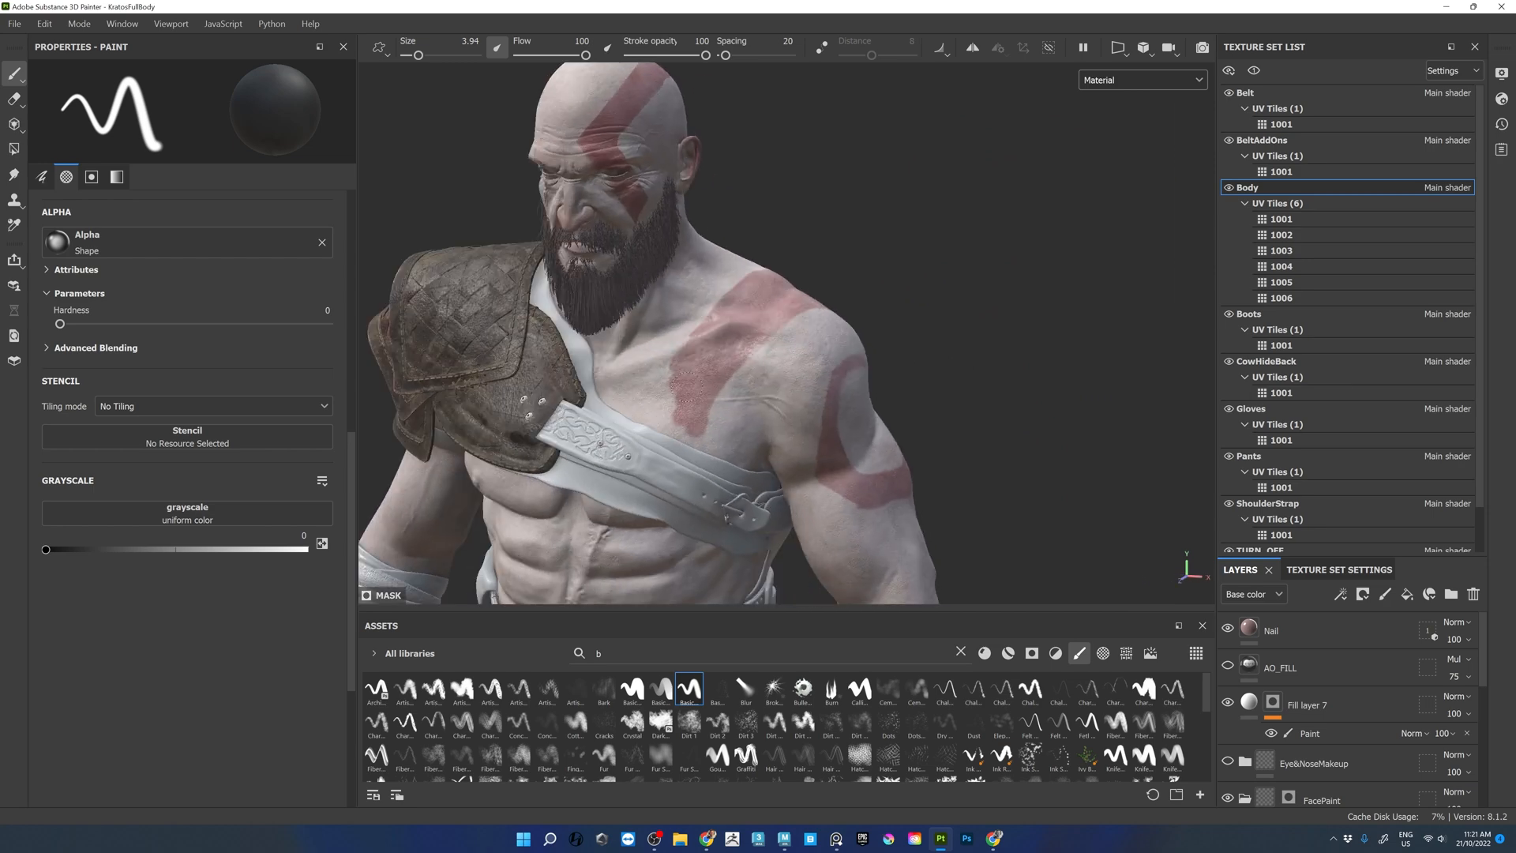
- Continue the red band down the side of the abdomen, from below the chest strap to the belt
{"action": "key", "text": "x"}
{"action": "left_click_drag", "start_coordinate": [652, 536], "coordinate": [673, 586]}
{"action": "right_click_drag", "start_coordinate": [1034, 324], "coordinate": [915, 311], "text": "alt"}
{"action": "middle_click_drag", "start_coordinate": [916, 311], "coordinate": [903, 182], "text": "alt"}
{"action": "left_click_drag", "start_coordinate": [698, 340], "coordinate": [706, 401]}
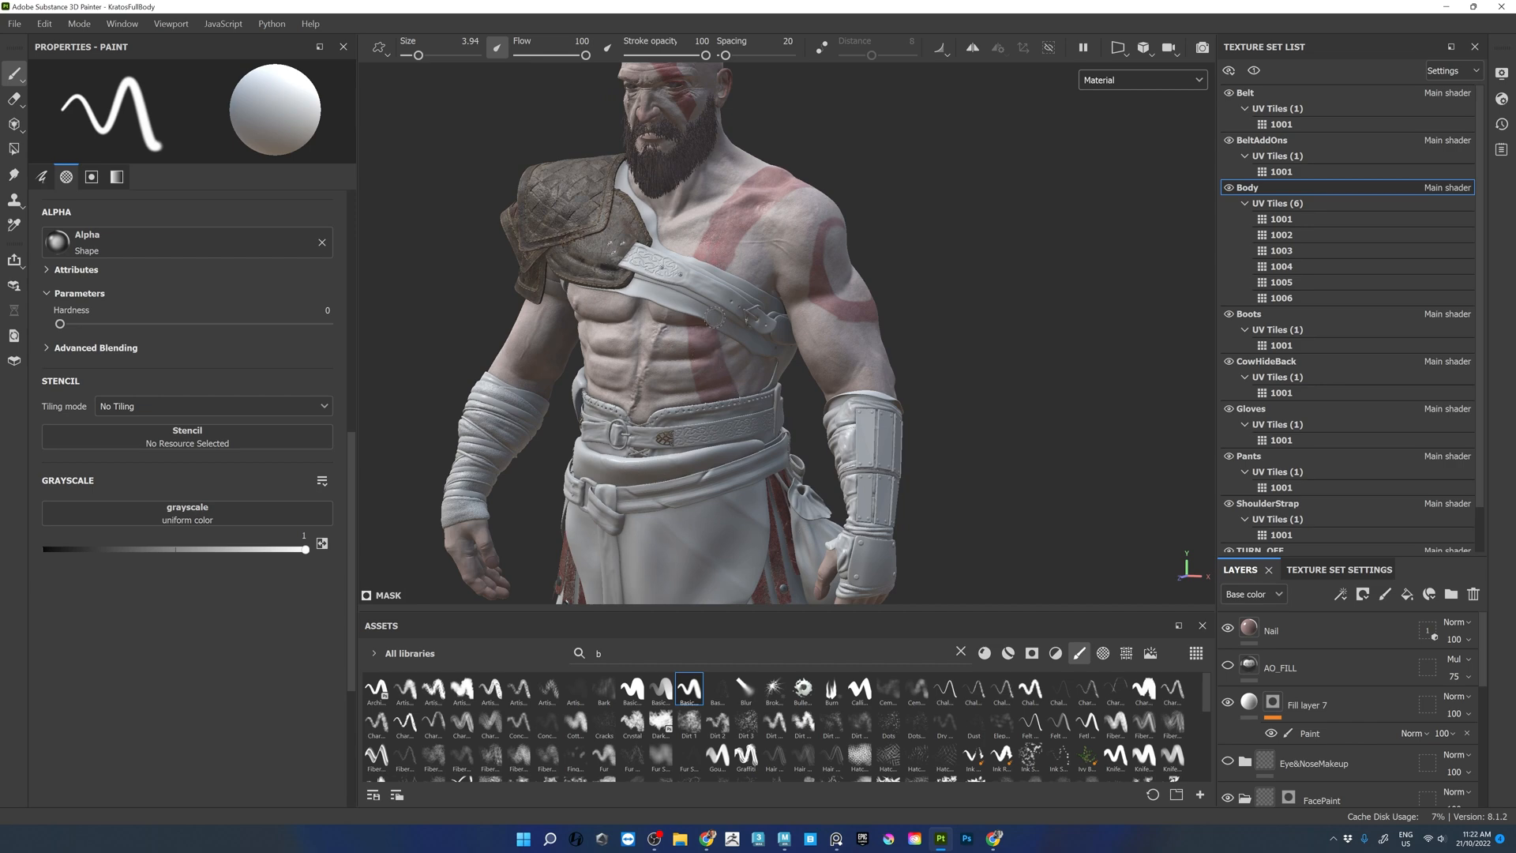
{"action": "left_click_drag", "start_coordinate": [979, 195], "coordinate": [1053, 189], "text": "alt"}
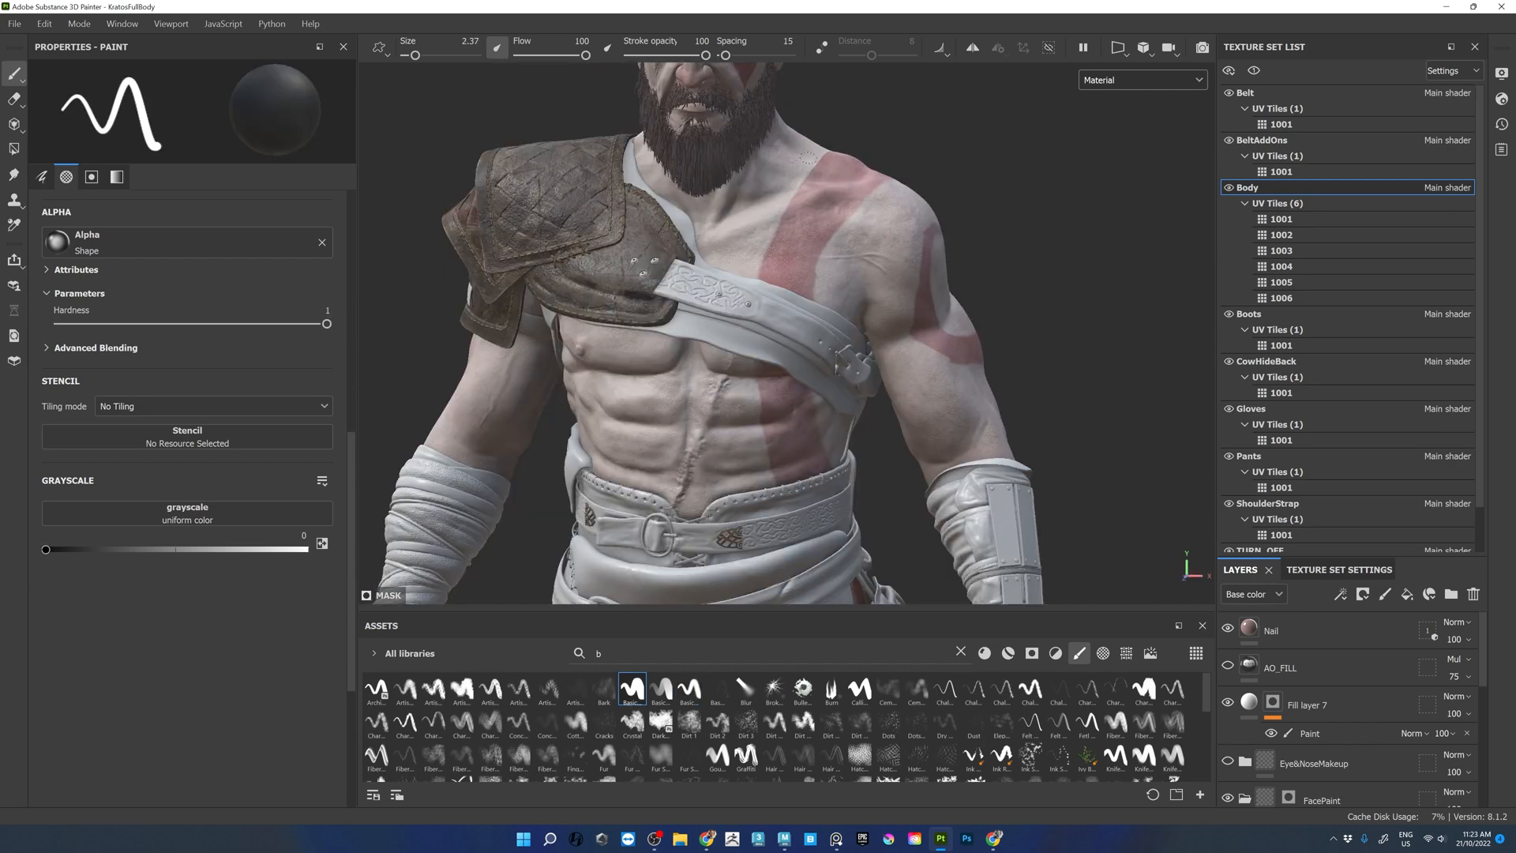
{"action": "key", "text": "x"}
{"action": "left_click_drag", "start_coordinate": [765, 287], "coordinate": [756, 154], "text": "alt"}
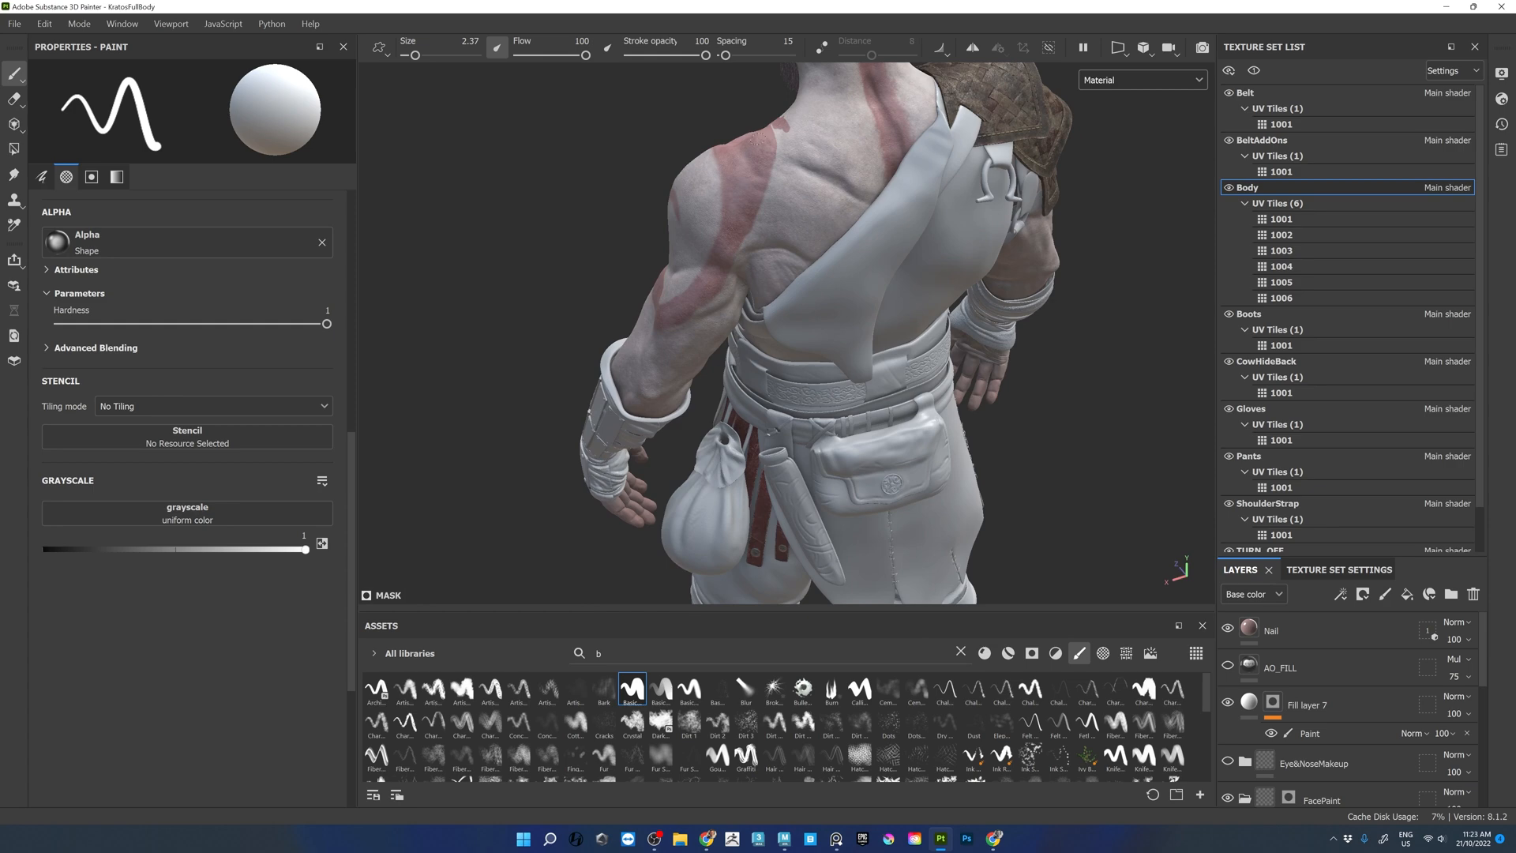
{"action": "left_click_drag", "start_coordinate": [710, 91], "coordinate": [710, 272], "text": "alt"}
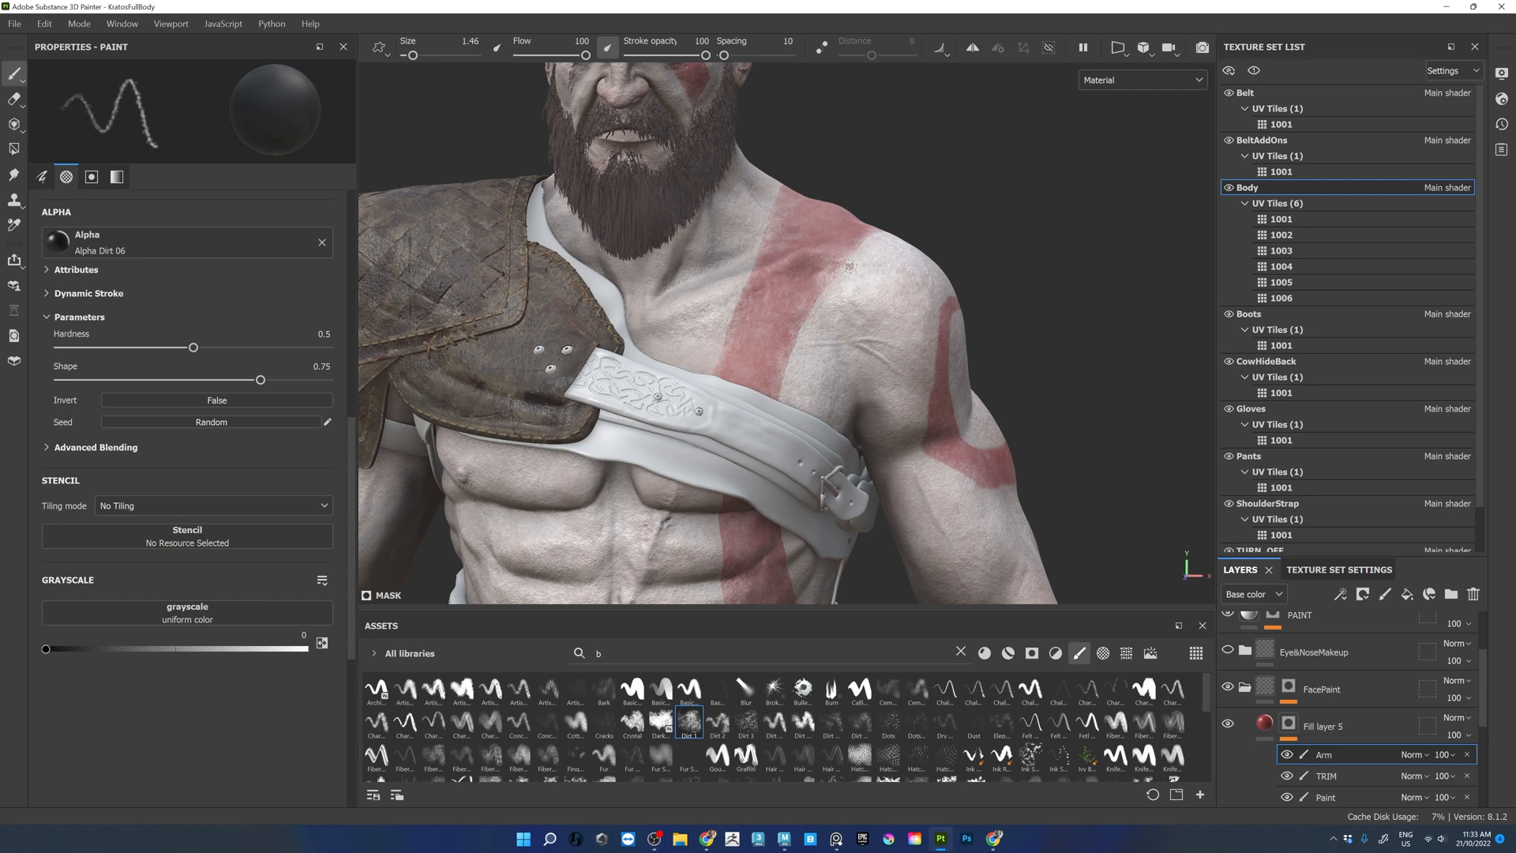
{"action": "left_click_drag", "start_coordinate": [780, 424], "coordinate": [879, 302], "text": "alt"}
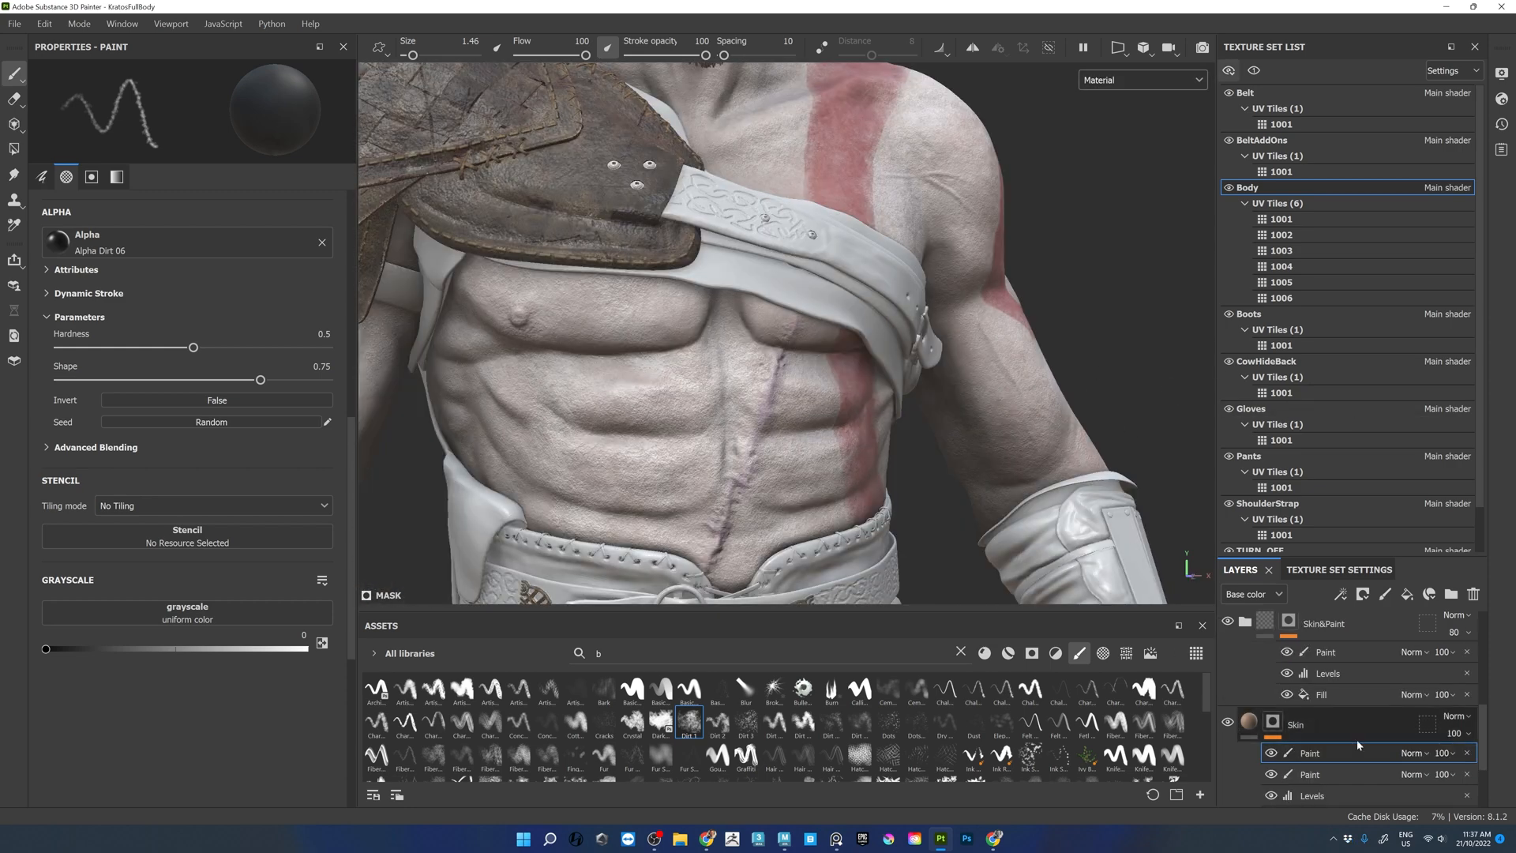
- Select the paint effect on the Skin&Paint group's mask
{"action": "left_click", "coordinate": [1343, 651]}
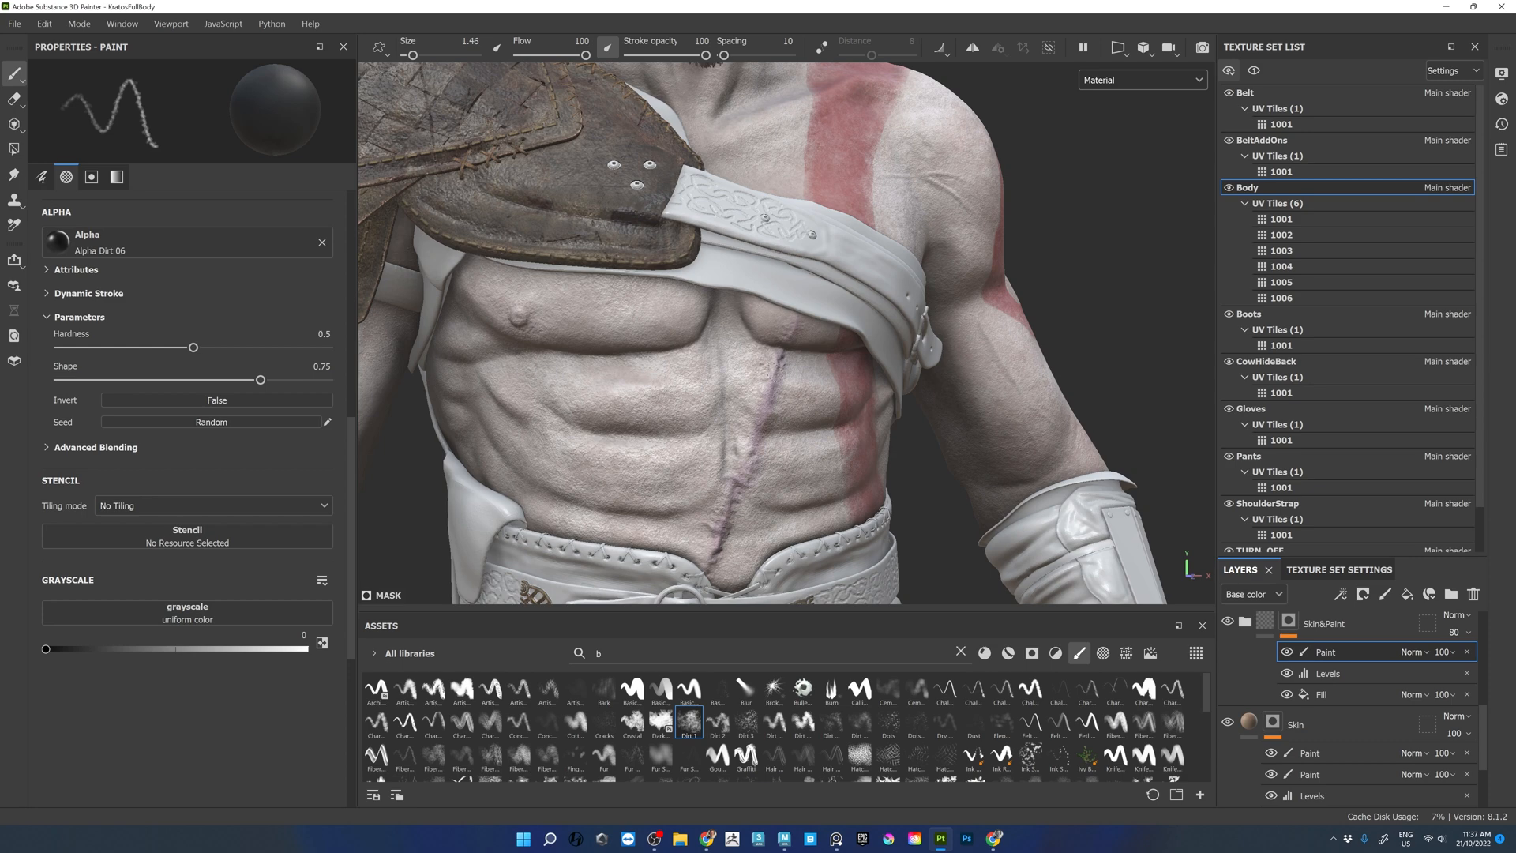
{"action": "scroll", "coordinate": [1343, 694], "scroll_direction": "up", "scroll_amount": 4}
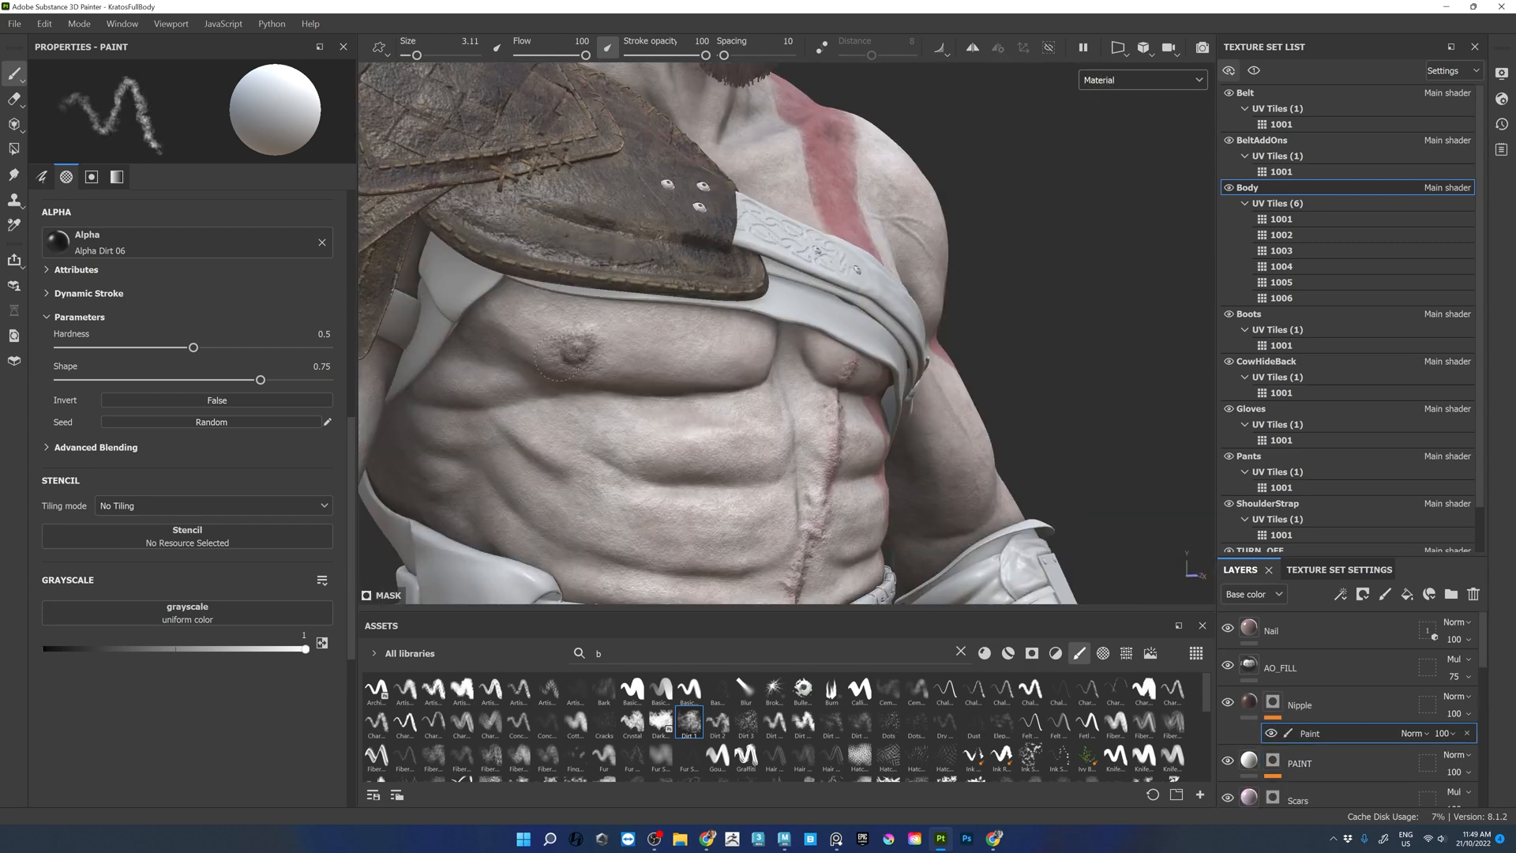
- Paint the darker nipple area into the Nipple layer's mask and lower the layer's opacity
{"action": "left_click_drag", "start_coordinate": [558, 358], "coordinate": [576, 336]}
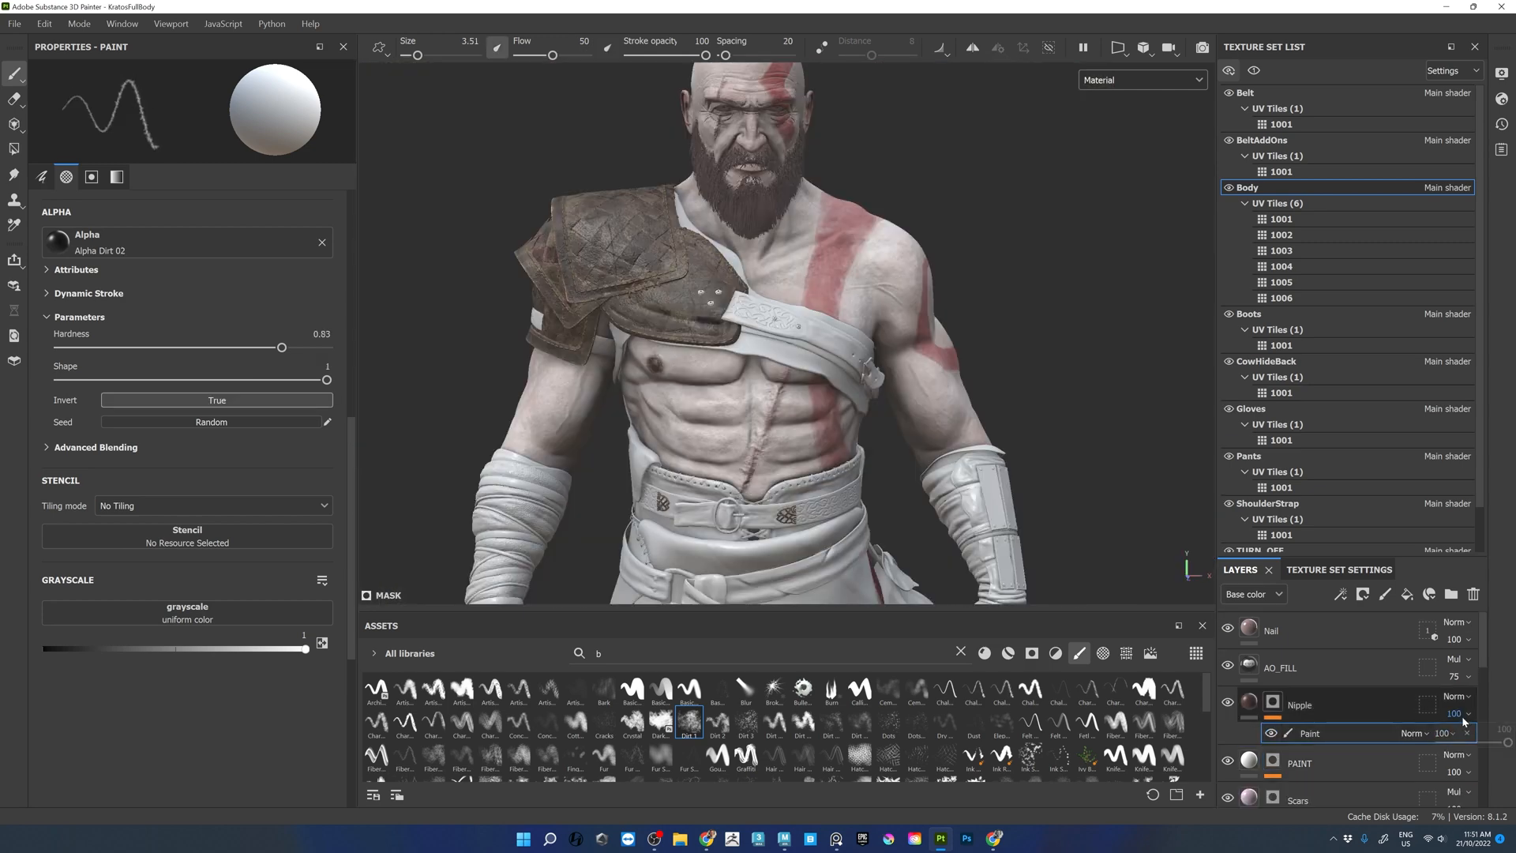
{"action": "left_click_drag", "start_coordinate": [1504, 743], "coordinate": [1478, 742]}
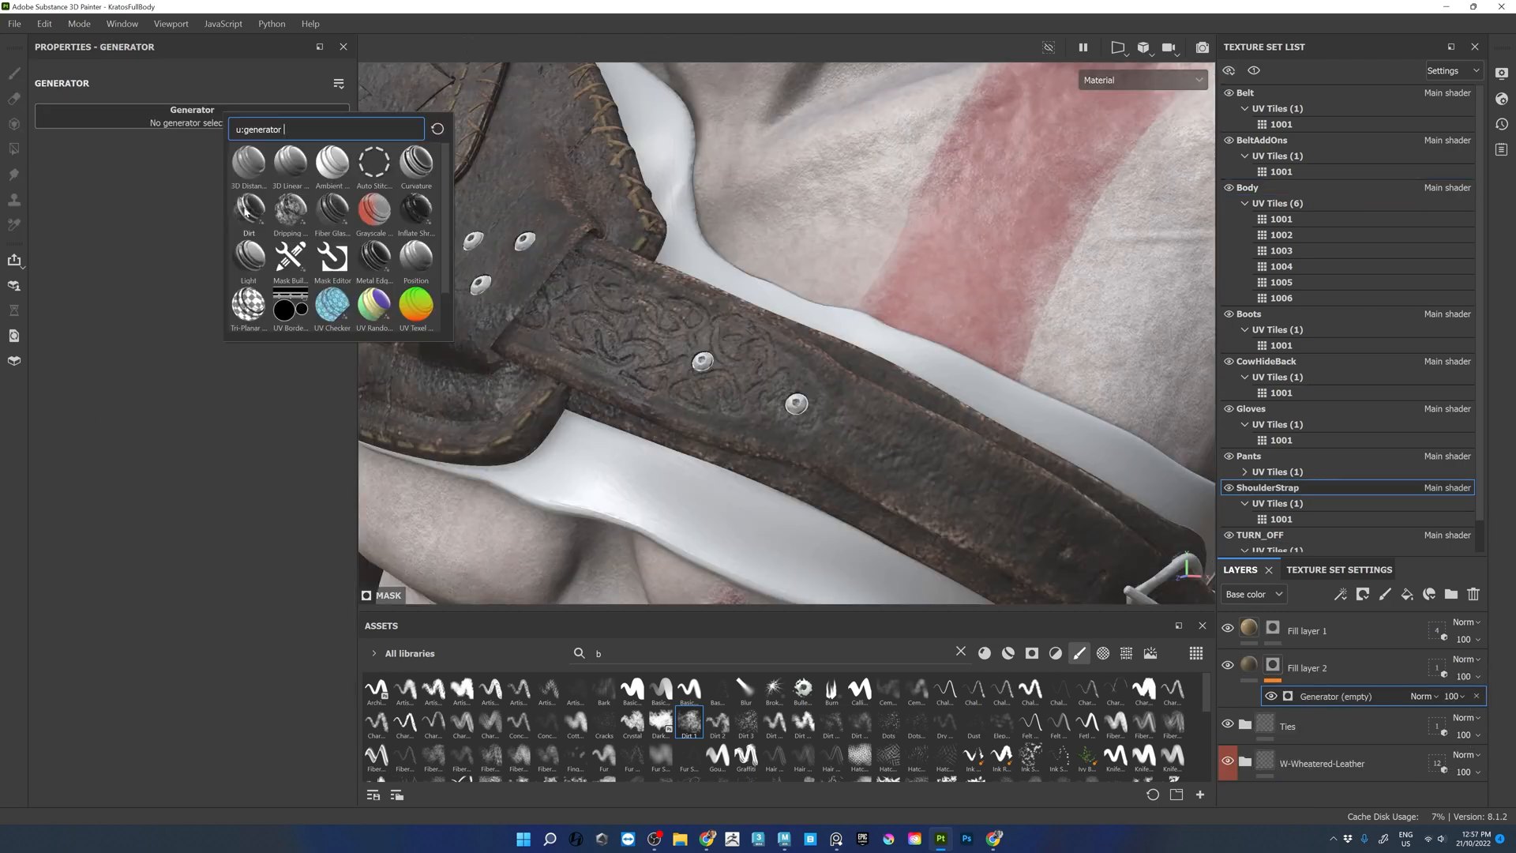
- Assign a Dirt generator to Fill layer 2's mask with dirt level about 0.81 and dirt contrast 1
{"action": "left_click", "coordinate": [244, 205]}
{"action": "mouse_move", "coordinate": [509, 413]}
{"action": "right_mouse_down", "text": "alt"}
{"action": "mouse_move", "coordinate": [447, 193]}
{"action": "mouse_move", "coordinate": [529, 427]}
{"action": "right_mouse_up", "text": "alt"}
{"action": "left_click_drag", "start_coordinate": [264, 238], "coordinate": [277, 238]}
{"action": "left_click_drag", "start_coordinate": [193, 270], "coordinate": [333, 271]}
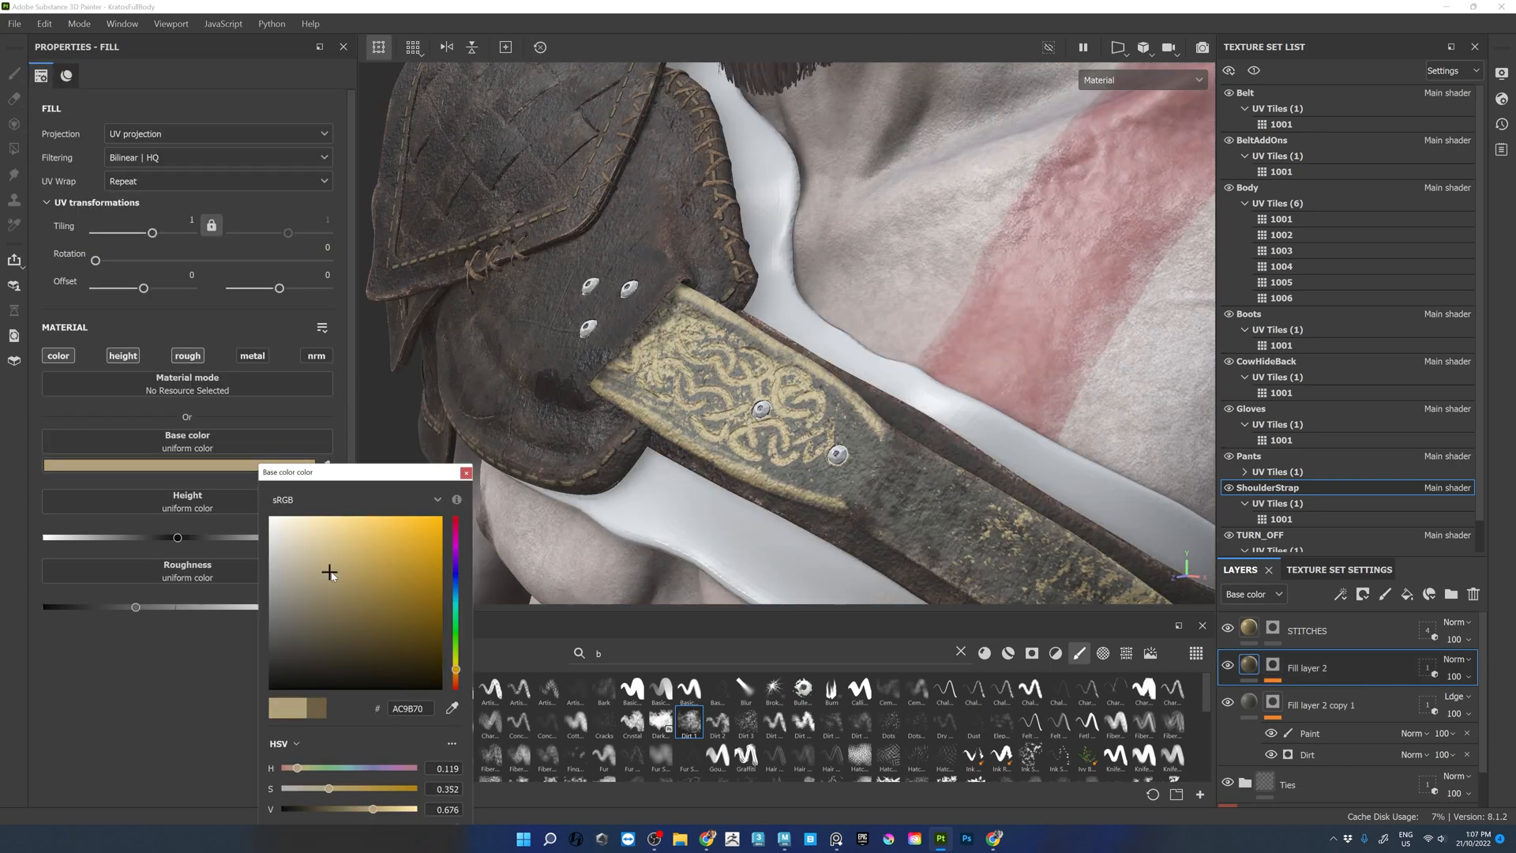
- Set Fill layer 2's base color to the tan A38765
{"action": "mouse_move", "coordinate": [331, 575]}
{"action": "left_mouse_down"}
{"action": "mouse_move", "coordinate": [350, 583]}
{"action": "mouse_move", "coordinate": [329, 599]}
{"action": "mouse_move", "coordinate": [340, 589]}
{"action": "left_mouse_up"}
{"action": "left_click_drag", "start_coordinate": [455, 669], "coordinate": [457, 675]}
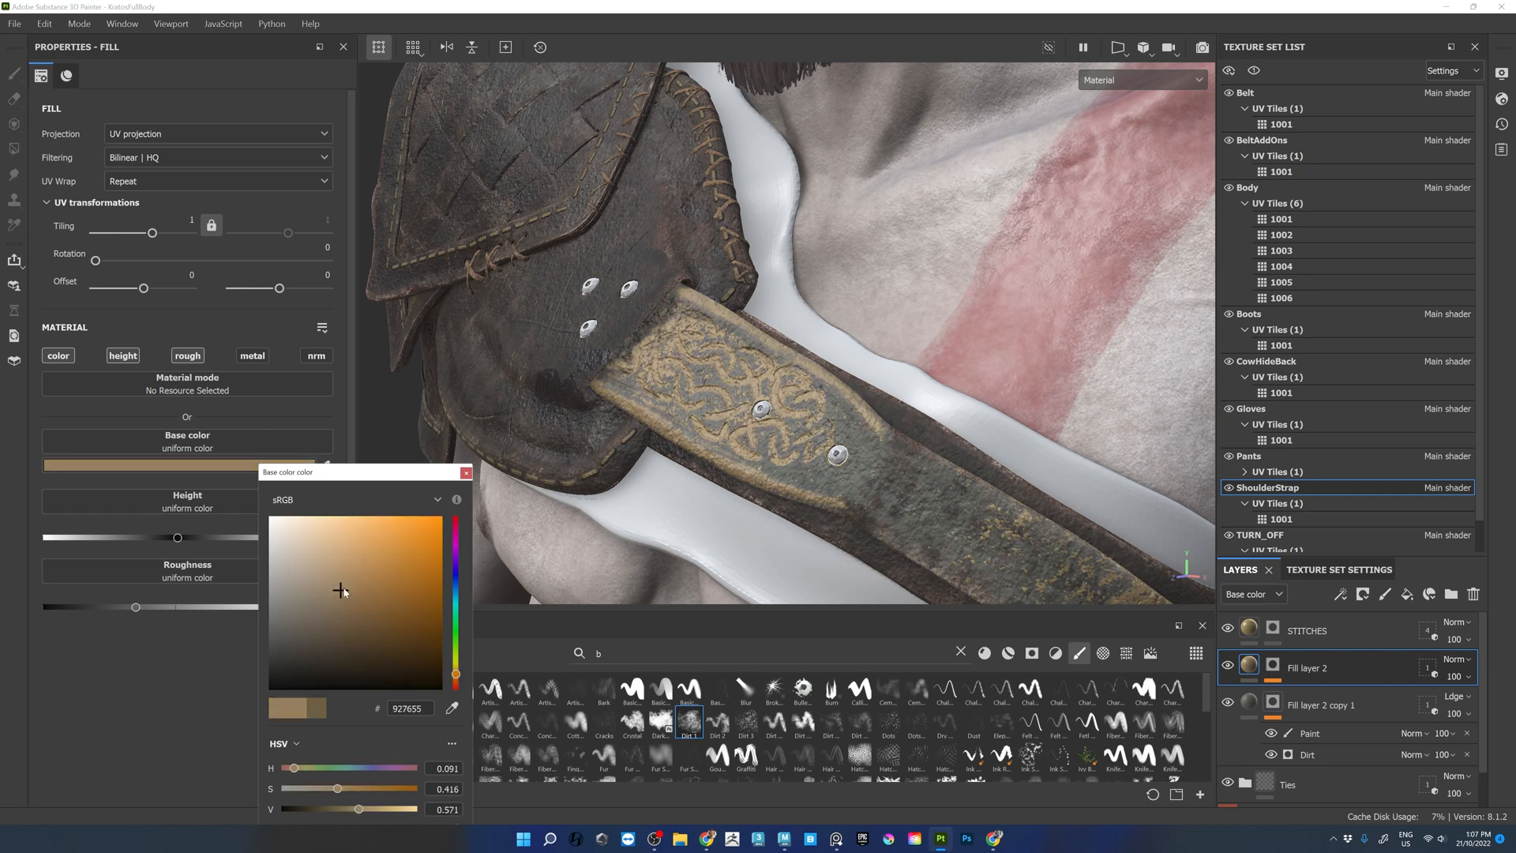
{"action": "left_click_drag", "start_coordinate": [341, 591], "coordinate": [336, 578]}
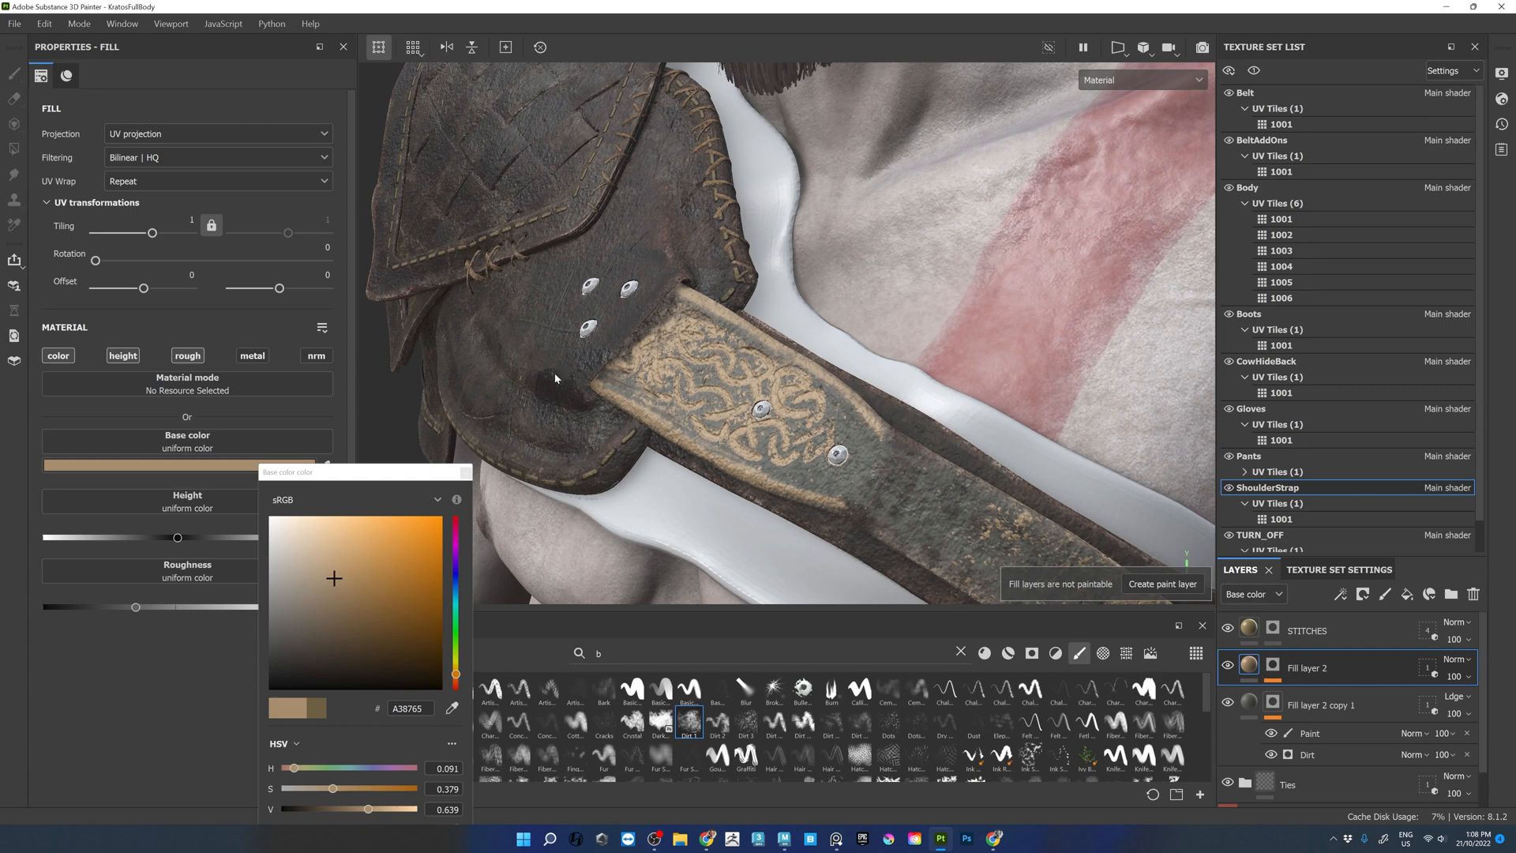
- Set the Dirt Level of Fill layer 2's mask generator to 0.75 and select the mask's paint effect
{"action": "right_click_drag", "start_coordinate": [897, 419], "coordinate": [364, 325], "text": "alt"}
{"action": "mouse_move", "coordinate": [813, 336]}
{"action": "left_mouse_down", "text": "alt"}
{"action": "mouse_move", "coordinate": [582, 334]}
{"action": "mouse_move", "coordinate": [790, 339]}
{"action": "left_mouse_up", "text": "alt"}
{"action": "right_click_drag", "start_coordinate": [789, 340], "coordinate": [900, 363], "text": "alt"}
{"action": "left_click", "coordinate": [1272, 668]}
{"action": "left_click", "coordinate": [1306, 717]}
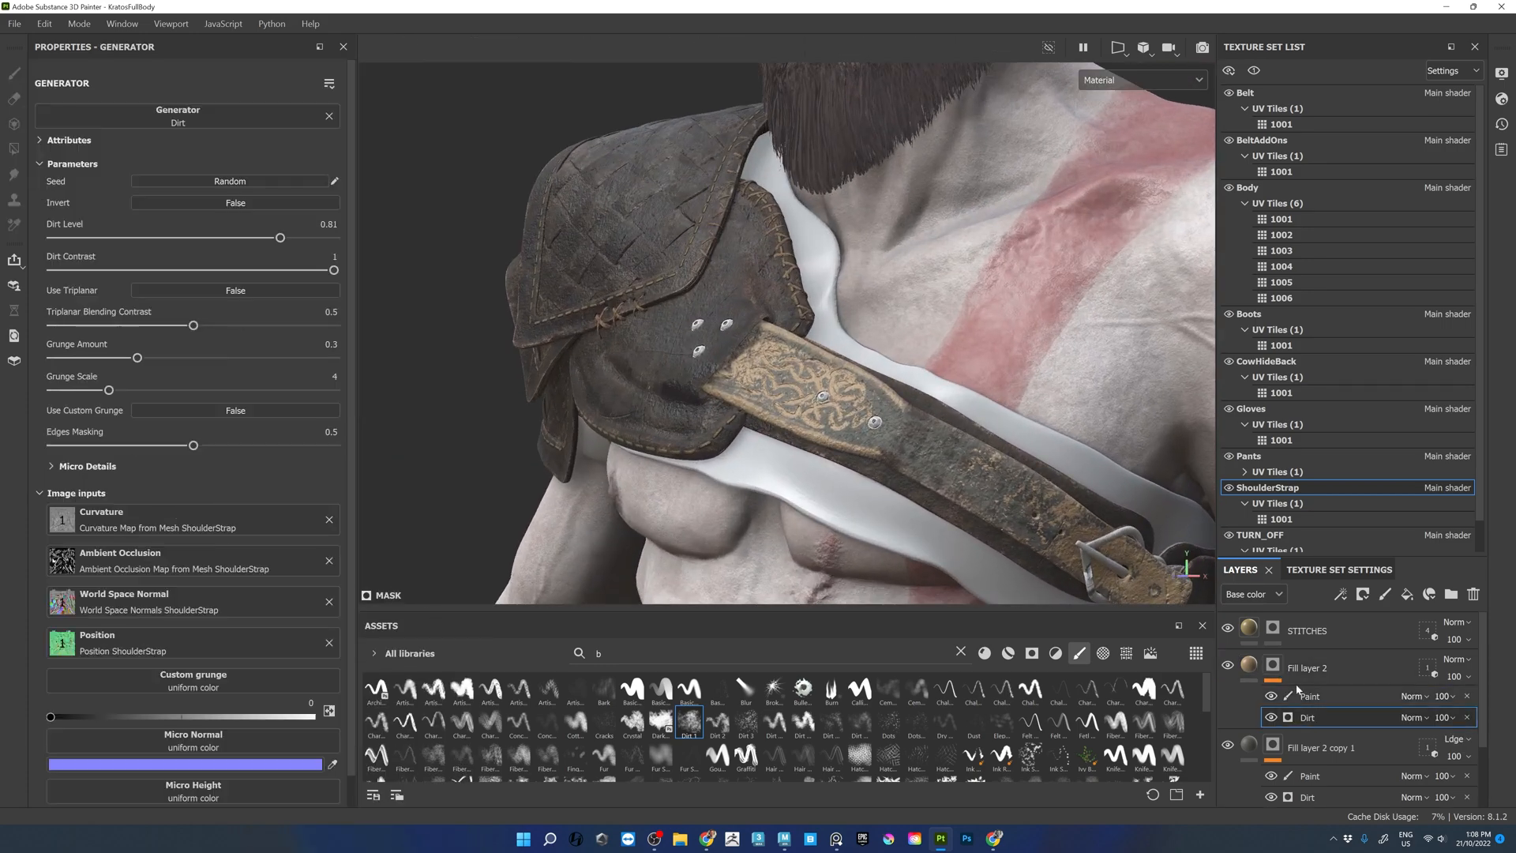
{"action": "mouse_move", "coordinate": [280, 238]}
{"action": "left_mouse_down"}
{"action": "mouse_move", "coordinate": [229, 238]}
{"action": "mouse_move", "coordinate": [262, 240]}
{"action": "left_mouse_up"}
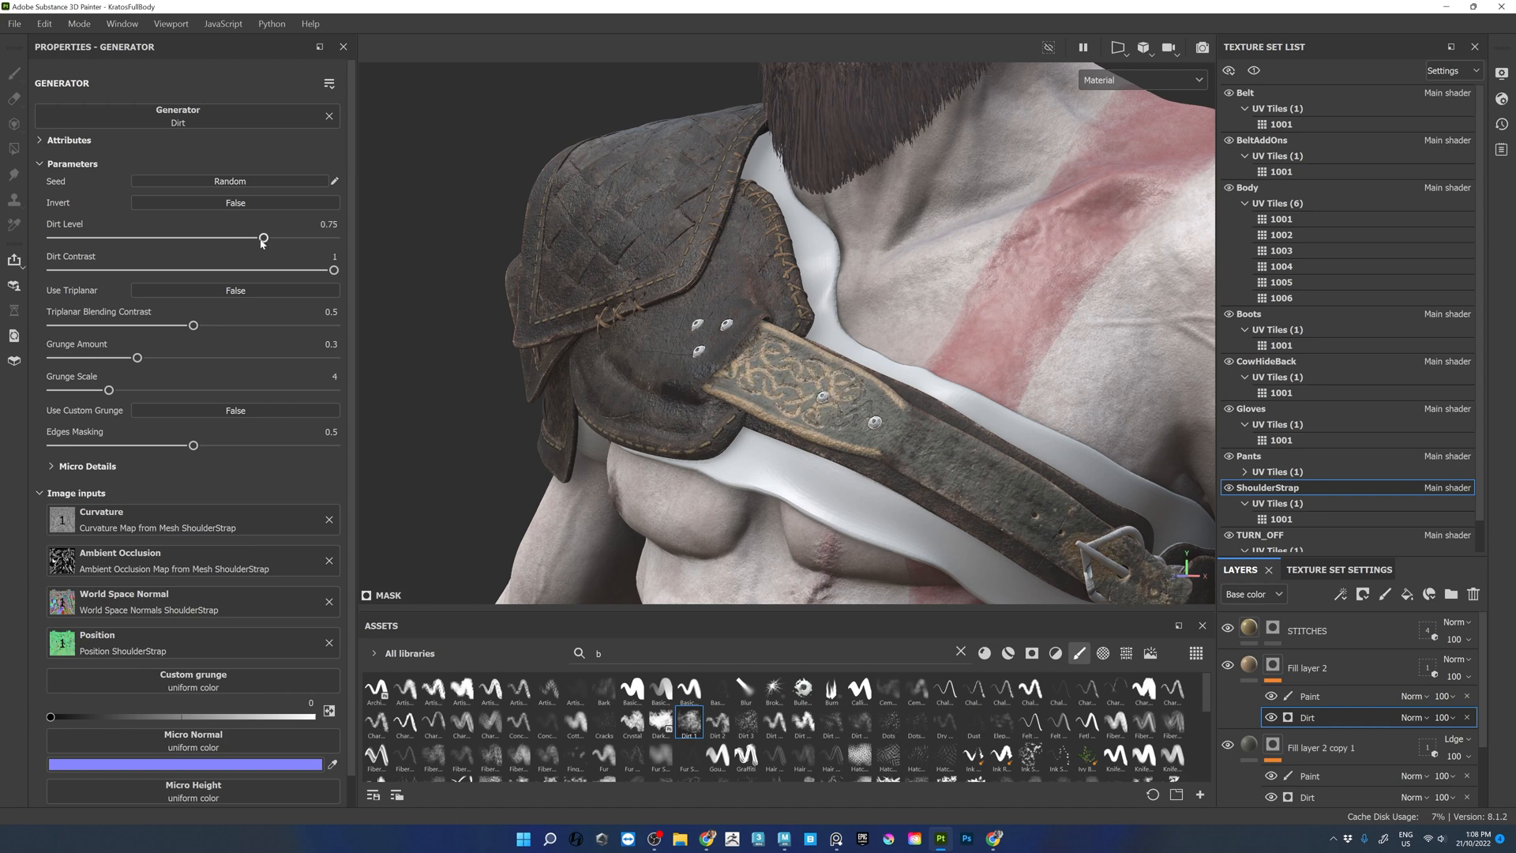
{"action": "right_click_drag", "start_coordinate": [567, 419], "coordinate": [1216, 360], "text": "alt"}
{"action": "left_click", "coordinate": [1313, 696]}
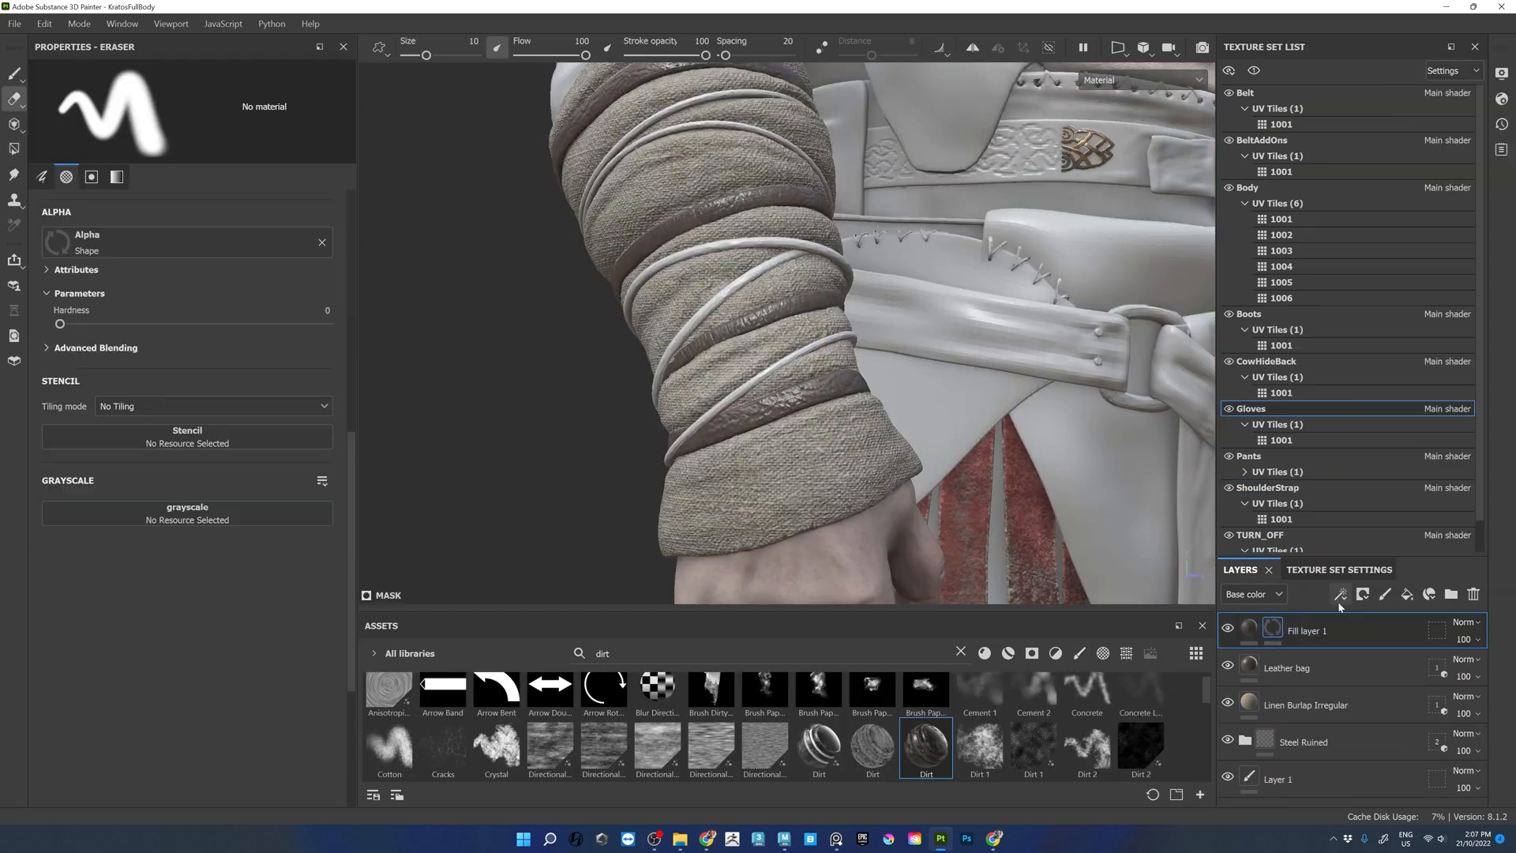
- Add a generator to Fill layer 1's mask in the Gloves texture set and assign Dirt to it
{"action": "right_click", "coordinate": [1272, 630]}
{"action": "left_click", "coordinate": [1255, 508]}
{"action": "left_click", "coordinate": [191, 116]}
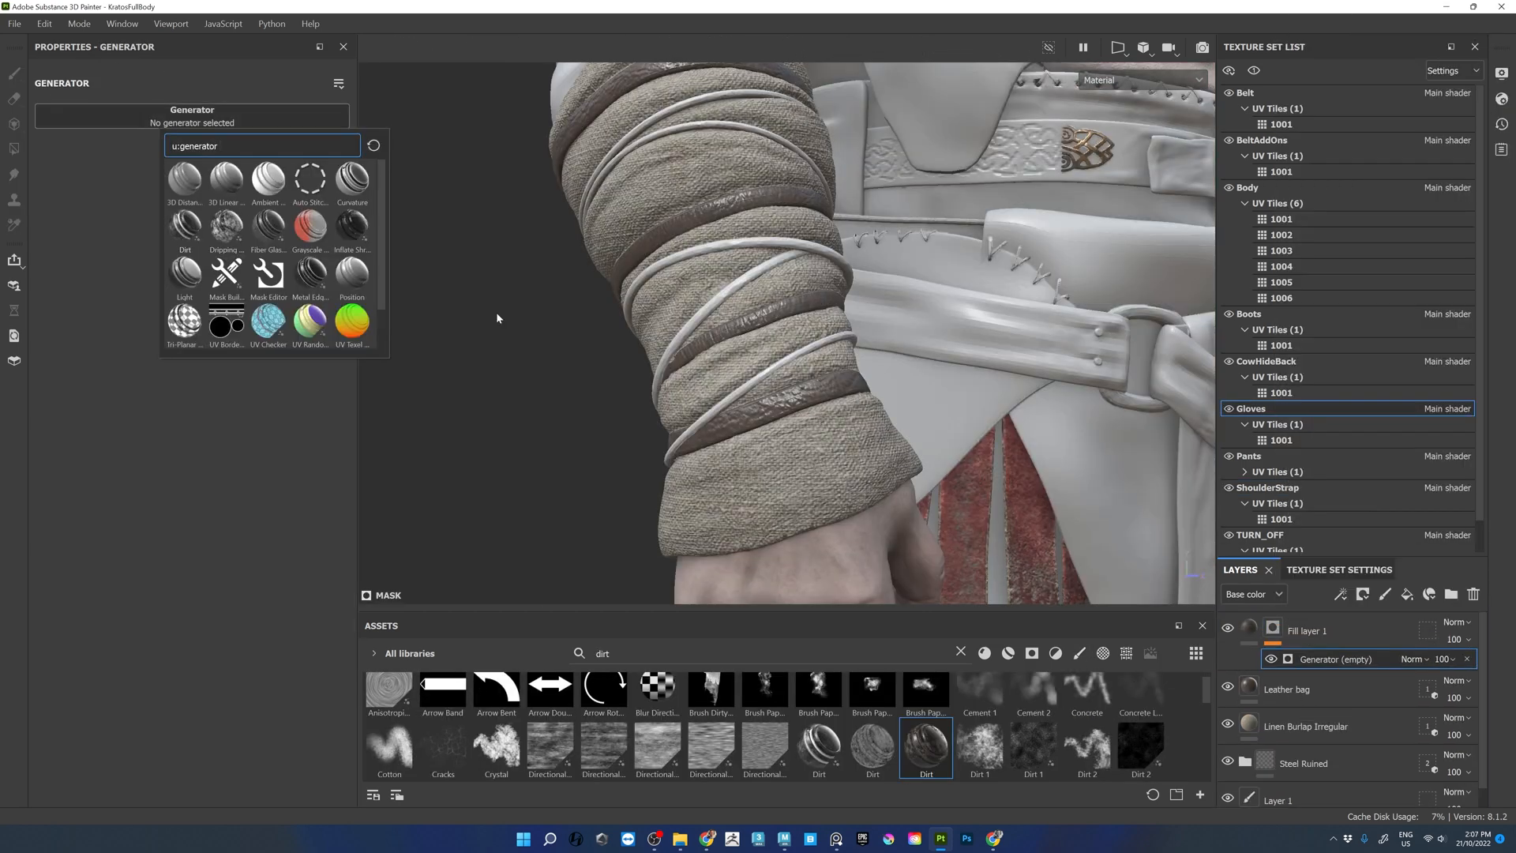
{"action": "mouse_move", "coordinate": [177, 239]}
{"action": "left_mouse_down"}
{"action": "mouse_move", "coordinate": [234, 238]}
{"action": "mouse_move", "coordinate": [206, 238]}
{"action": "mouse_move", "coordinate": [369, 279]}
{"action": "mouse_move", "coordinate": [174, 255]}
{"action": "left_mouse_up"}
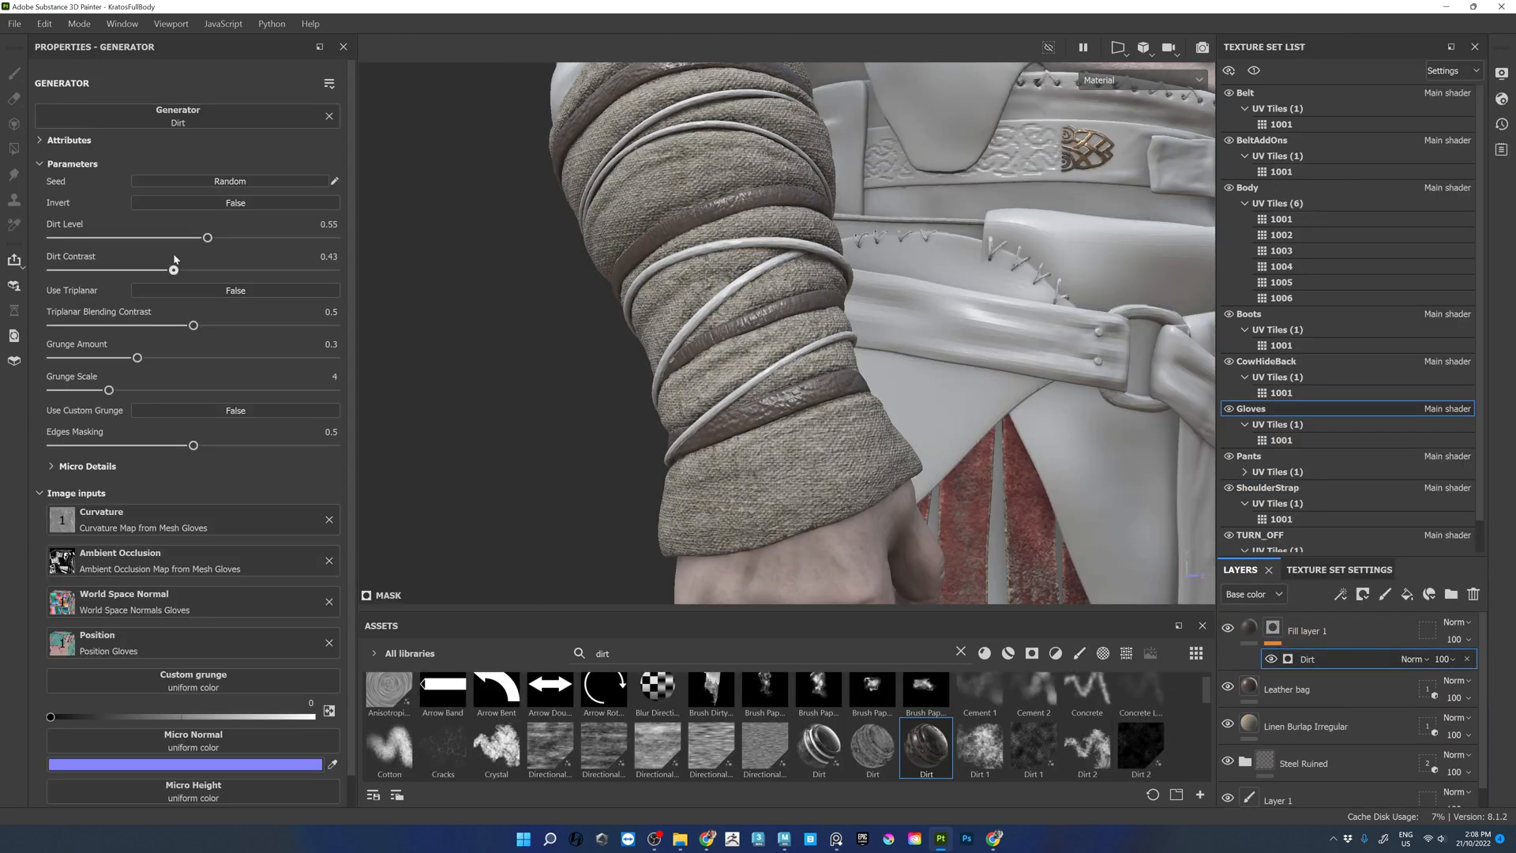
- Enable triplanar on the Dirt generator and set dirt level 0.75, dirt contrast 0.13, triplanar blending 0.31, grunge amount 0.02, grunge scale 8 and edges masking 0.42
{"action": "left_click", "coordinate": [195, 292]}
{"action": "left_click_drag", "start_coordinate": [208, 237], "coordinate": [157, 270]}
{"action": "left_click_drag", "start_coordinate": [192, 445], "coordinate": [135, 446]}
{"action": "left_click_drag", "start_coordinate": [108, 392], "coordinate": [59, 363]}
{"action": "left_click_drag", "start_coordinate": [193, 326], "coordinate": [140, 327]}
{"action": "left_click_drag", "start_coordinate": [157, 270], "coordinate": [90, 268]}
{"action": "right_click_drag", "start_coordinate": [821, 229], "coordinate": [775, 92], "text": "alt"}
{"action": "middle_click_drag", "start_coordinate": [774, 92], "coordinate": [647, 339], "text": "alt"}
{"action": "left_click_drag", "start_coordinate": [647, 339], "coordinate": [757, 130], "text": "alt"}
{"action": "middle_click_drag", "start_coordinate": [757, 130], "coordinate": [665, 154], "text": "alt"}
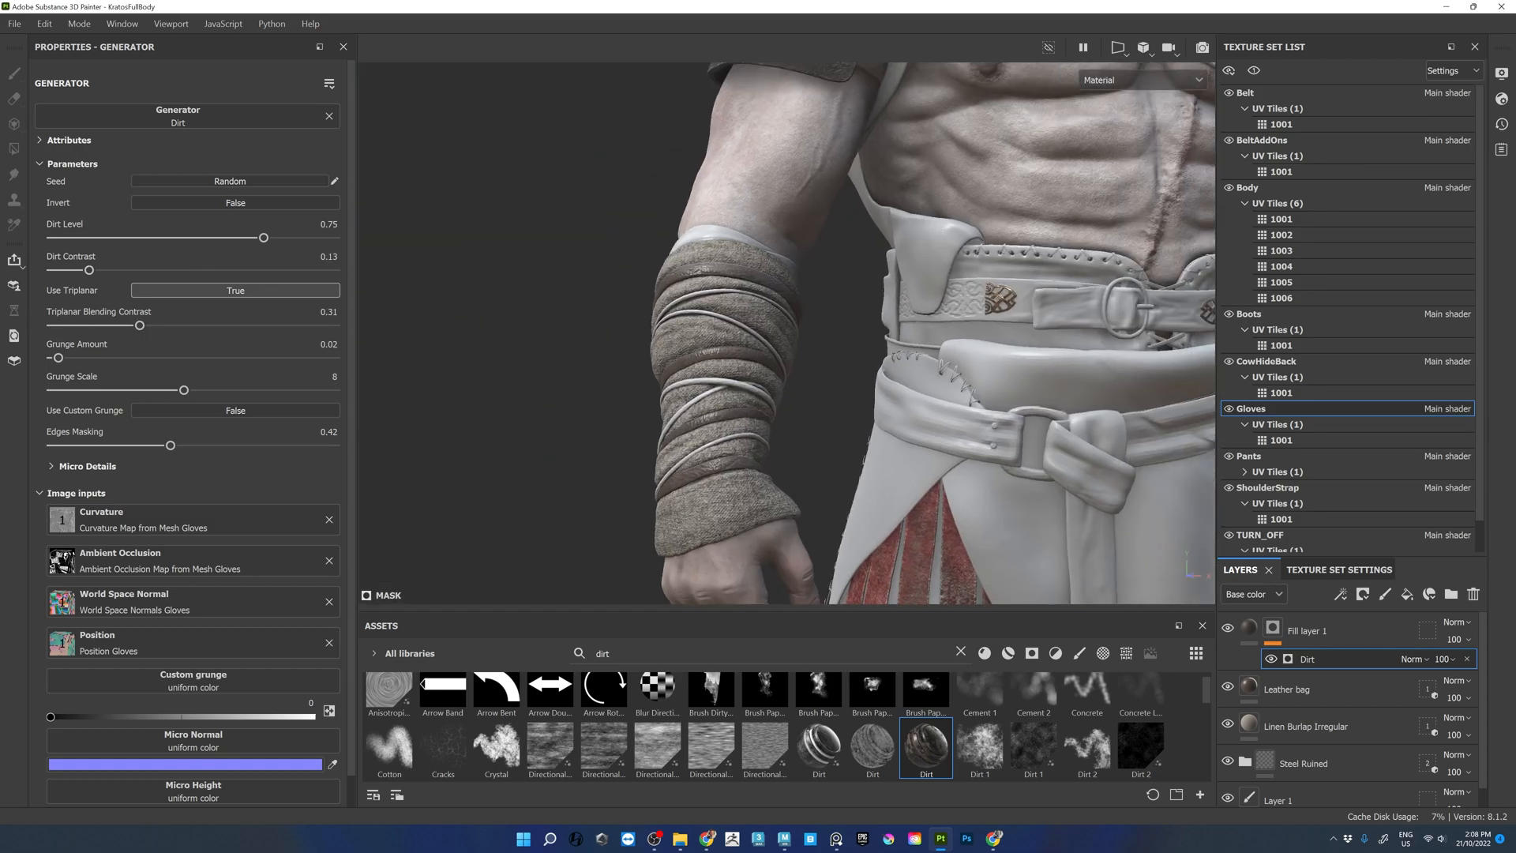
- Add the untextured inner piece above the arm wraps to the Linen Burlap Irregular layer's geometry mask and select Fill layer 1
{"action": "left_click", "coordinate": [1428, 726]}
{"action": "left_click_drag", "start_coordinate": [888, 261], "coordinate": [853, 364], "text": "alt"}
{"action": "left_click", "coordinate": [683, 210]}
{"action": "left_click_drag", "start_coordinate": [908, 293], "coordinate": [971, 252], "text": "alt"}
{"action": "right_click_drag", "start_coordinate": [971, 253], "coordinate": [805, 198], "text": "alt"}
{"action": "left_click", "coordinate": [1307, 630]}
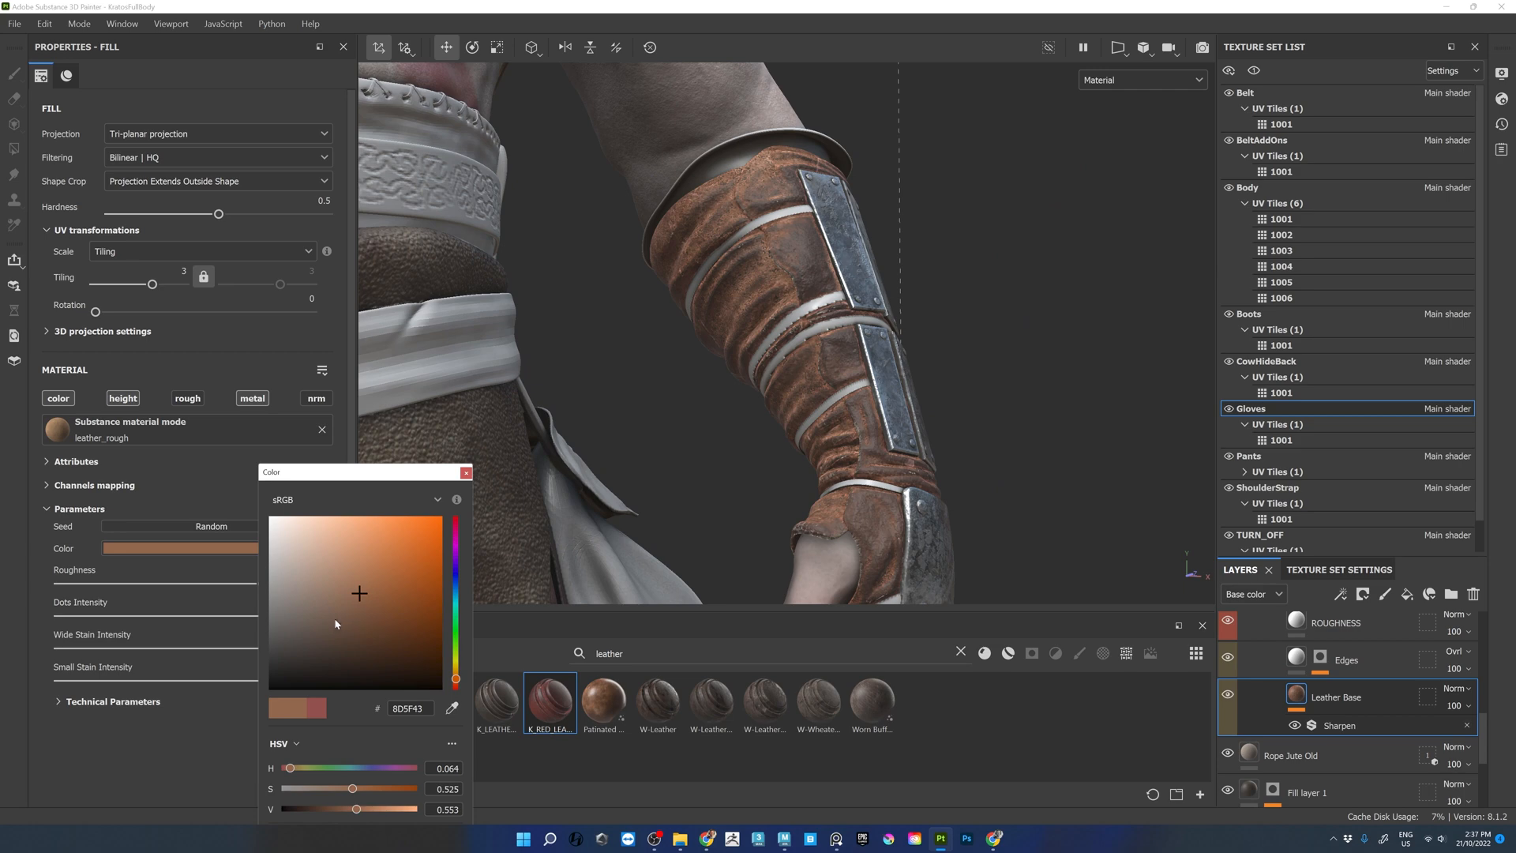
- Set the Leather Base layer's leather color to the dark brown 55463D and show the Gloves texture set settings
{"action": "mouse_move", "coordinate": [337, 624]}
{"action": "left_mouse_down"}
{"action": "mouse_move", "coordinate": [339, 649]}
{"action": "mouse_move", "coordinate": [318, 631]}
{"action": "left_mouse_up"}
{"action": "left_click_drag", "start_coordinate": [679, 315], "coordinate": [790, 300], "text": "alt"}
{"action": "right_click_drag", "start_coordinate": [789, 300], "coordinate": [903, 527], "text": "alt"}
{"action": "left_click_drag", "start_coordinate": [904, 528], "coordinate": [829, 478], "text": "alt"}
{"action": "left_click", "coordinate": [1339, 570]}
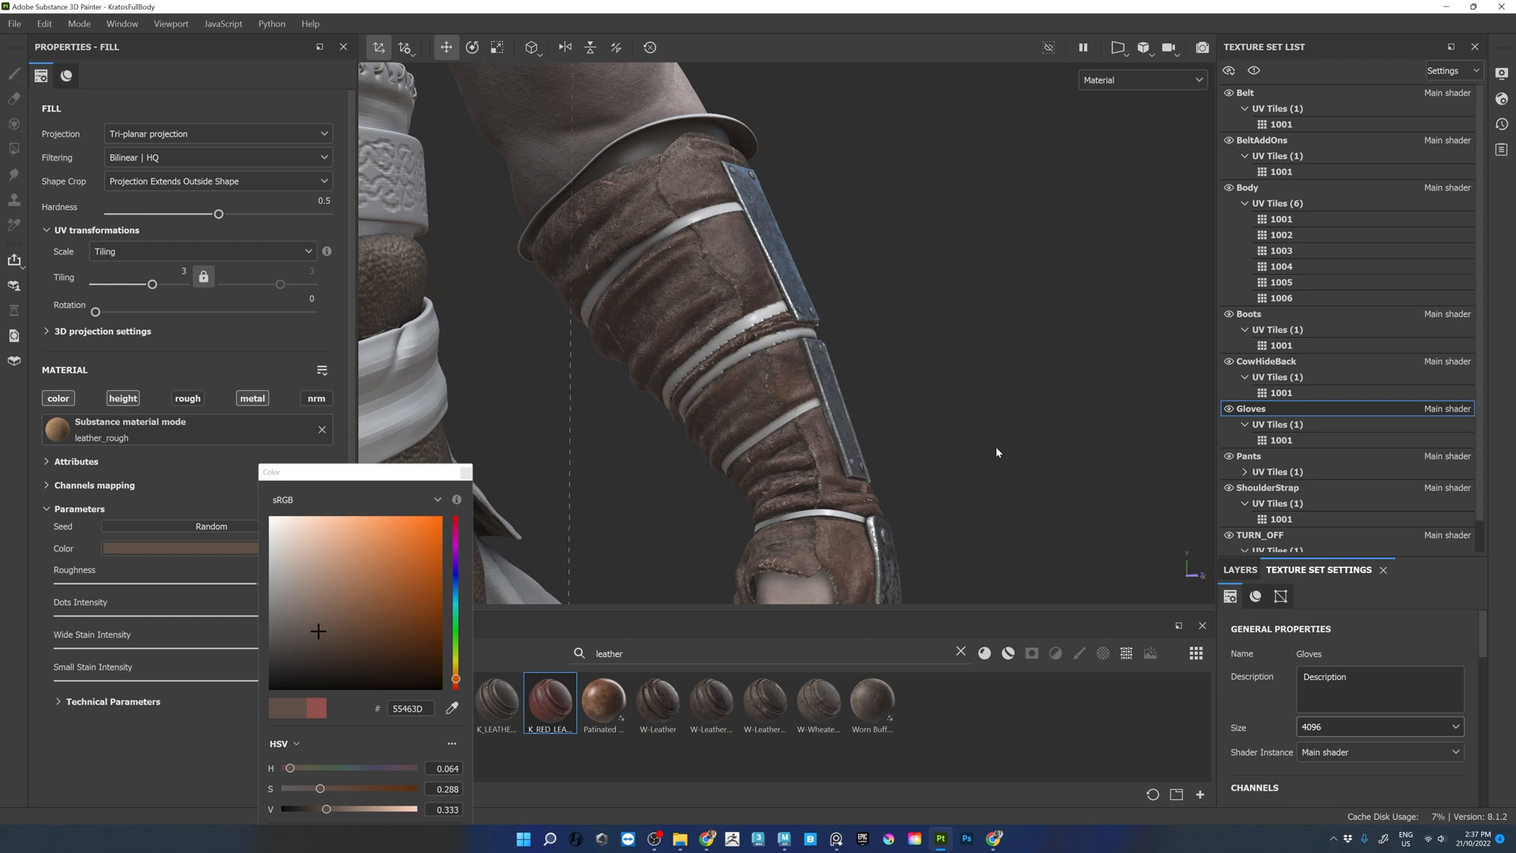
{"action": "left_click", "coordinate": [466, 473]}
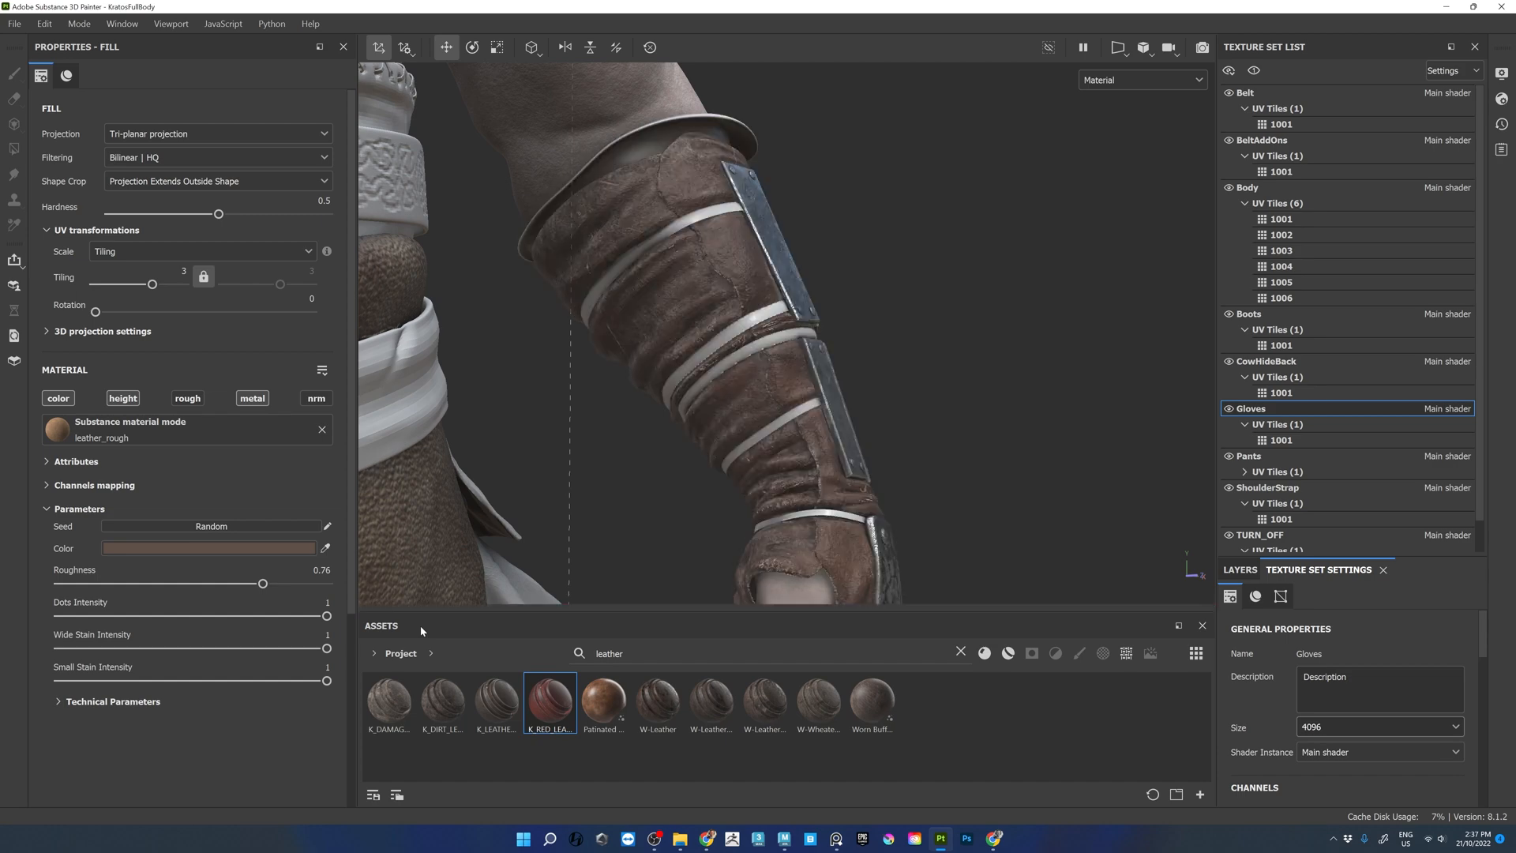
{"action": "left_click_drag", "start_coordinate": [789, 332], "coordinate": [1198, 419], "text": "alt"}
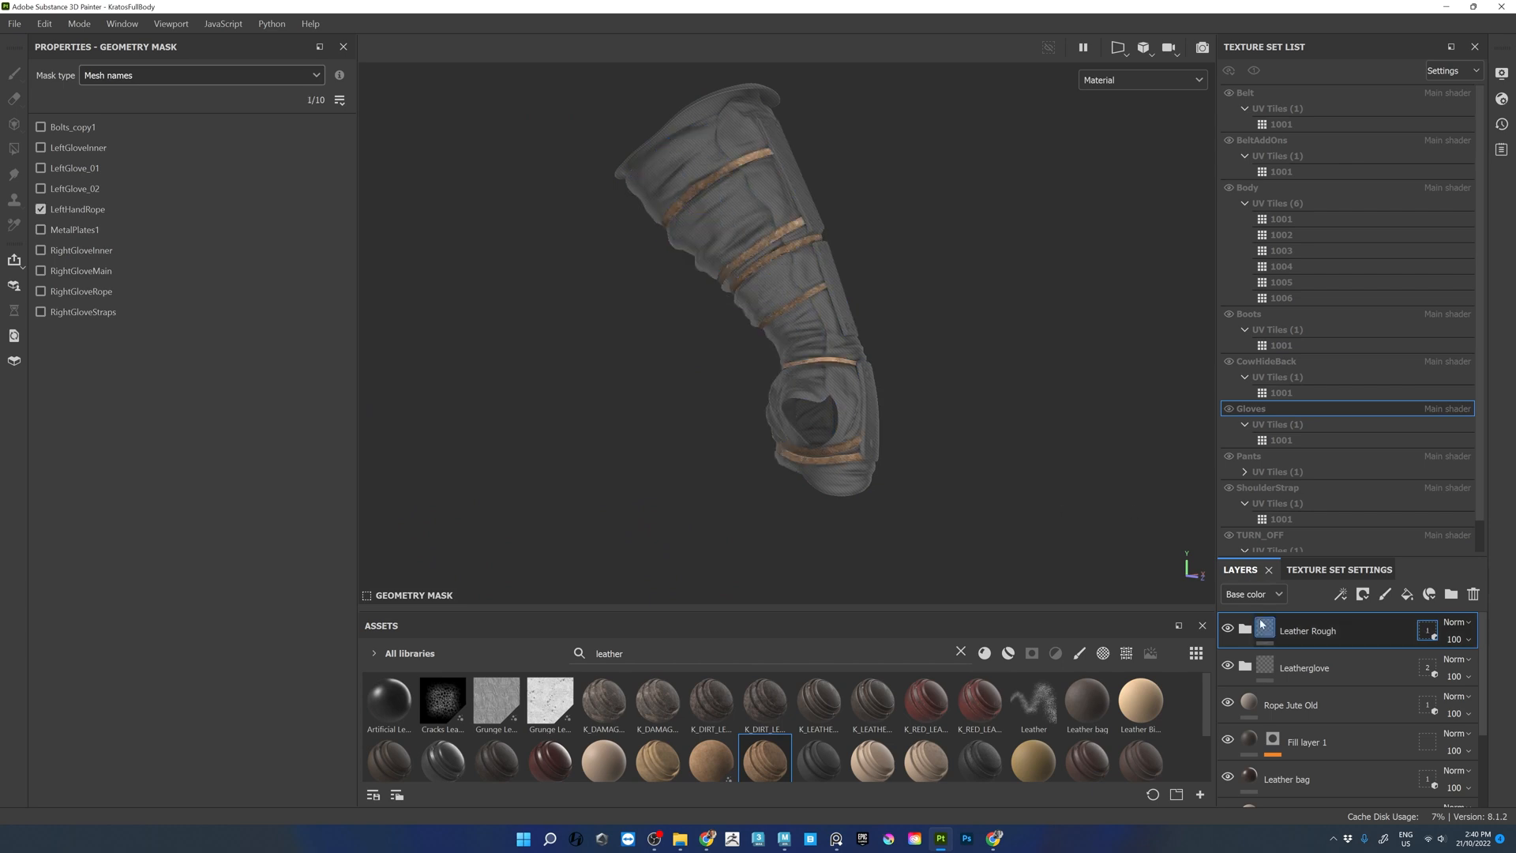
- Leave the Leather Rough folder's geometry mask, check the glove straps, and expand the folder to select a layer inside it
{"action": "left_click", "coordinate": [1261, 624]}
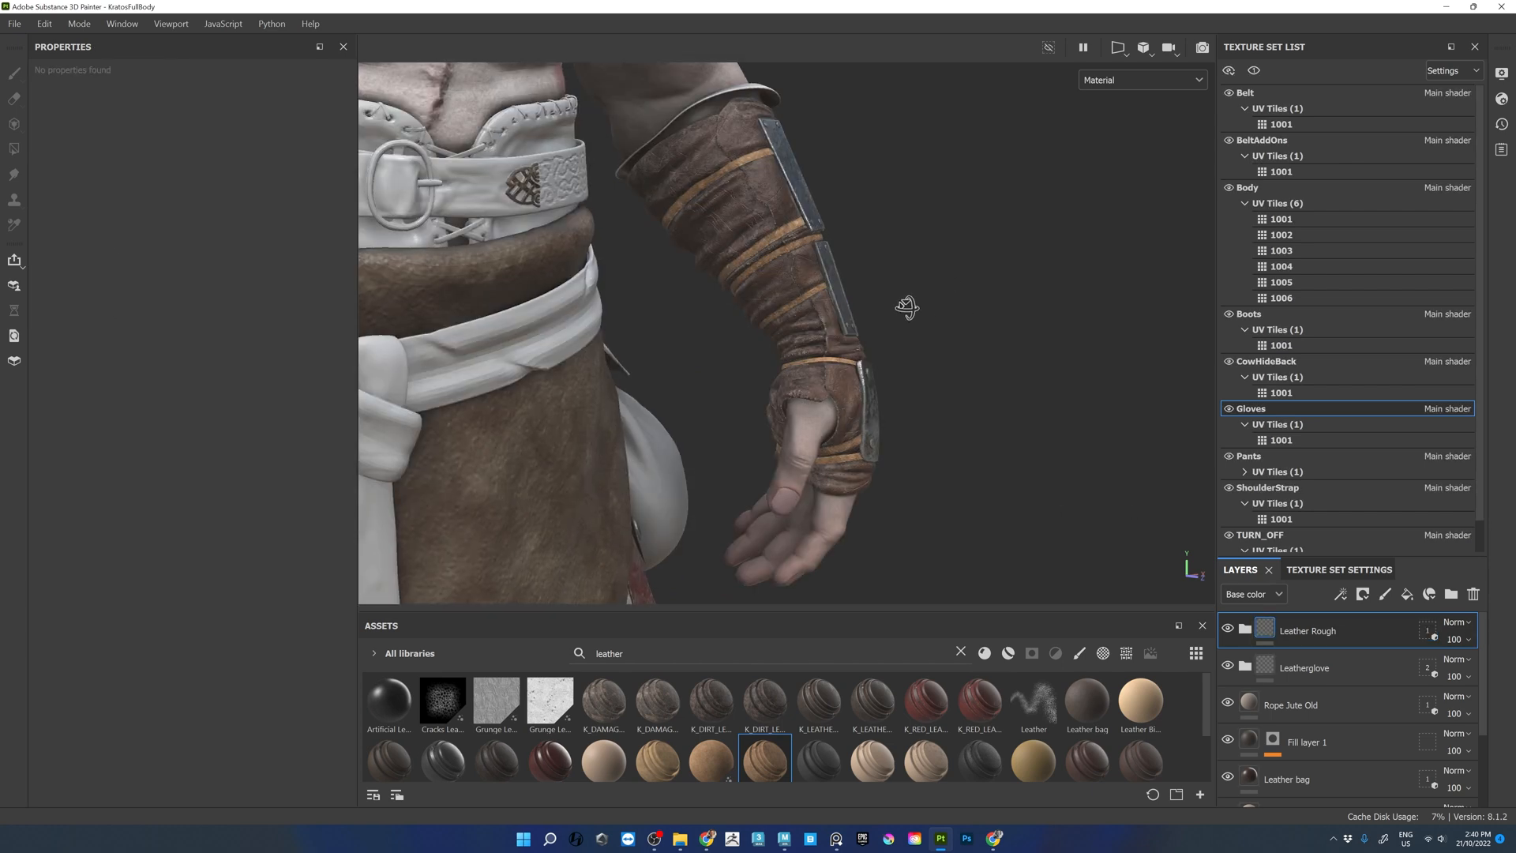
{"action": "left_click_drag", "start_coordinate": [906, 308], "coordinate": [841, 316], "text": "alt"}
{"action": "left_click", "coordinate": [1245, 629]}
{"action": "scroll", "coordinate": [1268, 730], "scroll_direction": "down", "scroll_amount": 1}
{"action": "left_click", "coordinate": [1271, 738]}
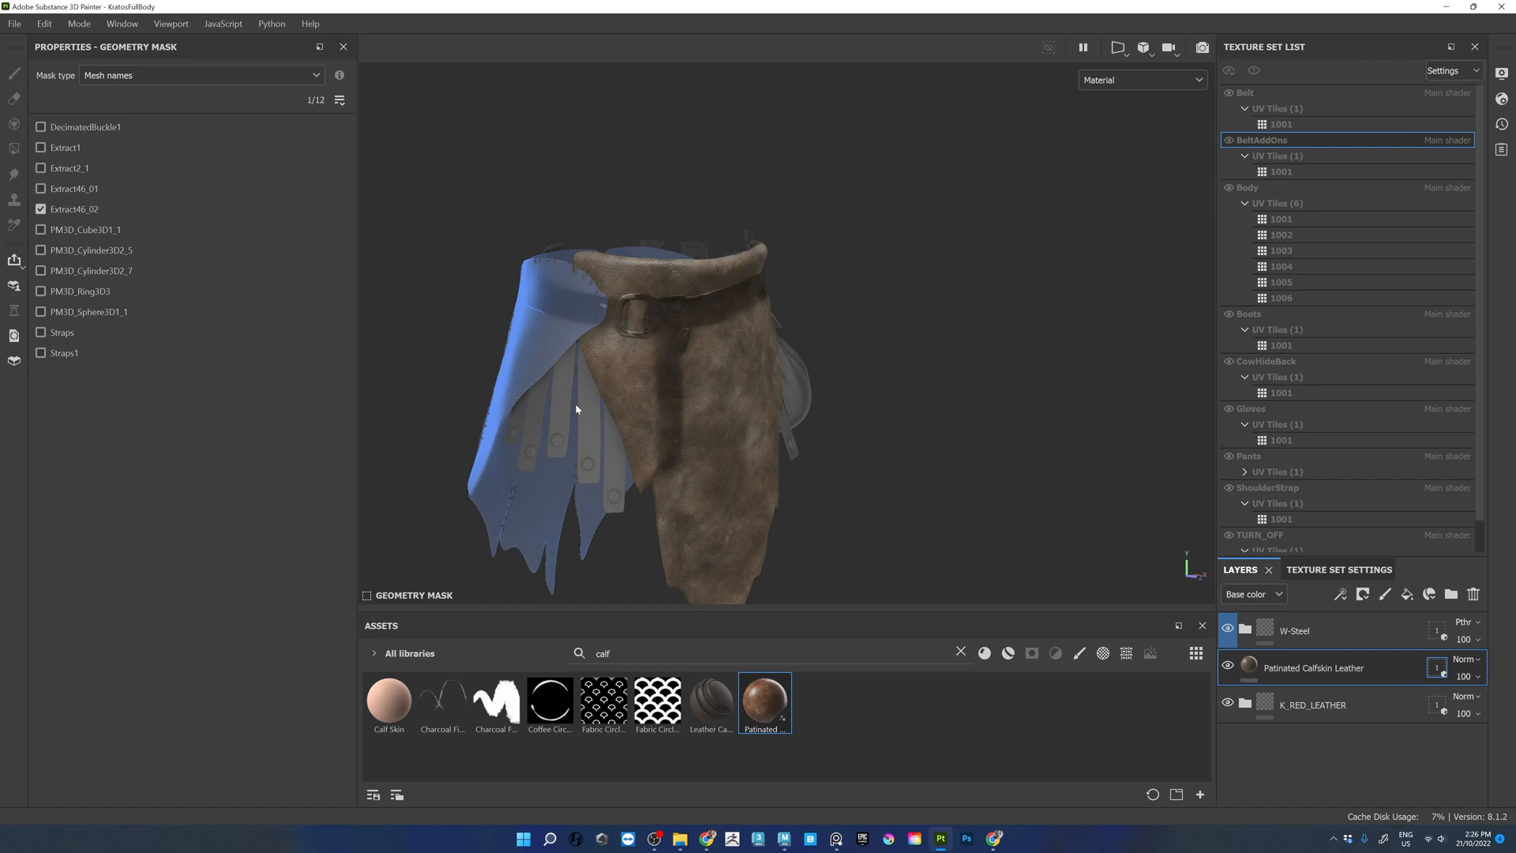
- Include the side waist cloth in the Patinated Calfskin Leather layer's geometry mask and check the leather from the side and front
{"action": "right_click_drag", "start_coordinate": [575, 403], "coordinate": [940, 410], "text": "alt"}
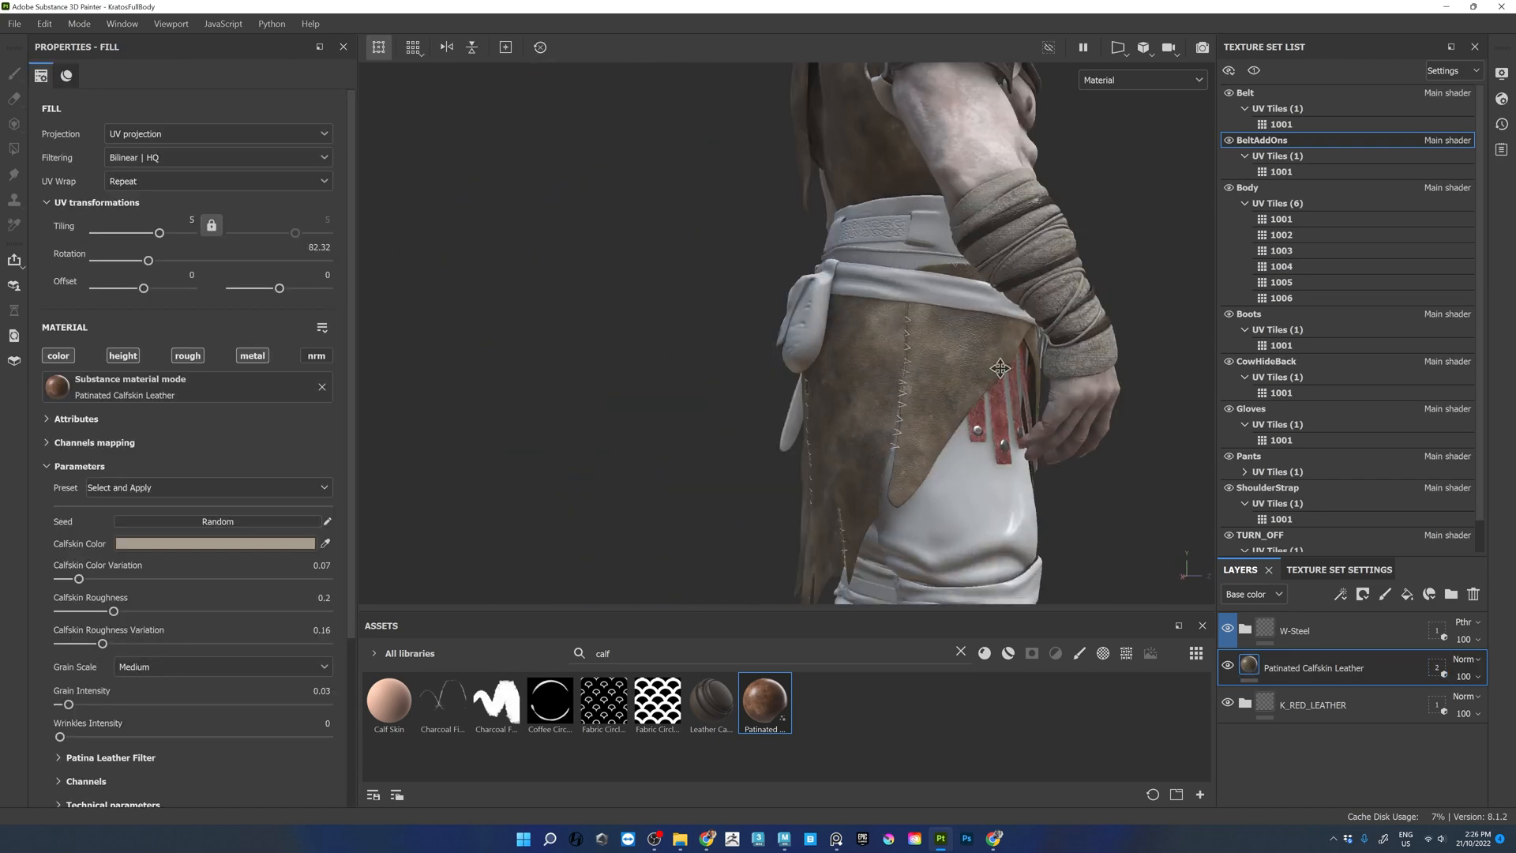
{"action": "right_click_drag", "start_coordinate": [929, 284], "coordinate": [908, 197], "text": "alt"}
{"action": "left_click_drag", "start_coordinate": [908, 197], "coordinate": [766, 316], "text": "alt"}
{"action": "right_click_drag", "start_coordinate": [766, 316], "coordinate": [814, 441], "text": "alt"}
{"action": "middle_click_drag", "start_coordinate": [815, 442], "coordinate": [849, 332], "text": "alt"}
{"action": "left_click_drag", "start_coordinate": [849, 332], "coordinate": [828, 385], "text": "alt"}
- Add a color-only fill layer above Patinated Calfskin Leather and use an ambient occlusion map as its base color
{"action": "left_click", "coordinate": [1407, 594]}
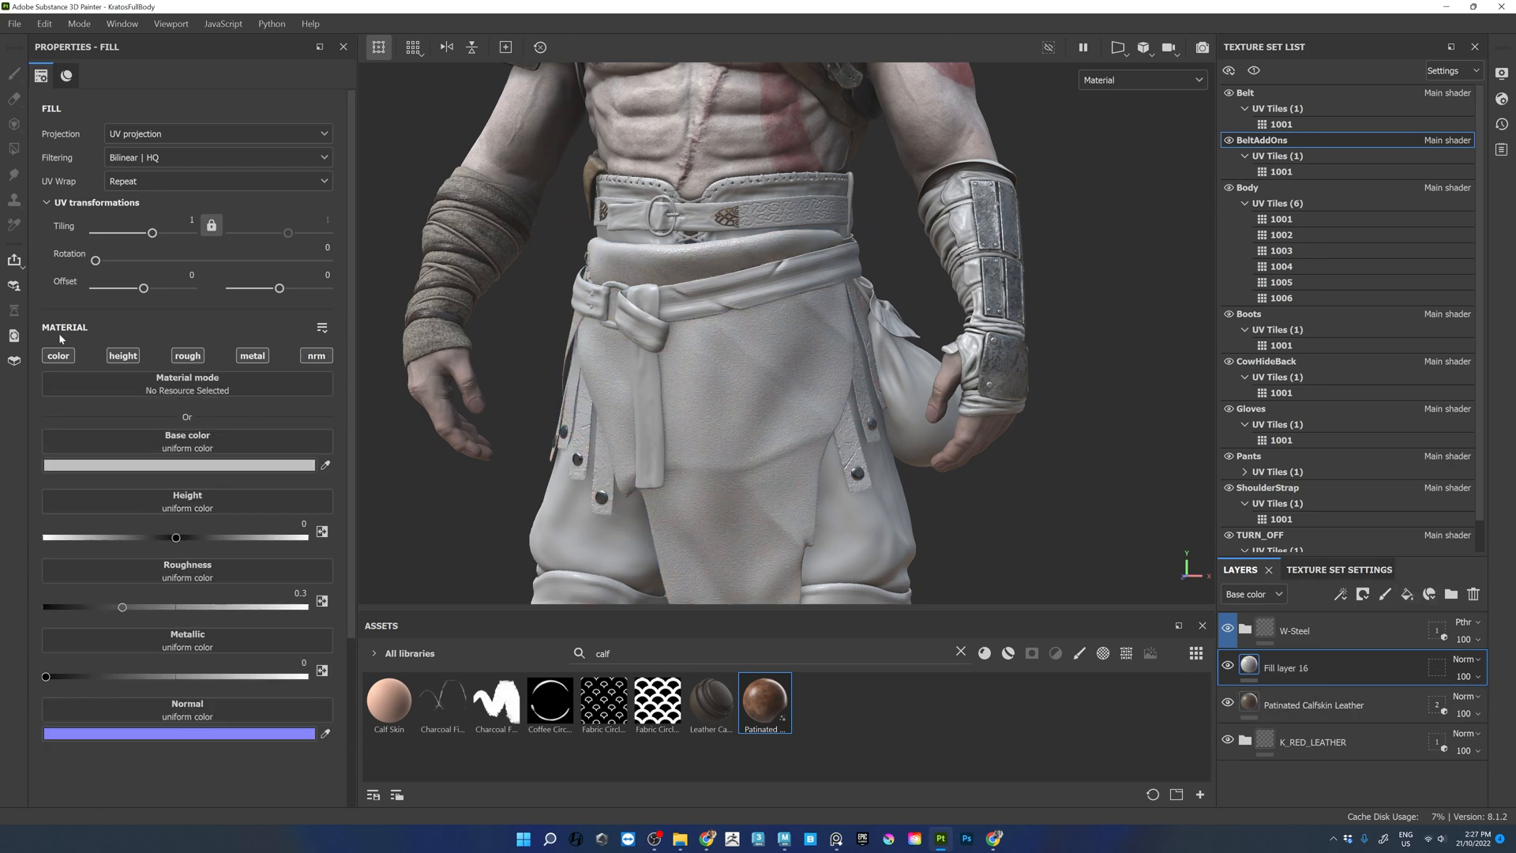
{"action": "left_click", "coordinate": [253, 356]}
{"action": "left_click", "coordinate": [316, 356]}
{"action": "left_click_drag", "start_coordinate": [619, 654], "coordinate": [505, 642]}
{"action": "type", "text": "ambin"}
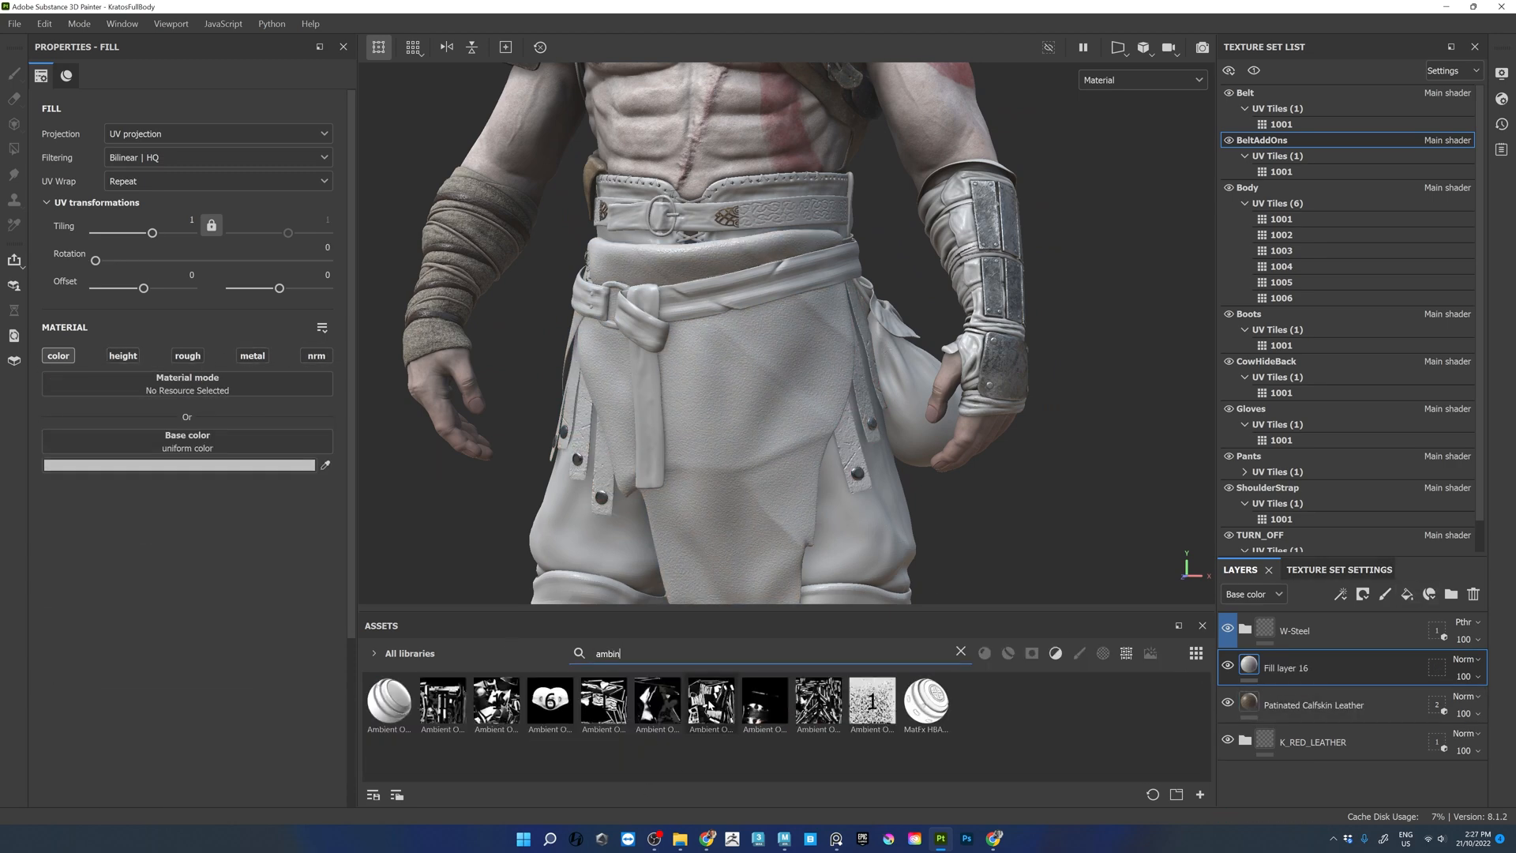
{"action": "mouse_move", "coordinate": [652, 717]}
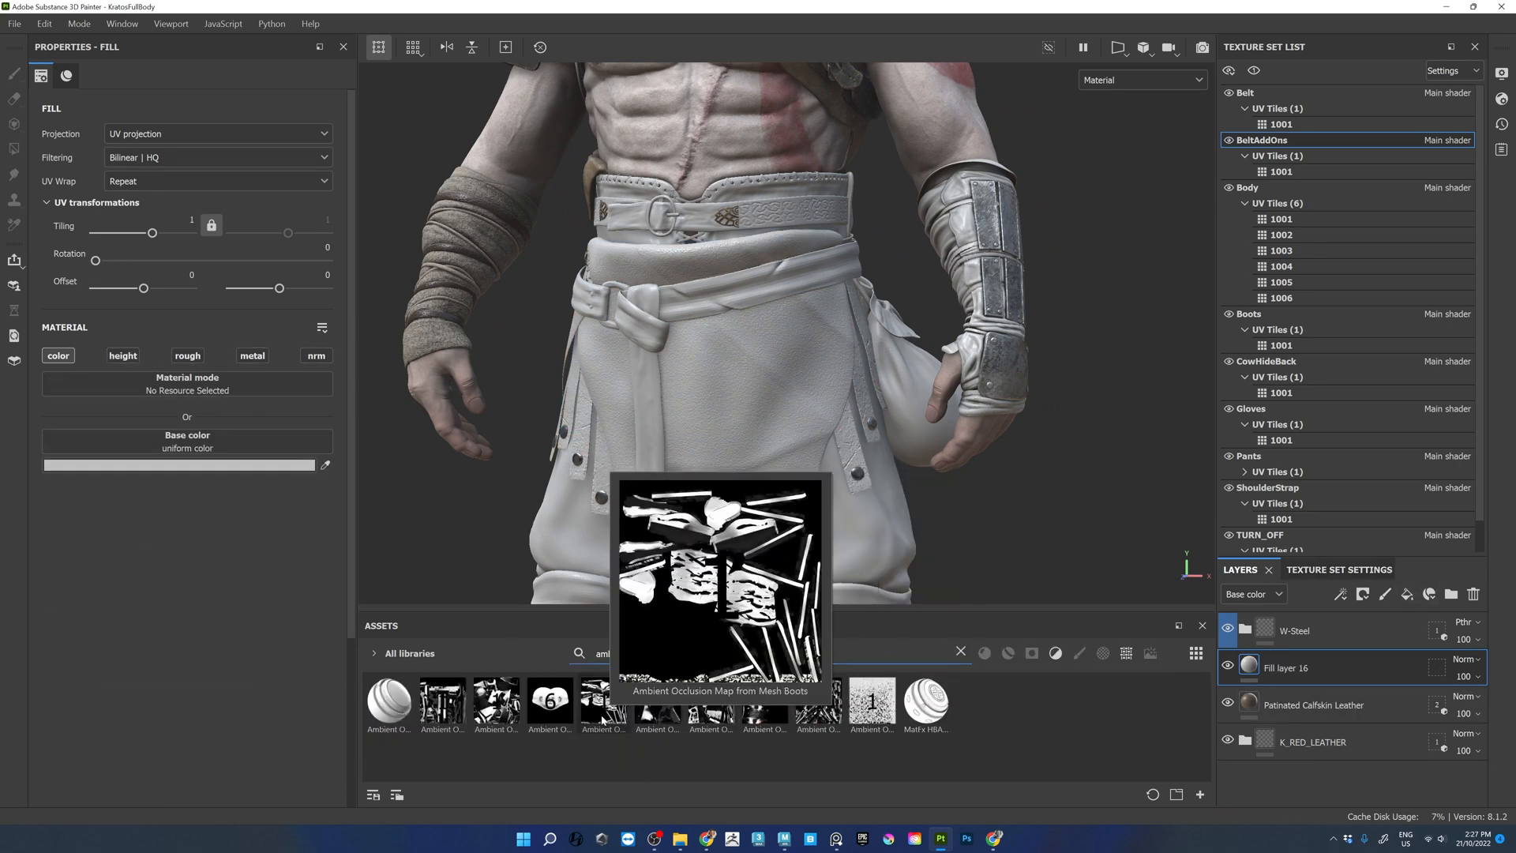
{"action": "left_click_drag", "start_coordinate": [496, 701], "coordinate": [188, 442]}
- Set the blending mode of Fill layer 16 to Multiply
{"action": "left_click", "coordinate": [1465, 659]}
{"action": "left_click", "coordinate": [1439, 203]}
{"action": "left_click_drag", "start_coordinate": [987, 371], "coordinate": [755, 378], "text": "alt"}
{"action": "right_click_drag", "start_coordinate": [756, 377], "coordinate": [756, 410], "text": "alt"}
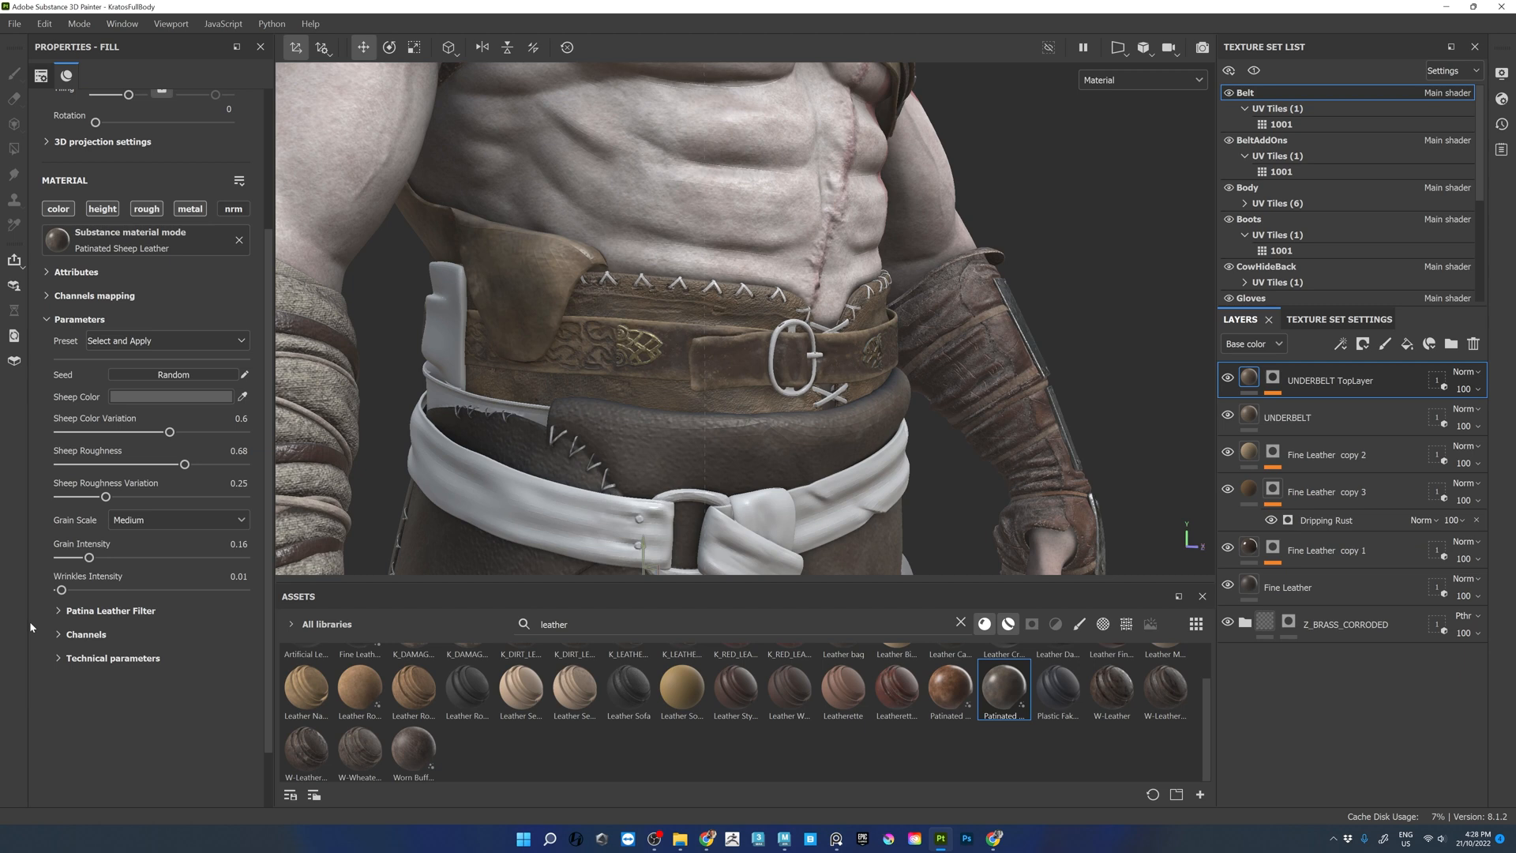
- Set Patina Color 02 of the UNDERBELT TopLayer's sheep leather to the dark olive 3A3A29
{"action": "left_click", "coordinate": [177, 686]}
{"action": "left_click", "coordinate": [455, 662]}
{"action": "left_click", "coordinate": [320, 649]}
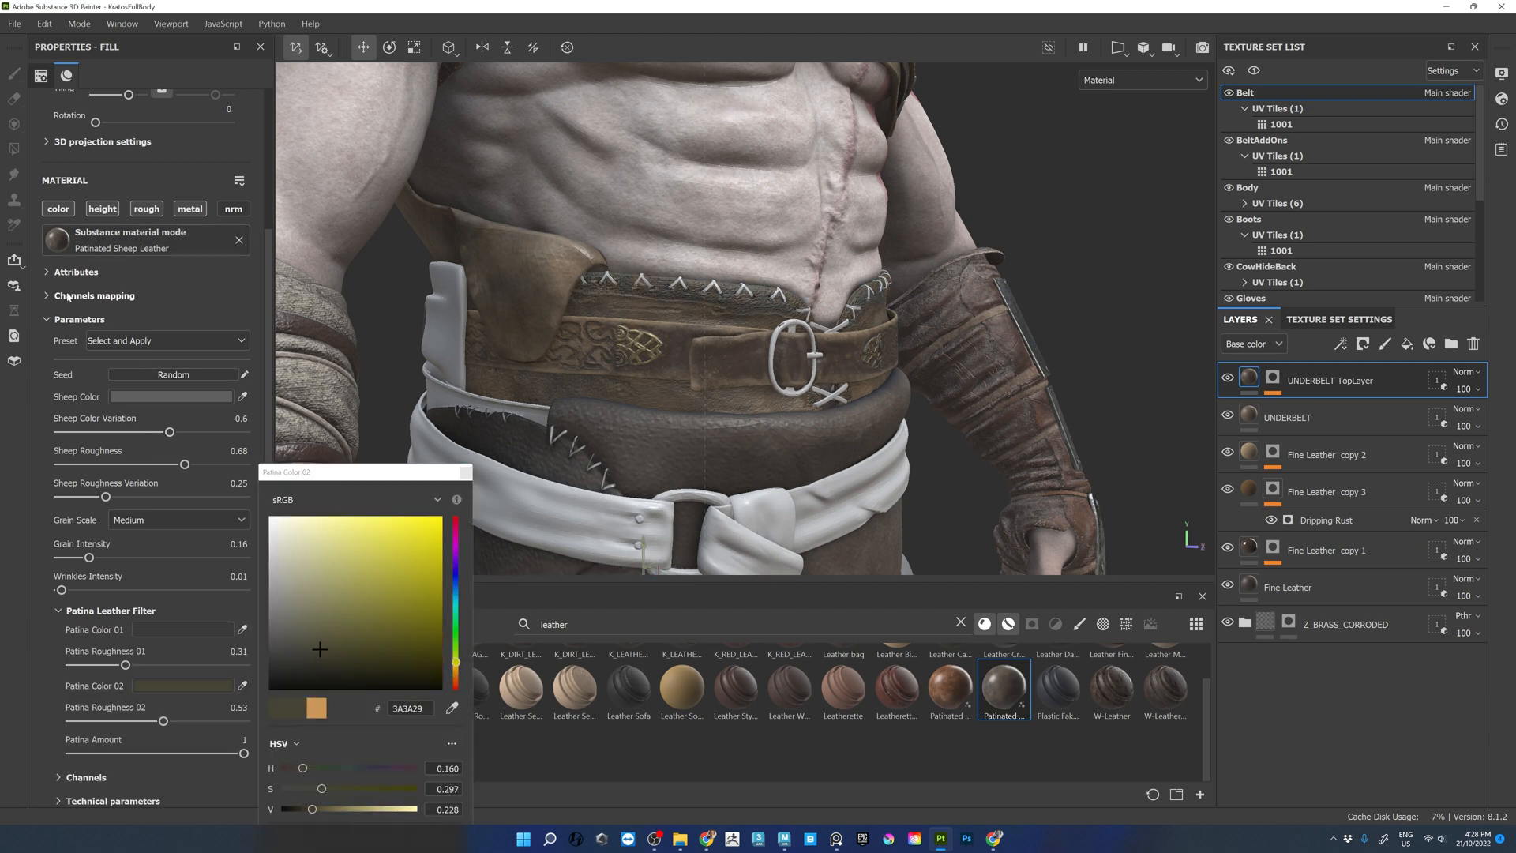
{"action": "scroll", "coordinate": [191, 305], "scroll_direction": "up", "scroll_amount": 3}
{"action": "left_click", "coordinate": [466, 472]}
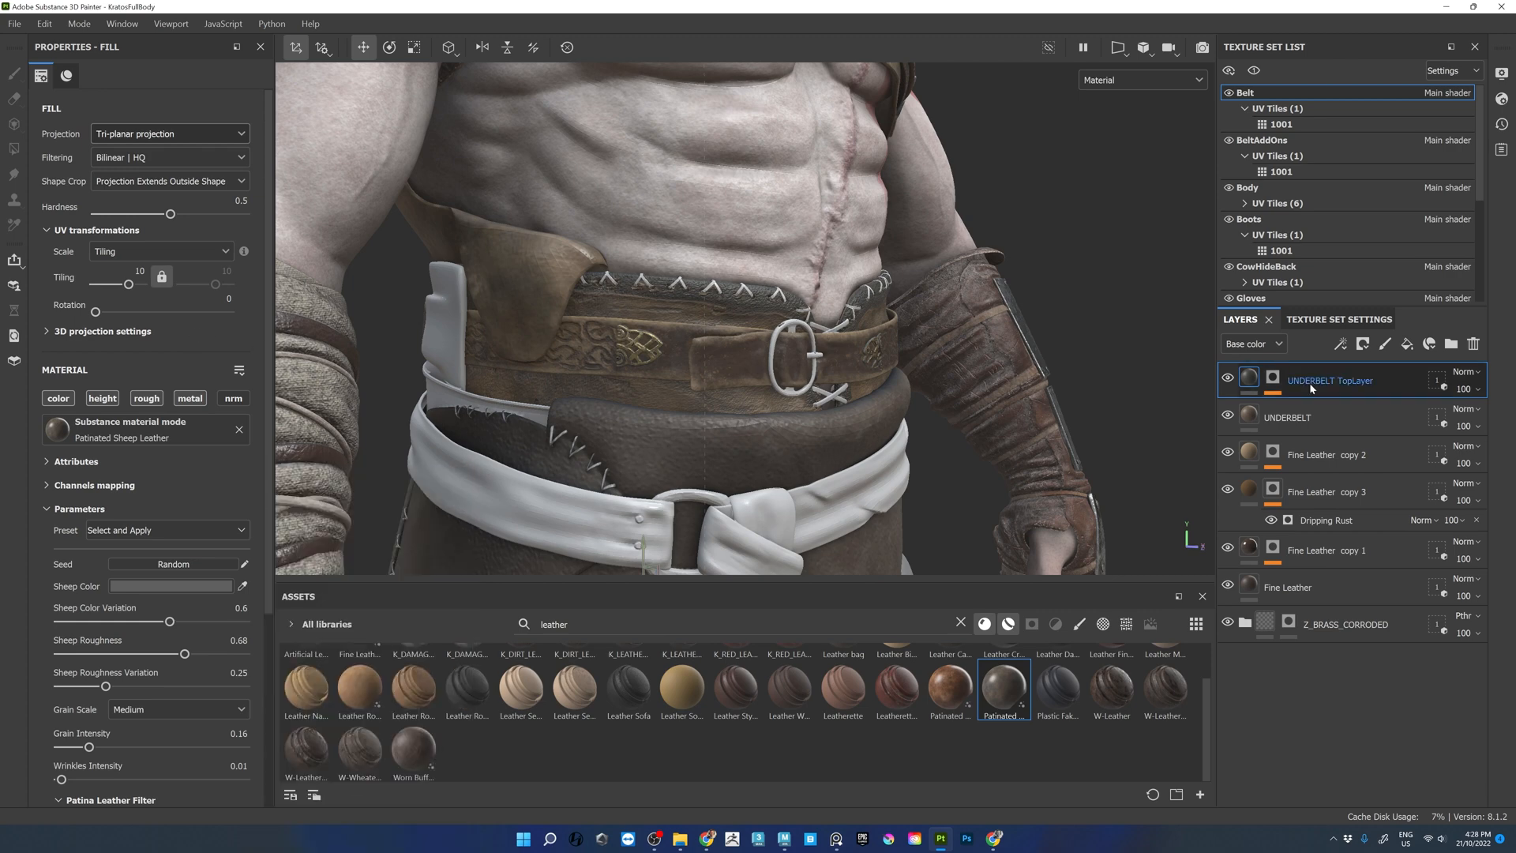
- Select the effect on the UNDERBELT TopLayer's mask and adjust one of its parameters
{"action": "left_click", "coordinate": [1273, 379]}
{"action": "left_click", "coordinate": [1306, 409]}
{"action": "left_click", "coordinate": [180, 351]}
{"action": "left_click_drag", "start_coordinate": [698, 290], "coordinate": [782, 299], "text": "alt"}
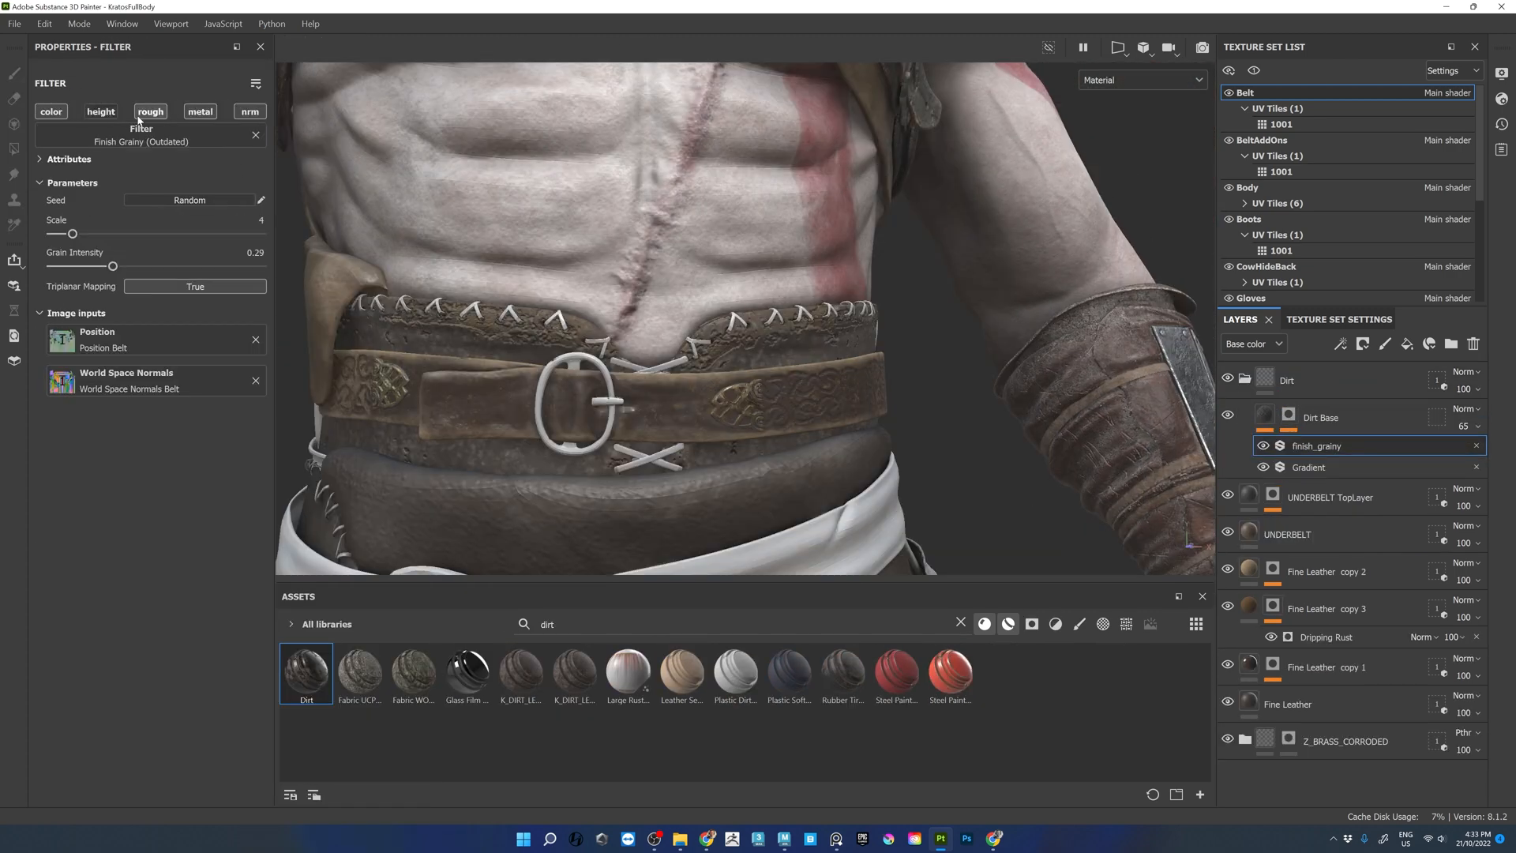
- Set the Dirt Base layer's blending mode to Multiply
{"action": "left_click", "coordinate": [1319, 419]}
{"action": "left_click", "coordinate": [1315, 463]}
{"action": "left_click", "coordinate": [1319, 418]}
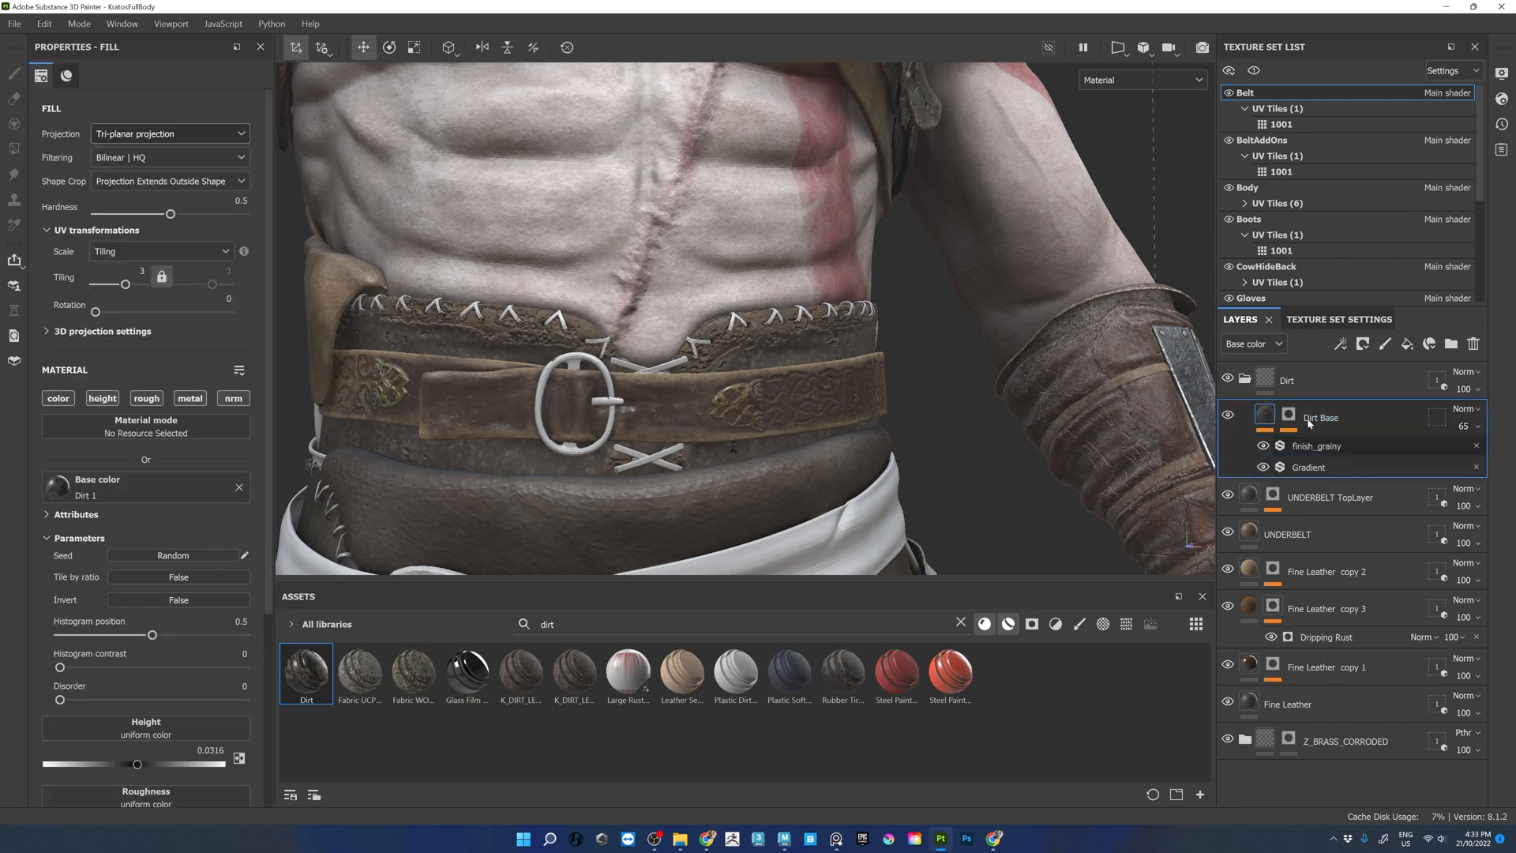
{"action": "left_click", "coordinate": [1316, 446]}
{"action": "left_click", "coordinate": [1355, 421]}
{"action": "left_click", "coordinate": [1467, 409]}
{"action": "left_click", "coordinate": [1428, 90]}
{"action": "left_click", "coordinate": [1477, 407]}
{"action": "left_click", "coordinate": [1335, 416]}
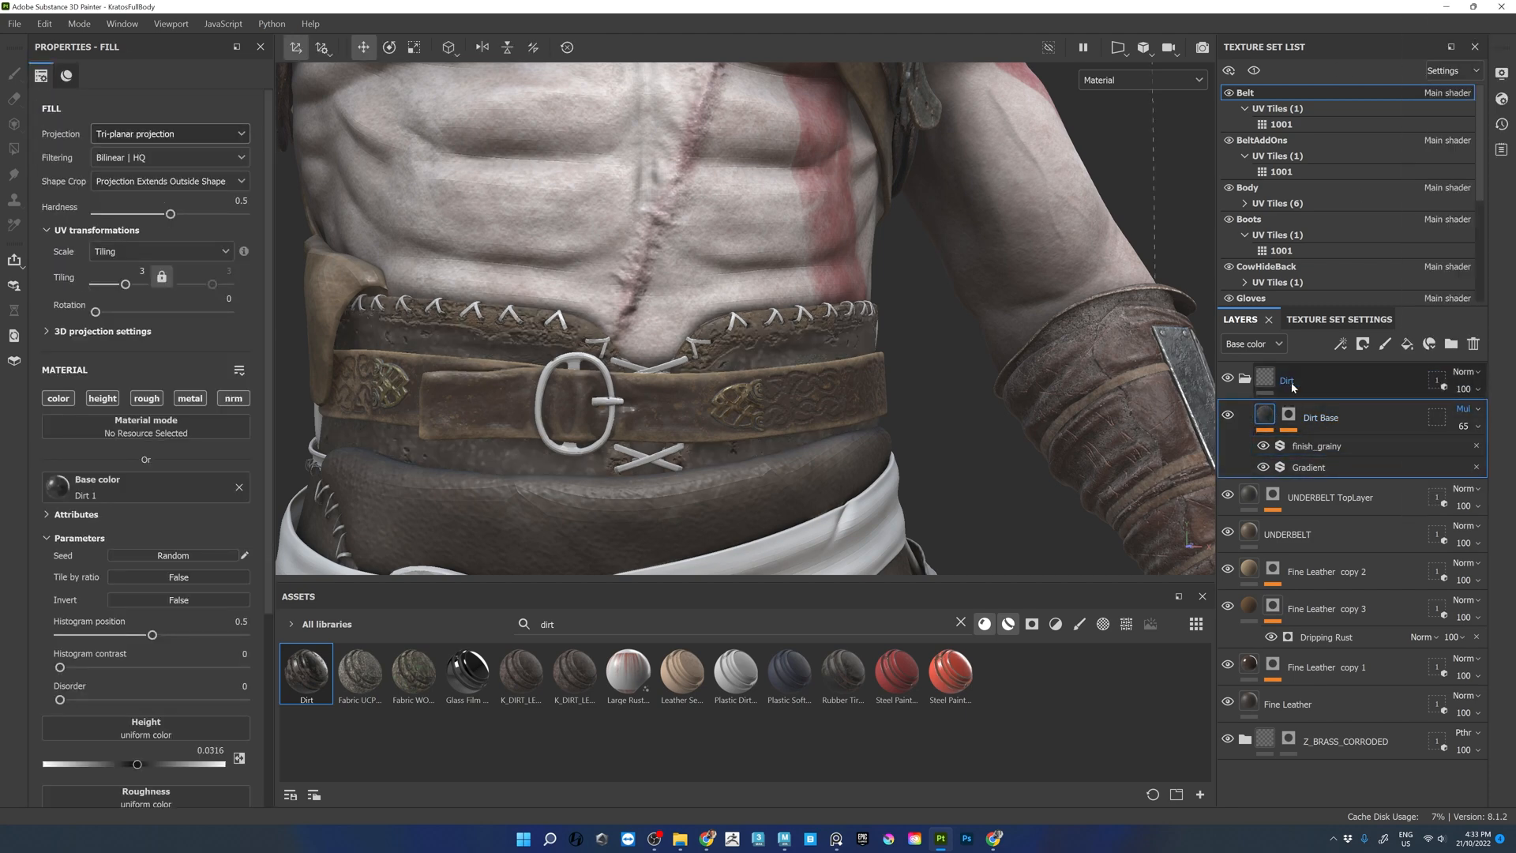
{"action": "double_click", "coordinate": [1314, 417]}
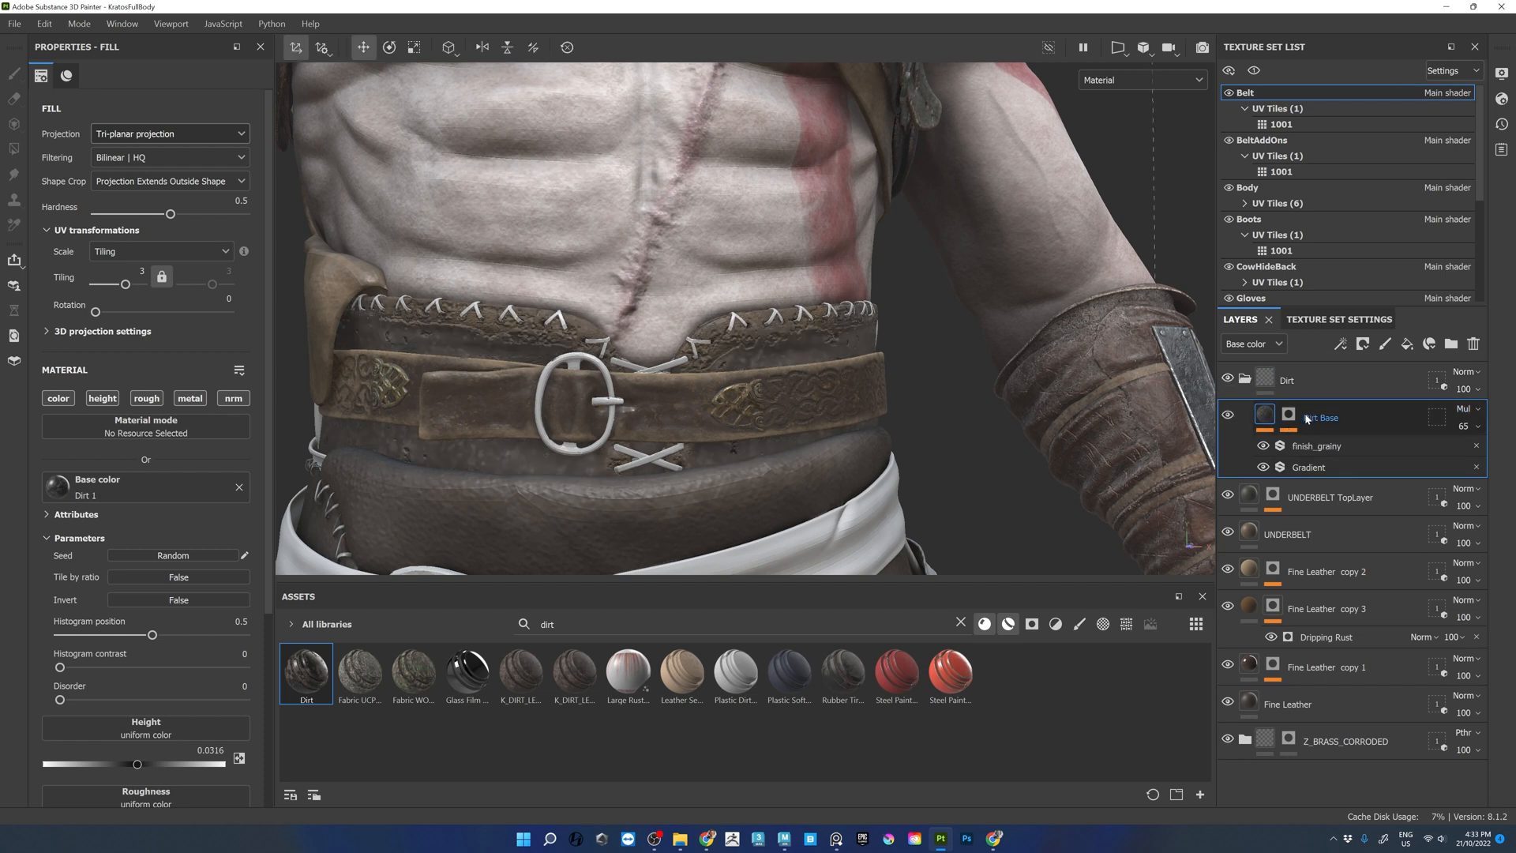
{"action": "key", "text": "Return"}
- Set the Dirt Base layer's tiling to 11.53, histogram position to 0.51, height to -0.1861 and opacity to 100
{"action": "left_click_drag", "start_coordinate": [125, 284], "coordinate": [128, 286]}
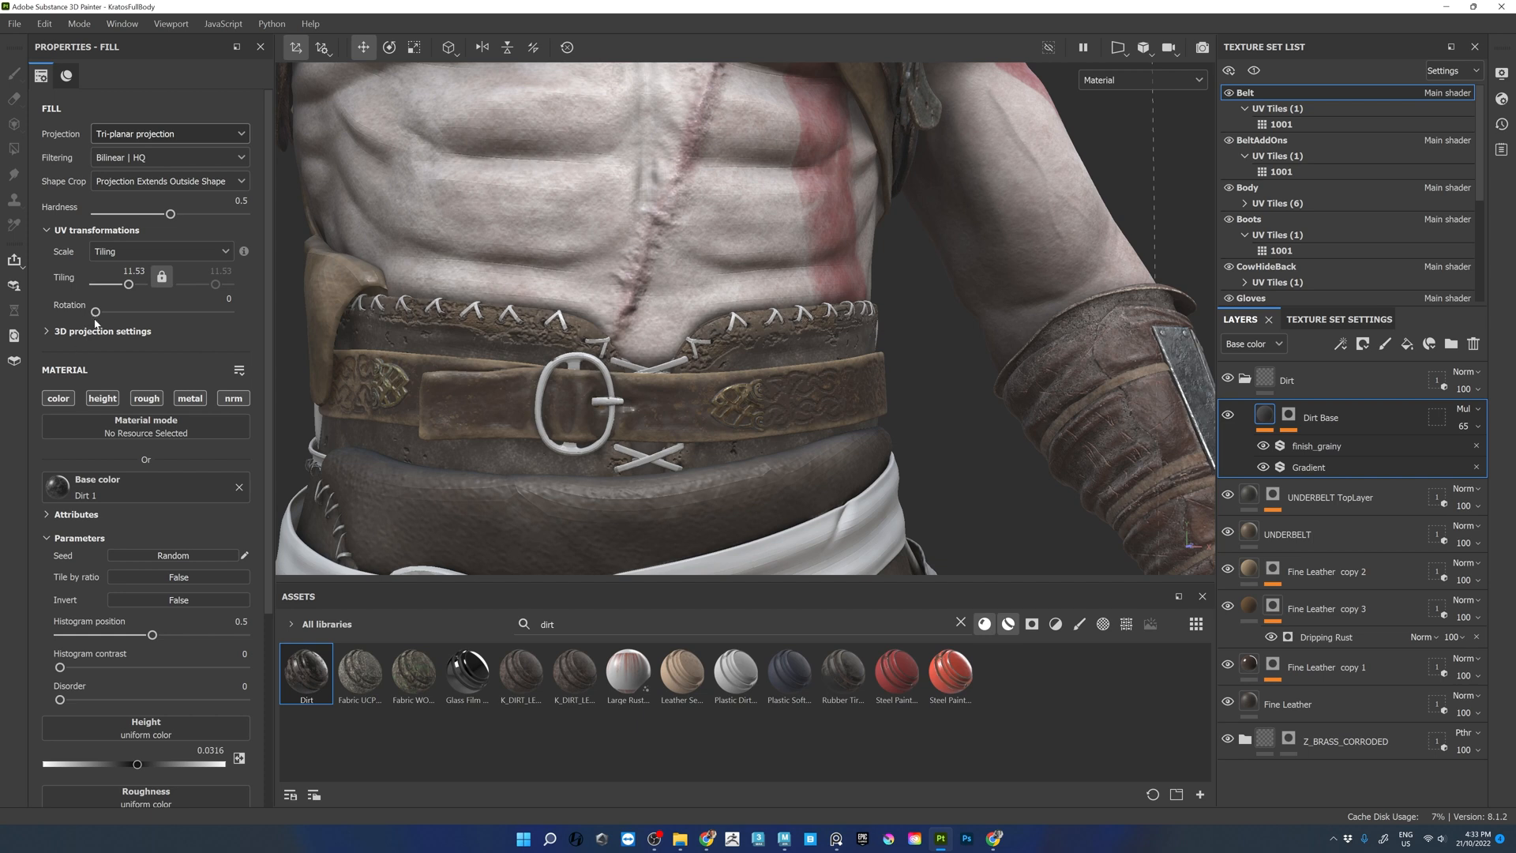
{"action": "left_click_drag", "start_coordinate": [152, 635], "coordinate": [123, 637]}
{"action": "scroll", "coordinate": [181, 623], "scroll_direction": "down", "scroll_amount": 5}
{"action": "left_click_drag", "start_coordinate": [135, 552], "coordinate": [105, 553]}
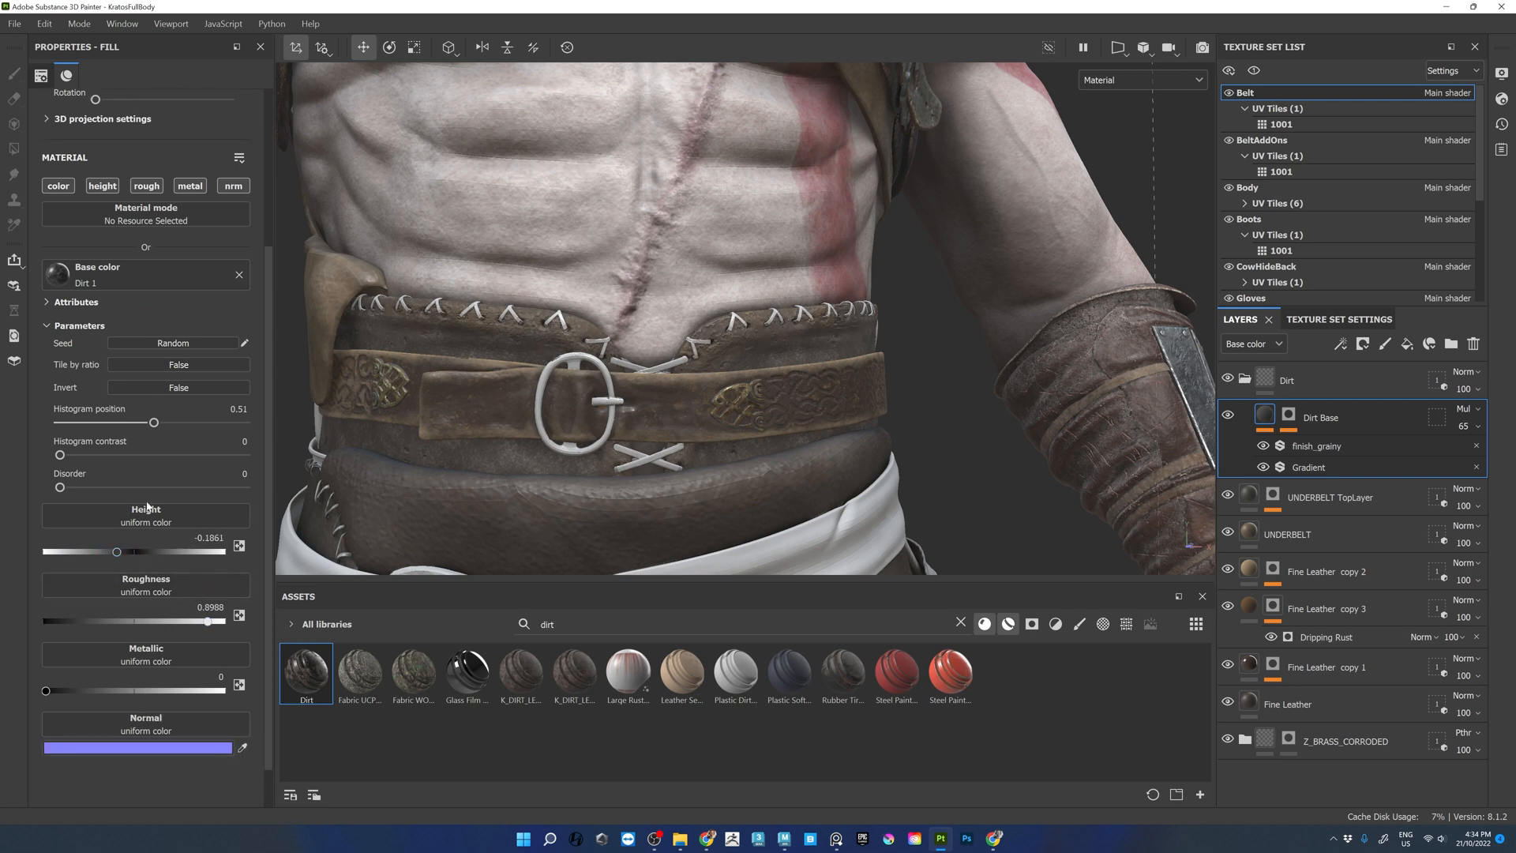
{"action": "left_click", "coordinate": [1476, 427]}
{"action": "mouse_move", "coordinate": [1485, 455]}
{"action": "left_mouse_down"}
{"action": "mouse_move", "coordinate": [1377, 469]}
{"action": "mouse_move", "coordinate": [1513, 455]}
{"action": "mouse_move", "coordinate": [1269, 450]}
{"action": "mouse_move", "coordinate": [1512, 454]}
{"action": "left_mouse_up"}
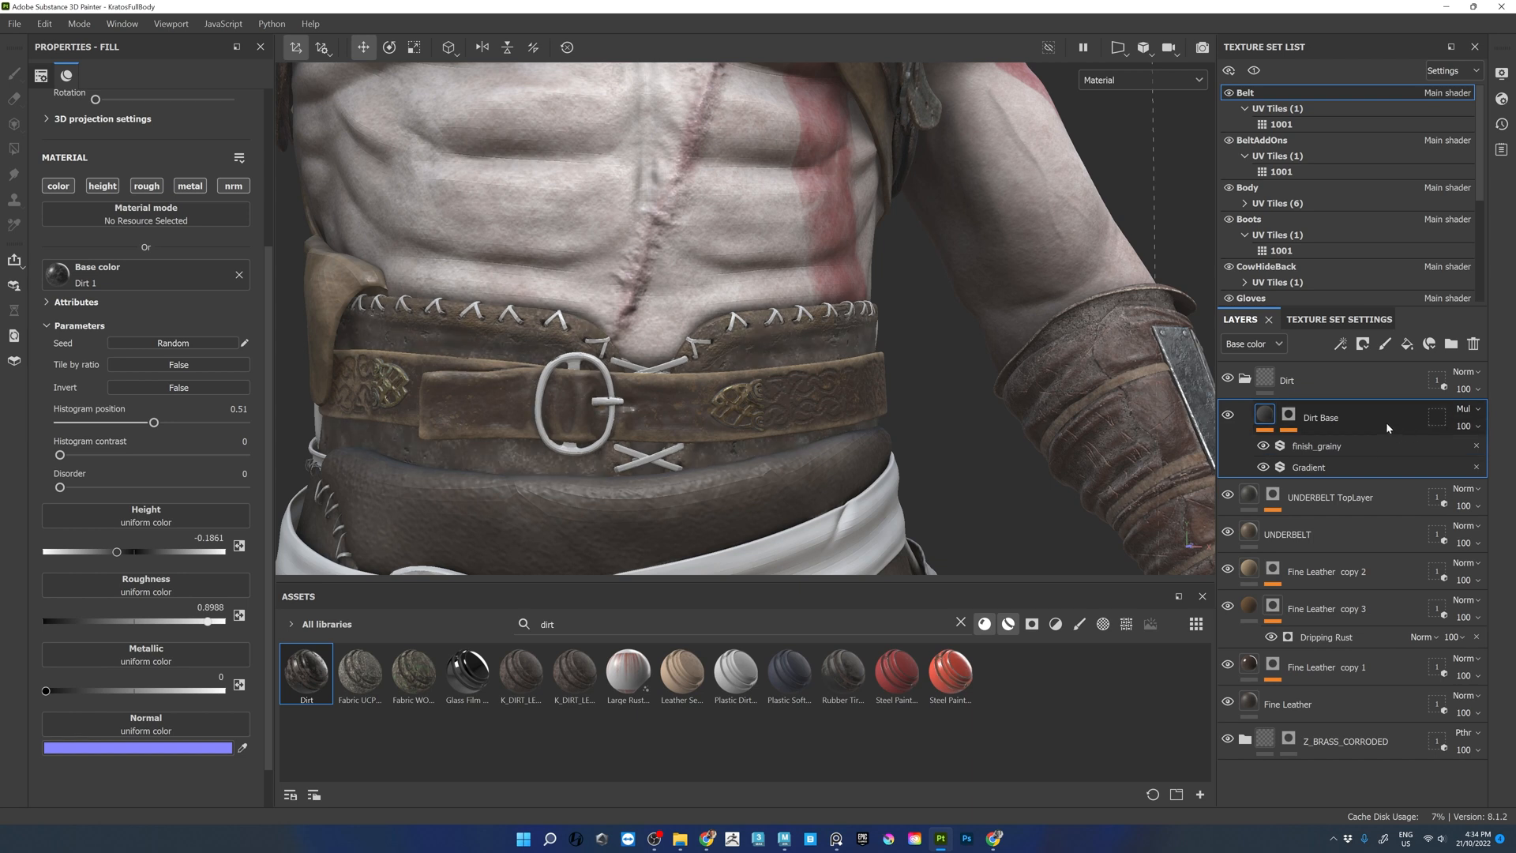
- Collapse the Dirt folder and try out different blending modes on it, such as Vivid light
{"action": "left_click", "coordinate": [1245, 378]}
{"action": "left_click", "coordinate": [1430, 393]}
{"action": "left_click", "coordinate": [1466, 372]}
{"action": "left_click", "coordinate": [1444, 8]}
{"action": "key", "text": "Down"}
{"action": "key", "text": "Down"}
{"action": "key", "text": "Down"}
{"action": "key", "text": "Down"}
{"action": "key", "text": "Down"}
{"action": "key", "text": "Down"}
{"action": "key", "text": "Down"}
{"action": "key", "text": "Down"}
{"action": "key", "text": "Down"}
{"action": "key", "text": "Down"}
{"action": "key", "text": "Down"}
{"action": "key", "text": "Down"}
{"action": "key", "text": "Down"}
{"action": "key", "text": "Down"}
{"action": "key", "text": "Down"}
{"action": "key", "text": "Down"}
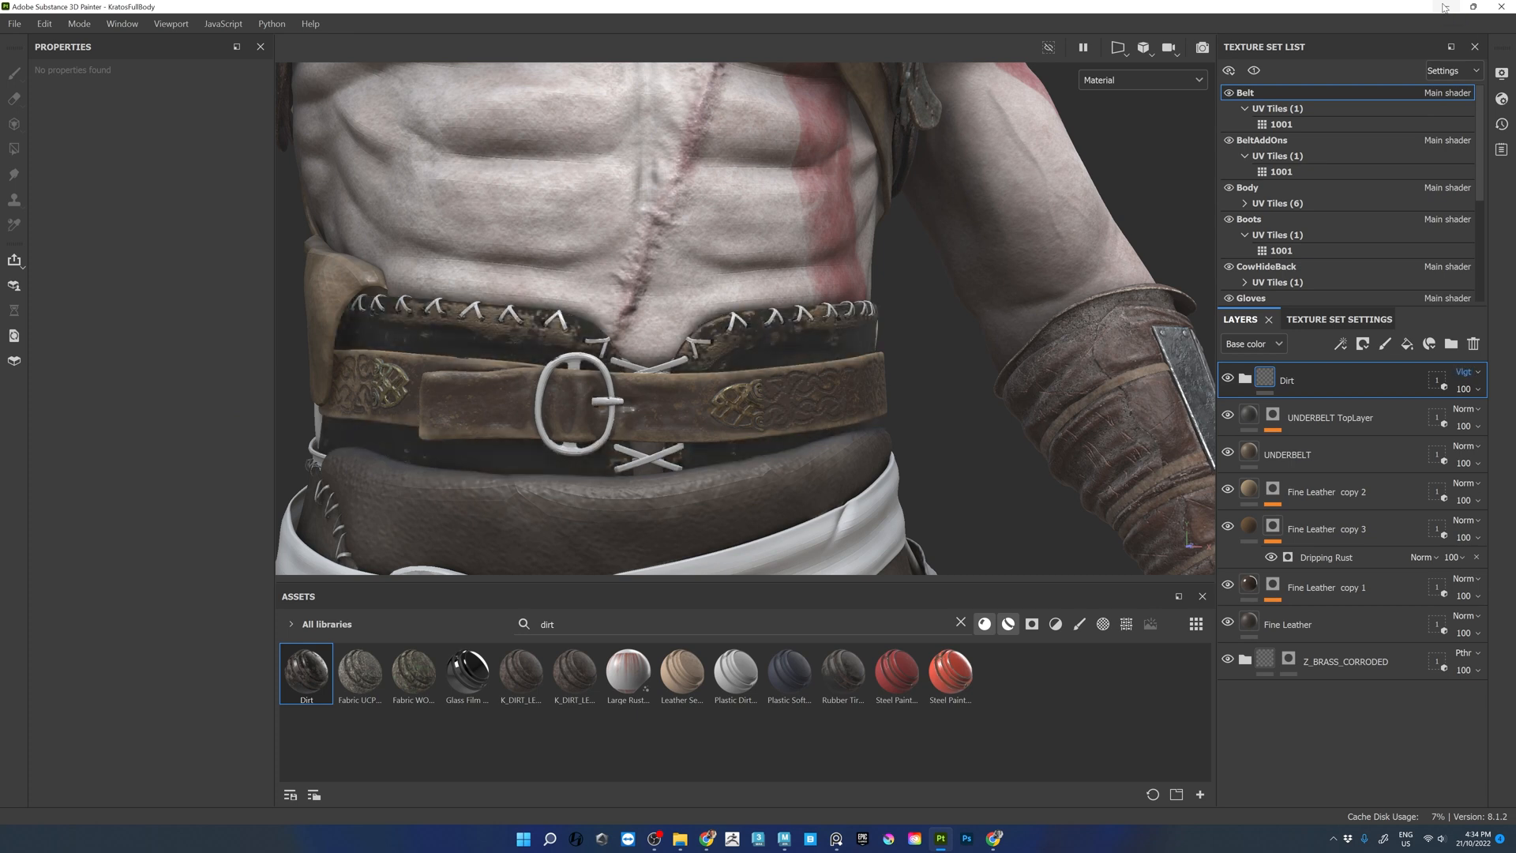
{"action": "key", "text": "Down"}
{"action": "key", "text": "Down"}
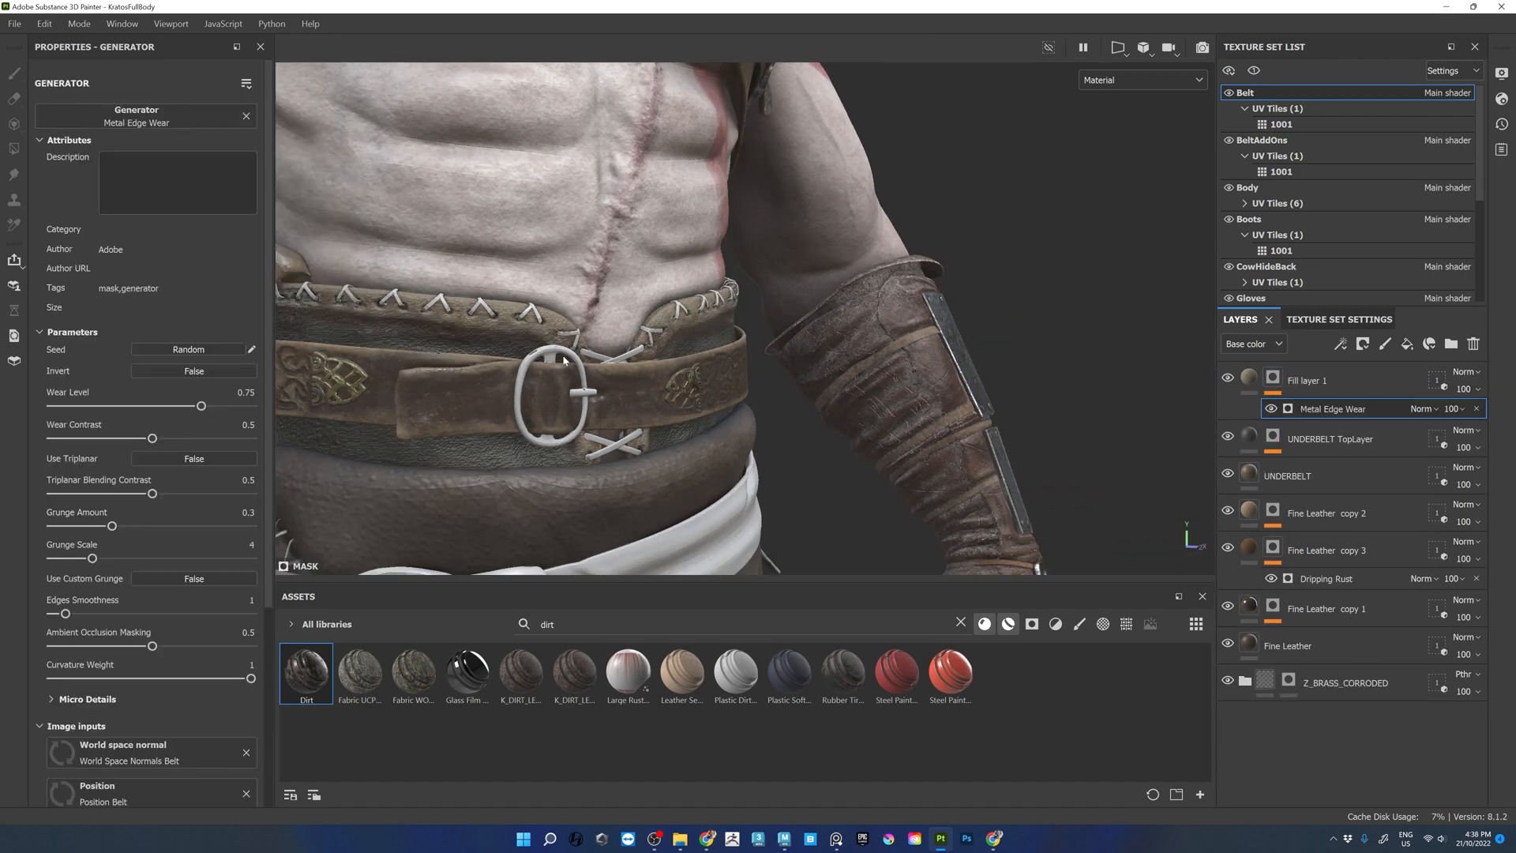
- Set Fill layer 1's Metal Edge Wear generator to grunge amount 0.59, grunge scale 6, edges smoothness 8.8 and ambient occlusion masking 0.31
{"action": "left_click_drag", "start_coordinate": [565, 361], "coordinate": [594, 363], "text": "alt"}
{"action": "scroll", "coordinate": [594, 363], "scroll_direction": "down", "scroll_amount": 2}
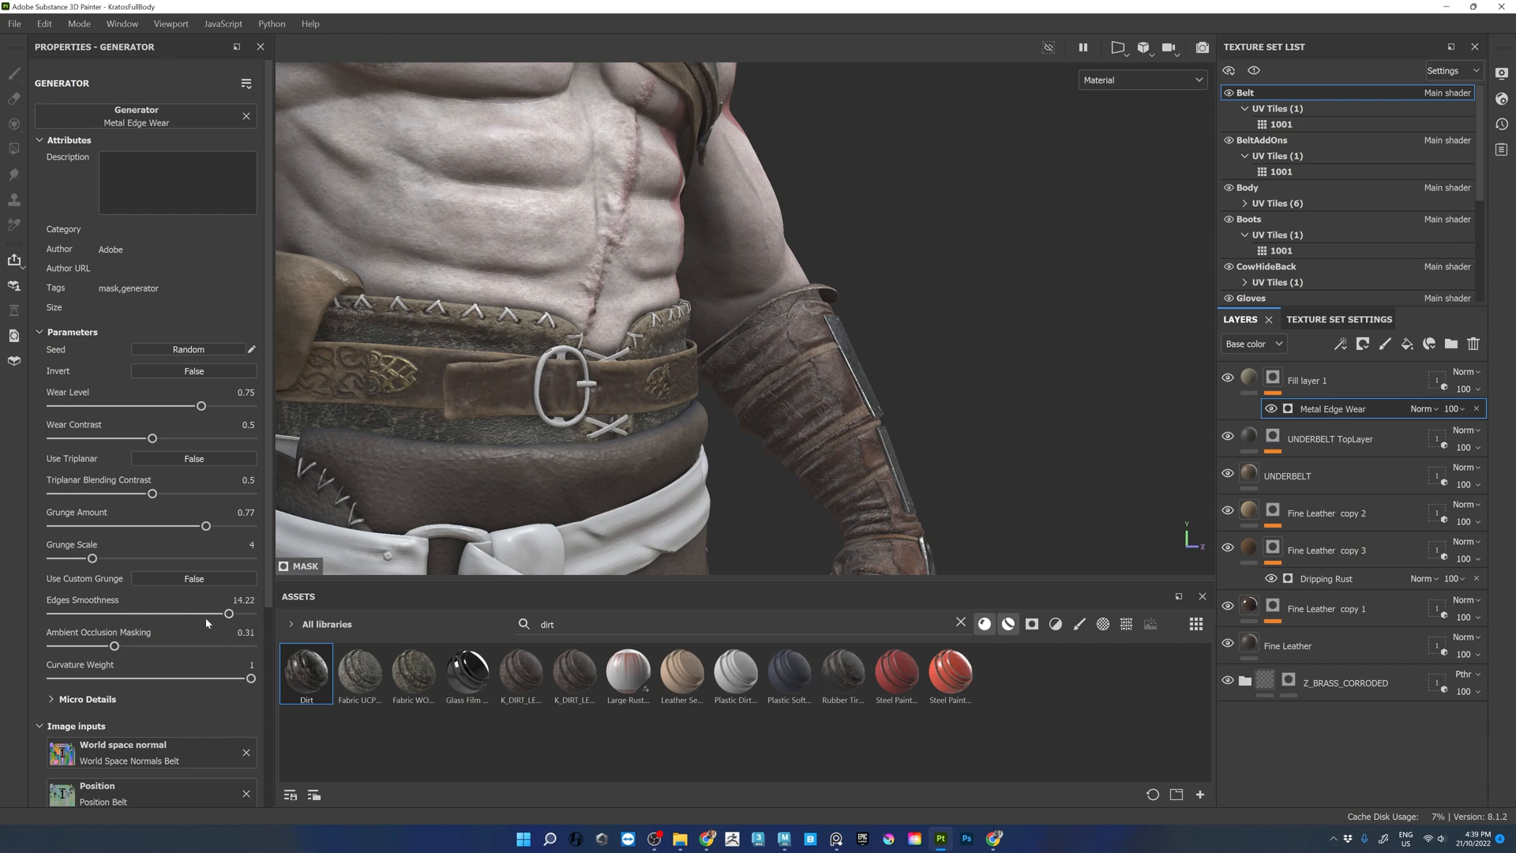
{"action": "left_click_drag", "start_coordinate": [300, 625], "coordinate": [161, 620]}
{"action": "left_click_drag", "start_coordinate": [679, 395], "coordinate": [836, 379], "text": "alt"}
{"action": "scroll", "coordinate": [836, 379], "scroll_direction": "down", "scroll_amount": 3}
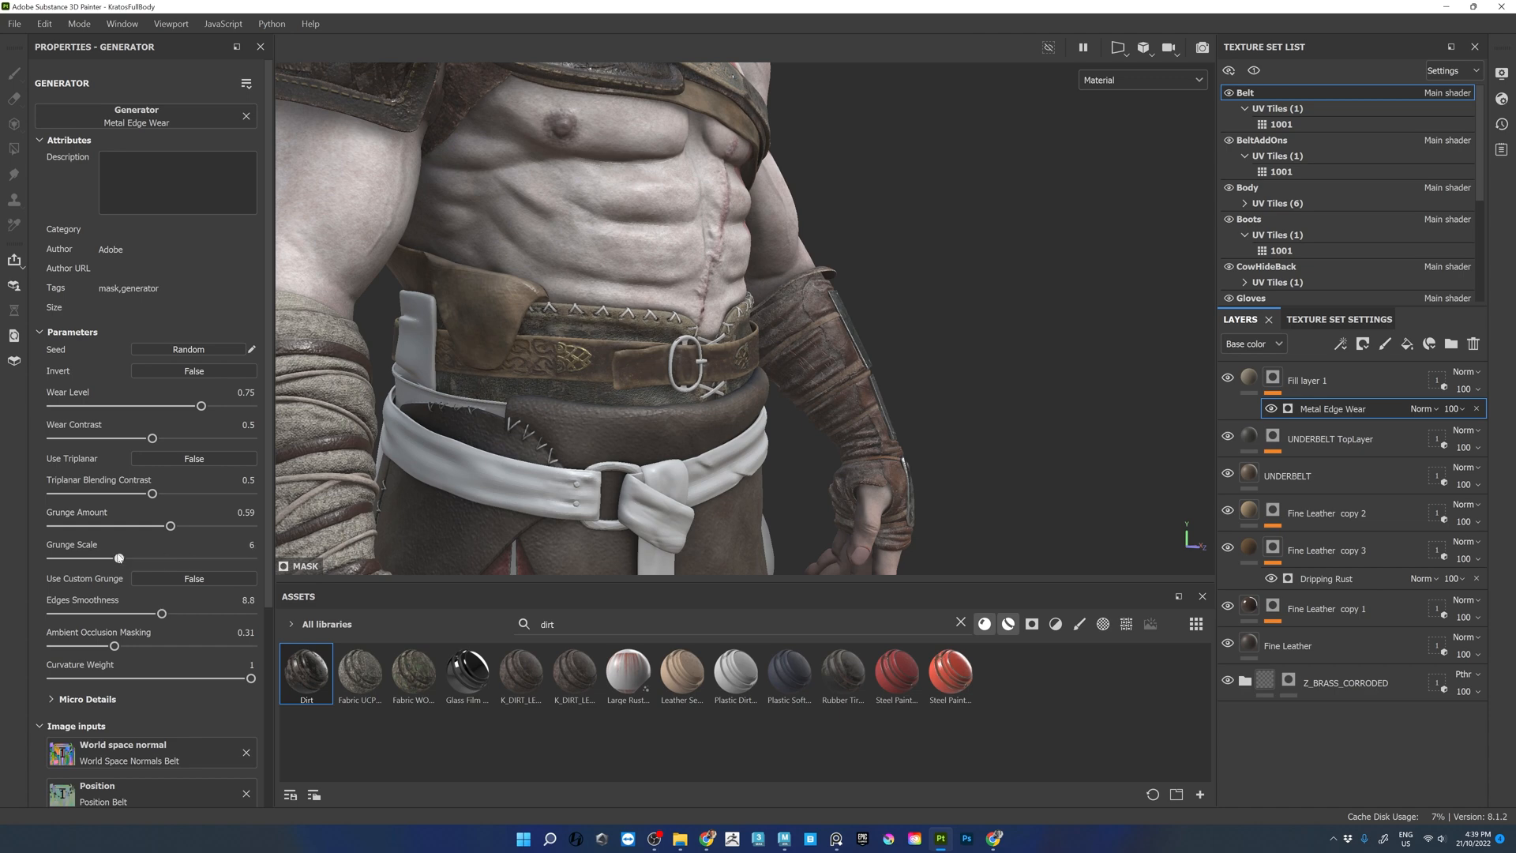
{"action": "scroll", "coordinate": [599, 433], "scroll_direction": "up", "scroll_amount": 6}
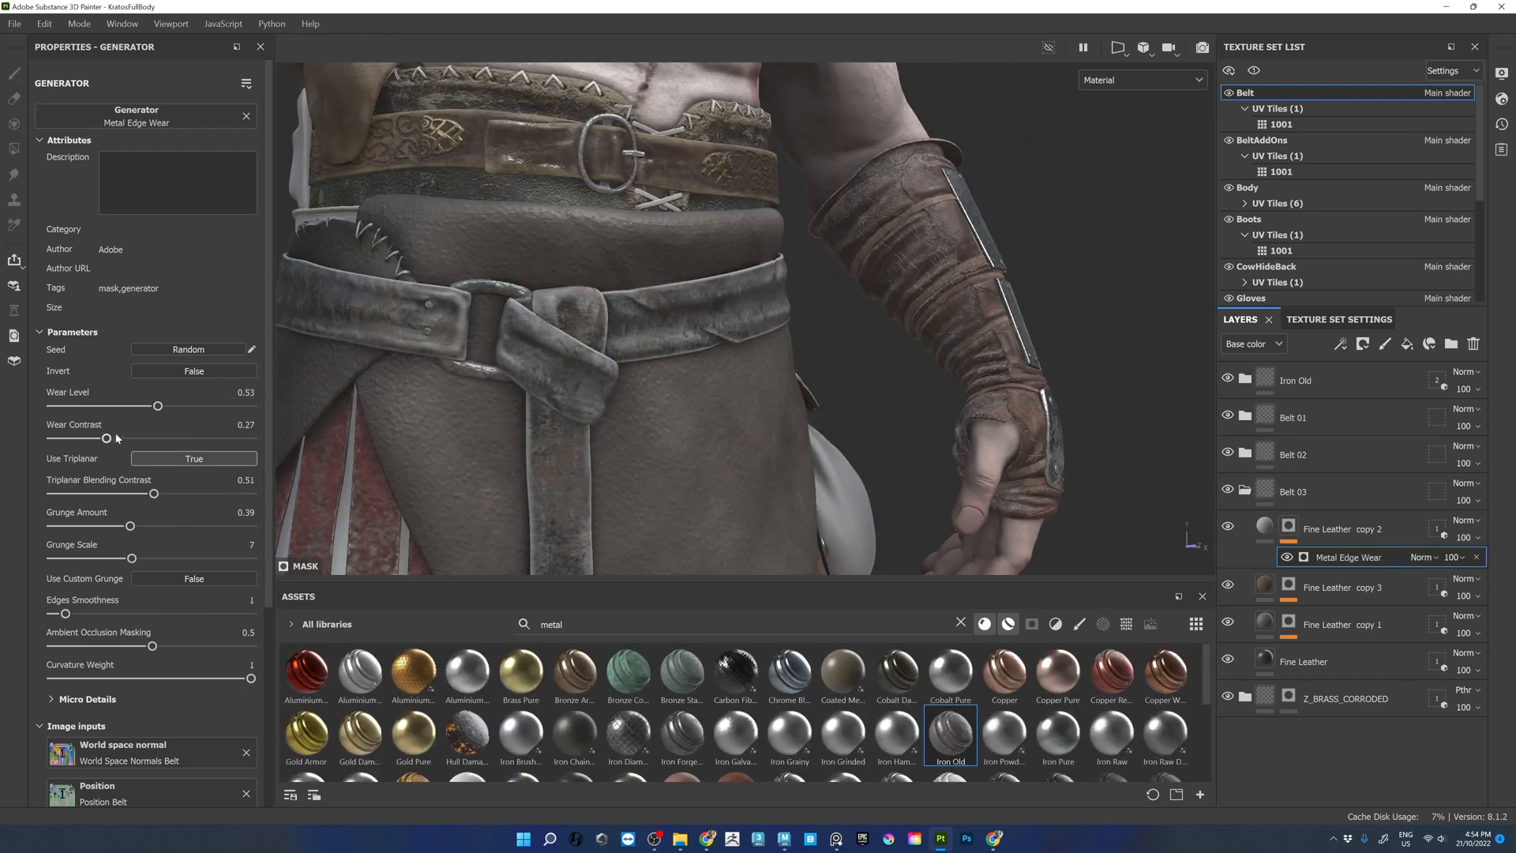
- On Fine Leather copy 2's Metal Edge Wear generator, set wear contrast to 0.68, wear level to about 0.55, and raise the grunge scale
{"action": "left_click_drag", "start_coordinate": [148, 438], "coordinate": [159, 405]}
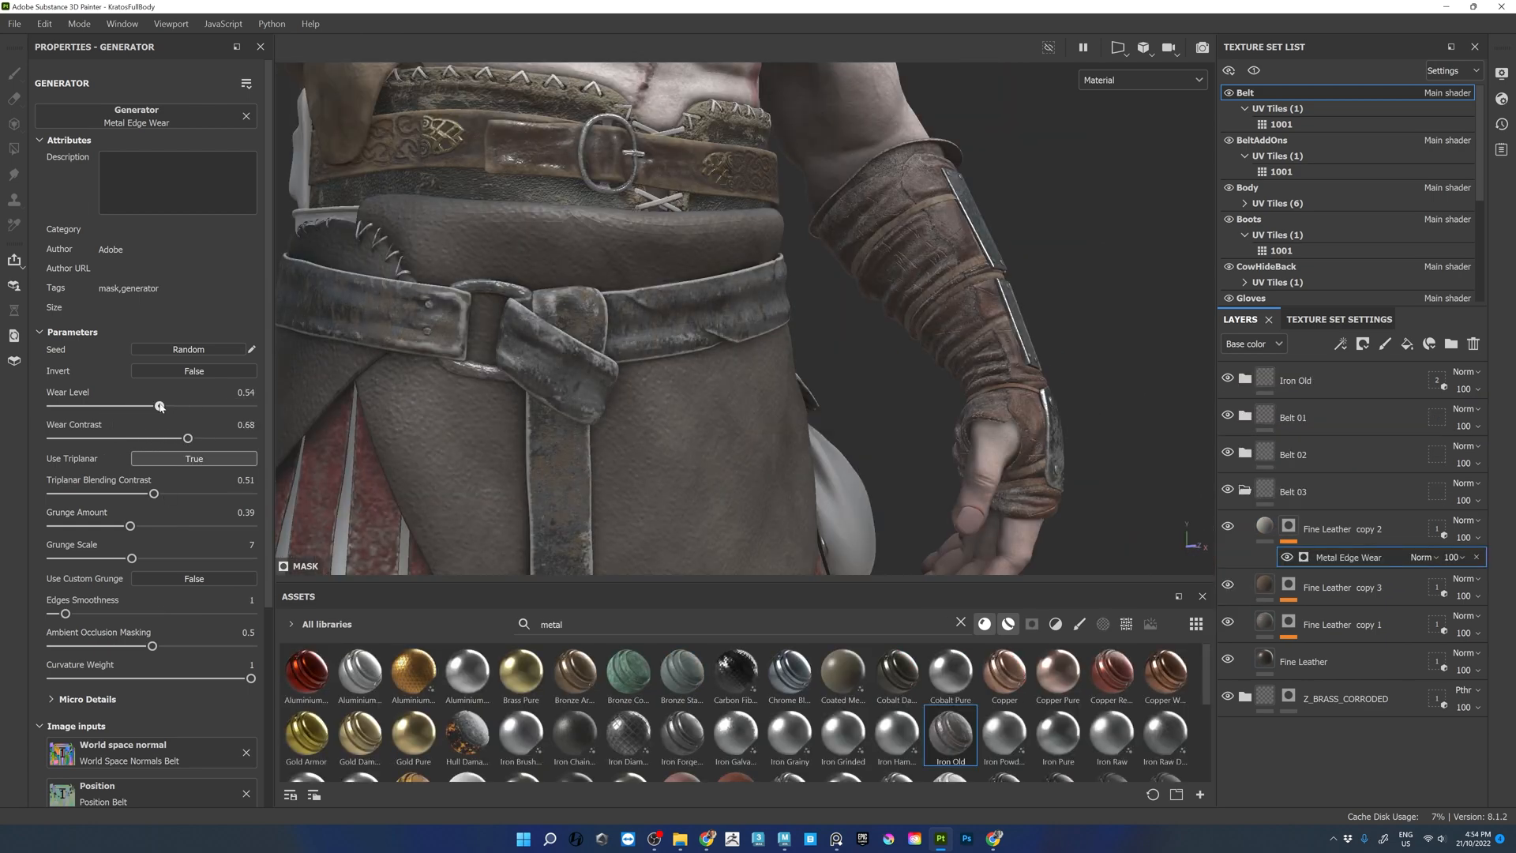
{"action": "right_click_drag", "start_coordinate": [621, 367], "coordinate": [609, 443], "text": "alt"}
{"action": "left_click_drag", "start_coordinate": [609, 443], "coordinate": [570, 373], "text": "alt"}
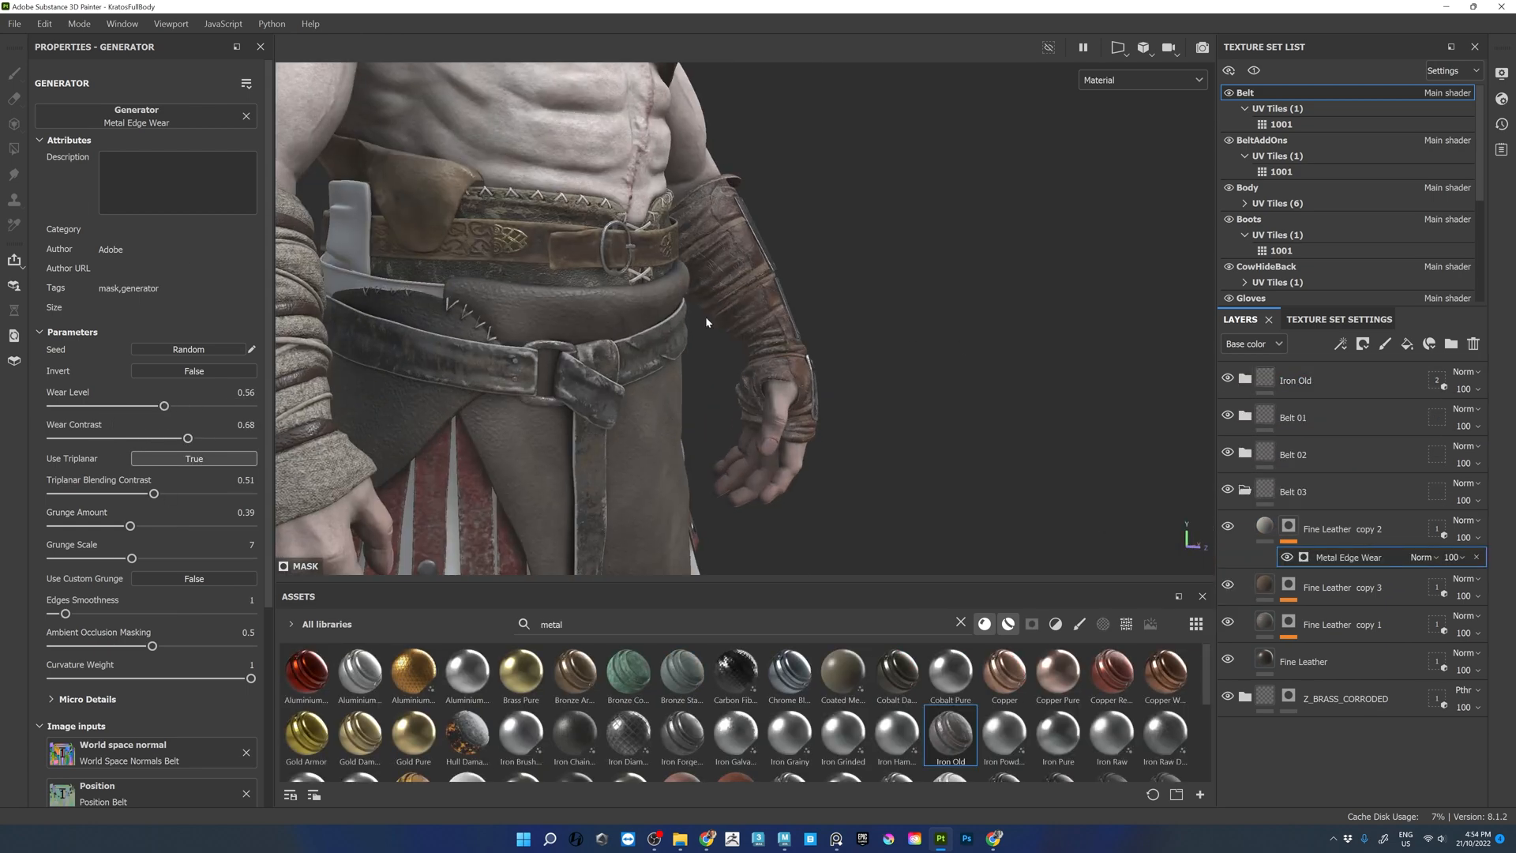
{"action": "left_click_drag", "start_coordinate": [742, 331], "coordinate": [666, 329], "text": "alt"}
{"action": "right_click_drag", "start_coordinate": [666, 329], "coordinate": [513, 371], "text": "alt"}
{"action": "mouse_move", "coordinate": [161, 407]}
{"action": "left_mouse_down"}
{"action": "mouse_move", "coordinate": [90, 407]}
{"action": "mouse_move", "coordinate": [158, 409]}
{"action": "left_mouse_up"}
{"action": "left_click_drag", "start_coordinate": [132, 558], "coordinate": [144, 560]}
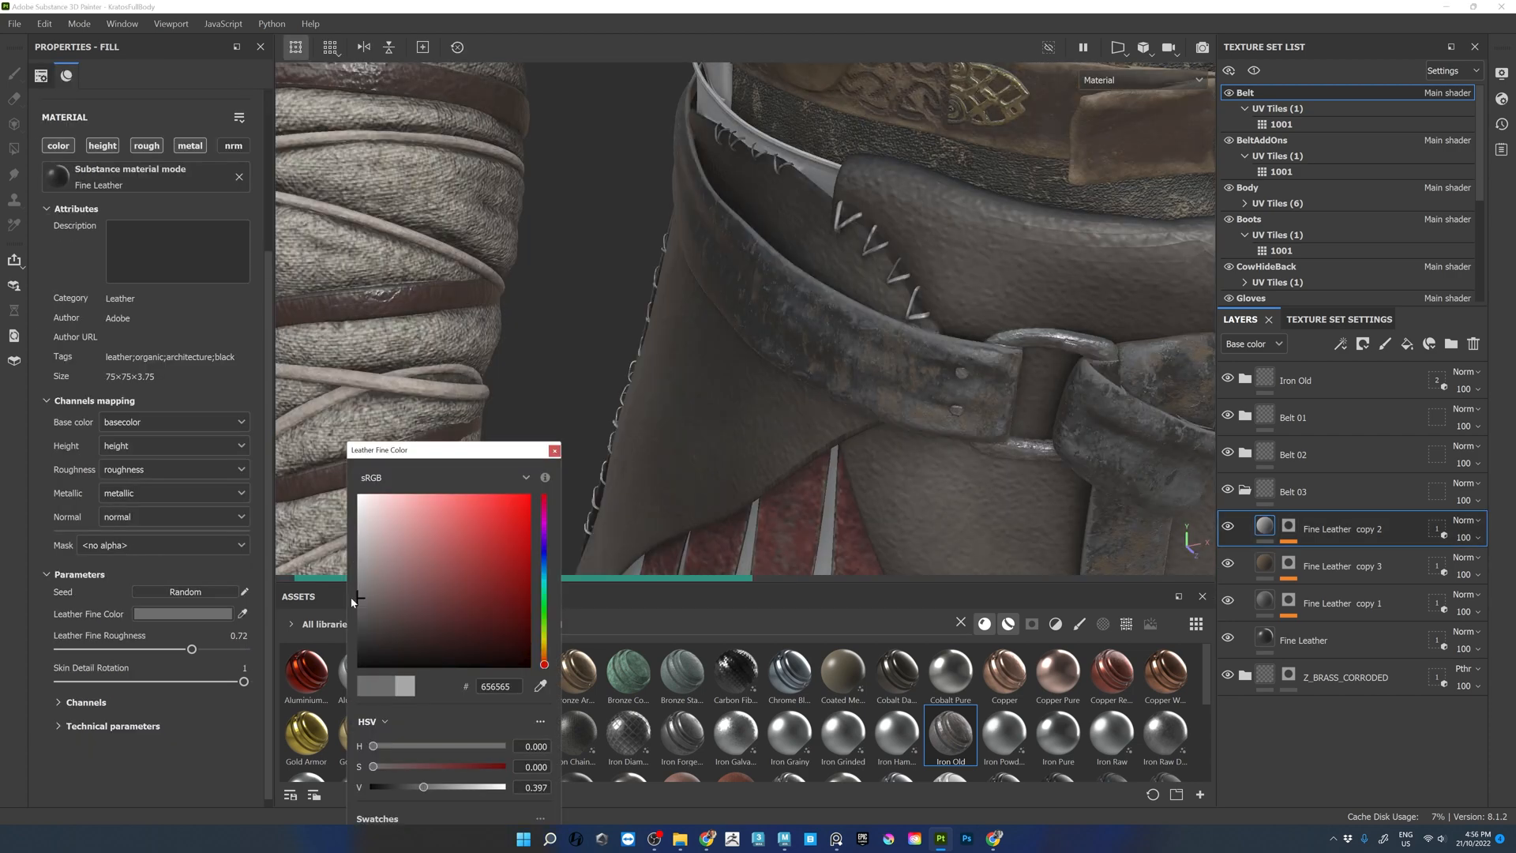
- Set the Leather Fine Color of Fine Leather copy 2 to the grey 656565
{"action": "left_click", "coordinate": [554, 450]}
{"action": "right_click_drag", "start_coordinate": [616, 387], "coordinate": [880, 308], "text": "alt"}
{"action": "middle_click_drag", "start_coordinate": [880, 307], "coordinate": [697, 304], "text": "alt"}
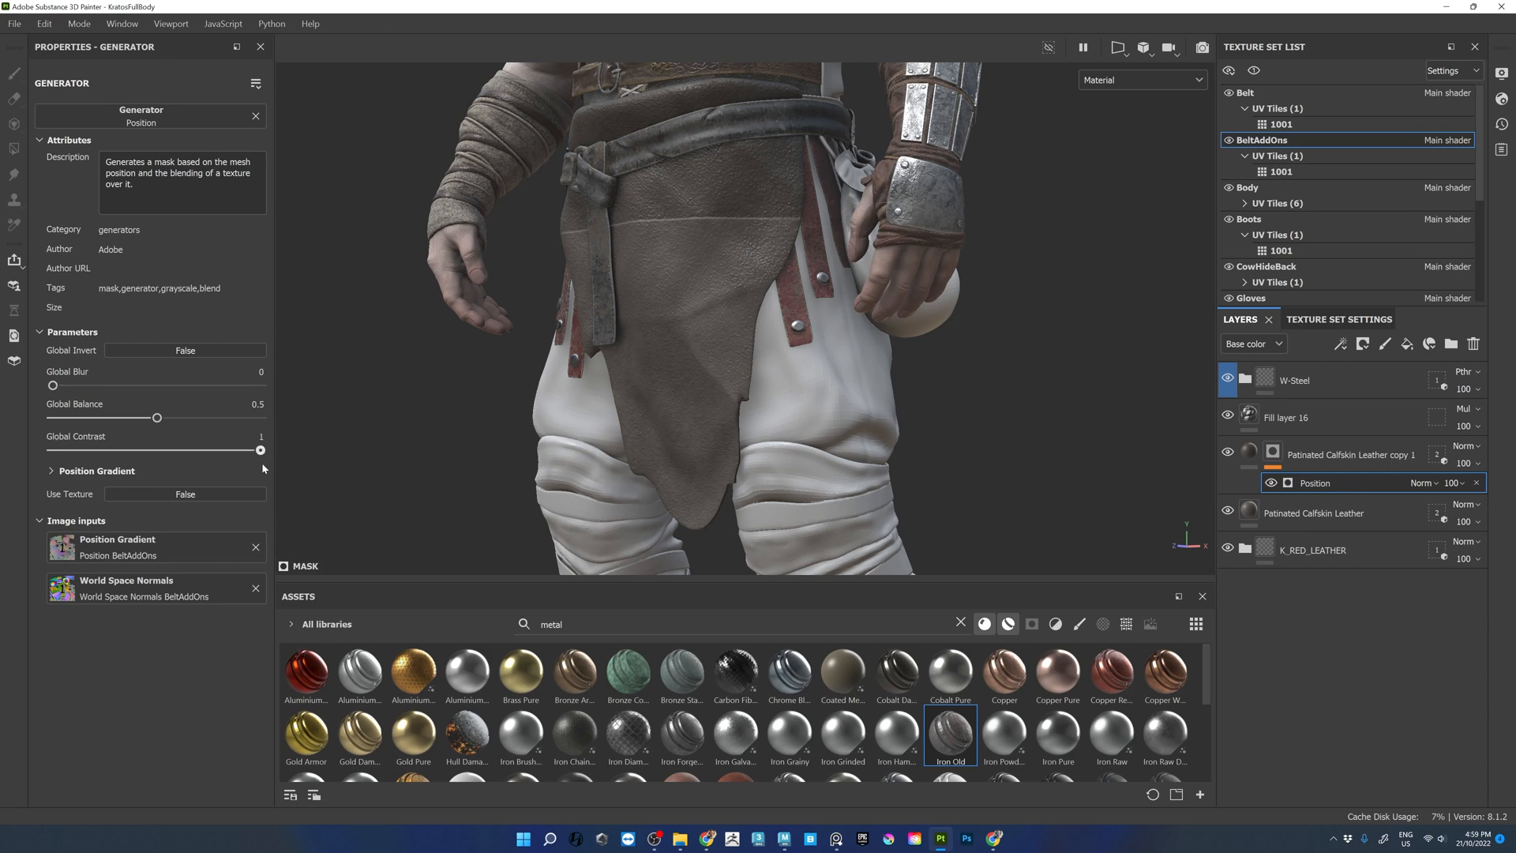
- Set the Position generator on Patinated Calfskin Leather copy 1's mask to global contrast 0.96 and global balance 0.54
{"action": "left_click_drag", "start_coordinate": [262, 464], "coordinate": [254, 465]}
{"action": "left_click_drag", "start_coordinate": [608, 340], "coordinate": [734, 336], "text": "alt"}
{"action": "mouse_move", "coordinate": [734, 335]}
{"action": "right_mouse_down", "text": "alt"}
{"action": "mouse_move", "coordinate": [624, 355]}
{"action": "mouse_move", "coordinate": [759, 334]}
{"action": "right_mouse_up", "text": "alt"}
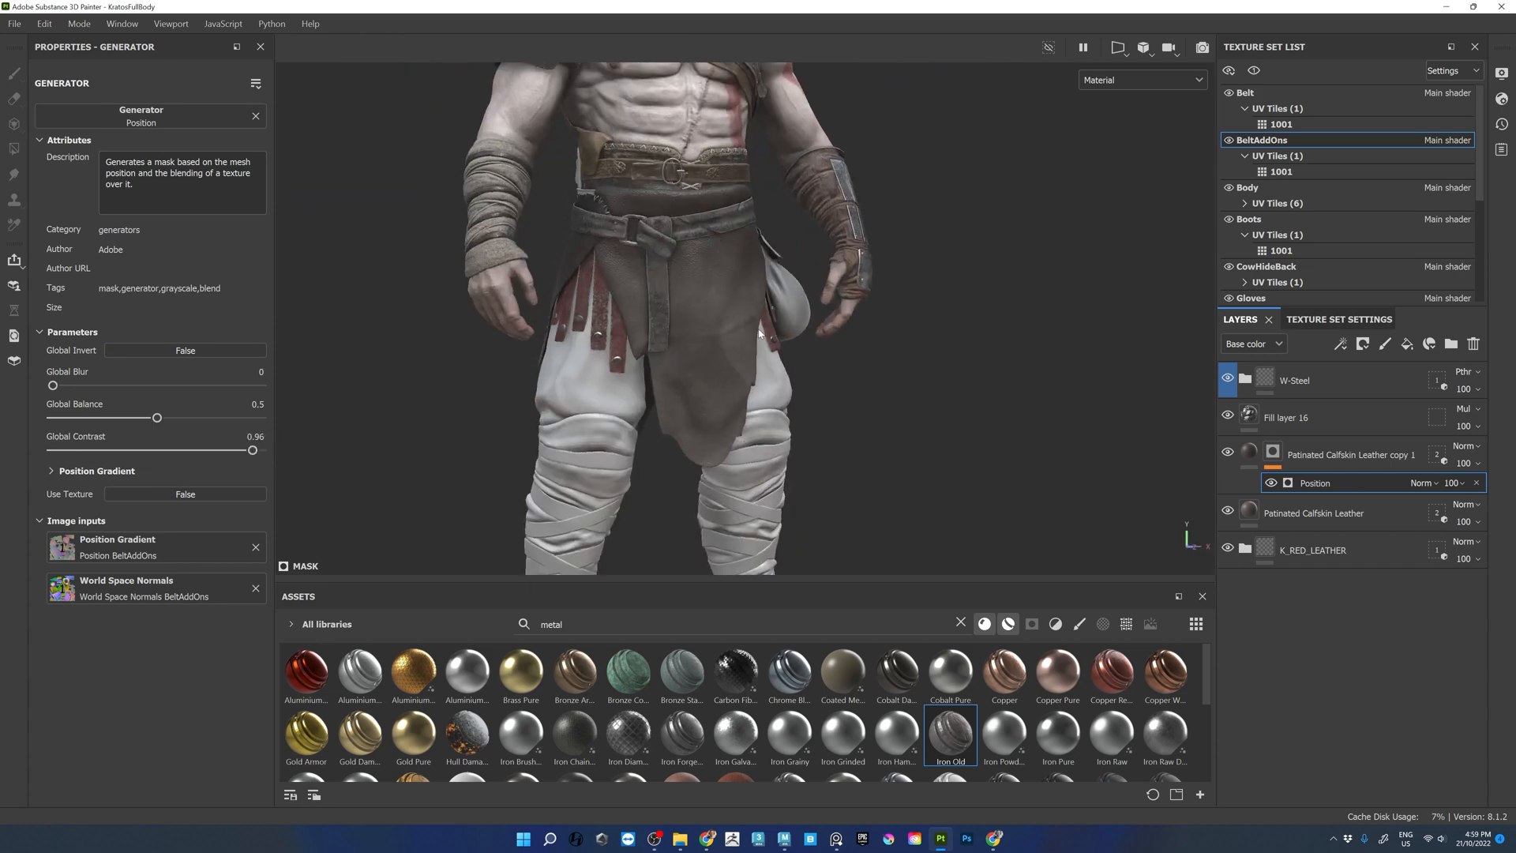
{"action": "scroll", "coordinate": [759, 334], "scroll_direction": "up", "scroll_amount": 3}
{"action": "left_click_drag", "start_coordinate": [157, 418], "coordinate": [168, 421]}
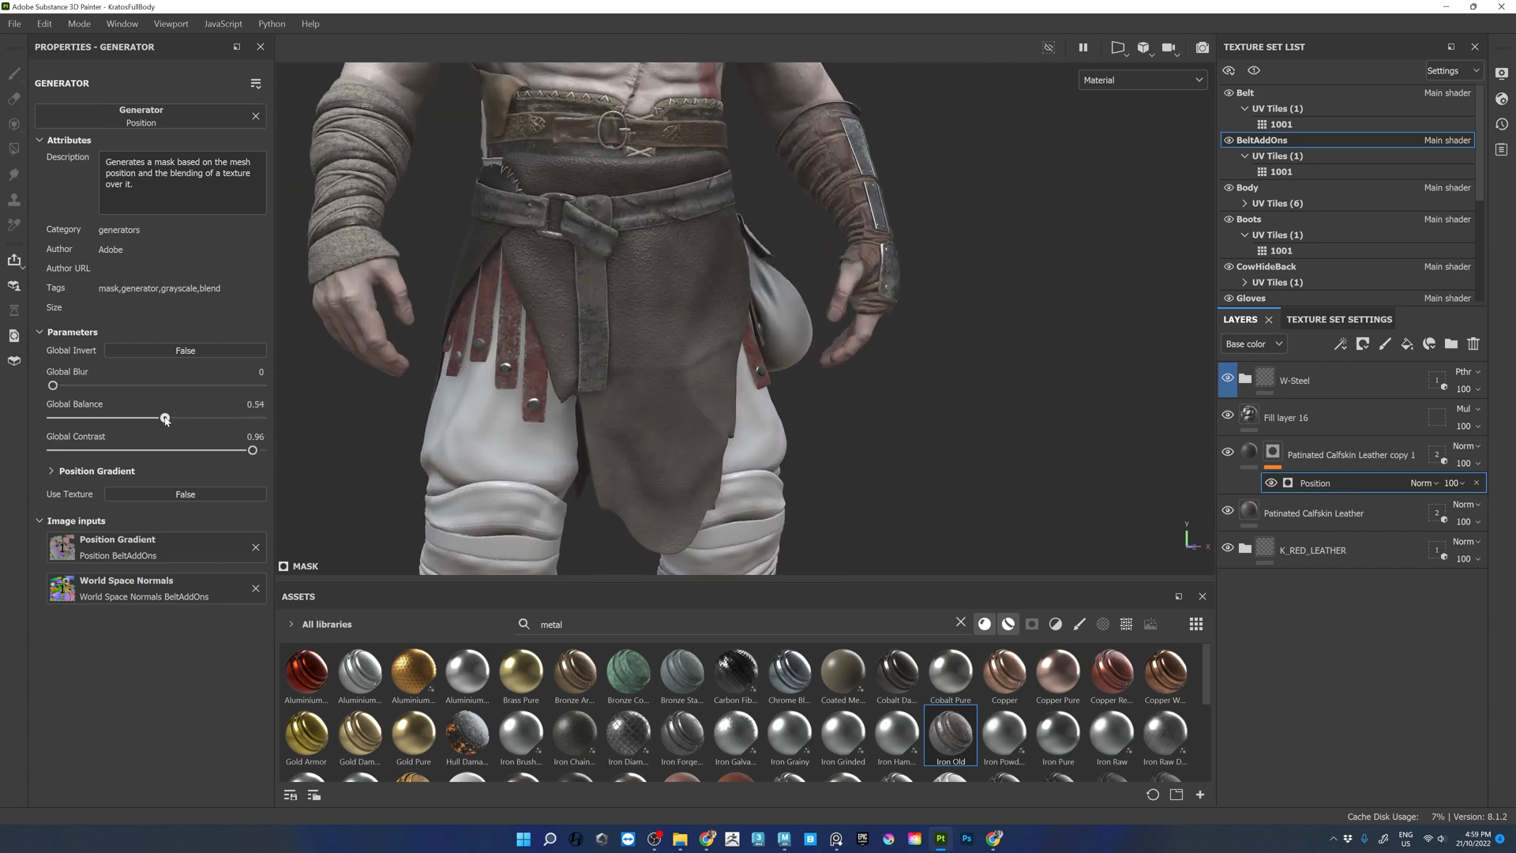
{"action": "left_click_drag", "start_coordinate": [482, 420], "coordinate": [475, 504], "text": "alt"}
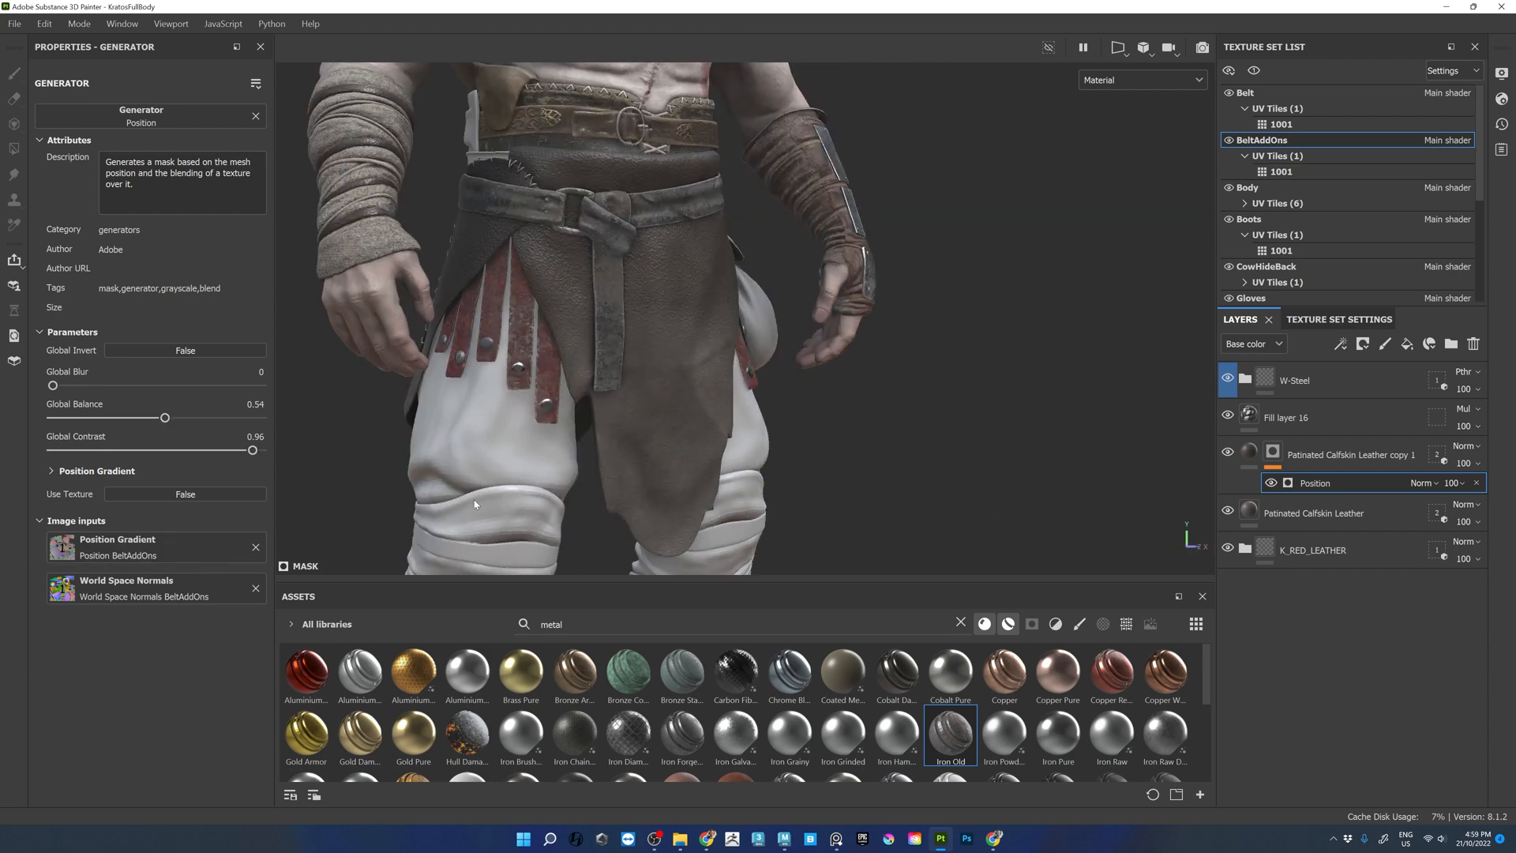
- Invert the Position generator on Patinated Calfskin Leather copy 1's mask by setting Global Invert to True
{"action": "left_click", "coordinate": [1252, 454]}
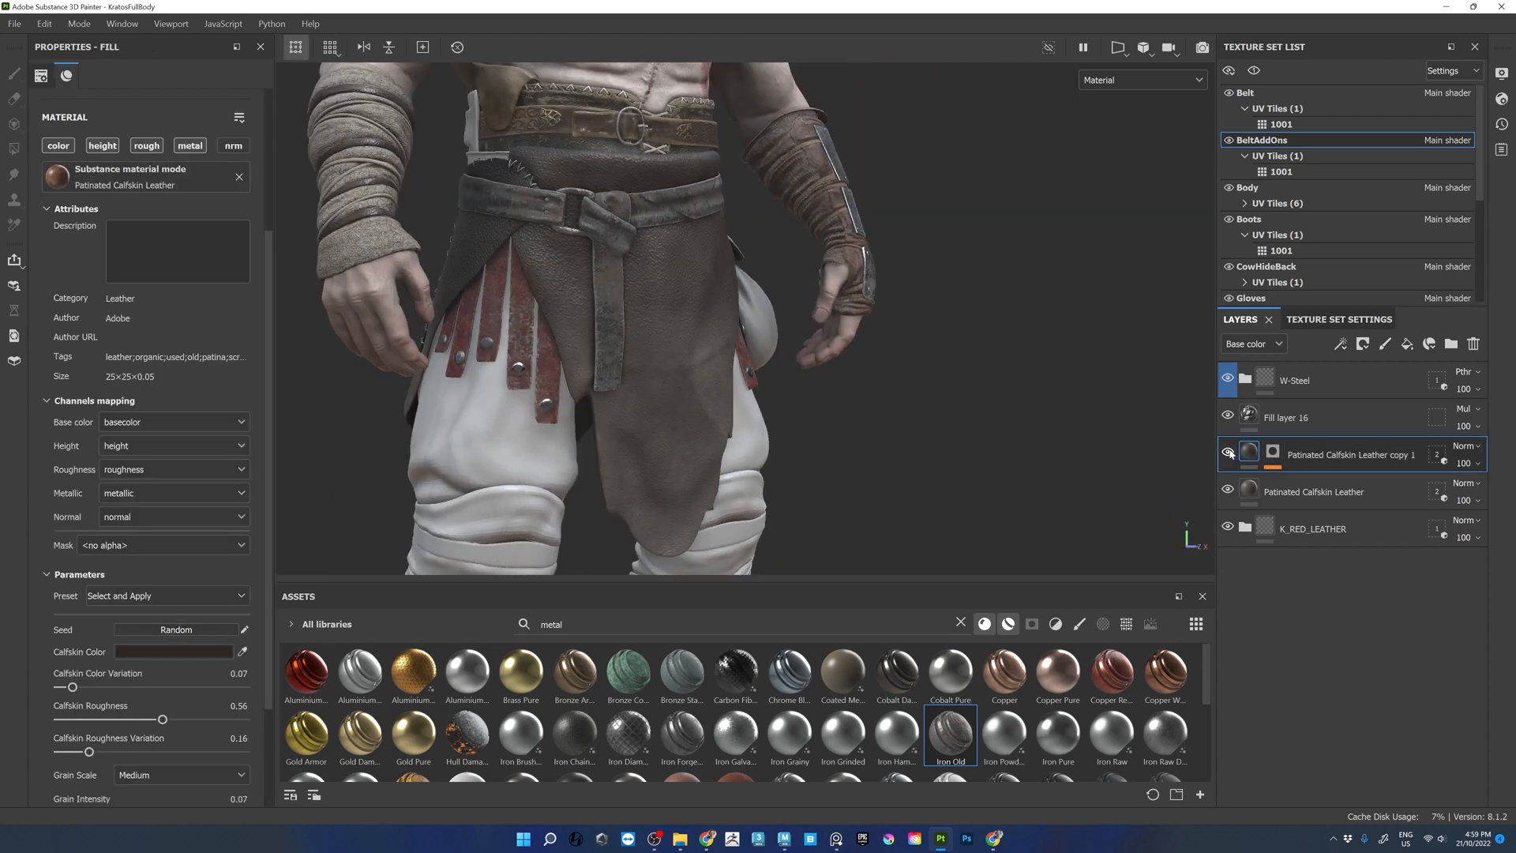
{"action": "left_click", "coordinate": [1270, 453]}
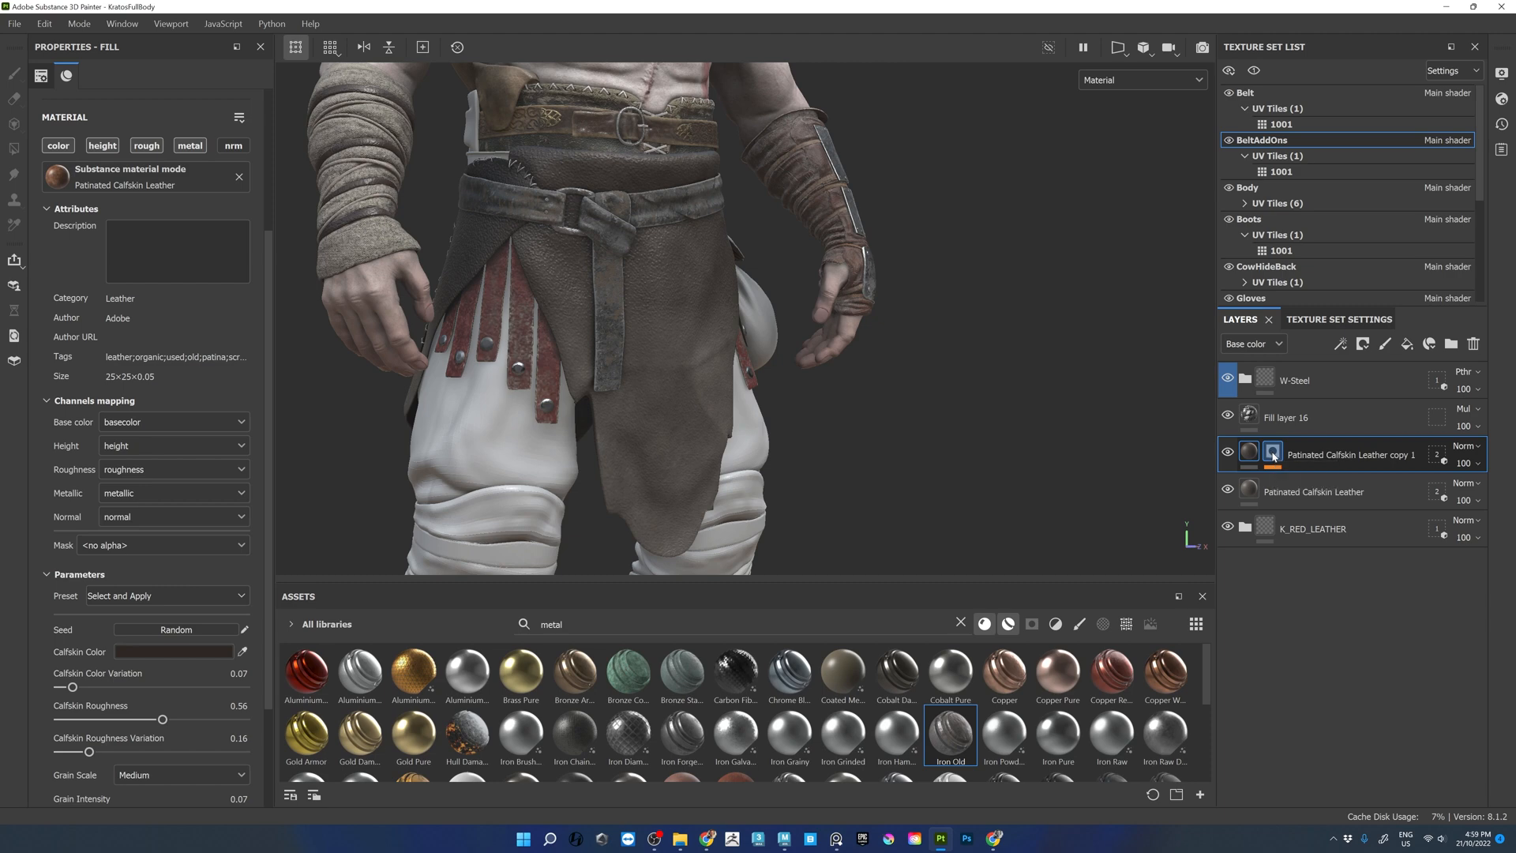
{"action": "left_click", "coordinate": [1273, 456]}
{"action": "left_click", "coordinate": [166, 352]}
{"action": "right_click_drag", "start_coordinate": [466, 309], "coordinate": [352, 315], "text": "alt"}
{"action": "middle_click_drag", "start_coordinate": [352, 315], "coordinate": [524, 312], "text": "alt"}
{"action": "scroll", "coordinate": [845, 368], "scroll_direction": "up", "scroll_amount": 4}
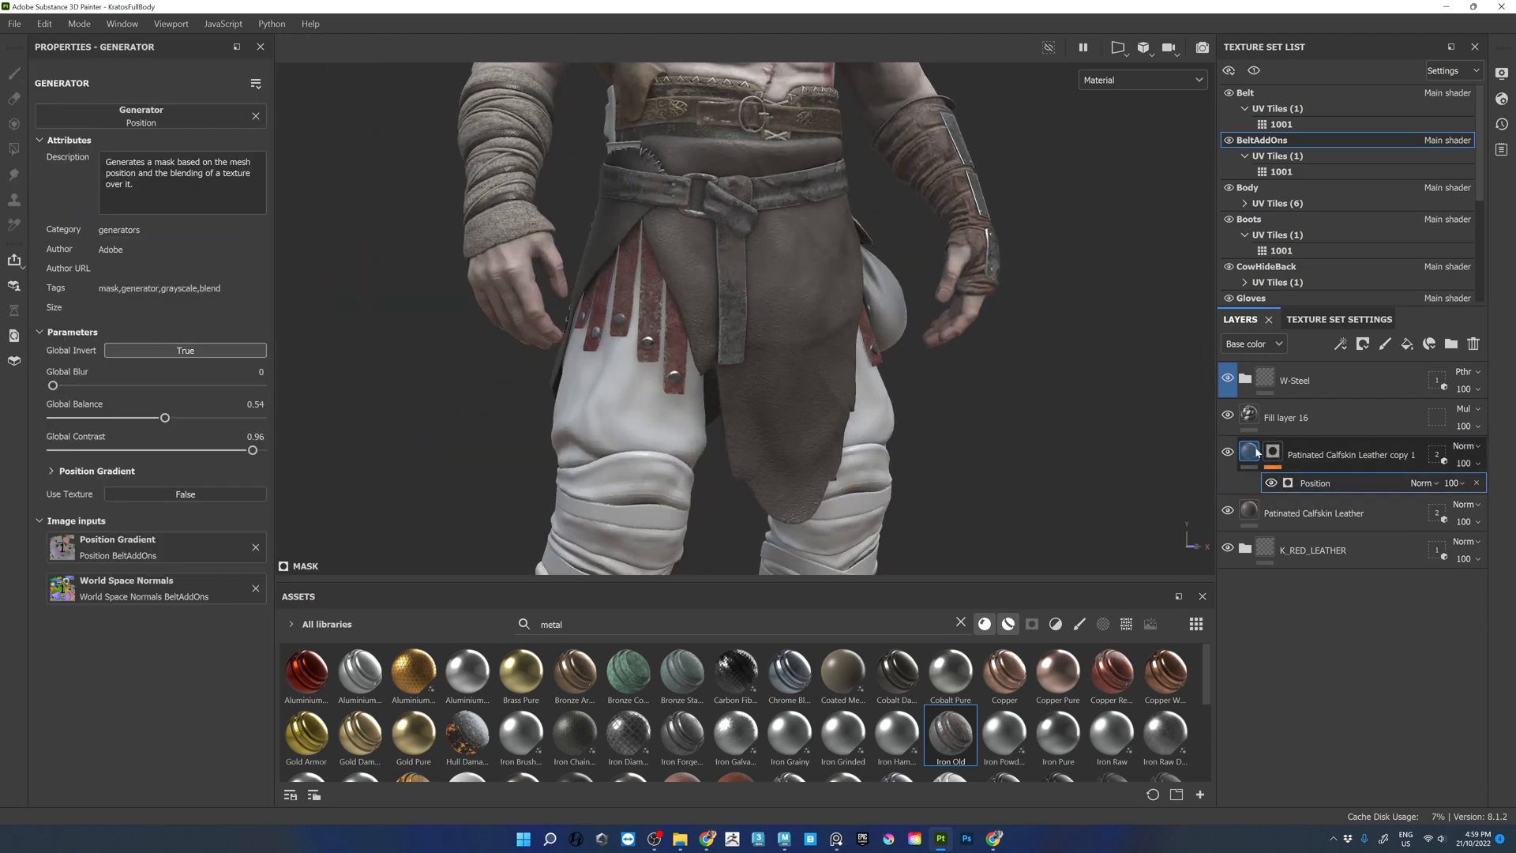
- Choose a slightly darker Calfskin Color for Patinated Calfskin Leather copy 1
{"action": "left_click", "coordinate": [1251, 451]}
{"action": "left_click", "coordinate": [173, 652]}
{"action": "left_click_drag", "start_coordinate": [390, 638], "coordinate": [381, 648]}
{"action": "left_click_drag", "start_coordinate": [825, 430], "coordinate": [770, 439], "text": "alt"}
{"action": "left_click", "coordinate": [555, 451]}
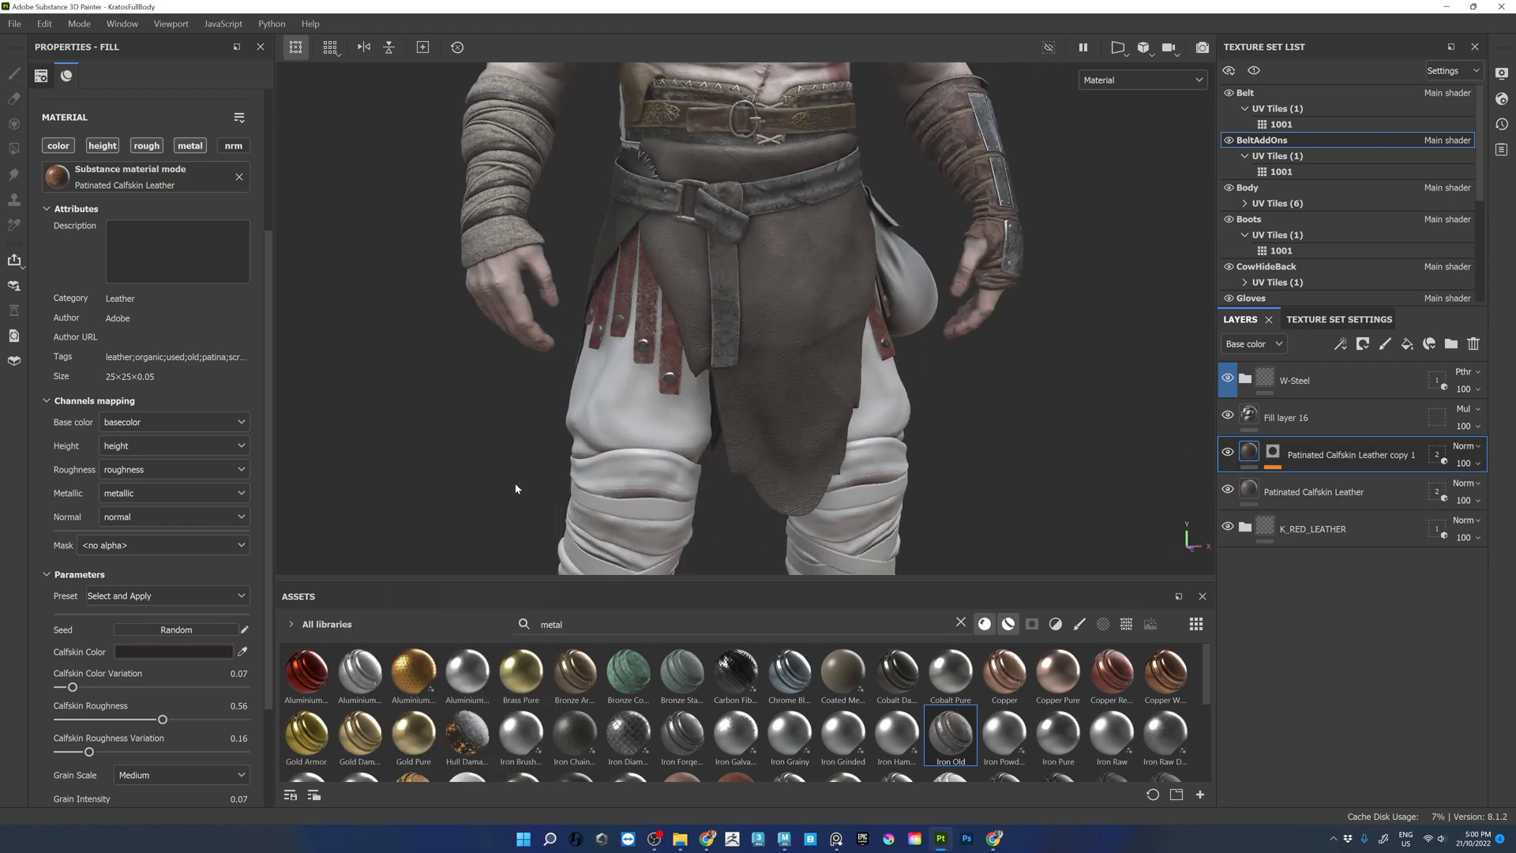
- Set the Calfskin Roughness of Patinated Calfskin Leather copy 1 to 1
{"action": "left_click", "coordinate": [1272, 452]}
{"action": "left_click", "coordinate": [1303, 484]}
{"action": "scroll", "coordinate": [790, 365], "scroll_direction": "up", "scroll_amount": 3}
{"action": "left_click", "coordinate": [1249, 452]}
{"action": "left_click_drag", "start_coordinate": [247, 725], "coordinate": [259, 724]}
{"action": "left_click_drag", "start_coordinate": [822, 408], "coordinate": [702, 417], "text": "alt"}
{"action": "left_click_drag", "start_coordinate": [268, 632], "coordinate": [267, 738]}
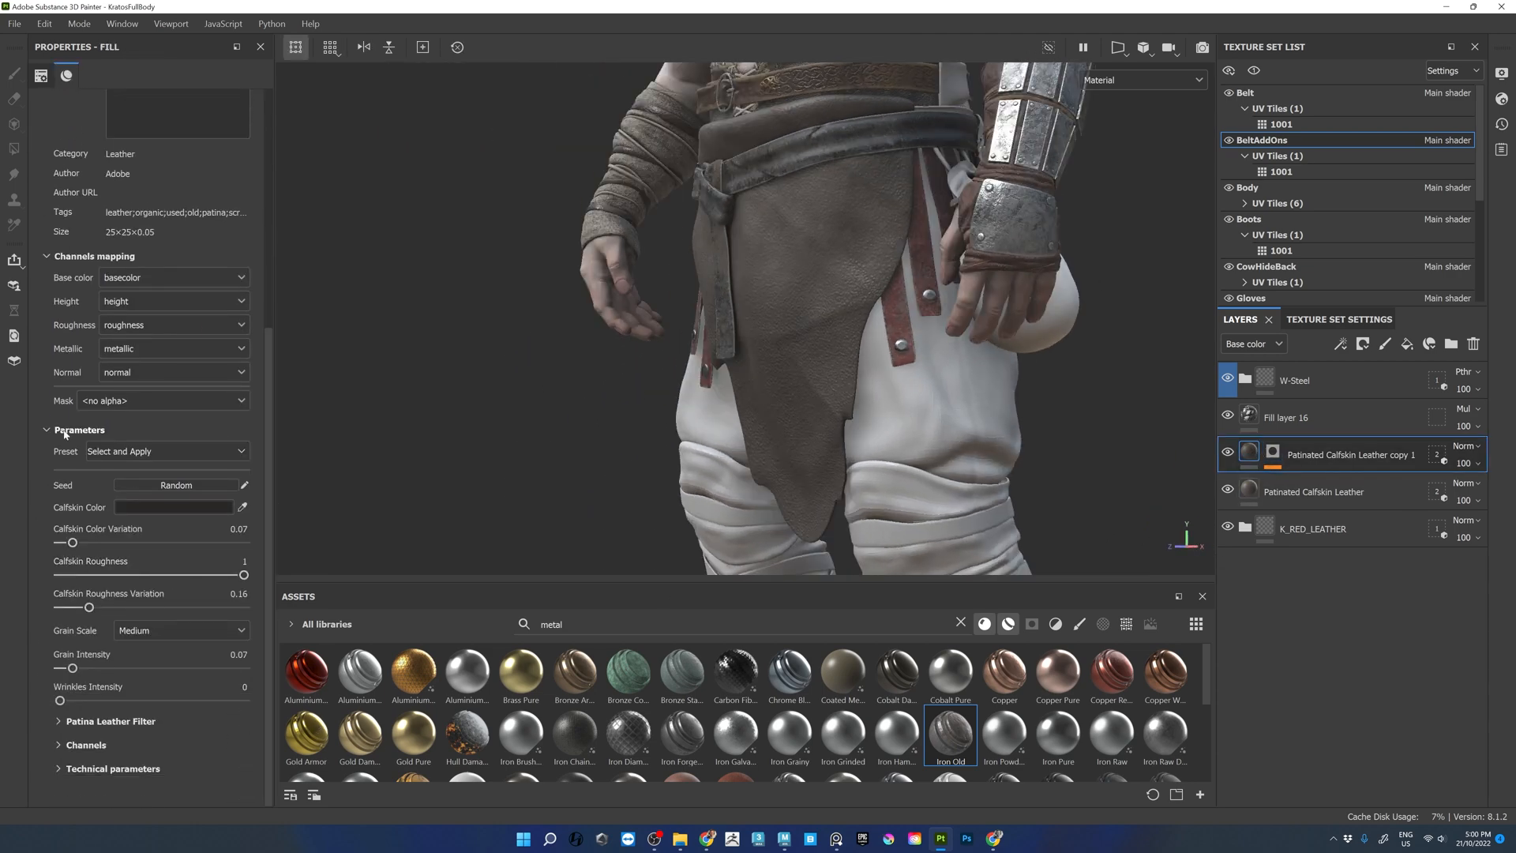
- Change Patina Color 01 in Patinated Calfskin Leather copy 1's Patina Leather Filter to a near-black grey
{"action": "left_click", "coordinate": [60, 721]}
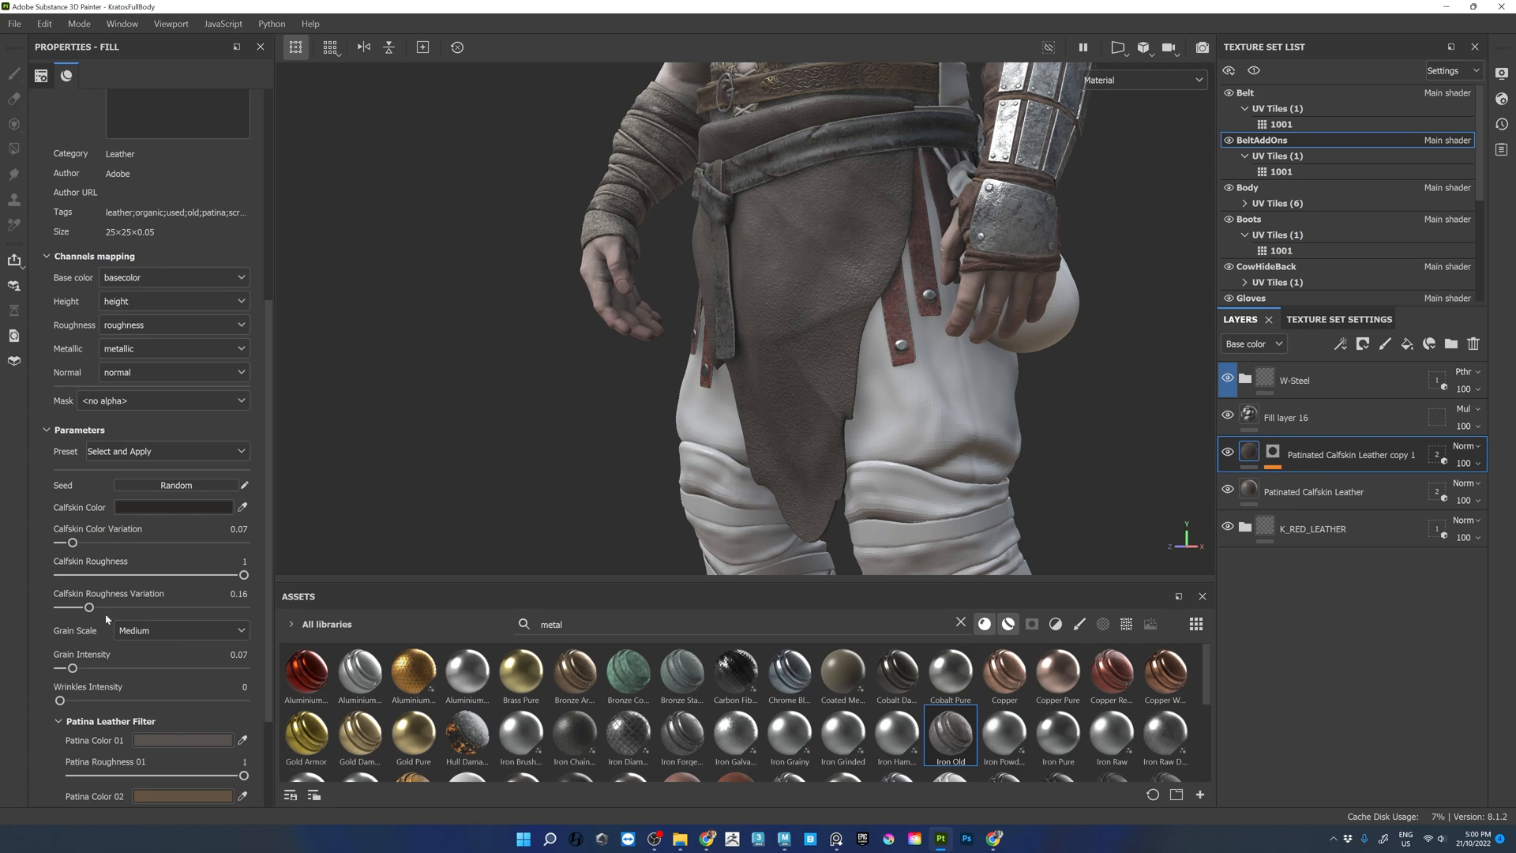
{"action": "right_click_drag", "start_coordinate": [947, 379], "coordinate": [1100, 358], "text": "alt"}
{"action": "left_click_drag", "start_coordinate": [1100, 358], "coordinate": [905, 79], "text": "alt"}
{"action": "middle_click_drag", "start_coordinate": [906, 79], "coordinate": [1035, 368], "text": "alt"}
{"action": "right_click_drag", "start_coordinate": [1034, 368], "coordinate": [871, 396], "text": "alt"}
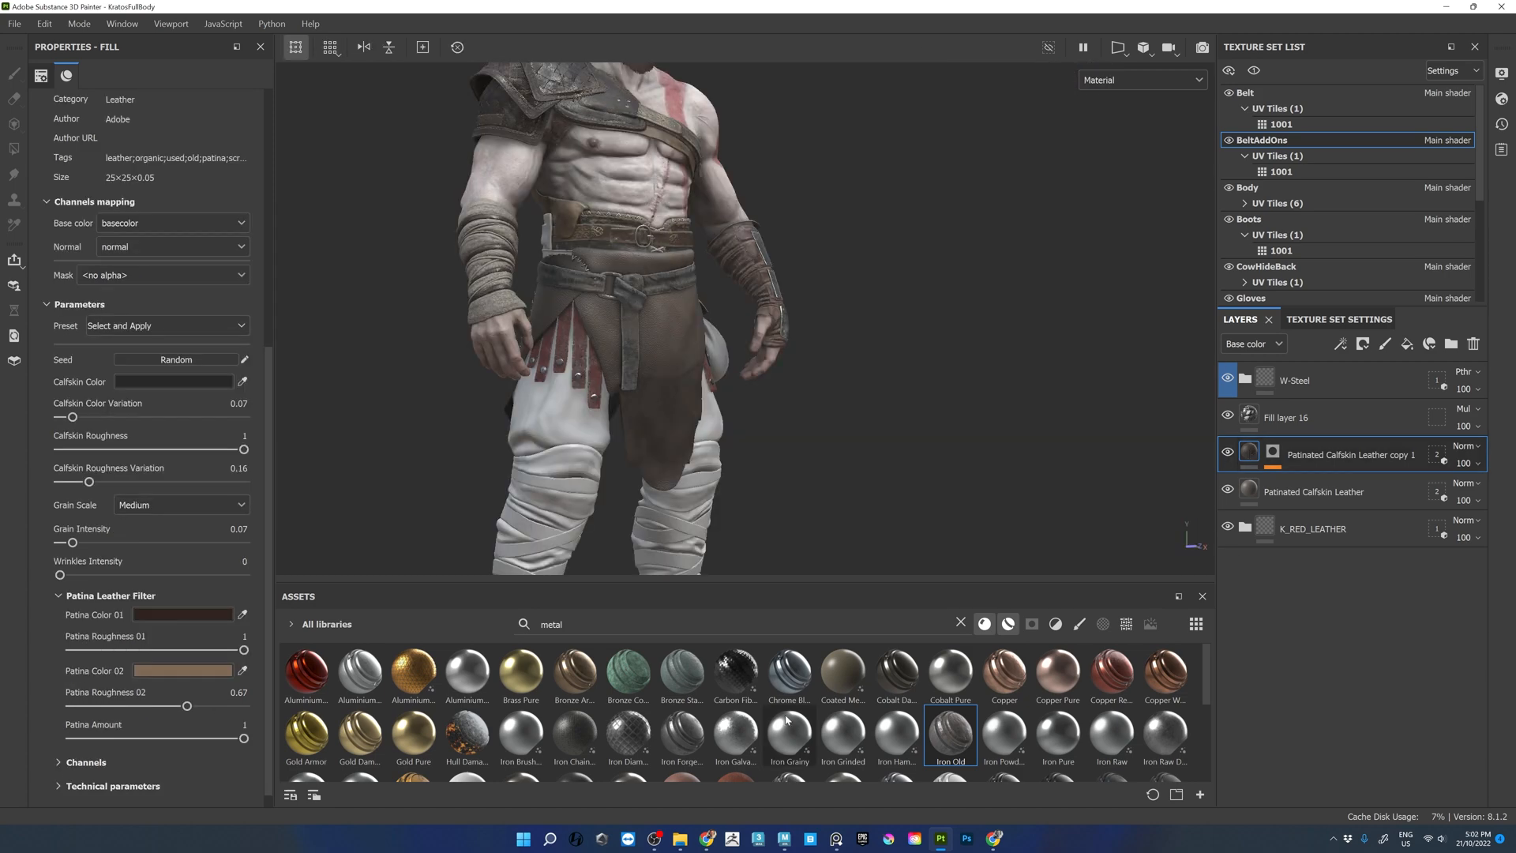
{"action": "left_click", "coordinate": [182, 615]}
{"action": "left_click", "coordinate": [376, 656]}
- Change Patina Color 02 of Patinated Calfskin Leather copy 1 to a lighter beige
{"action": "left_click", "coordinate": [182, 670]}
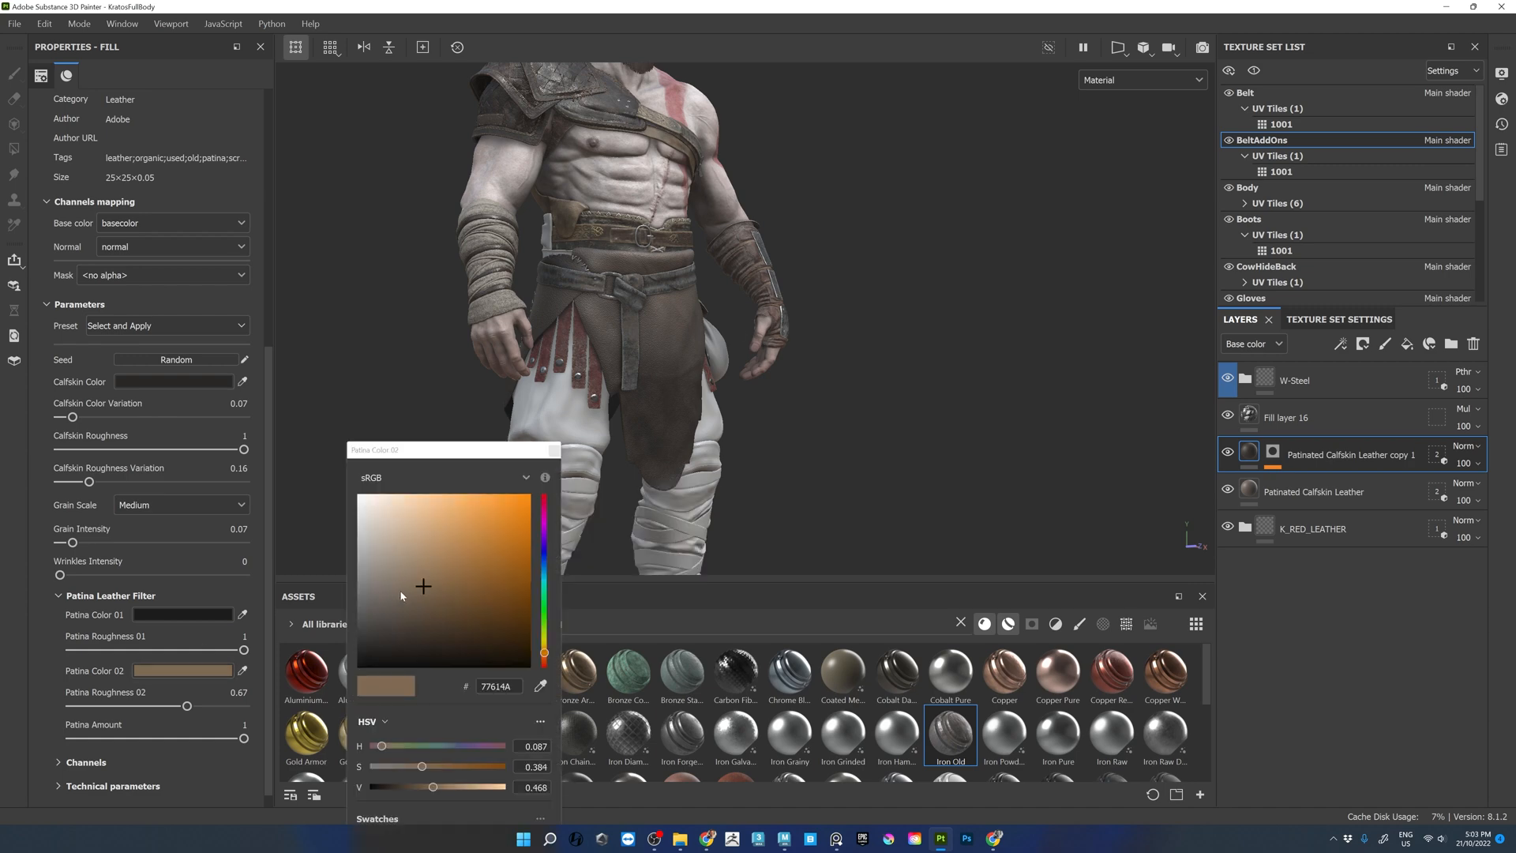
{"action": "left_click_drag", "start_coordinate": [386, 600], "coordinate": [393, 549]}
{"action": "right_click_drag", "start_coordinate": [855, 474], "coordinate": [789, 400], "text": "alt"}
{"action": "left_click_drag", "start_coordinate": [788, 399], "coordinate": [735, 407], "text": "alt"}
{"action": "right_click_drag", "start_coordinate": [734, 407], "coordinate": [849, 439], "text": "alt"}
{"action": "left_click_drag", "start_coordinate": [849, 439], "coordinate": [900, 450], "text": "alt"}
{"action": "left_click", "coordinate": [554, 450]}
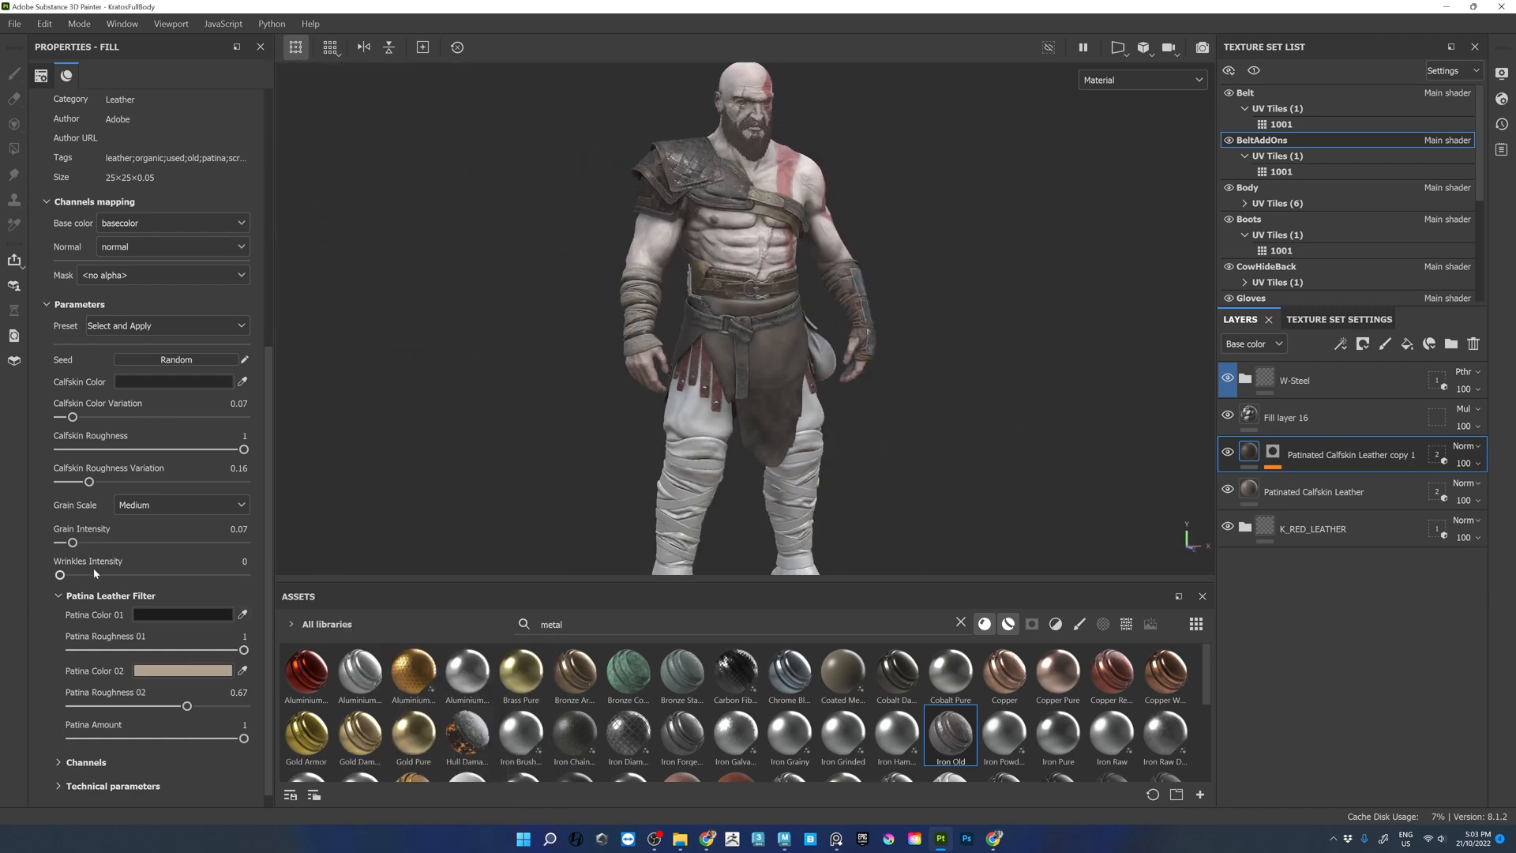
- Set the Wrinkles Intensity of the Patinated Calfskin Leather base layer to 0.1
{"action": "right_click_drag", "start_coordinate": [856, 457], "coordinate": [790, 387], "text": "alt"}
{"action": "left_click", "coordinate": [1314, 491]}
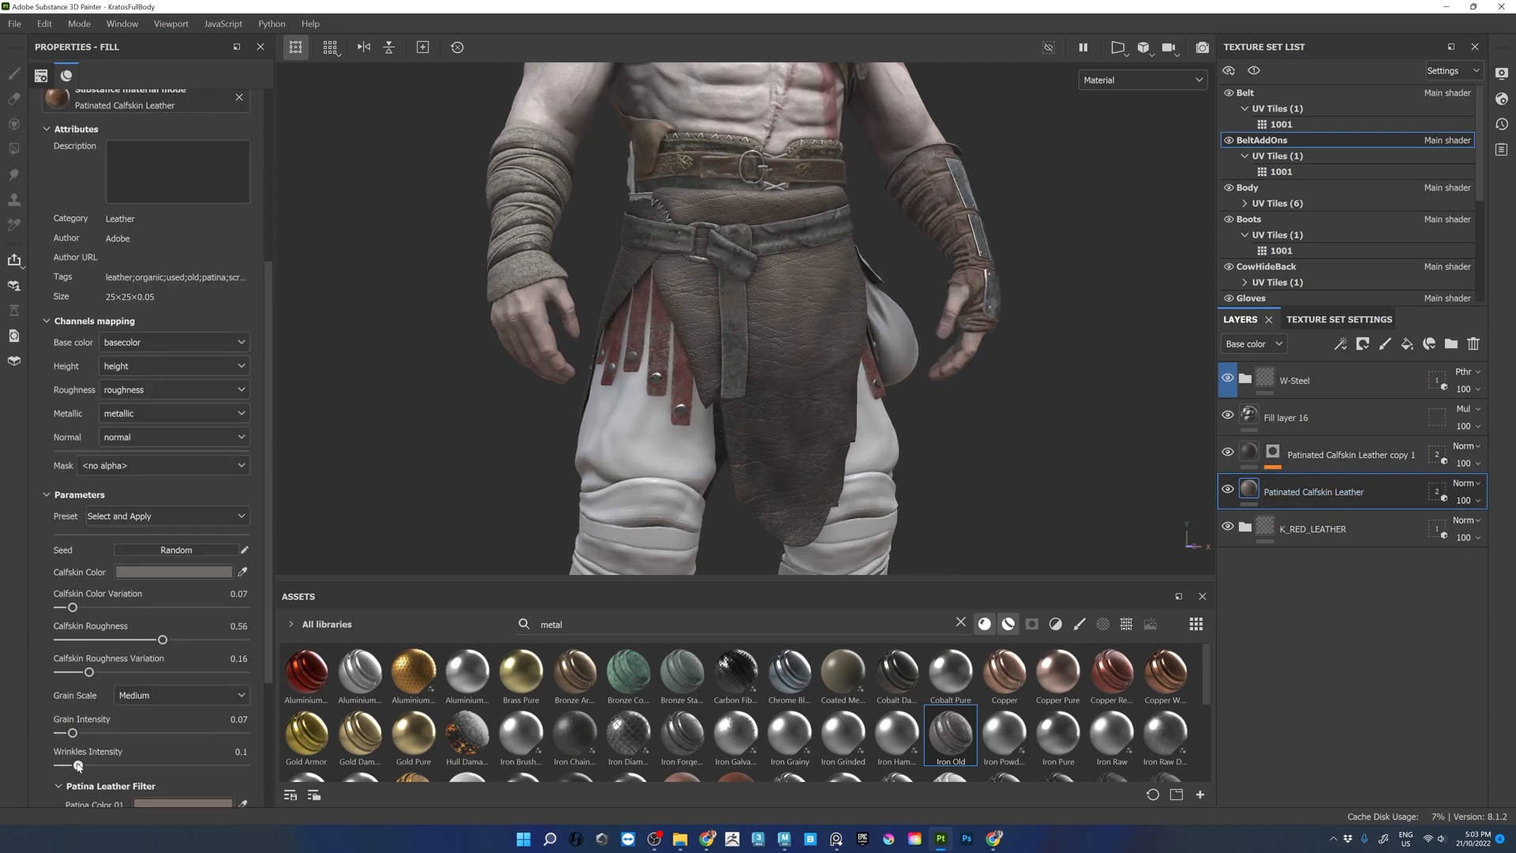
{"action": "left_click_drag", "start_coordinate": [867, 363], "coordinate": [814, 256], "text": "alt"}
{"action": "right_click_drag", "start_coordinate": [815, 257], "coordinate": [872, 261], "text": "alt"}
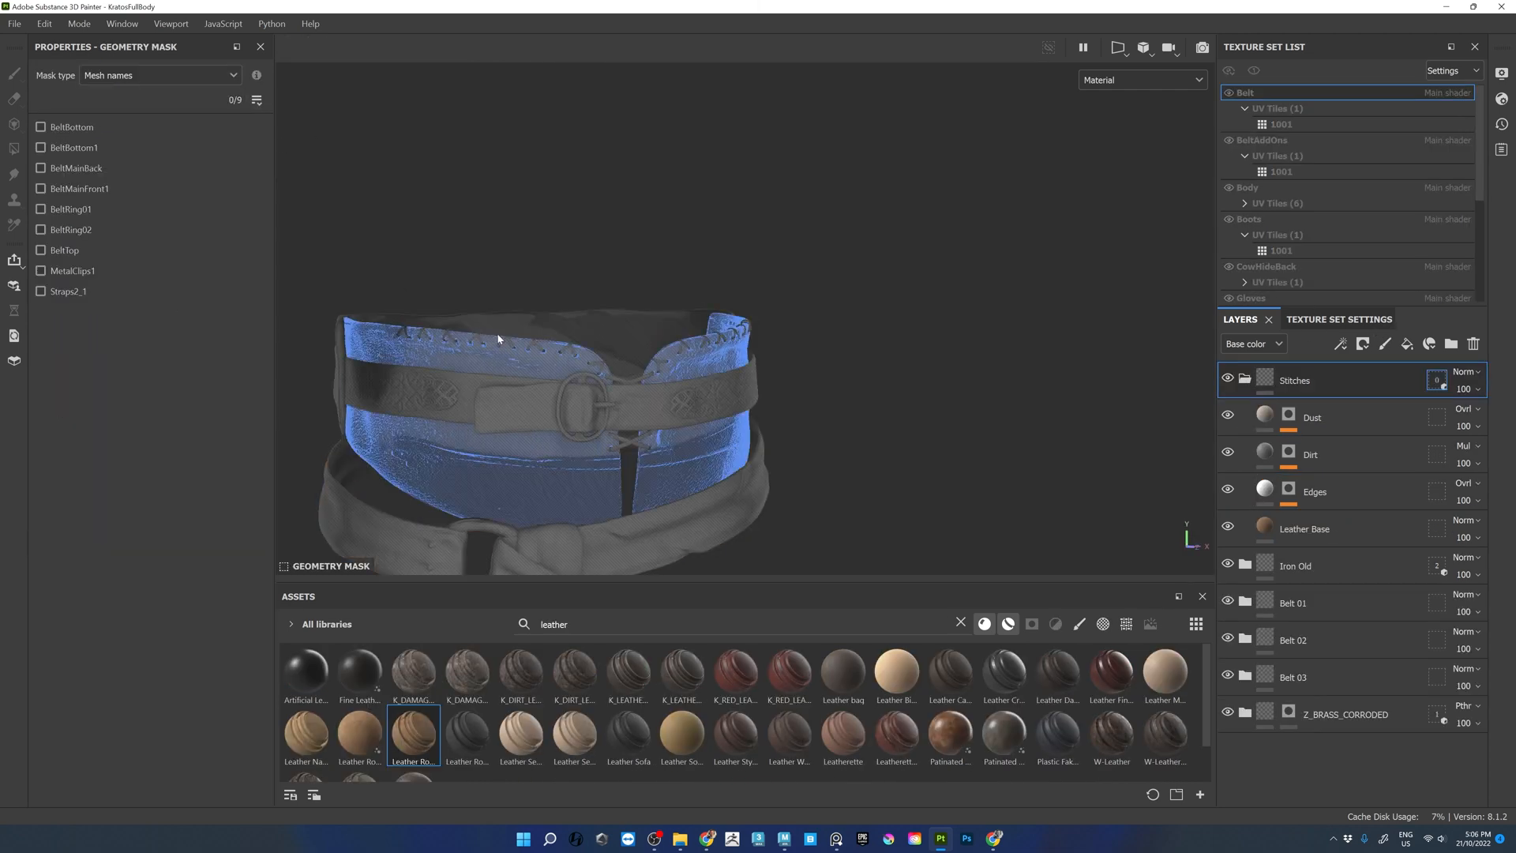
- Darken the color of the Leather Base layer in the Belt texture set's Stitches folder to a deeper brown
{"action": "left_click", "coordinate": [1264, 382]}
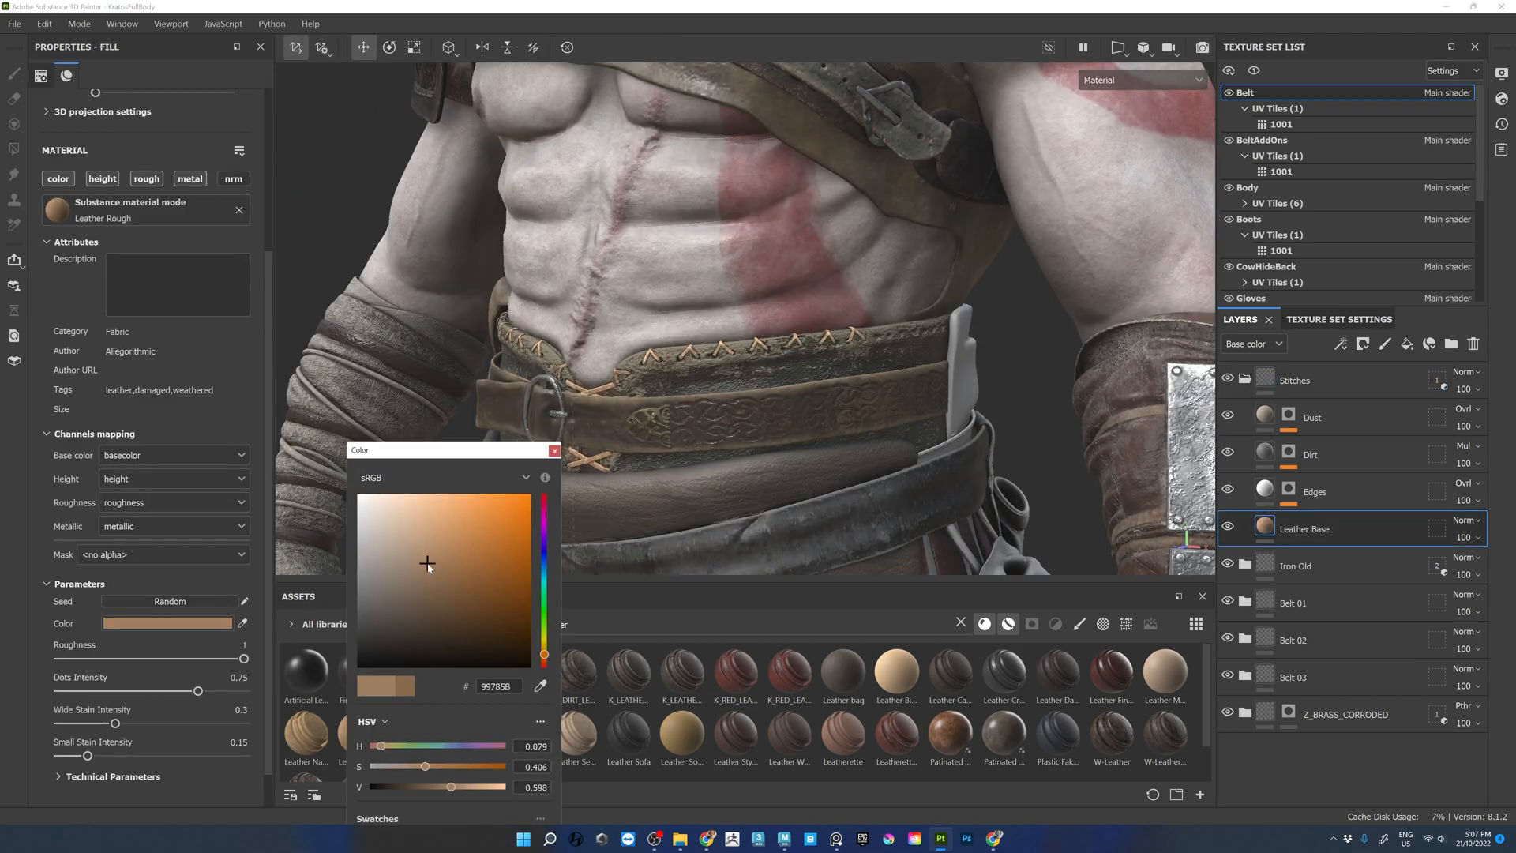
{"action": "left_click_drag", "start_coordinate": [427, 558], "coordinate": [417, 596]}
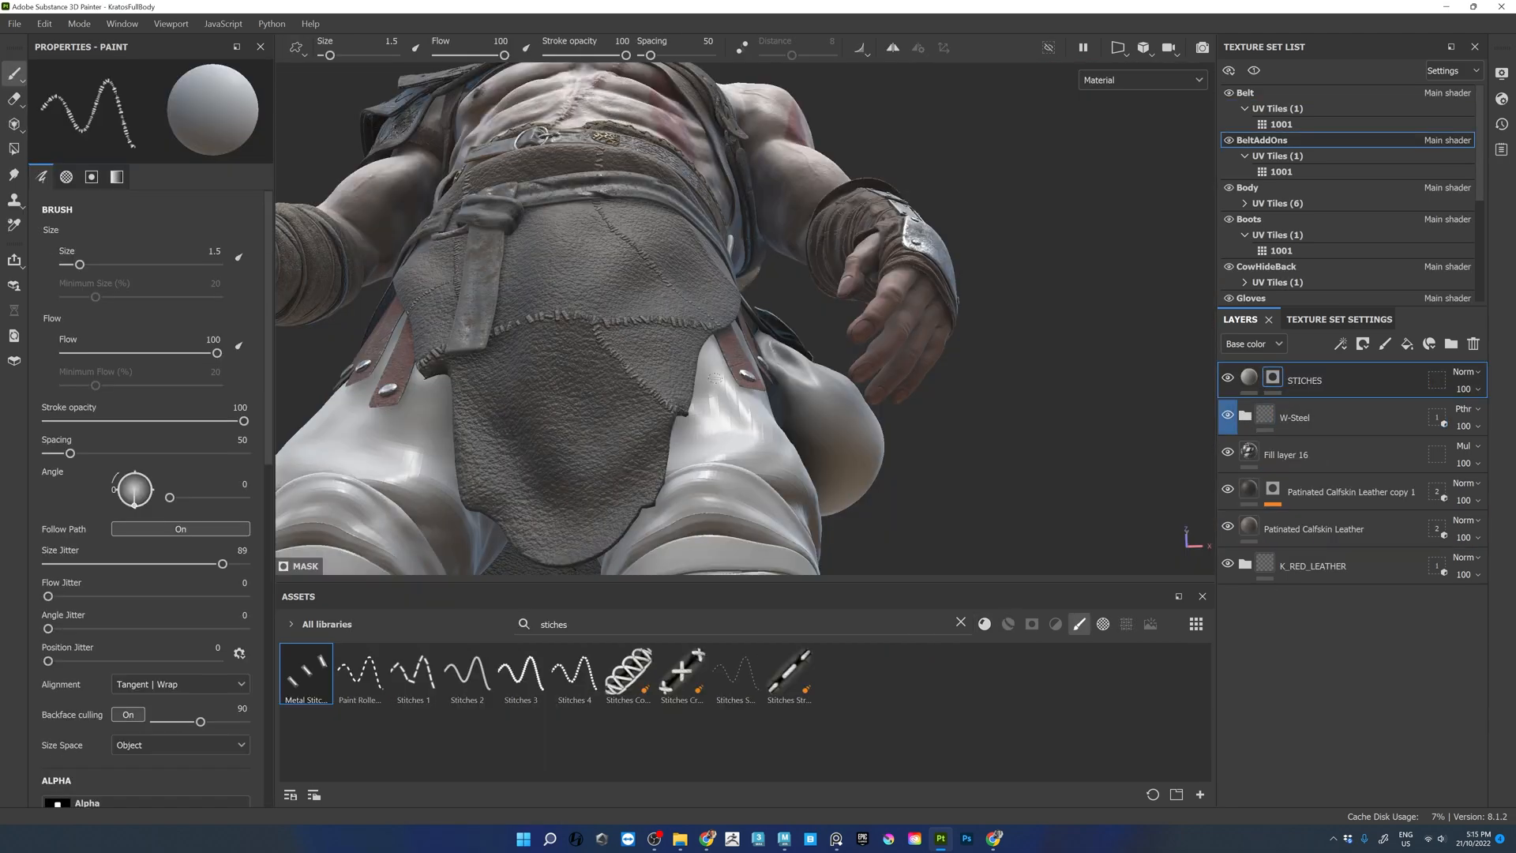
{"action": "left_click_drag", "start_coordinate": [714, 379], "coordinate": [657, 499], "text": "alt"}
{"action": "mouse_move", "coordinate": [647, 255]}
{"action": "left_mouse_down", "text": "alt"}
{"action": "mouse_move", "coordinate": [658, 284]}
{"action": "mouse_move", "coordinate": [663, 235]}
{"action": "mouse_move", "coordinate": [669, 269]}
{"action": "mouse_move", "coordinate": [778, 347]}
{"action": "mouse_move", "coordinate": [733, 340]}
{"action": "left_mouse_up", "text": "alt"}
{"action": "scroll", "coordinate": [742, 339], "scroll_direction": "down", "scroll_amount": 5}
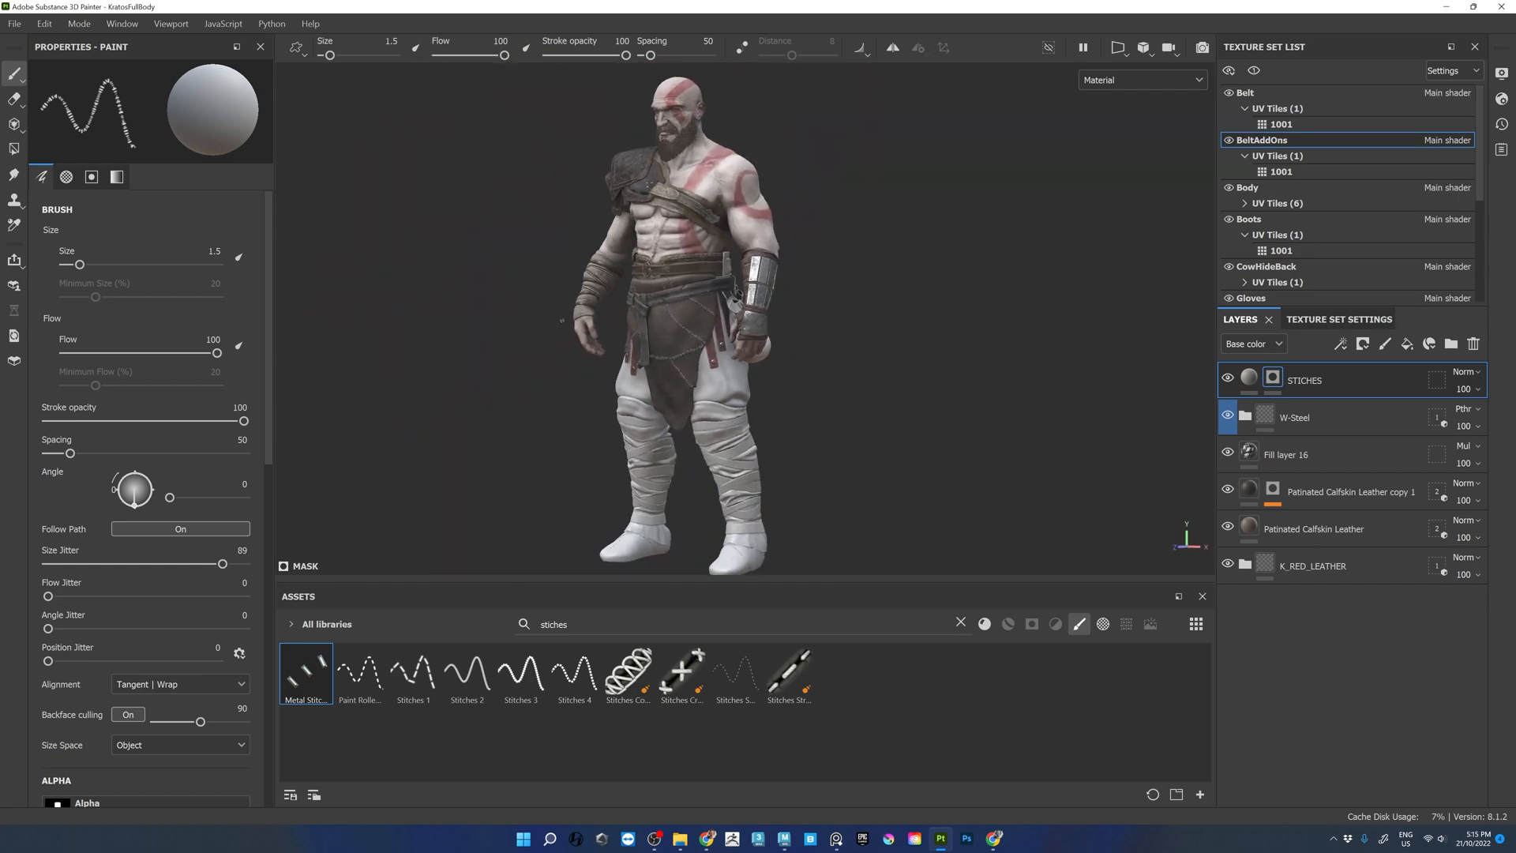
{"action": "scroll", "coordinate": [734, 341], "scroll_direction": "up", "scroll_amount": 5}
{"action": "key", "text": "e"}
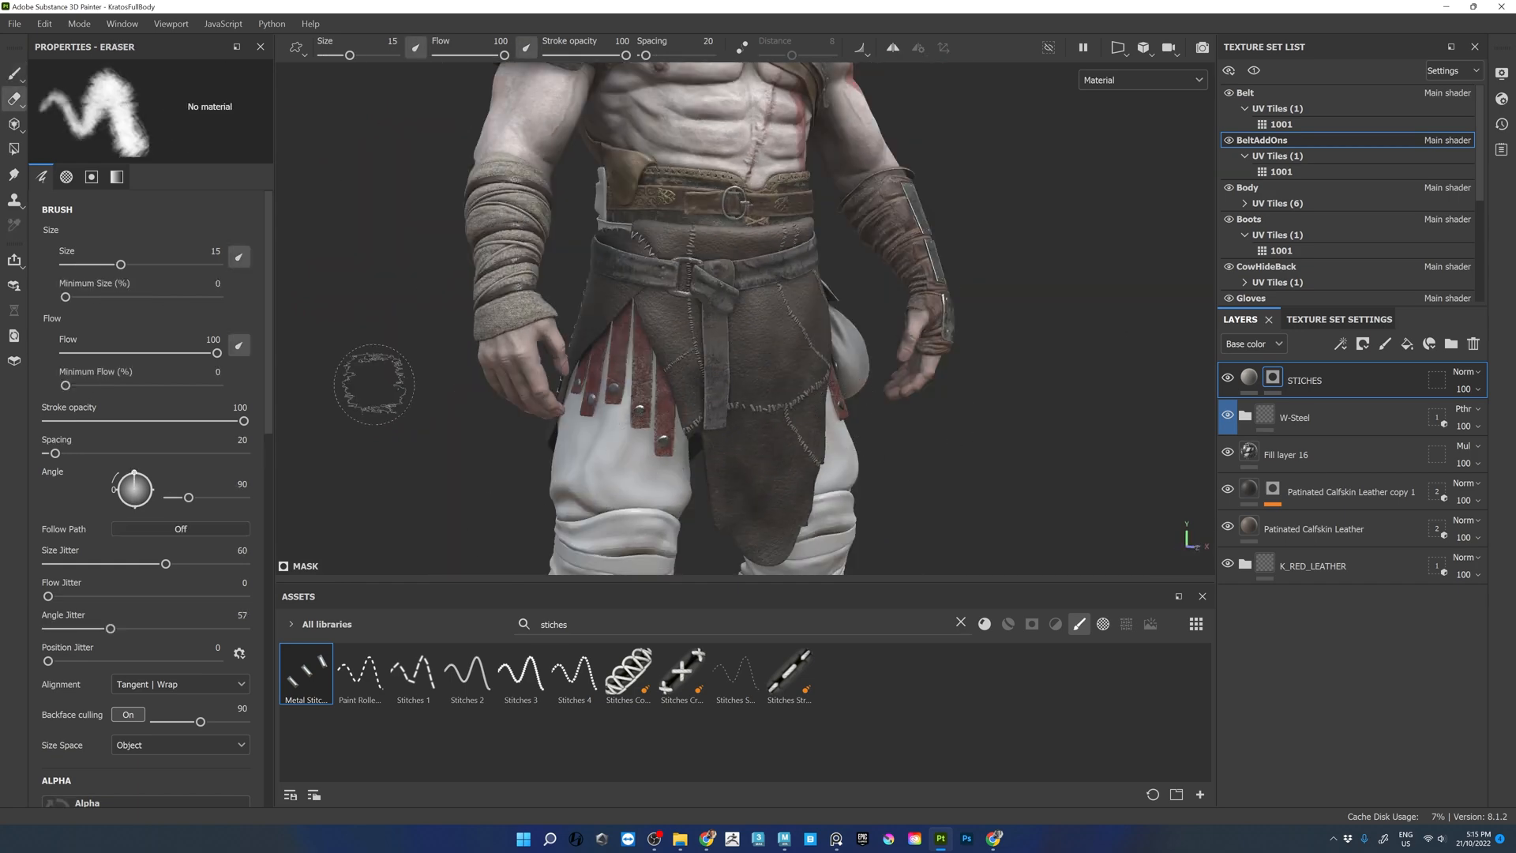
{"action": "left_click_drag", "start_coordinate": [952, 442], "coordinate": [959, 427], "text": "alt"}
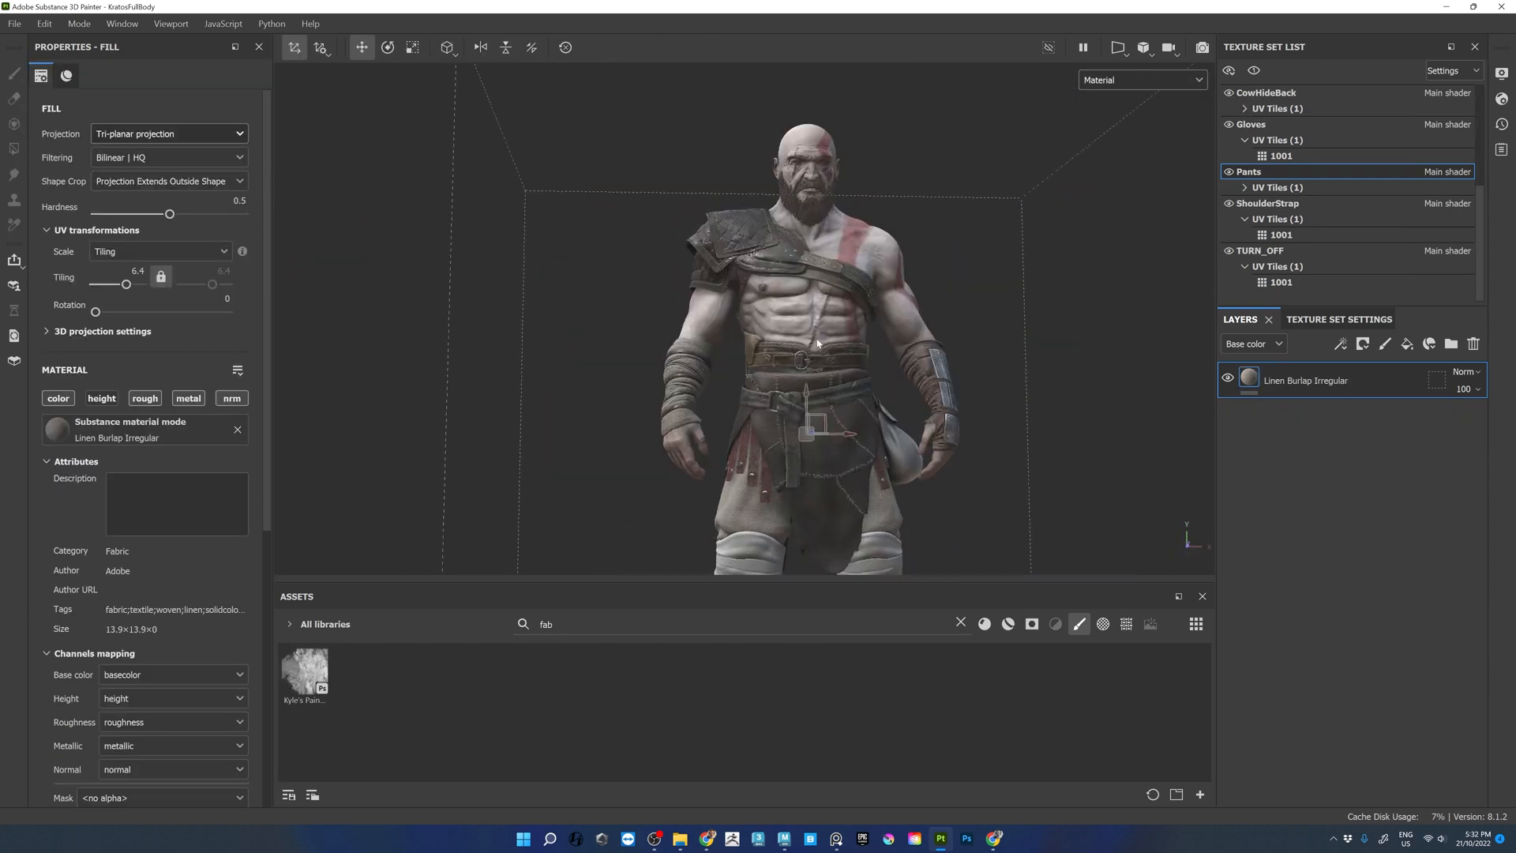
- Set the color of the Pants' Linen Burlap Irregular layer to a dark neutral grey
{"action": "scroll", "coordinate": [968, 310], "scroll_direction": "up", "scroll_amount": 3}
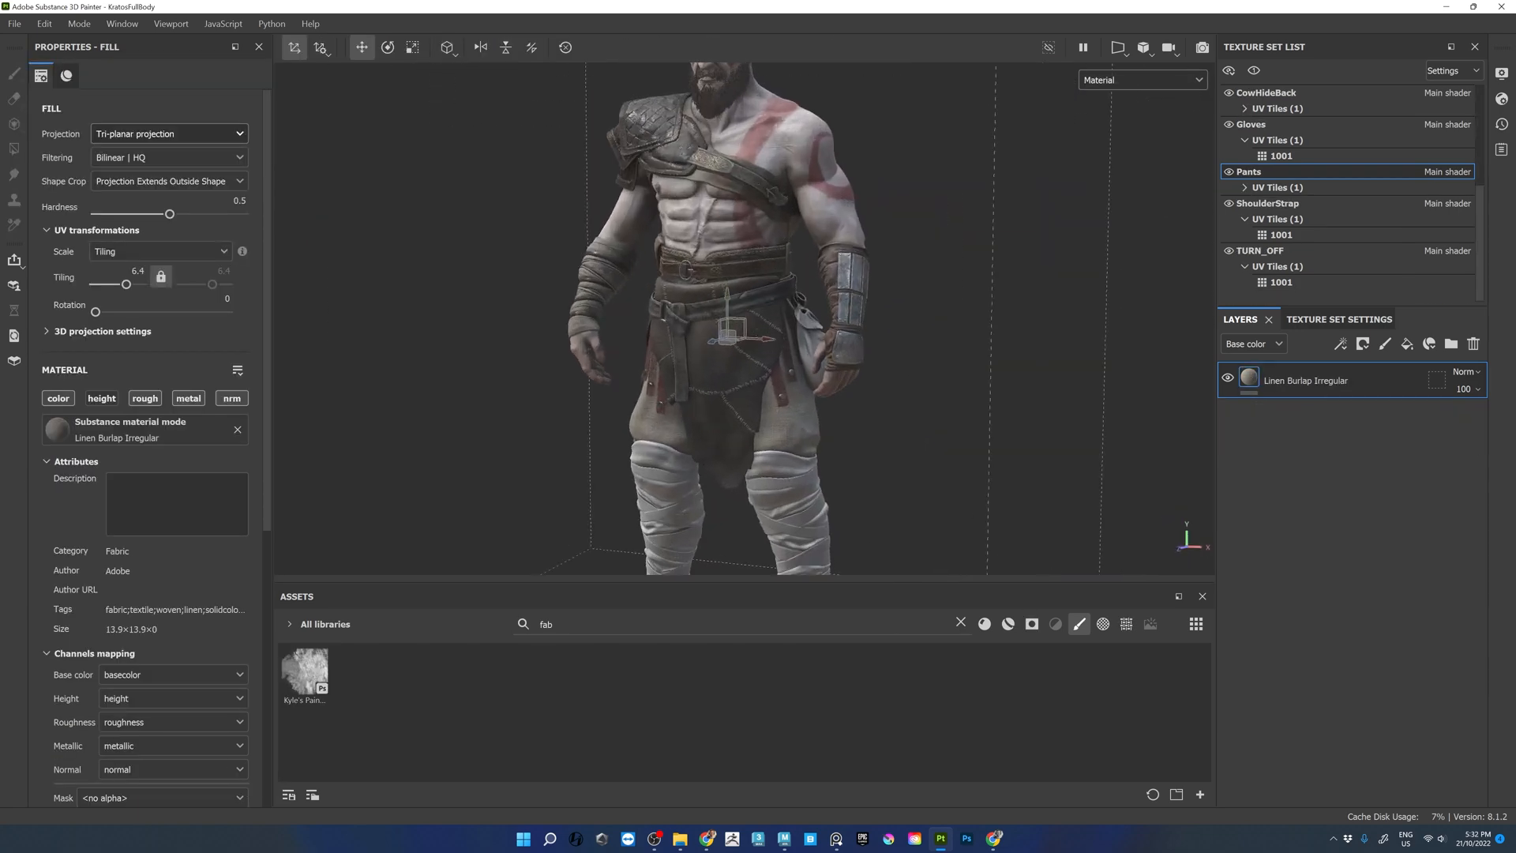
{"action": "scroll", "coordinate": [229, 524], "scroll_direction": "down", "scroll_amount": 5}
{"action": "left_click", "coordinate": [182, 538]}
{"action": "left_click_drag", "start_coordinate": [383, 565], "coordinate": [389, 622]}
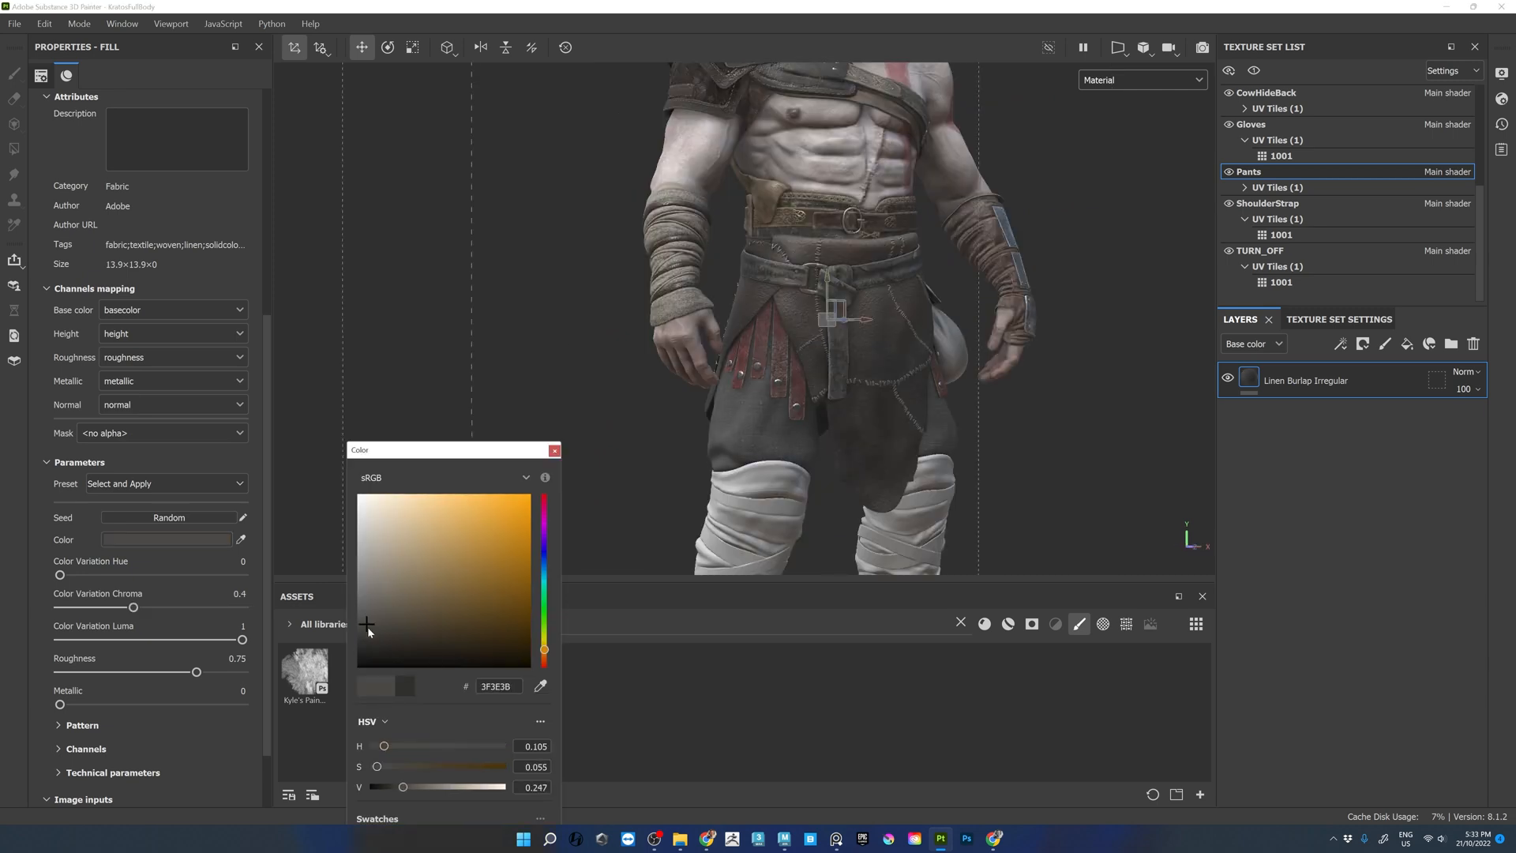
{"action": "left_click_drag", "start_coordinate": [367, 627], "coordinate": [330, 640]}
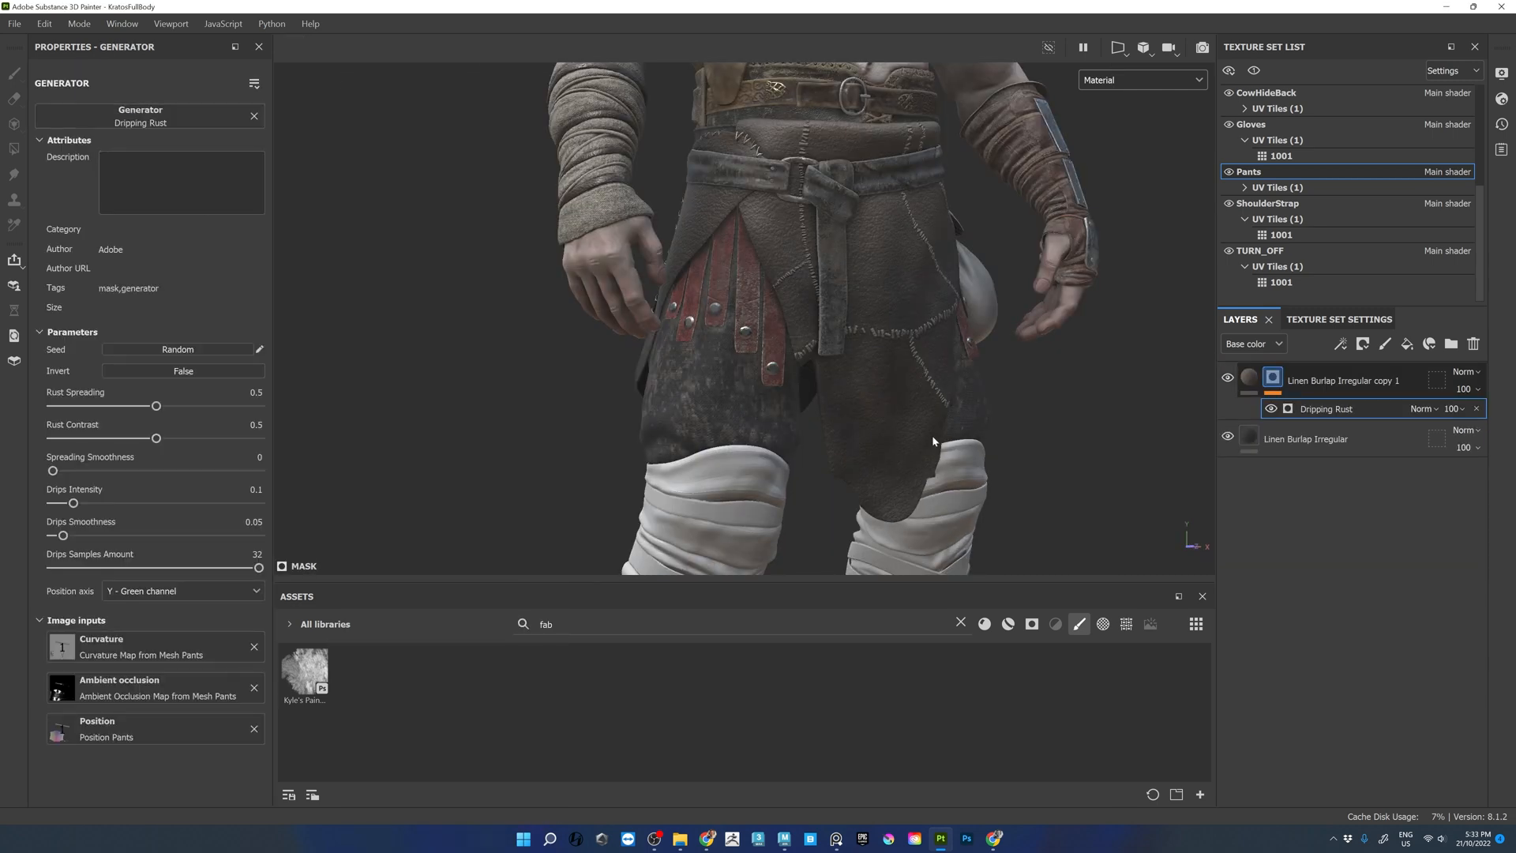
- Invert the Dripping Rust generator on Linen Burlap Irregular copy 1's mask, with rust spreading about 0.82 and drips intensity 0
{"action": "left_click_drag", "start_coordinate": [933, 442], "coordinate": [1059, 442], "text": "alt"}
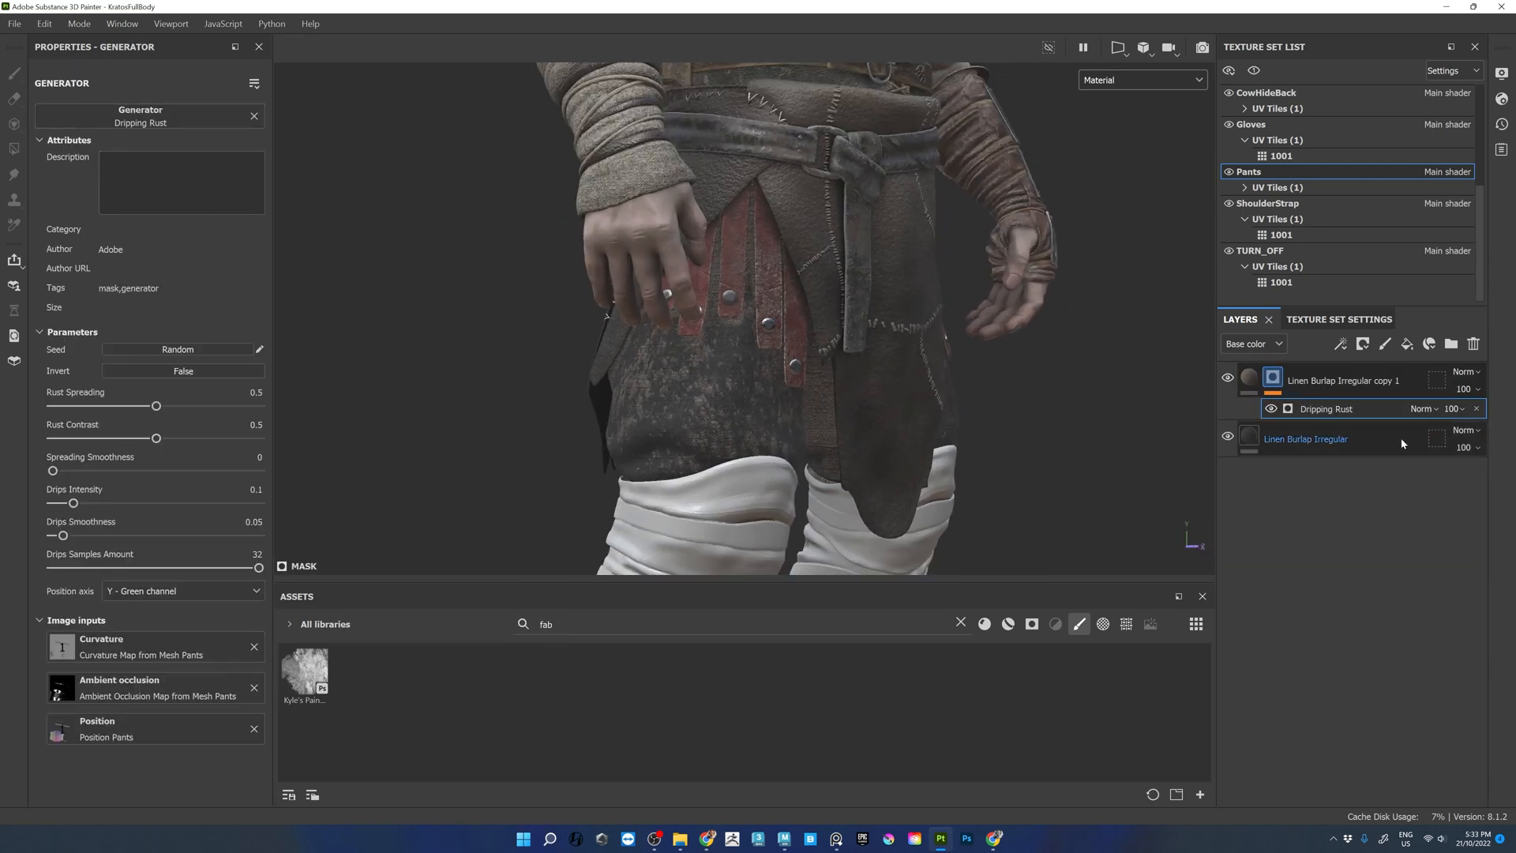
{"action": "left_click_drag", "start_coordinate": [155, 406], "coordinate": [240, 406]}
{"action": "left_click", "coordinate": [175, 369]}
{"action": "left_click_drag", "start_coordinate": [790, 418], "coordinate": [470, 478], "text": "alt"}
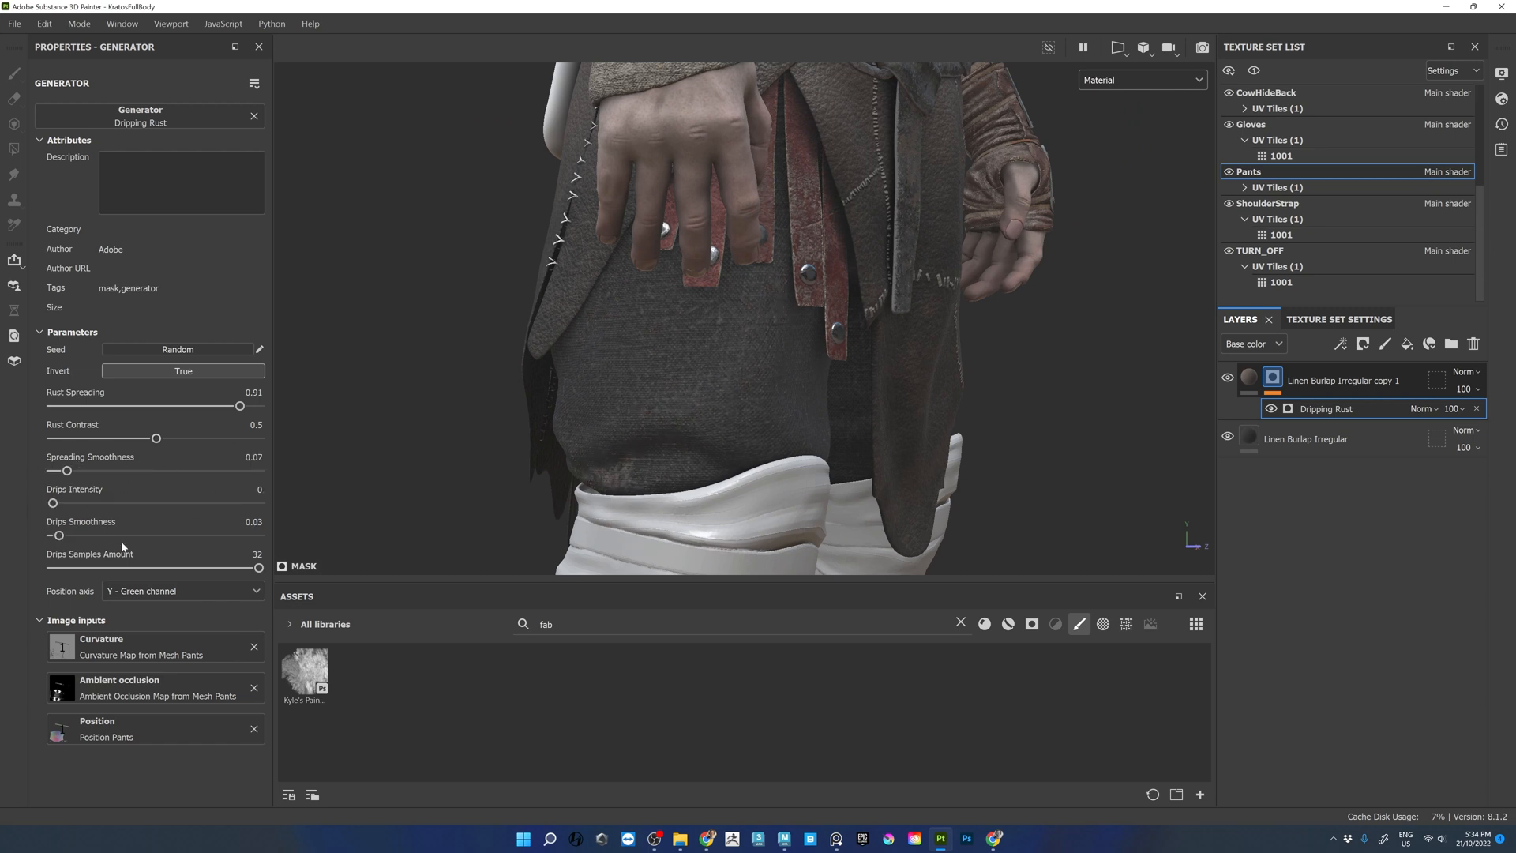
{"action": "left_click_drag", "start_coordinate": [240, 406], "coordinate": [224, 406]}
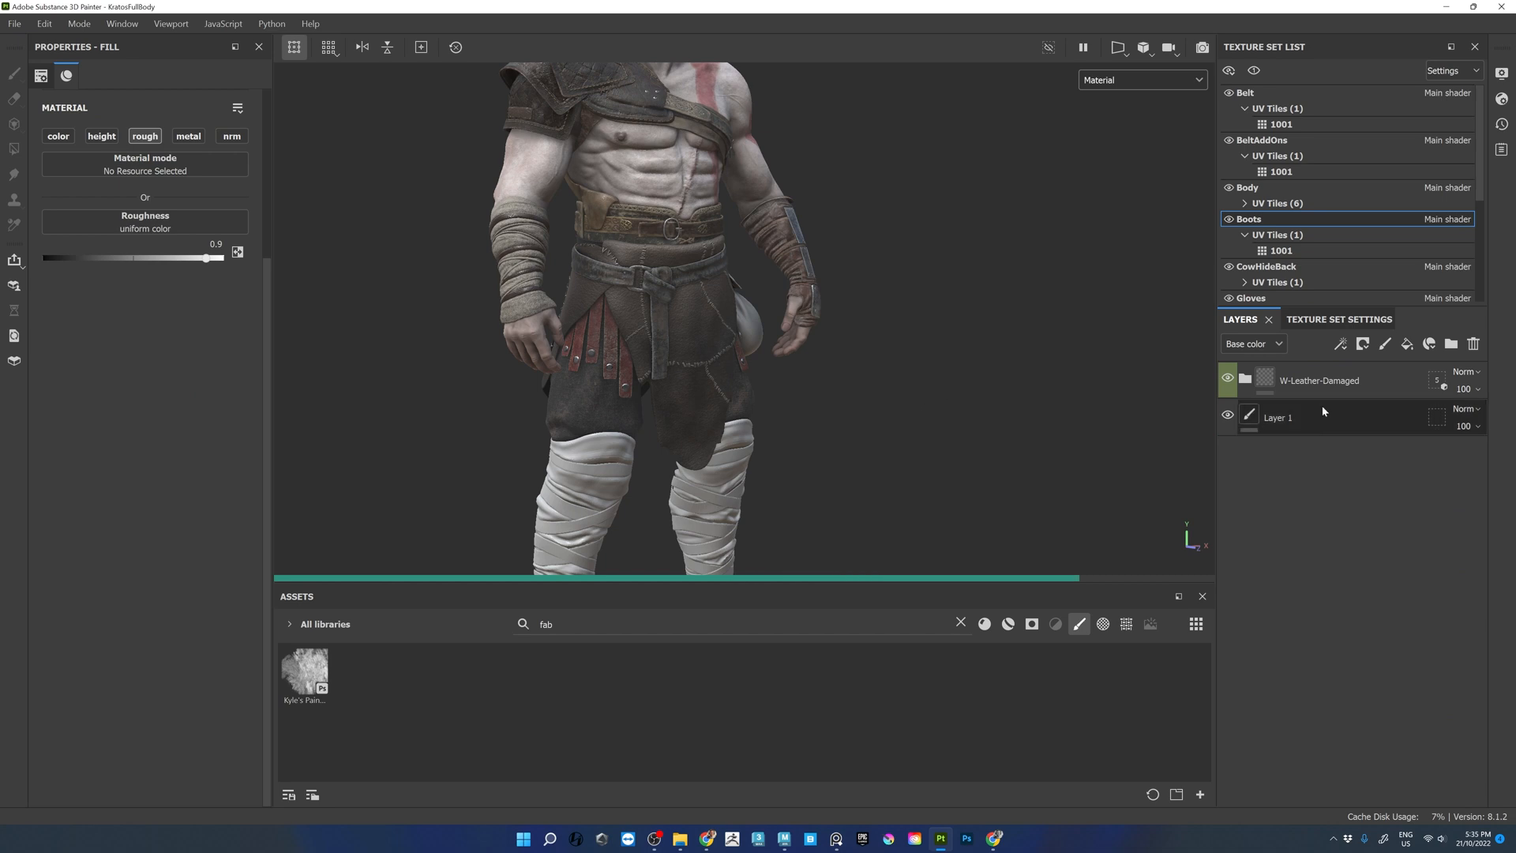
- Delete the W-Leather-Damaged folder from the Boots texture set
{"action": "left_click", "coordinate": [1337, 322]}
{"action": "left_click_drag", "start_coordinate": [798, 436], "coordinate": [746, 435], "text": "alt"}
{"action": "middle_click_drag", "start_coordinate": [631, 545], "coordinate": [695, 379], "text": "alt"}
{"action": "right_click_drag", "start_coordinate": [695, 379], "coordinate": [866, 335], "text": "alt"}
{"action": "mouse_move", "coordinate": [866, 335]}
{"action": "left_mouse_down", "text": "alt"}
{"action": "mouse_move", "coordinate": [734, 339]}
{"action": "mouse_move", "coordinate": [853, 339]}
{"action": "left_mouse_up", "text": "alt"}
{"action": "right_click_drag", "start_coordinate": [853, 339], "coordinate": [711, 293], "text": "alt"}
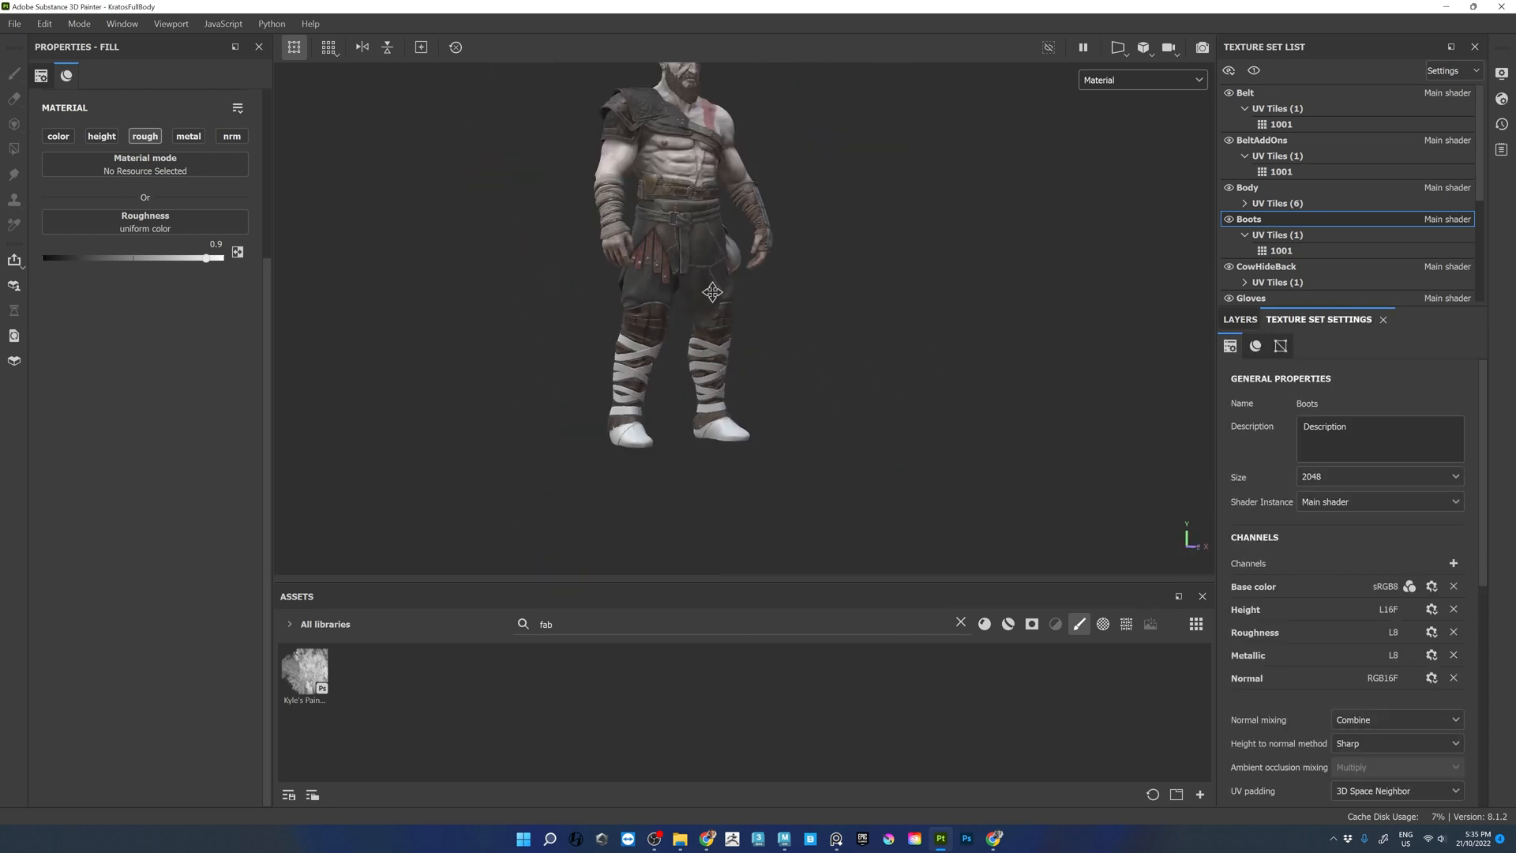
{"action": "middle_click_drag", "start_coordinate": [710, 293], "coordinate": [728, 506], "text": "alt"}
{"action": "left_click", "coordinate": [1240, 319]}
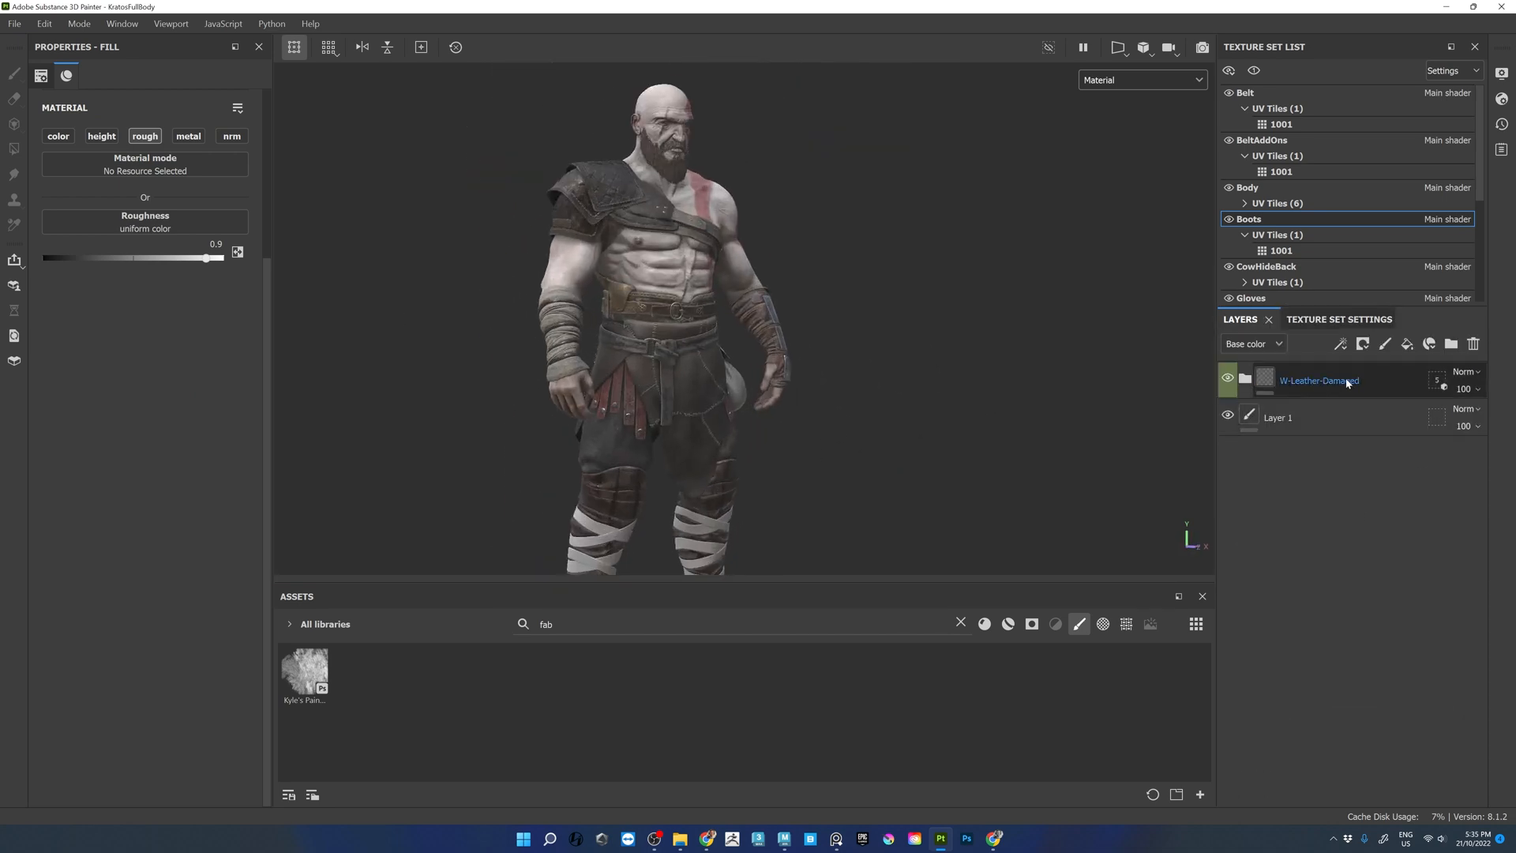
{"action": "left_click", "coordinate": [1473, 346]}
- Paste the Leatherglove folder above Layer 1 in the Boots texture set and include all meshes in its geometry mask
{"action": "right_click", "coordinate": [1272, 555]}
{"action": "left_click", "coordinate": [1336, 314]}
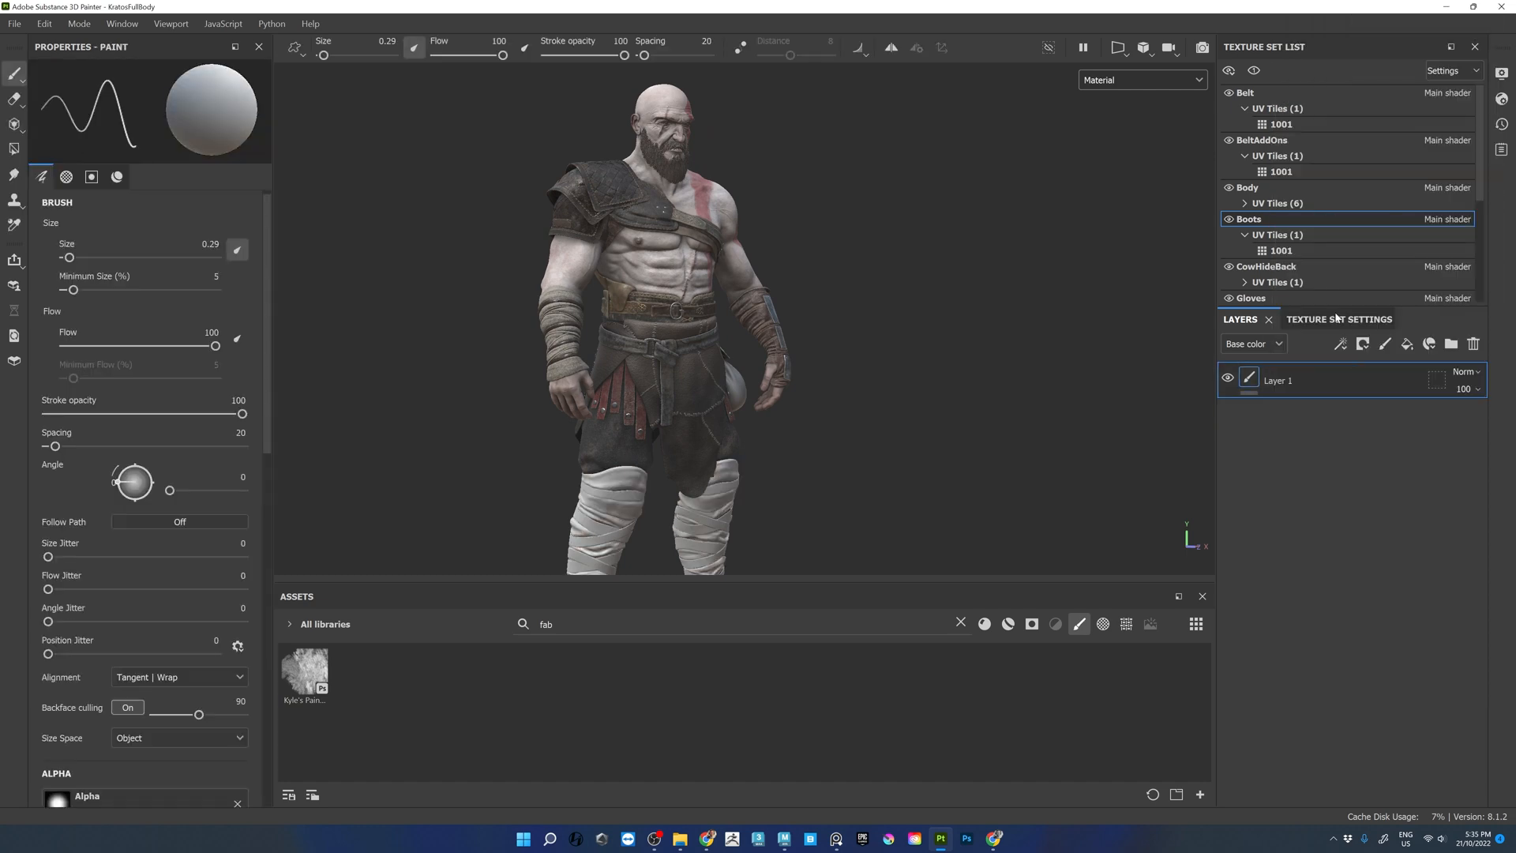
{"action": "left_click", "coordinate": [1440, 382]}
{"action": "left_click", "coordinate": [255, 100]}
{"action": "left_click", "coordinate": [278, 106]}
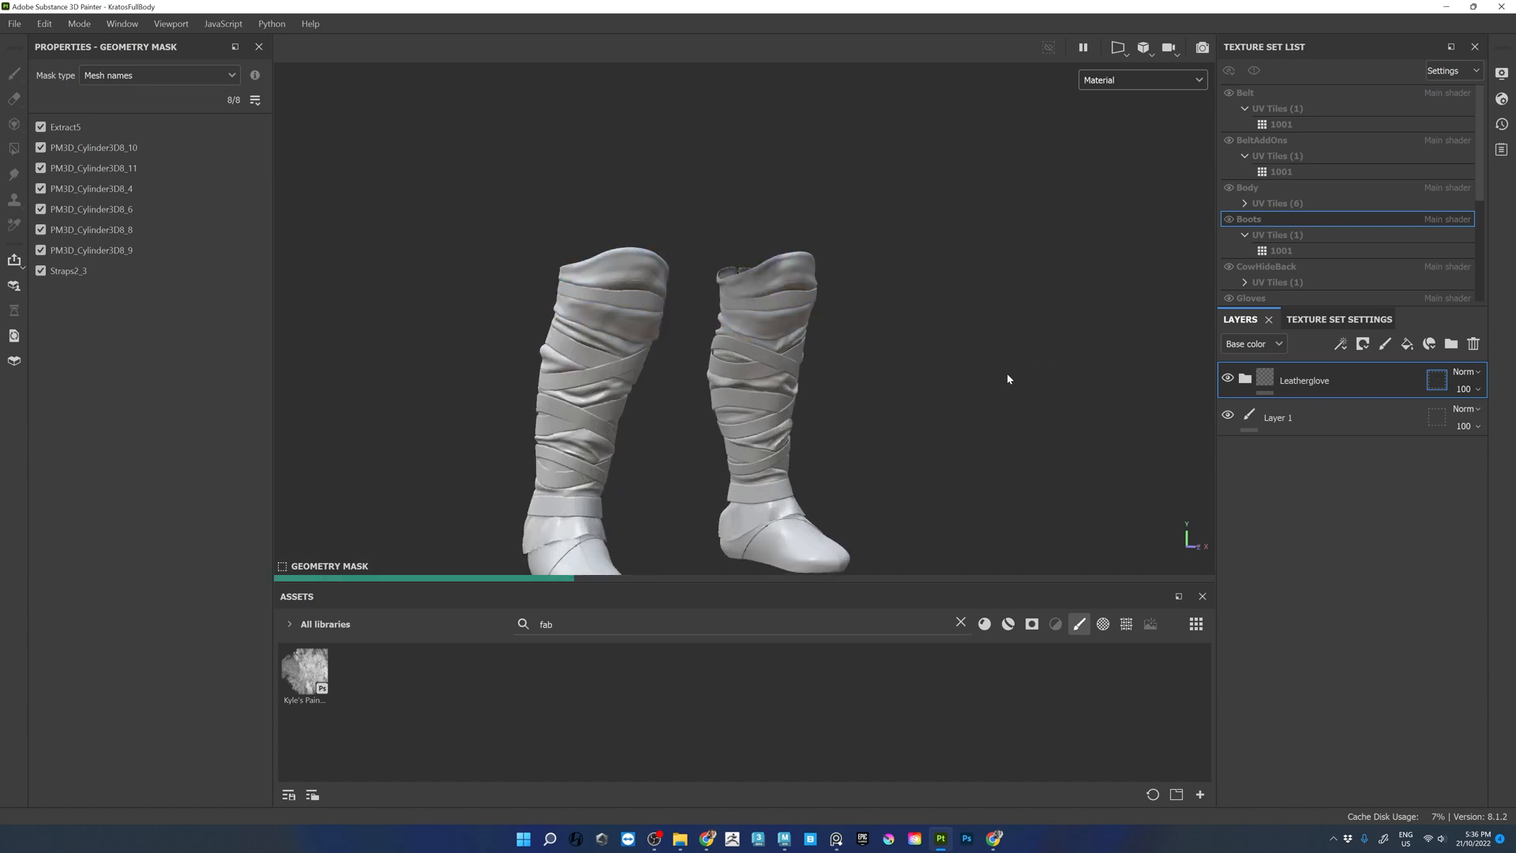
- Exclude all meshes from Leatherglove's geometry mask, then include only the upper knee bands and the leather straps around the legs
{"action": "left_click_drag", "start_coordinate": [1105, 506], "coordinate": [892, 395], "text": "alt"}
{"action": "left_click", "coordinate": [255, 101]}
{"action": "left_click", "coordinate": [278, 126]}
{"action": "left_click", "coordinate": [623, 230]}
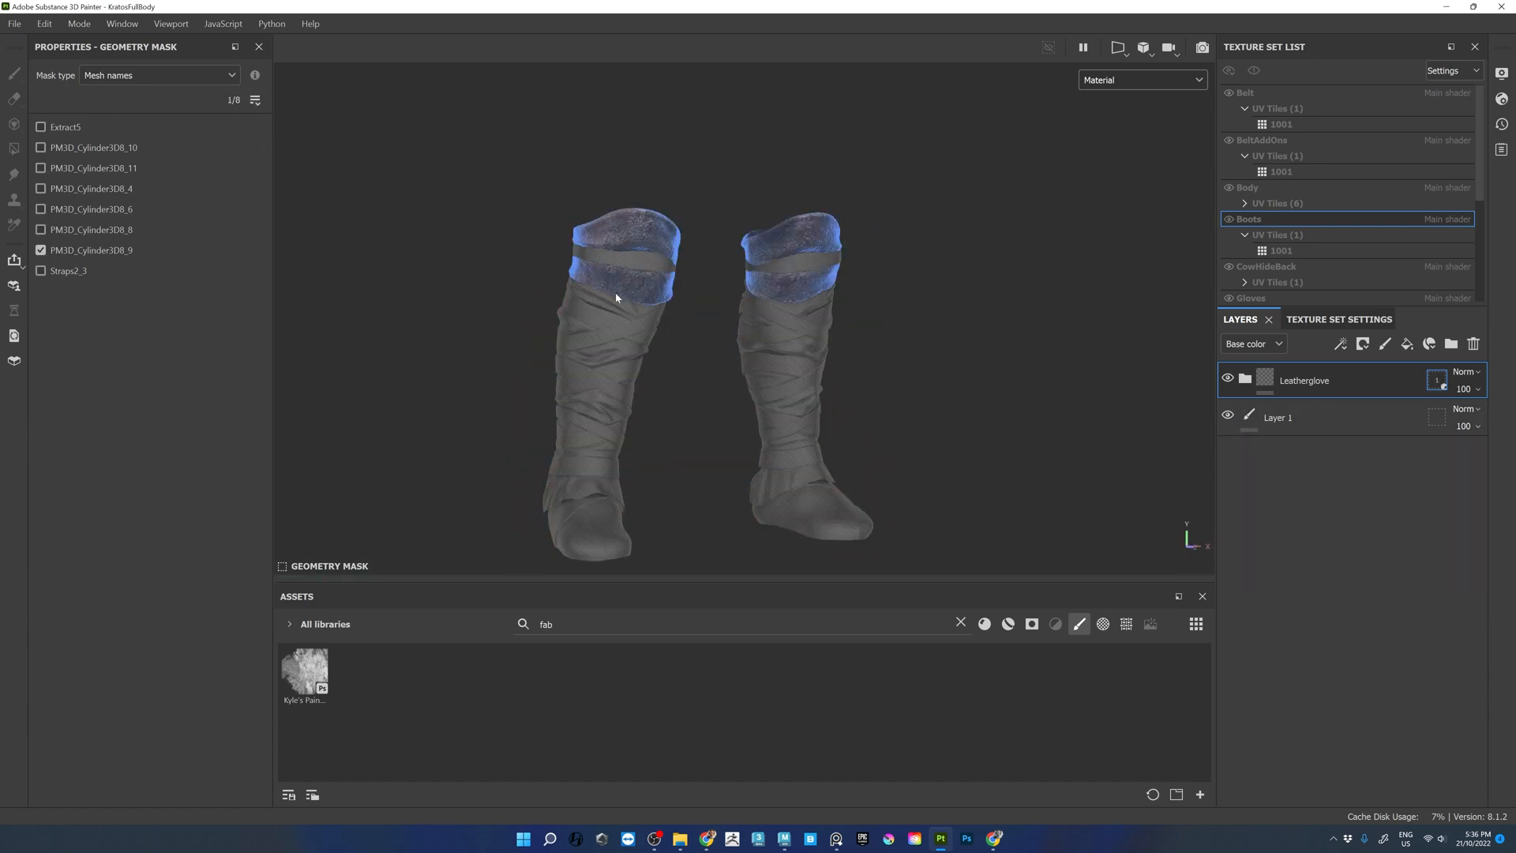
{"action": "left_click", "coordinate": [623, 371]}
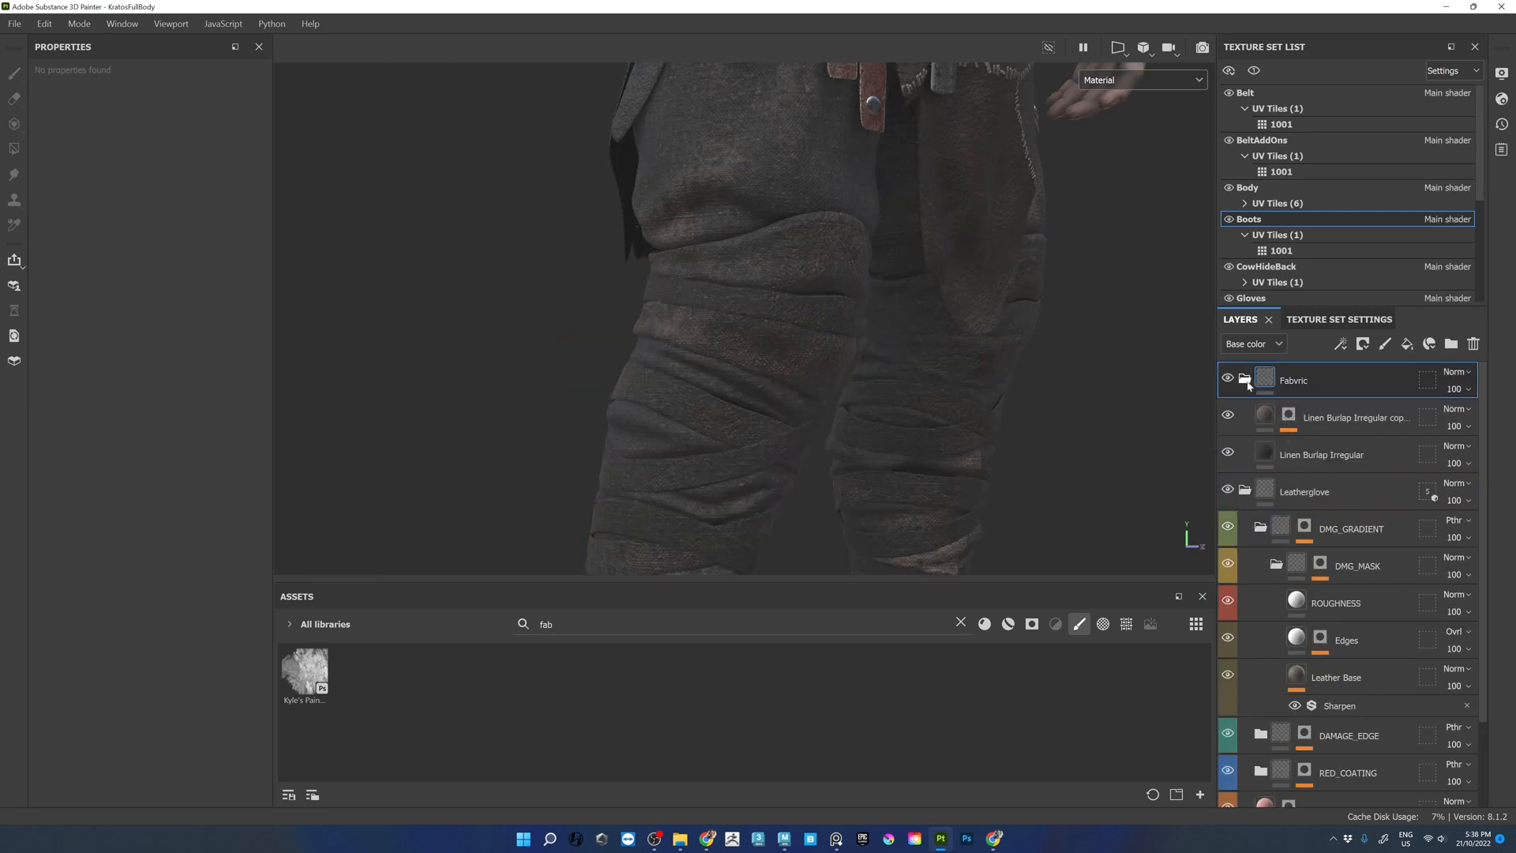
- Move the Fabvric folder below the Leatherglove folder in the Boots layer stack
{"action": "left_click_drag", "start_coordinate": [1274, 395], "coordinate": [1279, 436]}
{"action": "scroll", "coordinate": [914, 509], "scroll_direction": "down", "scroll_amount": 5}
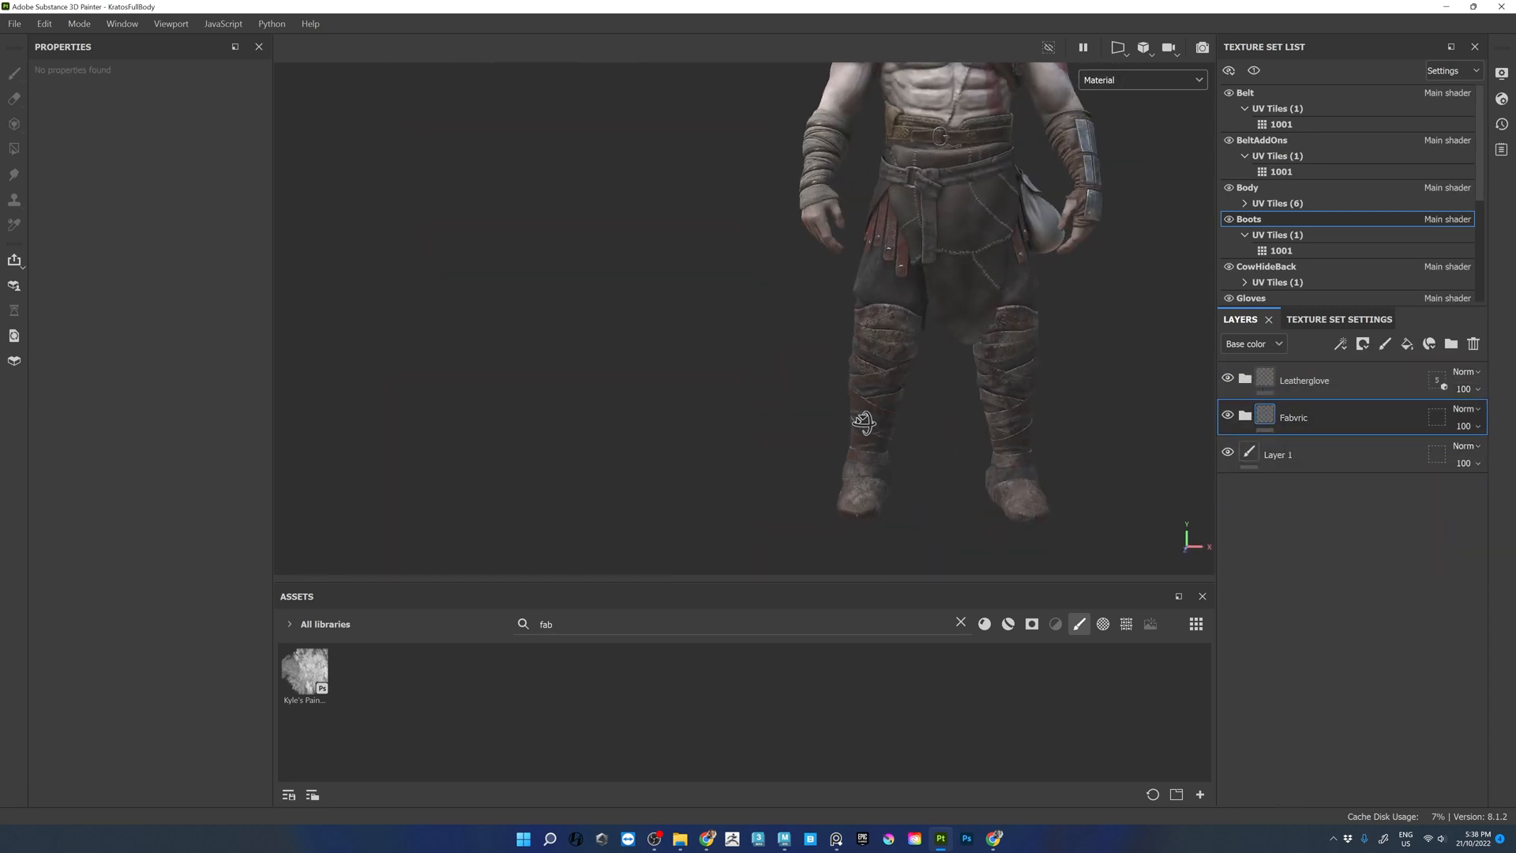
{"action": "scroll", "coordinate": [1017, 413], "scroll_direction": "up", "scroll_amount": 2}
{"action": "middle_click_drag", "start_coordinate": [1017, 413], "coordinate": [924, 339], "text": "alt"}
{"action": "right_click_drag", "start_coordinate": [1017, 395], "coordinate": [1248, 445], "text": "alt"}
{"action": "middle_click_drag", "start_coordinate": [904, 490], "coordinate": [889, 379], "text": "alt"}
{"action": "left_click_drag", "start_coordinate": [890, 379], "coordinate": [1264, 466], "text": "alt"}
{"action": "left_click_drag", "start_coordinate": [979, 487], "coordinate": [1117, 407], "text": "alt"}
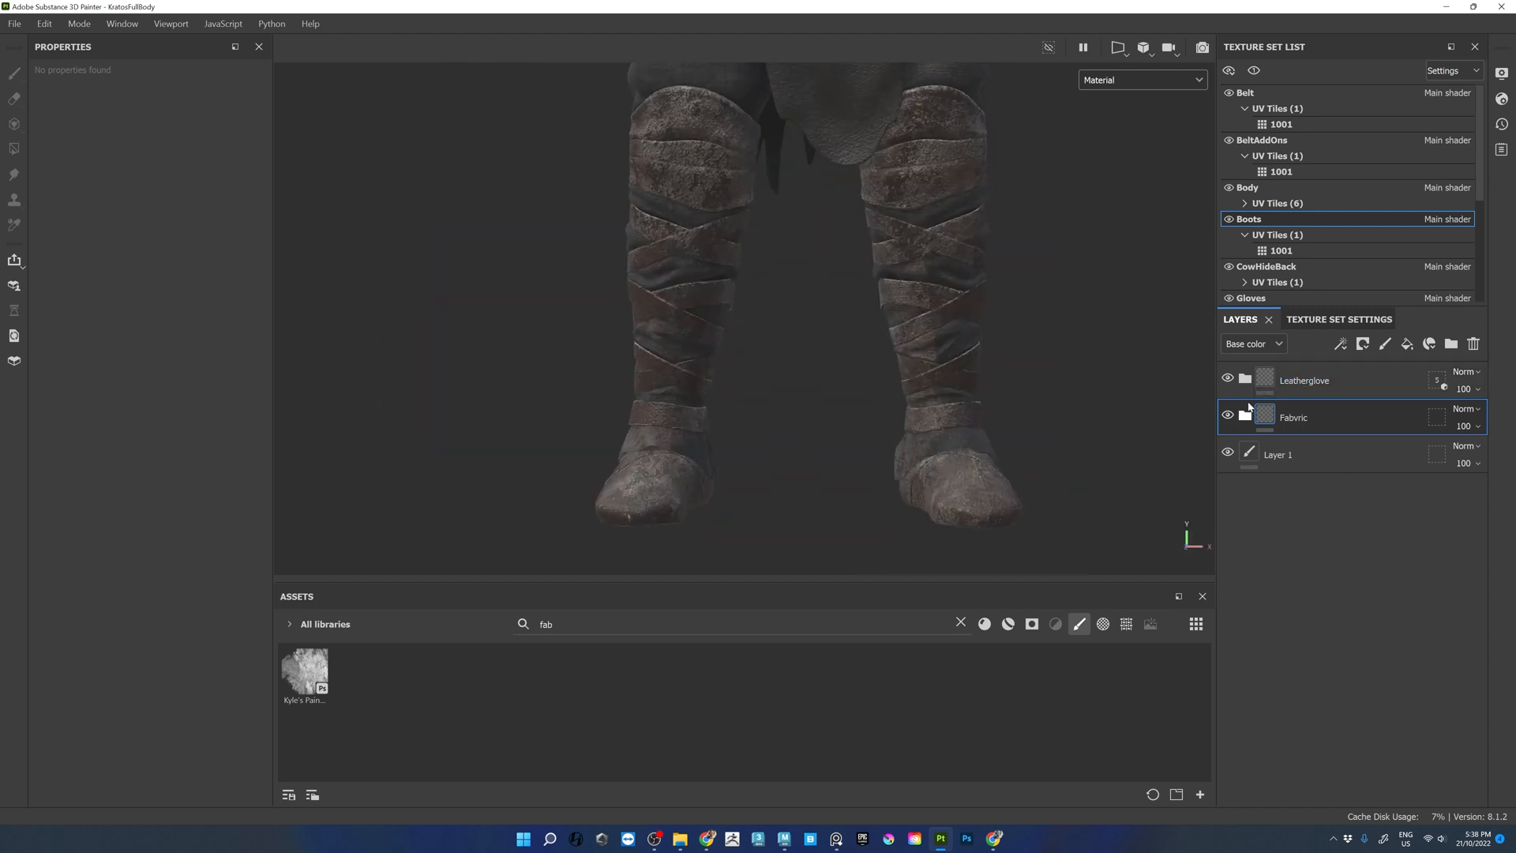
- Limit the Fabvric folder's geometry mask to two boot meshes, the cloth sections beneath the leather straps
{"action": "left_click", "coordinate": [1437, 417]}
{"action": "left_click", "coordinate": [1265, 414]}
{"action": "right_click_drag", "start_coordinate": [893, 340], "coordinate": [751, 129], "text": "alt"}
{"action": "middle_click_drag", "start_coordinate": [751, 128], "coordinate": [758, 293], "text": "alt"}
{"action": "right_click_drag", "start_coordinate": [758, 316], "coordinate": [861, 415], "text": "alt"}
{"action": "left_click_drag", "start_coordinate": [859, 414], "coordinate": [798, 422], "text": "alt"}
{"action": "middle_click_drag", "start_coordinate": [849, 466], "coordinate": [854, 369], "text": "alt"}
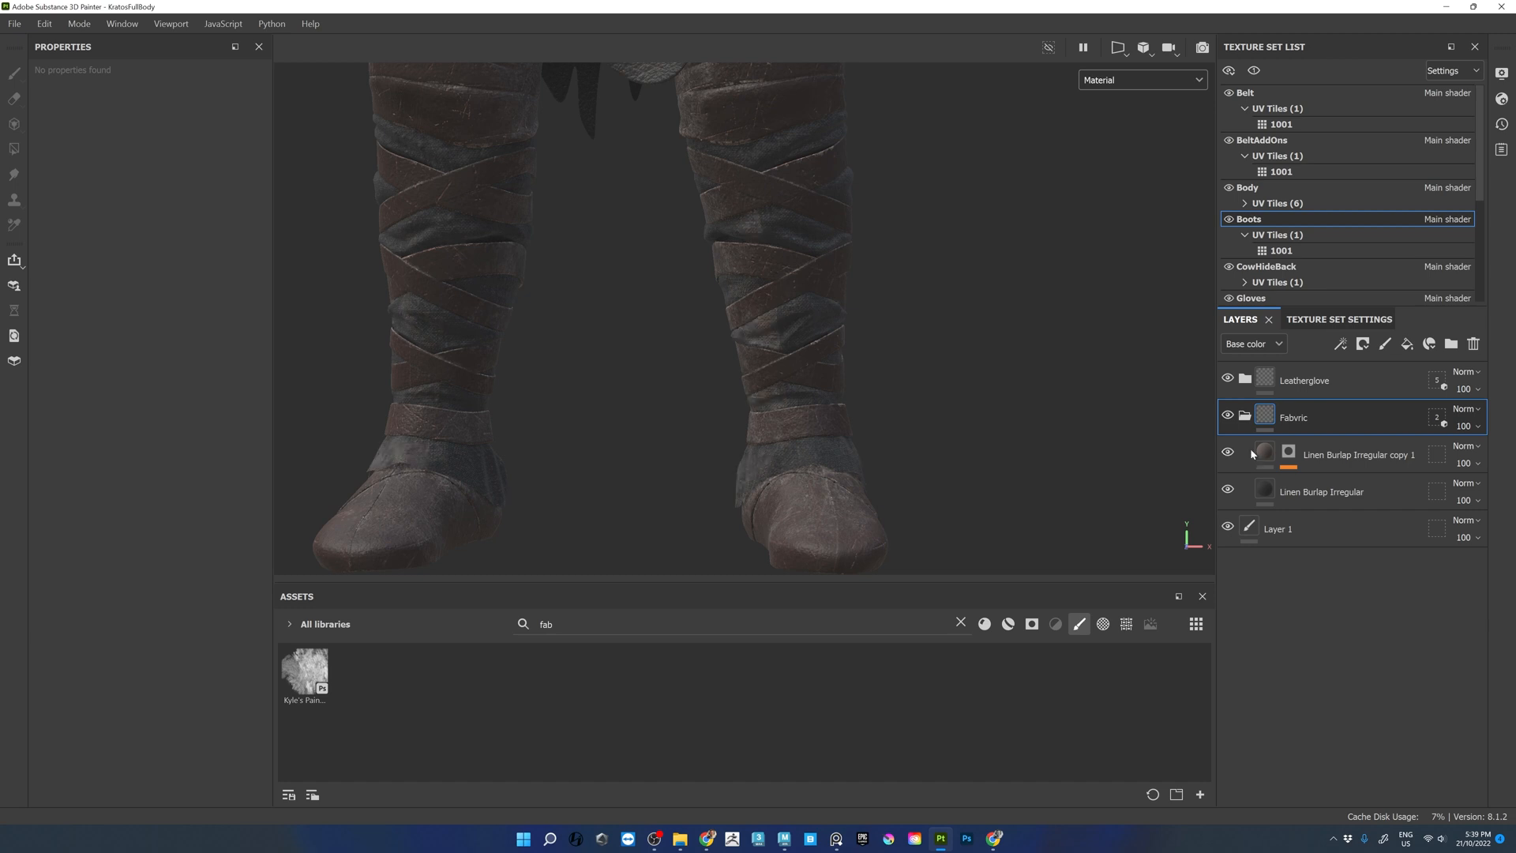
- Replace the Dripping Rust generator on the mask of the Boots' Linen Burlap Irregular copy 1 with a new default Dripping Rust generator
{"action": "left_click", "coordinate": [1289, 452]}
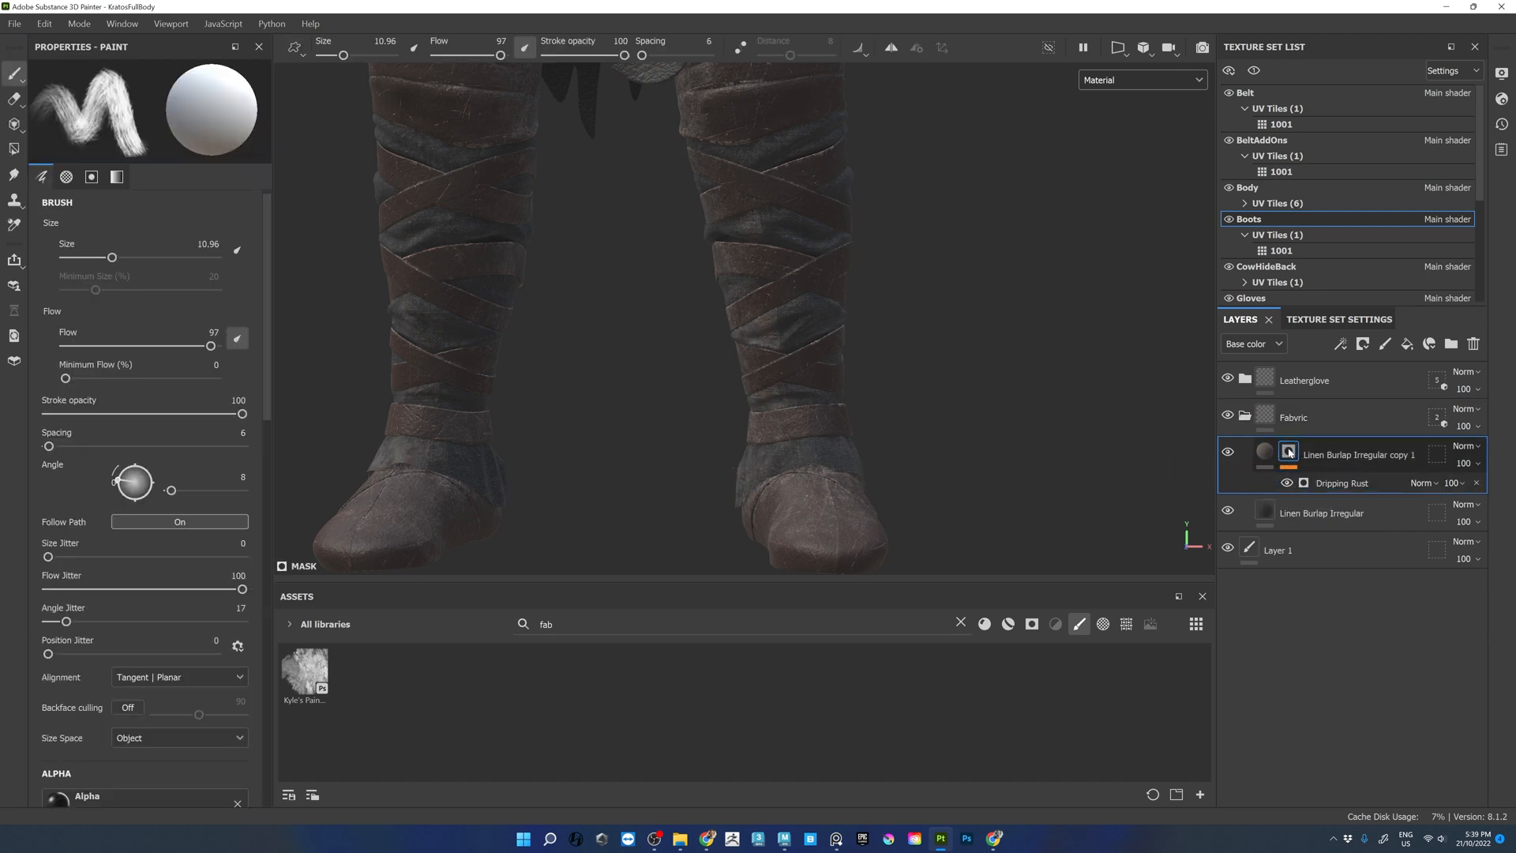
{"action": "left_click", "coordinate": [1331, 485]}
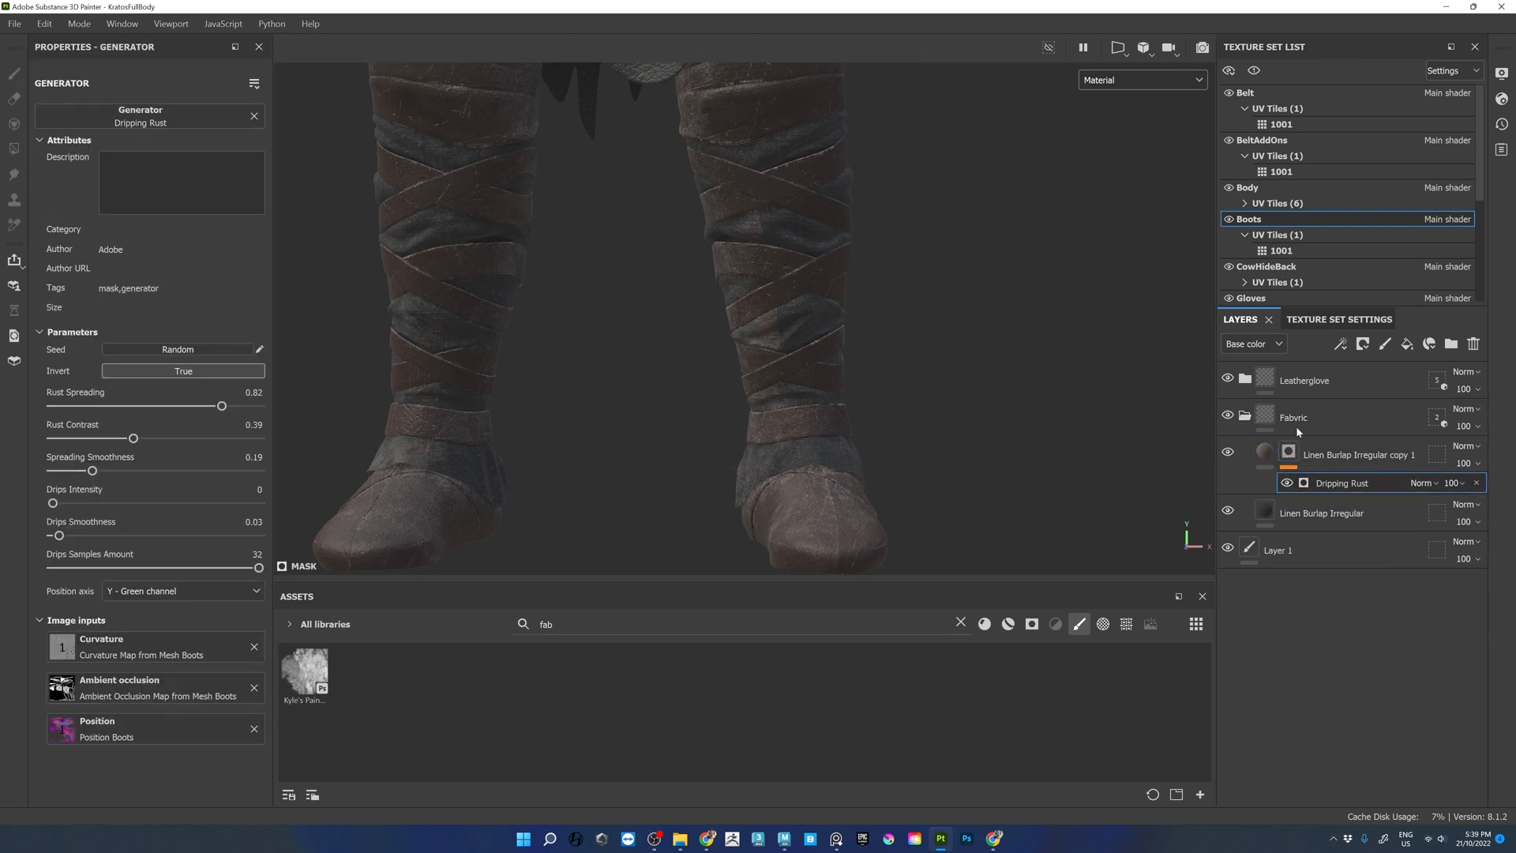
{"action": "left_click", "coordinate": [1477, 484]}
{"action": "right_click", "coordinate": [1290, 454]}
{"action": "left_click", "coordinate": [1328, 510]}
{"action": "left_click", "coordinate": [133, 125]}
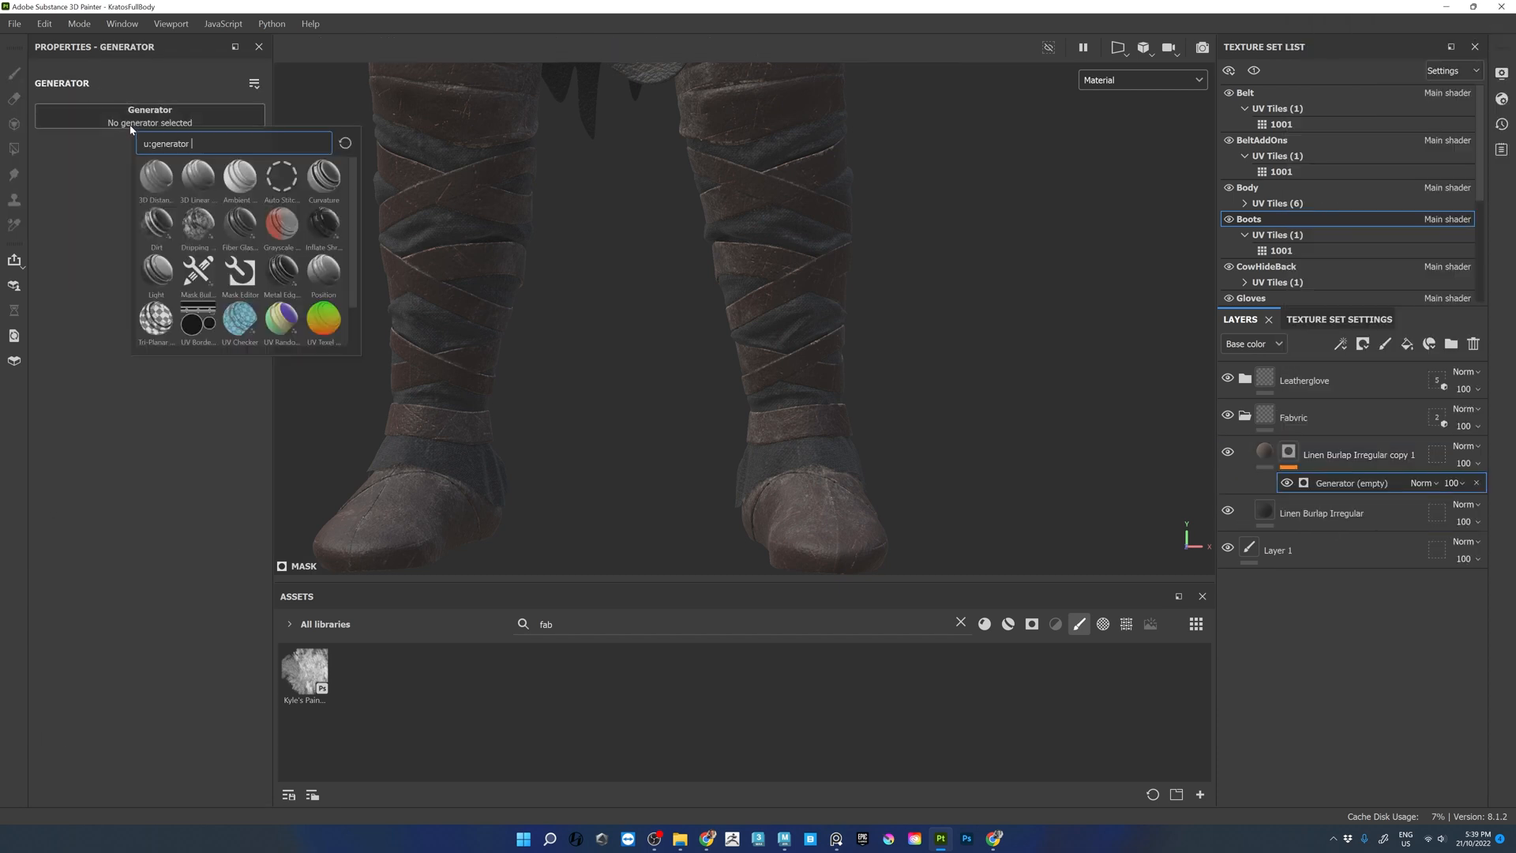
{"action": "left_click", "coordinate": [198, 223]}
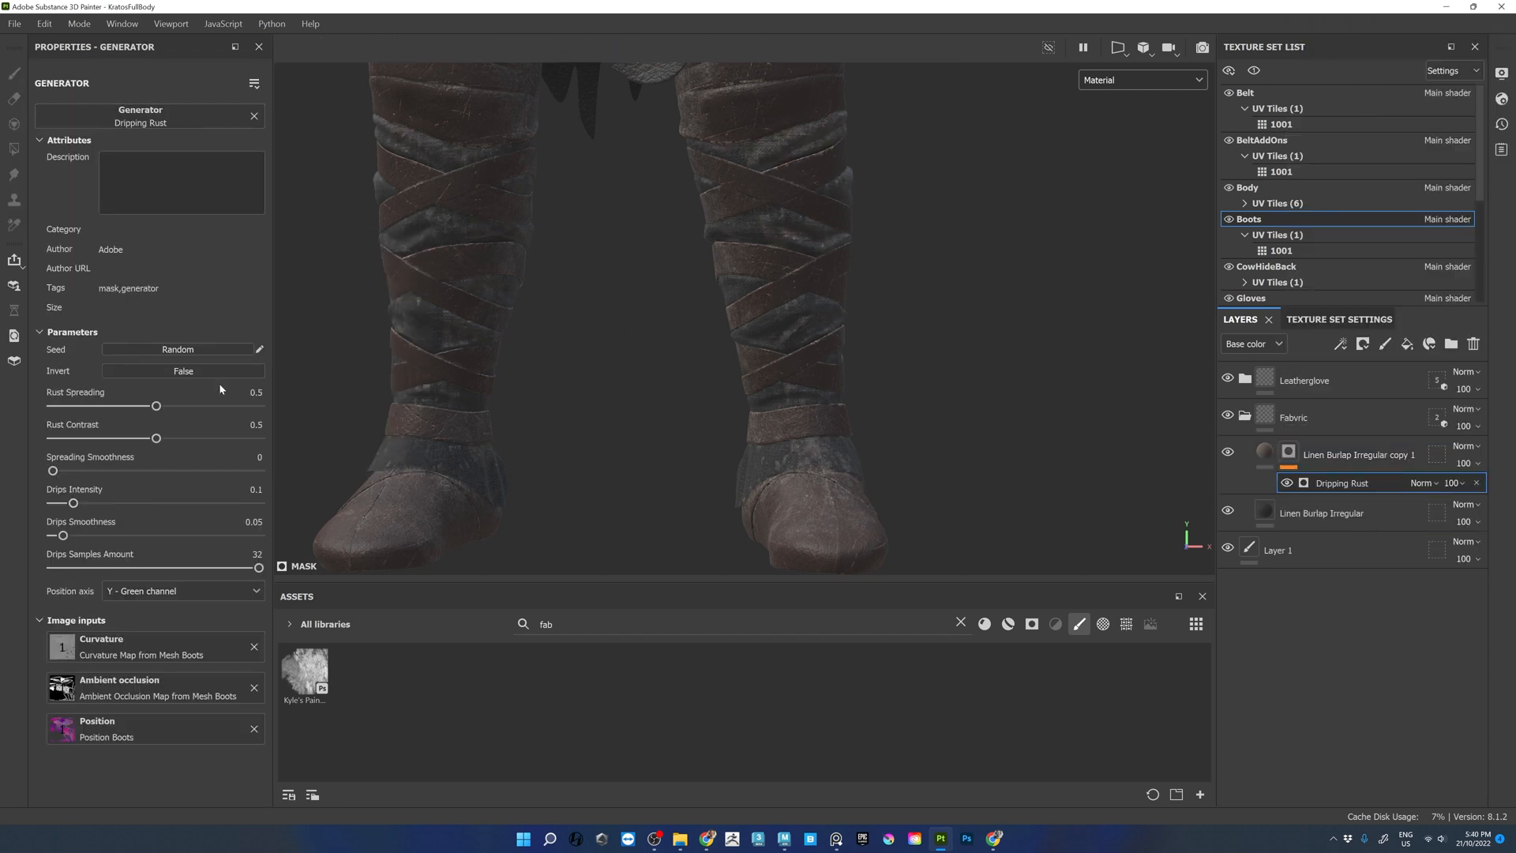
- Replace the Dripping Rust generator on Linen Burlap Irregular copy 1's mask with a Dirt generator
{"action": "right_click_drag", "start_coordinate": [718, 300], "coordinate": [768, 191], "text": "alt"}
{"action": "left_click_drag", "start_coordinate": [768, 192], "coordinate": [908, 151], "text": "alt"}
{"action": "left_click", "coordinate": [254, 116]}
{"action": "left_click", "coordinate": [144, 118]}
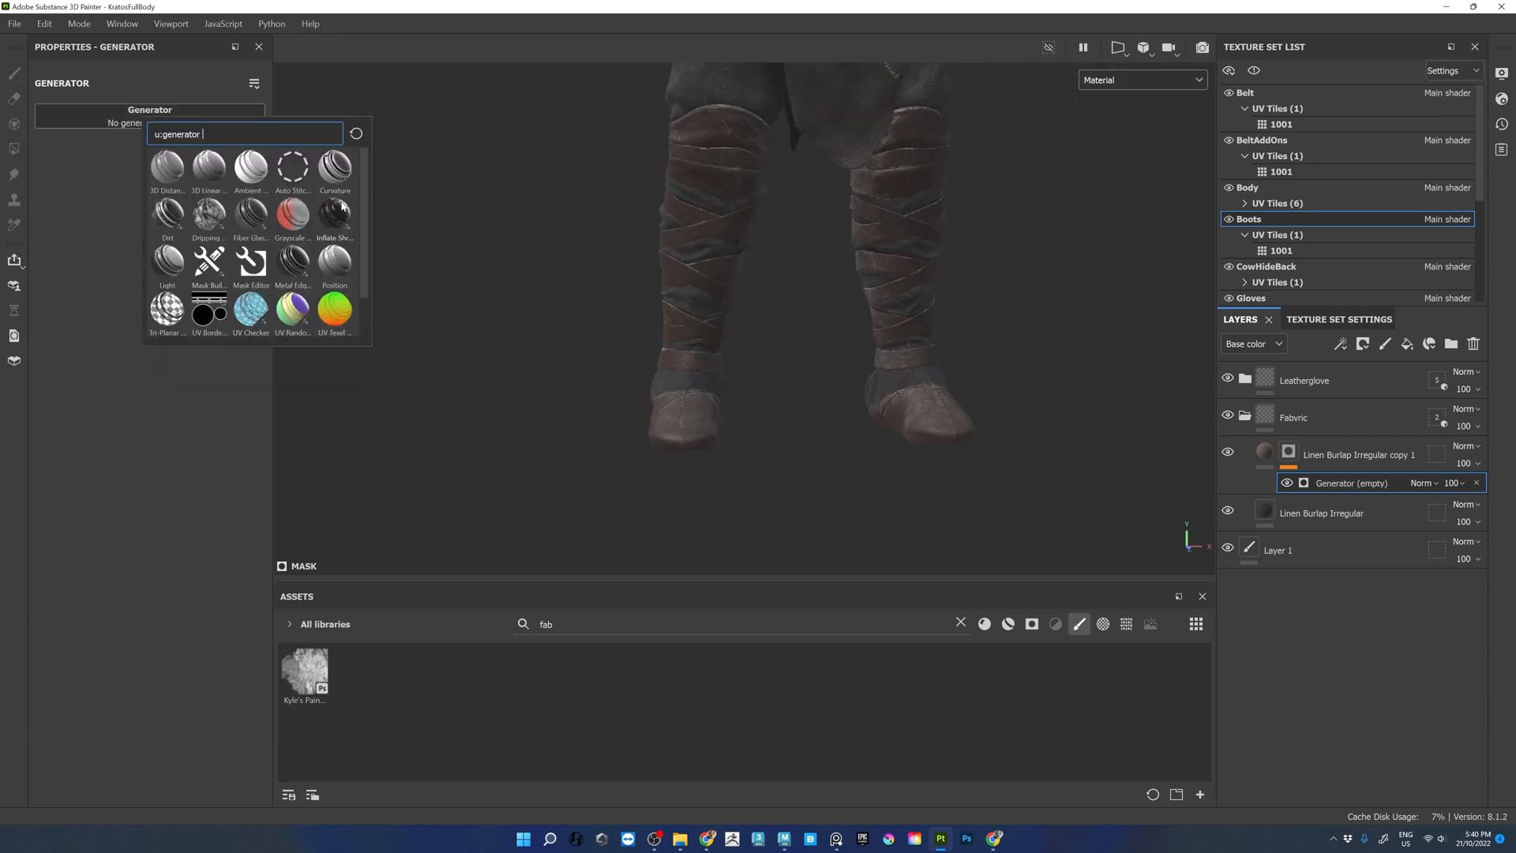
{"action": "left_click", "coordinate": [168, 215]}
{"action": "left_click_drag", "start_coordinate": [392, 169], "coordinate": [672, 330], "text": "alt"}
{"action": "middle_click_drag", "start_coordinate": [672, 330], "coordinate": [1059, 389], "text": "alt"}
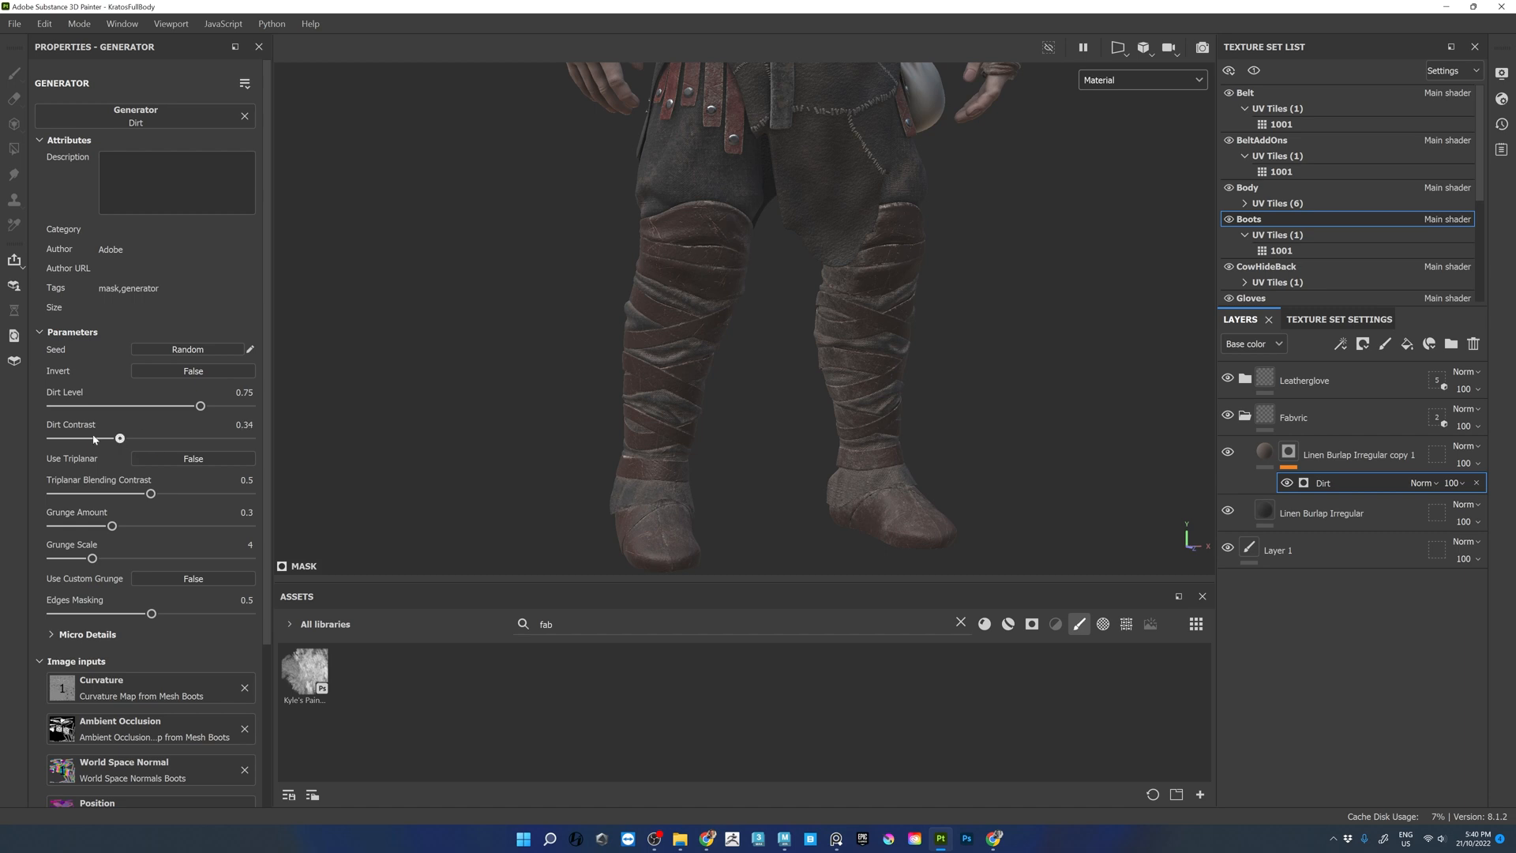
- Set the Dirt generator's Dirt Level to 0.61 and Dirt Contrast to 0.51 for the boot cloth
{"action": "left_click_drag", "start_coordinate": [201, 408], "coordinate": [173, 408]}
{"action": "left_click_drag", "start_coordinate": [727, 347], "coordinate": [703, 284], "text": "alt"}
{"action": "right_click_drag", "start_coordinate": [703, 284], "coordinate": [758, 254], "text": "alt"}
{"action": "middle_click_drag", "start_coordinate": [758, 254], "coordinate": [762, 293], "text": "alt"}
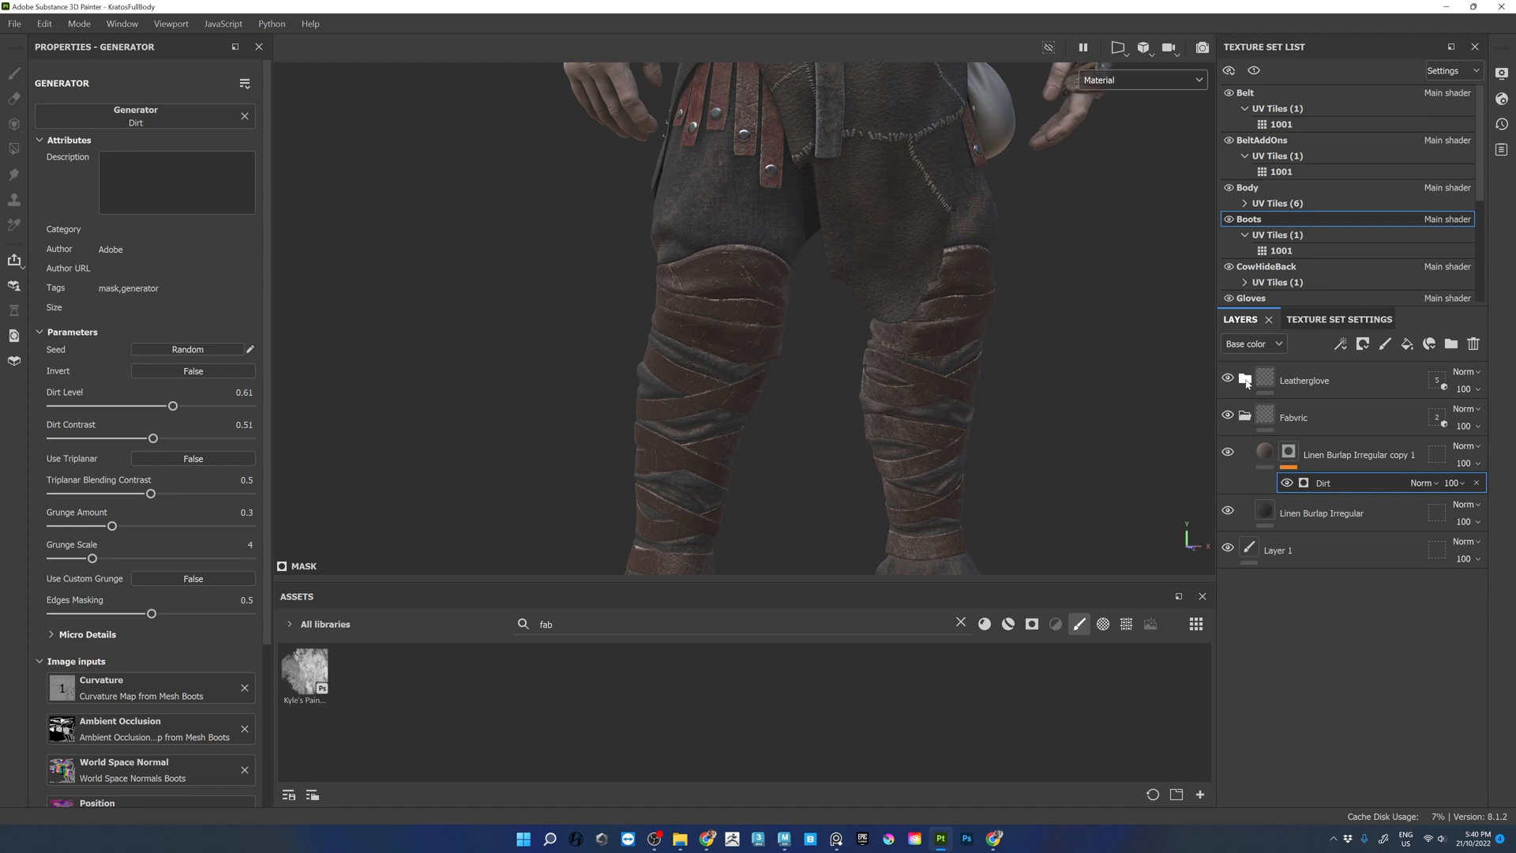
- Expand the Leatherglove folder and make its DAMAGE_EDGE and DMG_GRADIENT layers visible
{"action": "left_click", "coordinate": [1245, 380]}
{"action": "left_click_drag", "start_coordinate": [691, 300], "coordinate": [708, 301], "text": "alt"}
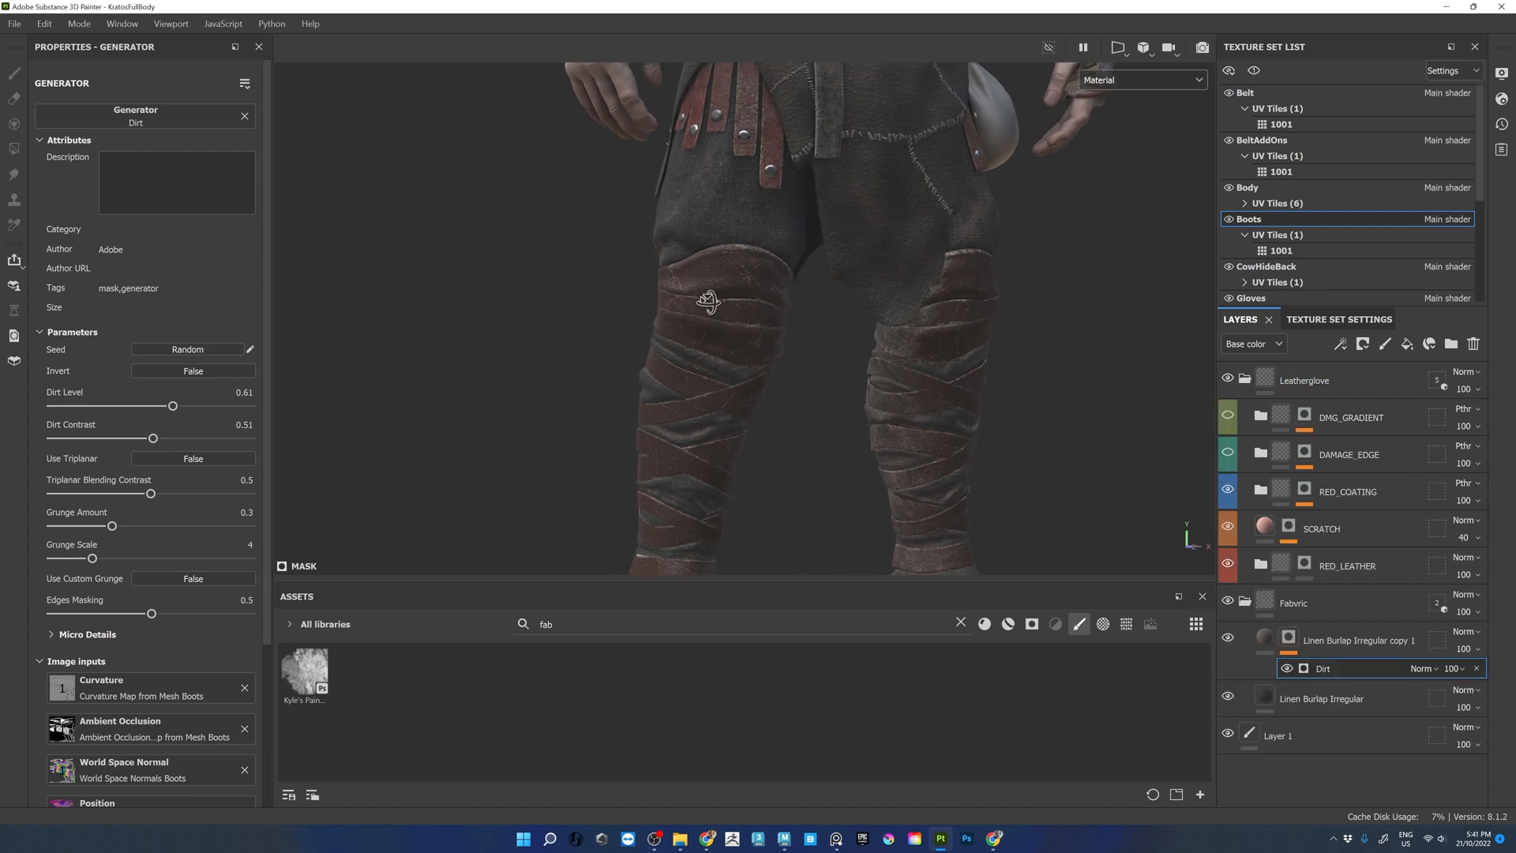
{"action": "left_click", "coordinate": [1228, 452]}
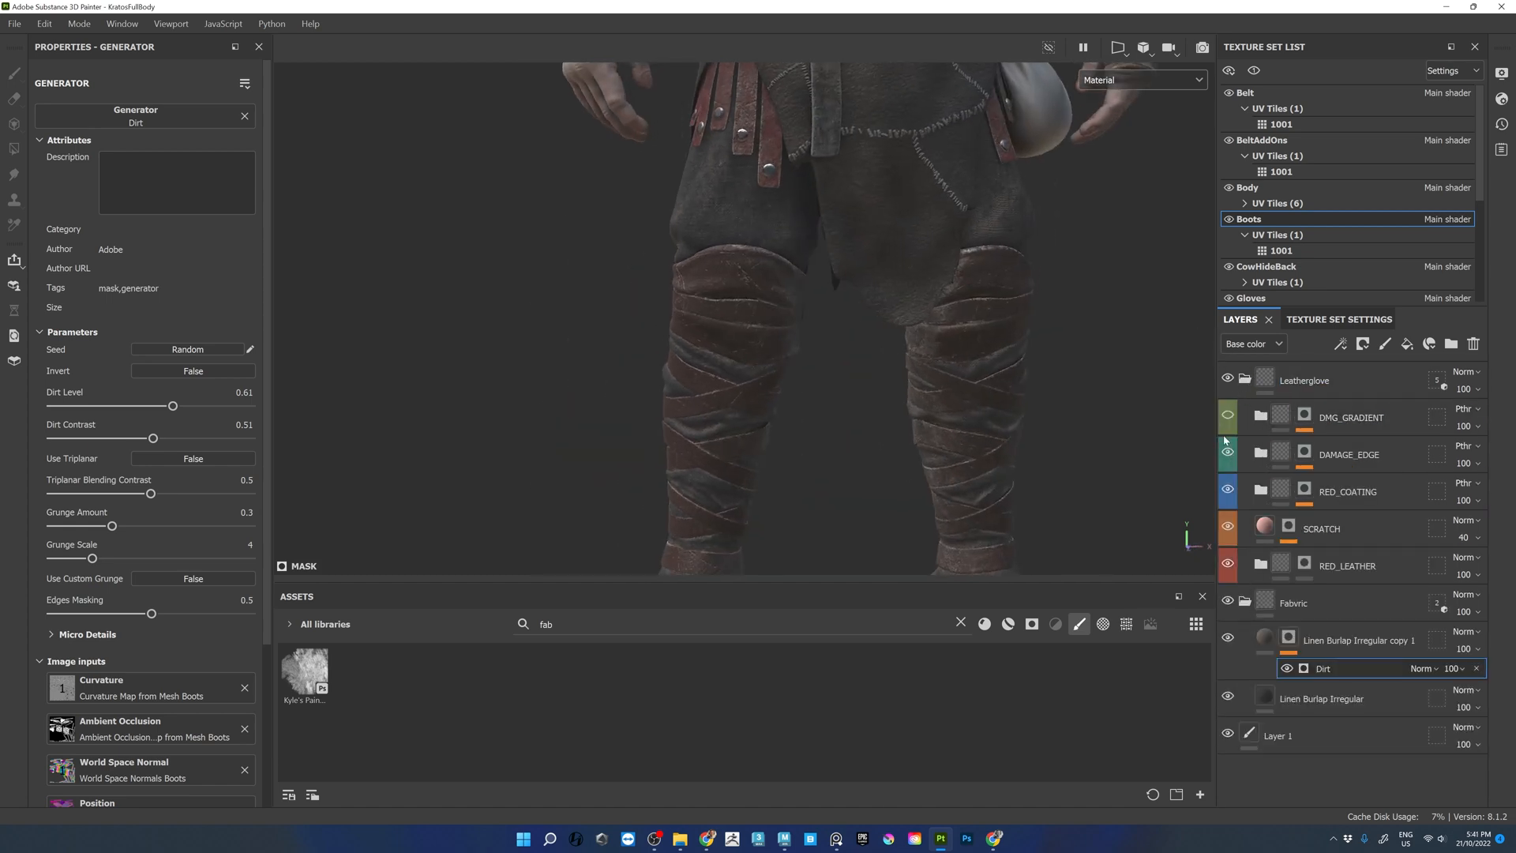
{"action": "left_click", "coordinate": [1228, 416]}
- Set the tiling of the Leather Base fill inside DMG_GRADIENT's DMG_MASK folder to 3.4
{"action": "left_click", "coordinate": [1258, 419]}
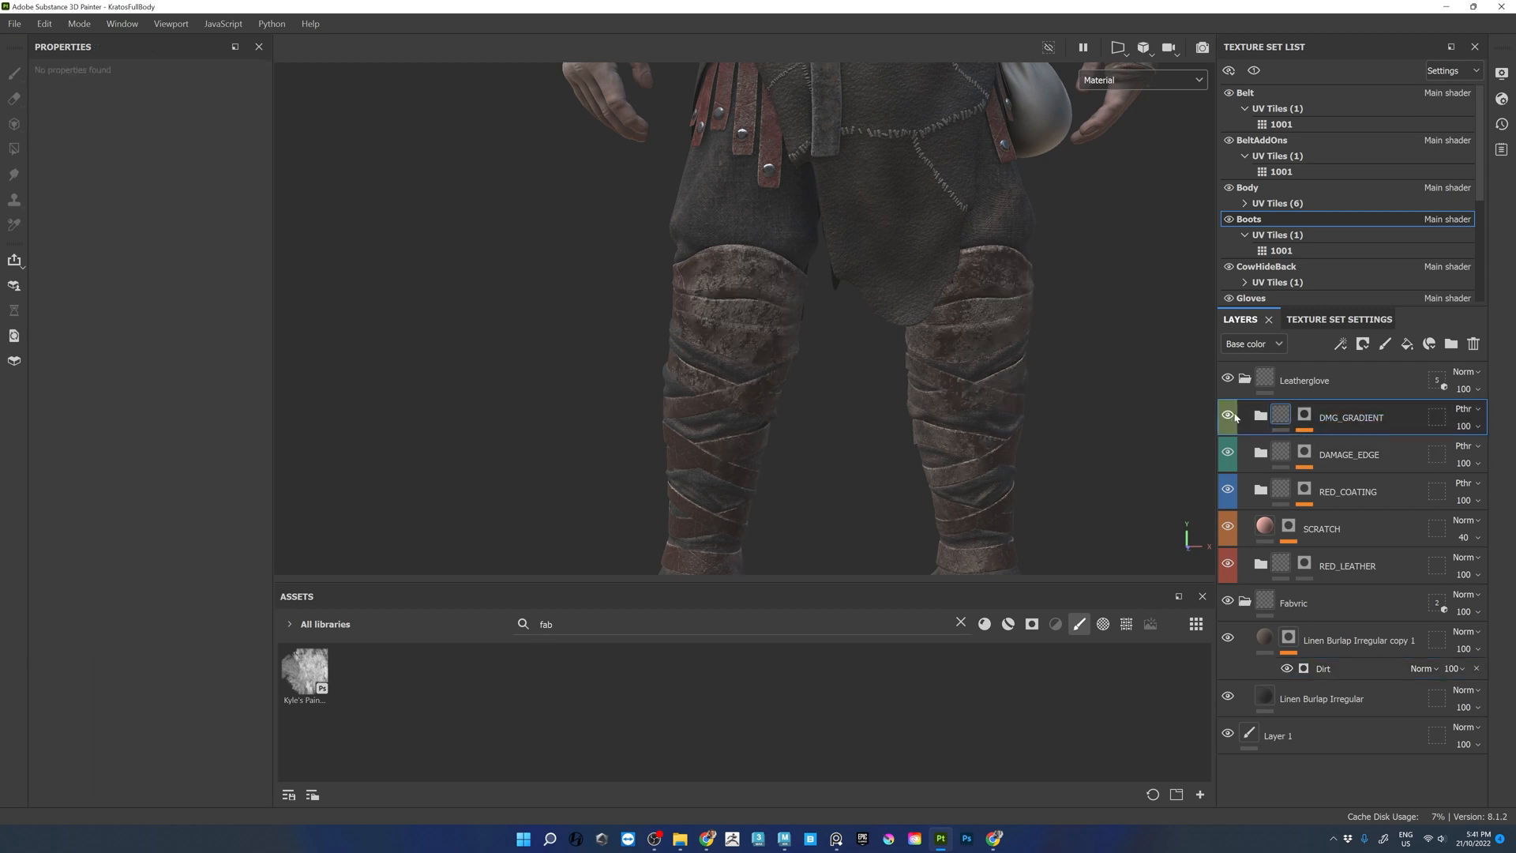
{"action": "left_click", "coordinate": [1260, 416]}
{"action": "left_click", "coordinate": [1231, 563]}
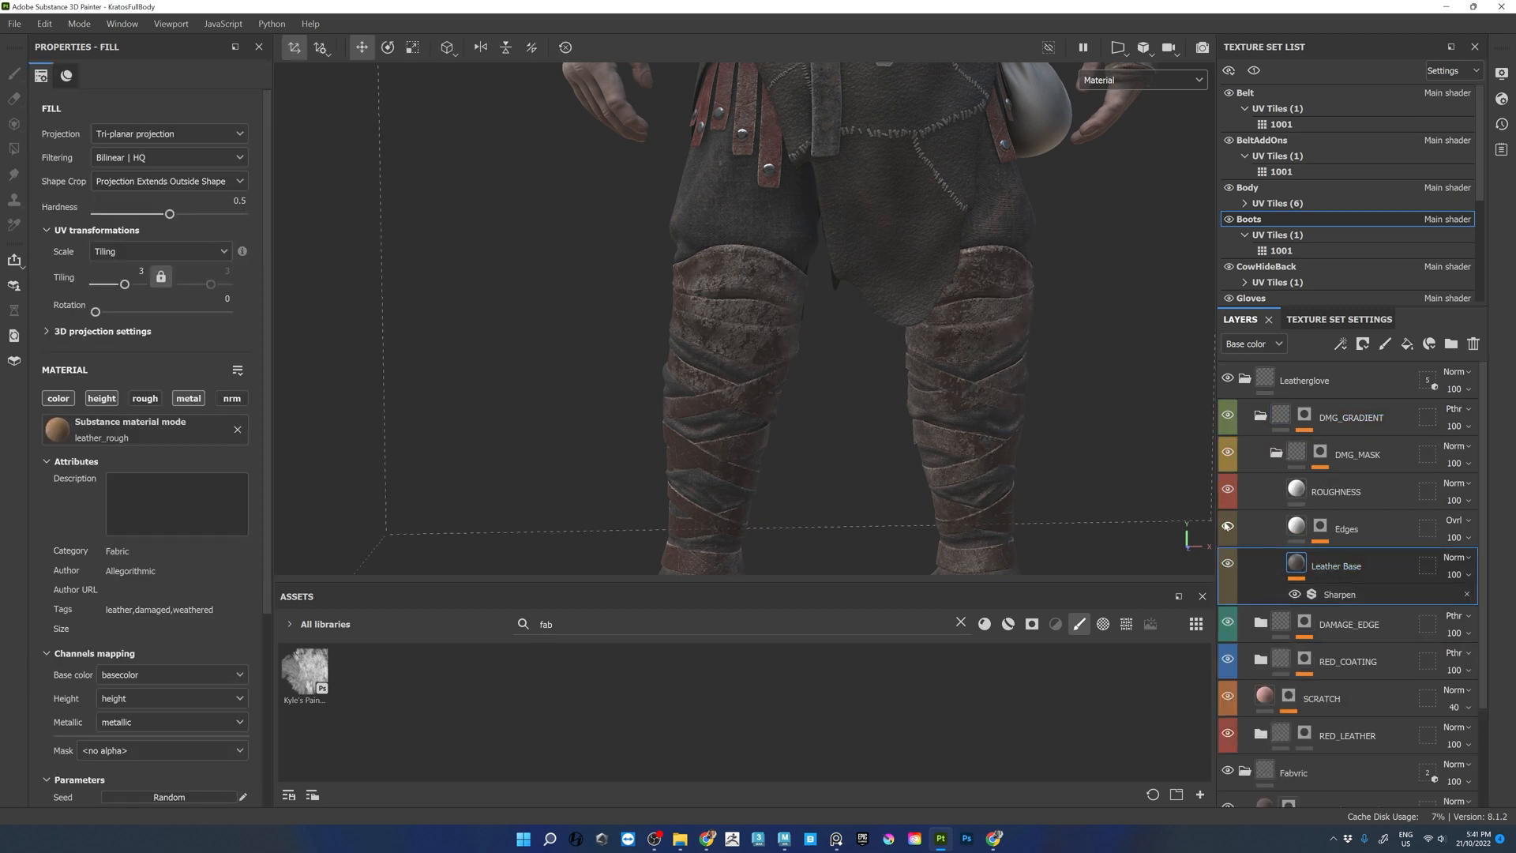
{"action": "left_click", "coordinate": [1297, 456]}
{"action": "left_click", "coordinate": [1268, 555]}
{"action": "left_click_drag", "start_coordinate": [123, 284], "coordinate": [125, 284]}
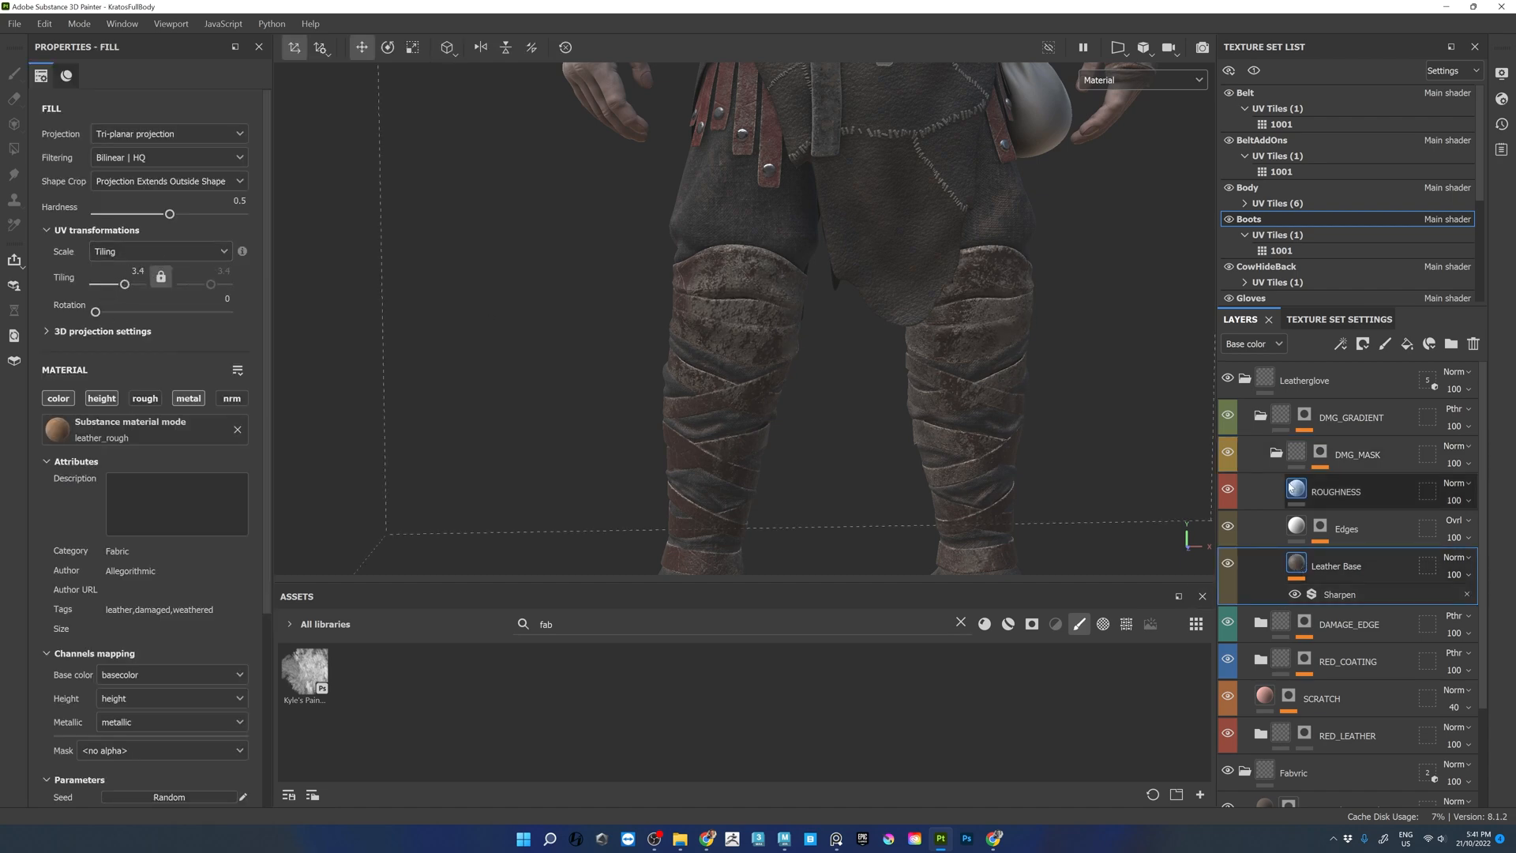
{"action": "left_click", "coordinate": [1260, 416]}
{"action": "left_click", "coordinate": [1478, 426]}
{"action": "left_click", "coordinate": [1474, 456]}
{"action": "key", "text": "f"}
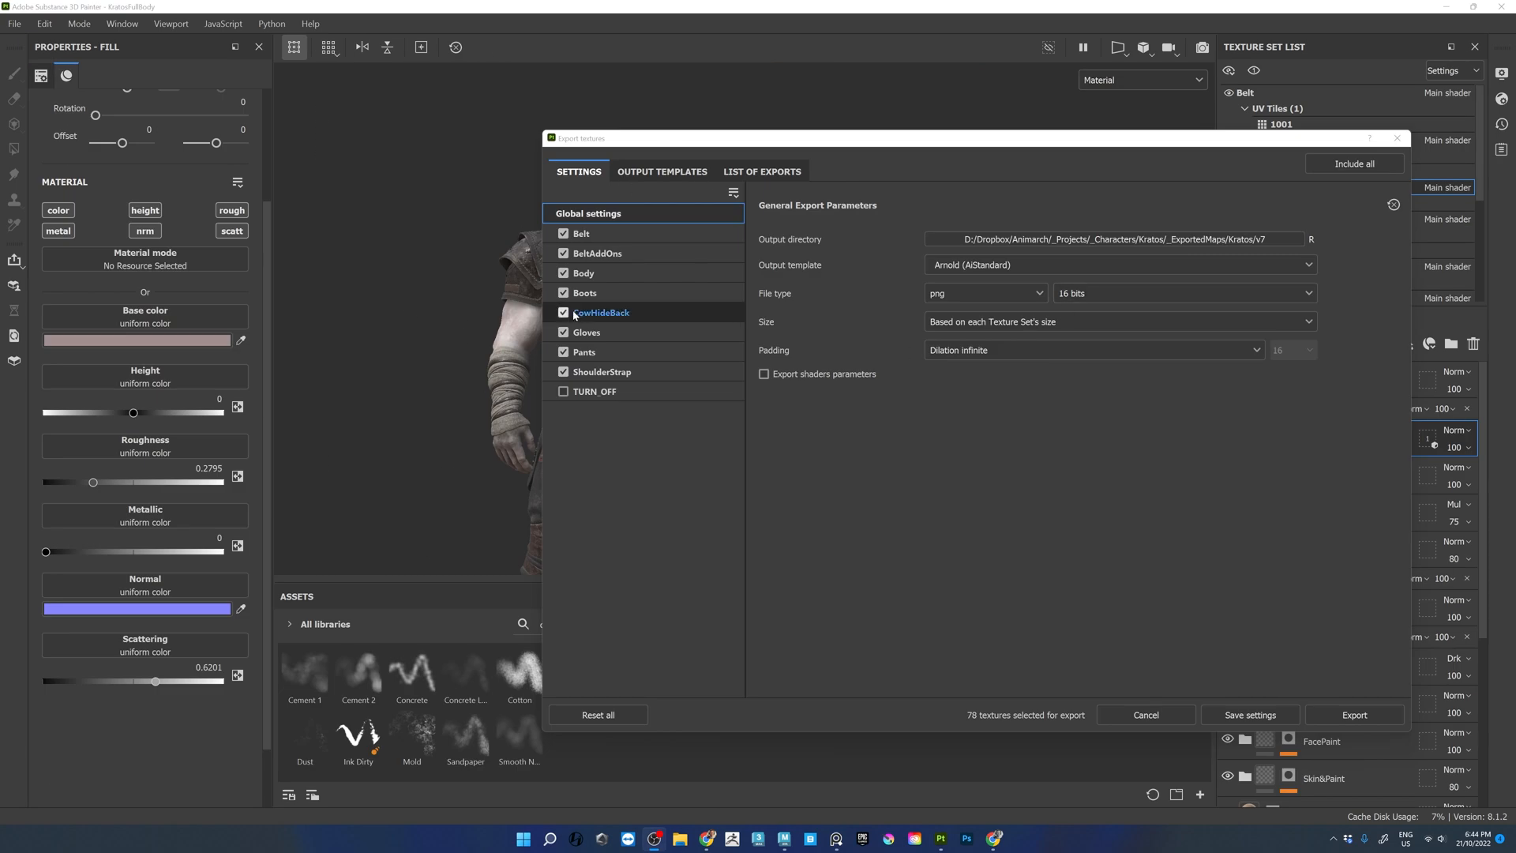
- Export the checked texture sets as 16-bit PNG maps with the Arnold (AiStandard) template and review the list of exports
{"action": "left_click", "coordinate": [975, 265]}
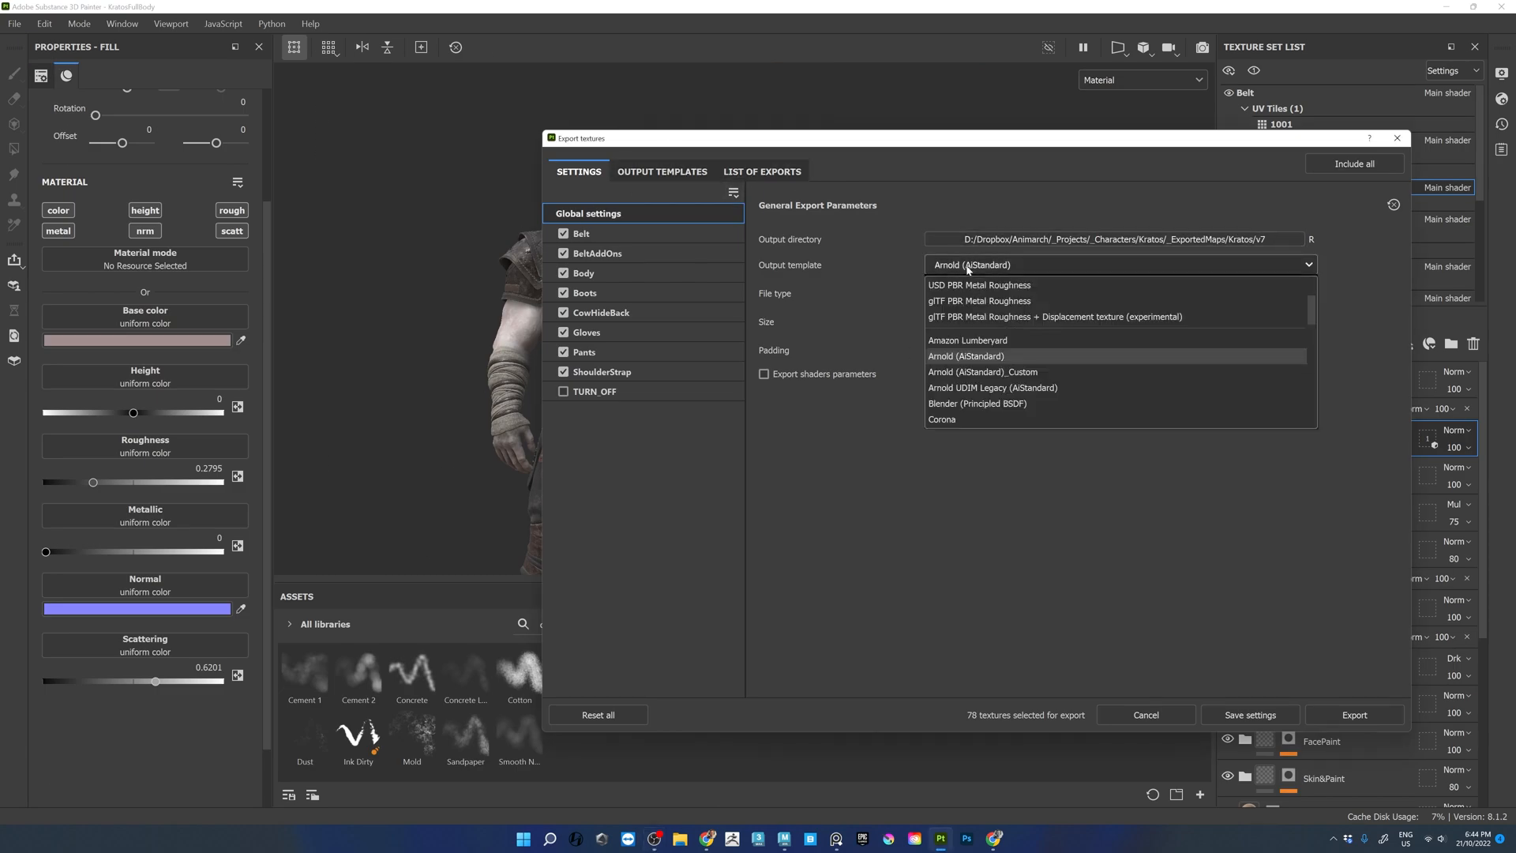
{"action": "left_click", "coordinate": [762, 171]}
{"action": "scroll", "coordinate": [727, 278], "scroll_direction": "down", "scroll_amount": 4}
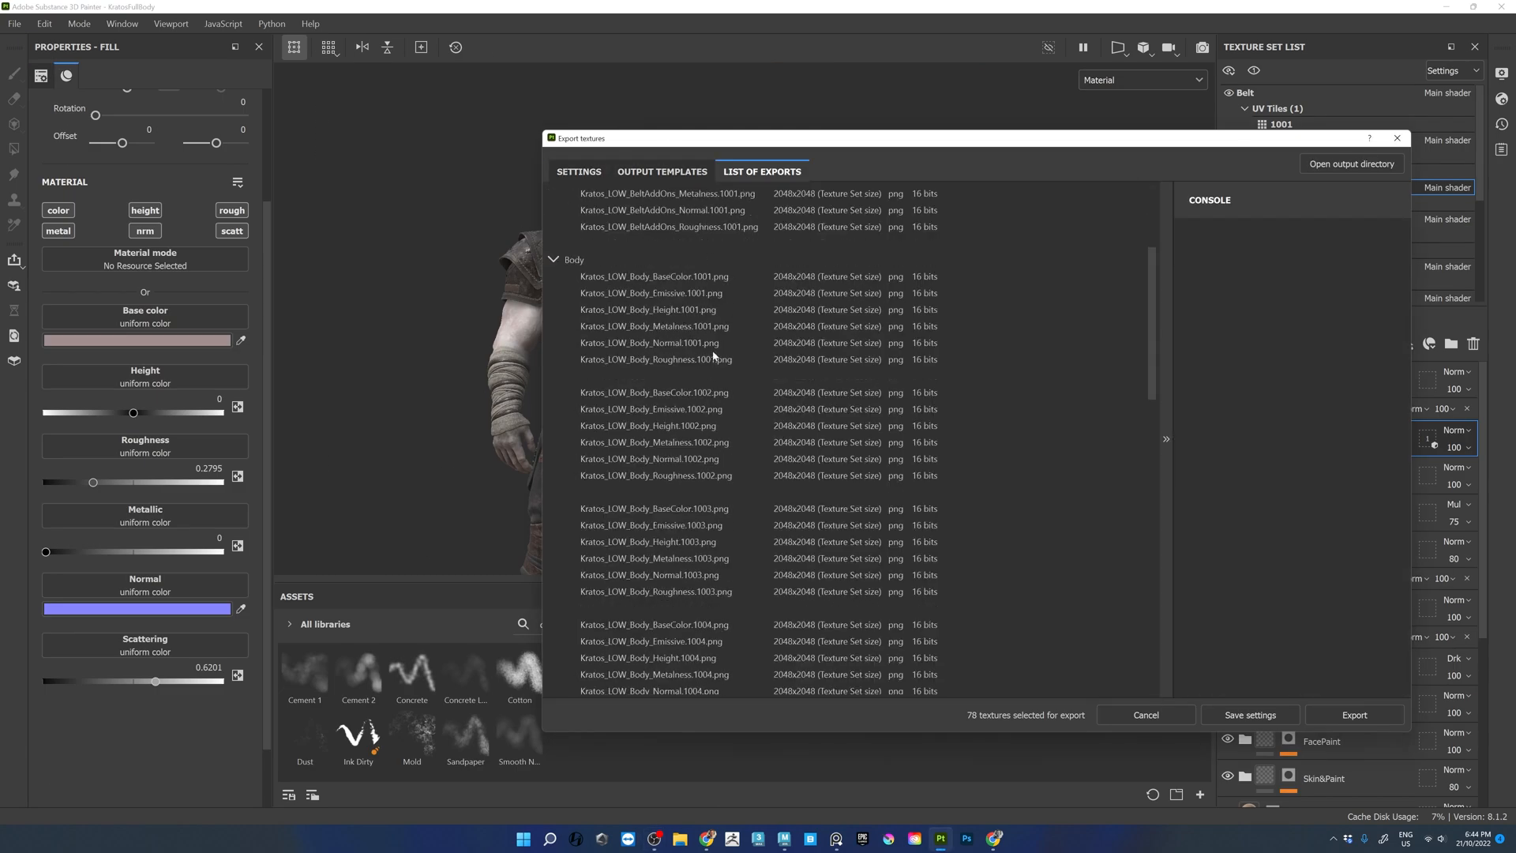
{"action": "left_click", "coordinate": [576, 172]}
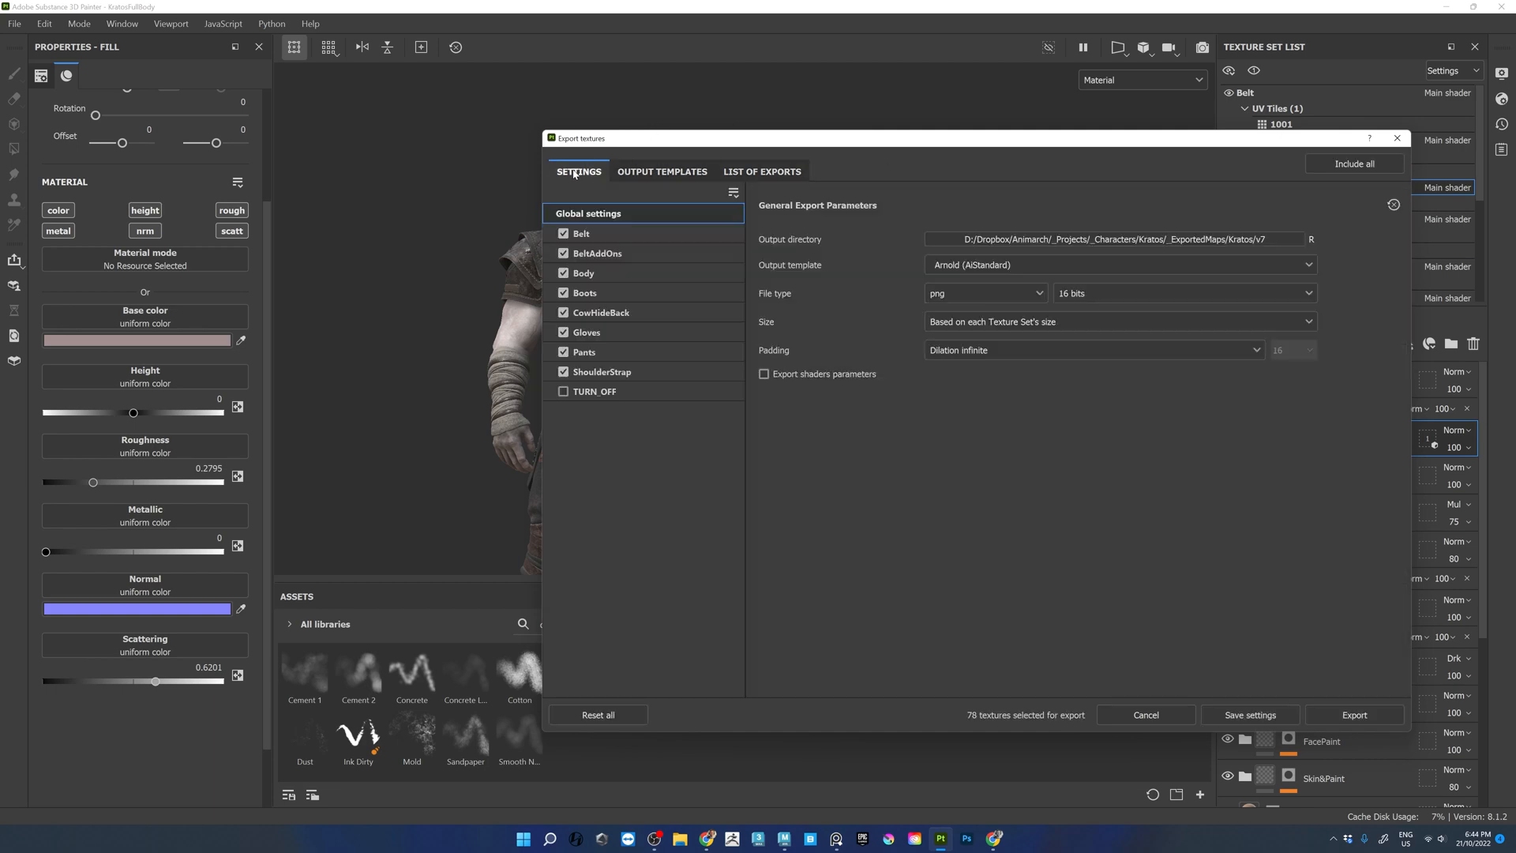
{"action": "left_click", "coordinate": [1354, 715]}
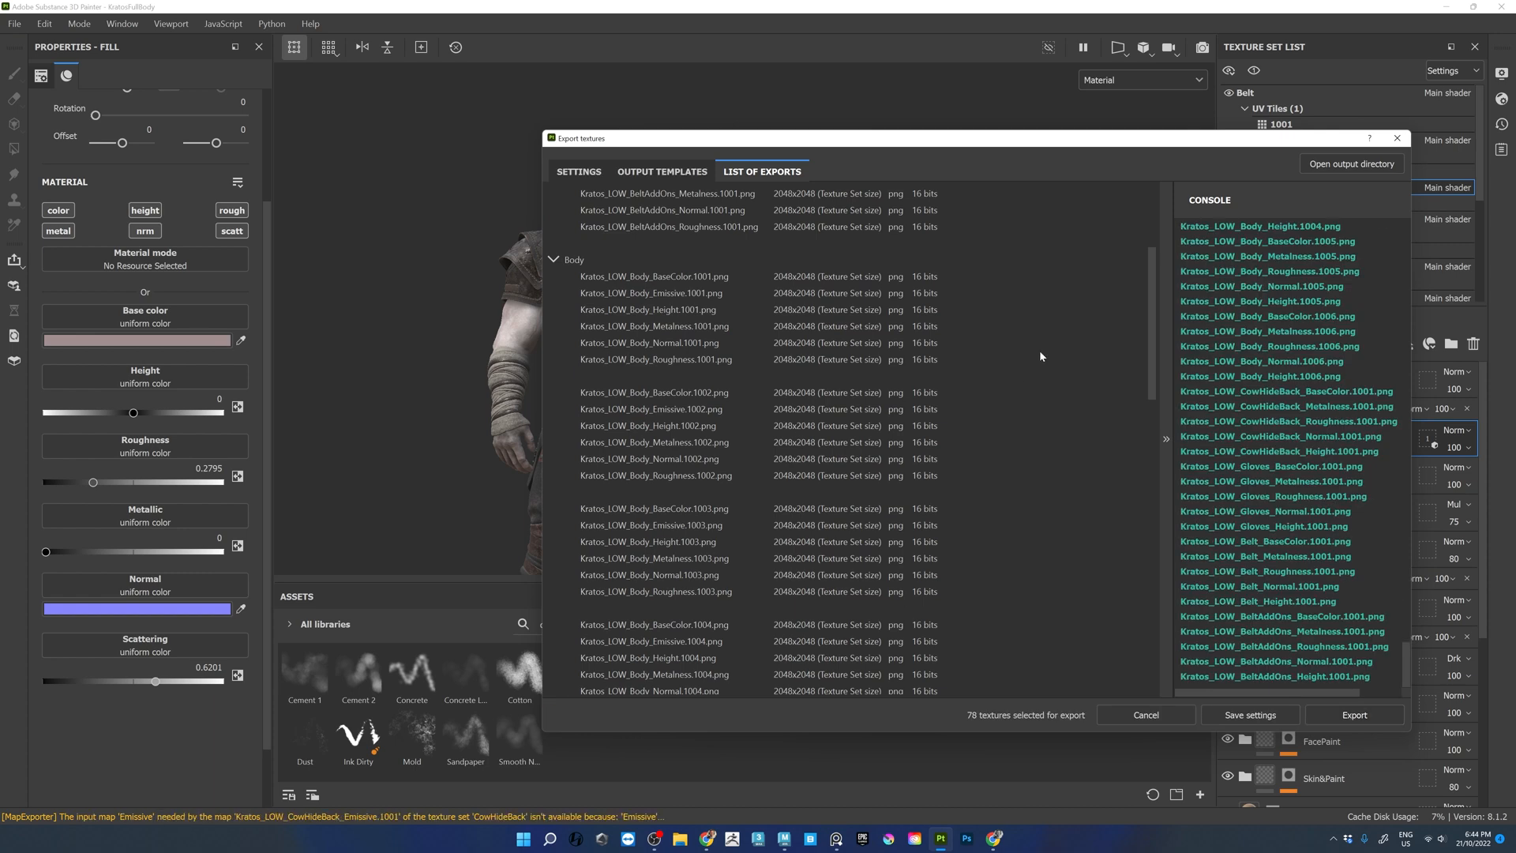
{"action": "left_click", "coordinate": [662, 172]}
{"action": "left_click", "coordinate": [738, 171]}
{"action": "scroll", "coordinate": [826, 361], "scroll_direction": "down", "scroll_amount": 10}
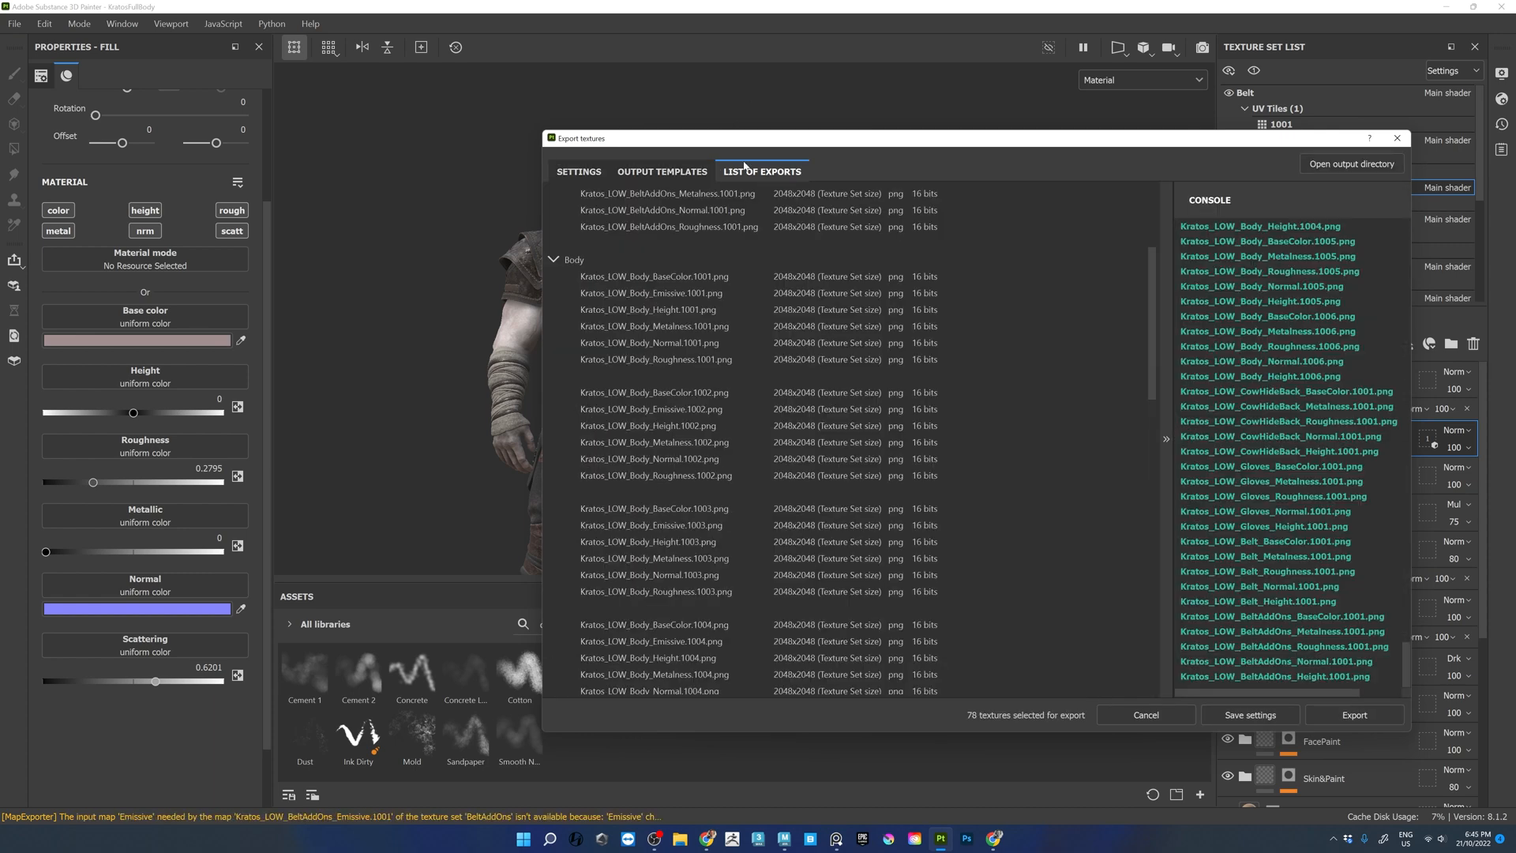
{"action": "scroll", "coordinate": [824, 361], "scroll_direction": "down", "scroll_amount": 5}
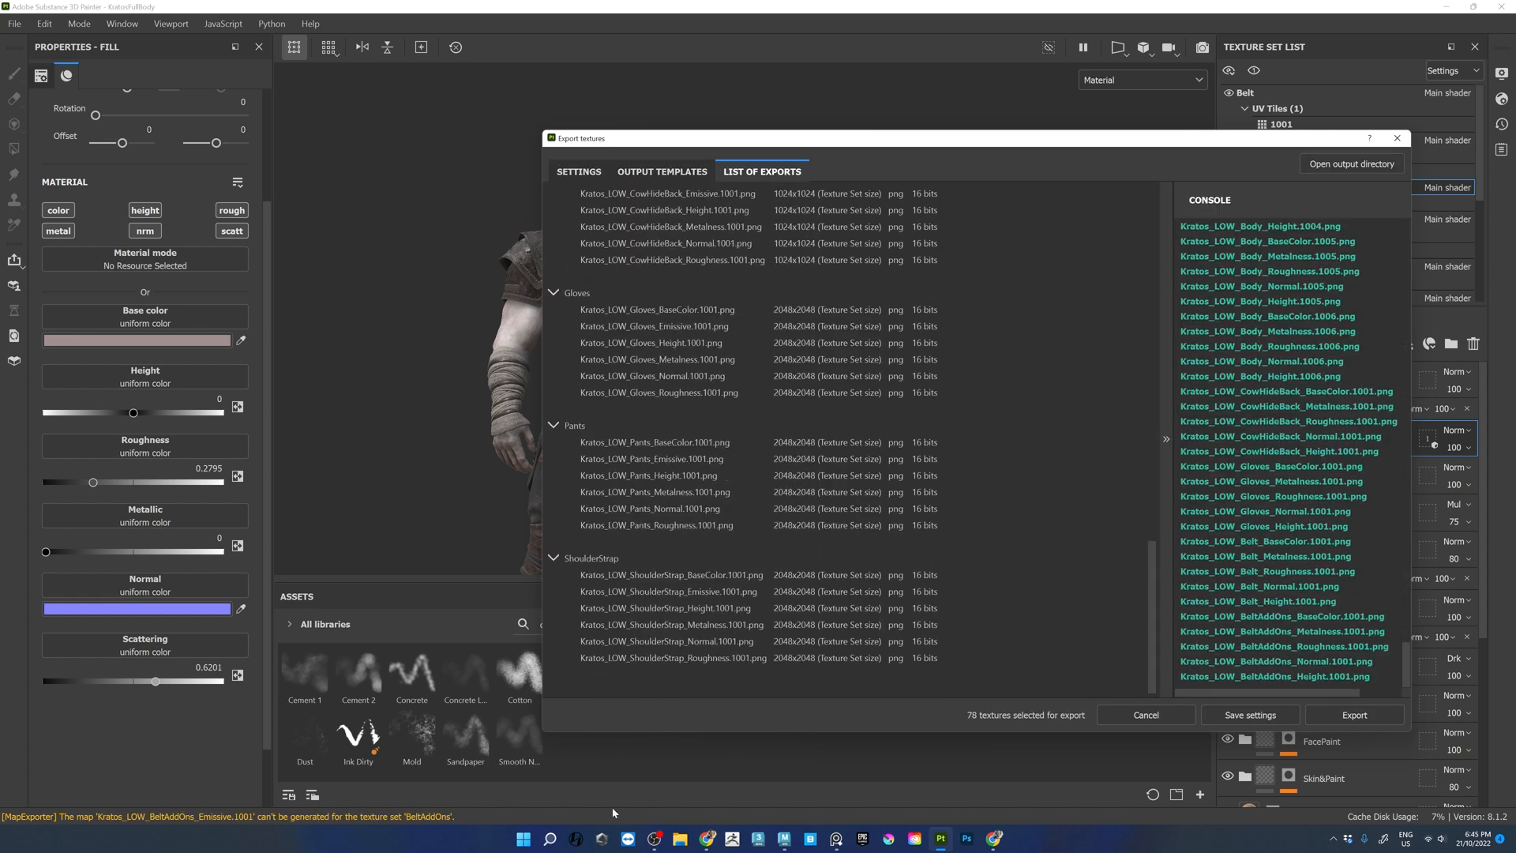
- Switch to File Explorer, delete all exported maps in the Kratos v7 folder, and close Explorer and the export dialog
{"action": "left_click", "coordinate": [679, 838]}
{"action": "left_click", "coordinate": [419, 303]}
{"action": "double_click", "coordinate": [570, 248]}
{"action": "double_click", "coordinate": [531, 312]}
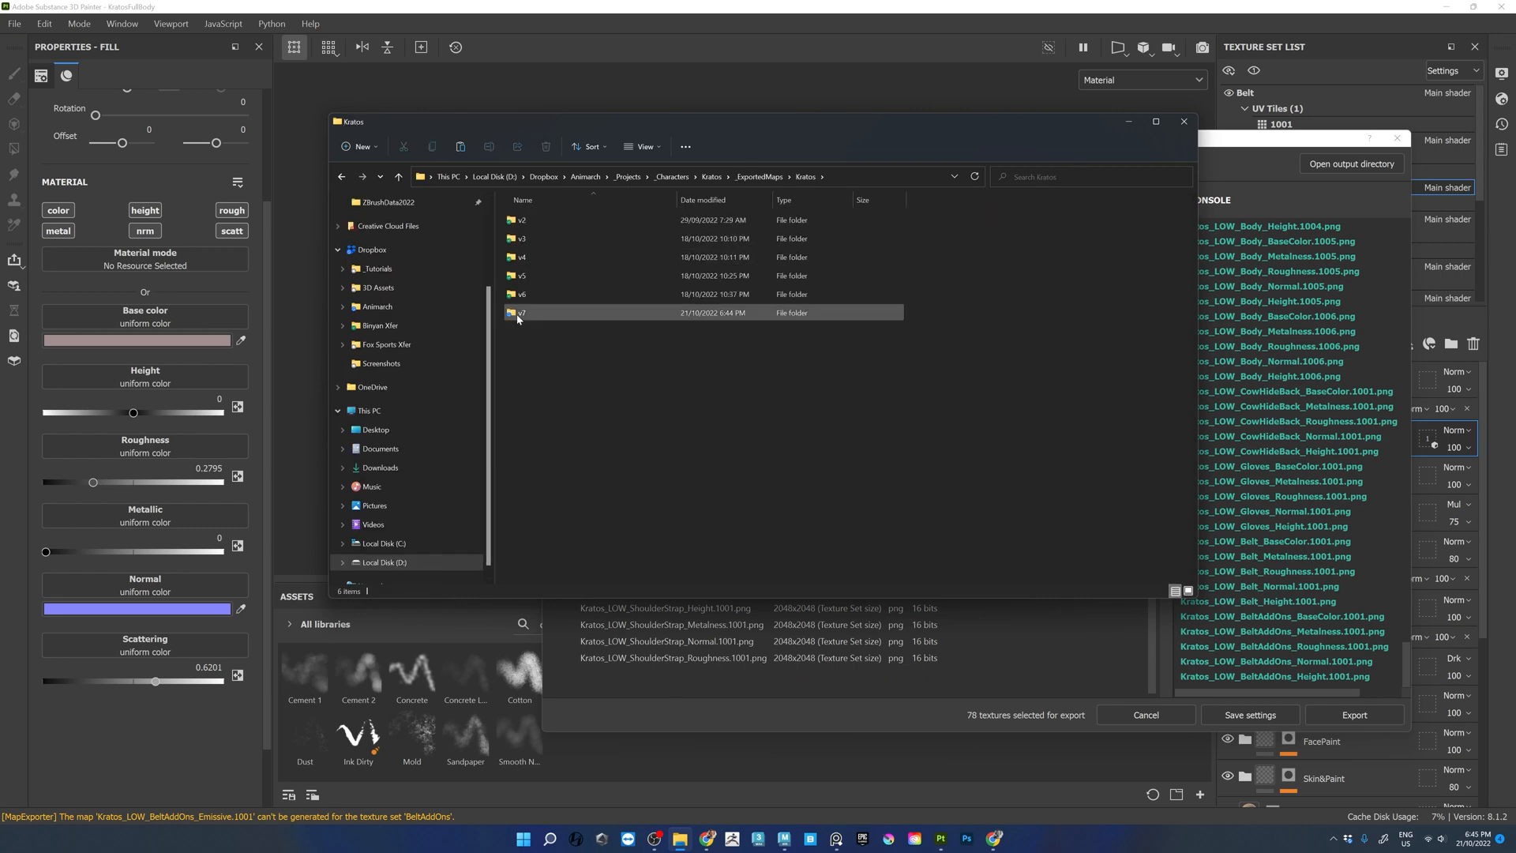
{"action": "double_click", "coordinate": [518, 316]}
{"action": "left_click", "coordinate": [878, 278]}
{"action": "scroll", "coordinate": [878, 292], "scroll_direction": "down", "scroll_amount": 4}
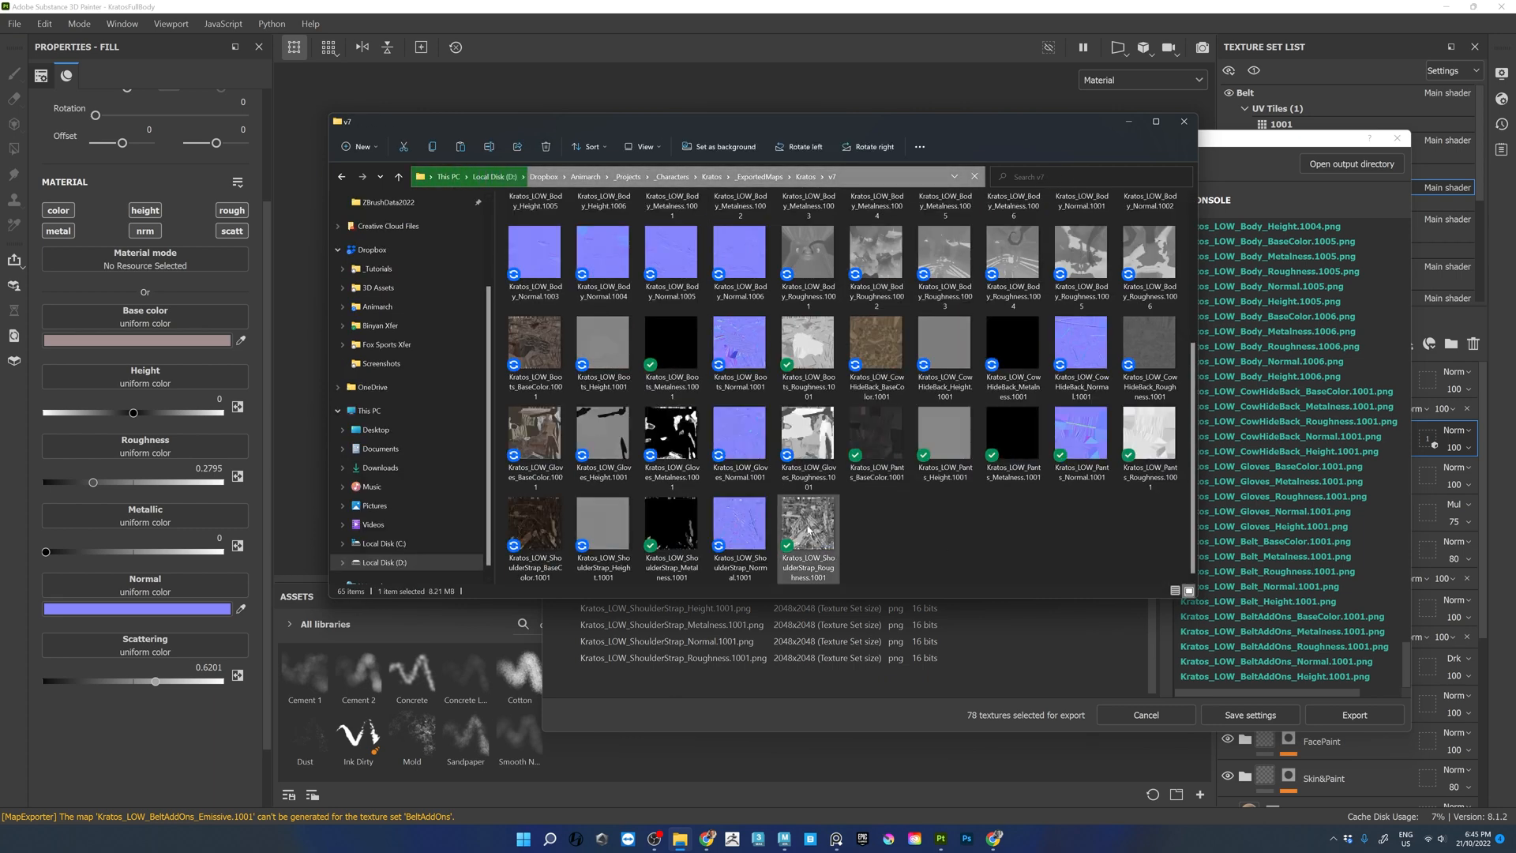
{"action": "key", "text": "ctrl+a"}
{"action": "key", "text": "Delete"}
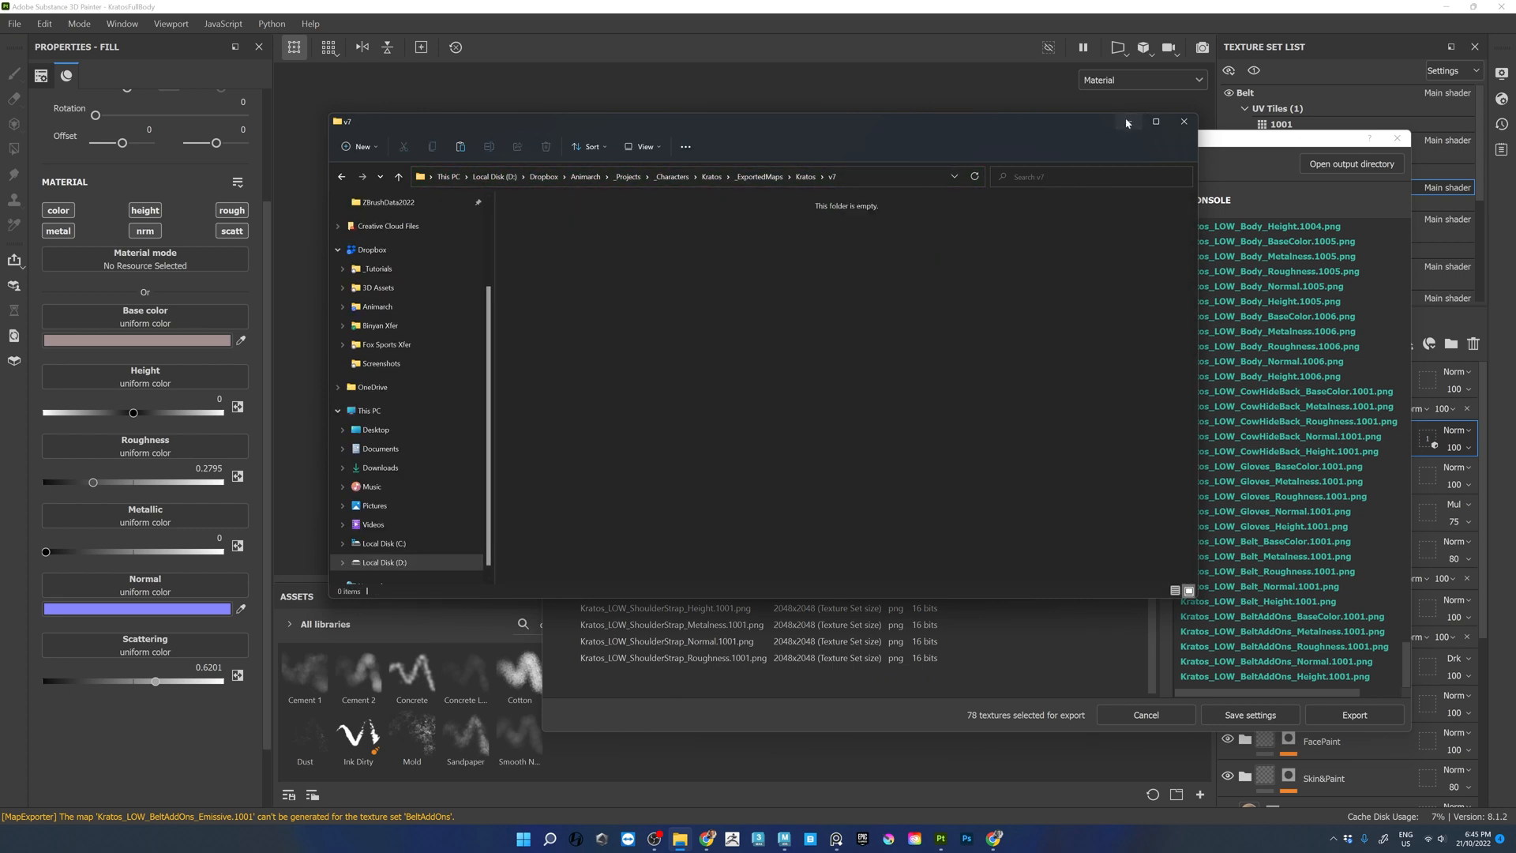
{"action": "left_click", "coordinate": [1184, 120]}
{"action": "left_click", "coordinate": [1398, 138]}
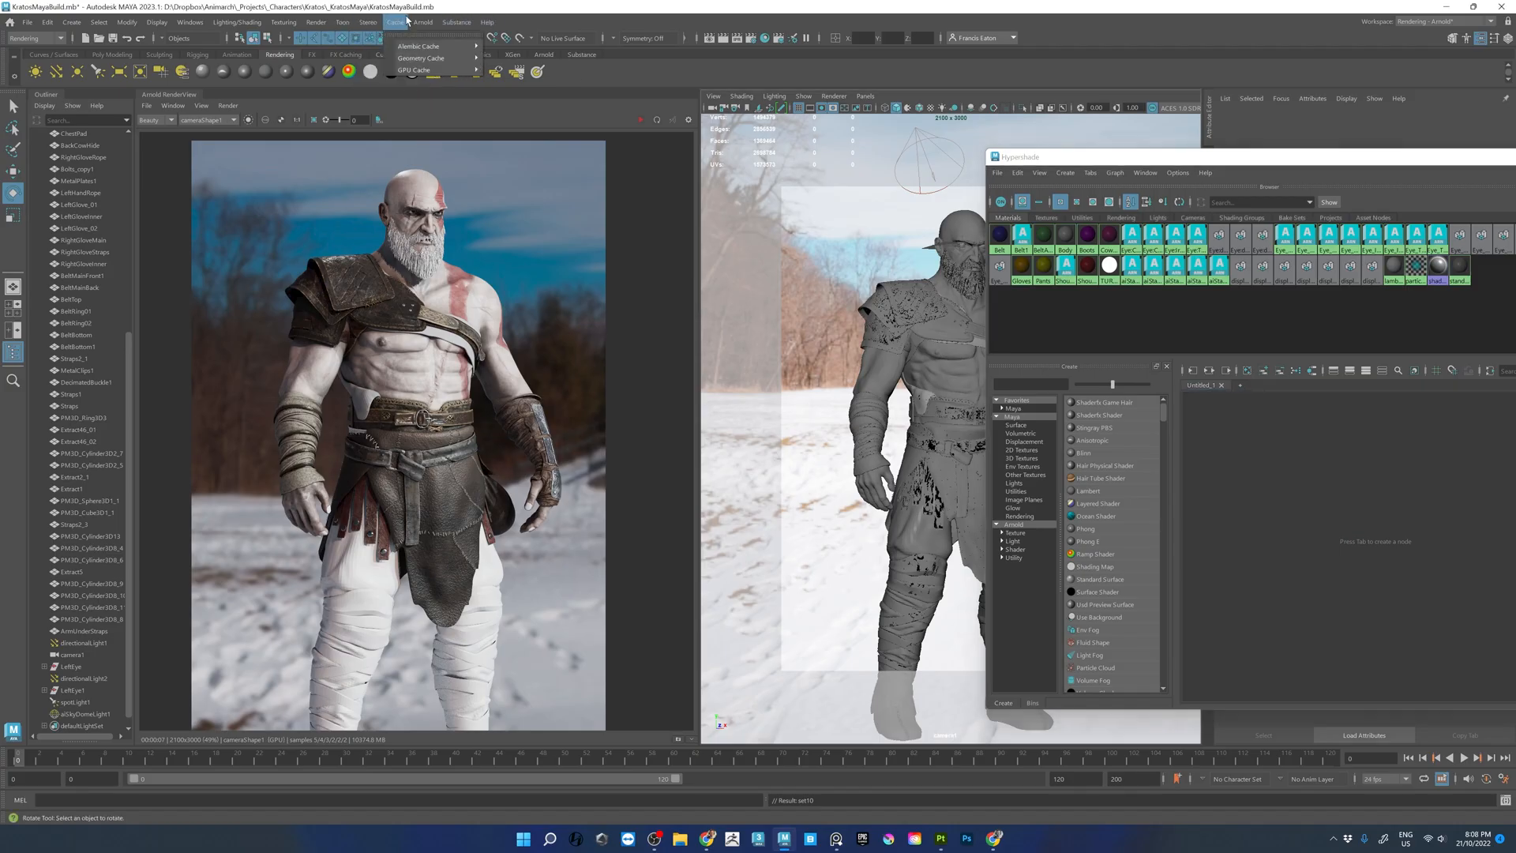
- In Maya, apply the Substance workflow to the five Kratos_LOW_Pants maps and assign the resulting Arnold material to the pants
{"action": "left_click", "coordinate": [456, 21]}
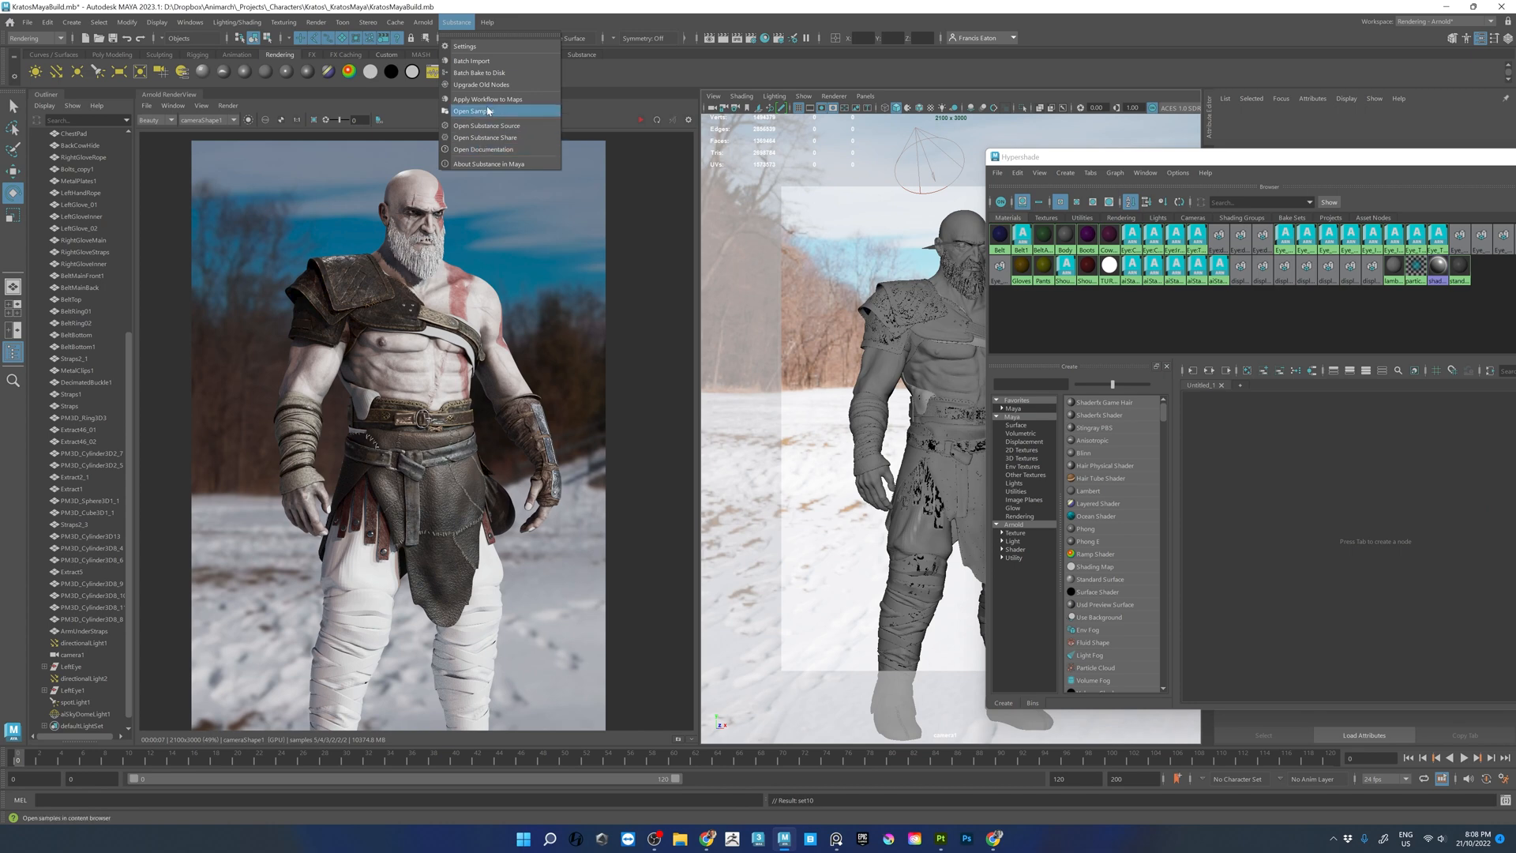
{"action": "left_click", "coordinate": [488, 100]}
{"action": "left_click", "coordinate": [649, 341]}
{"action": "scroll", "coordinate": [386, 336], "scroll_direction": "down", "scroll_amount": 15}
{"action": "left_click_drag", "start_coordinate": [357, 415], "coordinate": [348, 372]}
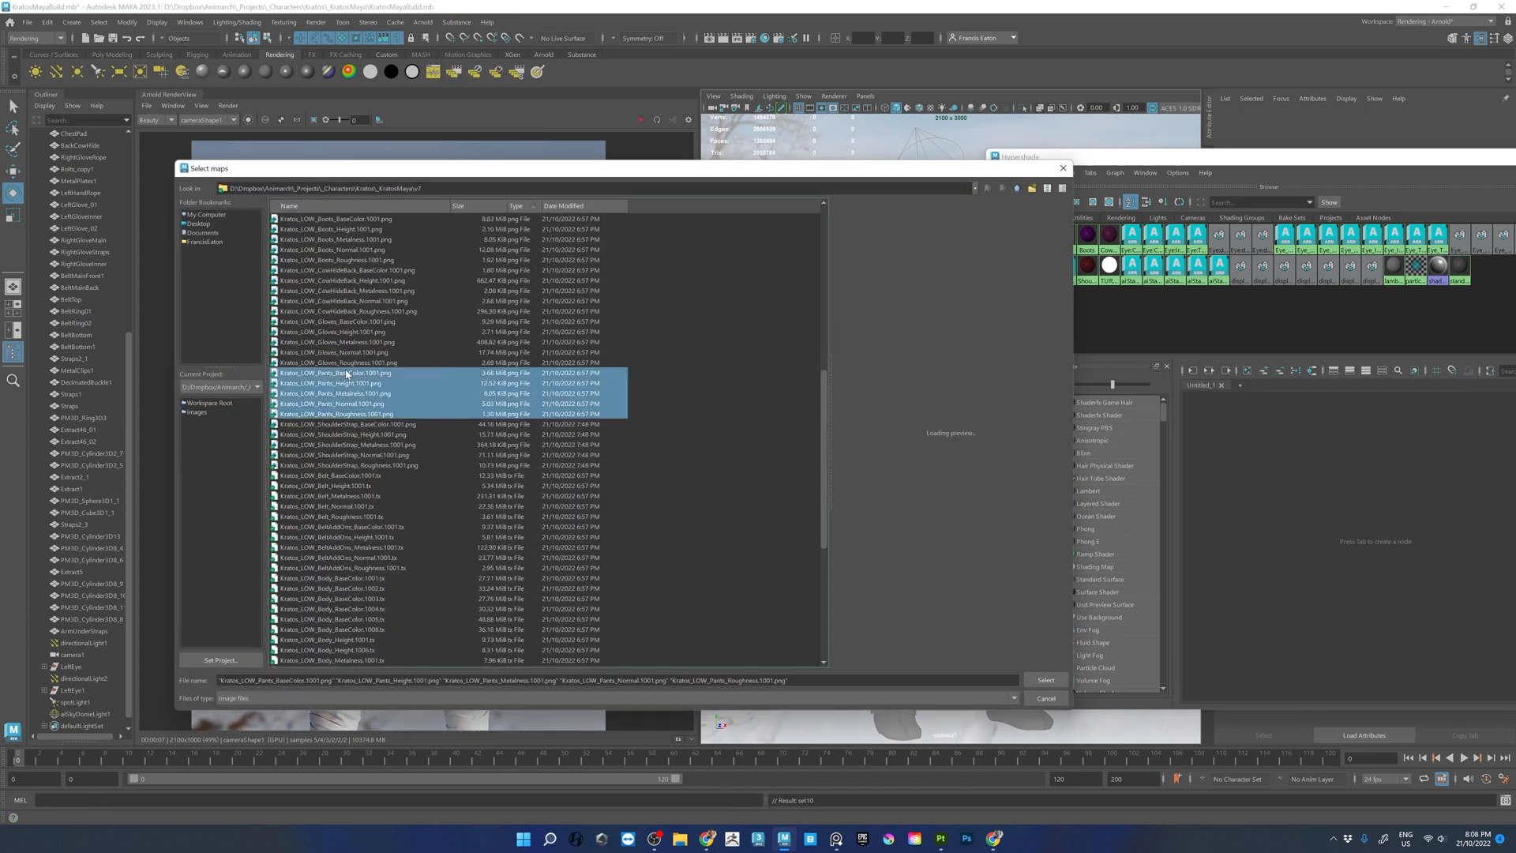
{"action": "left_click", "coordinate": [1049, 680]}
{"action": "left_click", "coordinate": [702, 465]}
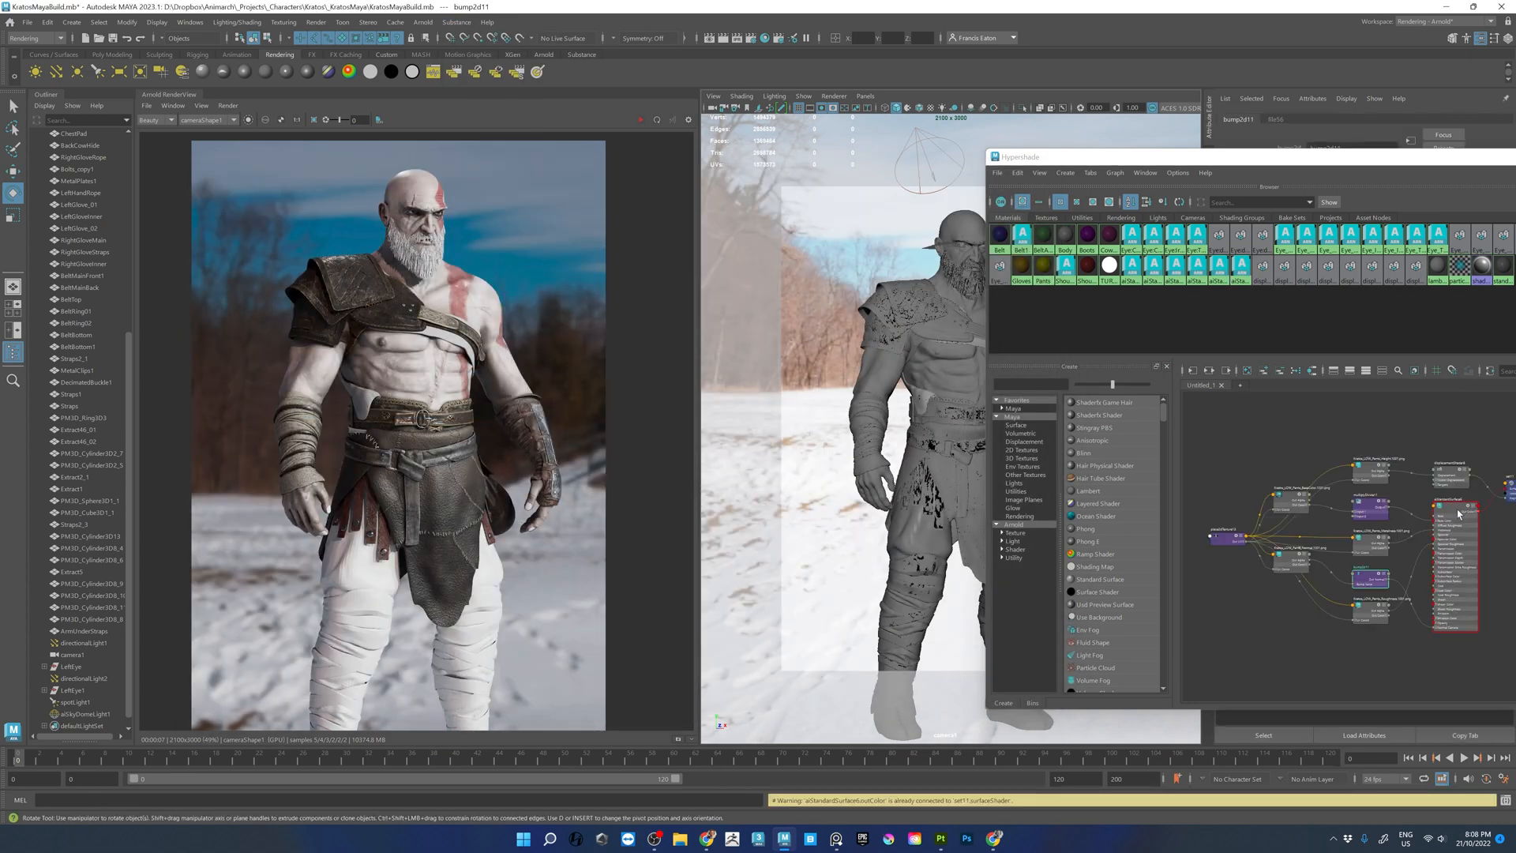
{"action": "middle_click_drag", "start_coordinate": [1458, 515], "coordinate": [853, 561]}
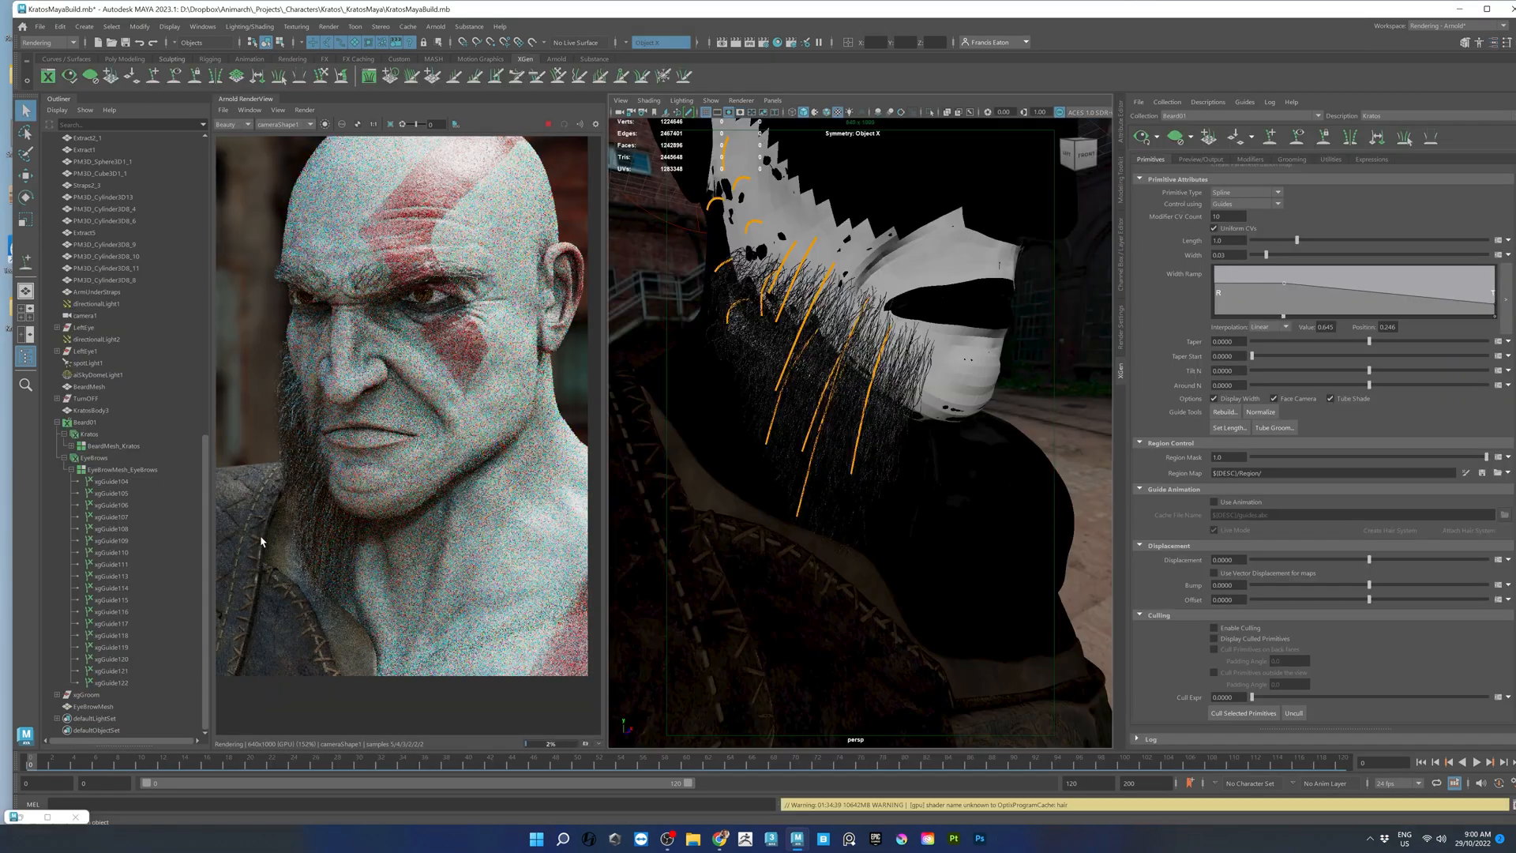
- Place another XGen guide on the side of Kratos's beard
{"action": "left_click_drag", "start_coordinate": [908, 430], "coordinate": [797, 423], "text": "alt"}
{"action": "left_click", "coordinate": [153, 77]}
{"action": "left_click", "coordinate": [843, 397]}
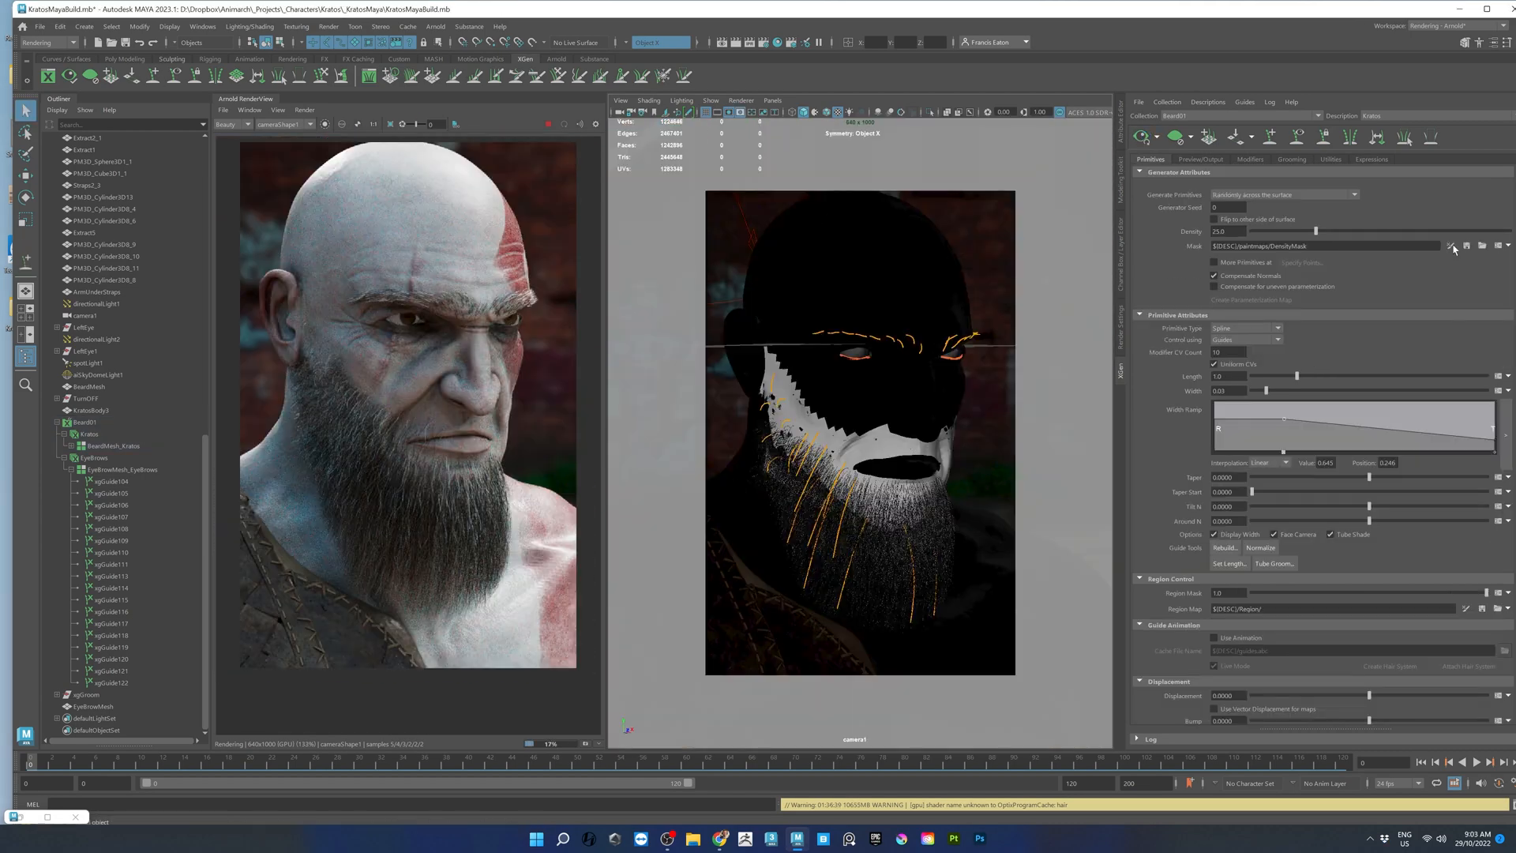
- Paint the Kratos description's density mask along the upper cheek edge of the beard mesh
{"action": "left_click", "coordinate": [1452, 247]}
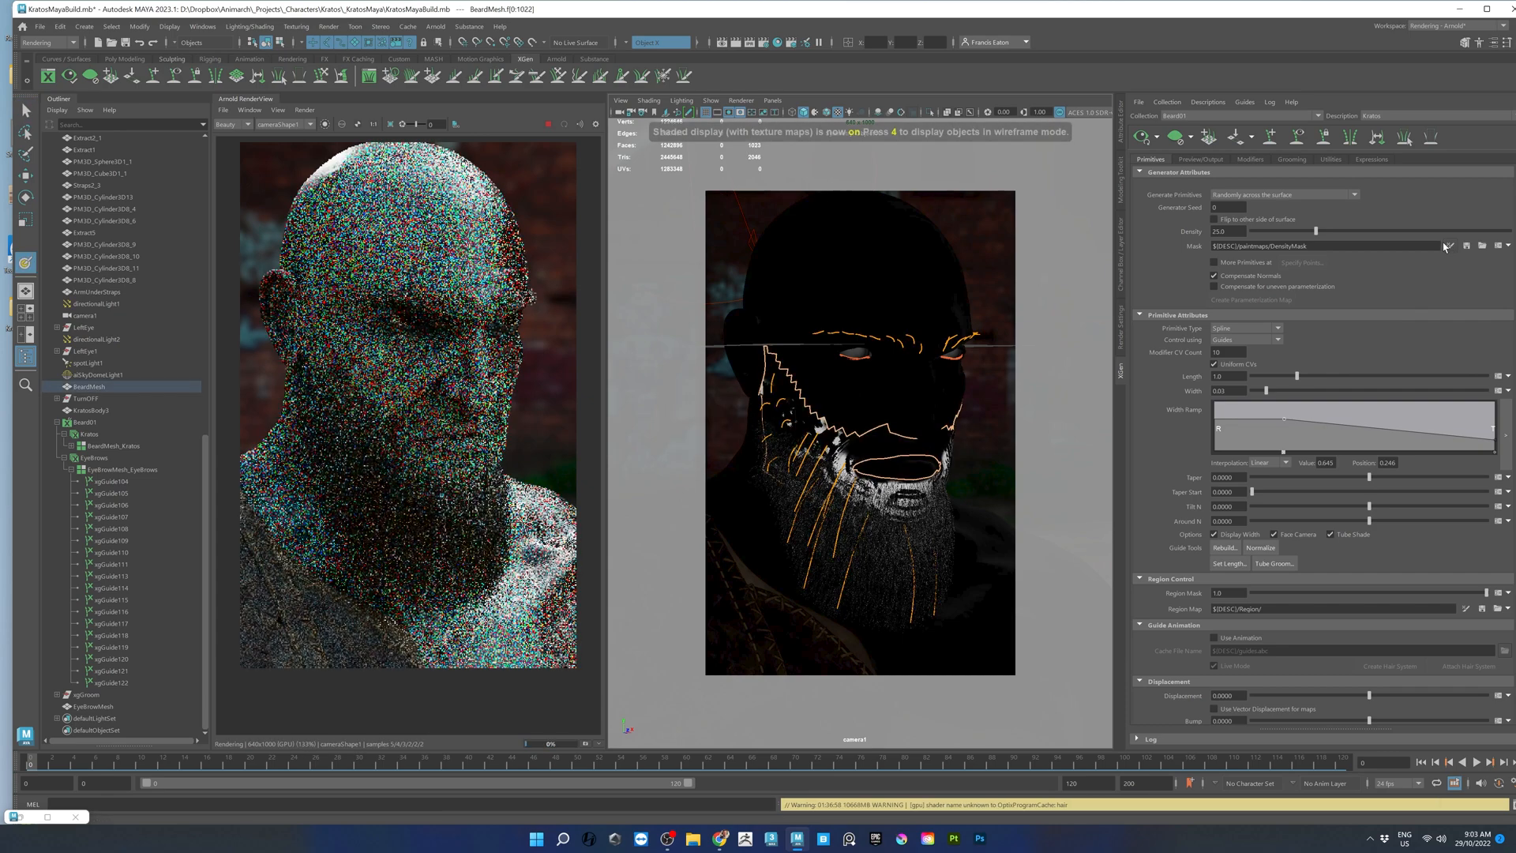
{"action": "double_click", "coordinate": [27, 264]}
{"action": "left_click_drag", "start_coordinate": [782, 389], "coordinate": [791, 381]}
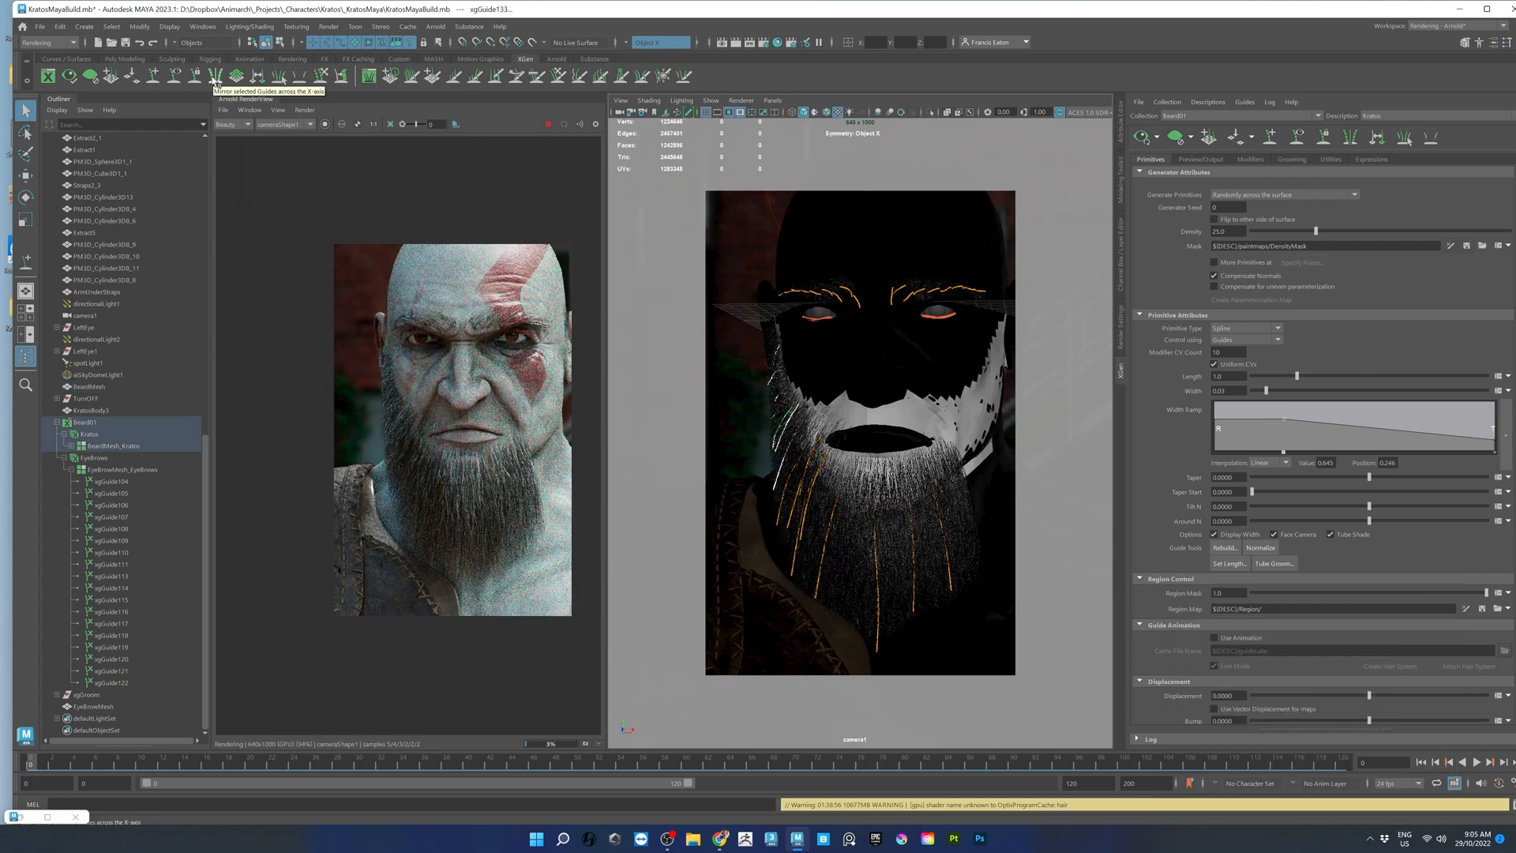
- Mirror the selected beard guides across the X axis and update the XGen preview
{"action": "left_click", "coordinate": [1144, 142]}
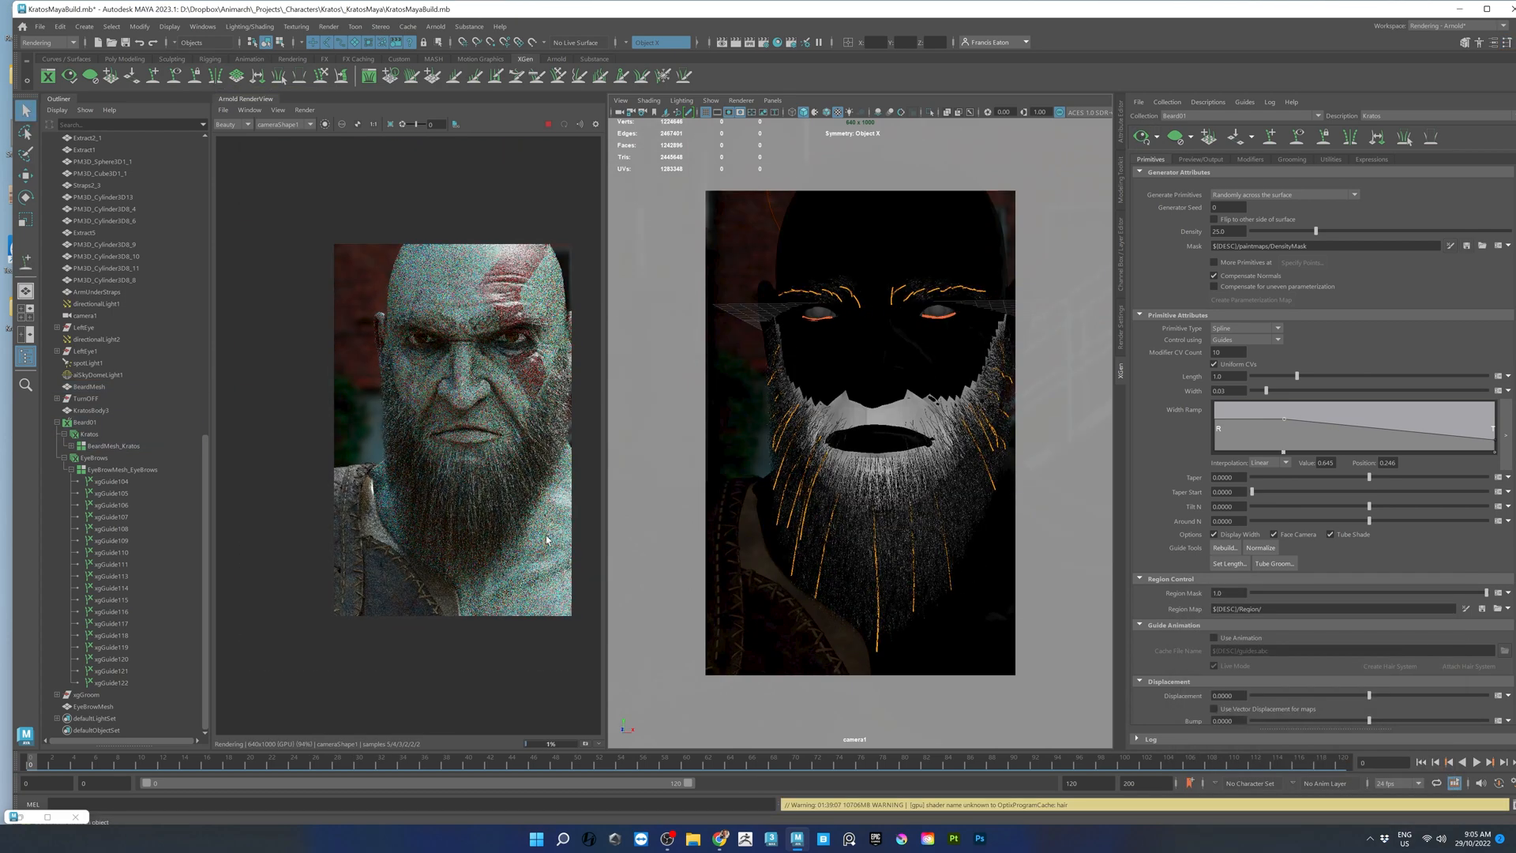
{"action": "middle_click_drag", "start_coordinate": [521, 442], "coordinate": [504, 446], "text": "alt"}
{"action": "left_click_drag", "start_coordinate": [913, 557], "coordinate": [878, 561], "text": "alt"}
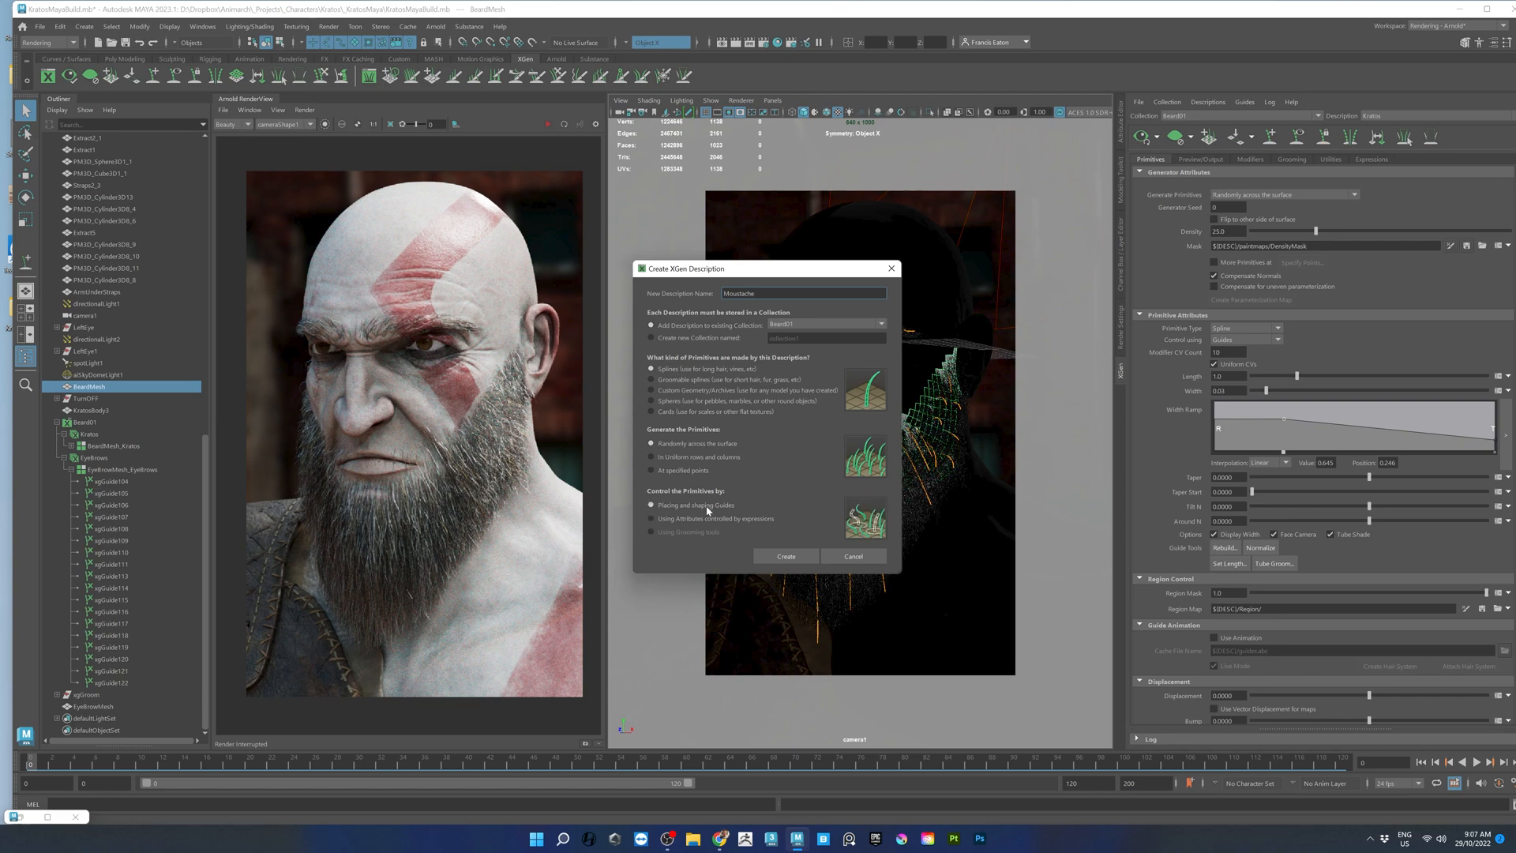
- Create a guide-controlled spline description named Moustache in the Beard01 collection and place its guides along one side of the upper lip
{"action": "left_click", "coordinate": [784, 556]}
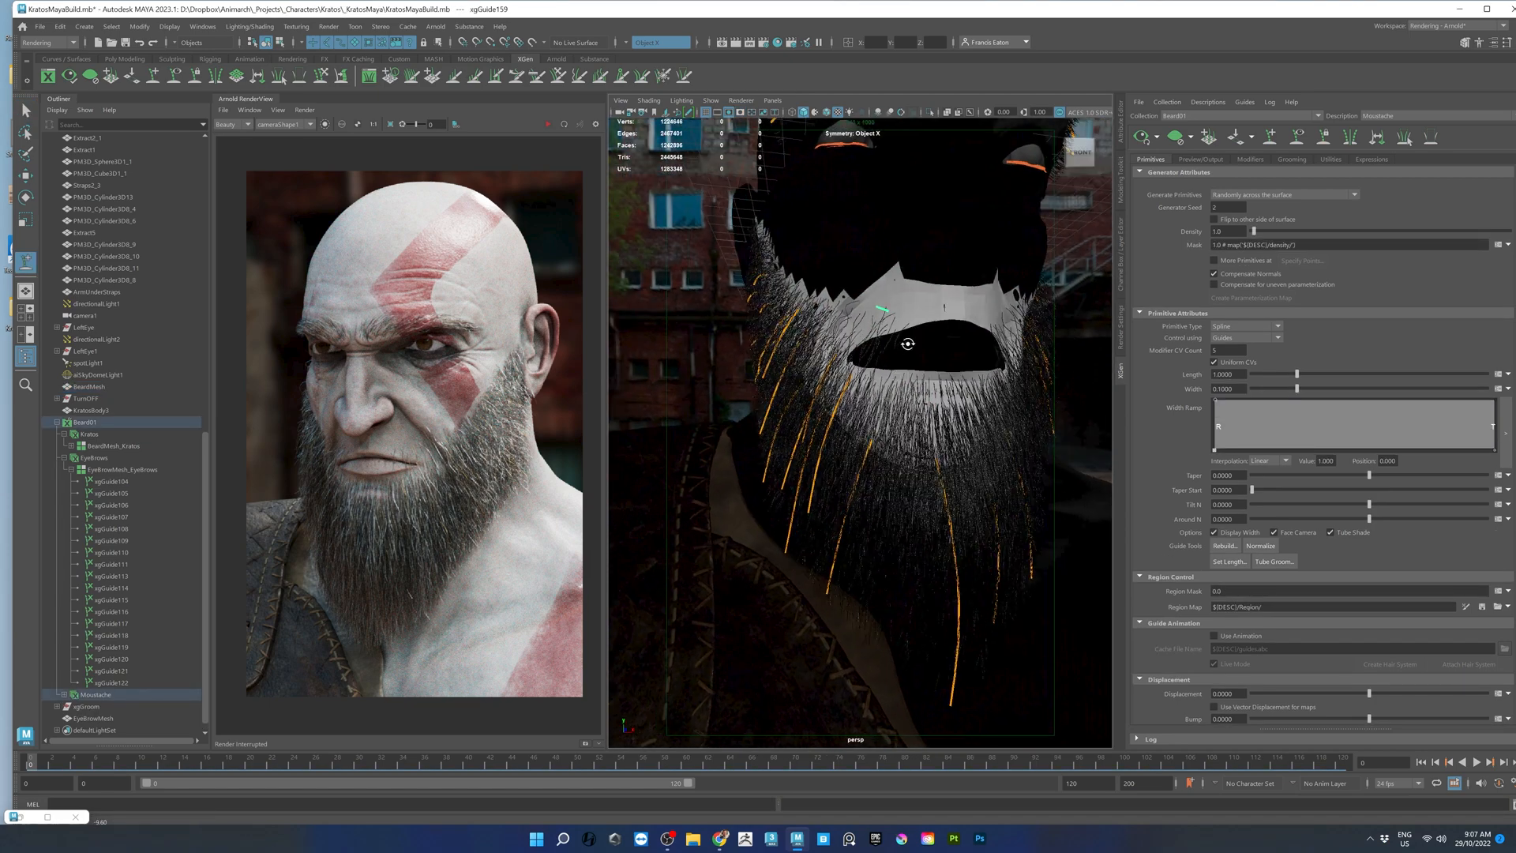
{"action": "left_click_drag", "start_coordinate": [897, 314], "coordinate": [927, 334], "text": "alt"}
{"action": "left_click", "coordinate": [153, 76]}
{"action": "left_click", "coordinate": [957, 383]}
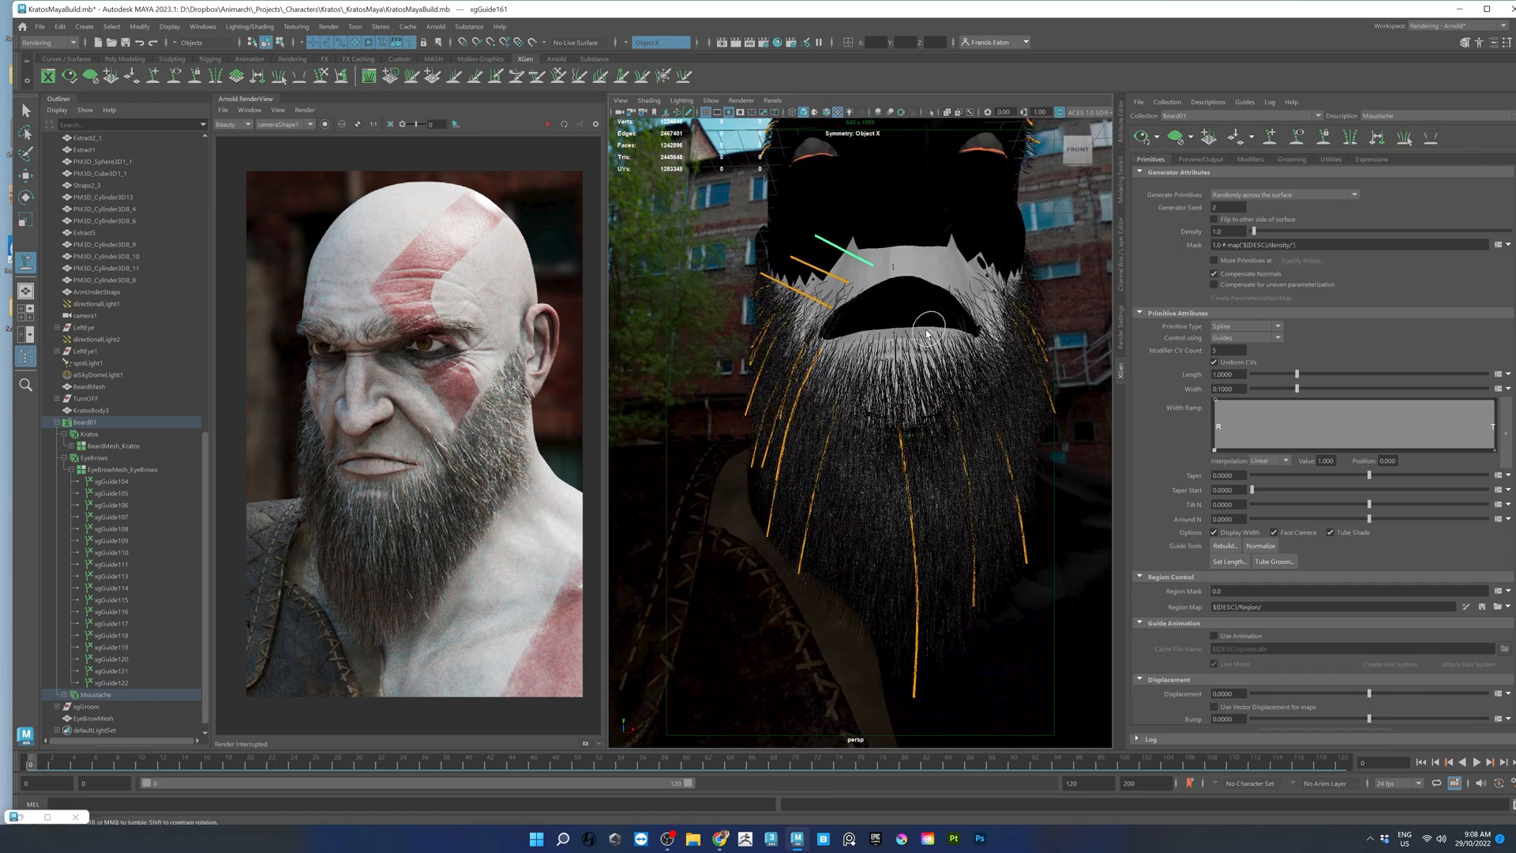
{"action": "left_click_drag", "start_coordinate": [868, 275], "coordinate": [901, 257], "text": "alt"}
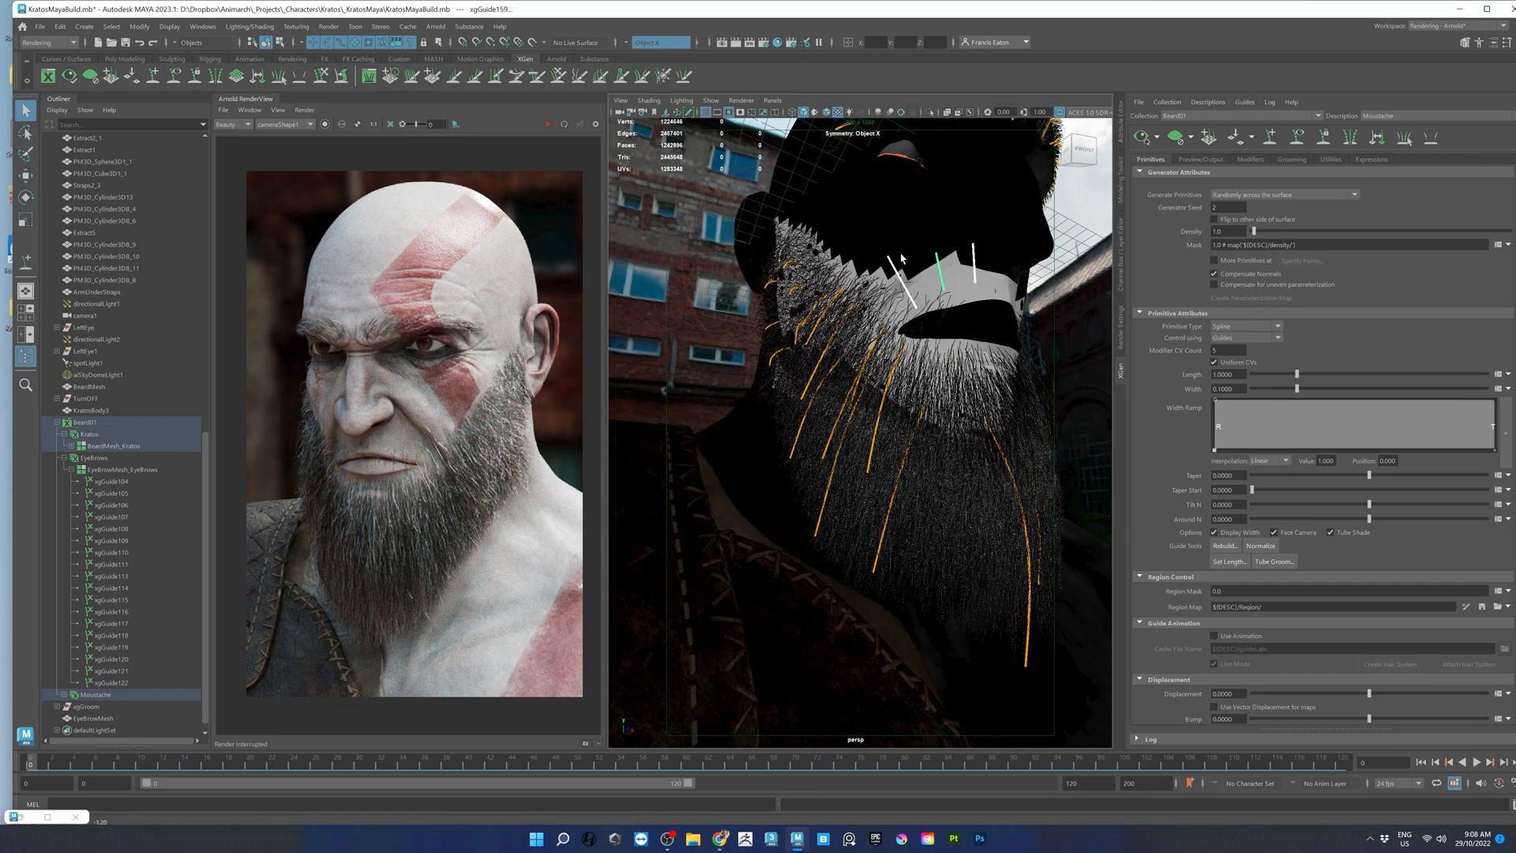
- Shape the moustache guides to curve outward and down over the lip and mirror them across the X axis
{"action": "left_click_drag", "start_coordinate": [1020, 268], "coordinate": [996, 307], "text": "alt"}
{"action": "left_click", "coordinate": [340, 76]}
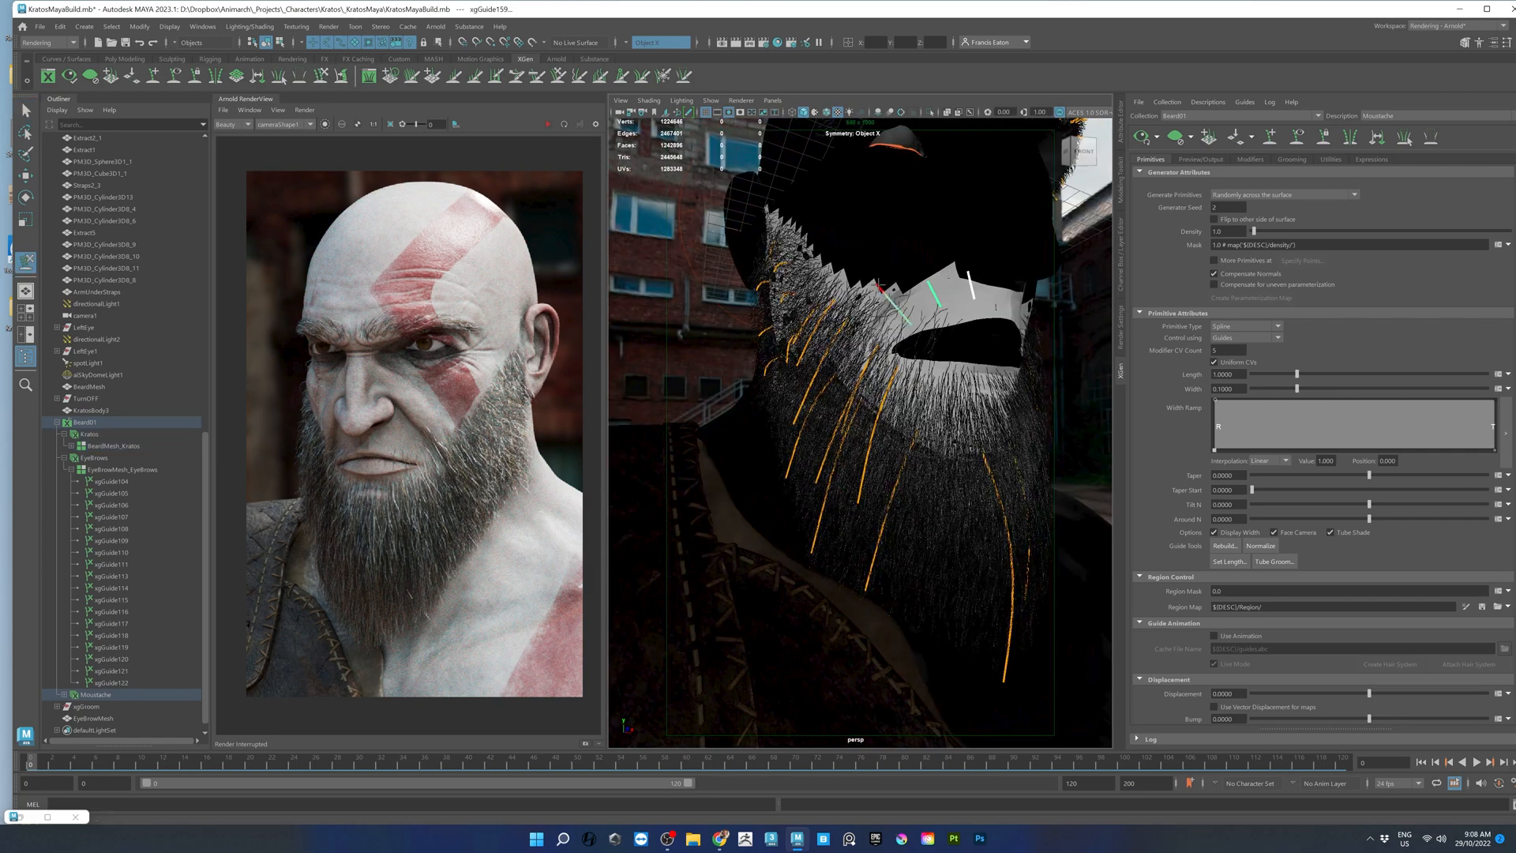
{"action": "left_click_drag", "start_coordinate": [804, 383], "coordinate": [861, 371], "text": "alt"}
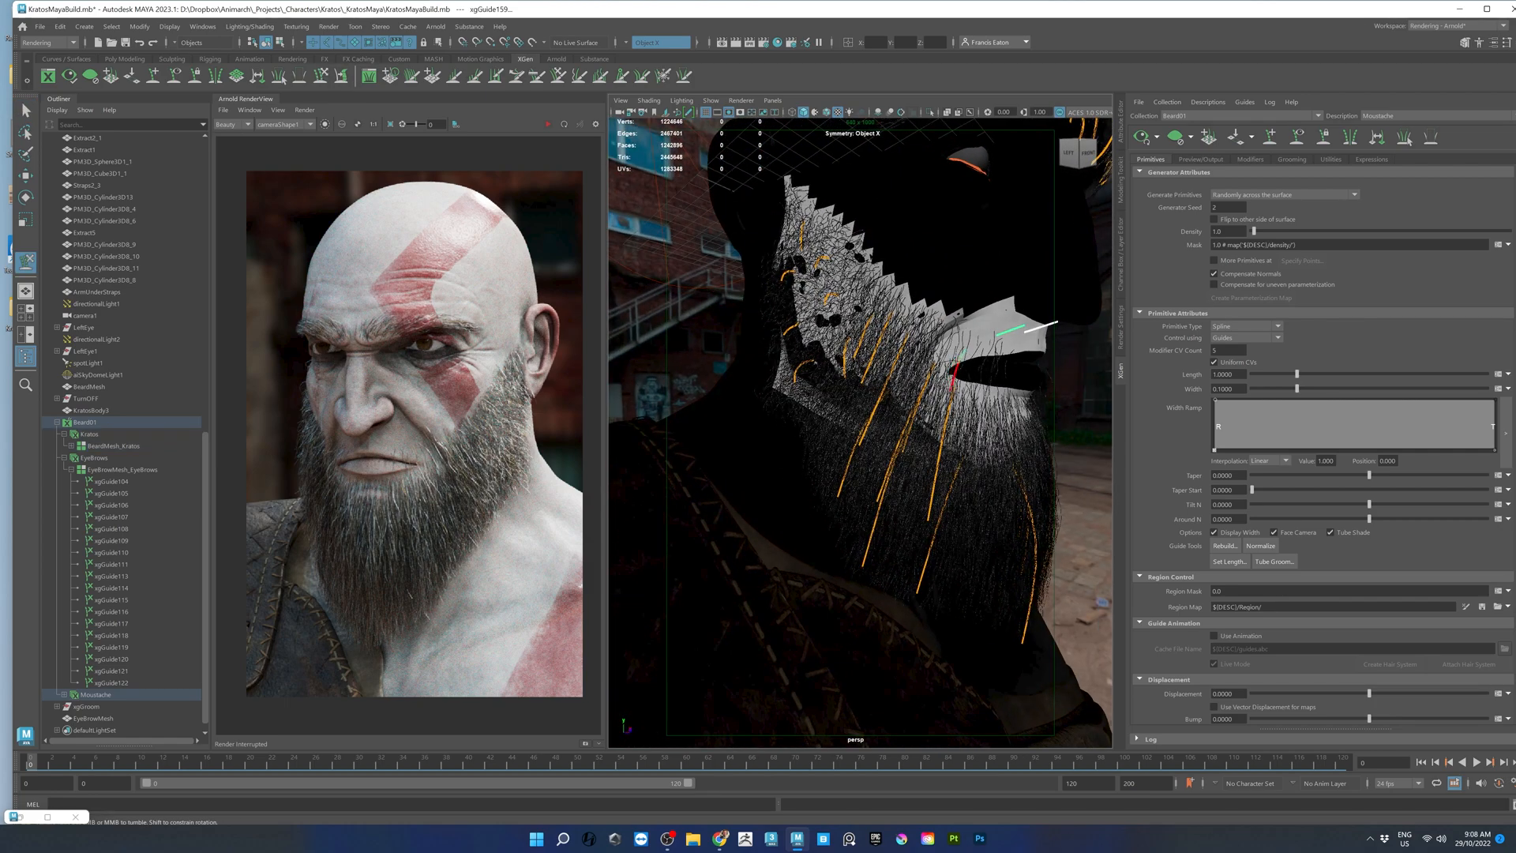
{"action": "left_click_drag", "start_coordinate": [976, 323], "coordinate": [737, 372], "text": "alt"}
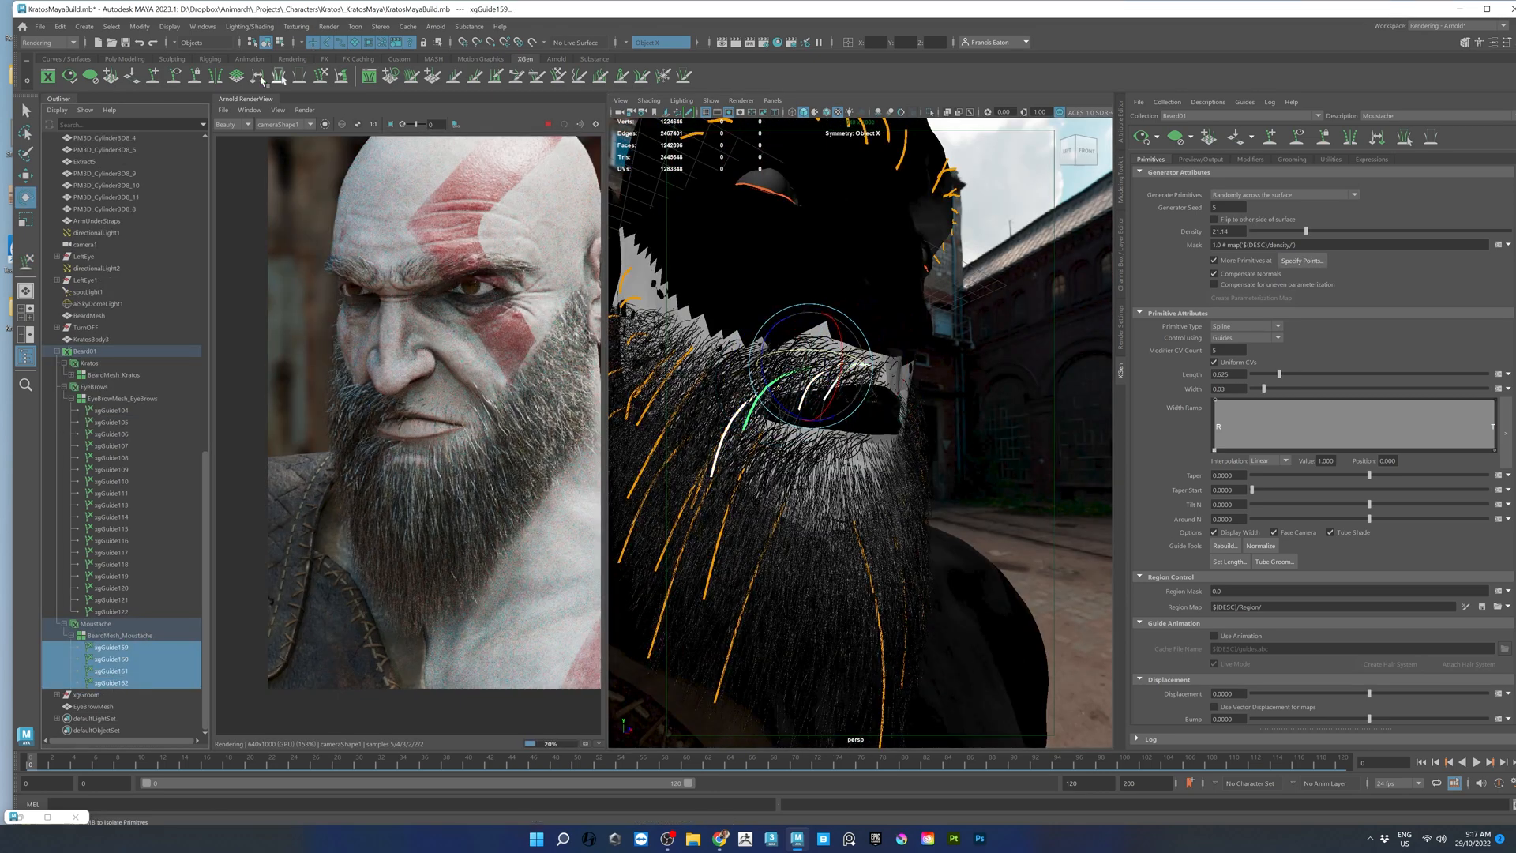
{"action": "left_click", "coordinate": [212, 78]}
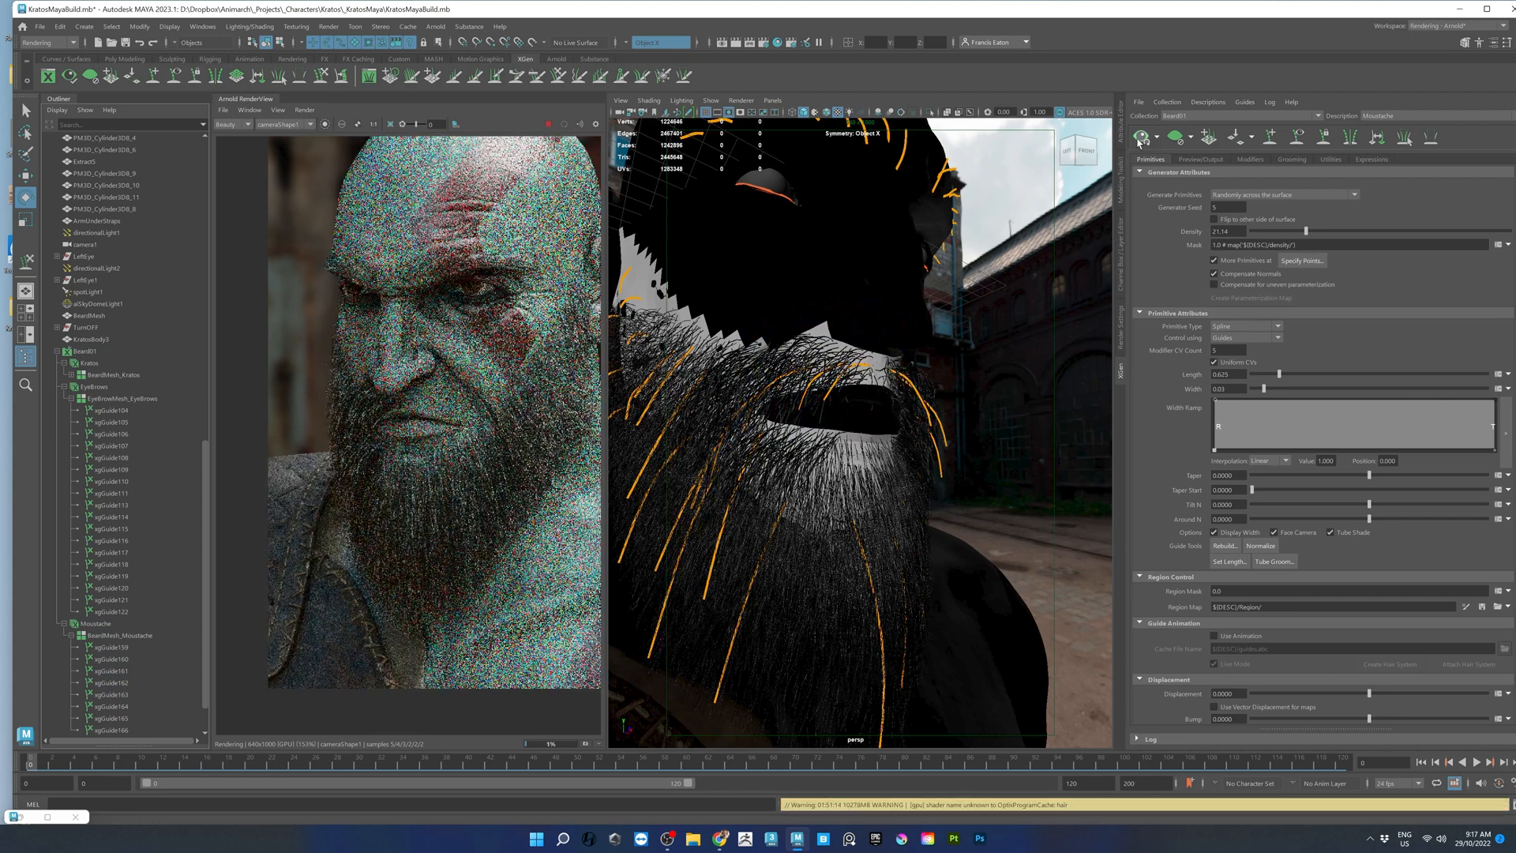
- Check the facial hair in the Arnold render and increase the Moustache description's primitive length
{"action": "scroll", "coordinate": [534, 420], "scroll_direction": "down", "scroll_amount": 1}
{"action": "middle_click_drag", "start_coordinate": [555, 422], "coordinate": [553, 362]}
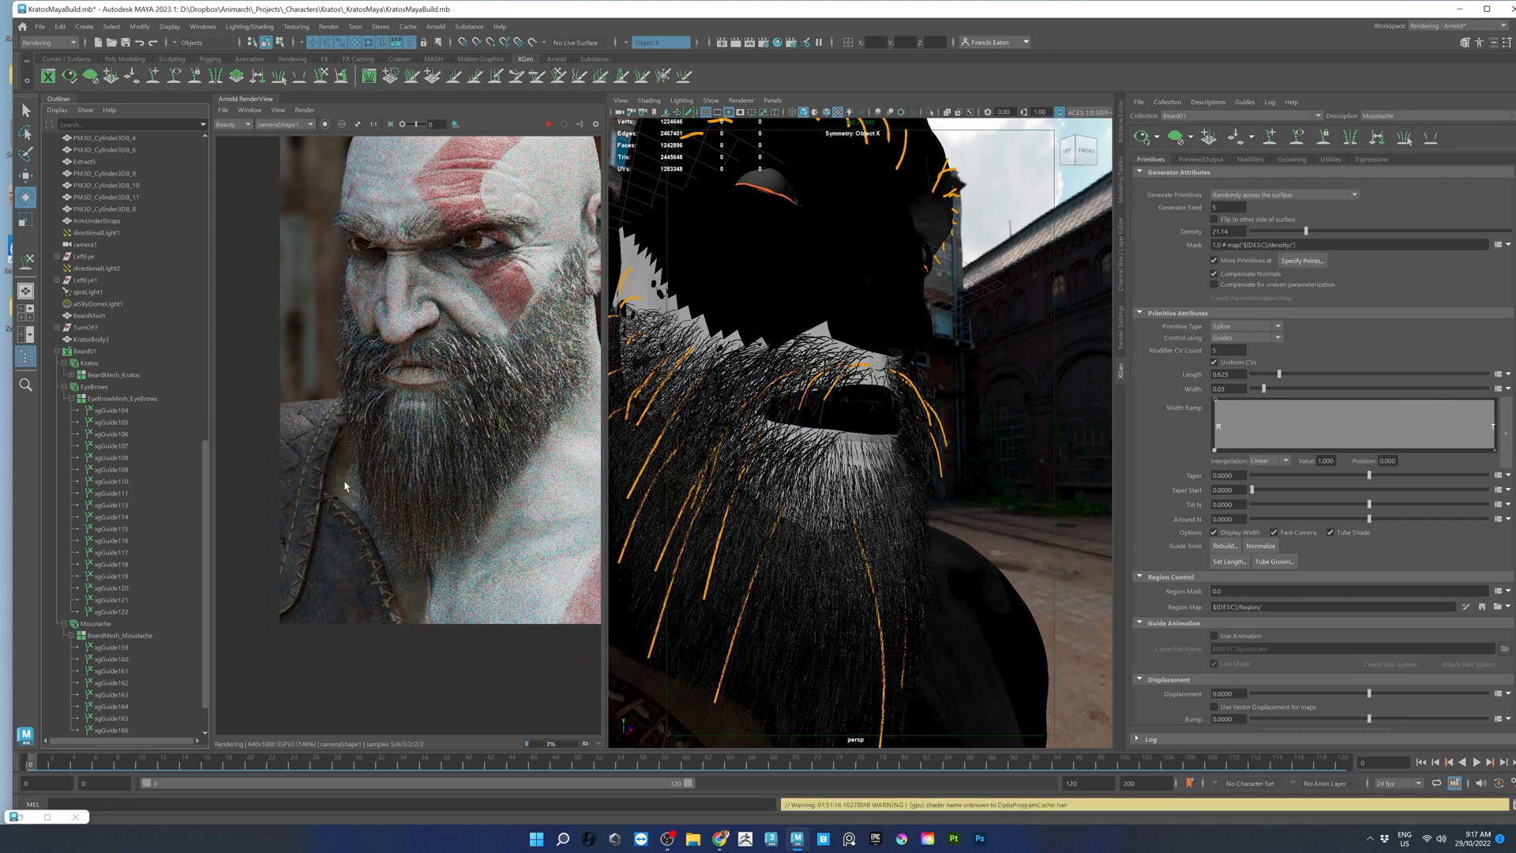
{"action": "scroll", "coordinate": [391, 350], "scroll_direction": "up", "scroll_amount": 8}
{"action": "scroll", "coordinate": [426, 399], "scroll_direction": "down", "scroll_amount": 12}
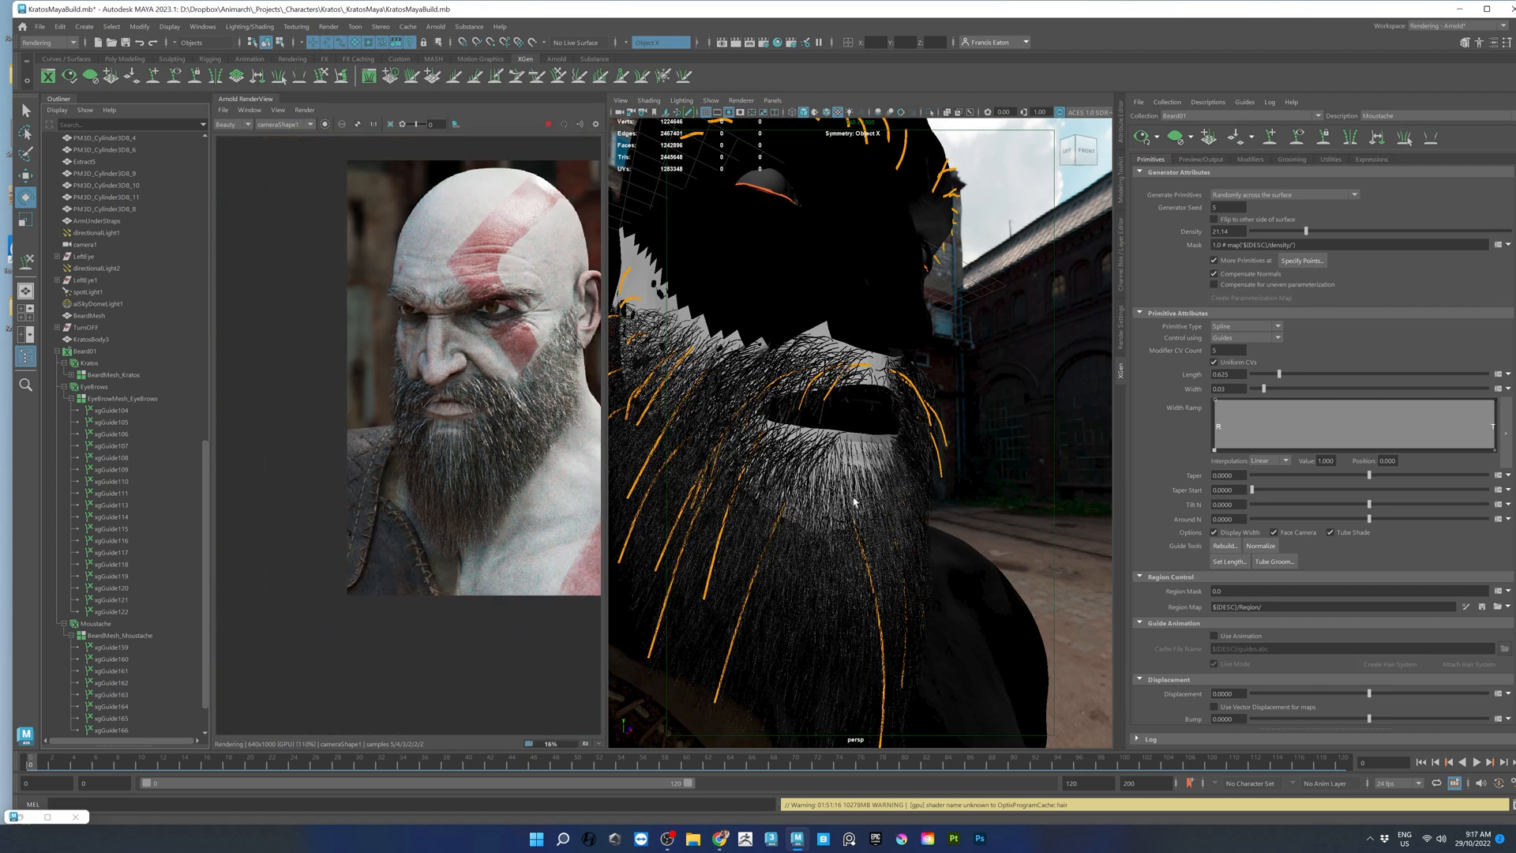
{"action": "middle_click_drag", "start_coordinate": [419, 395], "coordinate": [405, 393]}
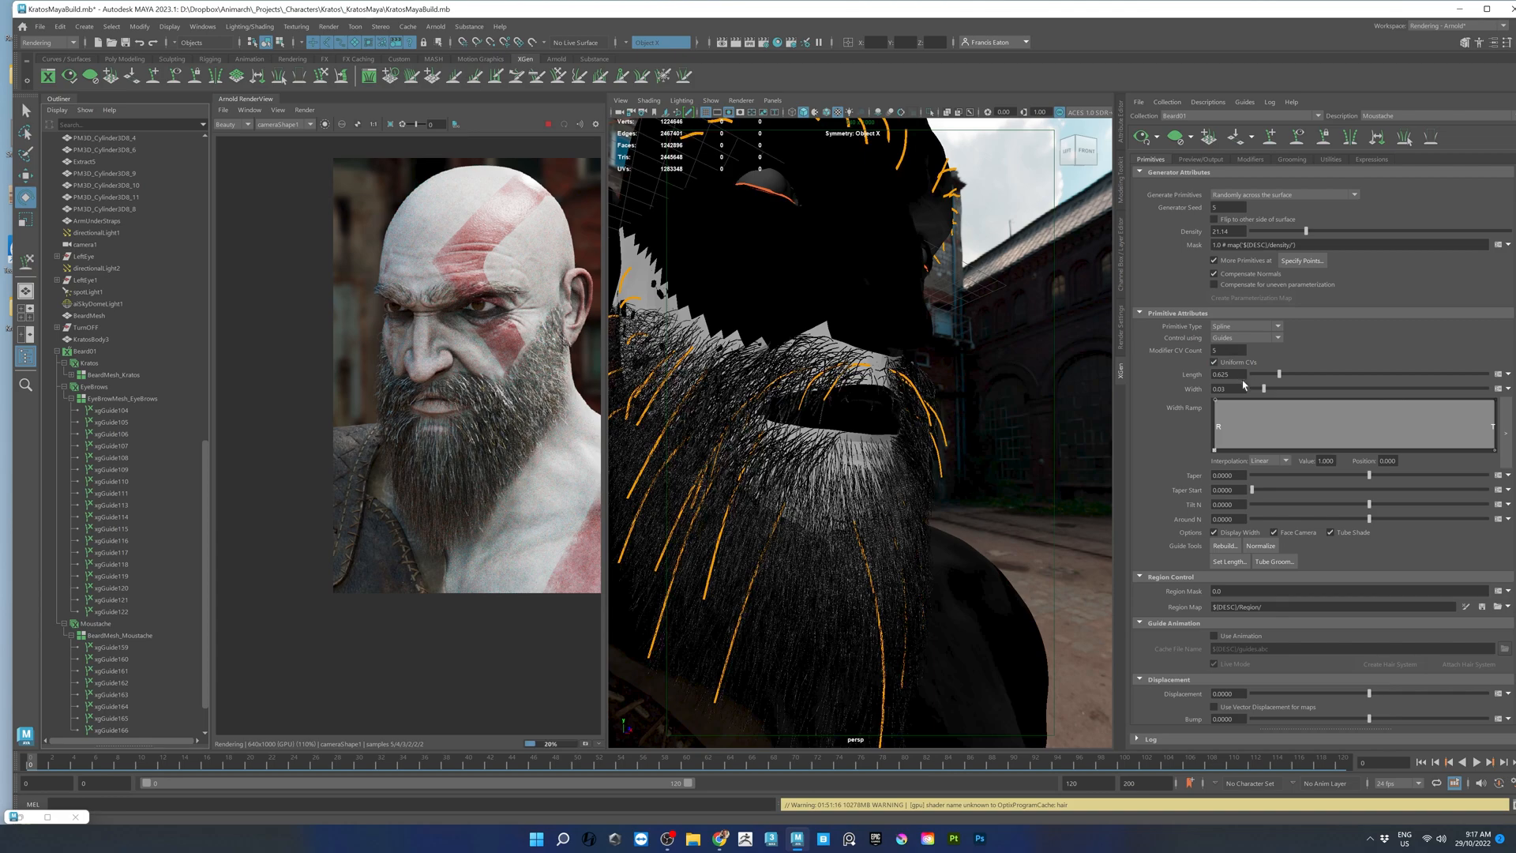
{"action": "left_click_drag", "start_coordinate": [1280, 376], "coordinate": [1301, 377]}
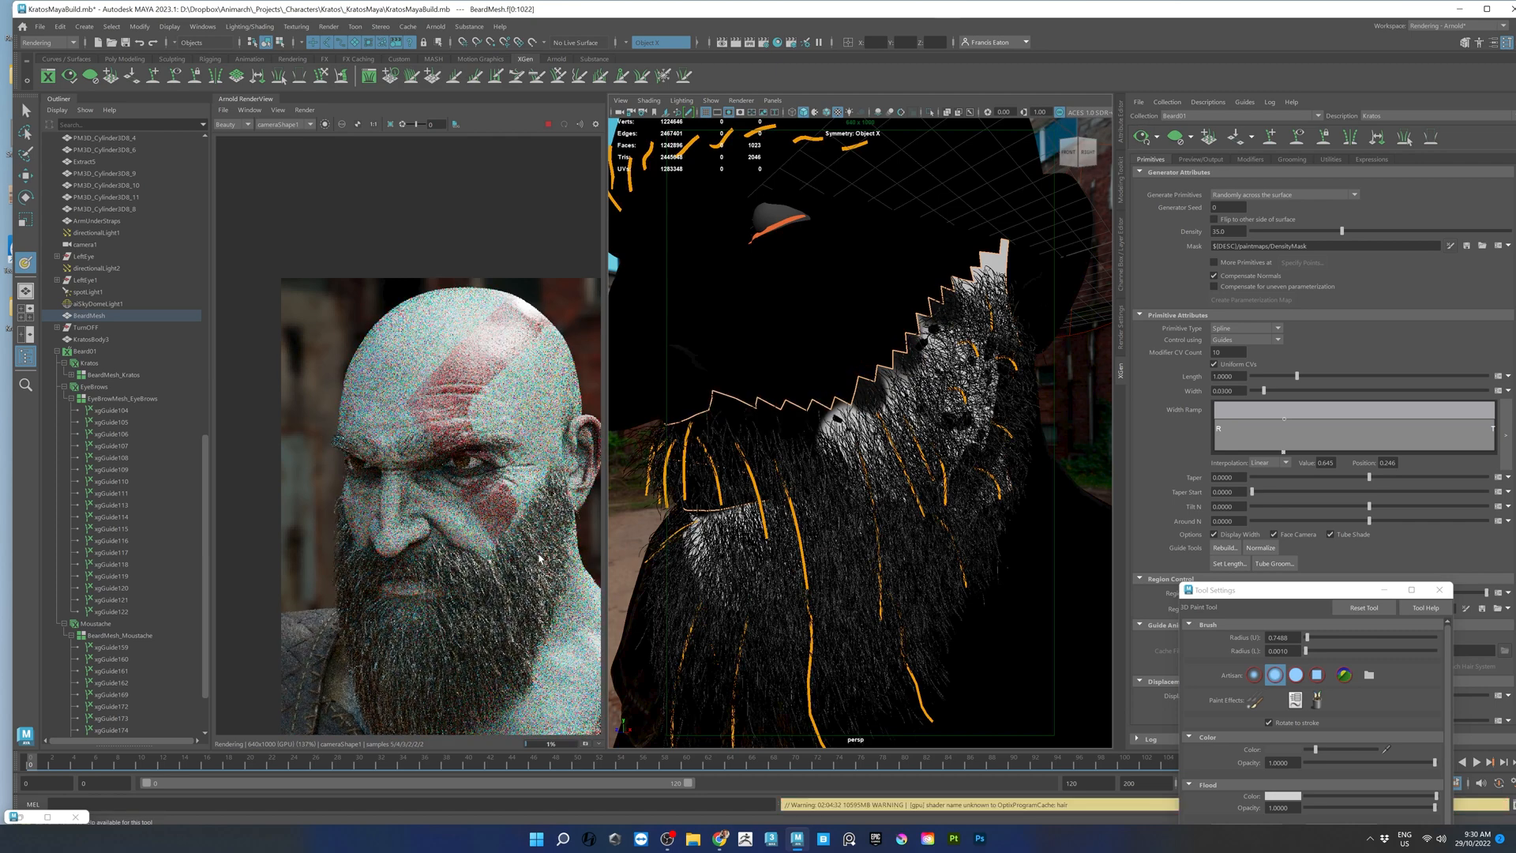
- Paint the Kratos description's density mask with white along the beard mesh's upper cheek edges on both sides of the face
{"action": "left_click_drag", "start_coordinate": [1316, 750], "coordinate": [1408, 751]}
{"action": "mouse_move", "coordinate": [872, 383]}
{"action": "left_mouse_down"}
{"action": "mouse_move", "coordinate": [861, 373]}
{"action": "mouse_move", "coordinate": [841, 406]}
{"action": "mouse_move", "coordinate": [883, 371]}
{"action": "left_mouse_up"}
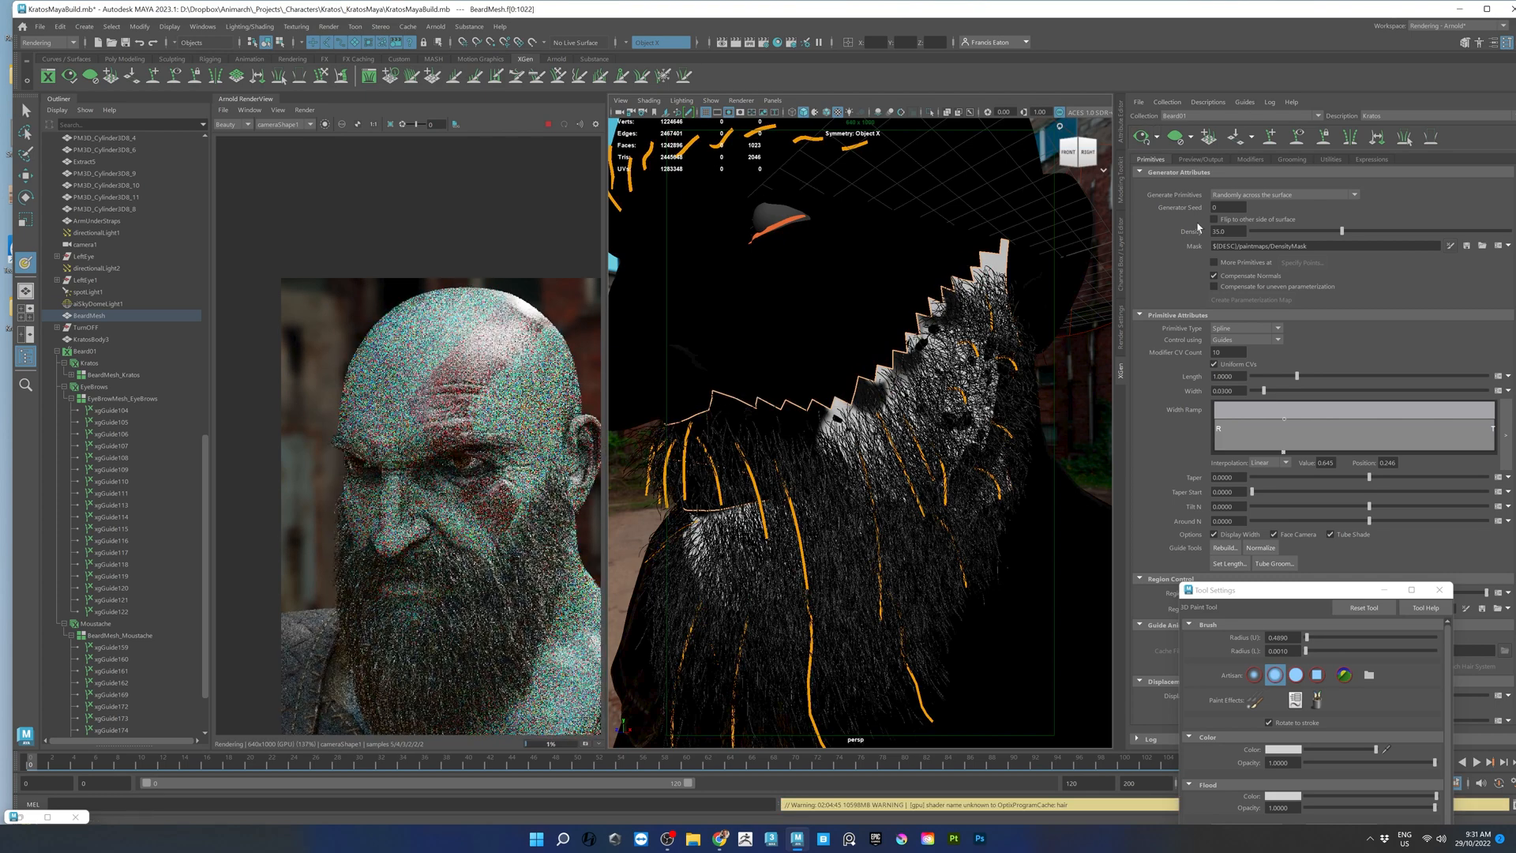
{"action": "scroll", "coordinate": [552, 573], "scroll_direction": "up", "scroll_amount": 2}
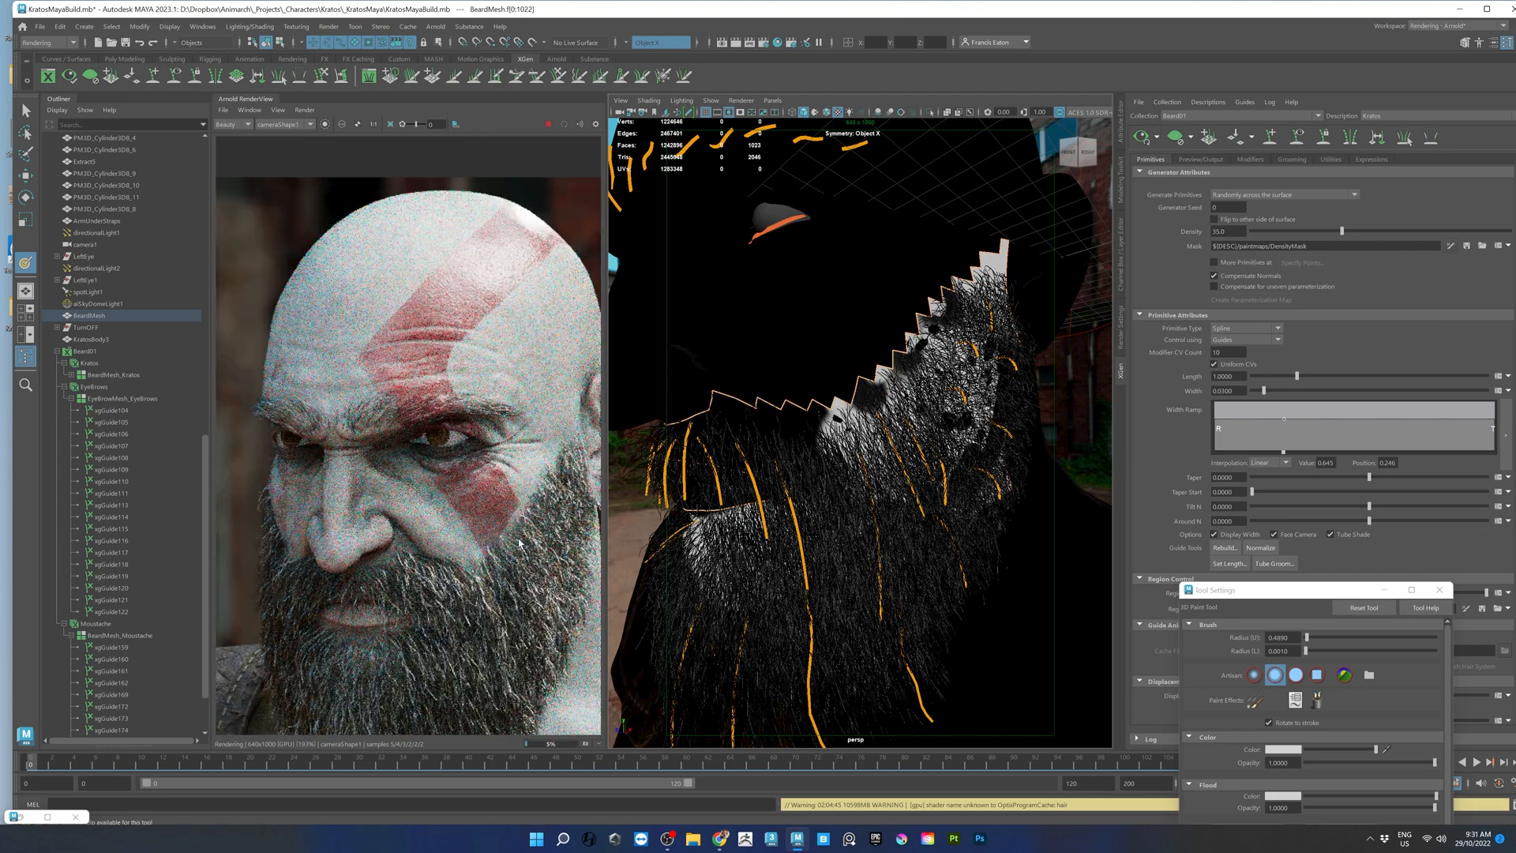
{"action": "scroll", "coordinate": [308, 456], "scroll_direction": "down", "scroll_amount": 2}
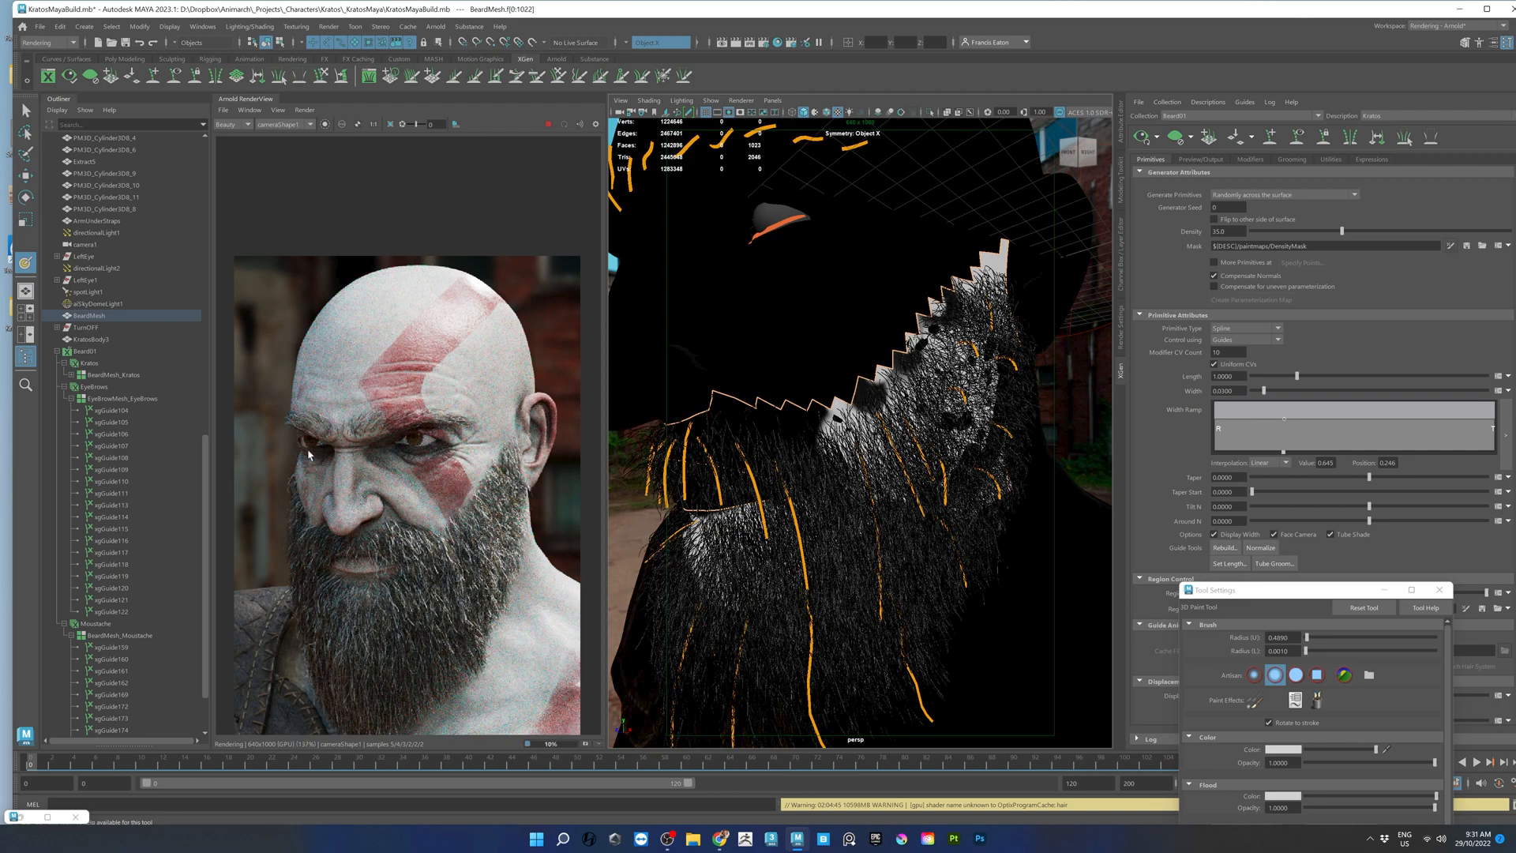
{"action": "left_click_drag", "start_coordinate": [793, 536], "coordinate": [1105, 555], "text": "alt"}
{"action": "left_click", "coordinate": [687, 229]}
{"action": "left_click", "coordinate": [687, 235]}
{"action": "left_click", "coordinate": [726, 264]}
{"action": "left_click", "coordinate": [799, 318]}
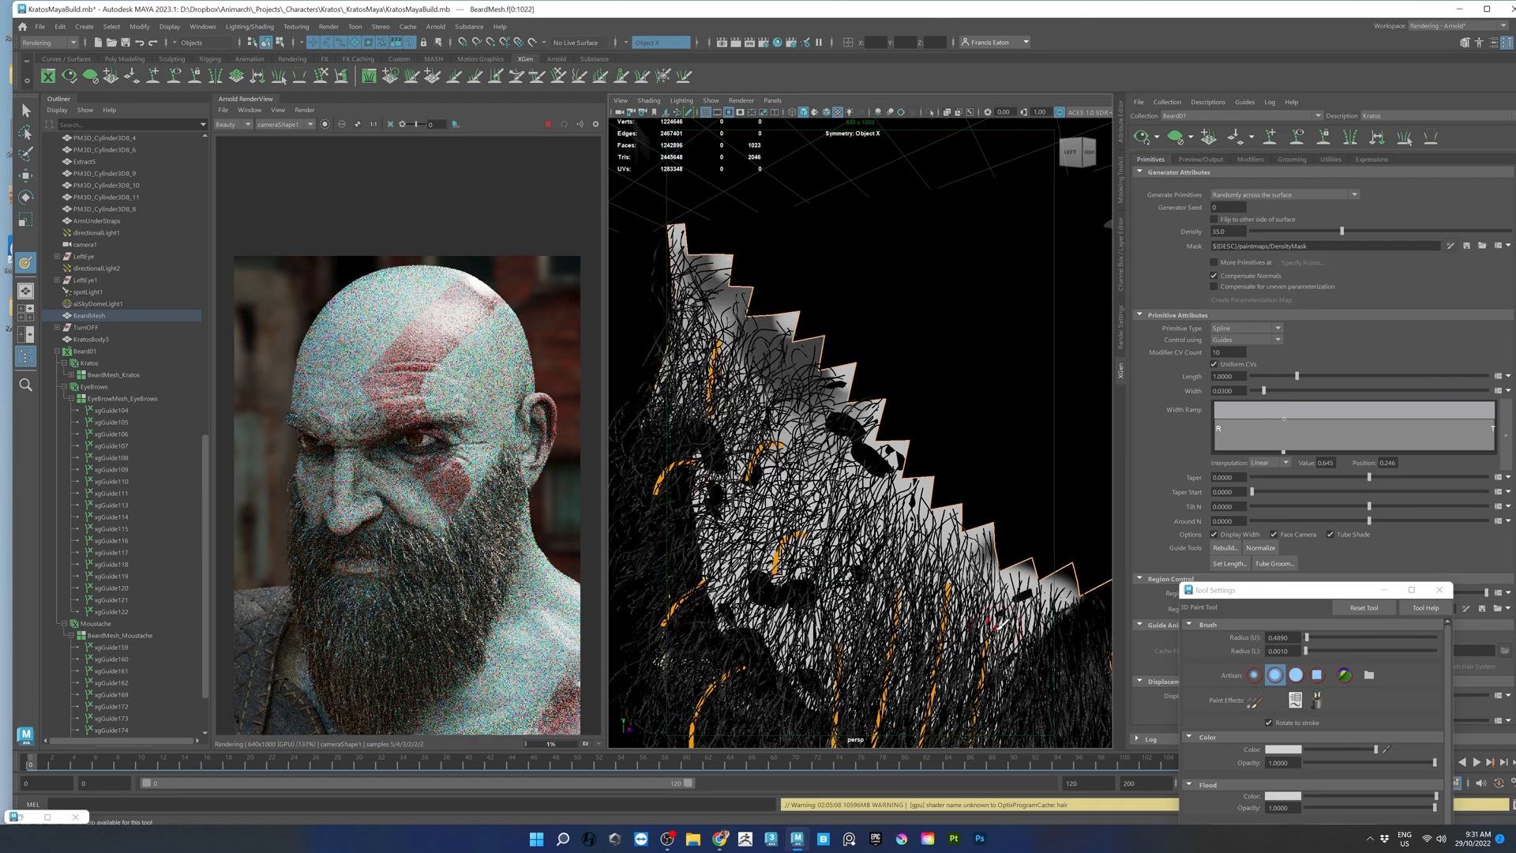
- Close the 3D Paint Tool settings and stop the Arnold render
{"action": "scroll", "coordinate": [914, 434], "scroll_direction": "down", "scroll_amount": 10}
{"action": "left_click_drag", "start_coordinate": [1019, 462], "coordinate": [894, 476], "text": "alt"}
{"action": "scroll", "coordinate": [895, 476], "scroll_direction": "up", "scroll_amount": 2}
{"action": "middle_click_drag", "start_coordinate": [495, 565], "coordinate": [393, 454], "text": "alt"}
{"action": "scroll", "coordinate": [493, 469], "scroll_direction": "down", "scroll_amount": 5}
{"action": "scroll", "coordinate": [442, 451], "scroll_direction": "up", "scroll_amount": 2}
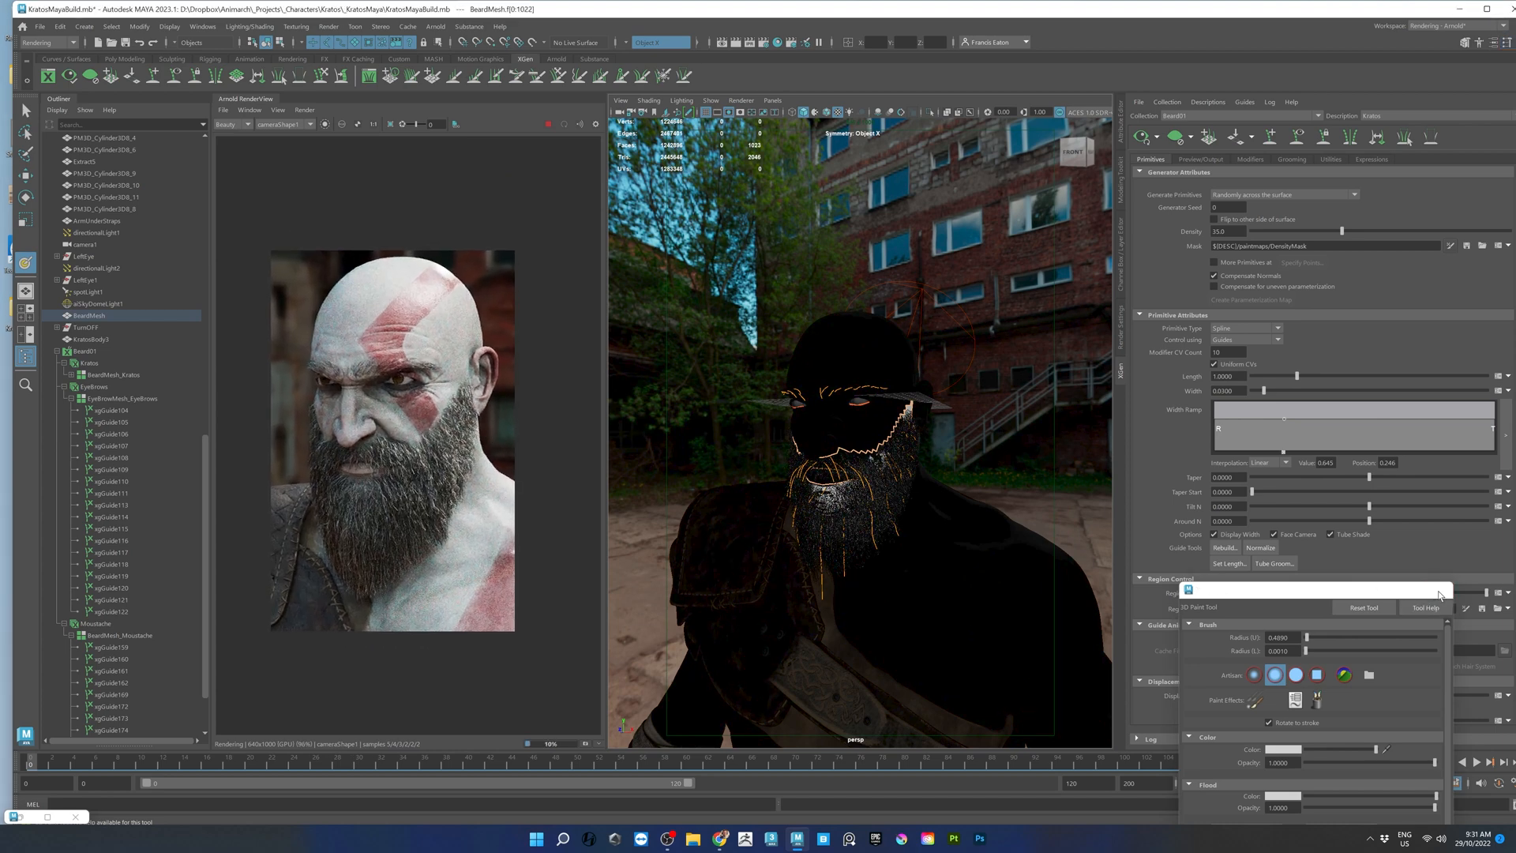
{"action": "left_click", "coordinate": [1439, 590]}
{"action": "left_click", "coordinate": [548, 125]}
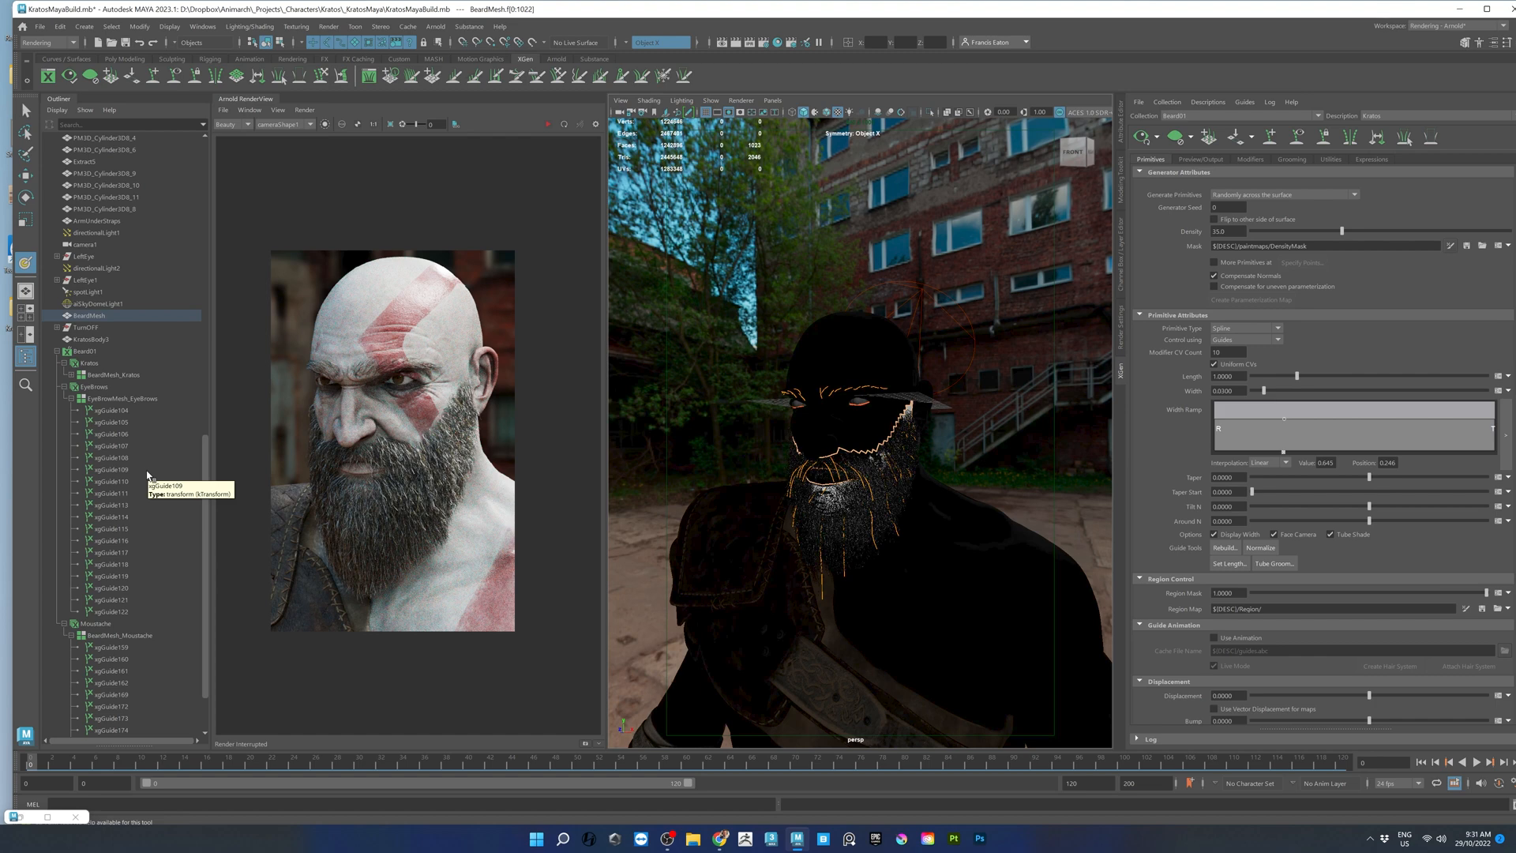
{"action": "left_click", "coordinate": [669, 839]}
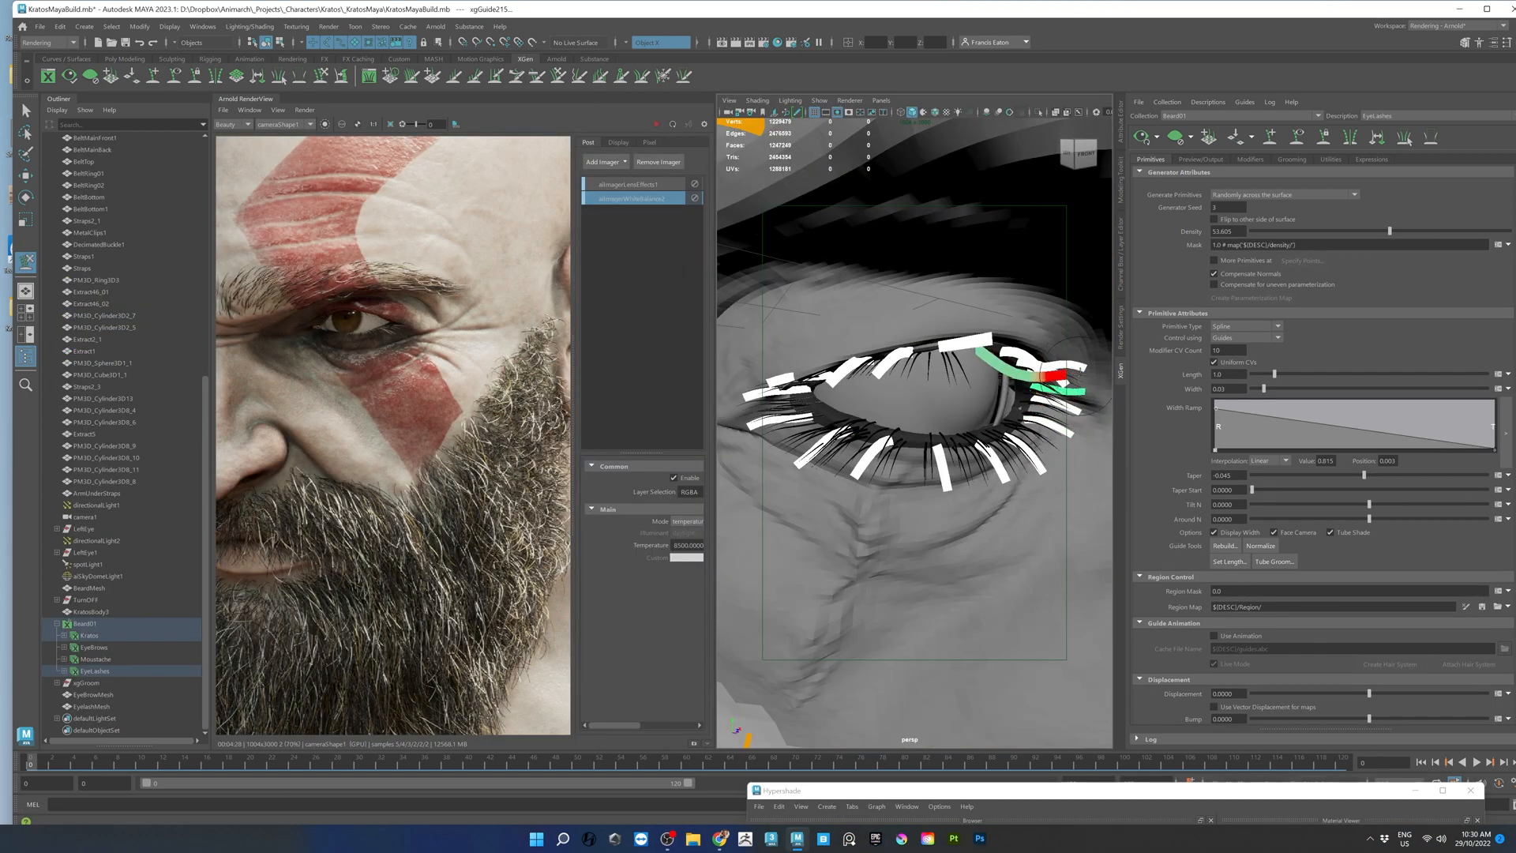
- Sculpt the EyeLashes guides along the upper eyelid so they curve away from the eye, and update the XGen preview
{"action": "mouse_move", "coordinate": [979, 334]}
{"action": "left_mouse_down", "text": "alt"}
{"action": "mouse_move", "coordinate": [846, 264]}
{"action": "mouse_move", "coordinate": [988, 280]}
{"action": "mouse_move", "coordinate": [999, 345]}
{"action": "left_mouse_up", "text": "alt"}
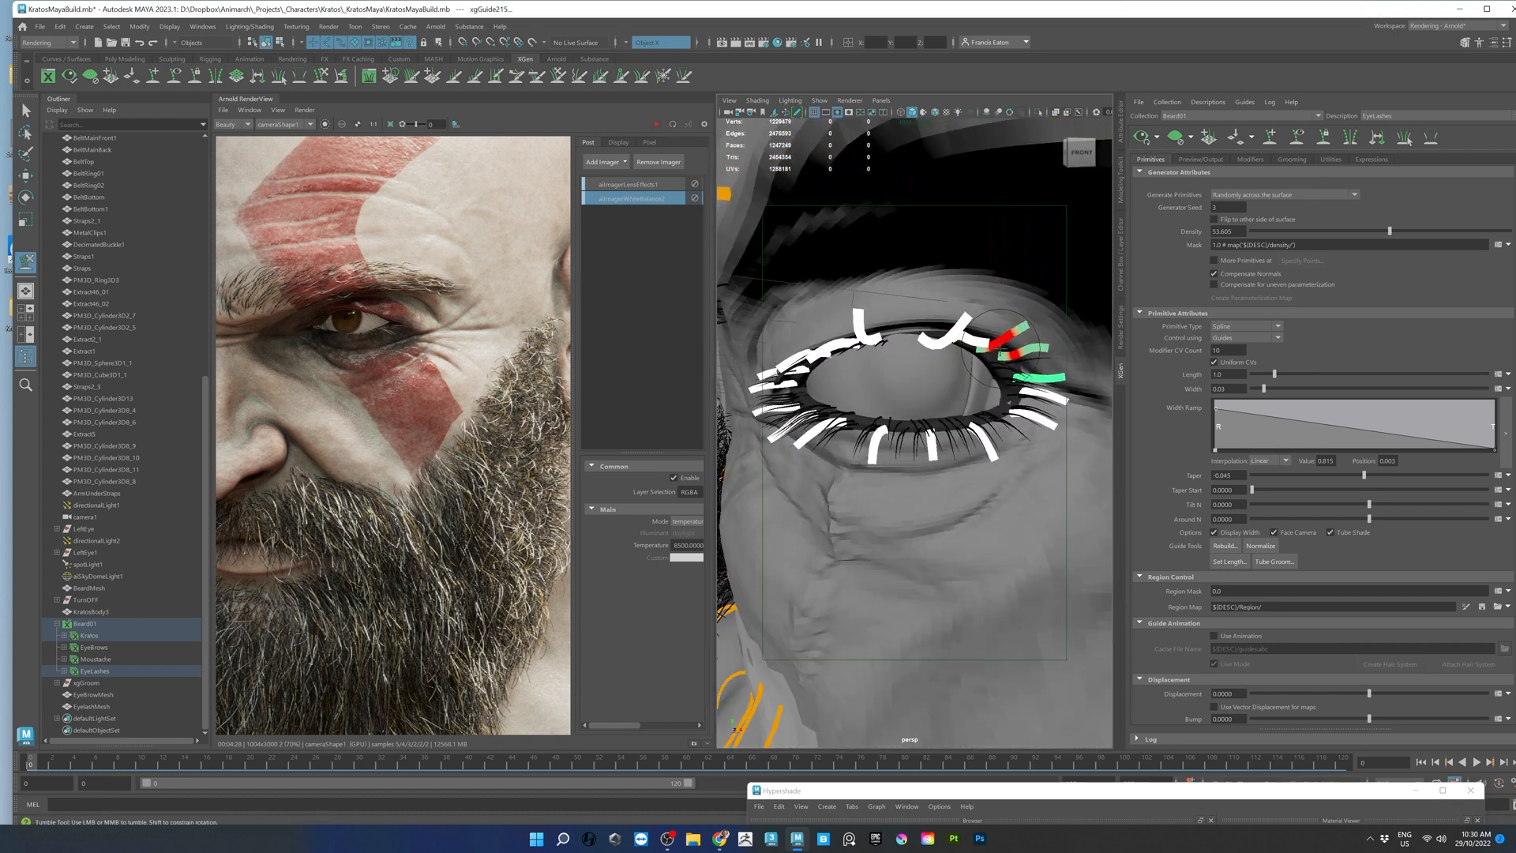
{"action": "left_click_drag", "start_coordinate": [997, 341], "coordinate": [1025, 317], "text": "alt"}
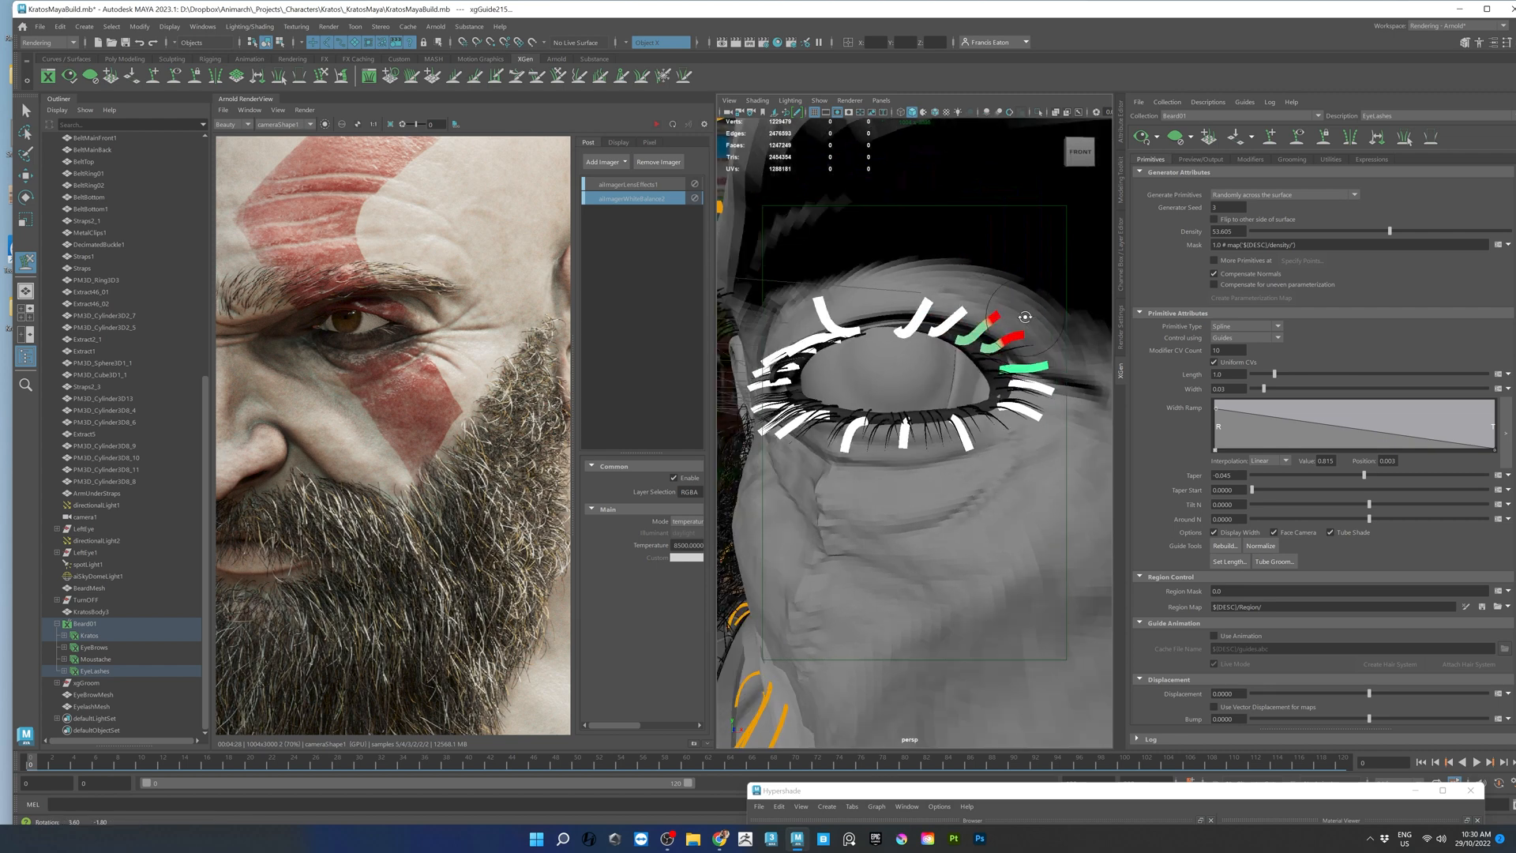
{"action": "mouse_move", "coordinate": [975, 387]}
{"action": "left_mouse_down", "text": "alt"}
{"action": "mouse_move", "coordinate": [1006, 419]}
{"action": "mouse_move", "coordinate": [891, 418]}
{"action": "mouse_move", "coordinate": [799, 324]}
{"action": "left_mouse_up", "text": "alt"}
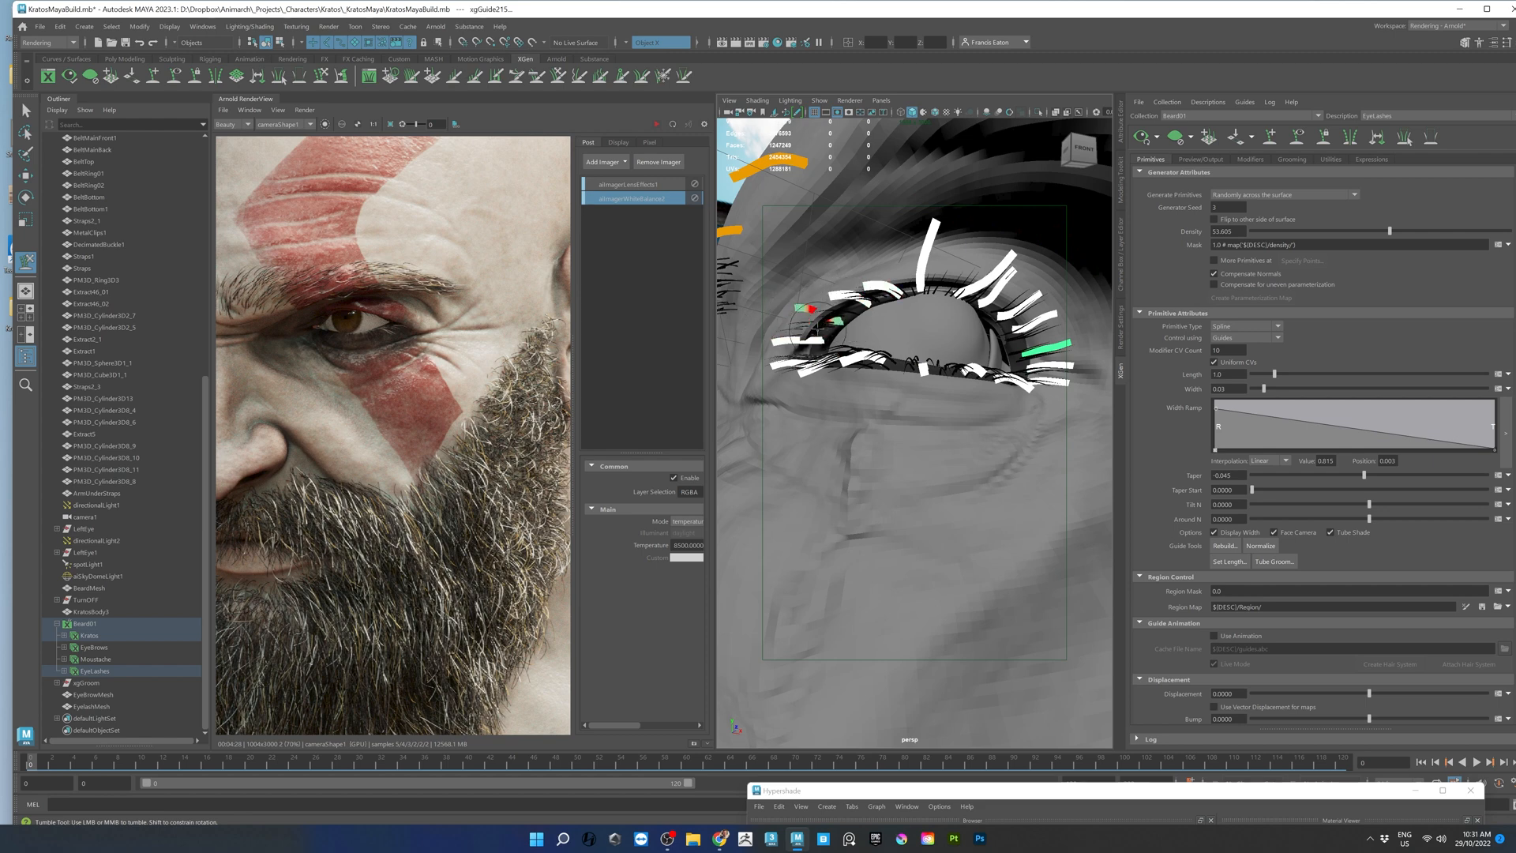
{"action": "mouse_move", "coordinate": [811, 309]}
{"action": "left_mouse_down", "text": "alt"}
{"action": "mouse_move", "coordinate": [877, 402]}
{"action": "mouse_move", "coordinate": [833, 308]}
{"action": "left_mouse_up", "text": "alt"}
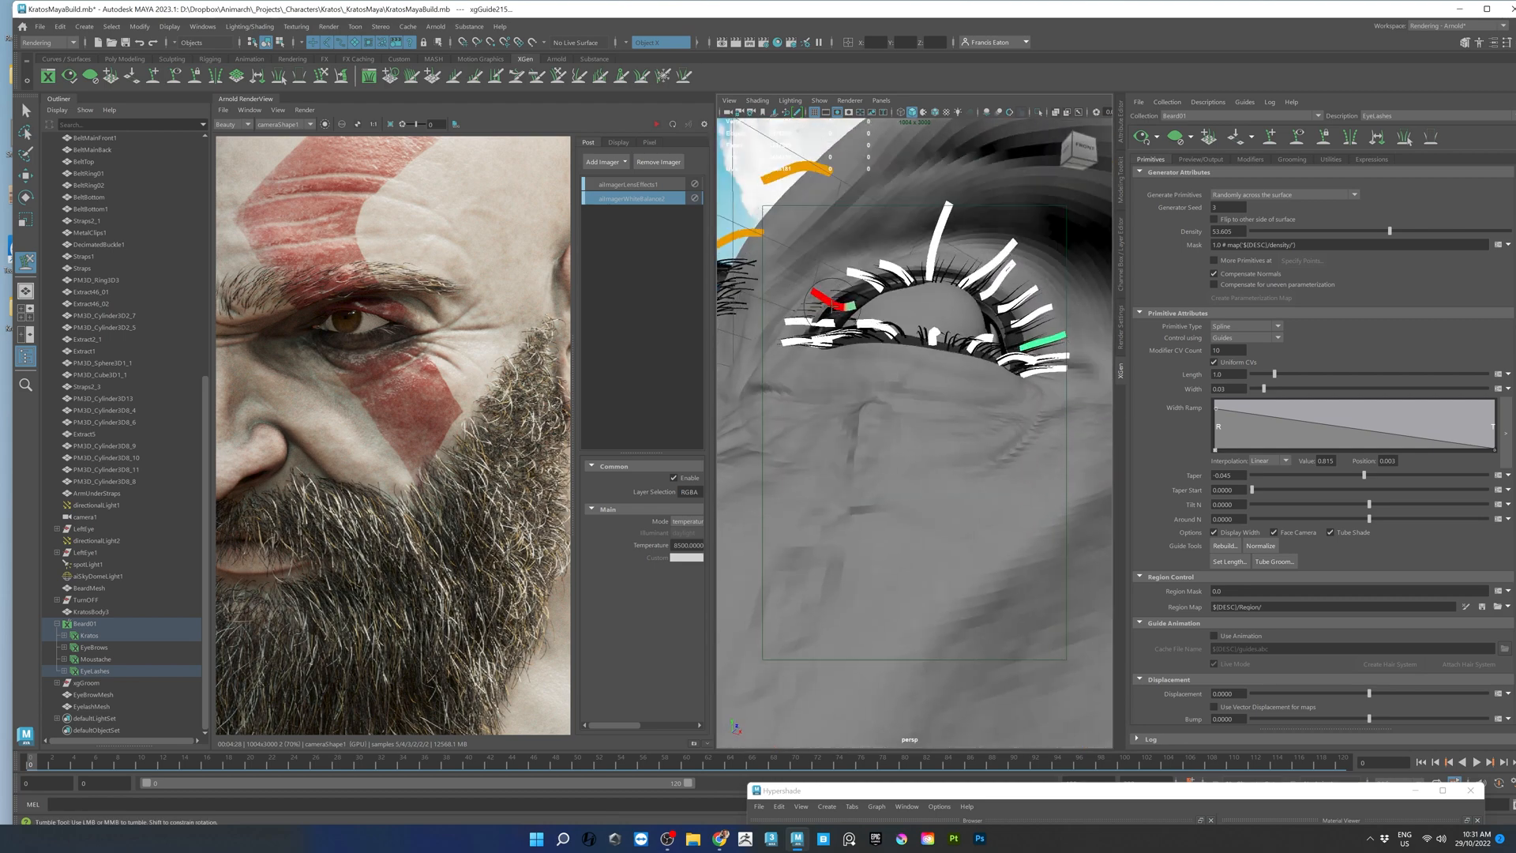
{"action": "left_click_drag", "start_coordinate": [829, 303], "coordinate": [858, 404], "text": "alt"}
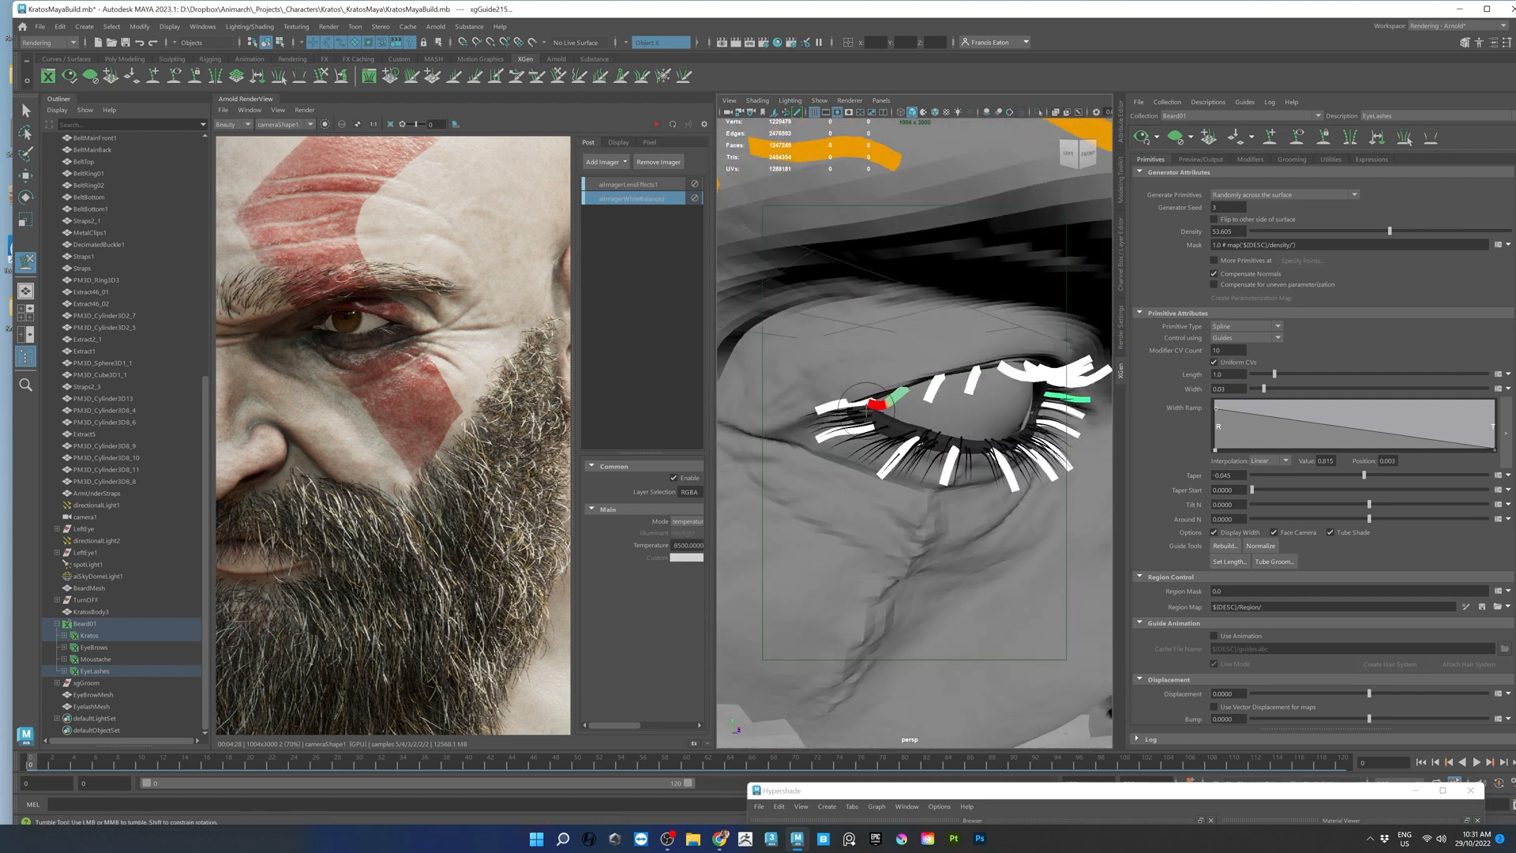
{"action": "left_click", "coordinate": [1143, 138]}
- Look through camera1 and render the face in Arnold, limited to a region around the eye
{"action": "left_click_drag", "start_coordinate": [1018, 340], "coordinate": [1018, 406], "text": "alt"}
{"action": "right_click_drag", "start_coordinate": [1050, 410], "coordinate": [979, 410], "text": "alt"}
{"action": "left_click_drag", "start_coordinate": [979, 410], "coordinate": [975, 288], "text": "alt"}
{"action": "left_click", "coordinate": [881, 101]}
{"action": "mouse_move", "coordinate": [899, 114]}
{"action": "left_click", "coordinate": [1003, 113]}
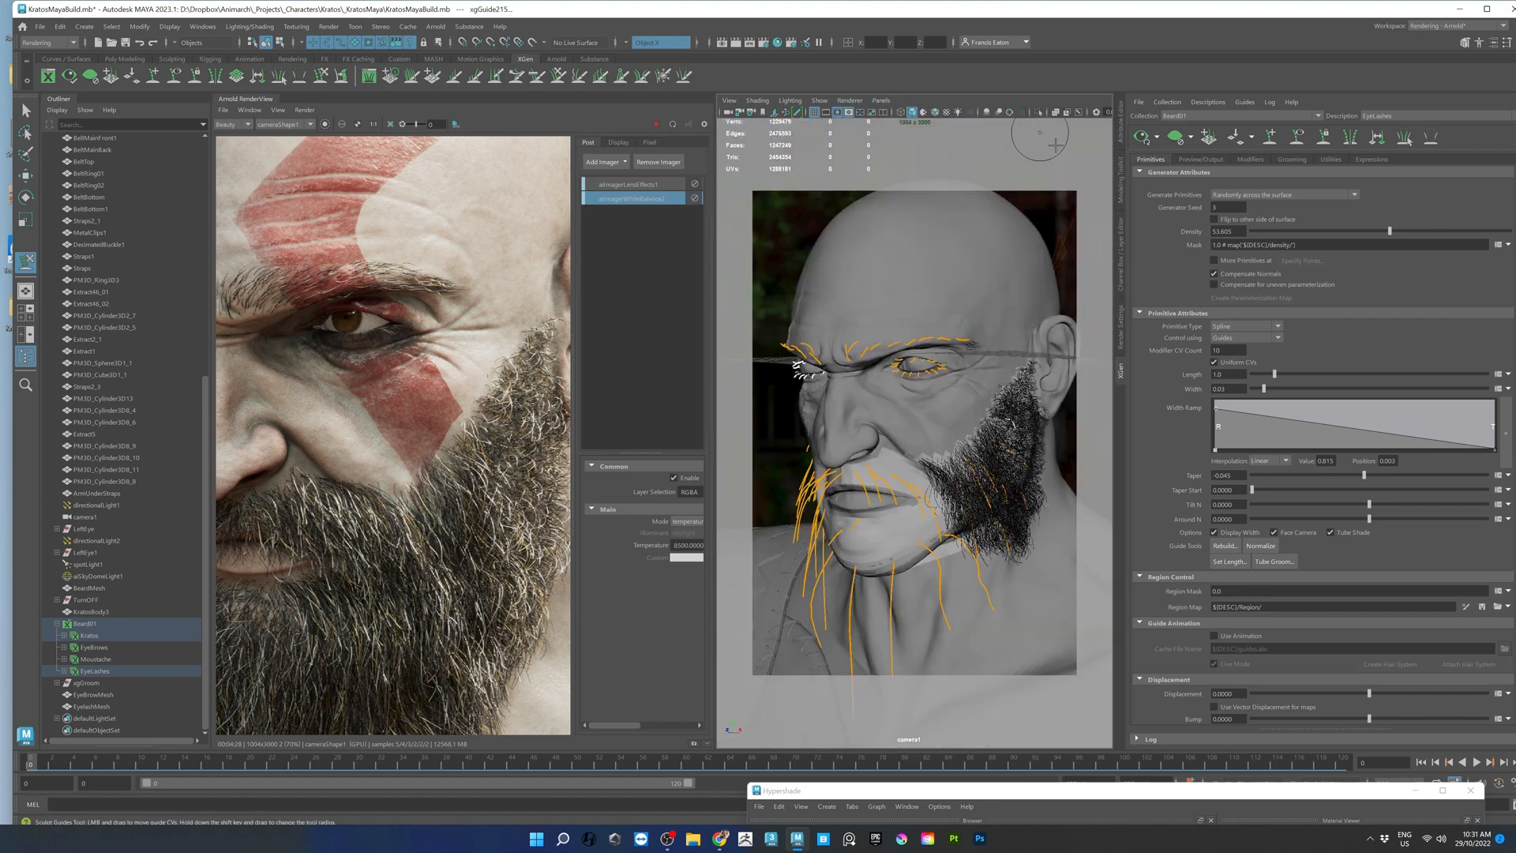
{"action": "scroll", "coordinate": [300, 337], "scroll_direction": "down", "scroll_amount": 3}
{"action": "left_click", "coordinate": [657, 125]}
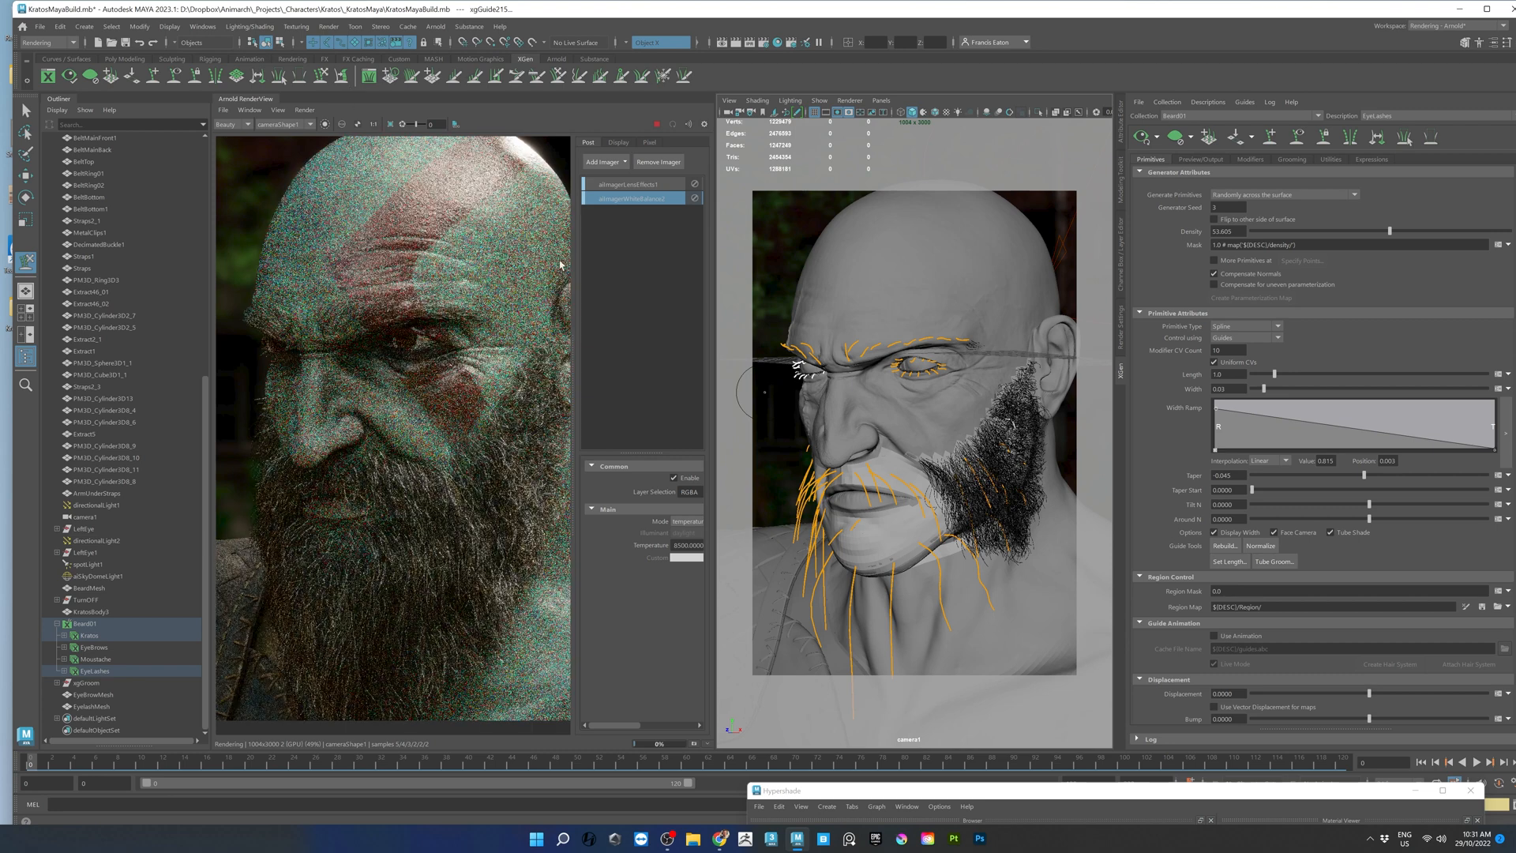
{"action": "scroll", "coordinate": [440, 340], "scroll_direction": "up", "scroll_amount": 2}
{"action": "scroll", "coordinate": [465, 427], "scroll_direction": "up", "scroll_amount": 2}
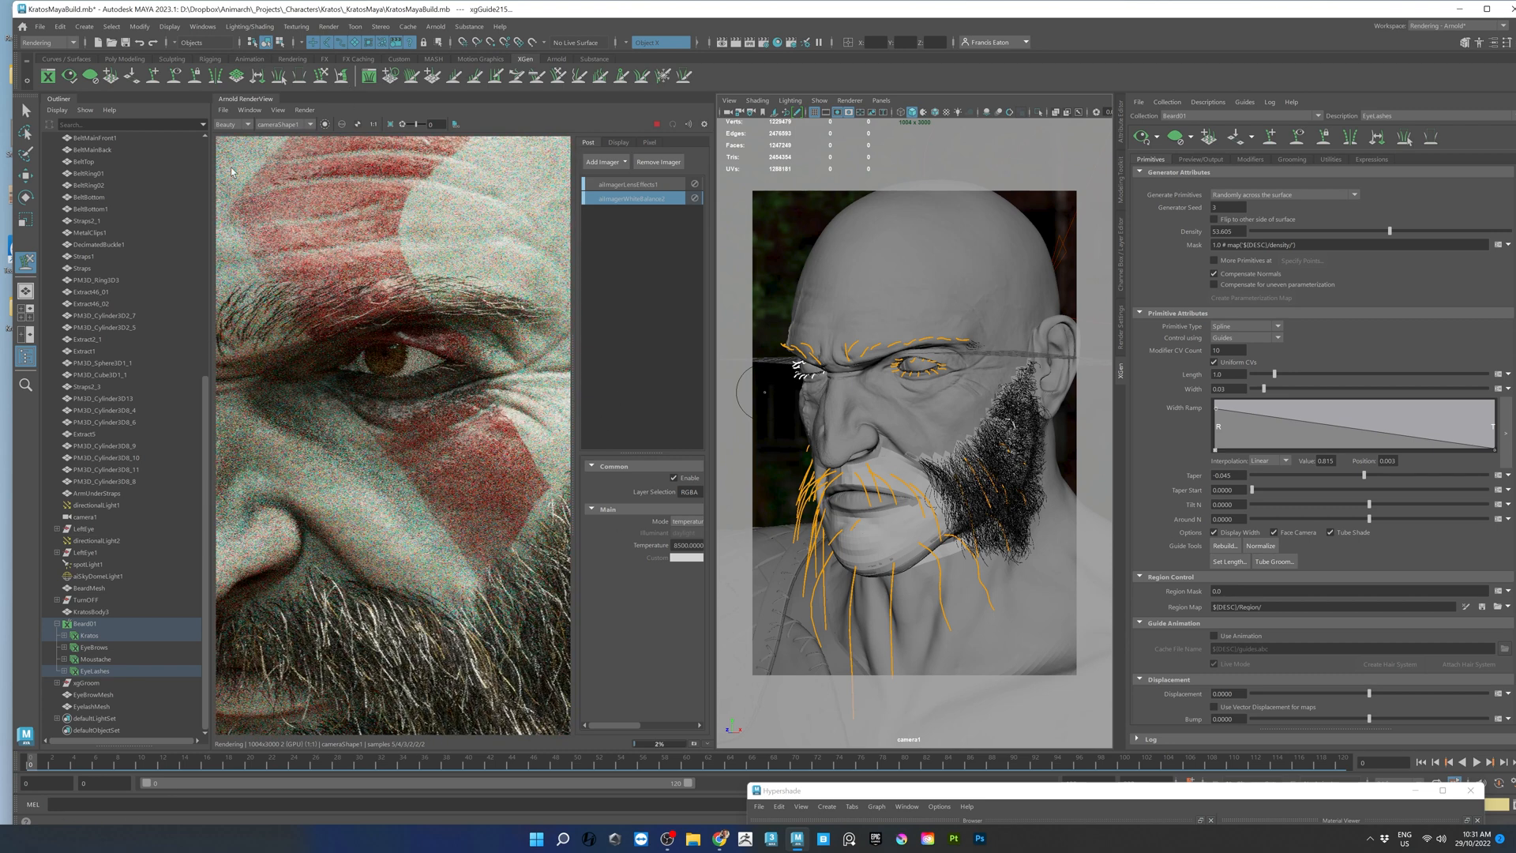
{"action": "scroll", "coordinate": [377, 146], "scroll_direction": "down", "scroll_amount": 1}
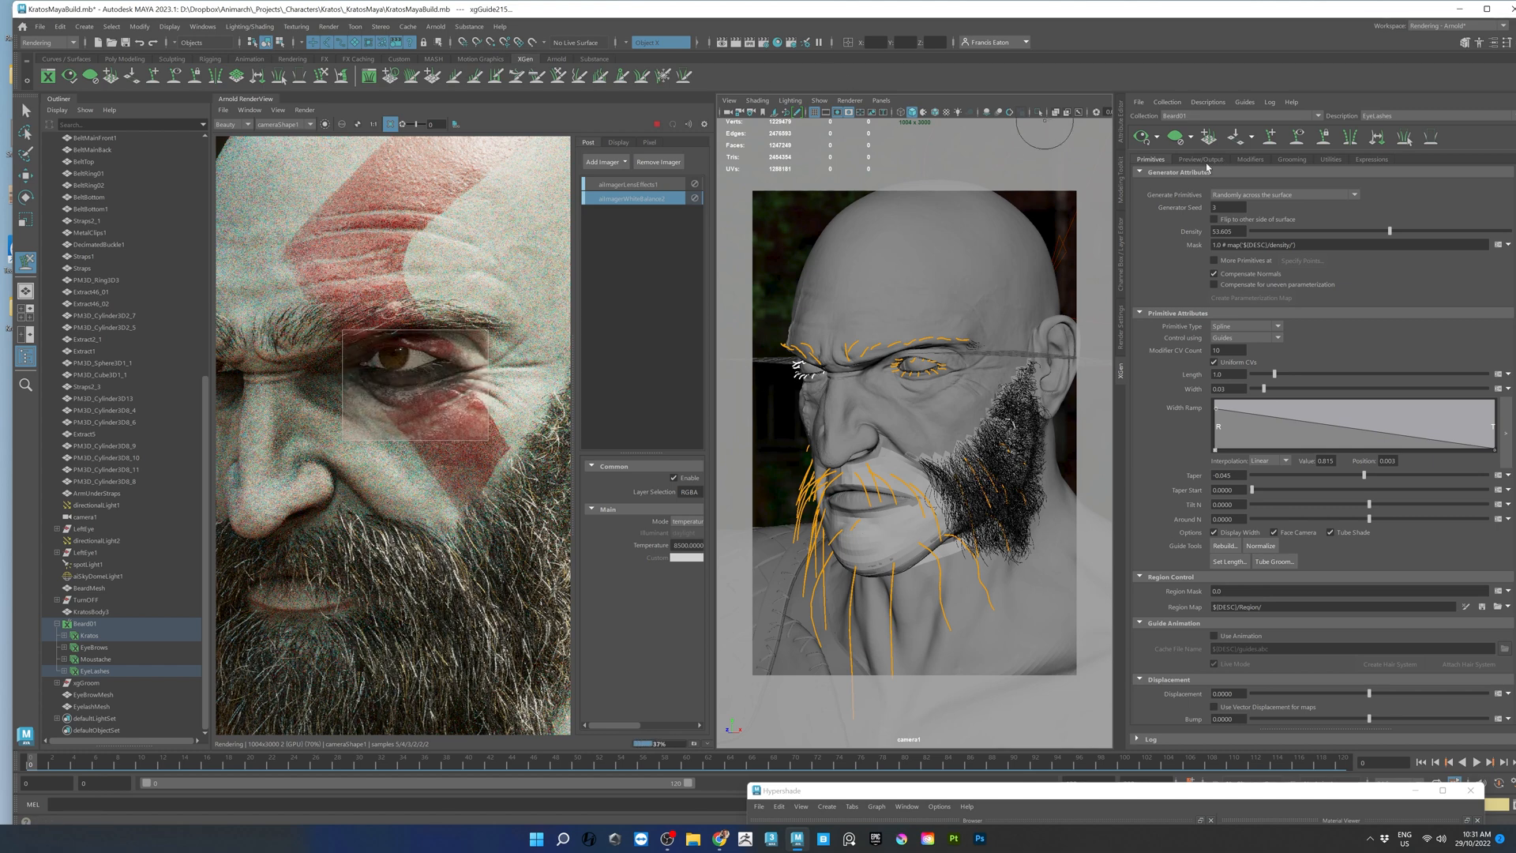
- Update the XGen preview and raise the EyeLashes density to about 72.9, checking the lashes in the render region
{"action": "left_click", "coordinate": [1143, 140]}
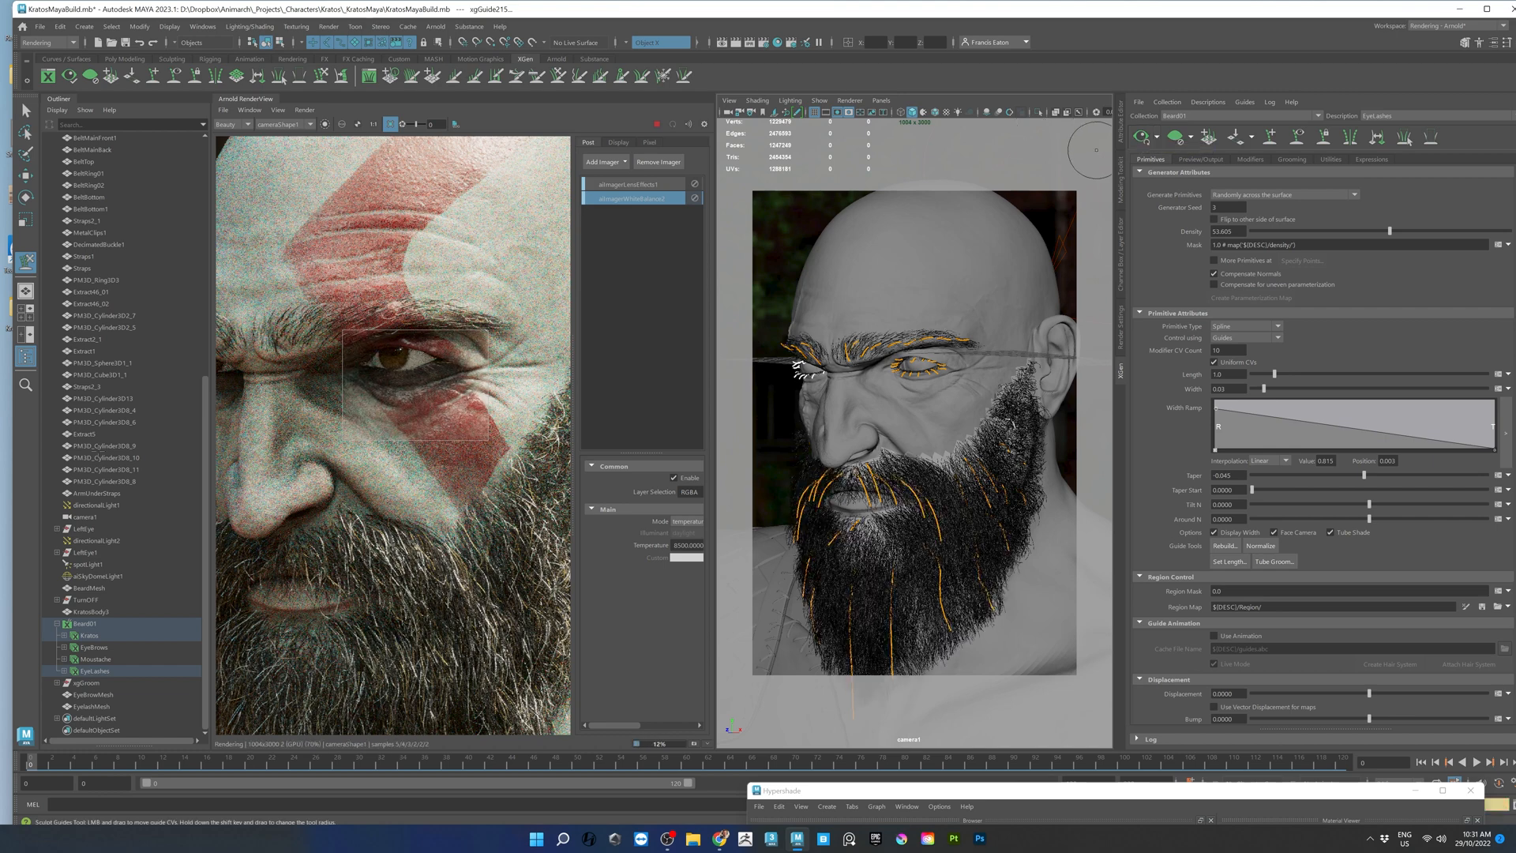
{"action": "left_click_drag", "start_coordinate": [1390, 232], "coordinate": [1425, 231]}
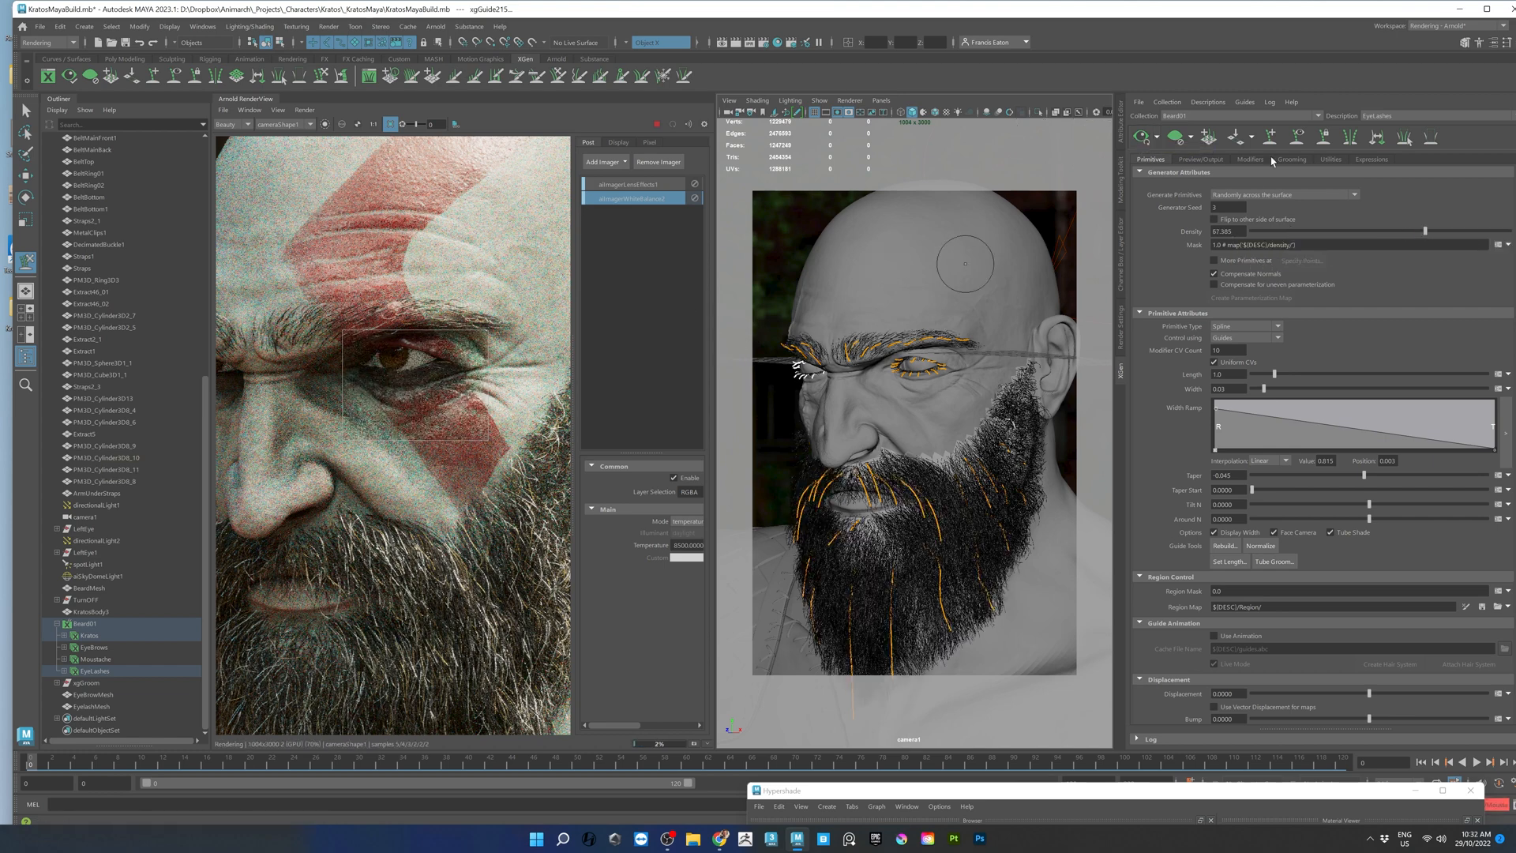
{"action": "left_click_drag", "start_coordinate": [1426, 232], "coordinate": [1439, 232]}
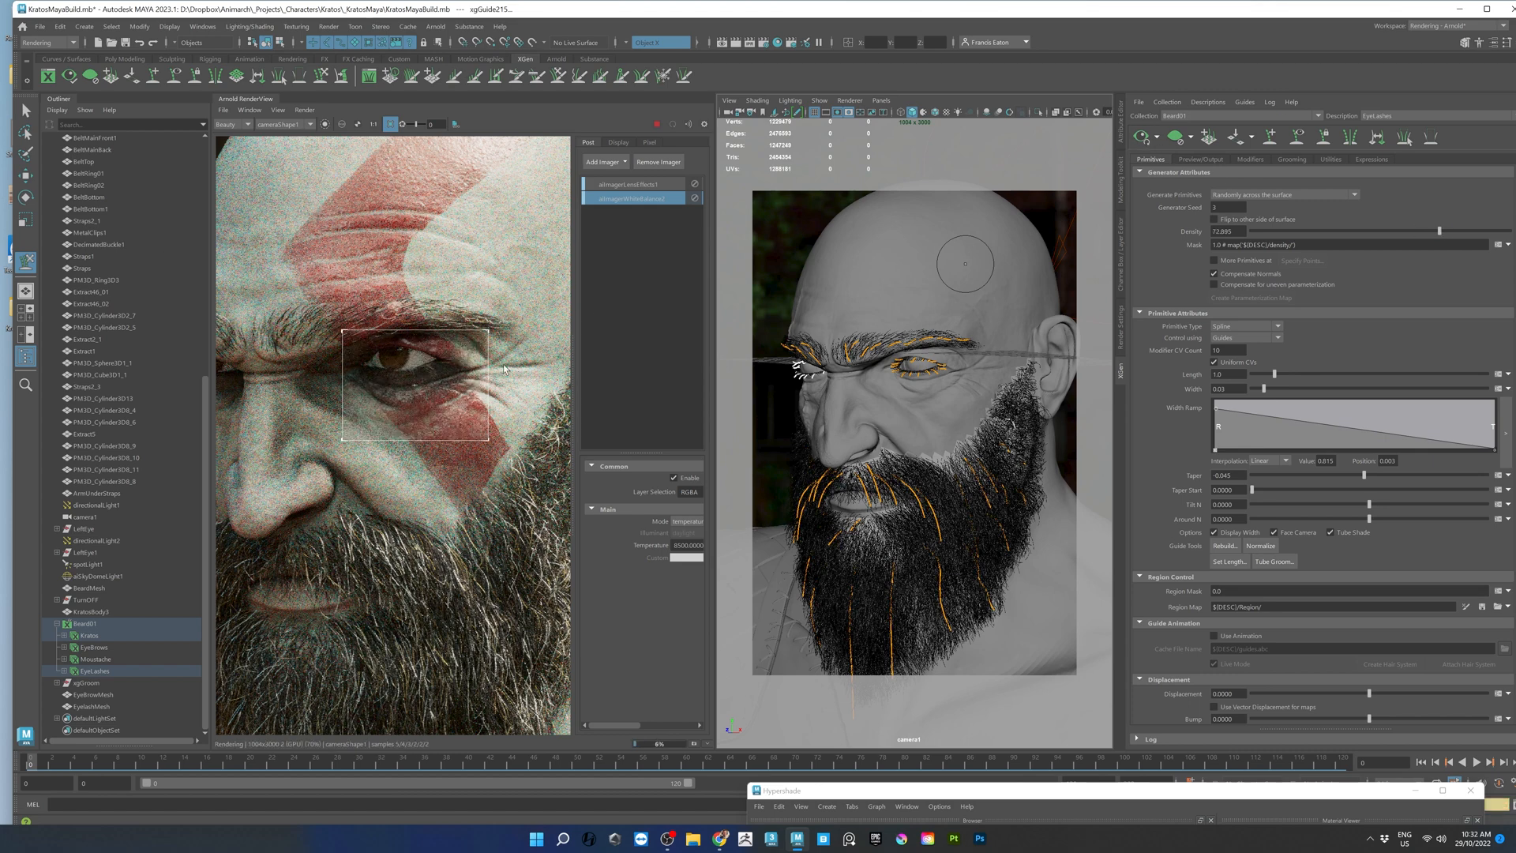
{"action": "scroll", "coordinate": [432, 379], "scroll_direction": "up", "scroll_amount": 2}
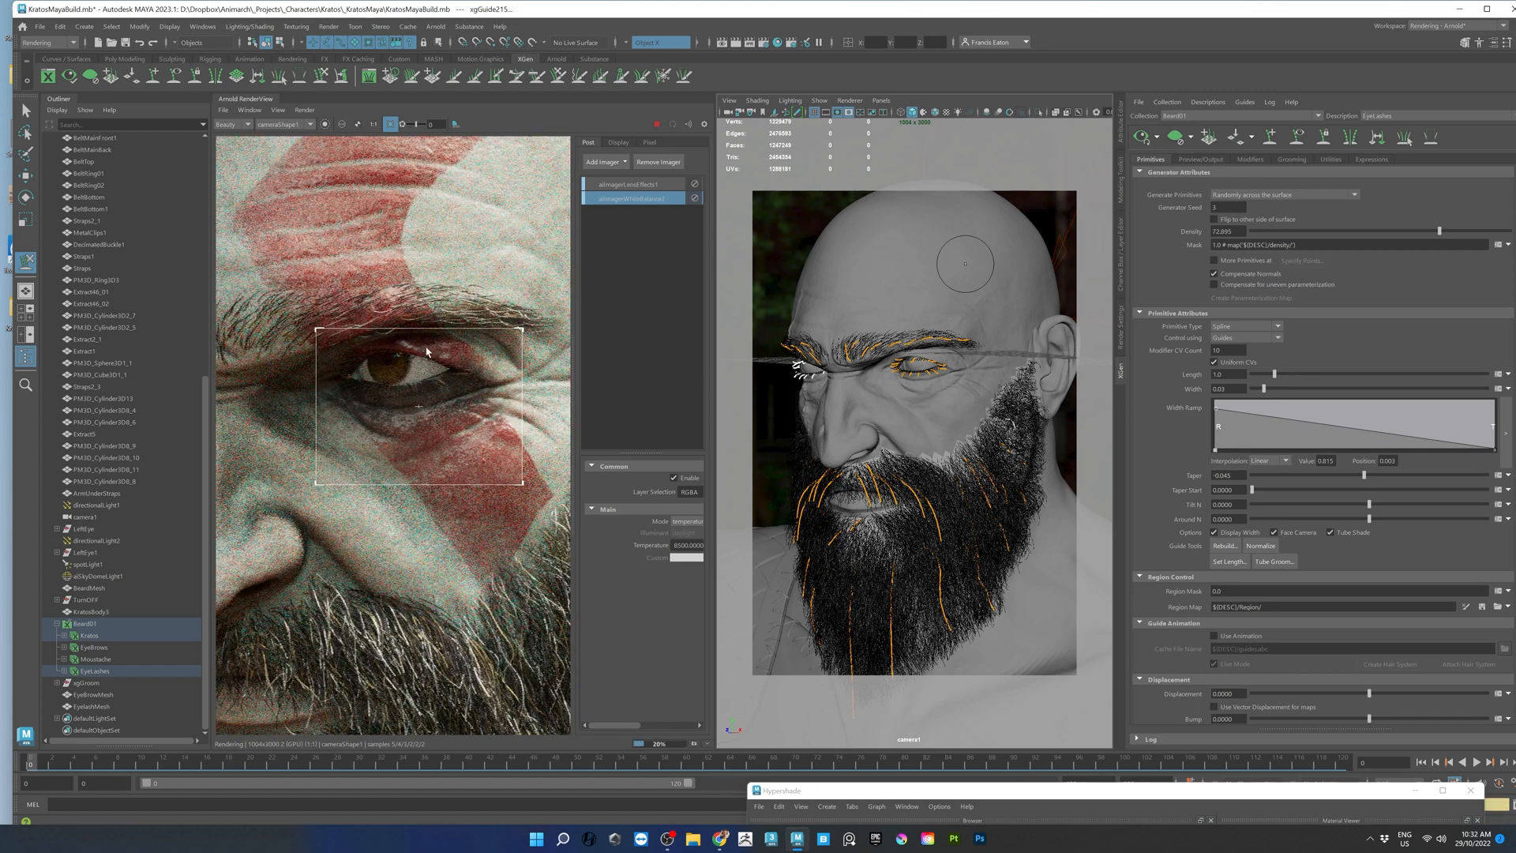
{"action": "scroll", "coordinate": [509, 390], "scroll_direction": "down", "scroll_amount": 2}
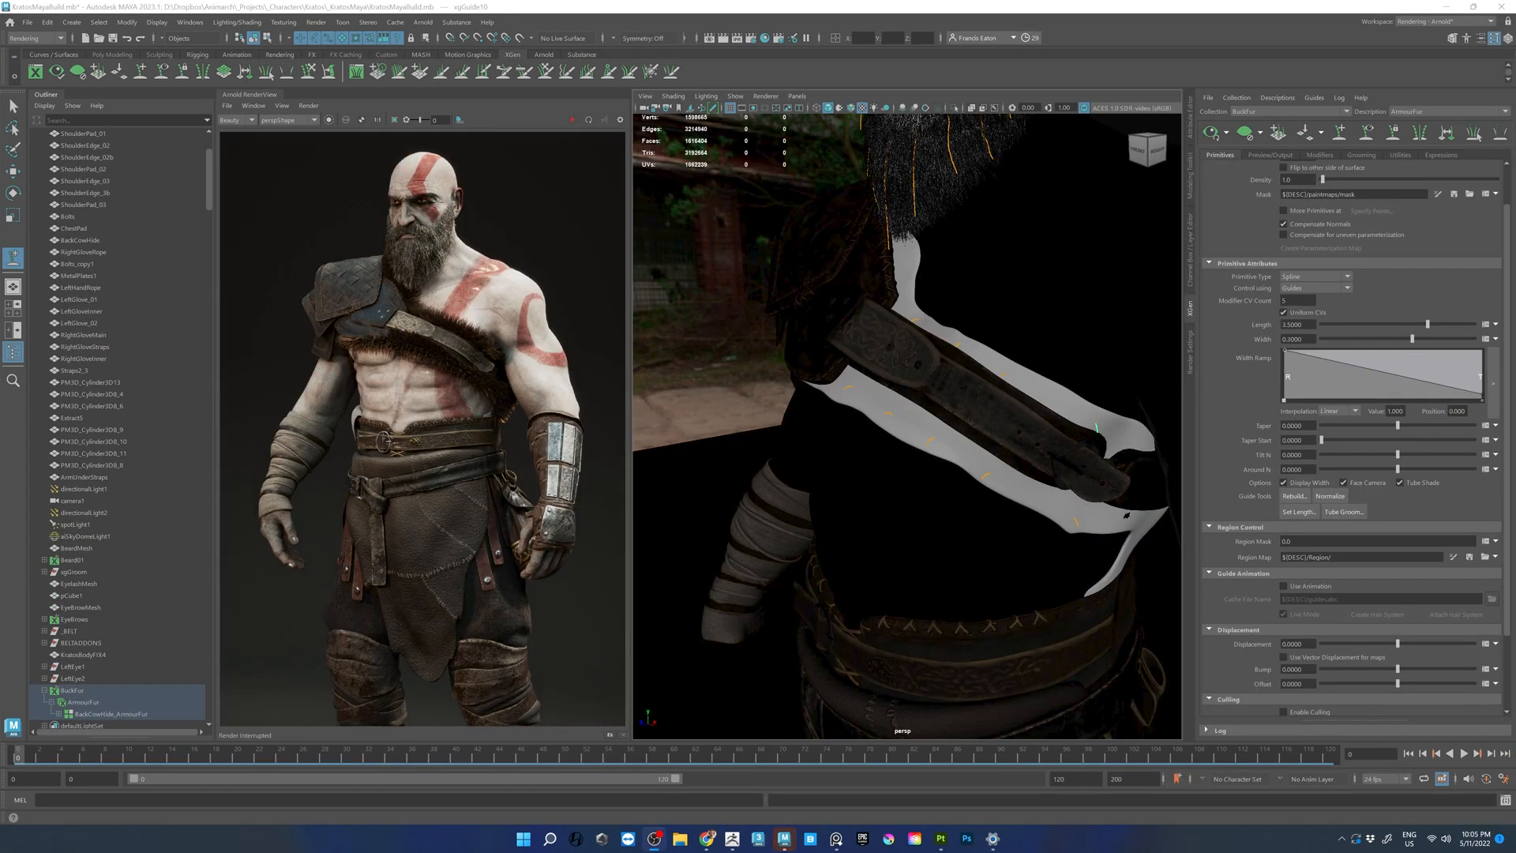
- Sculpt the ArmourFur guides along the cowhide edges beside the chest strap so the fur points outward
{"action": "scroll", "coordinate": [1066, 355], "scroll_direction": "up", "scroll_amount": 2}
{"action": "middle_click_drag", "start_coordinate": [1018, 326], "coordinate": [923, 375], "text": "alt"}
{"action": "key", "text": "q"}
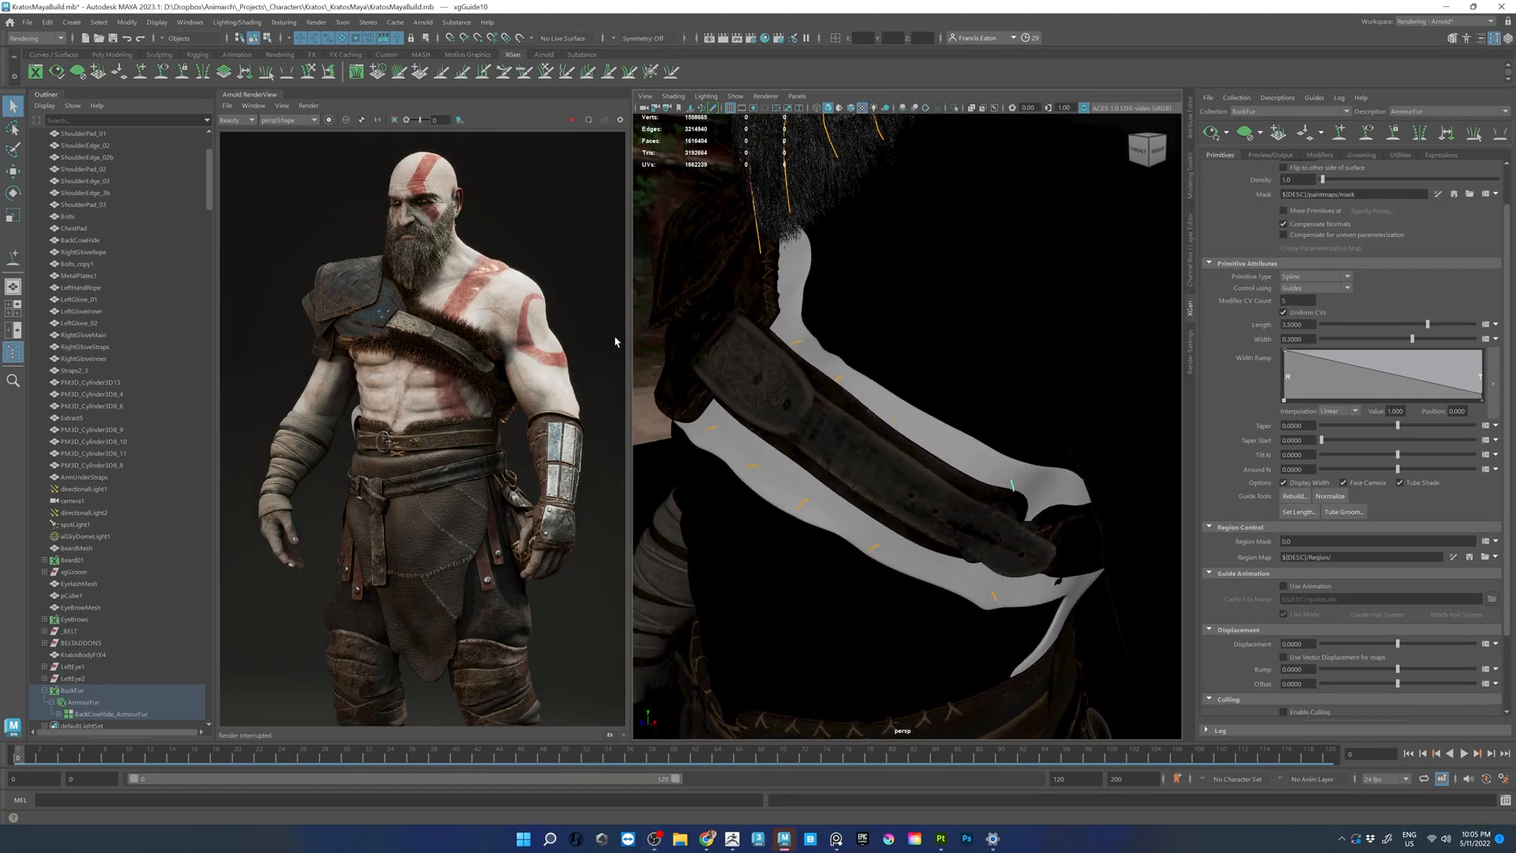
{"action": "left_click_drag", "start_coordinate": [815, 336], "coordinate": [815, 336]}
{"action": "left_click", "coordinate": [309, 71]}
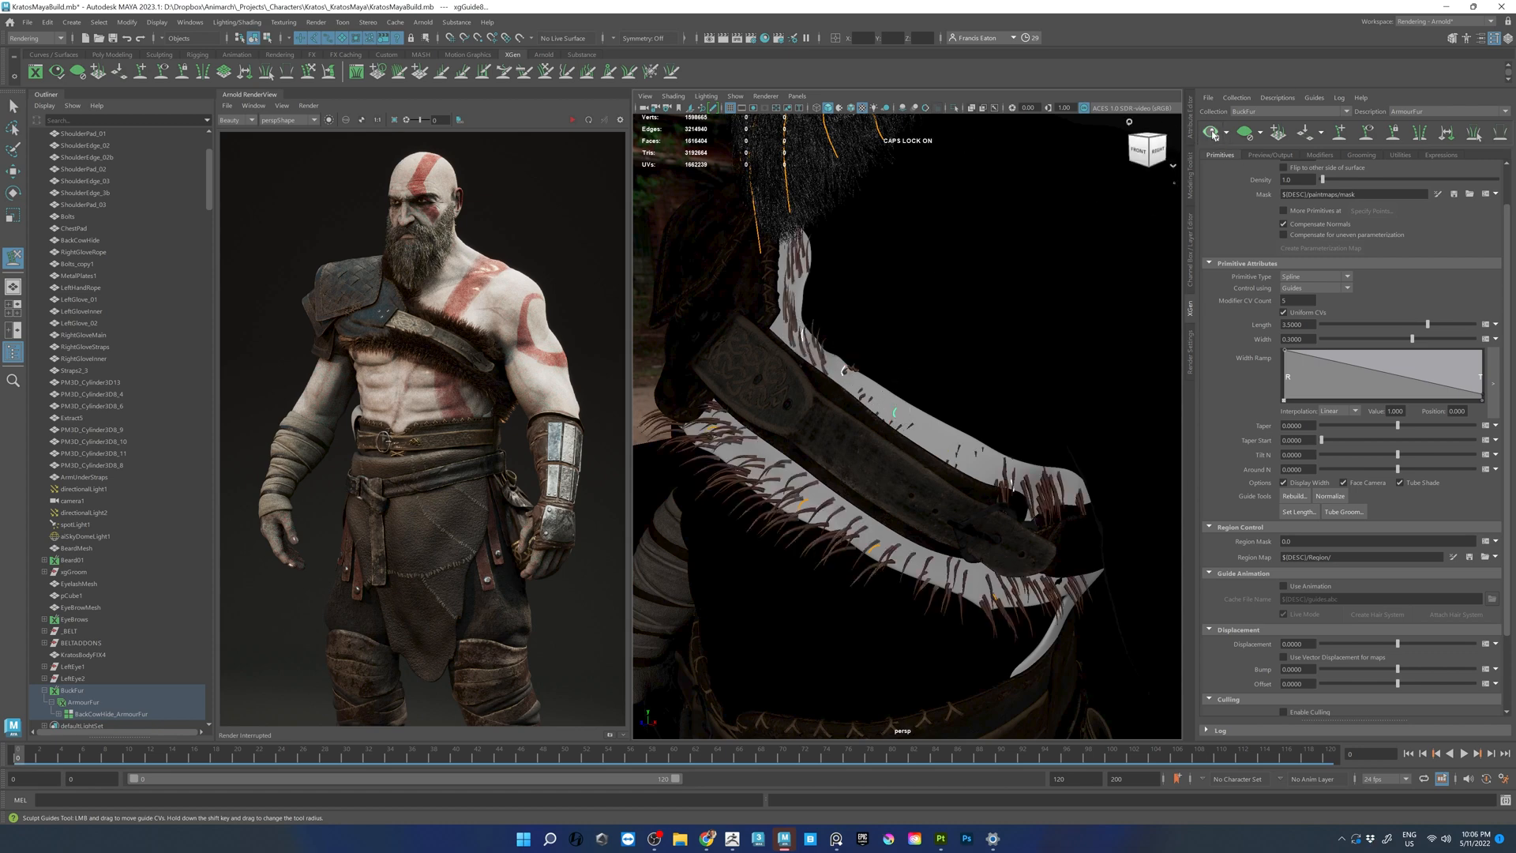
{"action": "left_click_drag", "start_coordinate": [716, 436], "coordinate": [881, 400], "text": "alt"}
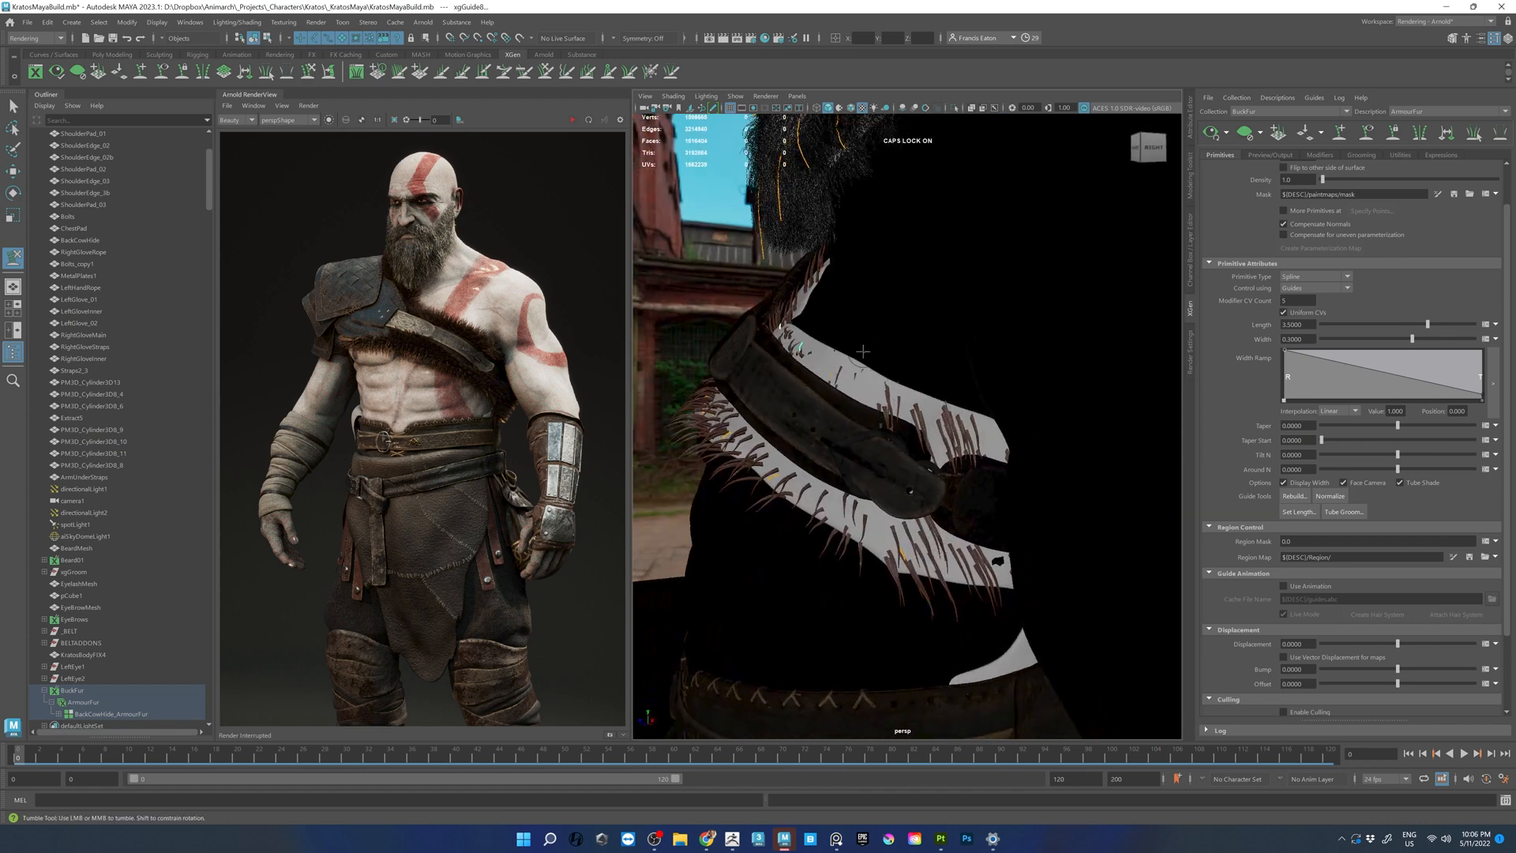
{"action": "left_click_drag", "start_coordinate": [894, 384], "coordinate": [1002, 413], "text": "alt"}
{"action": "middle_click_drag", "start_coordinate": [1002, 413], "coordinate": [946, 345], "text": "alt"}
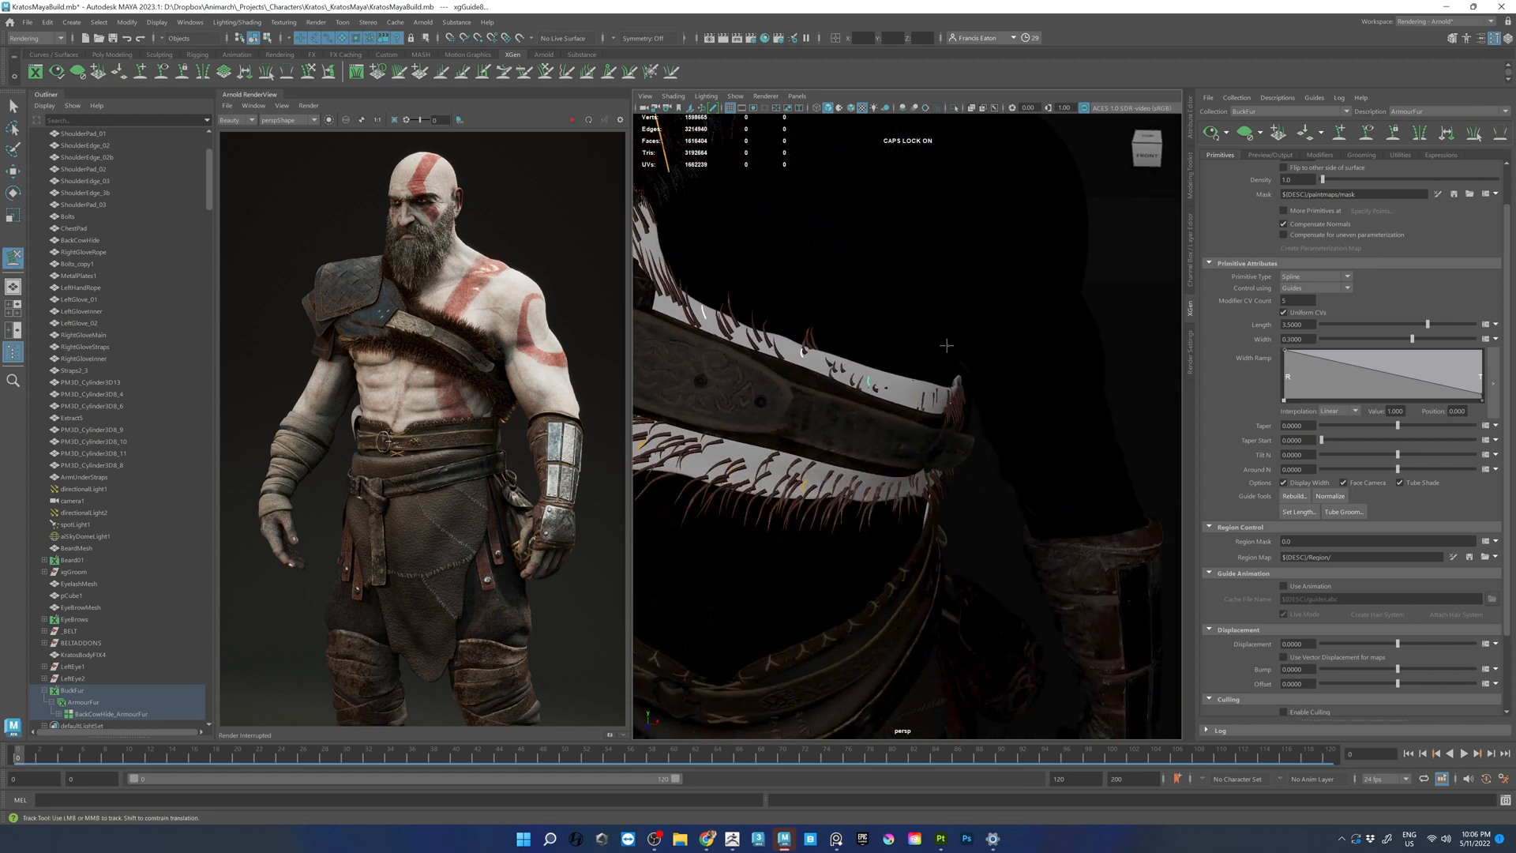
- Select the ArmourFur guides near the strap's end on the upper cowhide edge and sculpt them outward
{"action": "left_click", "coordinate": [13, 105]}
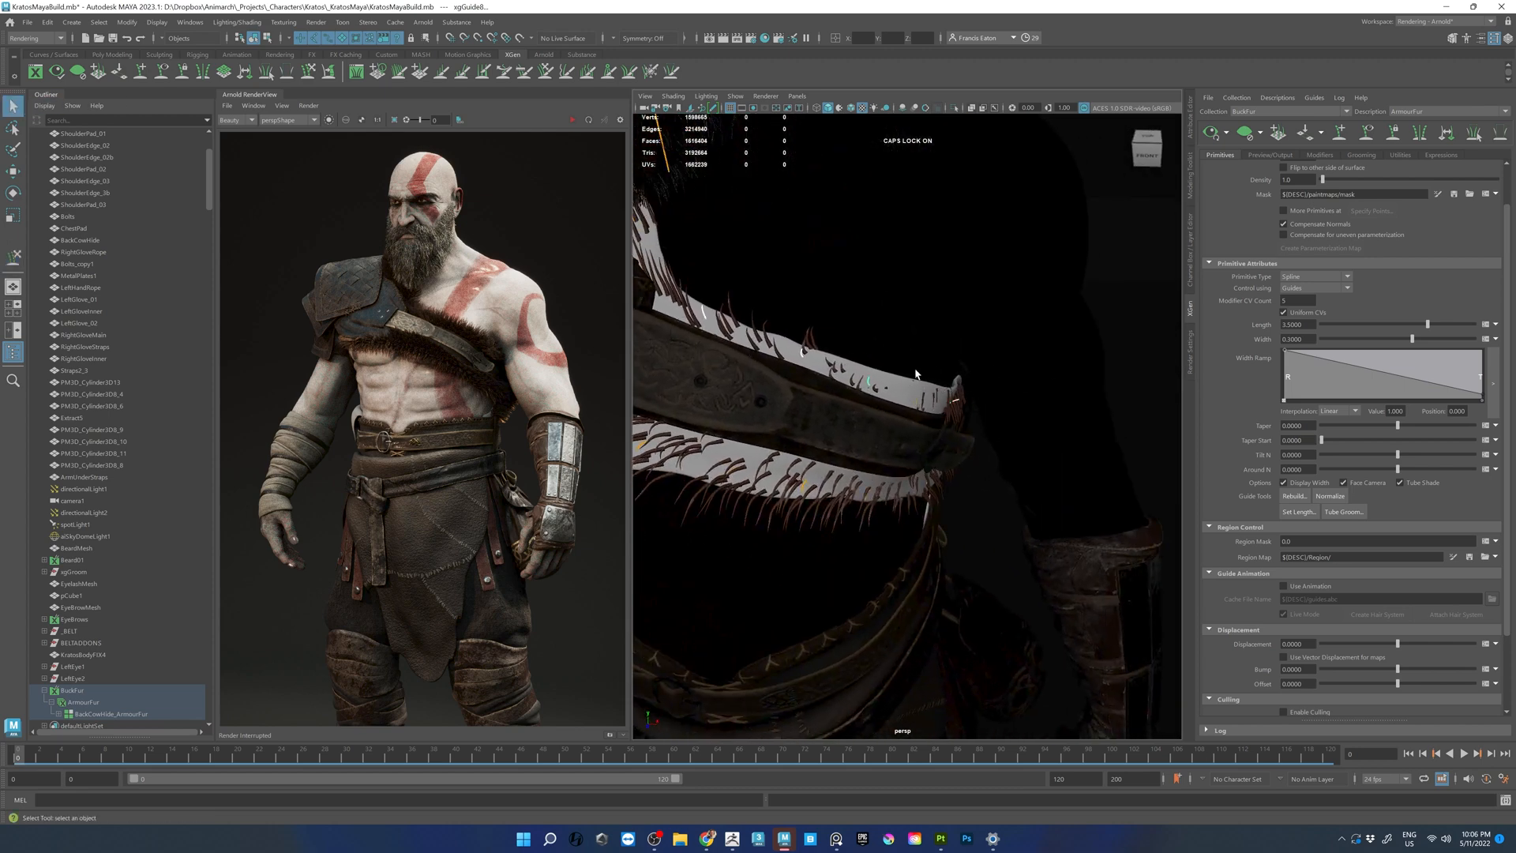
{"action": "left_click", "coordinate": [308, 71]}
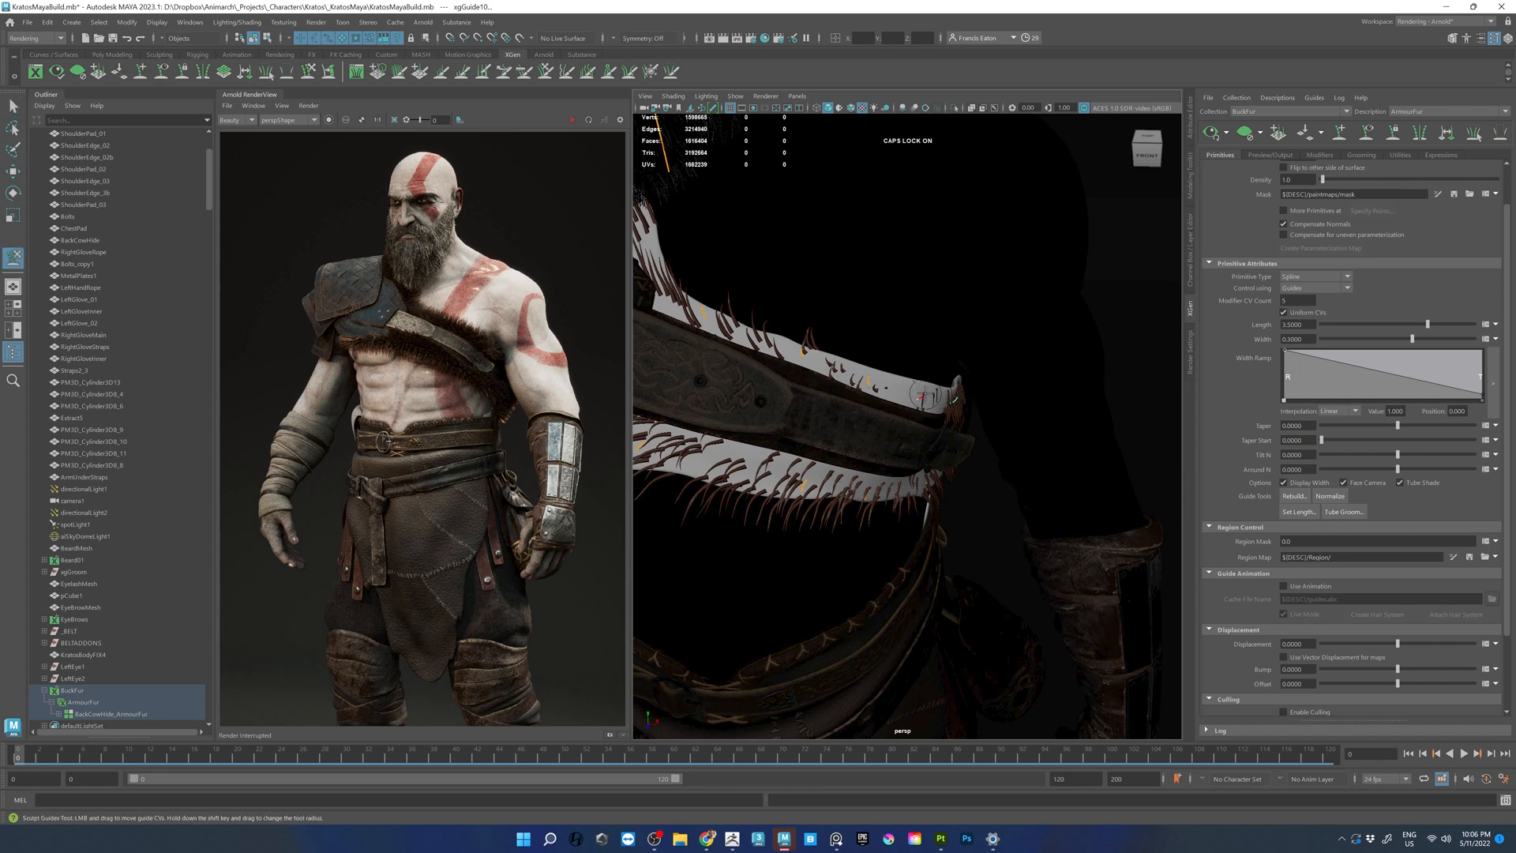
{"action": "left_click_drag", "start_coordinate": [1097, 261], "coordinate": [995, 229], "text": "alt"}
{"action": "right_click_drag", "start_coordinate": [995, 228], "coordinate": [1263, 213], "text": "alt"}
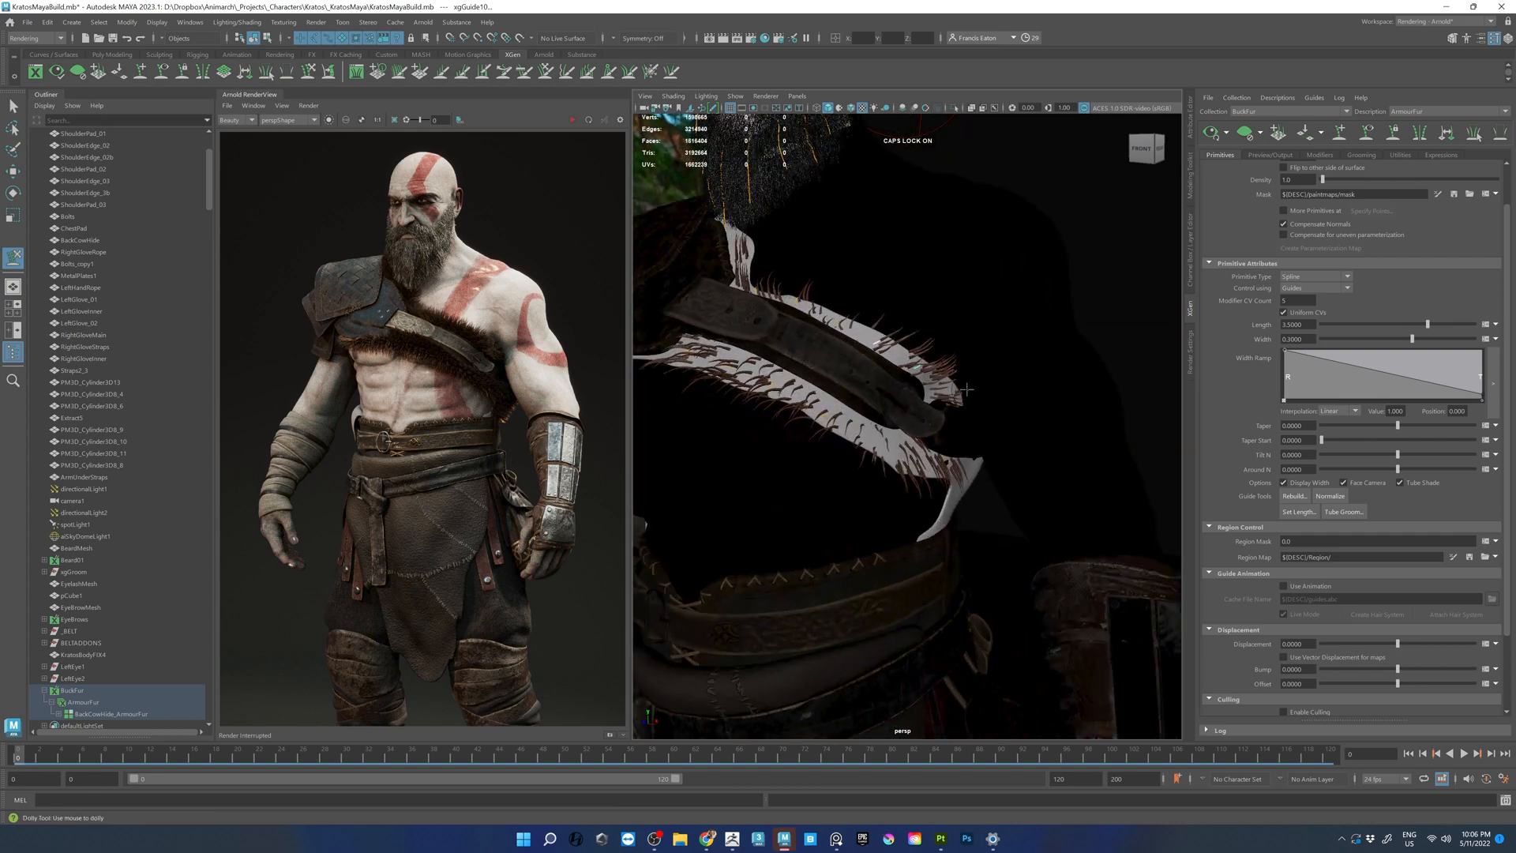
- Set the ArmourFur density to 20 and inspect the fur around the chest strap
{"action": "left_click_drag", "start_coordinate": [1264, 213], "coordinate": [1304, 190], "text": "alt"}
{"action": "type", "text": "20"}
{"action": "key", "text": "Return"}
{"action": "mouse_move", "coordinate": [908, 422]}
{"action": "left_mouse_down", "text": "alt"}
{"action": "mouse_move", "coordinate": [856, 442]}
{"action": "mouse_move", "coordinate": [968, 450]}
{"action": "mouse_move", "coordinate": [914, 447]}
{"action": "left_mouse_up", "text": "alt"}
{"action": "right_click_drag", "start_coordinate": [914, 446], "coordinate": [968, 416], "text": "alt"}
{"action": "left_click_drag", "start_coordinate": [968, 416], "coordinate": [893, 353], "text": "alt"}
{"action": "middle_click_drag", "start_coordinate": [893, 352], "coordinate": [971, 411], "text": "alt"}
{"action": "left_click_drag", "start_coordinate": [971, 411], "coordinate": [644, 332], "text": "alt"}
{"action": "left_click_drag", "start_coordinate": [842, 364], "coordinate": [965, 401], "text": "alt"}
{"action": "right_click_drag", "start_coordinate": [965, 402], "coordinate": [1019, 348], "text": "alt"}
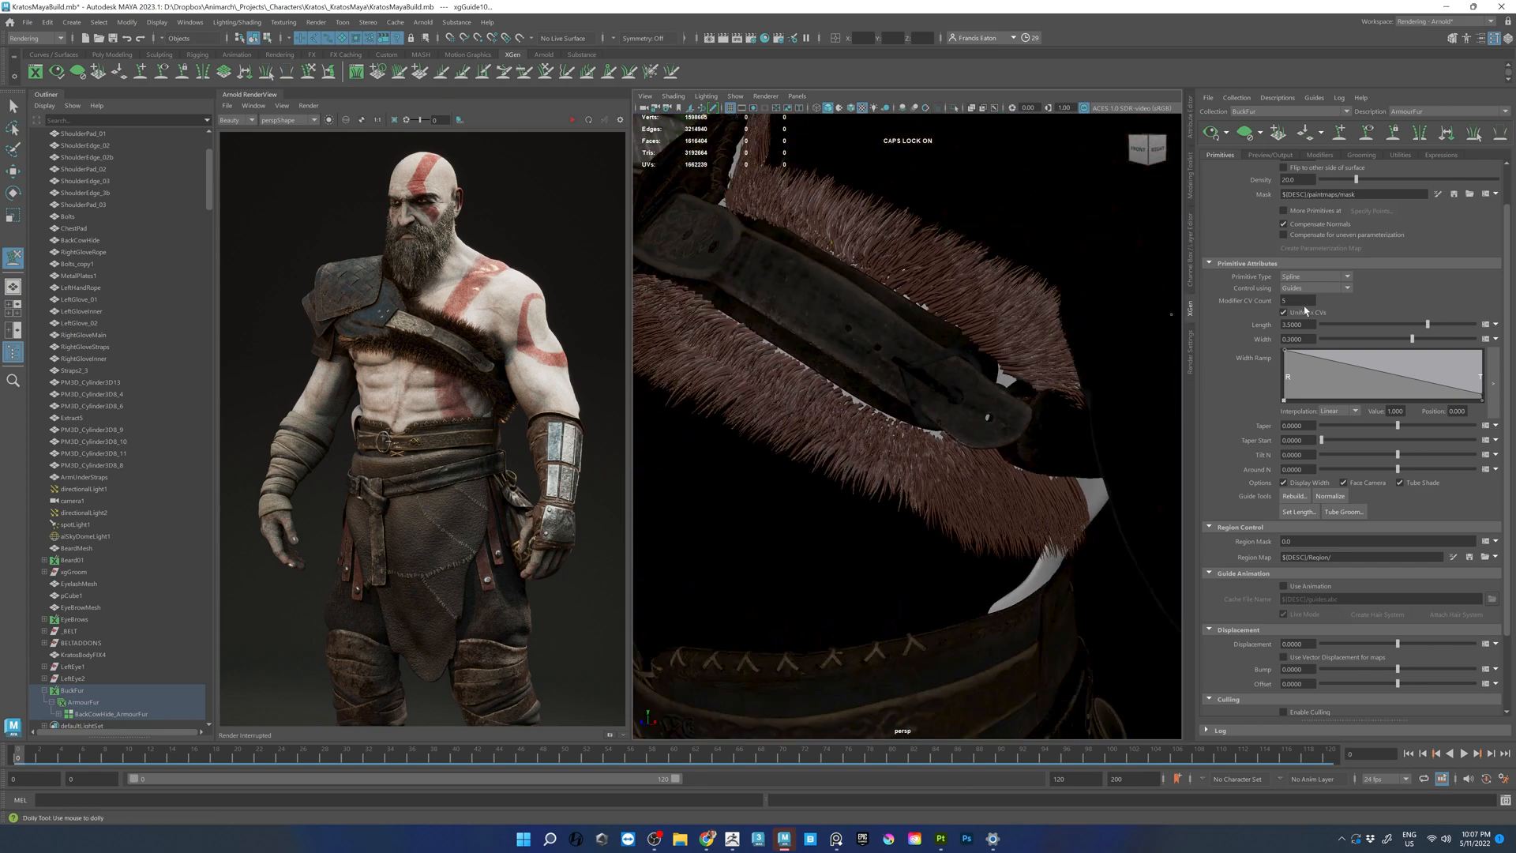
- Set the ArmourFur density to 30
{"action": "left_click_drag", "start_coordinate": [1306, 177], "coordinate": [1261, 183]}
{"action": "type", "text": "30"}
{"action": "key", "text": "Return"}
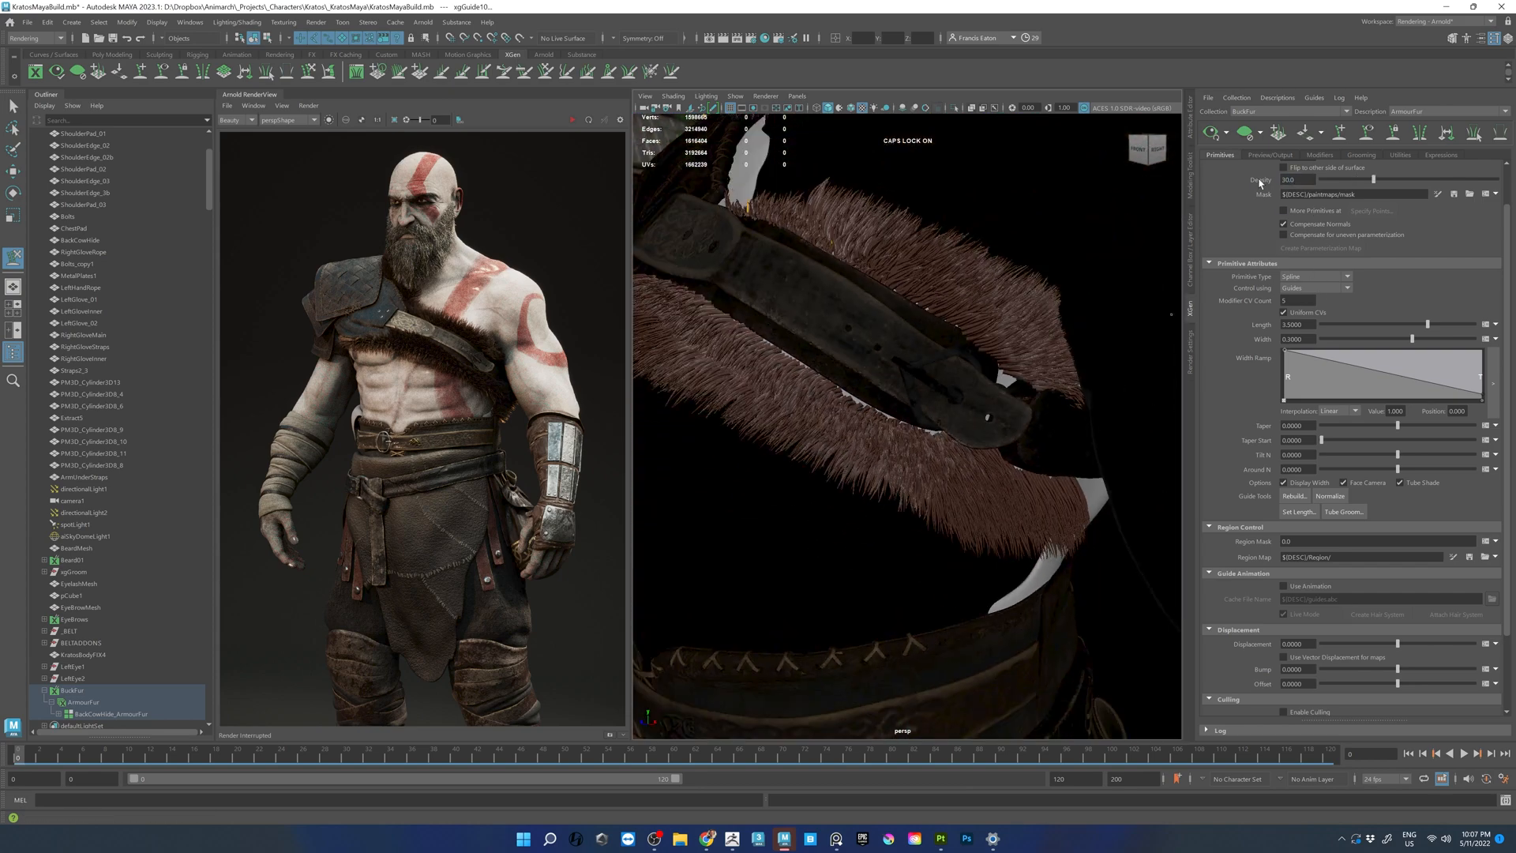
{"action": "mouse_move", "coordinate": [940, 323]}
{"action": "left_mouse_down", "text": "alt"}
{"action": "mouse_move", "coordinate": [958, 332]}
{"action": "mouse_move", "coordinate": [936, 407]}
{"action": "mouse_move", "coordinate": [972, 396]}
{"action": "left_mouse_up", "text": "alt"}
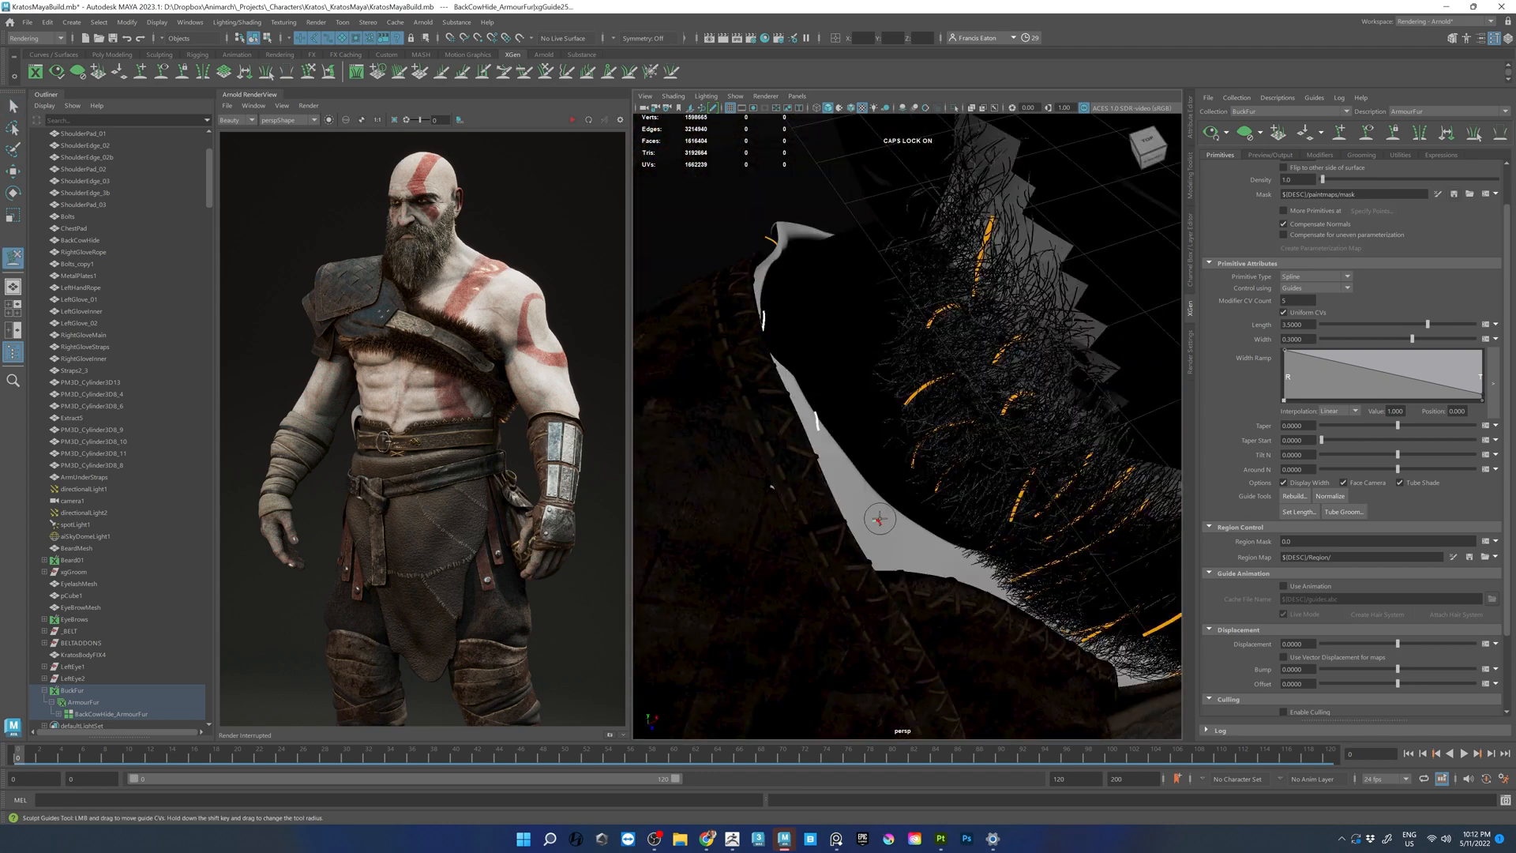
- Refresh the ArmourFur preview and inspect the fur along the cowhide edge from several angles
{"action": "left_click_drag", "start_coordinate": [823, 393], "coordinate": [818, 364], "text": "alt"}
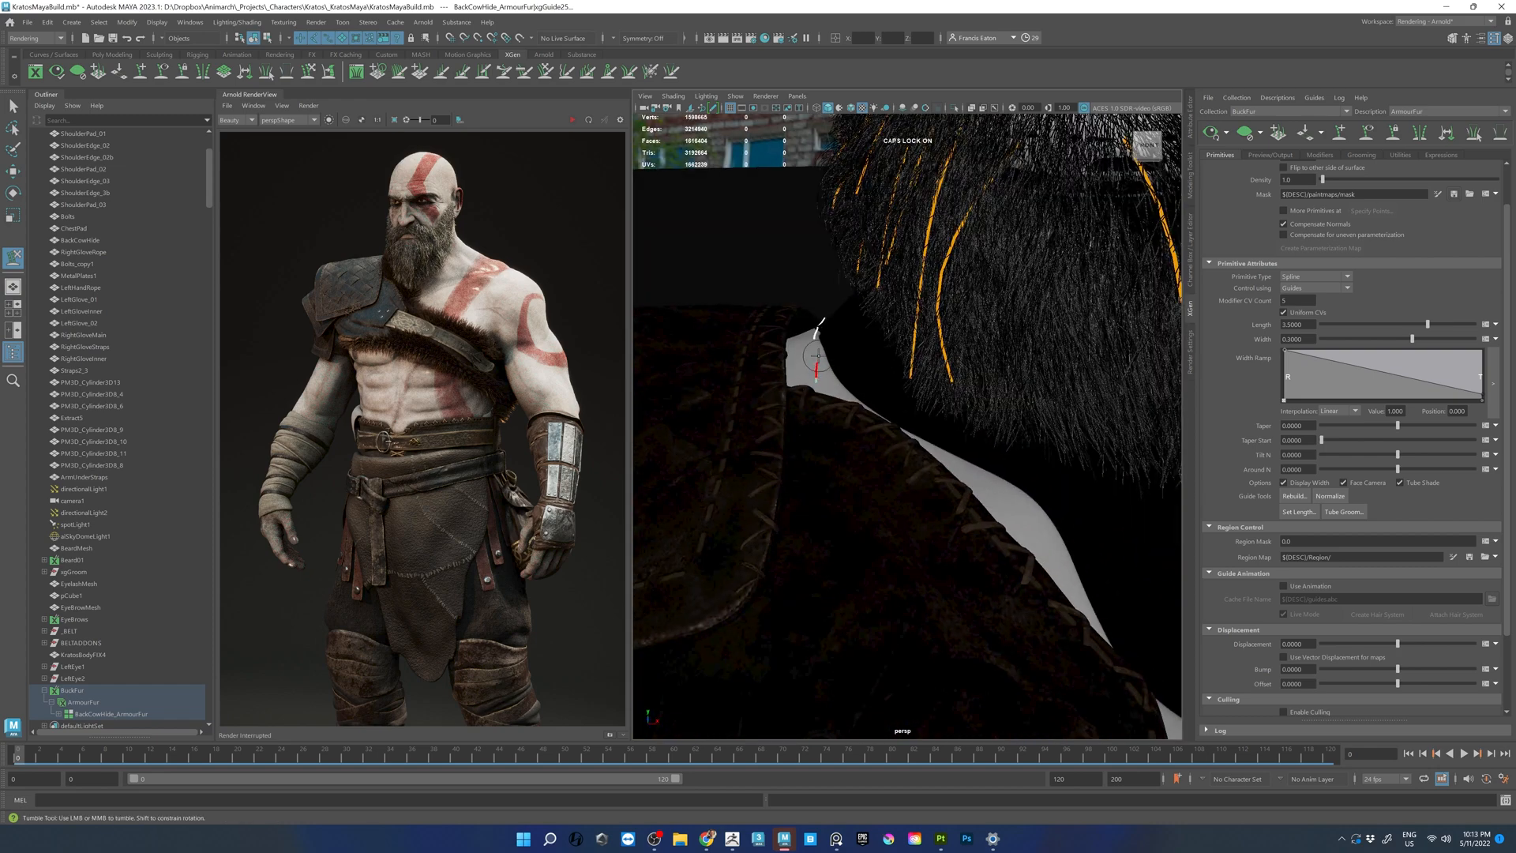
{"action": "left_click", "coordinate": [1210, 133]}
{"action": "right_click_drag", "start_coordinate": [853, 339], "coordinate": [778, 347], "text": "alt"}
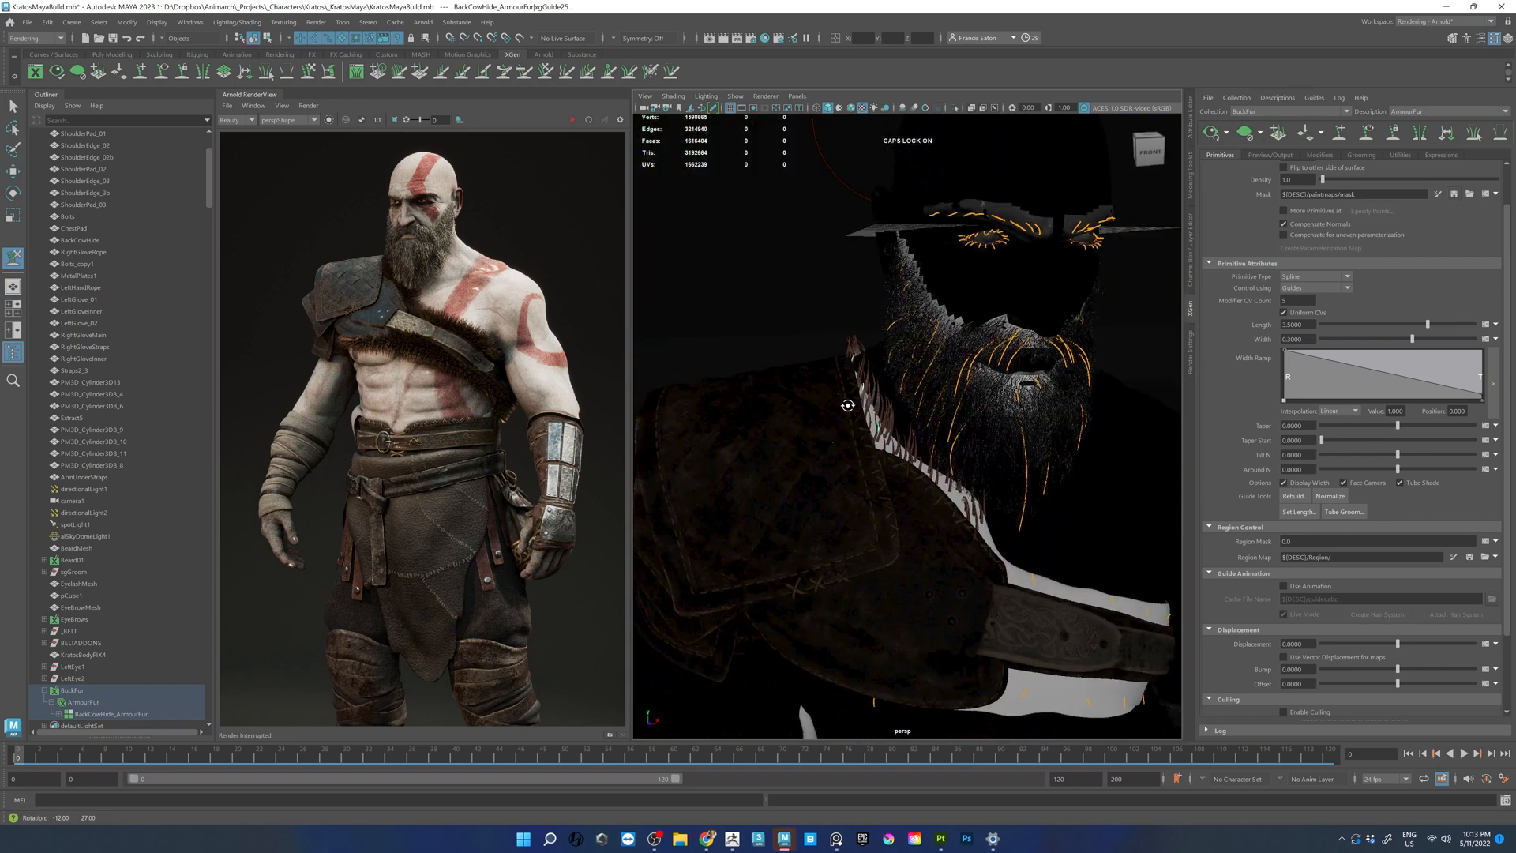
{"action": "left_click_drag", "start_coordinate": [778, 347], "coordinate": [856, 411], "text": "alt"}
{"action": "right_click_drag", "start_coordinate": [856, 411], "coordinate": [902, 428], "text": "alt"}
{"action": "left_click_drag", "start_coordinate": [831, 360], "coordinate": [792, 348], "text": "alt"}
{"action": "right_click_drag", "start_coordinate": [1026, 225], "coordinate": [958, 207], "text": "alt"}
{"action": "left_click", "coordinate": [1210, 132]}
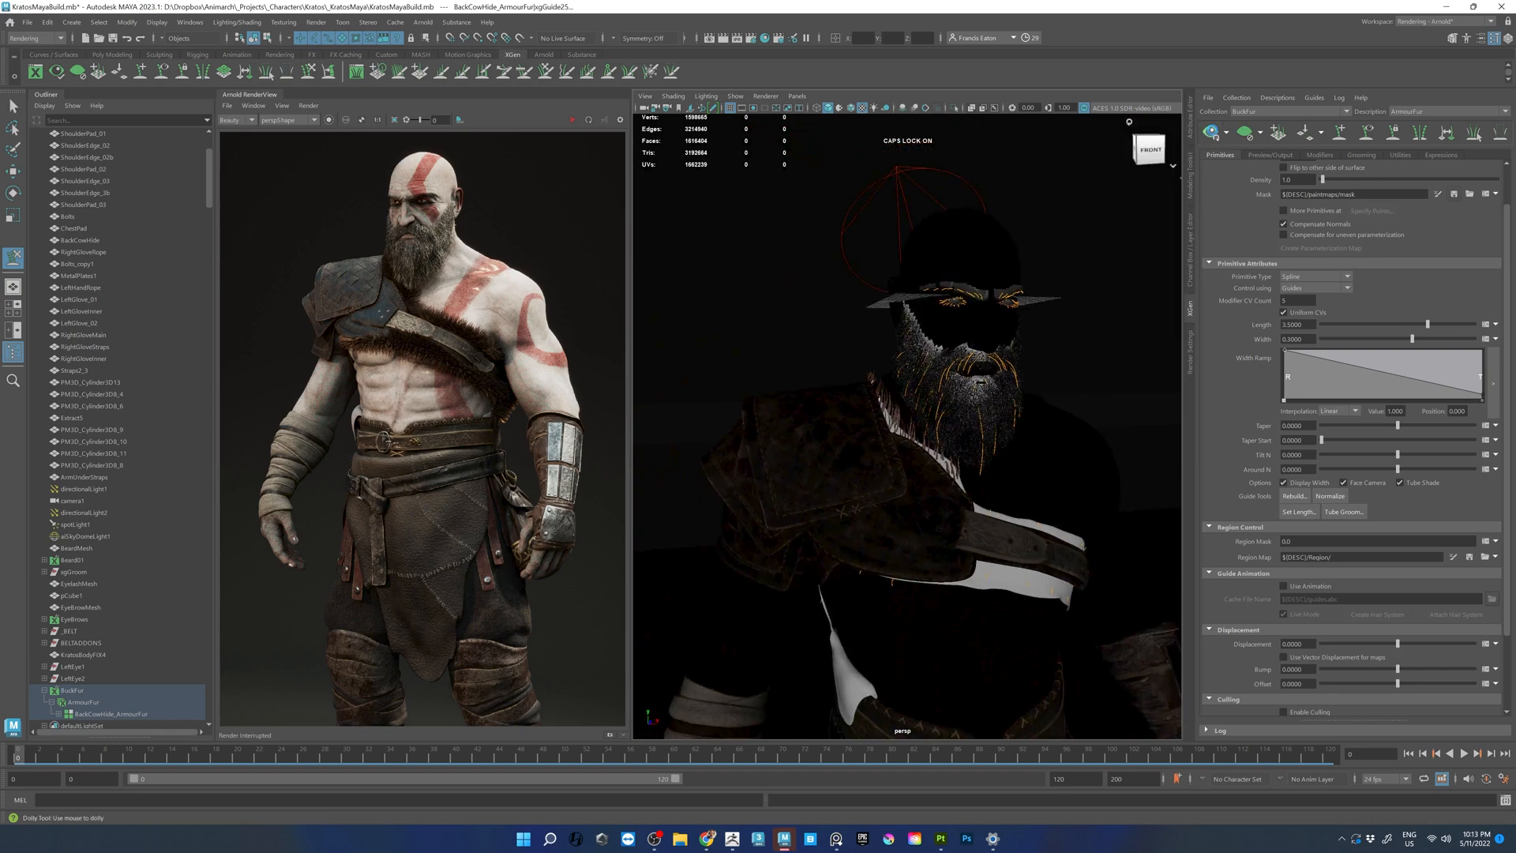
- Set the ArmourFur primitive density to 30
{"action": "left_click_drag", "start_coordinate": [1094, 435], "coordinate": [1005, 442], "text": "alt"}
{"action": "left_click_drag", "start_coordinate": [1301, 180], "coordinate": [1245, 175]}
{"action": "type", "text": "30"}
{"action": "key", "text": "Return"}
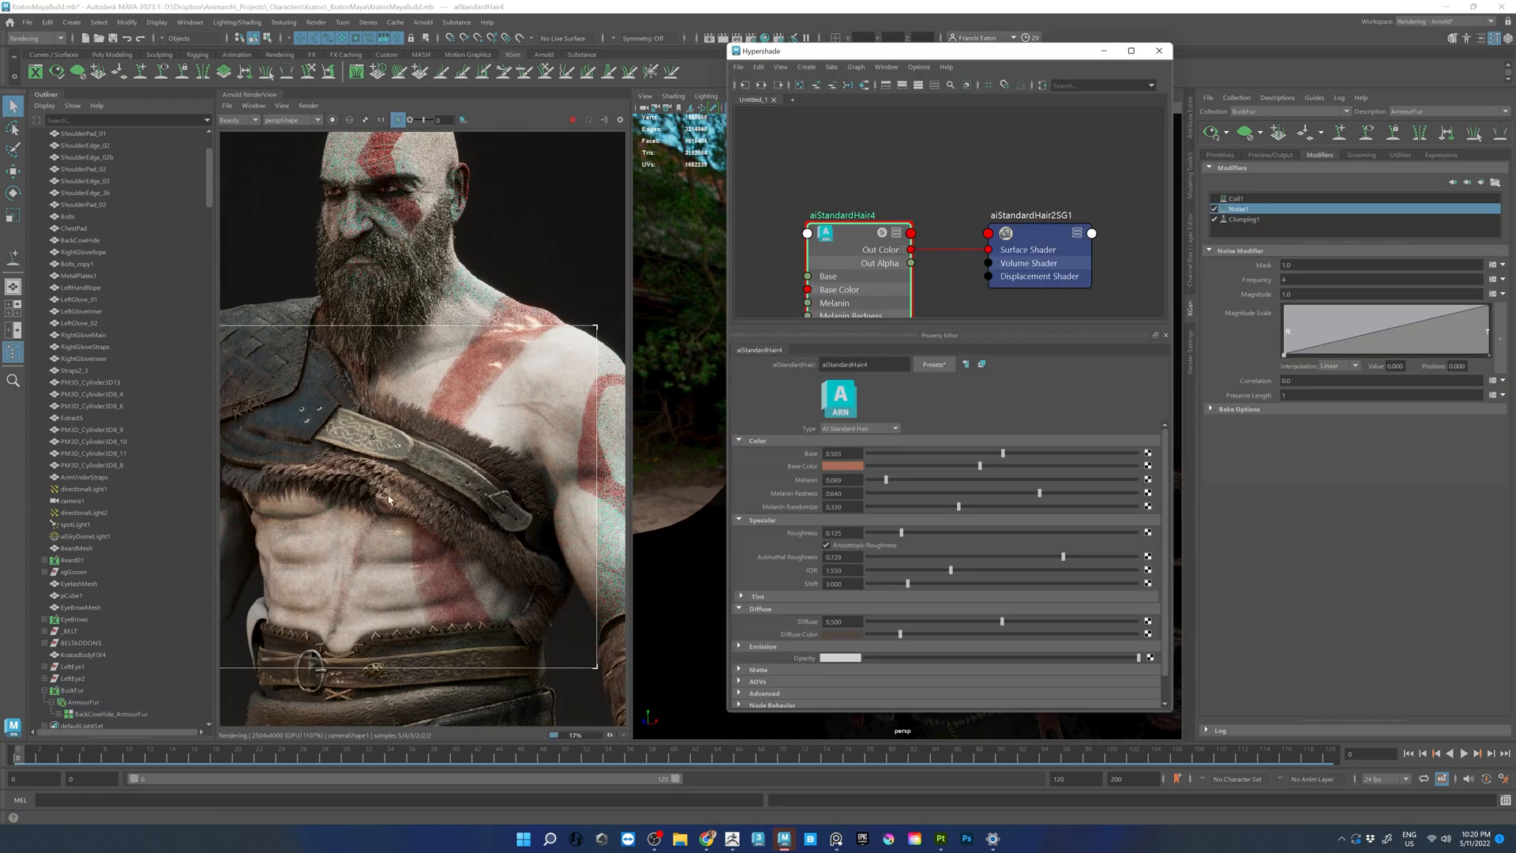
- Inspect the fur around the chest strap in the Arnold render at different zoom levels and stop the render
{"action": "scroll", "coordinate": [388, 496], "scroll_direction": "down", "scroll_amount": 2}
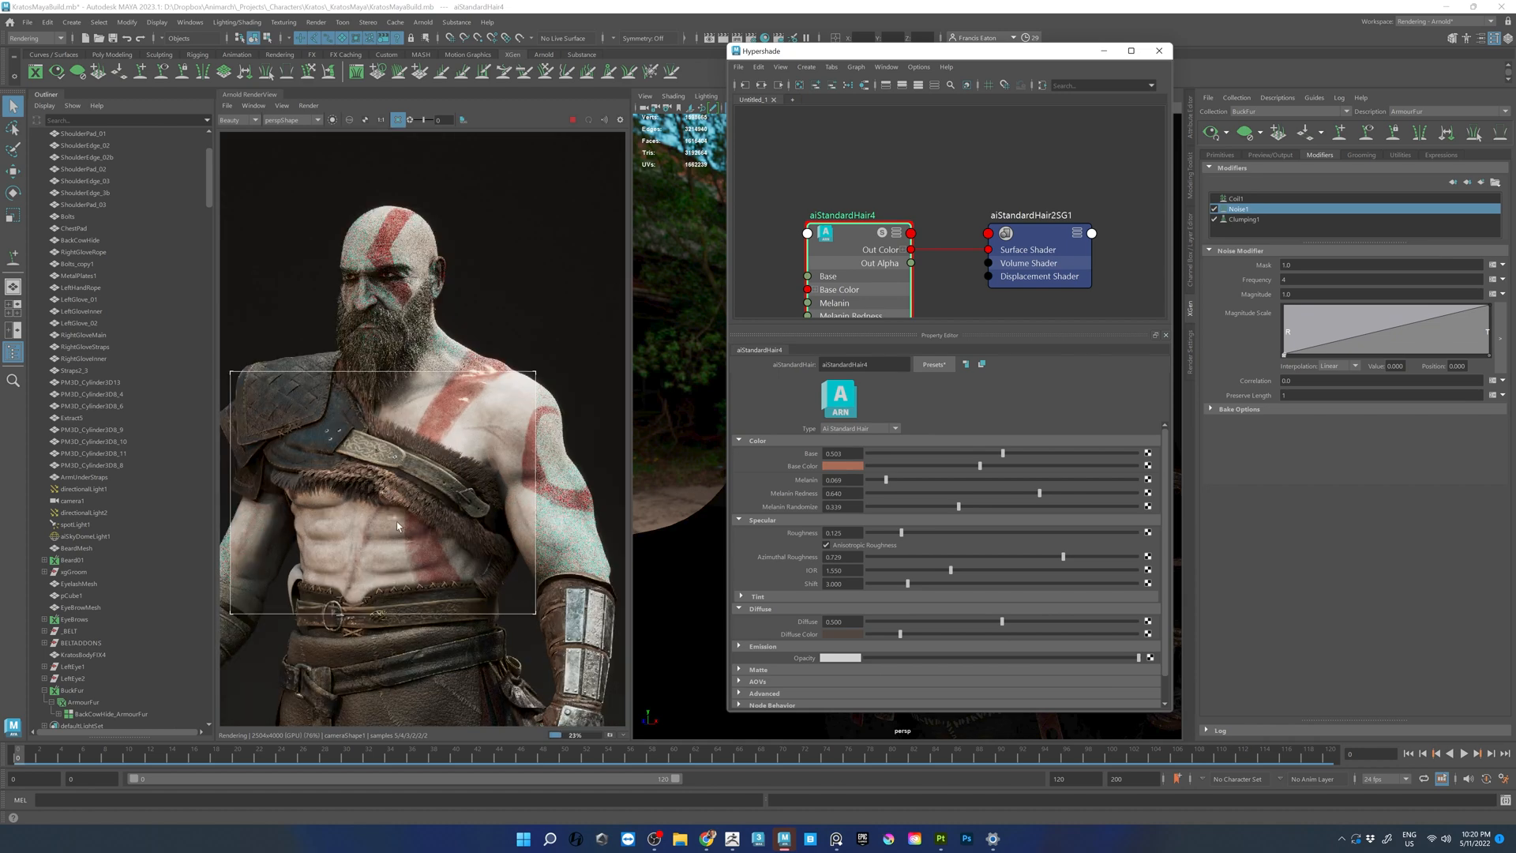
{"action": "scroll", "coordinate": [397, 522], "scroll_direction": "down", "scroll_amount": 2}
{"action": "middle_click_drag", "start_coordinate": [557, 598], "coordinate": [590, 473]}
{"action": "scroll", "coordinate": [393, 309], "scroll_direction": "up", "scroll_amount": 2}
{"action": "scroll", "coordinate": [348, 296], "scroll_direction": "up", "scroll_amount": 2}
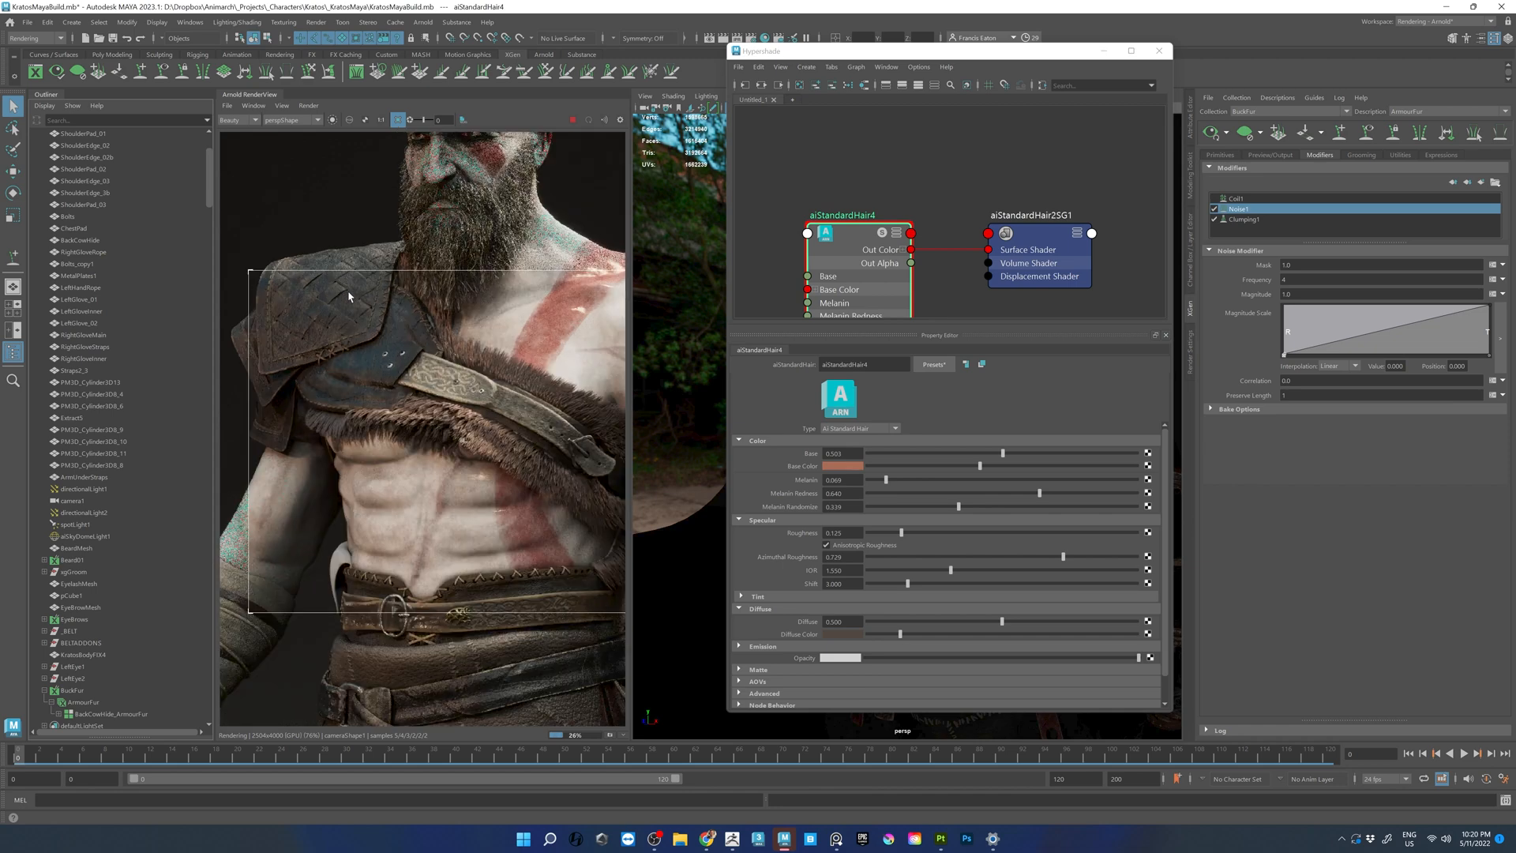
{"action": "scroll", "coordinate": [348, 419], "scroll_direction": "down", "scroll_amount": 2}
{"action": "middle_click_drag", "start_coordinate": [399, 369], "coordinate": [351, 341]}
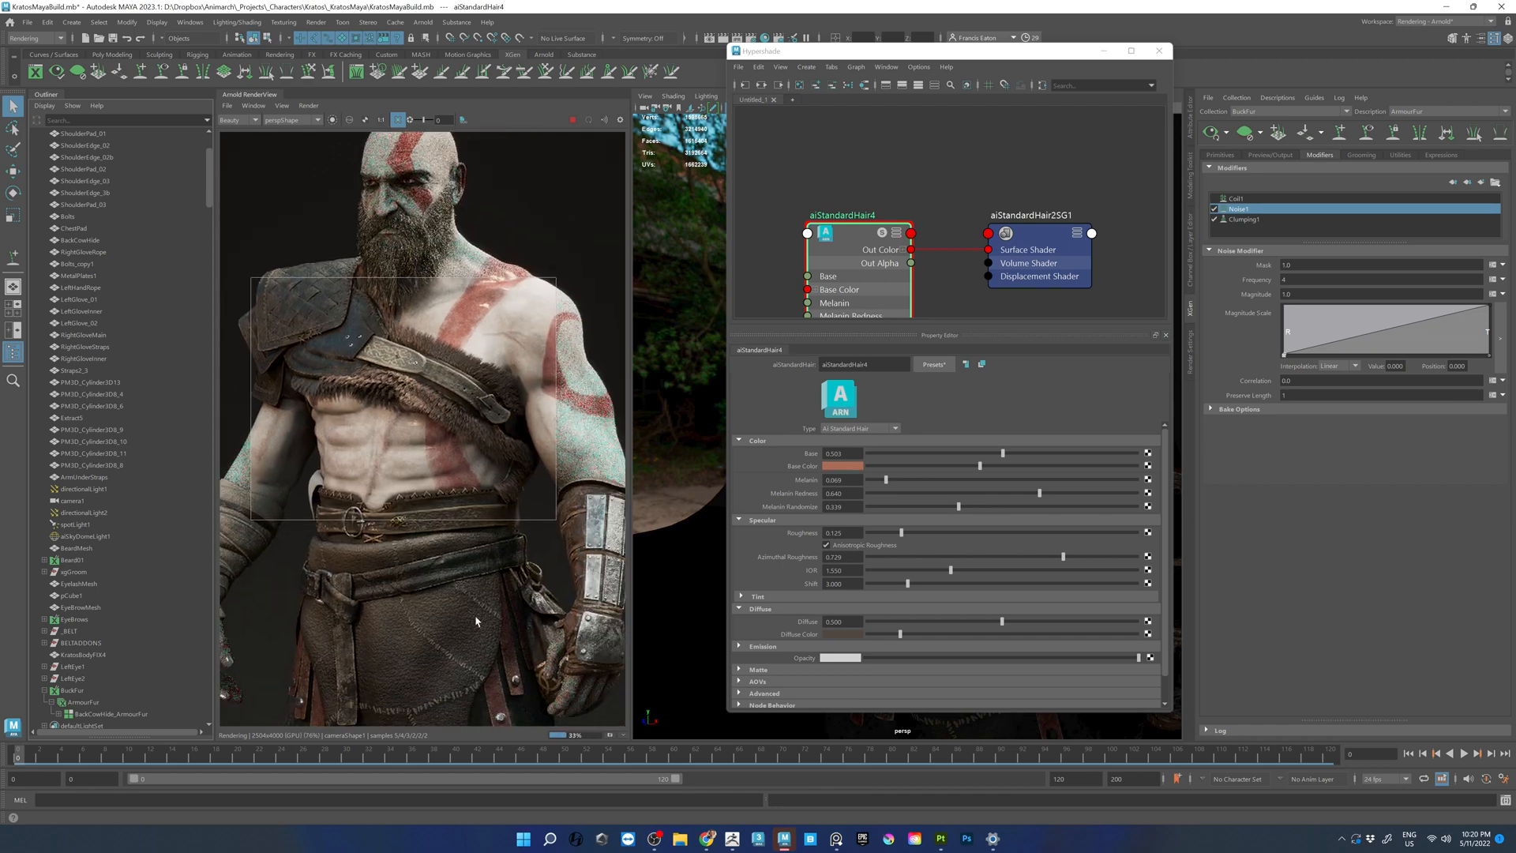
{"action": "scroll", "coordinate": [429, 418], "scroll_direction": "down", "scroll_amount": 2}
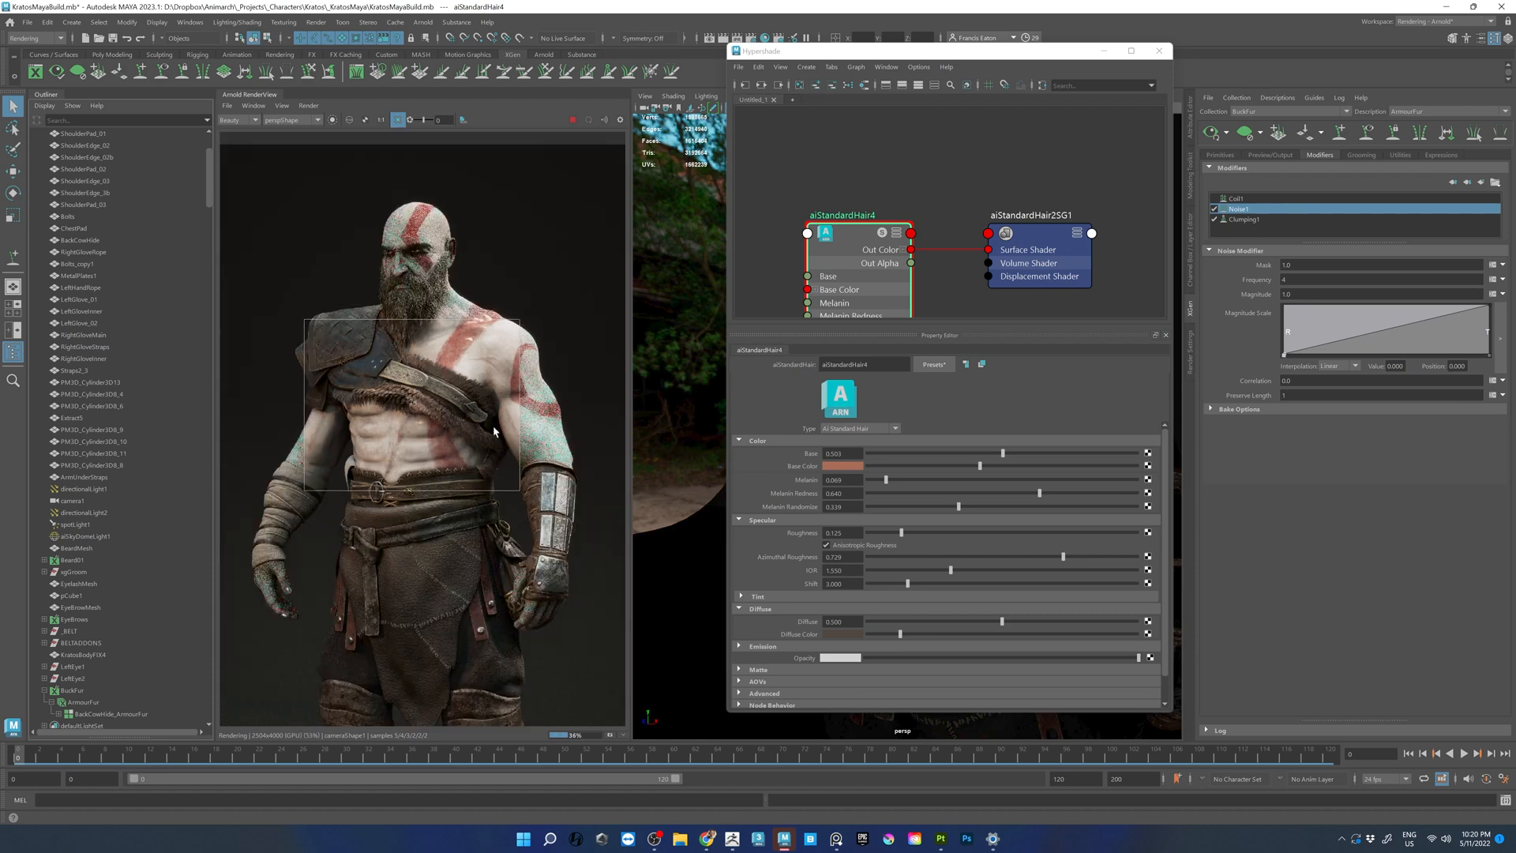
{"action": "left_click", "coordinate": [573, 120]}
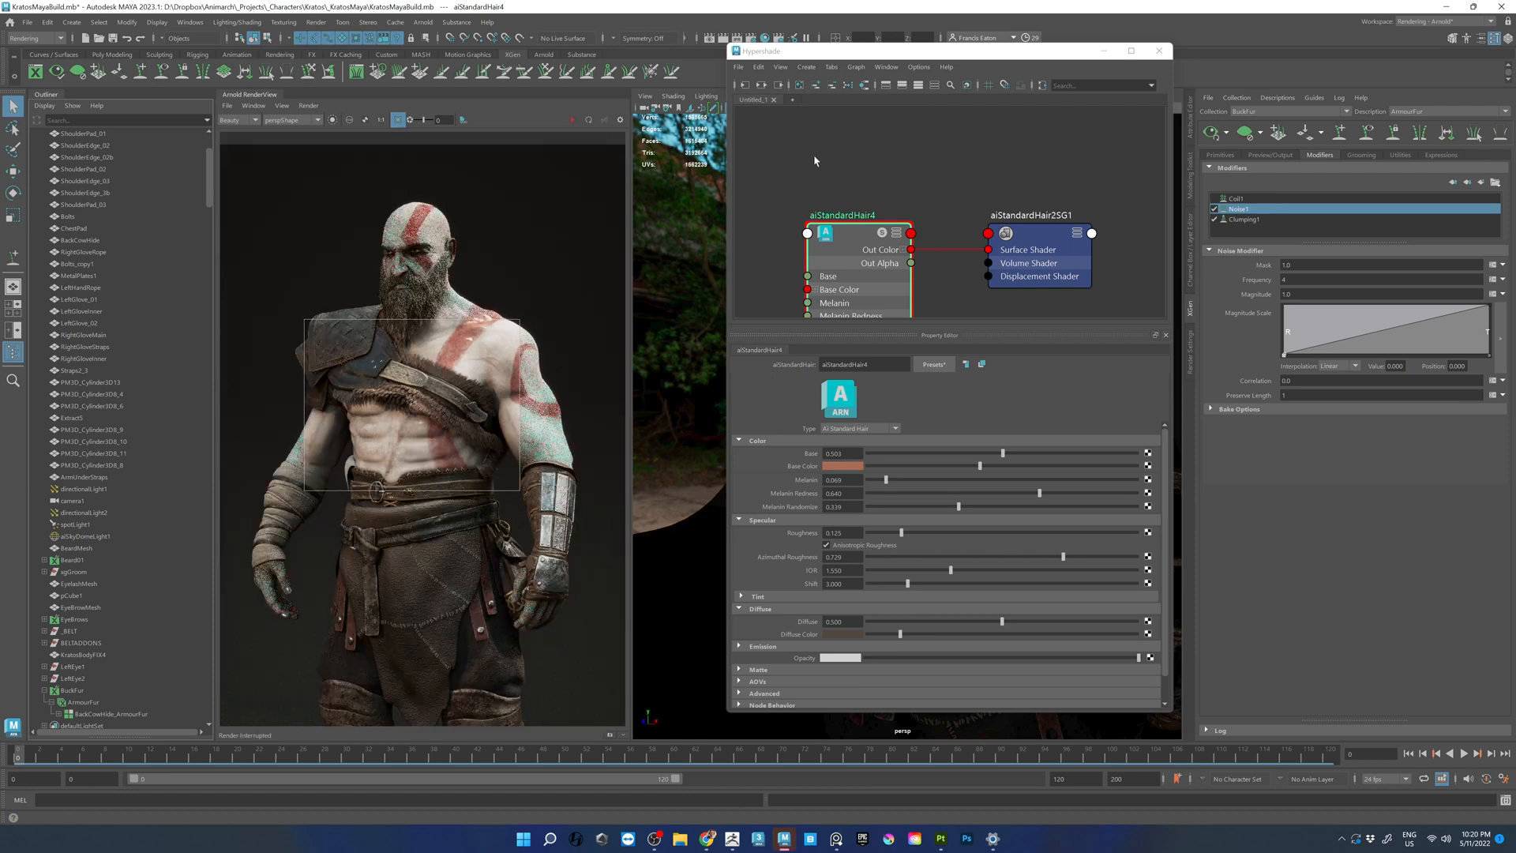
{"action": "scroll", "coordinate": [442, 379], "scroll_direction": "up", "scroll_amount": 4}
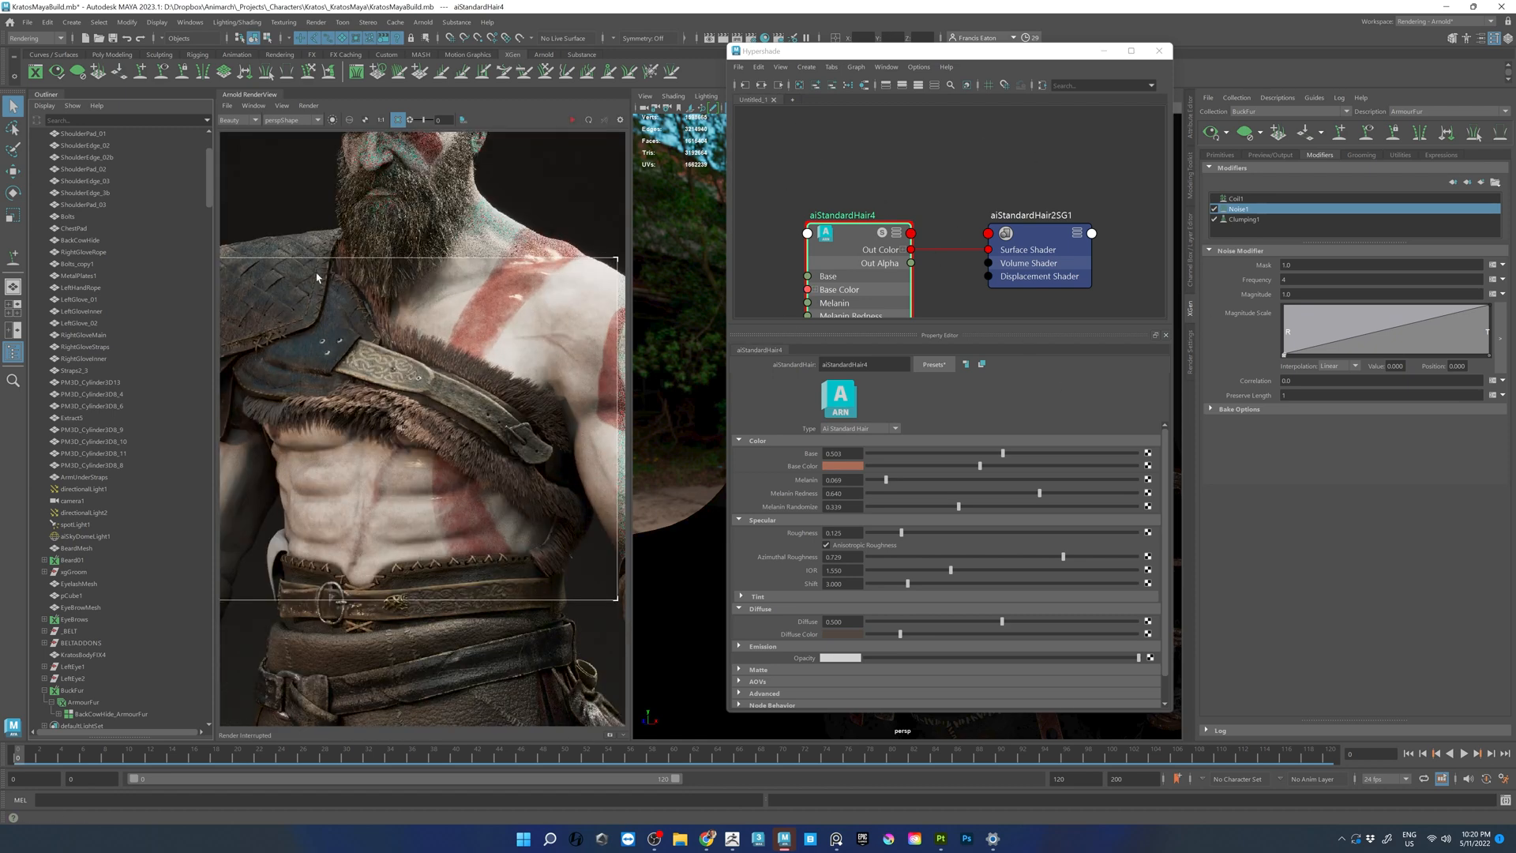
{"action": "scroll", "coordinate": [447, 444], "scroll_direction": "up", "scroll_amount": 2}
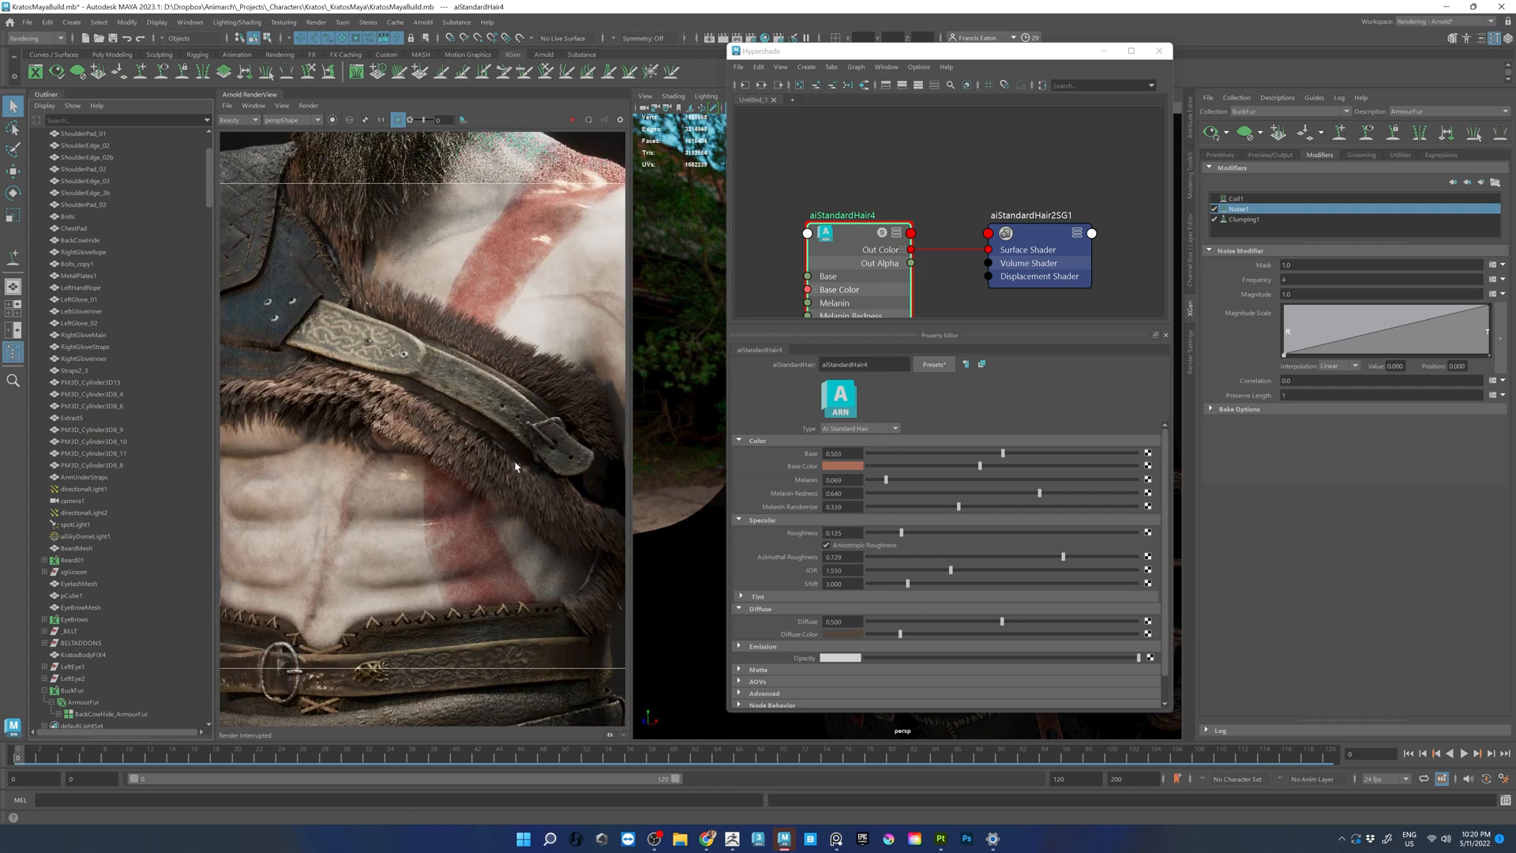
{"action": "scroll", "coordinate": [519, 472], "scroll_direction": "down", "scroll_amount": 2}
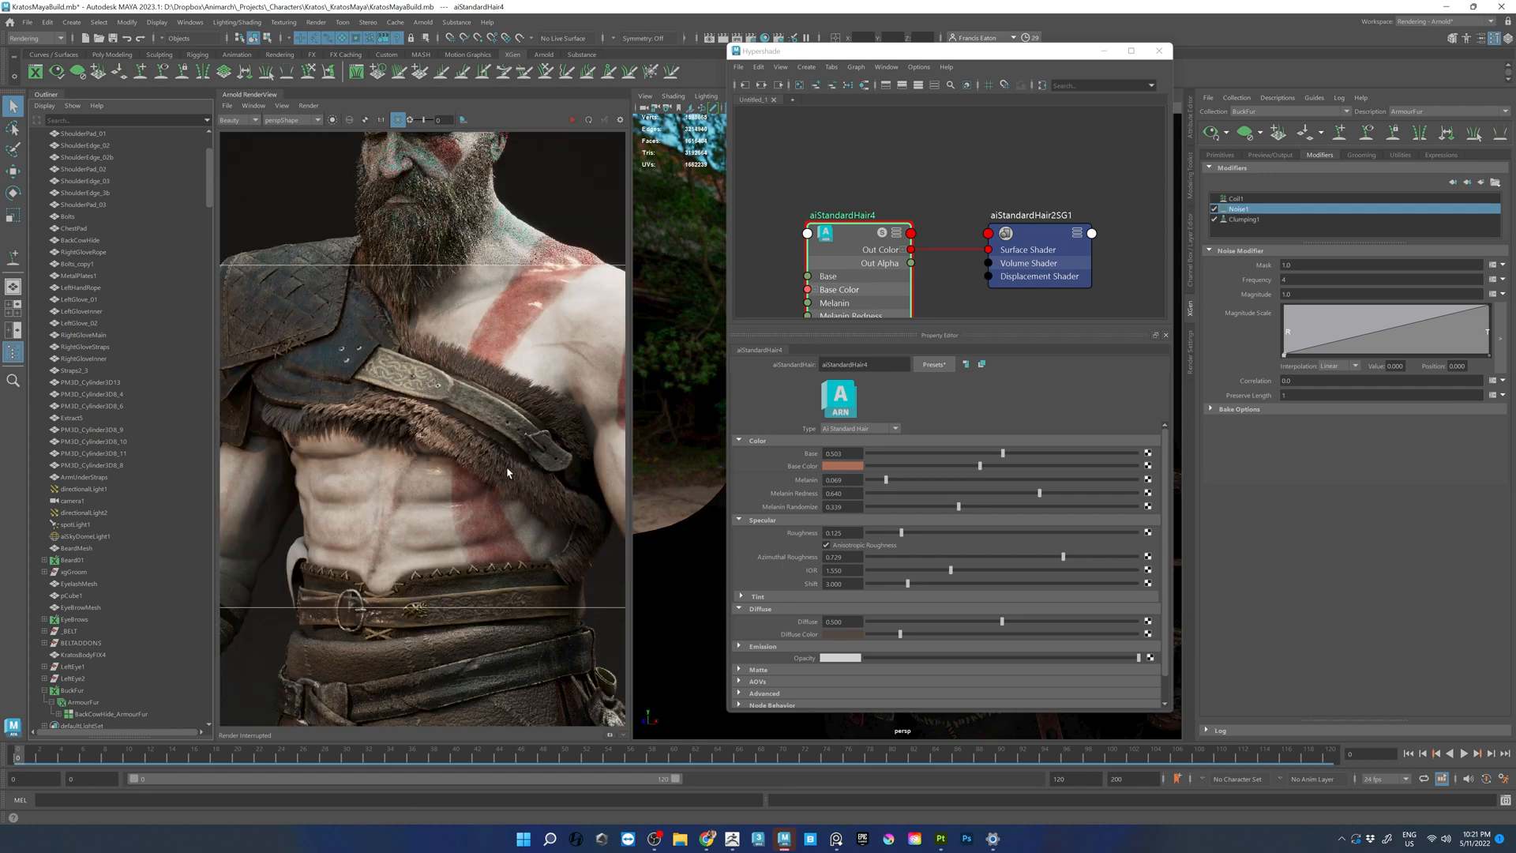
- Close the Hypershade and check which XGen modifiers are available for ArmourFur
{"action": "left_click", "coordinate": [1158, 50]}
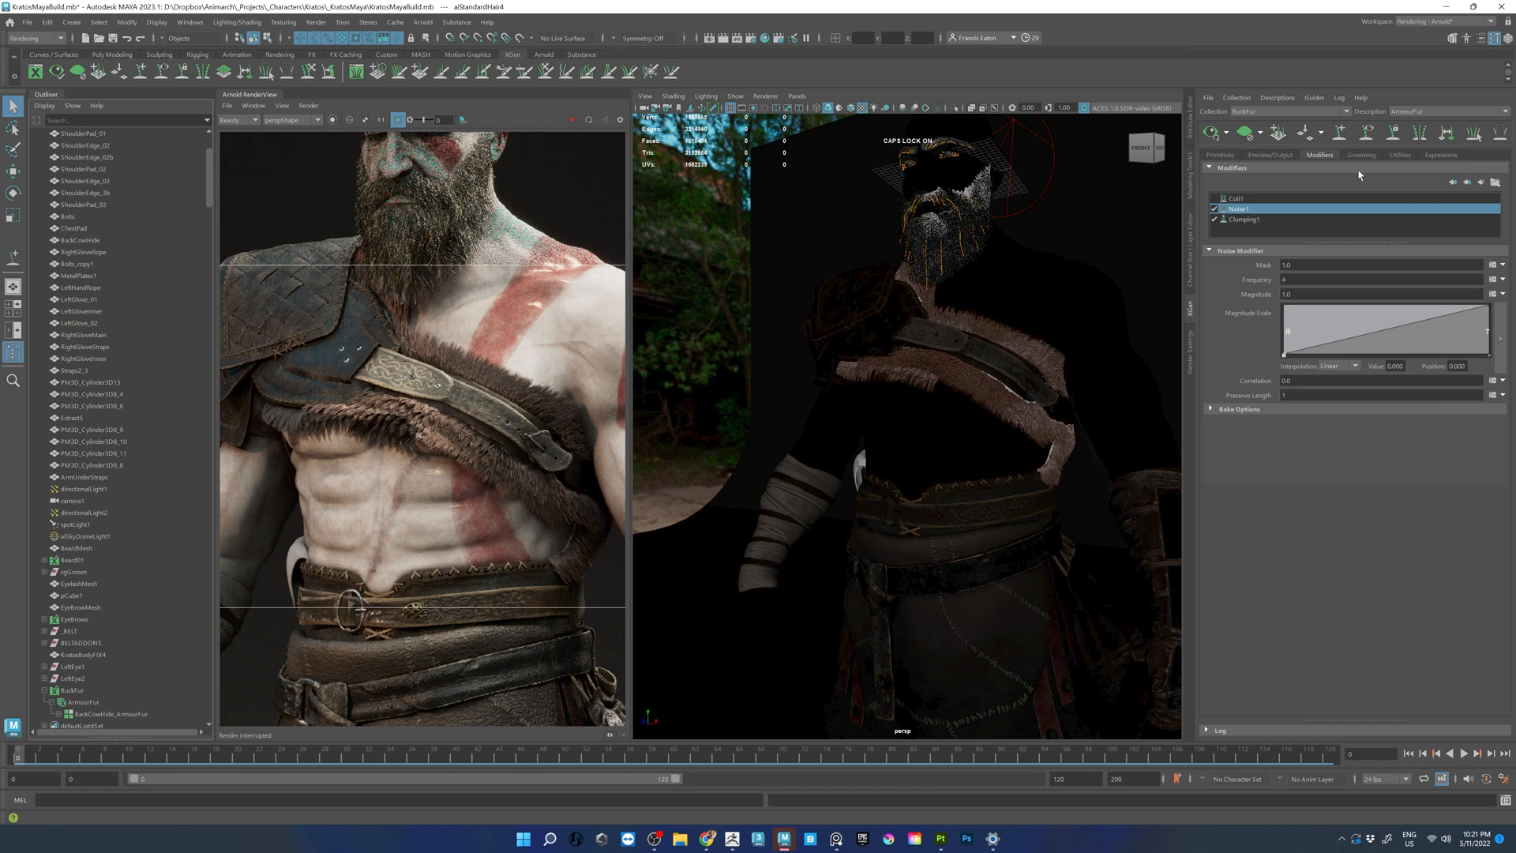
{"action": "left_click", "coordinate": [1494, 182]}
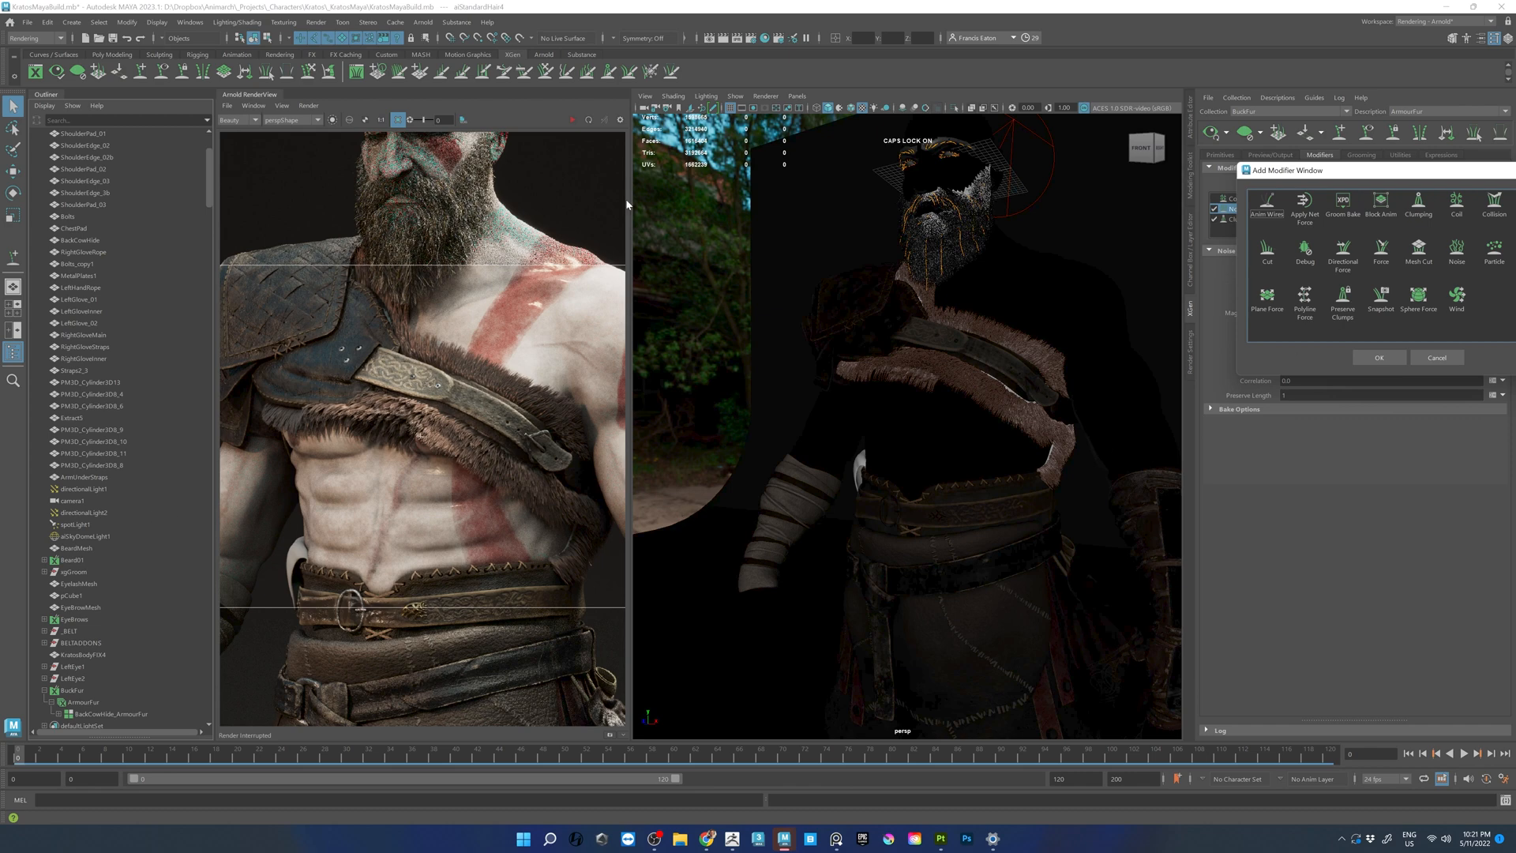
{"action": "left_click_drag", "start_coordinate": [1455, 175], "coordinate": [1394, 173]}
{"action": "left_click", "coordinate": [1390, 355]}
{"action": "scroll", "coordinate": [360, 299], "scroll_direction": "down", "scroll_amount": 2}
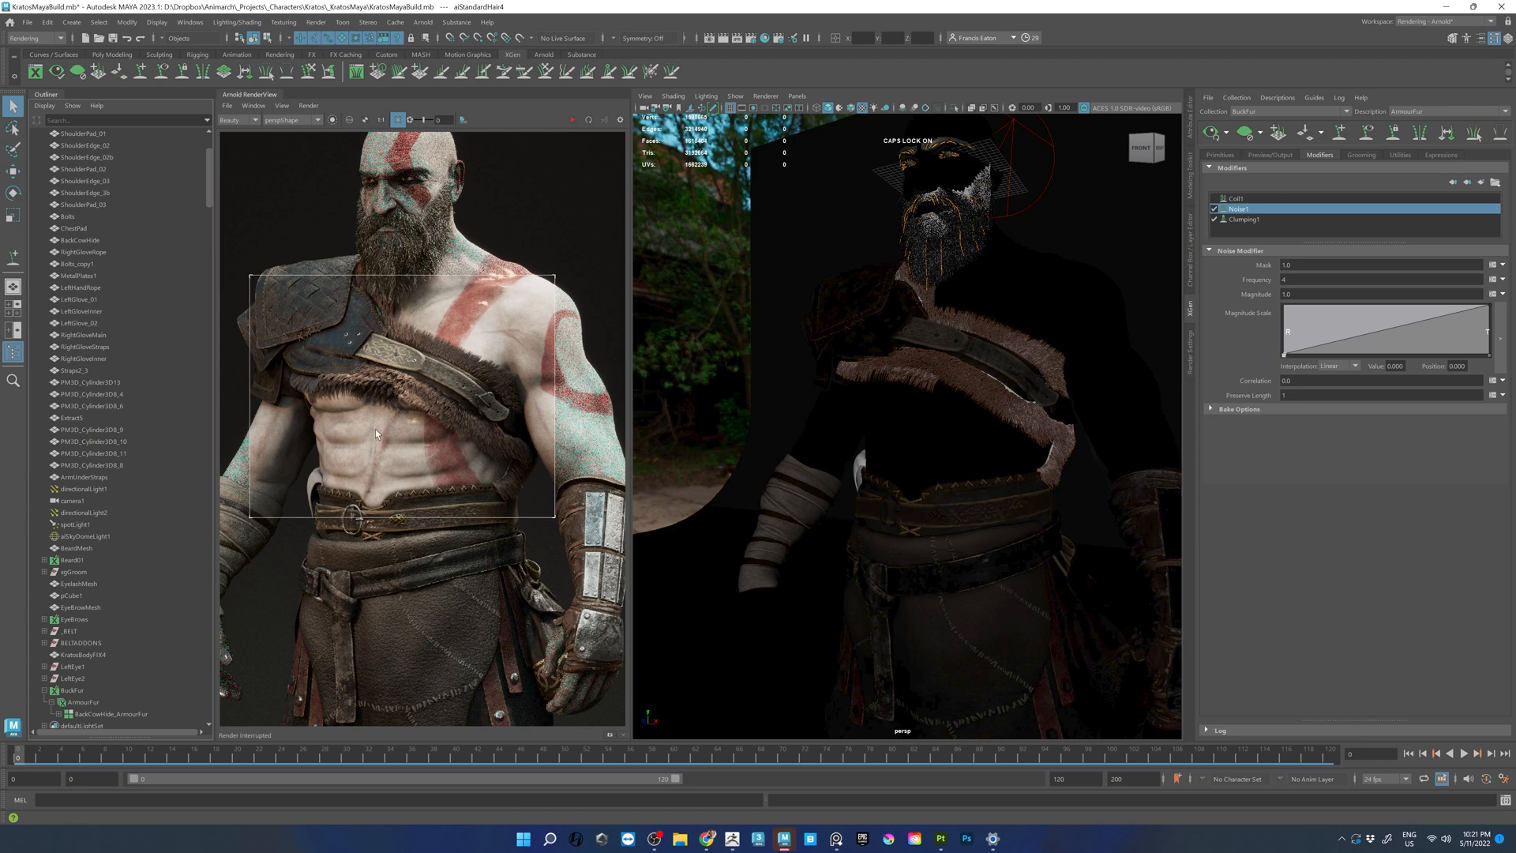
{"action": "scroll", "coordinate": [442, 505], "scroll_direction": "down", "scroll_amount": 3}
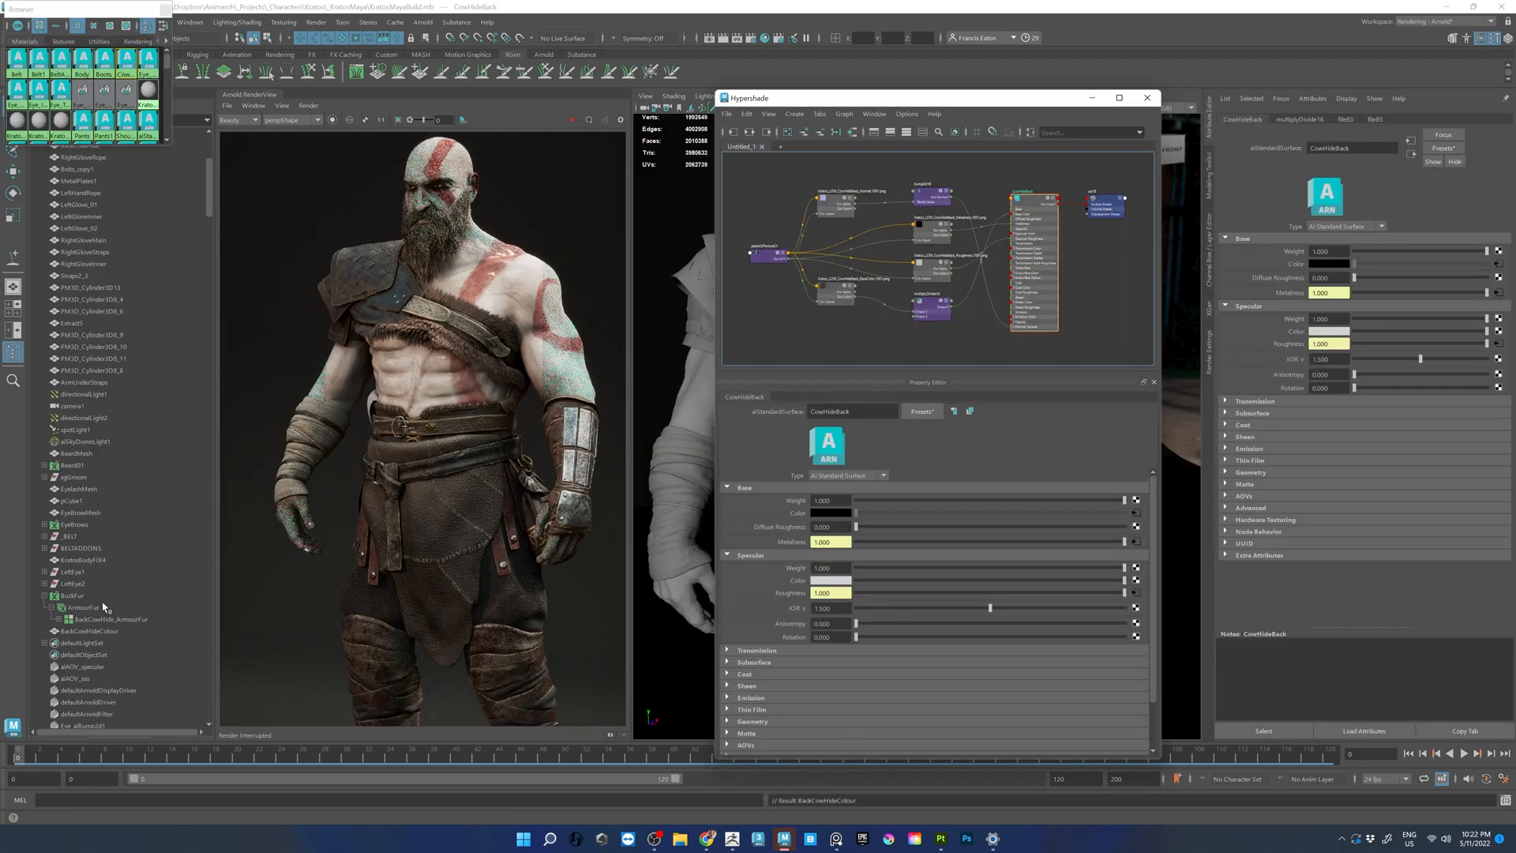
- Select BackCowHideColour, minimize the Hypershade and examine the chest fur in the Arnold render
{"action": "left_click", "coordinate": [95, 632]}
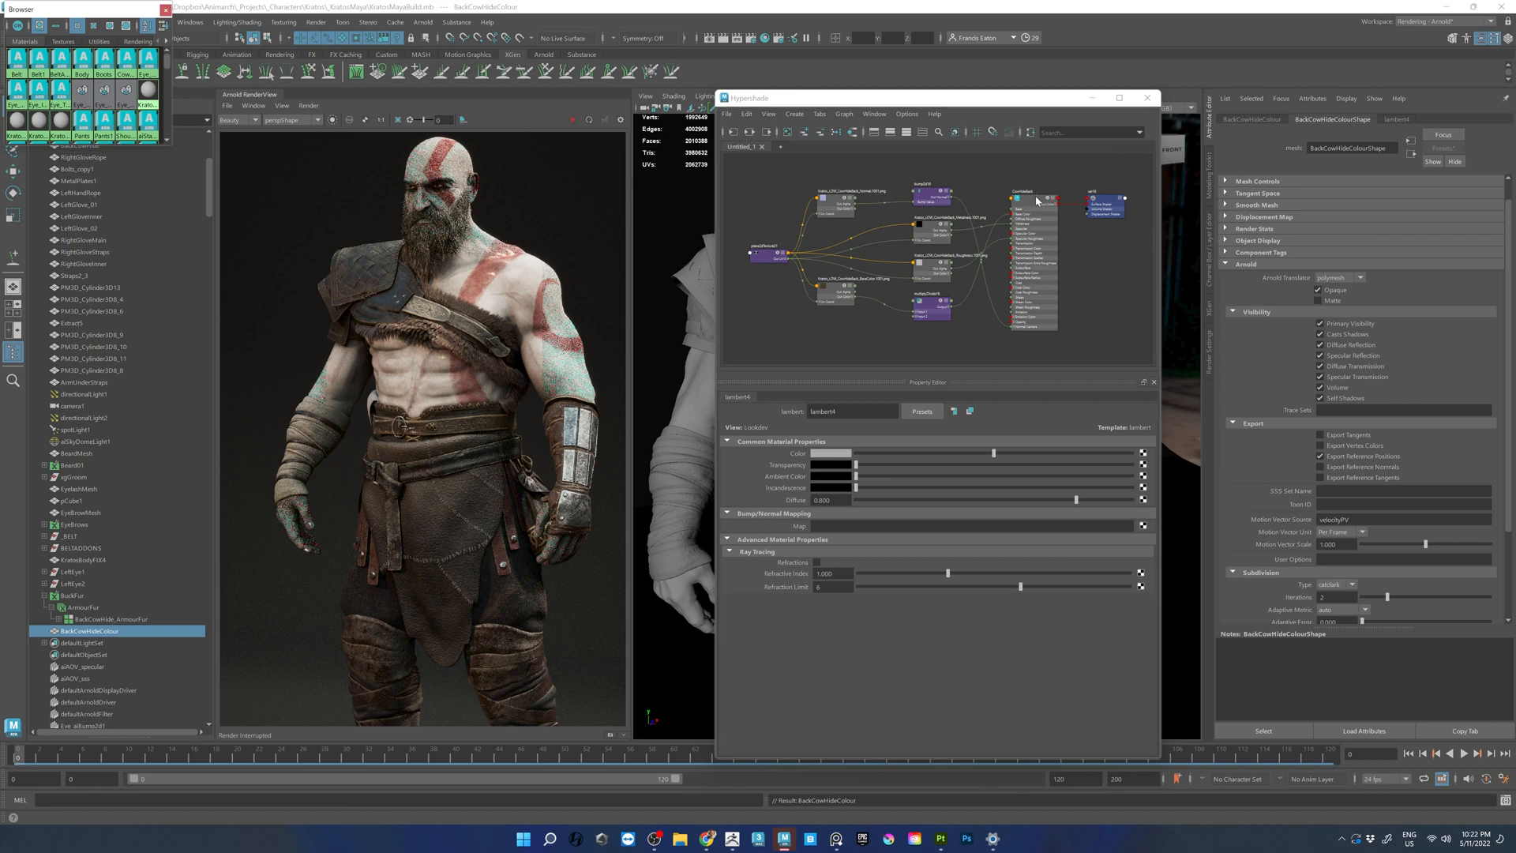
{"action": "left_click", "coordinate": [1092, 98]}
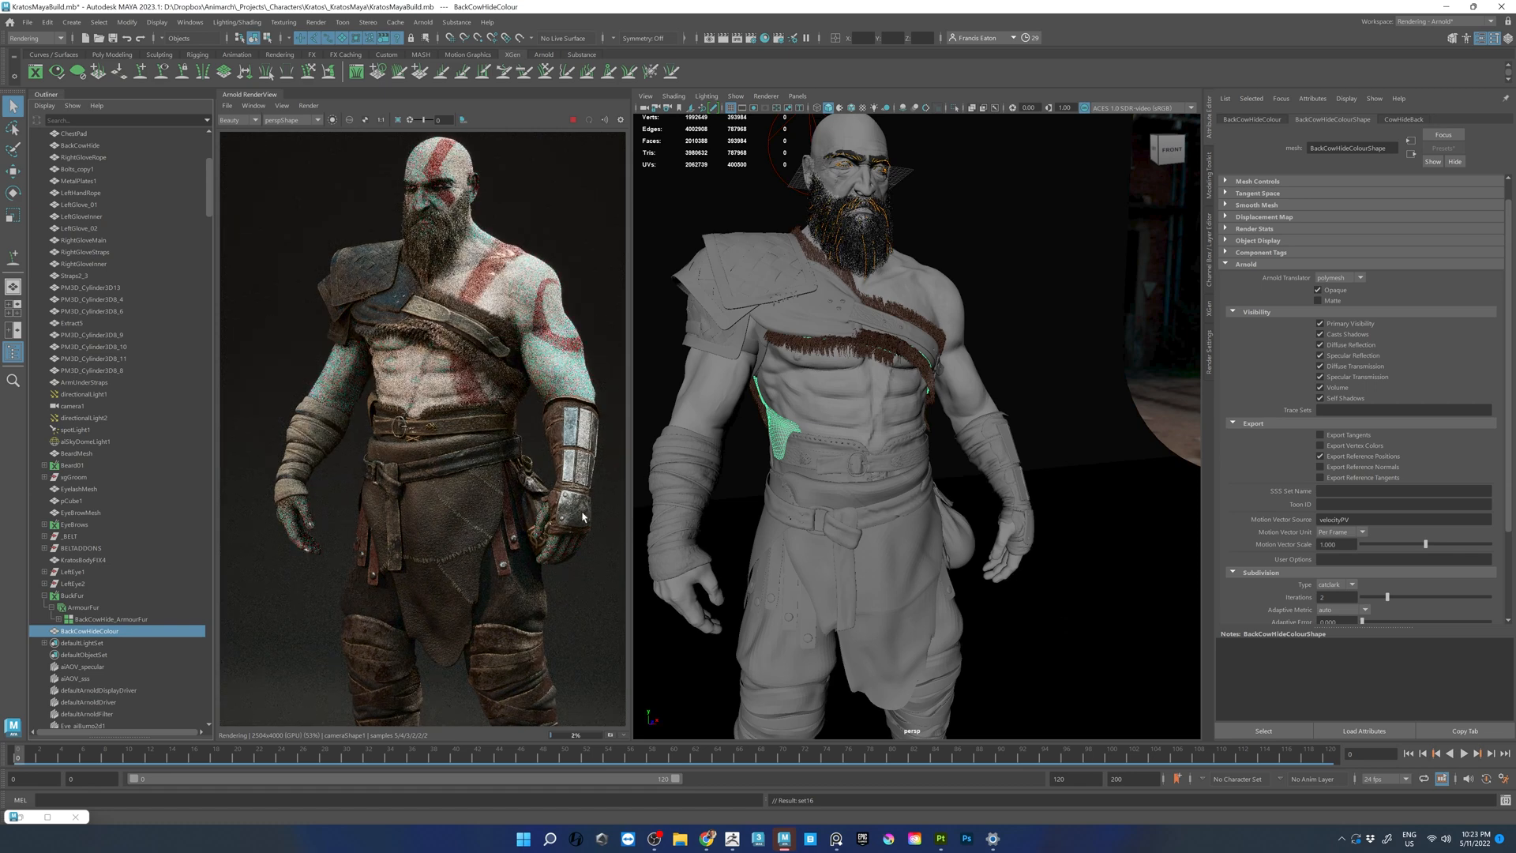
{"action": "scroll", "coordinate": [416, 277], "scroll_direction": "up", "scroll_amount": 1}
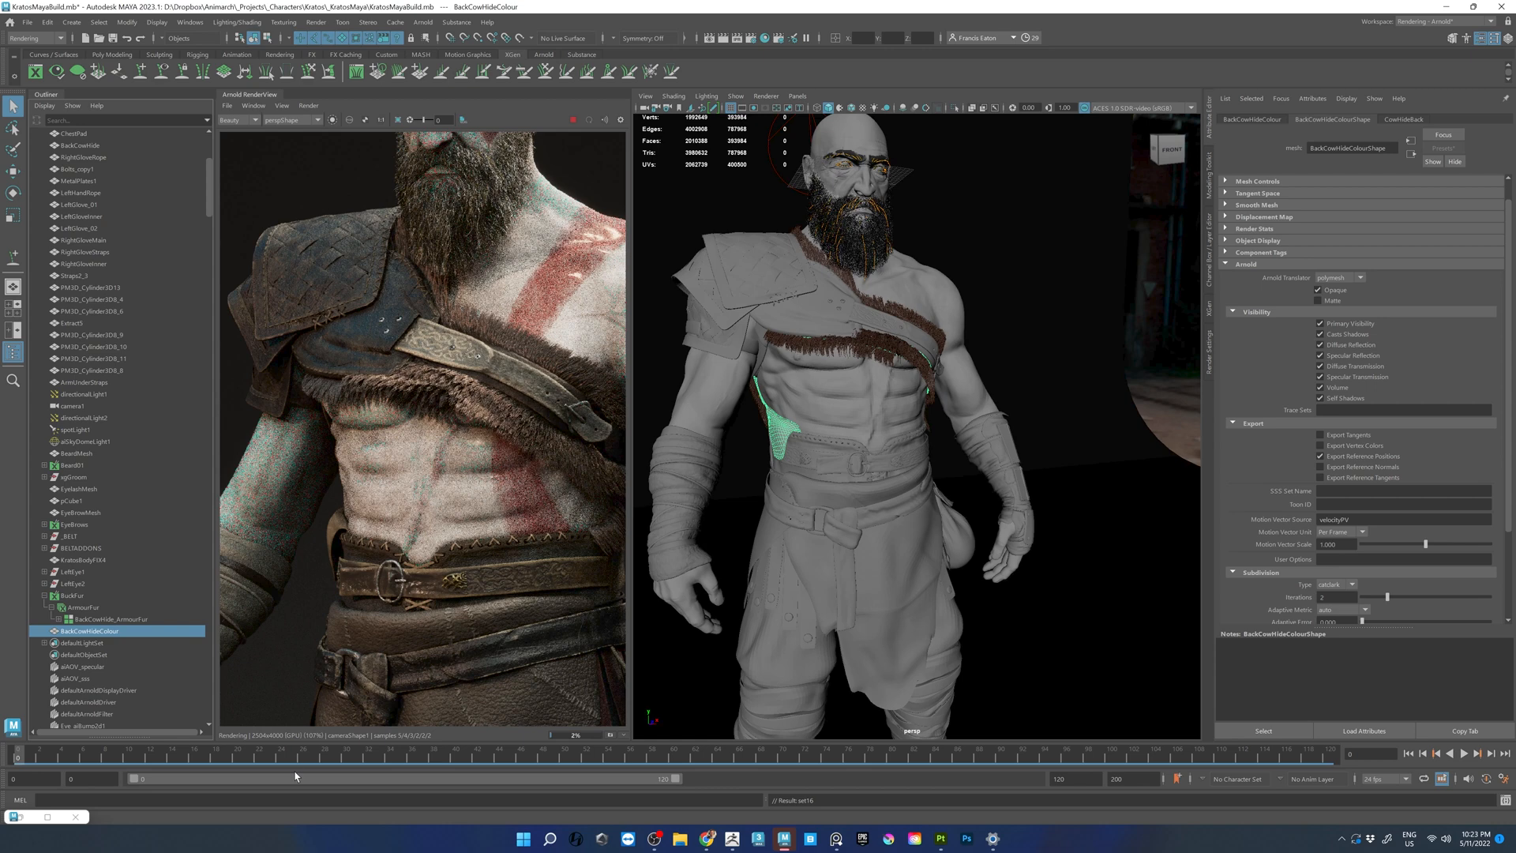
{"action": "middle_click_drag", "start_coordinate": [592, 442], "coordinate": [494, 396]}
{"action": "scroll", "coordinate": [456, 409], "scroll_direction": "down", "scroll_amount": 2}
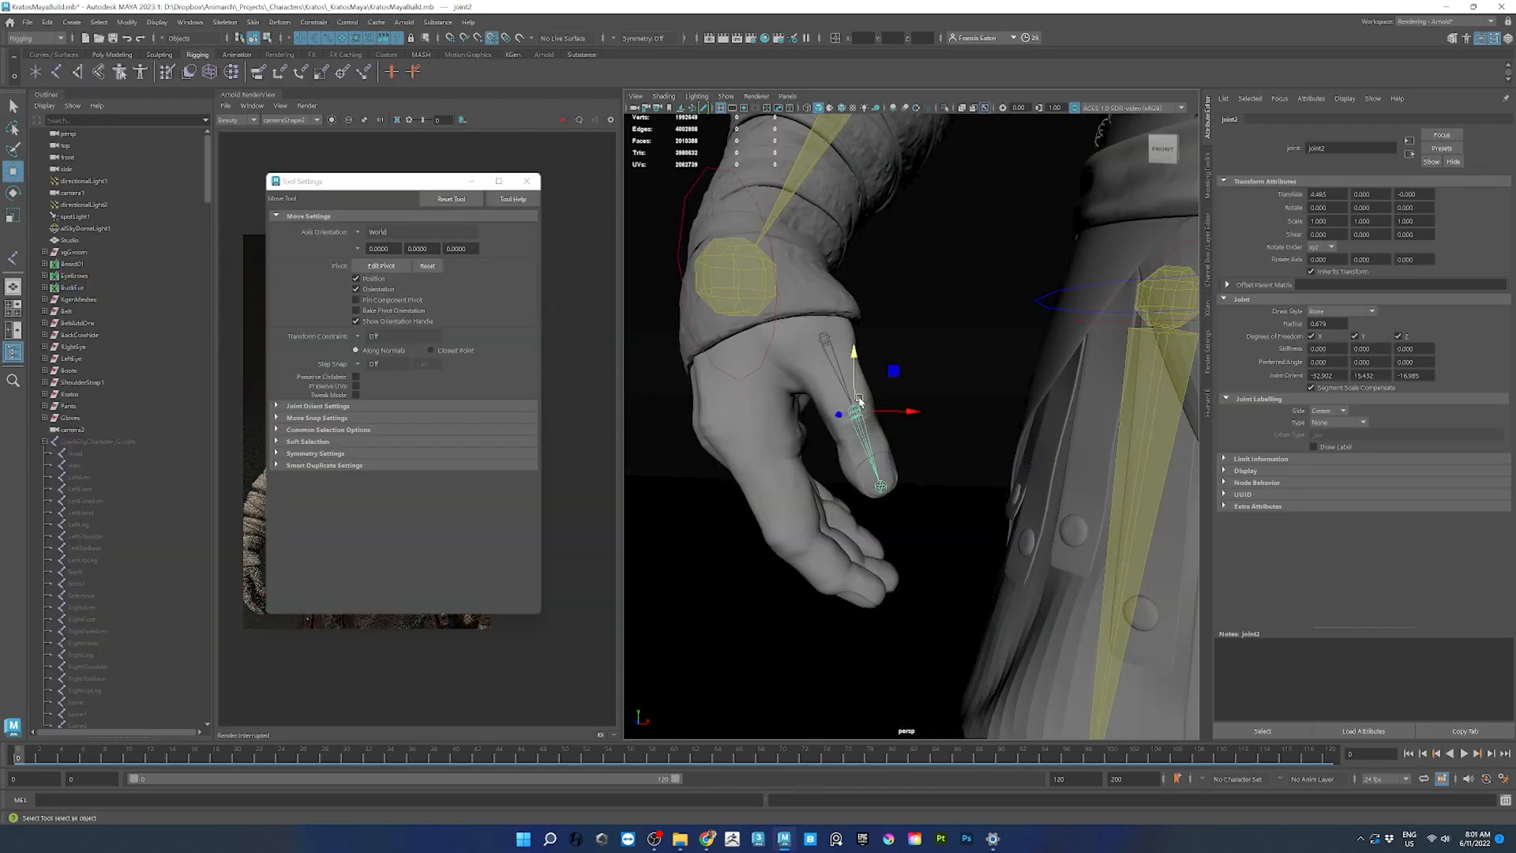
- Adjust the pivot of the thumb's middle joint to fit the hand mesh and select the thumb's base joint
{"action": "key", "text": "d"}
{"action": "key", "text": "d"}
{"action": "mouse_move", "coordinate": [903, 414]}
{"action": "left_mouse_down"}
{"action": "mouse_move", "coordinate": [907, 392]}
{"action": "mouse_move", "coordinate": [897, 406]}
{"action": "left_mouse_up"}
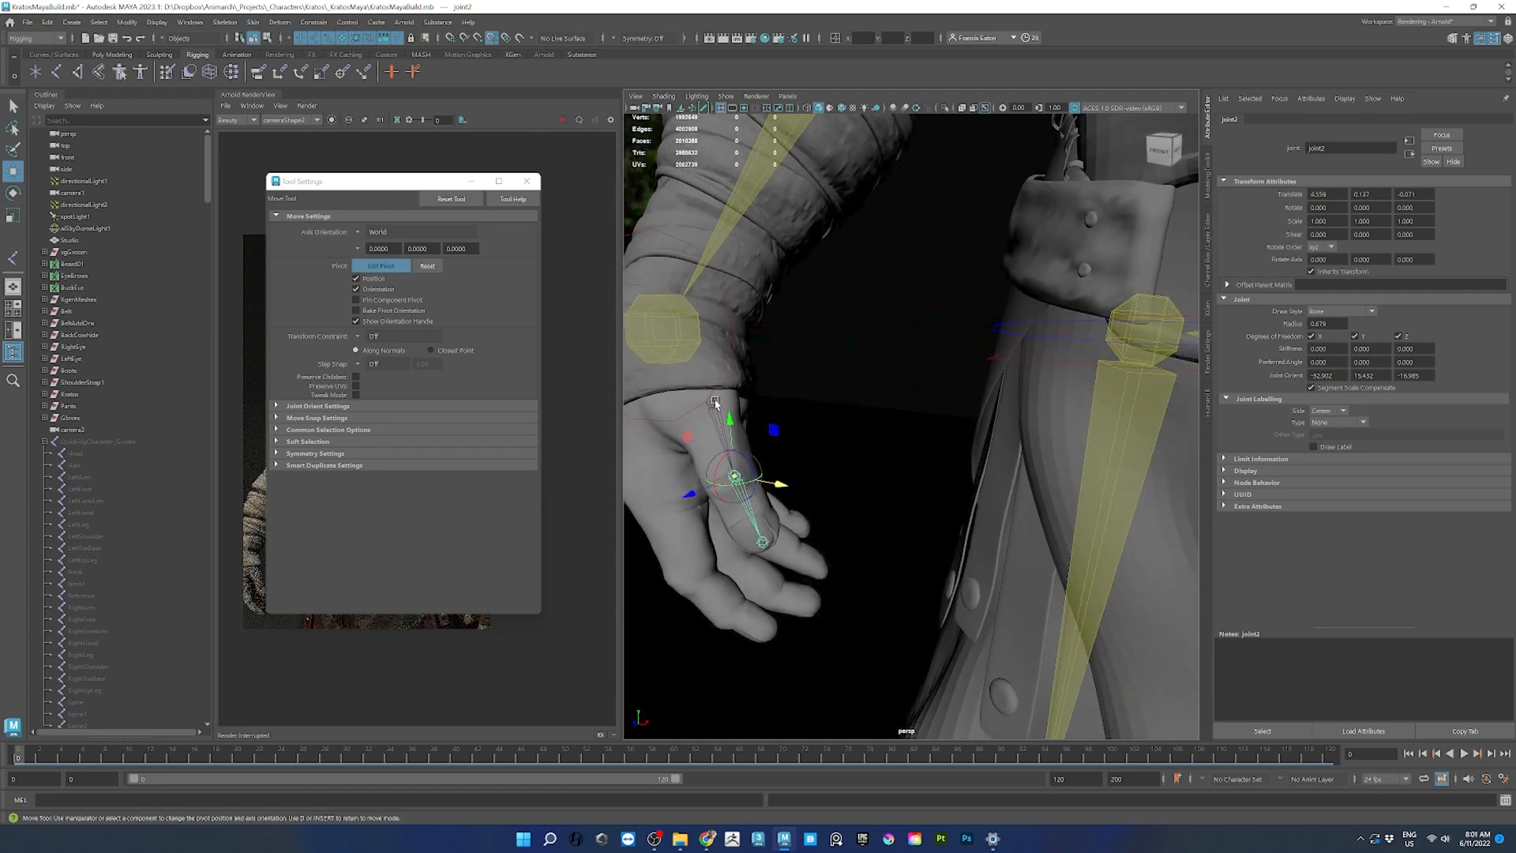
{"action": "left_click", "coordinate": [714, 404]}
{"action": "left_click_drag", "start_coordinate": [735, 410], "coordinate": [816, 423], "text": "alt"}
{"action": "left_click_drag", "start_coordinate": [1099, 292], "coordinate": [1093, 290]}
{"action": "scroll", "coordinate": [1011, 300], "scroll_direction": "down", "scroll_amount": 5}
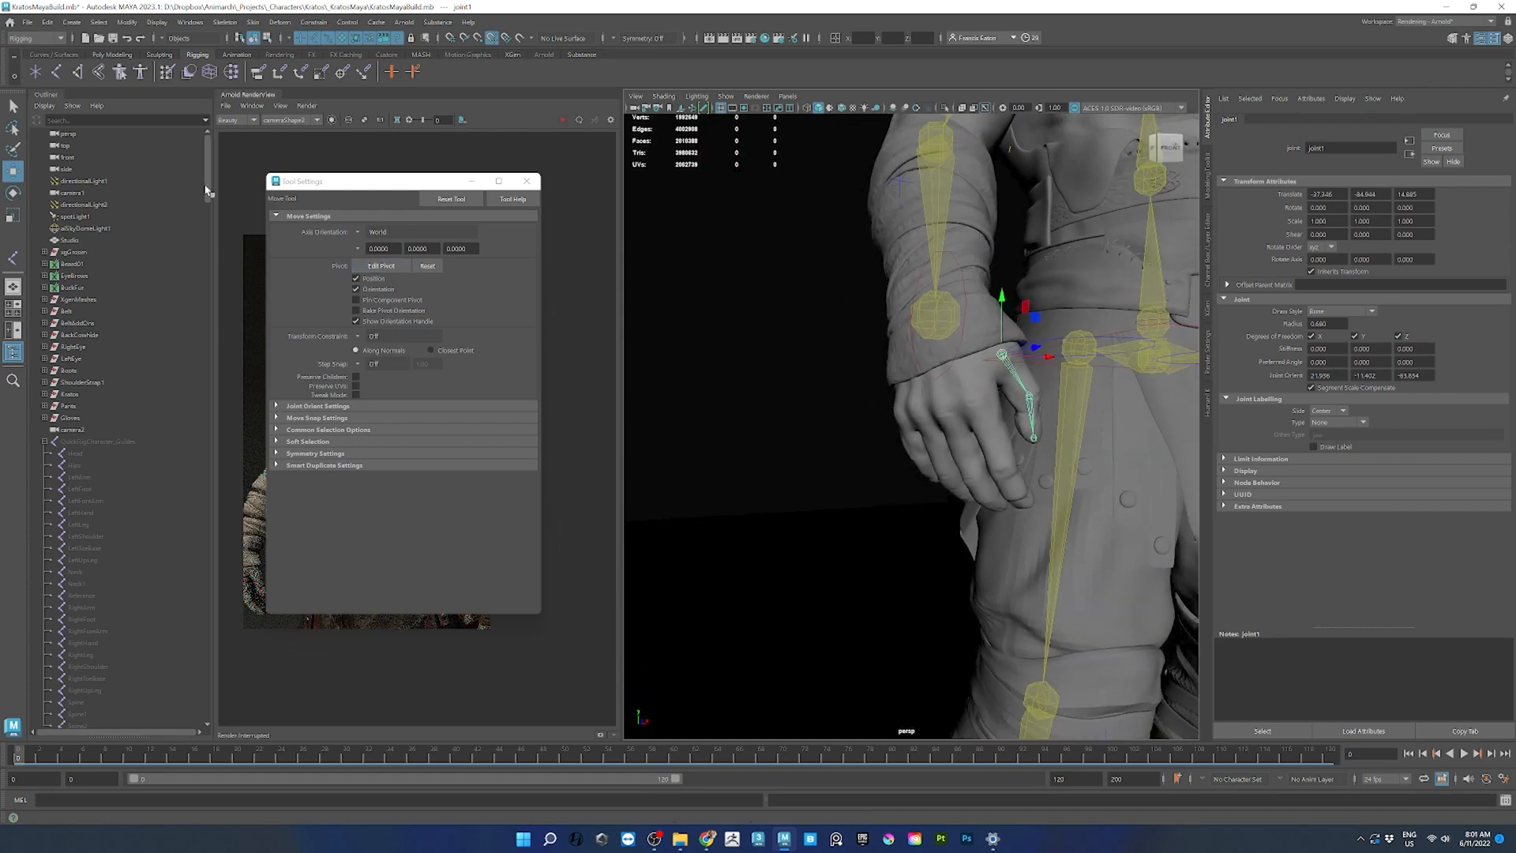
{"action": "left_click_drag", "start_coordinate": [204, 190], "coordinate": [213, 235]}
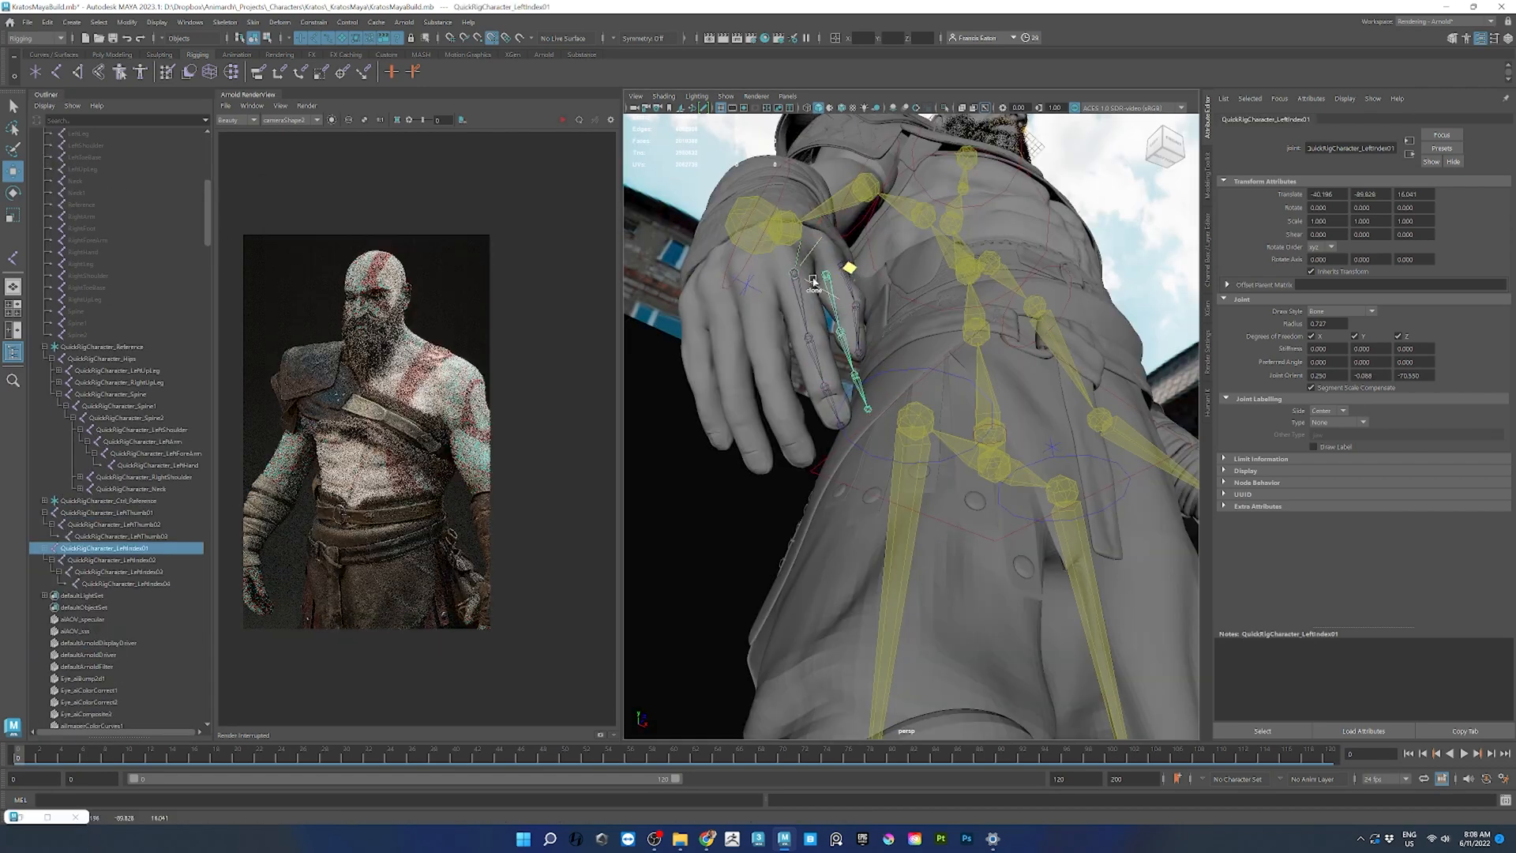
- Position the QuickRigCharacter_LeftIndex01 joint chain along the index finger of the hand mesh
{"action": "left_click", "coordinate": [756, 291]}
{"action": "mouse_move", "coordinate": [756, 290]}
{"action": "left_mouse_down", "text": "shift"}
{"action": "mouse_move", "coordinate": [846, 379]}
{"action": "mouse_move", "coordinate": [919, 372]}
{"action": "left_mouse_up", "text": "shift"}
{"action": "mouse_move", "coordinate": [1168, 348]}
{"action": "left_mouse_down", "text": "alt"}
{"action": "mouse_move", "coordinate": [1051, 347]}
{"action": "mouse_move", "coordinate": [826, 382]}
{"action": "left_mouse_up", "text": "alt"}
{"action": "mouse_move", "coordinate": [743, 444]}
{"action": "left_mouse_down"}
{"action": "mouse_move", "coordinate": [724, 464]}
{"action": "mouse_move", "coordinate": [745, 436]}
{"action": "left_mouse_up"}
{"action": "mouse_move", "coordinate": [838, 285]}
{"action": "left_mouse_down"}
{"action": "mouse_move", "coordinate": [848, 322]}
{"action": "mouse_move", "coordinate": [876, 261]}
{"action": "mouse_move", "coordinate": [916, 236]}
{"action": "left_mouse_up"}
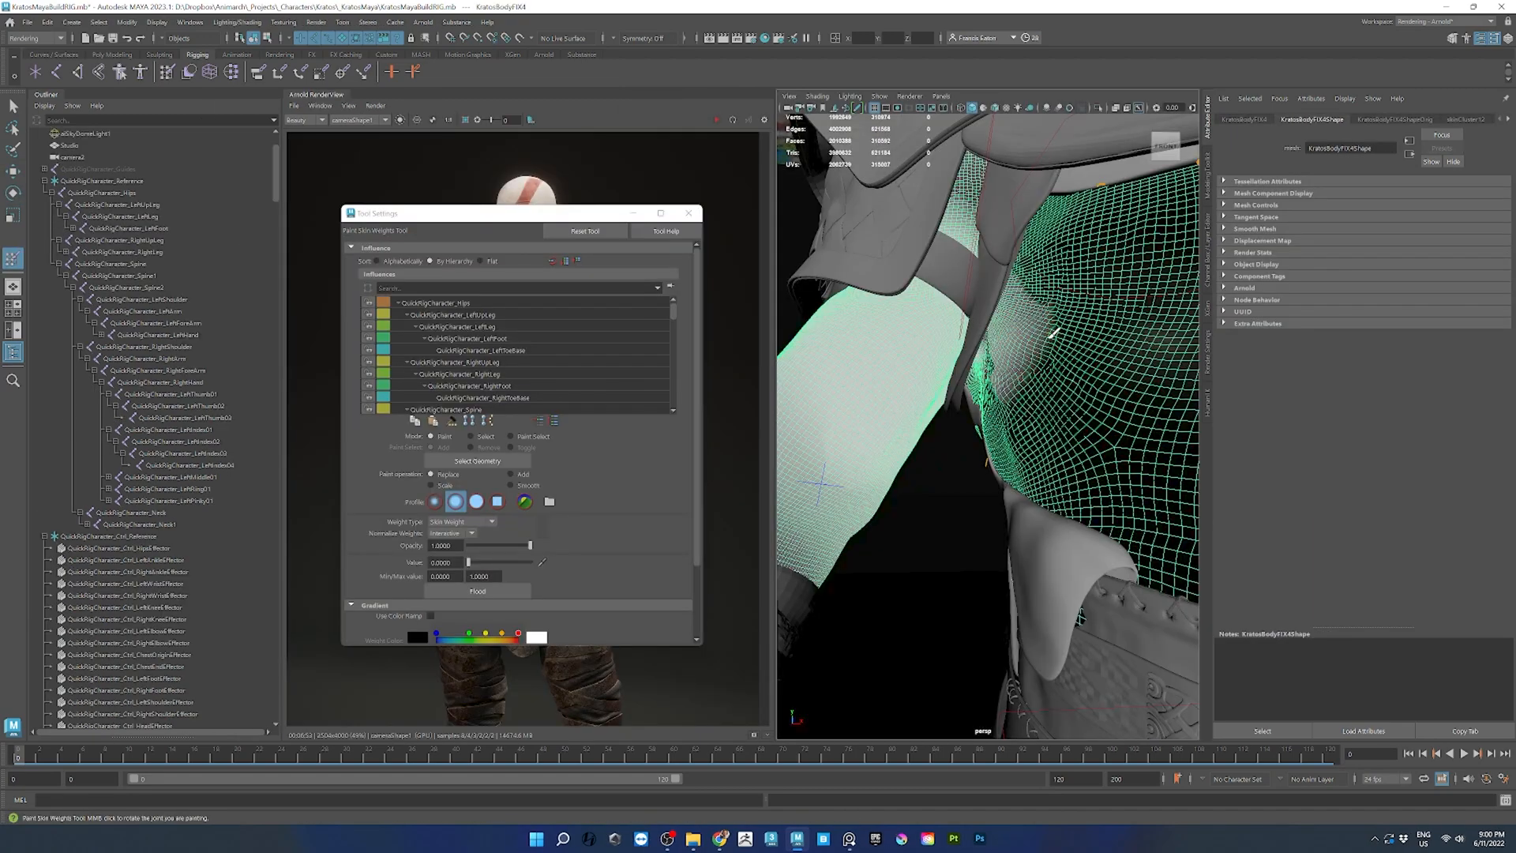
- Paint the KratosBodyFIX4 skin weights with a Replace value of 0 along the side of the torso below the armpit
{"action": "mouse_move", "coordinate": [1050, 338]}
{"action": "left_mouse_down"}
{"action": "mouse_move", "coordinate": [1020, 384]}
{"action": "mouse_move", "coordinate": [1003, 374]}
{"action": "left_mouse_up"}
{"action": "left_click_drag", "start_coordinate": [1033, 319], "coordinate": [1023, 325], "text": "alt"}
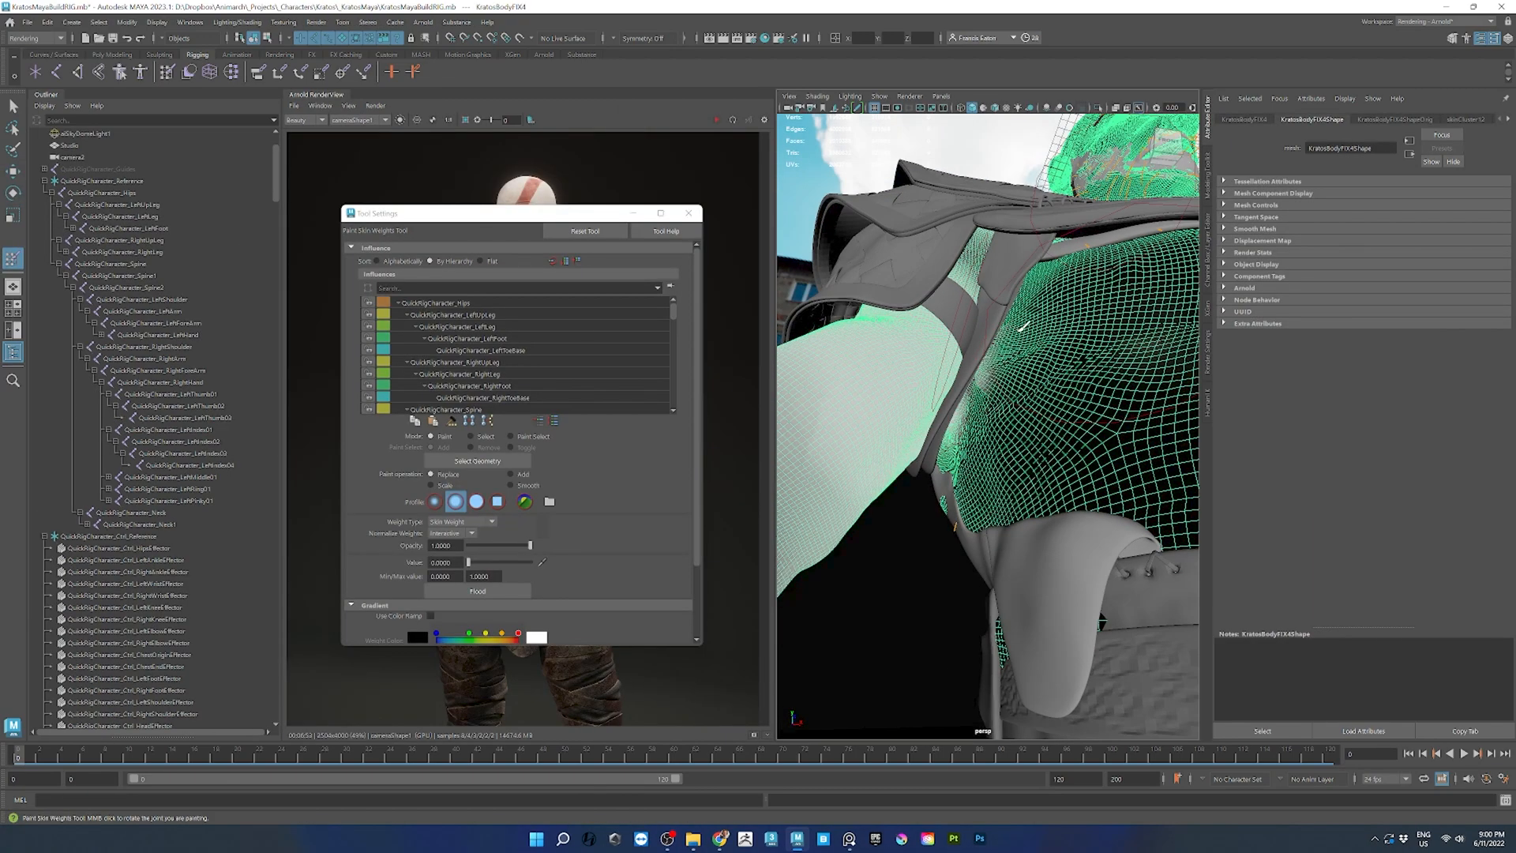
{"action": "left_click_drag", "start_coordinate": [989, 371], "coordinate": [1117, 360], "text": "alt"}
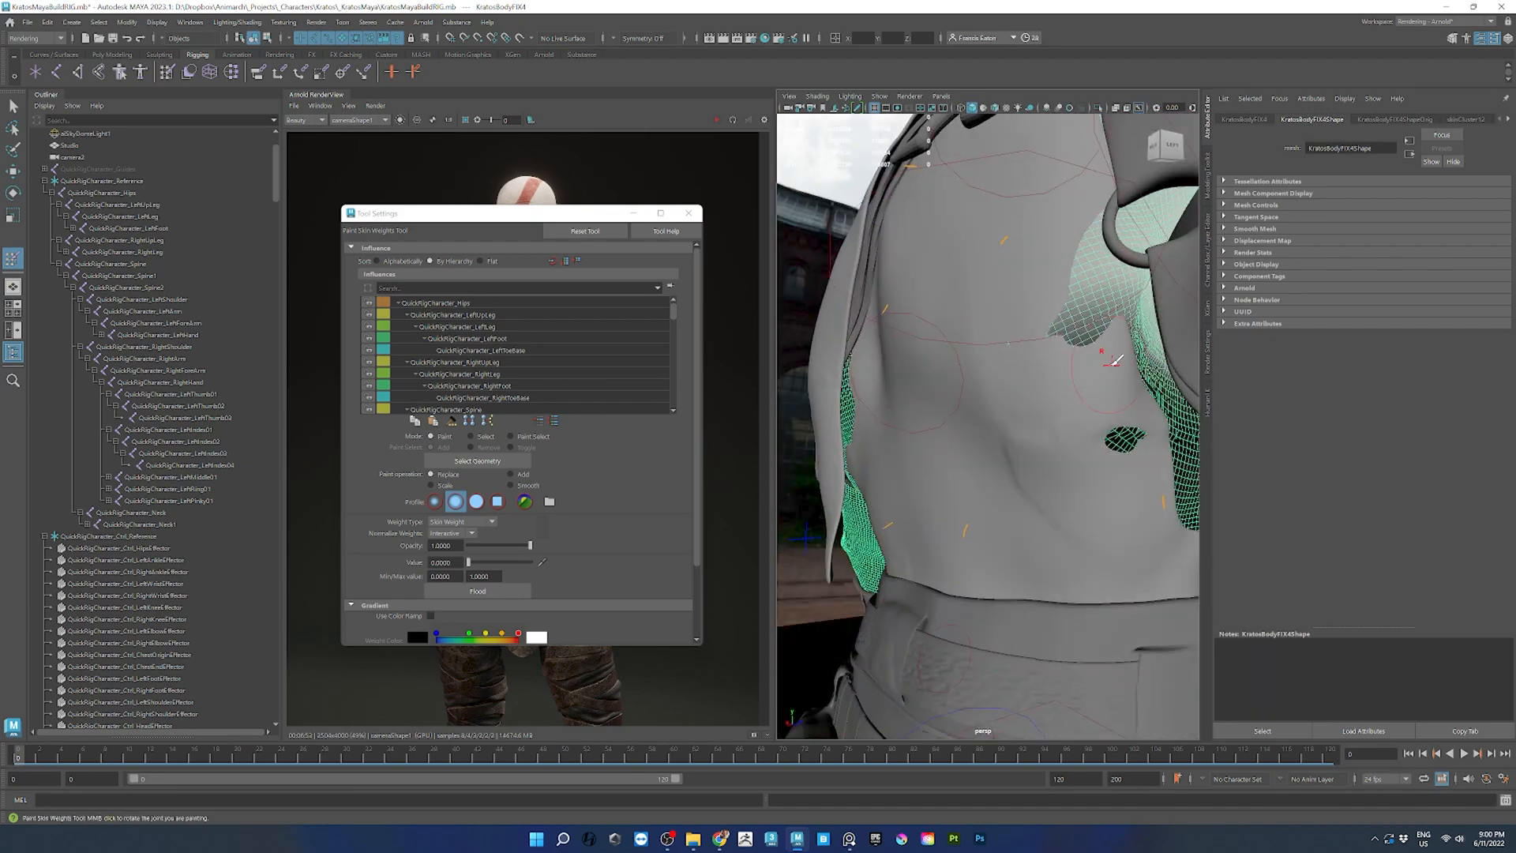
{"action": "left_click_drag", "start_coordinate": [1121, 229], "coordinate": [970, 406], "text": "alt"}
{"action": "left_click_drag", "start_coordinate": [1026, 348], "coordinate": [1069, 400], "text": "alt"}
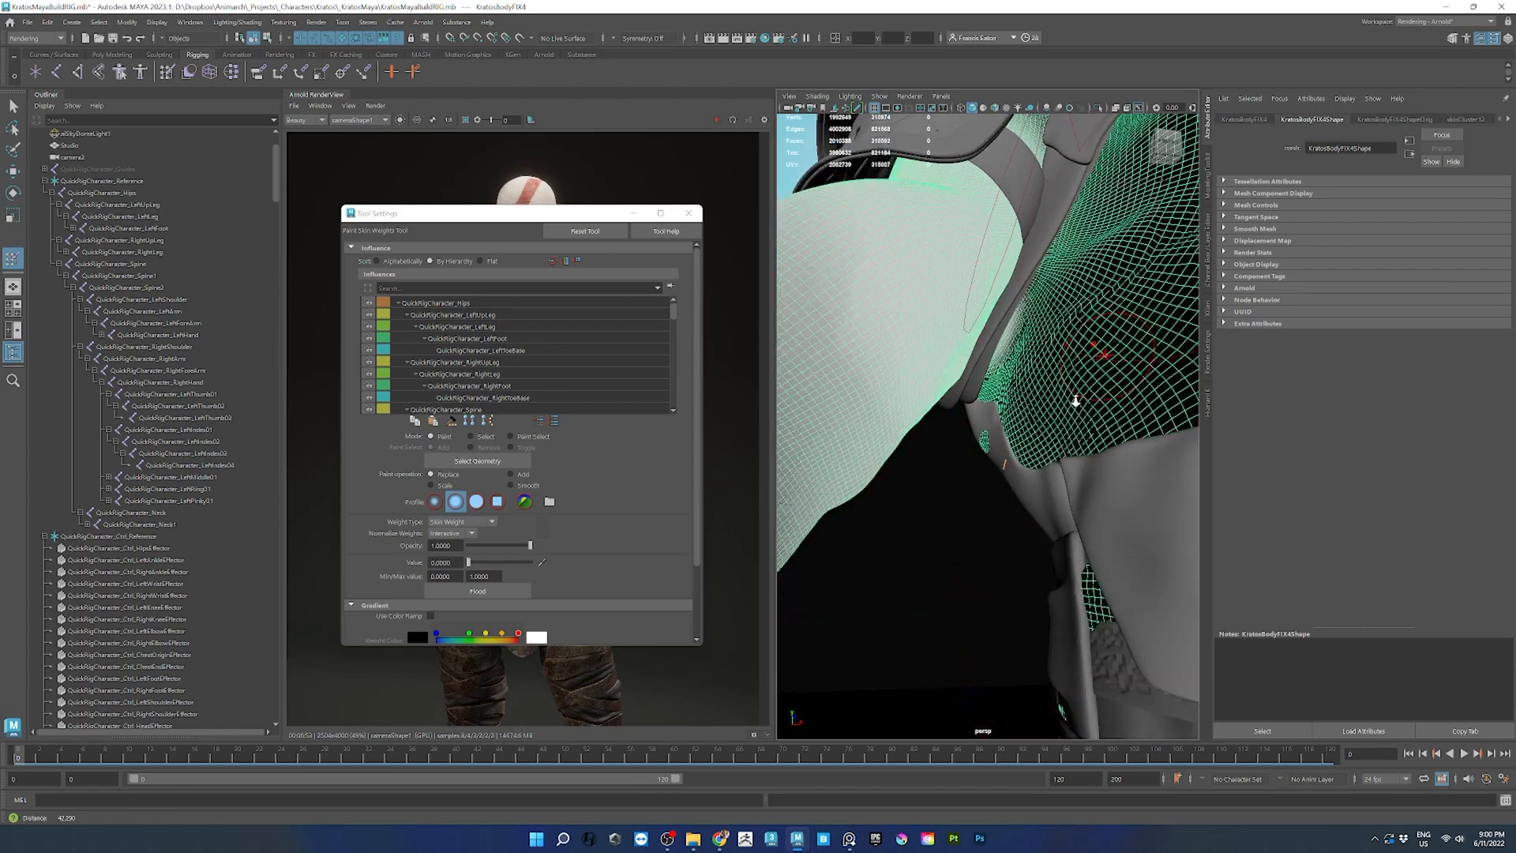
{"action": "scroll", "coordinate": [1069, 399], "scroll_direction": "down", "scroll_amount": 5}
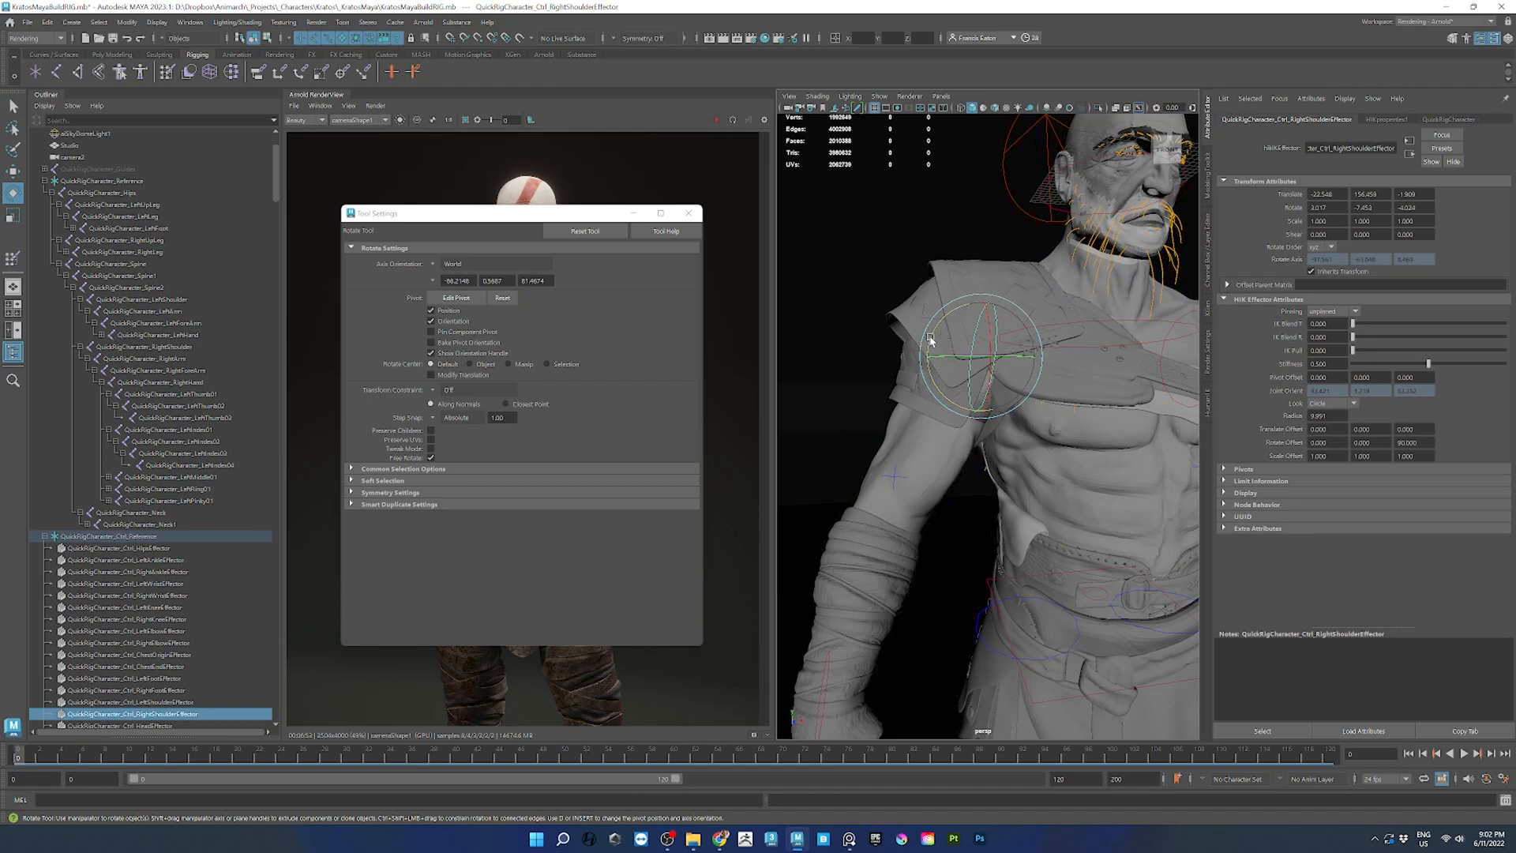
- Rotate QuickRigCharacter_Ctrl_RightShoulderEffector slightly and check how the shoulder and torso deform
{"action": "left_click_drag", "start_coordinate": [930, 339], "coordinate": [937, 332]}
{"action": "left_click_drag", "start_coordinate": [1032, 386], "coordinate": [993, 310], "text": "alt"}
{"action": "scroll", "coordinate": [947, 377], "scroll_direction": "down", "scroll_amount": 5}
{"action": "right_click_drag", "start_coordinate": [993, 309], "coordinate": [1008, 394], "text": "alt"}
{"action": "left_click_drag", "start_coordinate": [914, 386], "coordinate": [940, 402], "text": "alt"}
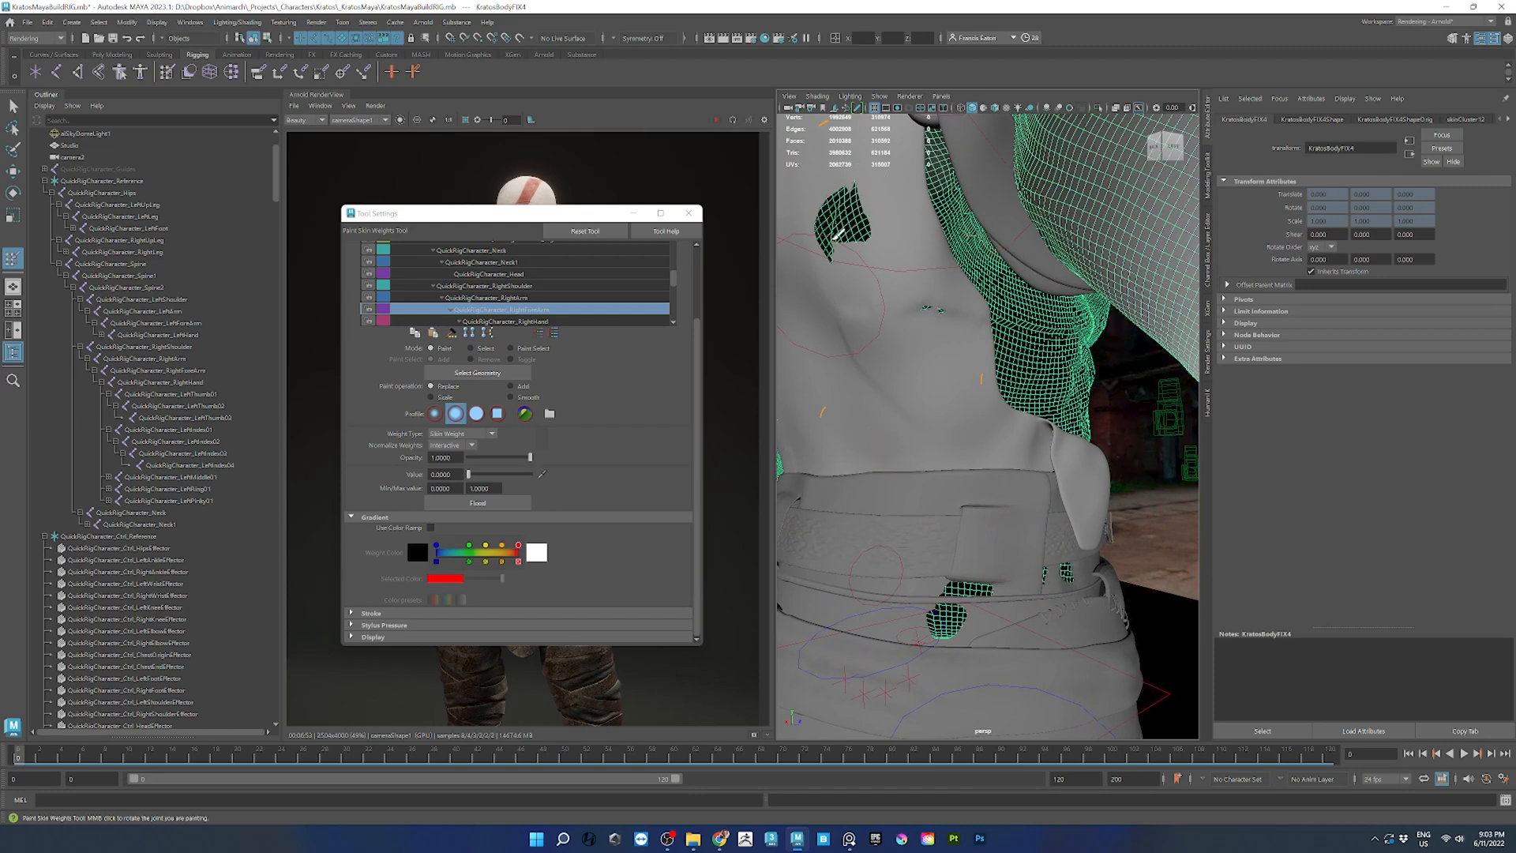
- Paint the QuickRigCharacter_RightArm weights on KratosBodyFIX4 with a Replace value of 0 around the belt and the back
{"action": "middle_click_drag", "start_coordinate": [991, 588], "coordinate": [1016, 428], "text": "alt"}
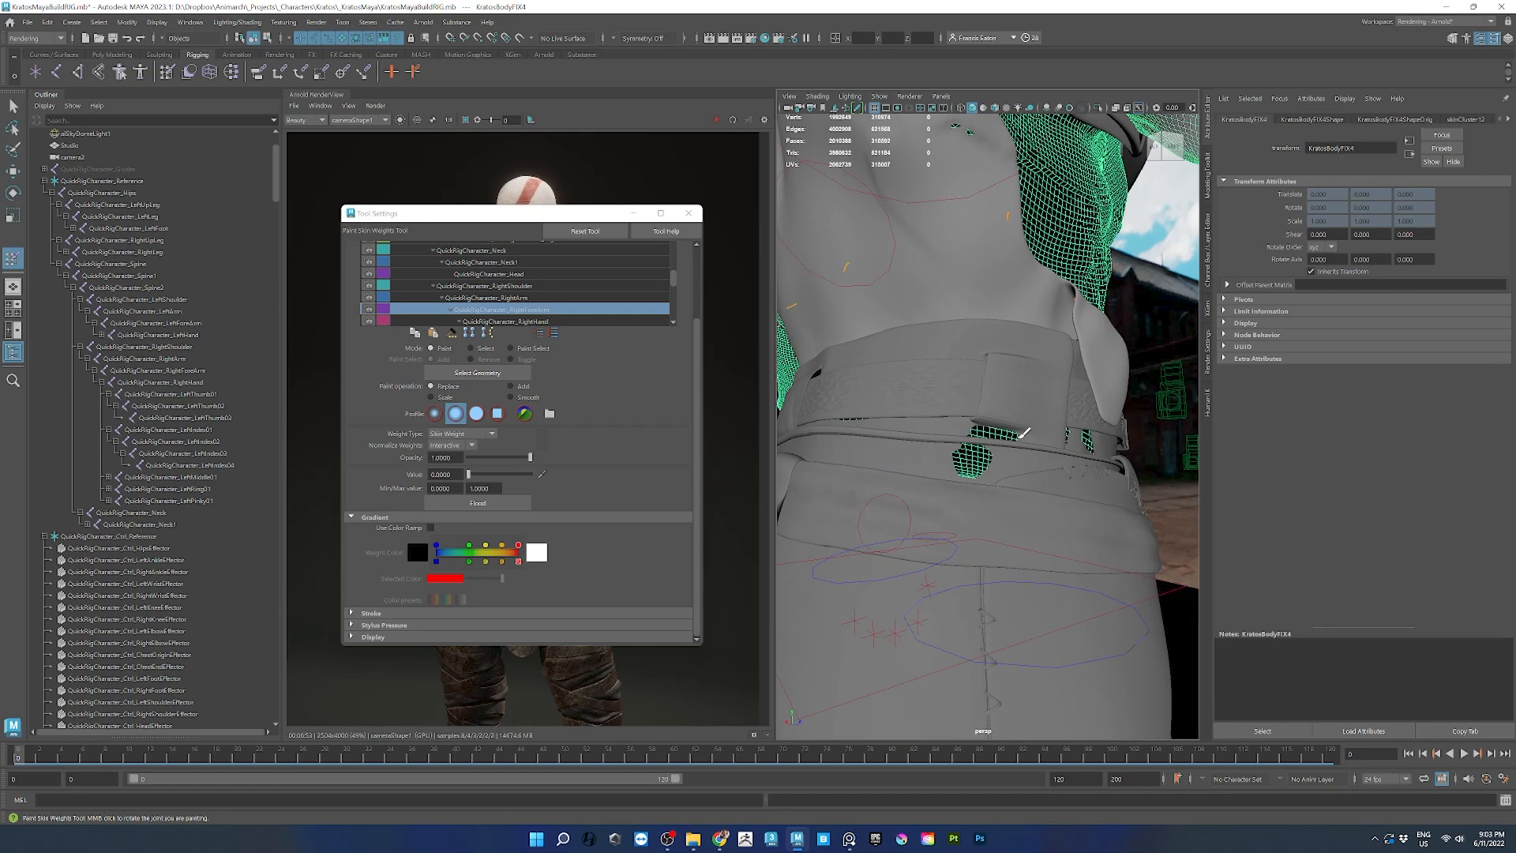
{"action": "left_click_drag", "start_coordinate": [1024, 433], "coordinate": [1054, 338], "text": "alt"}
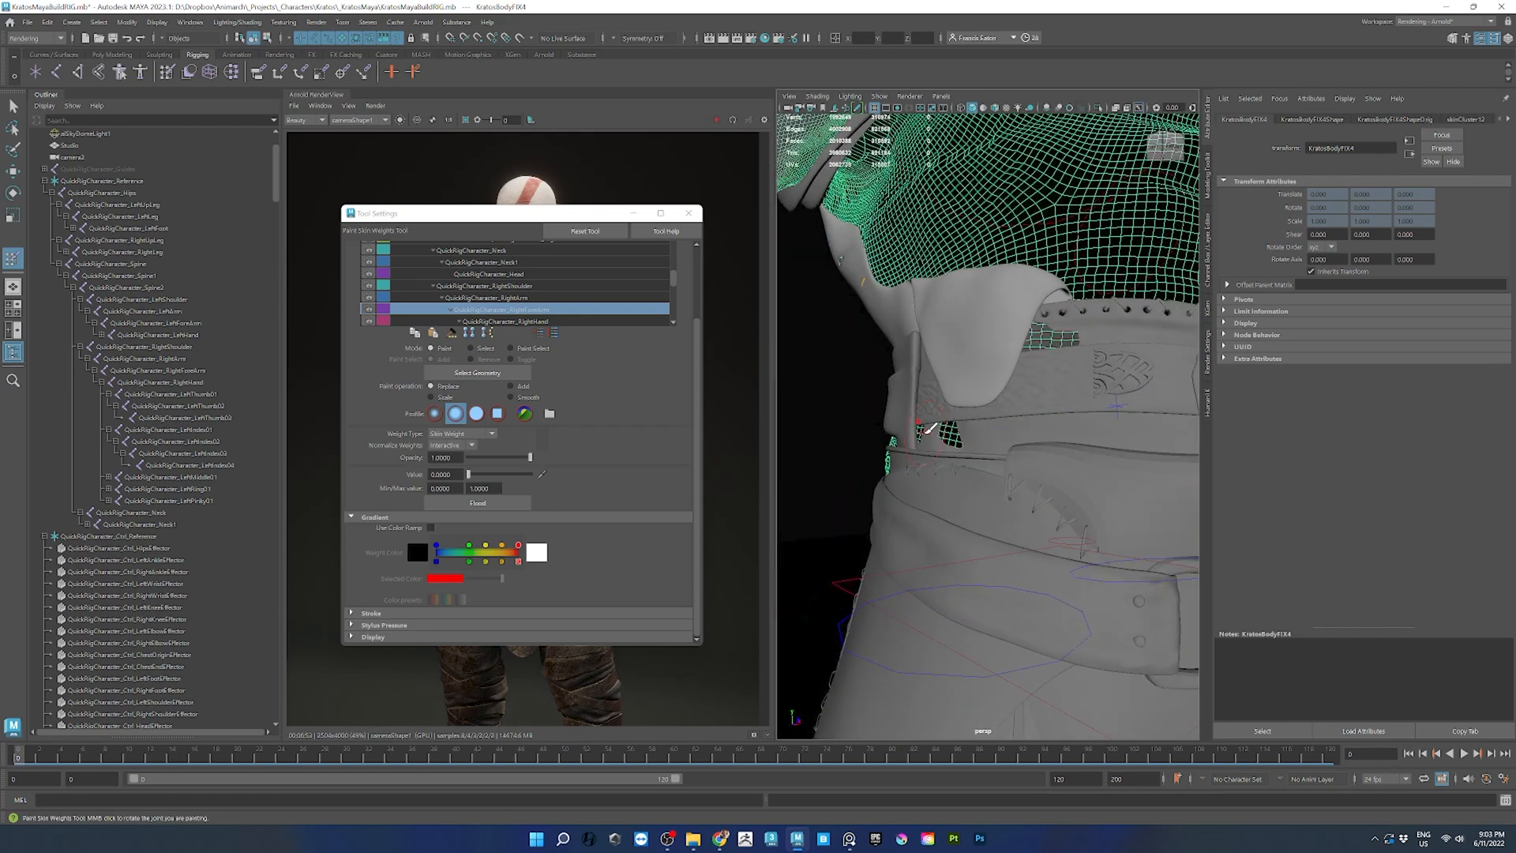
{"action": "left_click_drag", "start_coordinate": [1004, 268], "coordinate": [959, 355], "text": "alt"}
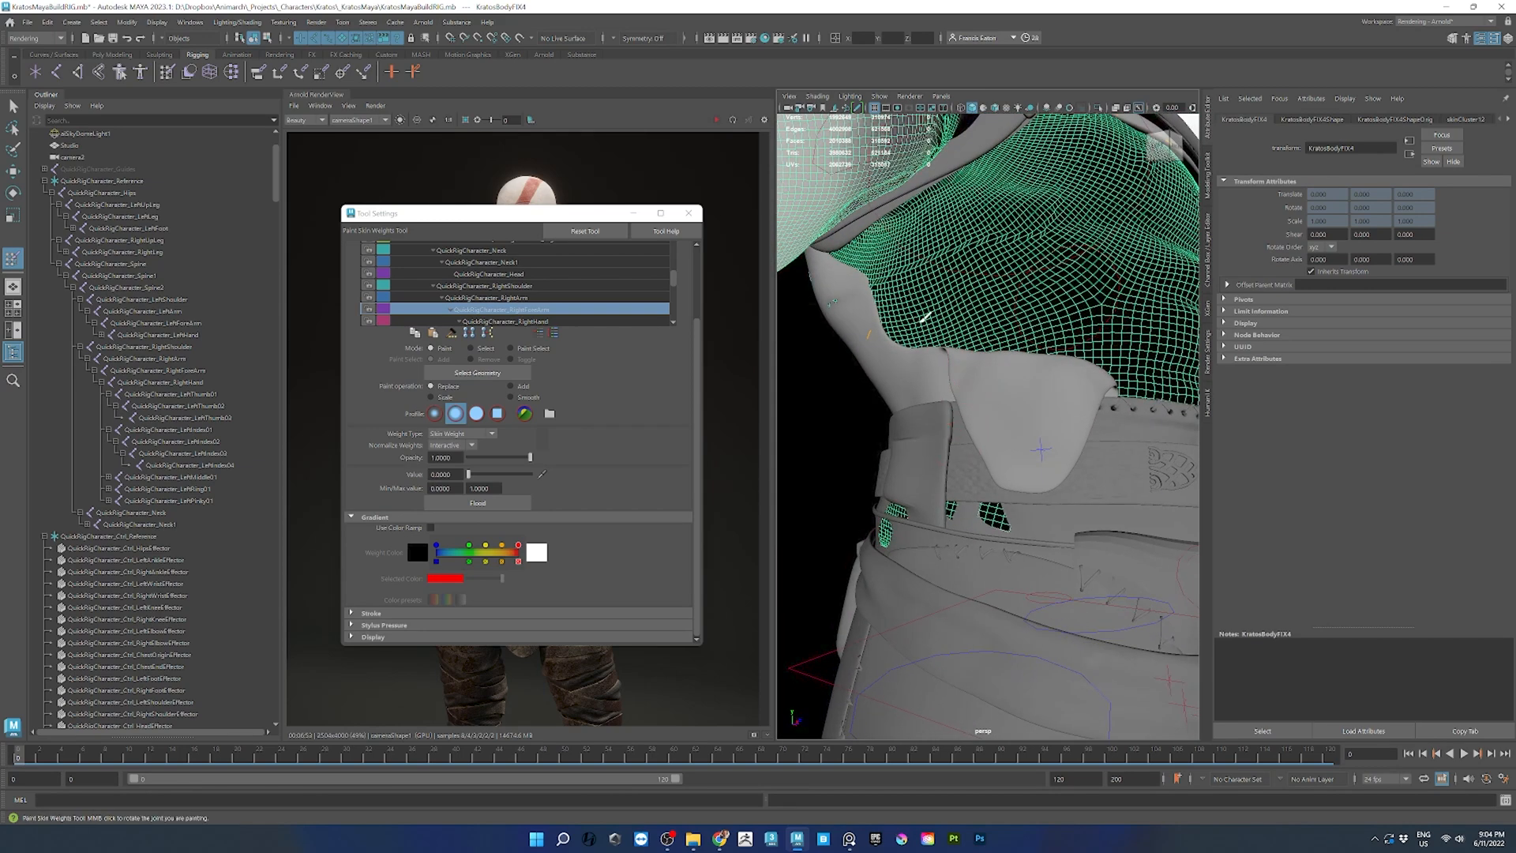
{"action": "scroll", "coordinate": [481, 289], "scroll_direction": "down", "scroll_amount": 2}
{"action": "left_click", "coordinate": [505, 276]}
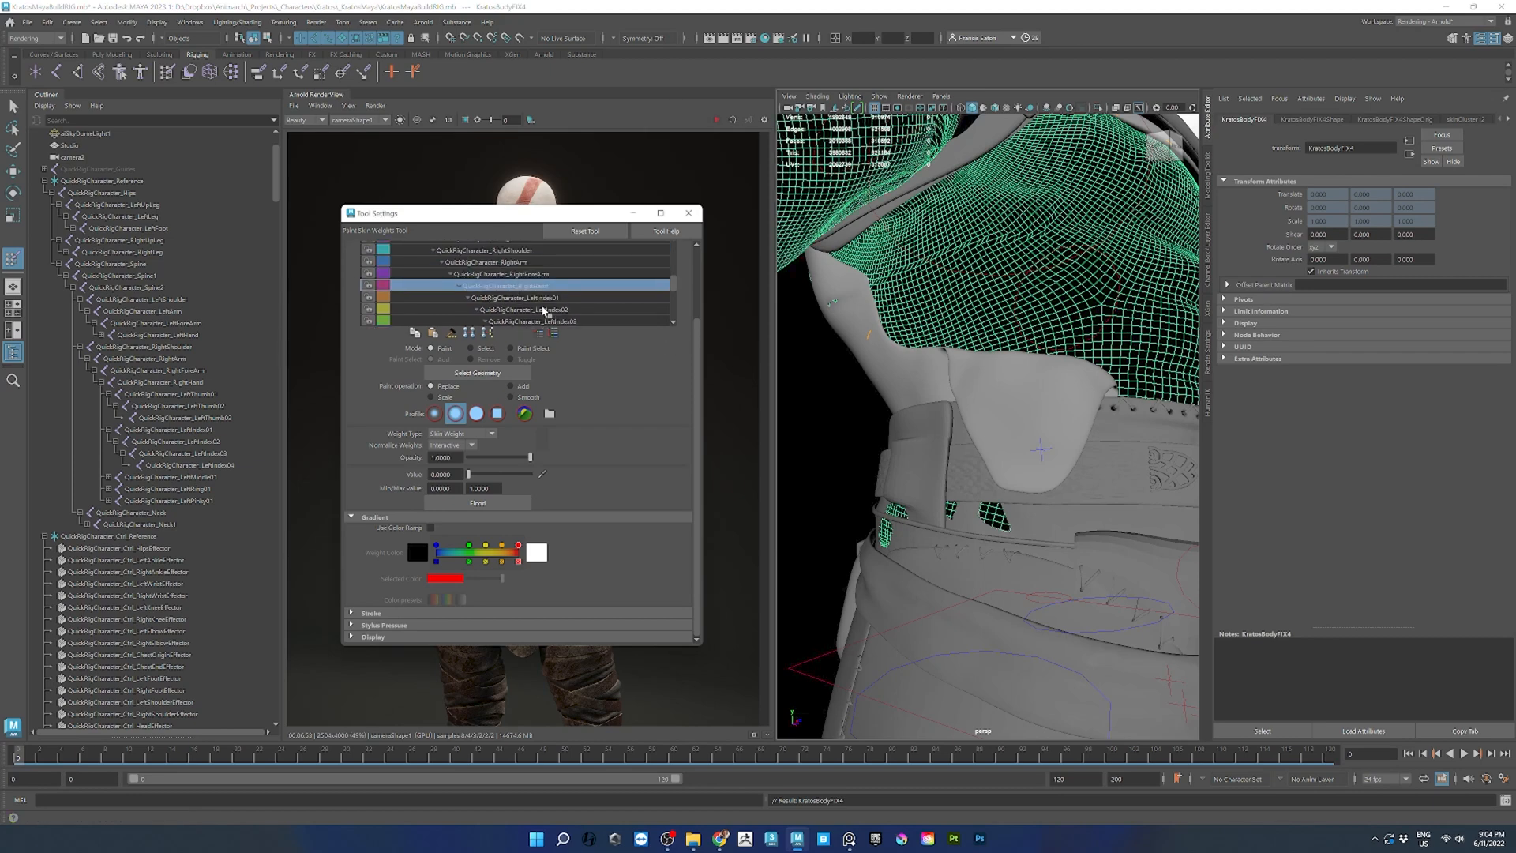
{"action": "left_click", "coordinate": [518, 265]}
{"action": "mouse_move", "coordinate": [1004, 504]}
{"action": "left_mouse_down"}
{"action": "mouse_move", "coordinate": [1015, 555]}
{"action": "mouse_move", "coordinate": [1050, 554]}
{"action": "left_mouse_up"}
{"action": "left_click_drag", "start_coordinate": [956, 534], "coordinate": [935, 537]}
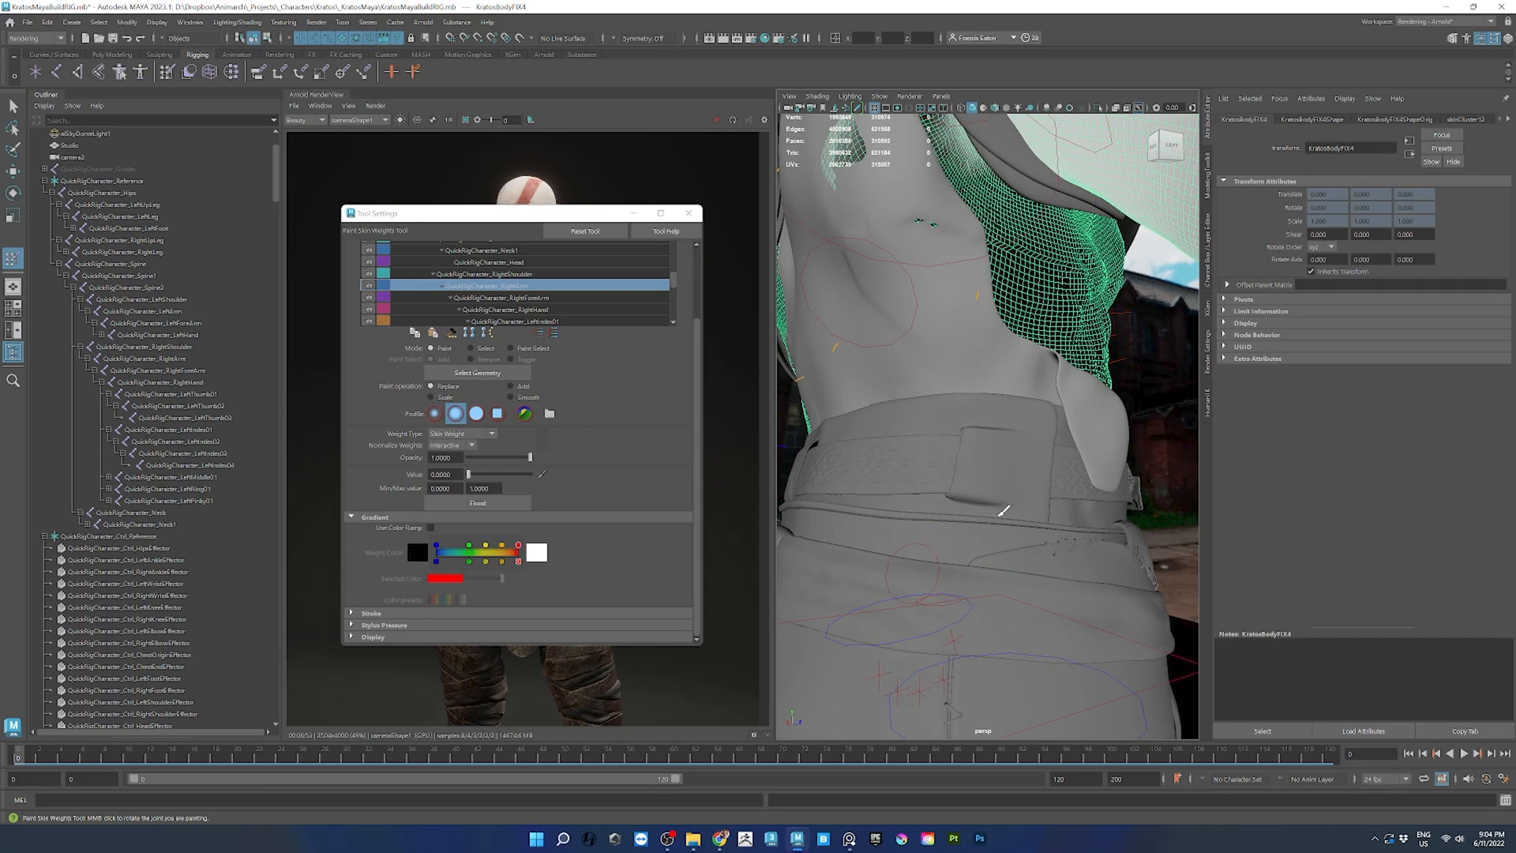
{"action": "middle_click_drag", "start_coordinate": [919, 221], "coordinate": [928, 336], "text": "alt"}
{"action": "left_click_drag", "start_coordinate": [928, 334], "coordinate": [889, 286]}
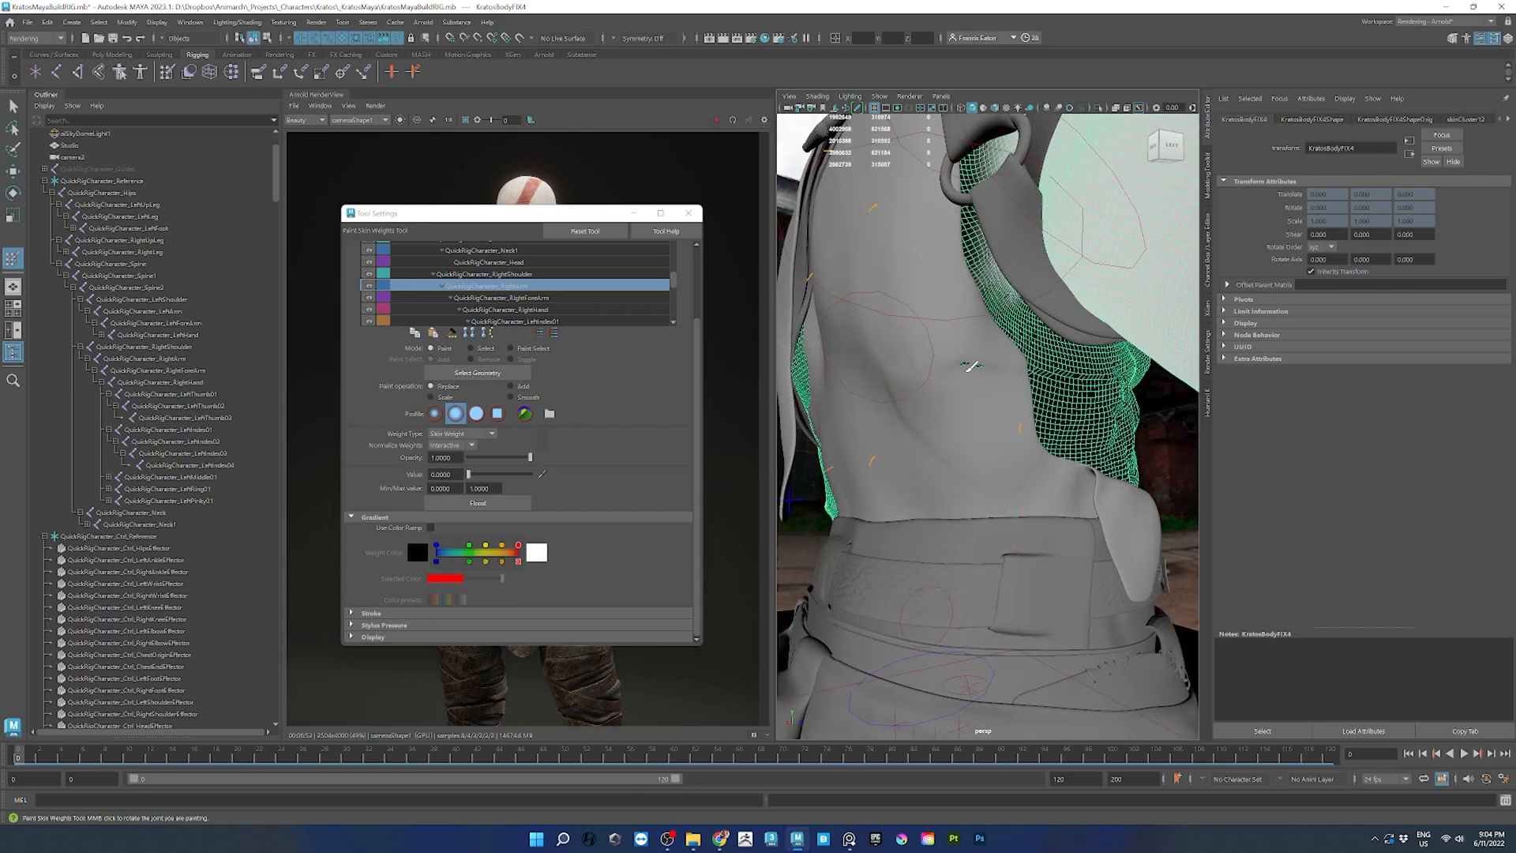
- Paint the QuickRigCharacter_RightArm weights on KratosBodyFIX4 with a Replace value of 0 along the side of the torso
{"action": "left_click", "coordinate": [499, 298]}
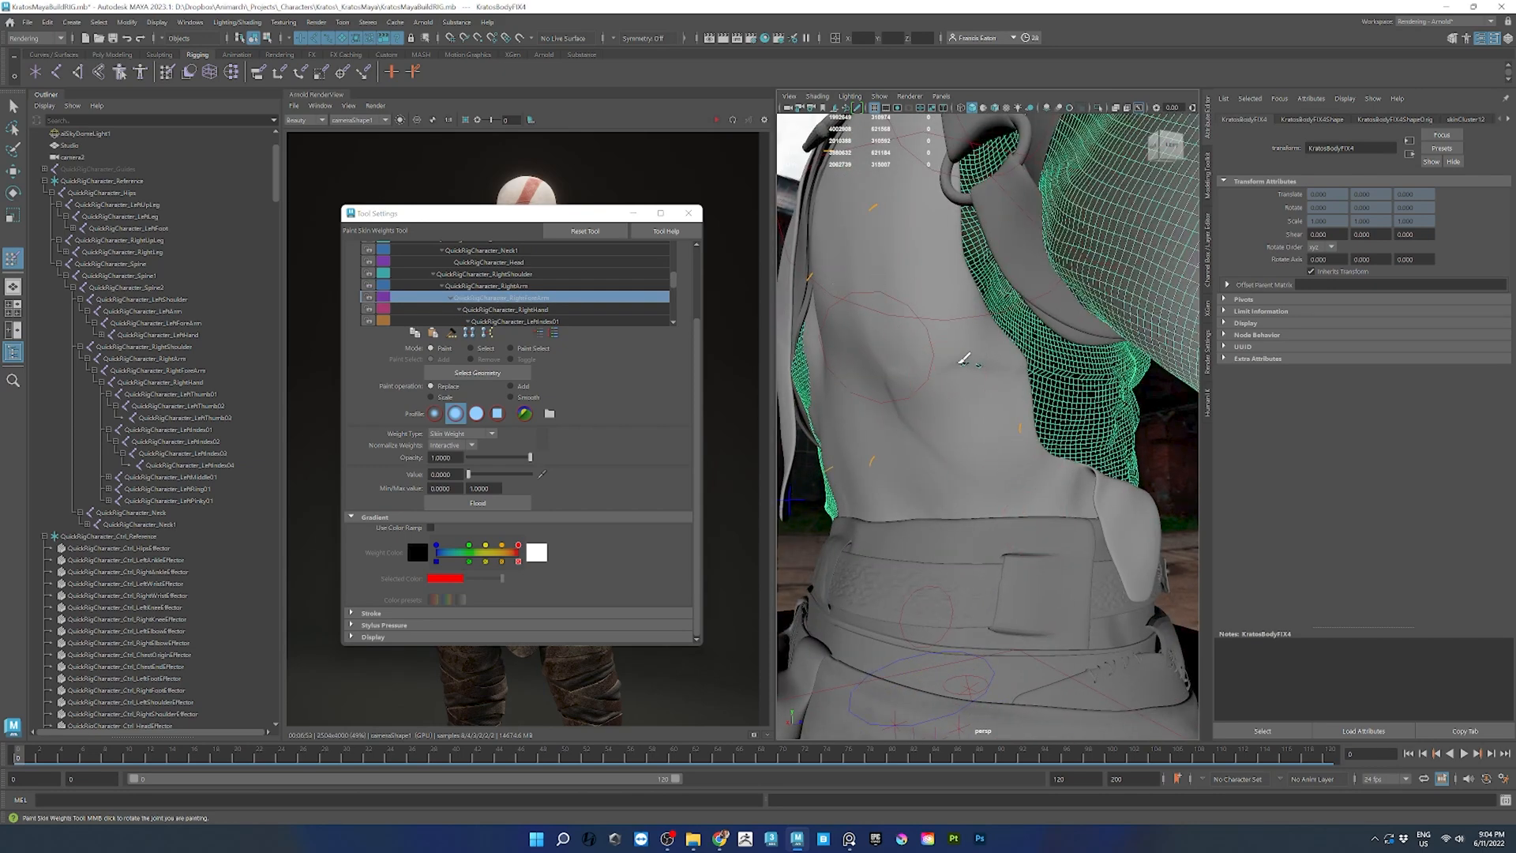
{"action": "left_click", "coordinate": [523, 309]}
{"action": "left_click", "coordinate": [503, 298]}
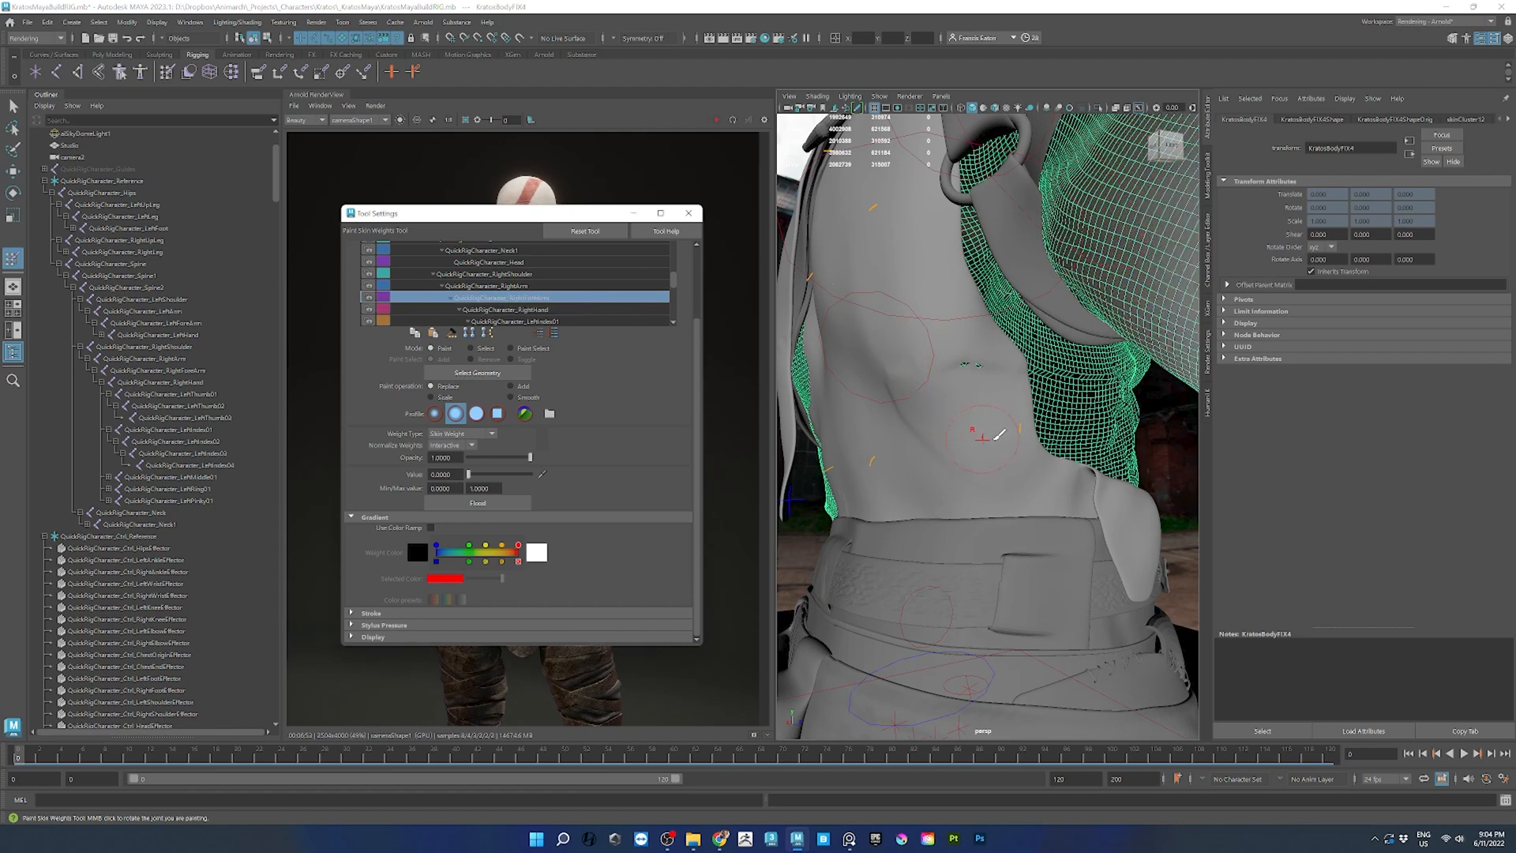
{"action": "key", "text": "Up"}
{"action": "left_click_drag", "start_coordinate": [1059, 391], "coordinate": [1011, 350]}
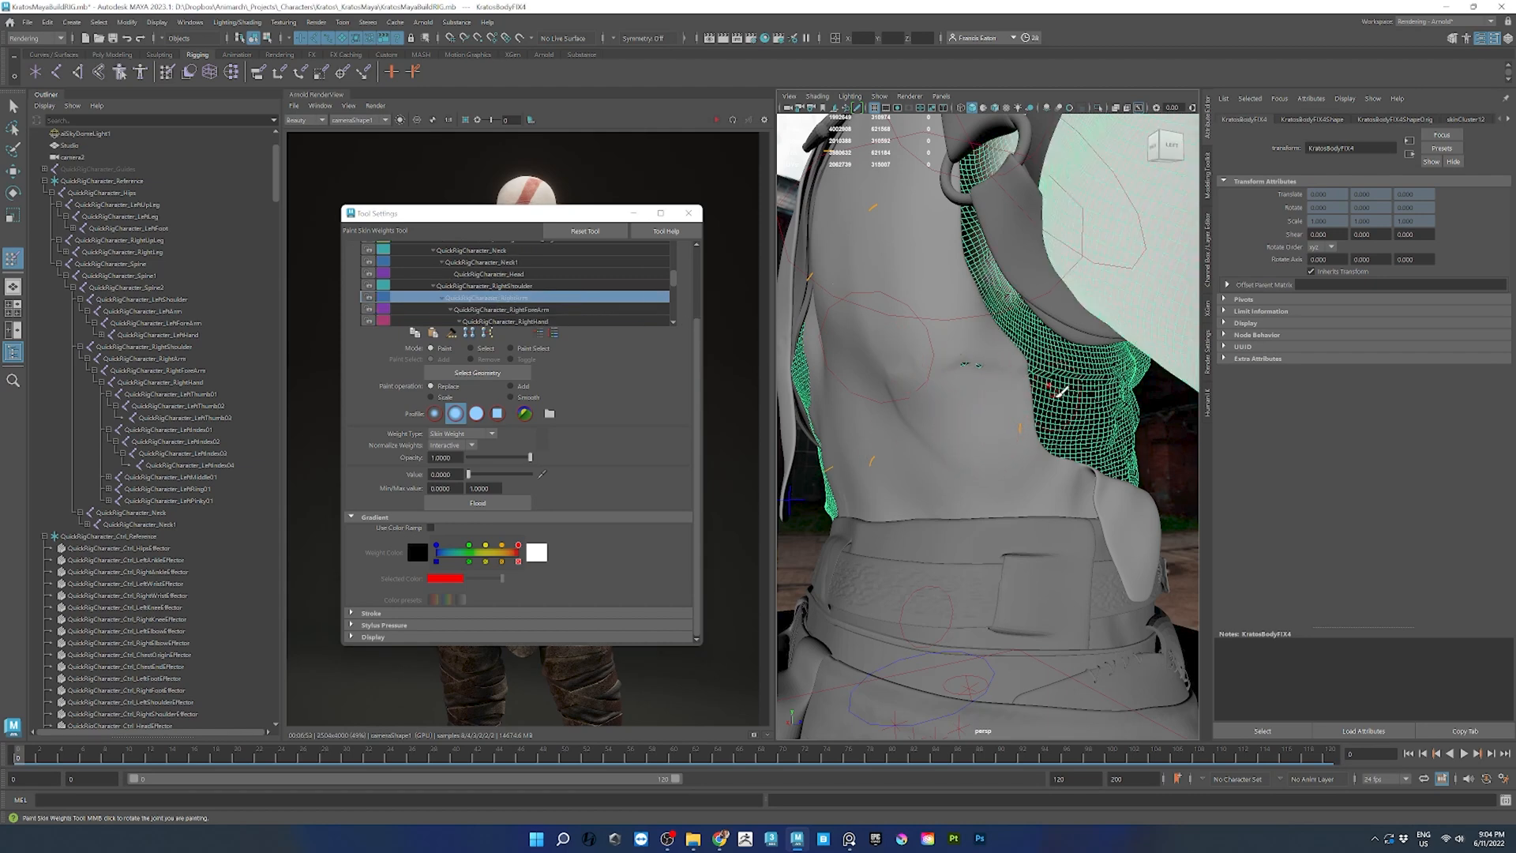
{"action": "key", "text": "Up"}
- Paint the QuickRigCharacter_RightShoulder weights on KratosBody with a Replace value of 0 along the ribs and chest, checking the armpit and upper arm
{"action": "scroll", "coordinate": [494, 291], "scroll_direction": "down", "scroll_amount": 5}
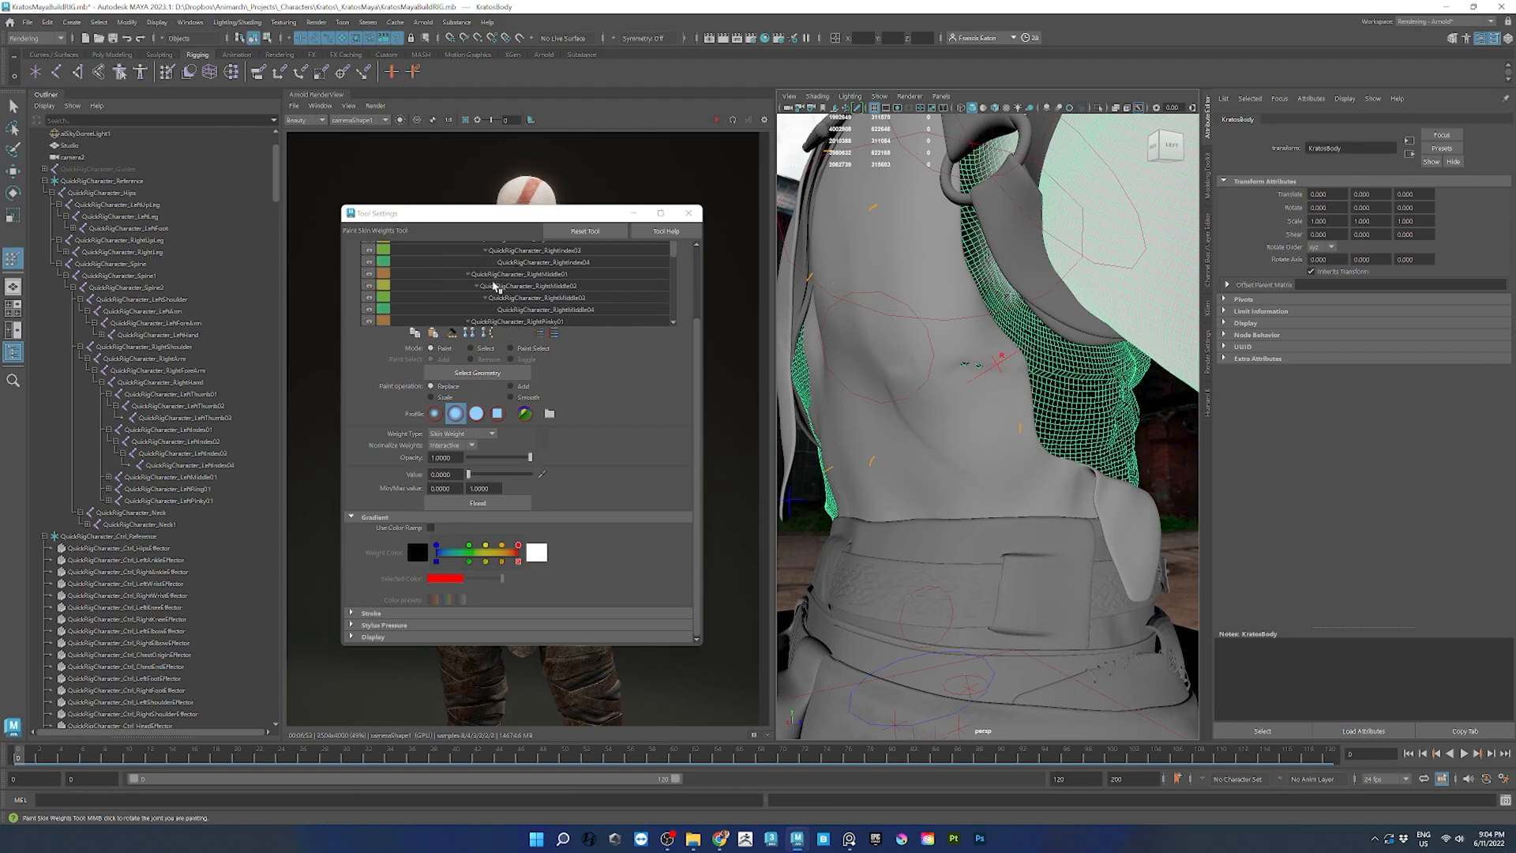
{"action": "left_click", "coordinate": [490, 297]}
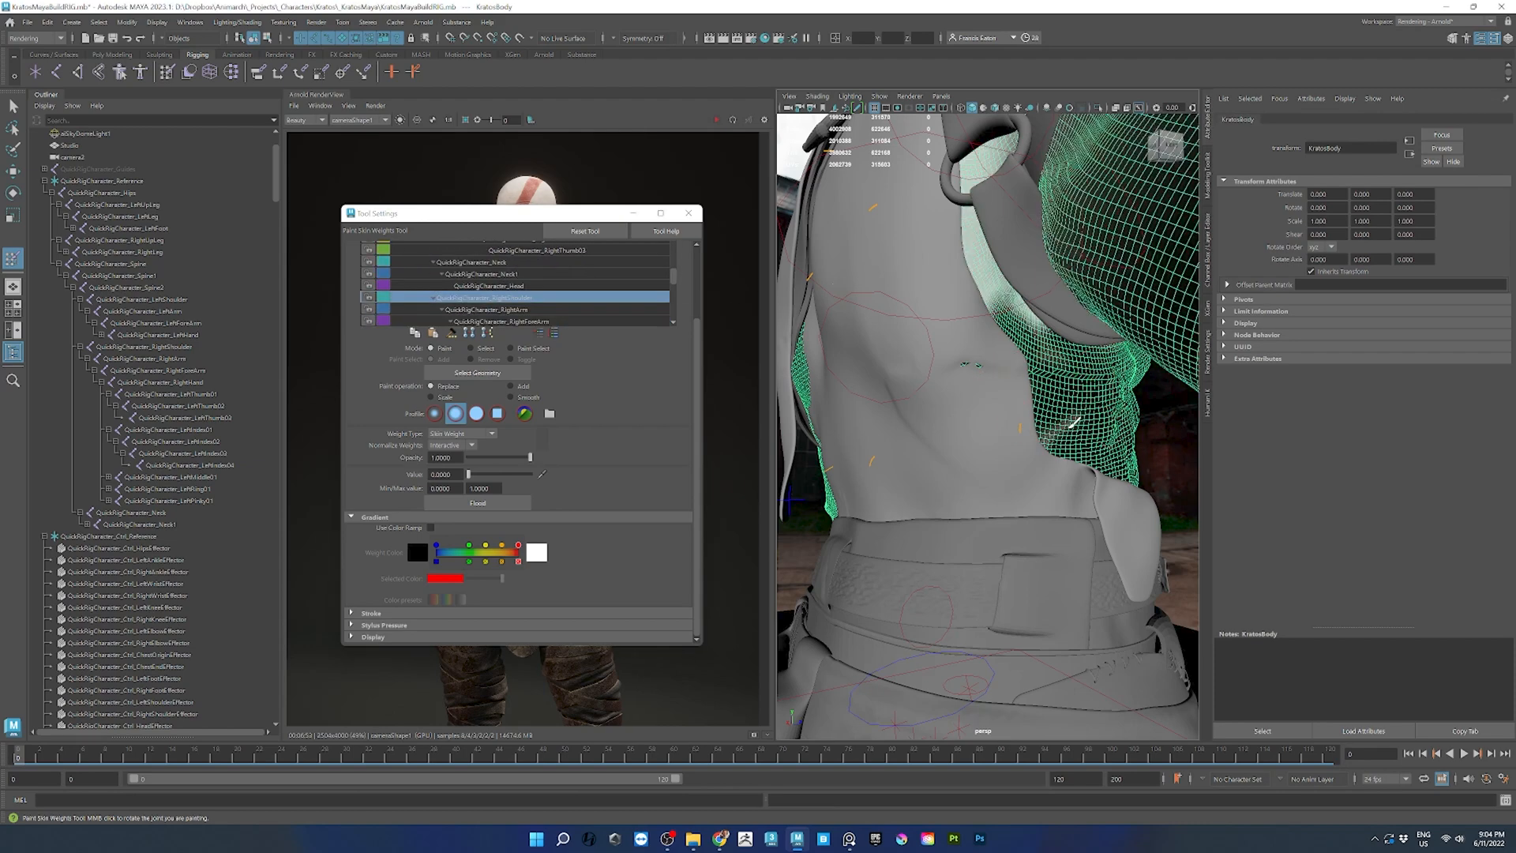
{"action": "mouse_move", "coordinate": [1088, 368]}
{"action": "left_mouse_down"}
{"action": "mouse_move", "coordinate": [1064, 384]}
{"action": "mouse_move", "coordinate": [1028, 329]}
{"action": "mouse_move", "coordinate": [1046, 359]}
{"action": "left_mouse_up"}
{"action": "mouse_move", "coordinate": [1096, 410]}
{"action": "left_mouse_down", "text": "alt"}
{"action": "mouse_move", "coordinate": [1032, 440]}
{"action": "mouse_move", "coordinate": [924, 395]}
{"action": "left_mouse_up", "text": "alt"}
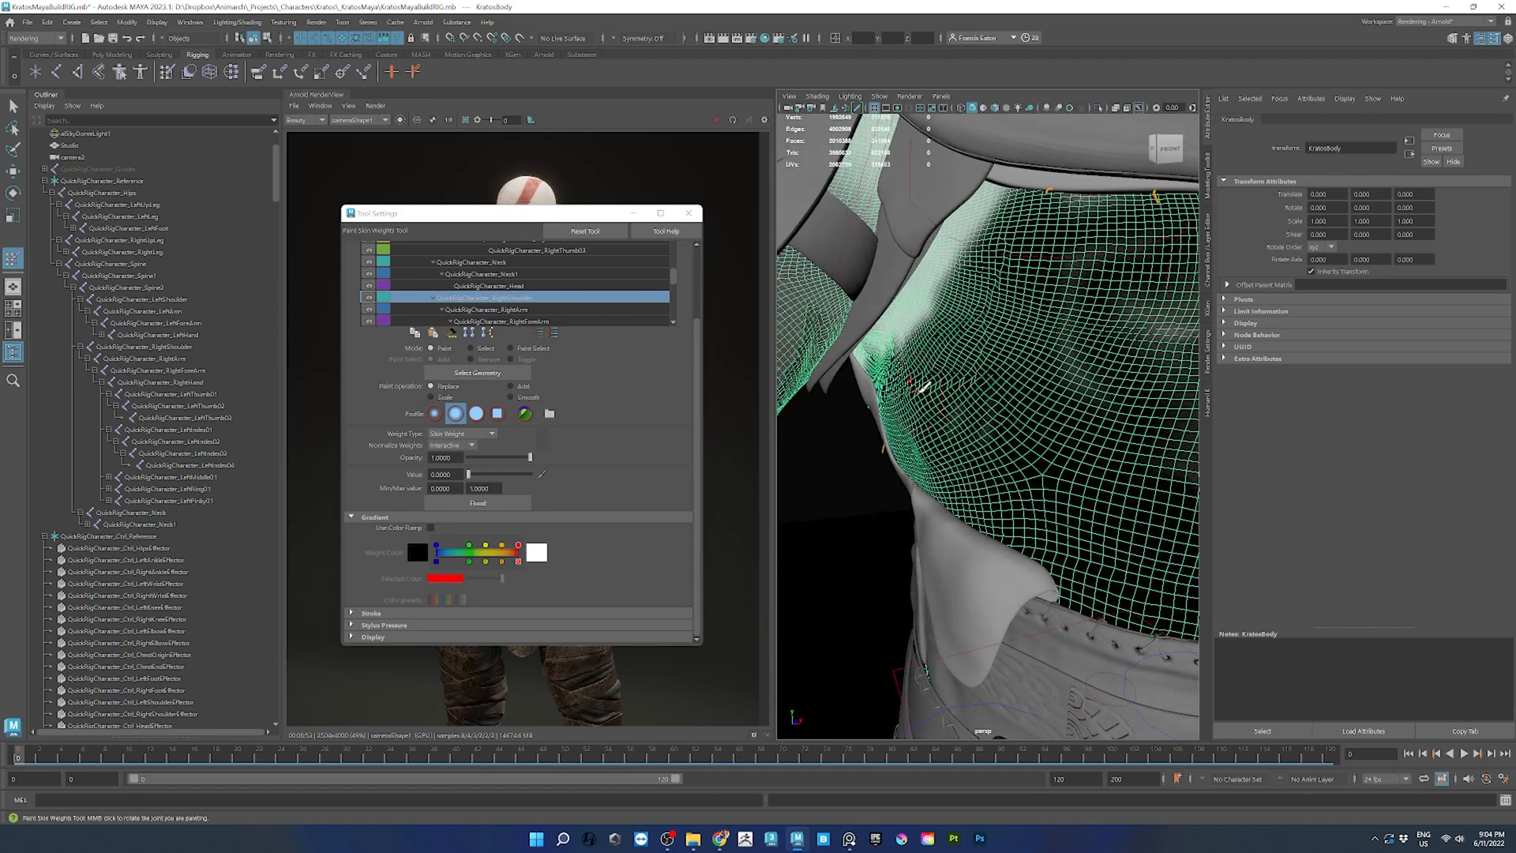
{"action": "left_click_drag", "start_coordinate": [1078, 346], "coordinate": [1089, 373]}
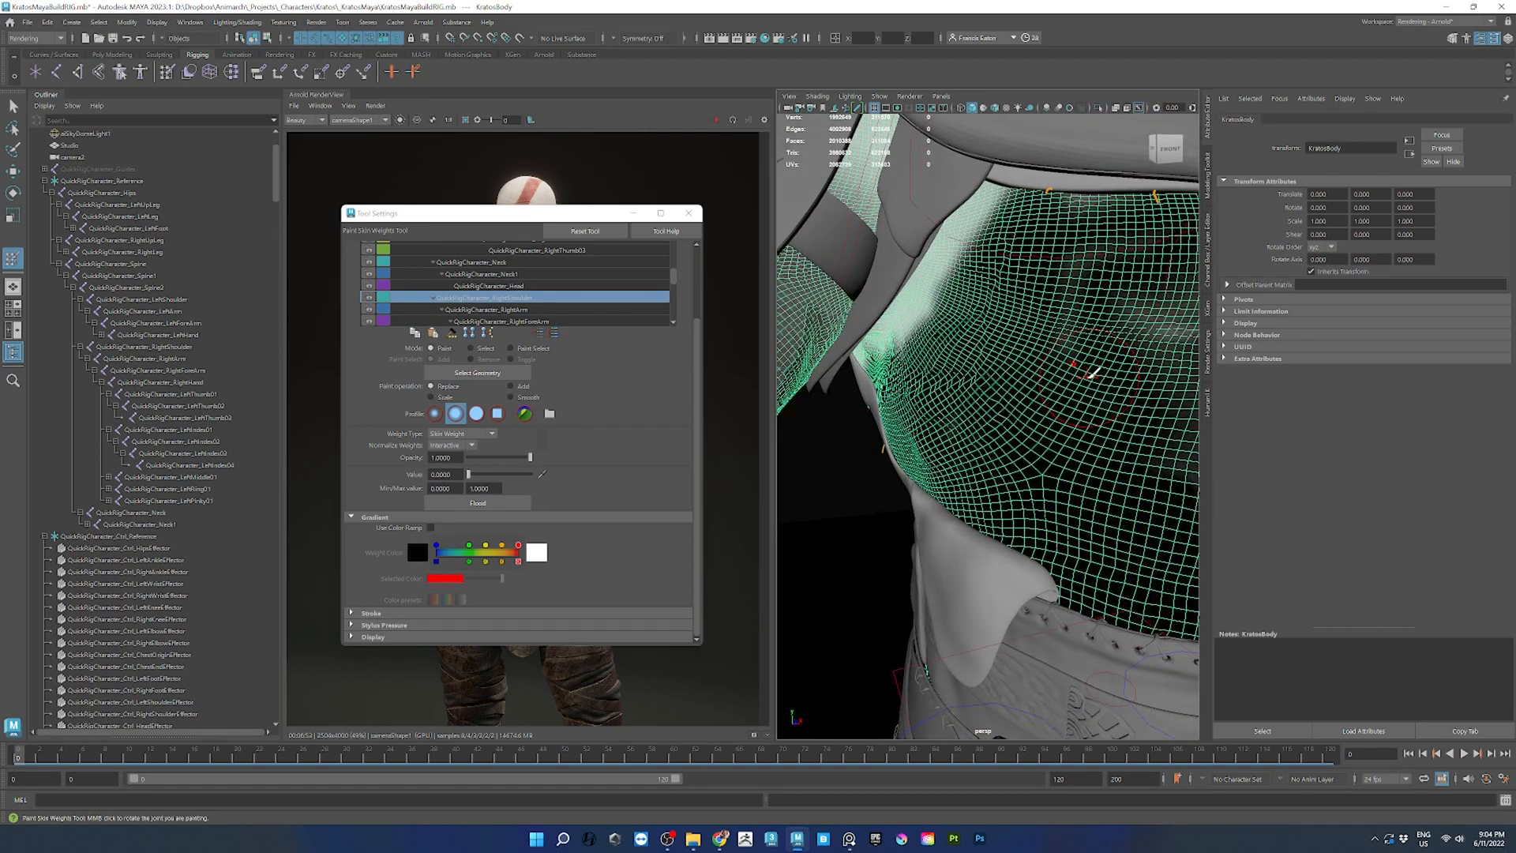
{"action": "right_click_drag", "start_coordinate": [1090, 373], "coordinate": [1016, 366], "text": "alt"}
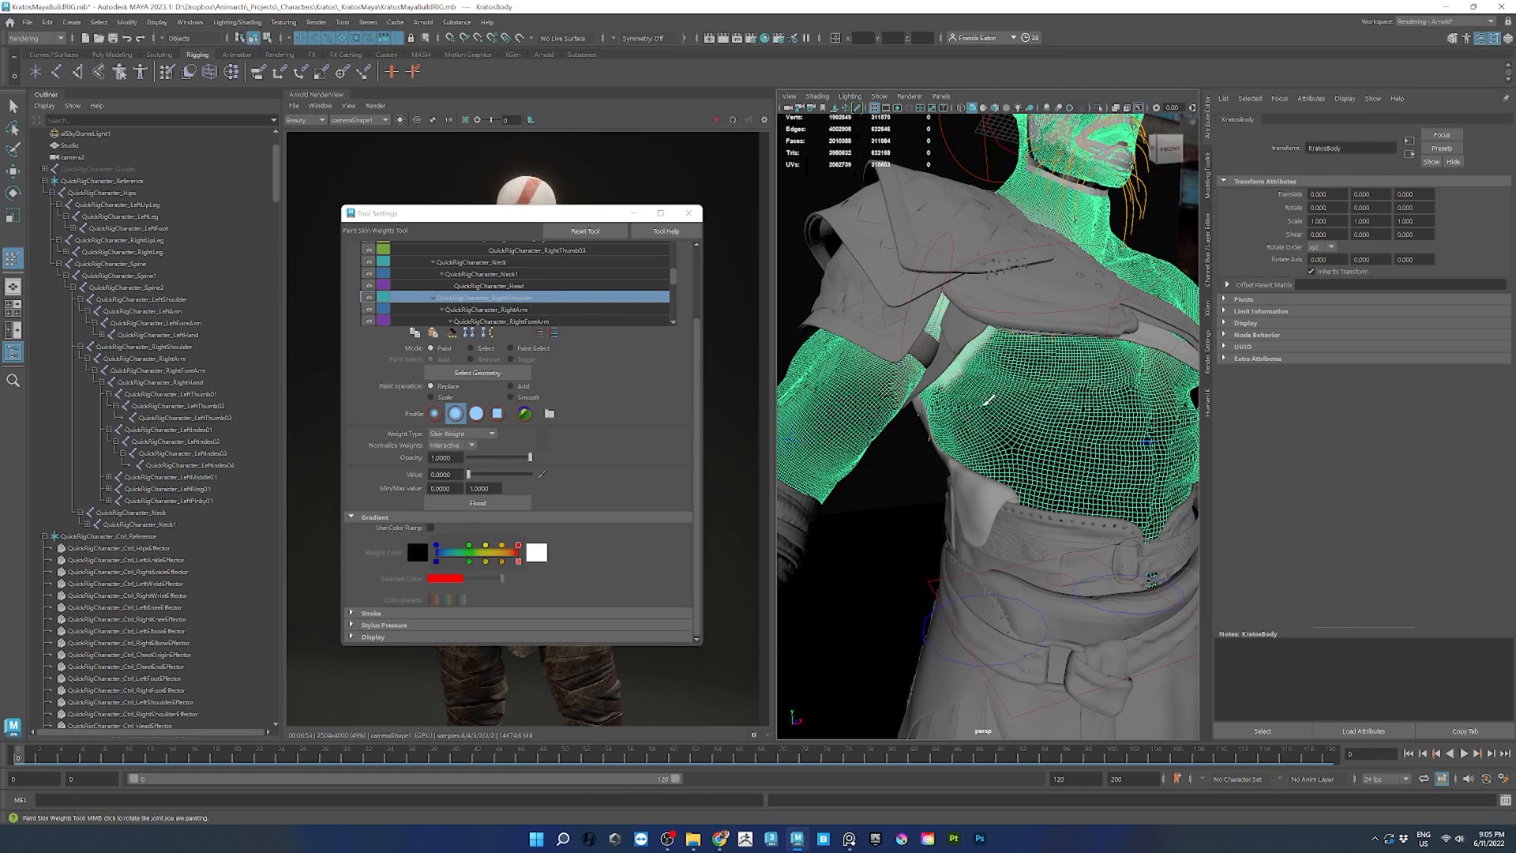
{"action": "right_click_drag", "start_coordinate": [1023, 393], "coordinate": [1034, 396], "text": "alt"}
{"action": "left_click_drag", "start_coordinate": [1019, 411], "coordinate": [955, 394], "text": "alt"}
{"action": "middle_click_drag", "start_coordinate": [932, 394], "coordinate": [996, 398], "text": "alt"}
{"action": "left_click_drag", "start_coordinate": [975, 426], "coordinate": [944, 434], "text": "alt"}
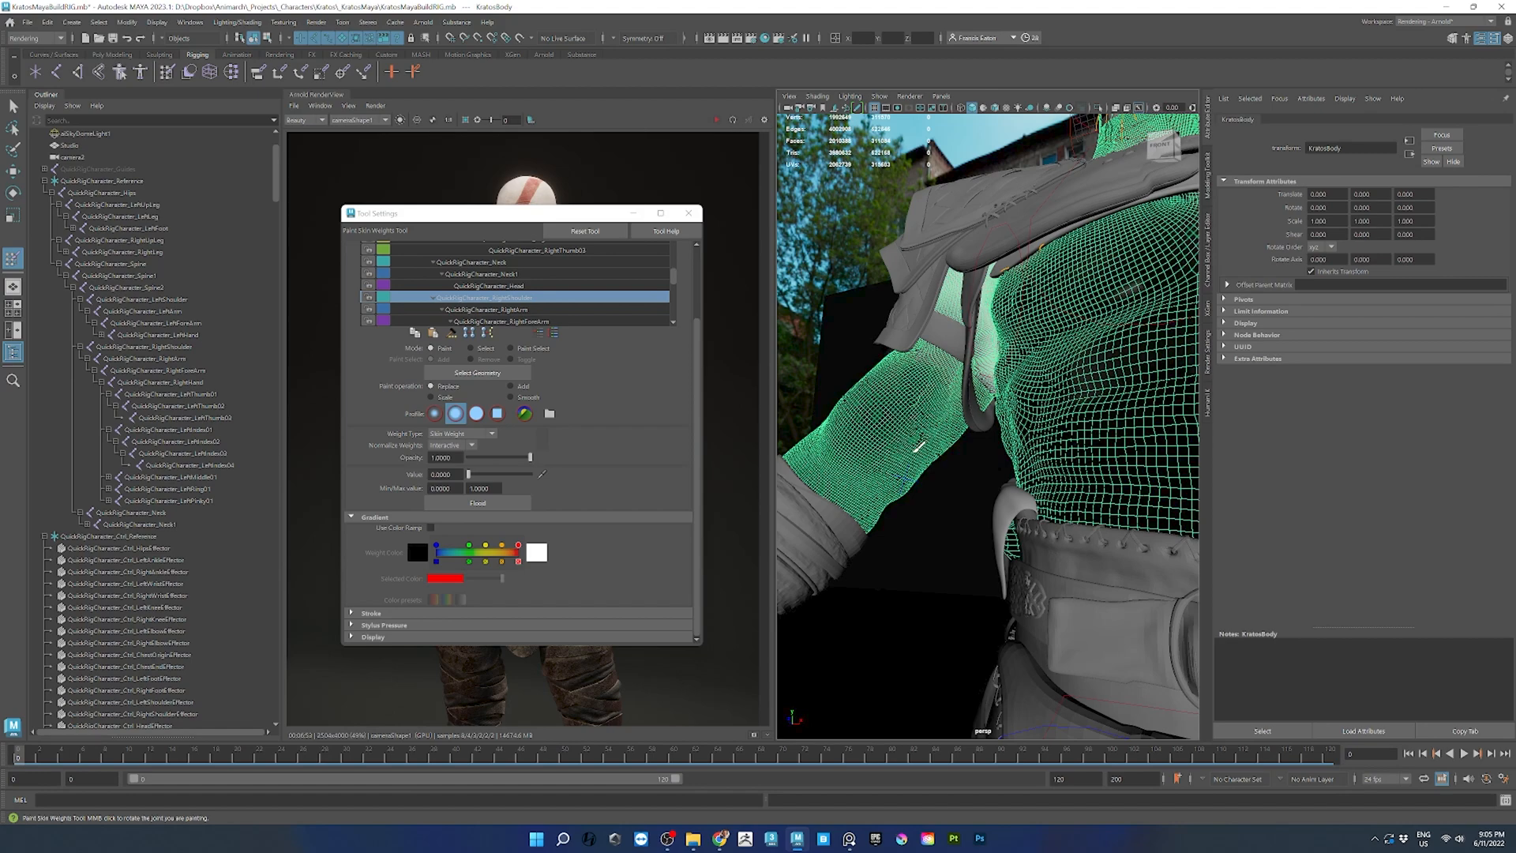
{"action": "left_click_drag", "start_coordinate": [957, 432], "coordinate": [983, 498], "text": "alt"}
{"action": "left_click", "coordinate": [497, 310]}
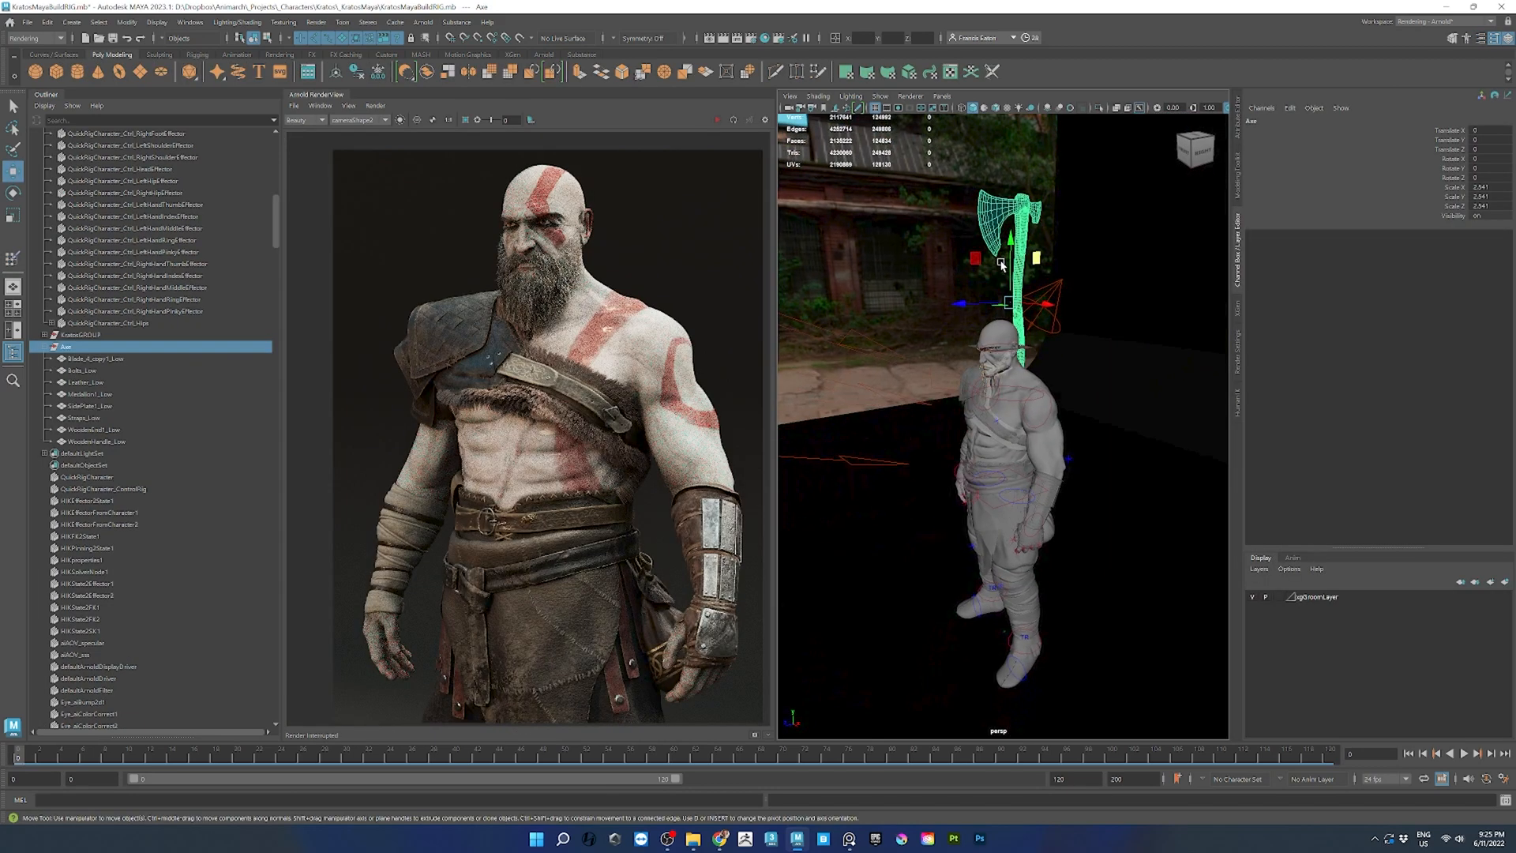
- Move and rotate the Axe group from above the head down to the character's right hand
{"action": "left_click_drag", "start_coordinate": [1010, 316], "coordinate": [943, 365]}
{"action": "key", "text": "w"}
{"action": "key", "text": "ctrl+z"}
{"action": "left_click_drag", "start_coordinate": [944, 365], "coordinate": [954, 430], "text": "alt"}
{"action": "left_click_drag", "start_coordinate": [954, 431], "coordinate": [997, 453], "text": "alt"}
{"action": "key", "text": "e"}
{"action": "key", "text": "w"}
{"action": "left_click_drag", "start_coordinate": [940, 476], "coordinate": [892, 517], "text": "alt"}
- Pose the character's right leg with the QuickRigCharacter_Ctrl_RightAnkleEffector control
{"action": "left_click", "coordinate": [1118, 586]}
{"action": "left_click_drag", "start_coordinate": [1075, 604], "coordinate": [1109, 586]}
{"action": "left_click_drag", "start_coordinate": [1109, 587], "coordinate": [960, 555], "text": "alt"}
{"action": "left_click", "coordinate": [1041, 585]}
{"action": "left_click", "coordinate": [956, 555]}
{"action": "left_click_drag", "start_coordinate": [960, 556], "coordinate": [1096, 537], "text": "alt"}
{"action": "scroll", "coordinate": [1096, 537], "scroll_direction": "up", "scroll_amount": 4}
{"action": "middle_click_drag", "start_coordinate": [1129, 521], "coordinate": [1079, 575], "text": "alt"}
{"action": "left_click_drag", "start_coordinate": [1080, 575], "coordinate": [1061, 503], "text": "alt"}
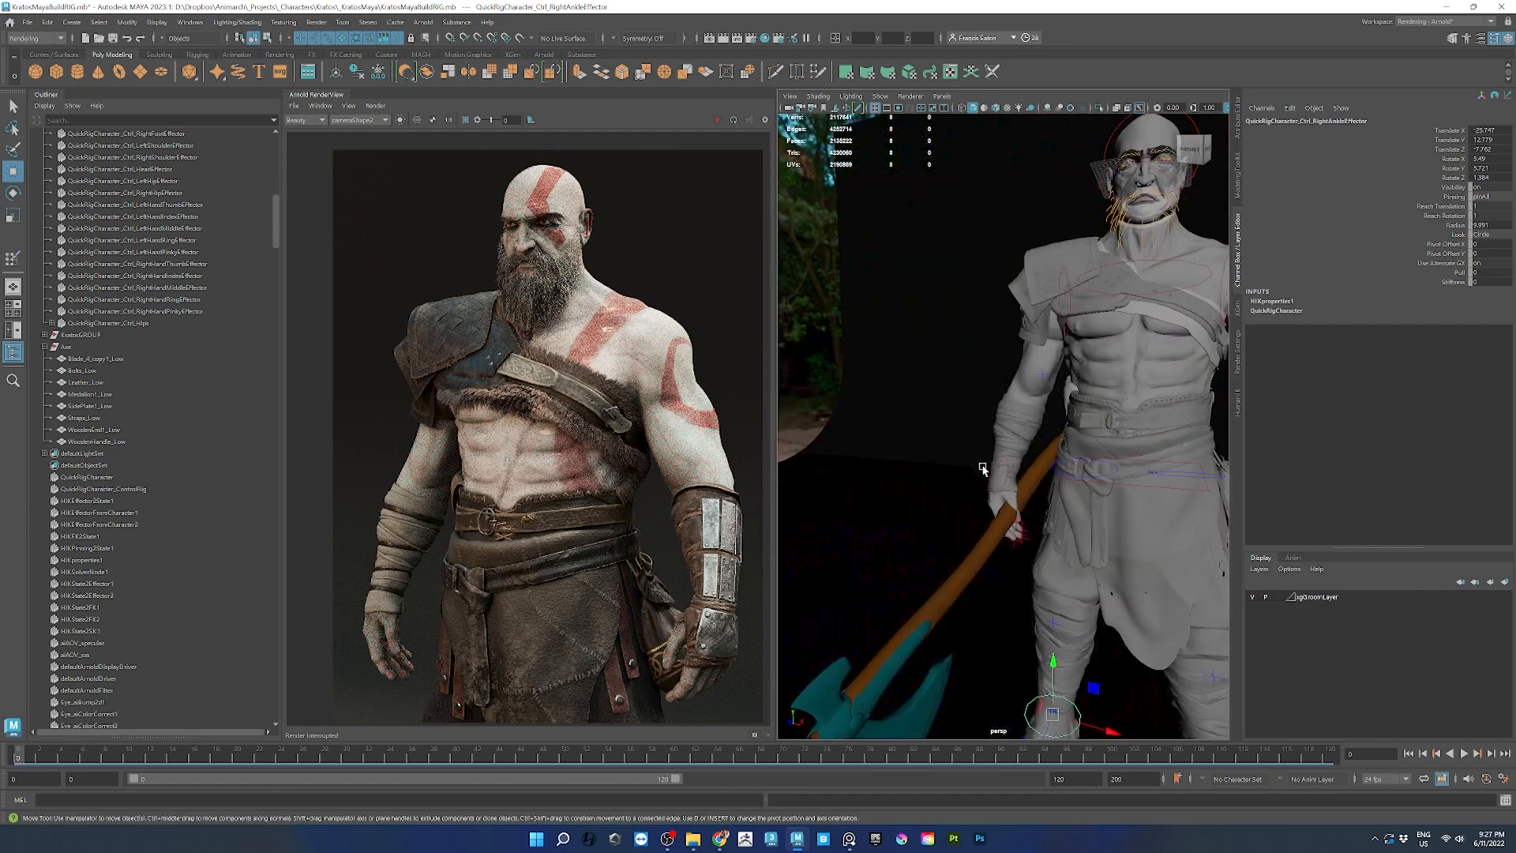
- Rotate QuickRigCharacter_Ctrl_RightWristEffector to align the right hand with the axe handle
{"action": "scroll", "coordinate": [1013, 467], "scroll_direction": "up", "scroll_amount": 5}
{"action": "key", "text": "e"}
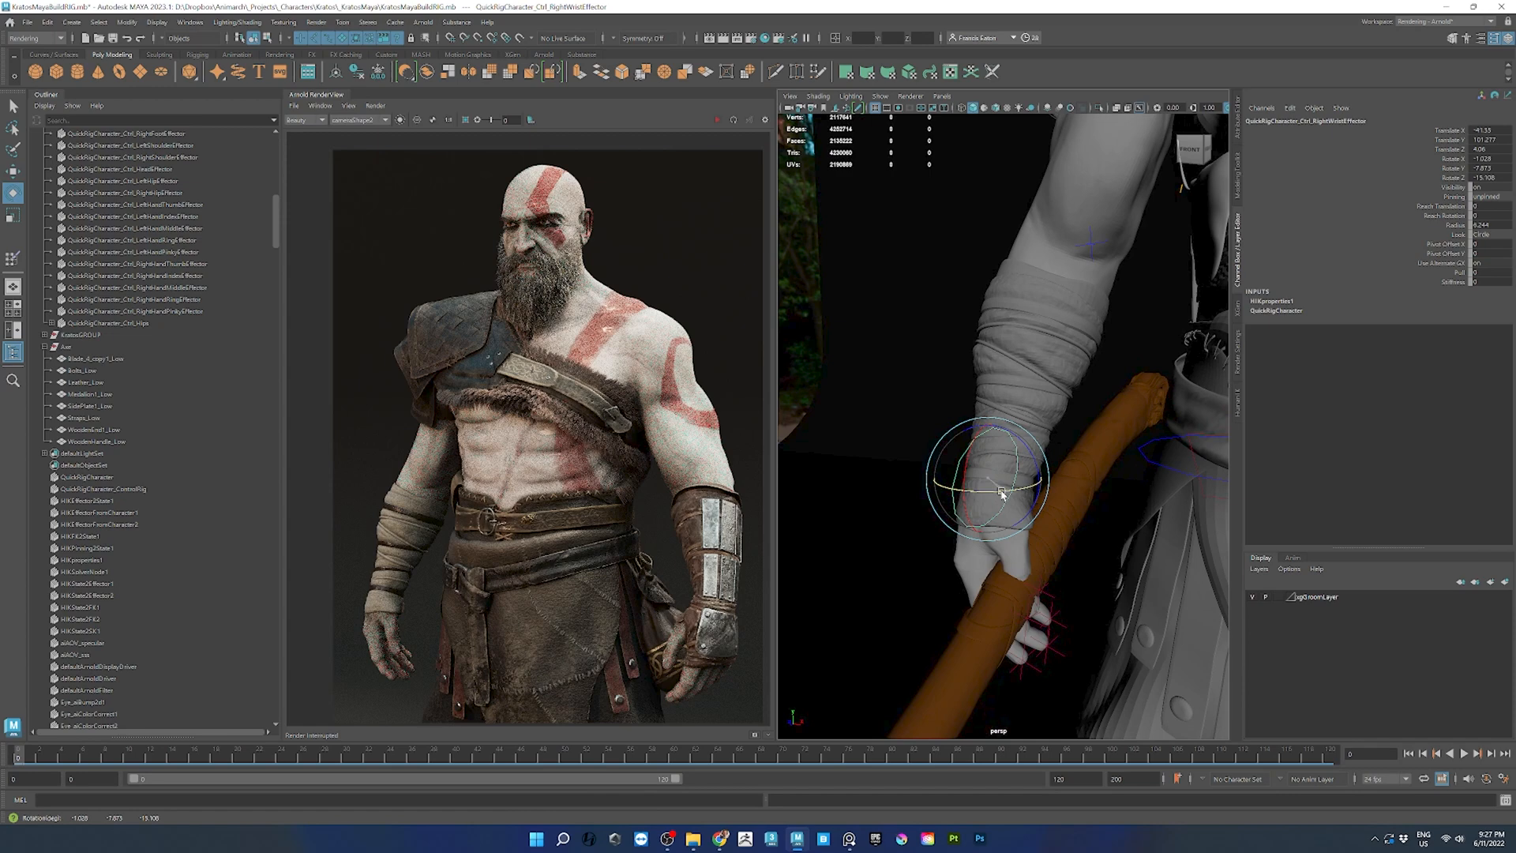
{"action": "left_click_drag", "start_coordinate": [1012, 502], "coordinate": [1120, 474], "text": "alt"}
{"action": "middle_click_drag", "start_coordinate": [1101, 497], "coordinate": [1117, 454], "text": "alt"}
{"action": "left_click_drag", "start_coordinate": [1107, 463], "coordinate": [1014, 521], "text": "alt"}
- Move QuickRigCharacter_Ctrl_RightHandThumbEffector to place the thumb against the axe handle
{"action": "left_click", "coordinate": [1012, 498]}
{"action": "key", "text": "w"}
{"action": "left_click_drag", "start_coordinate": [1031, 516], "coordinate": [1034, 517]}
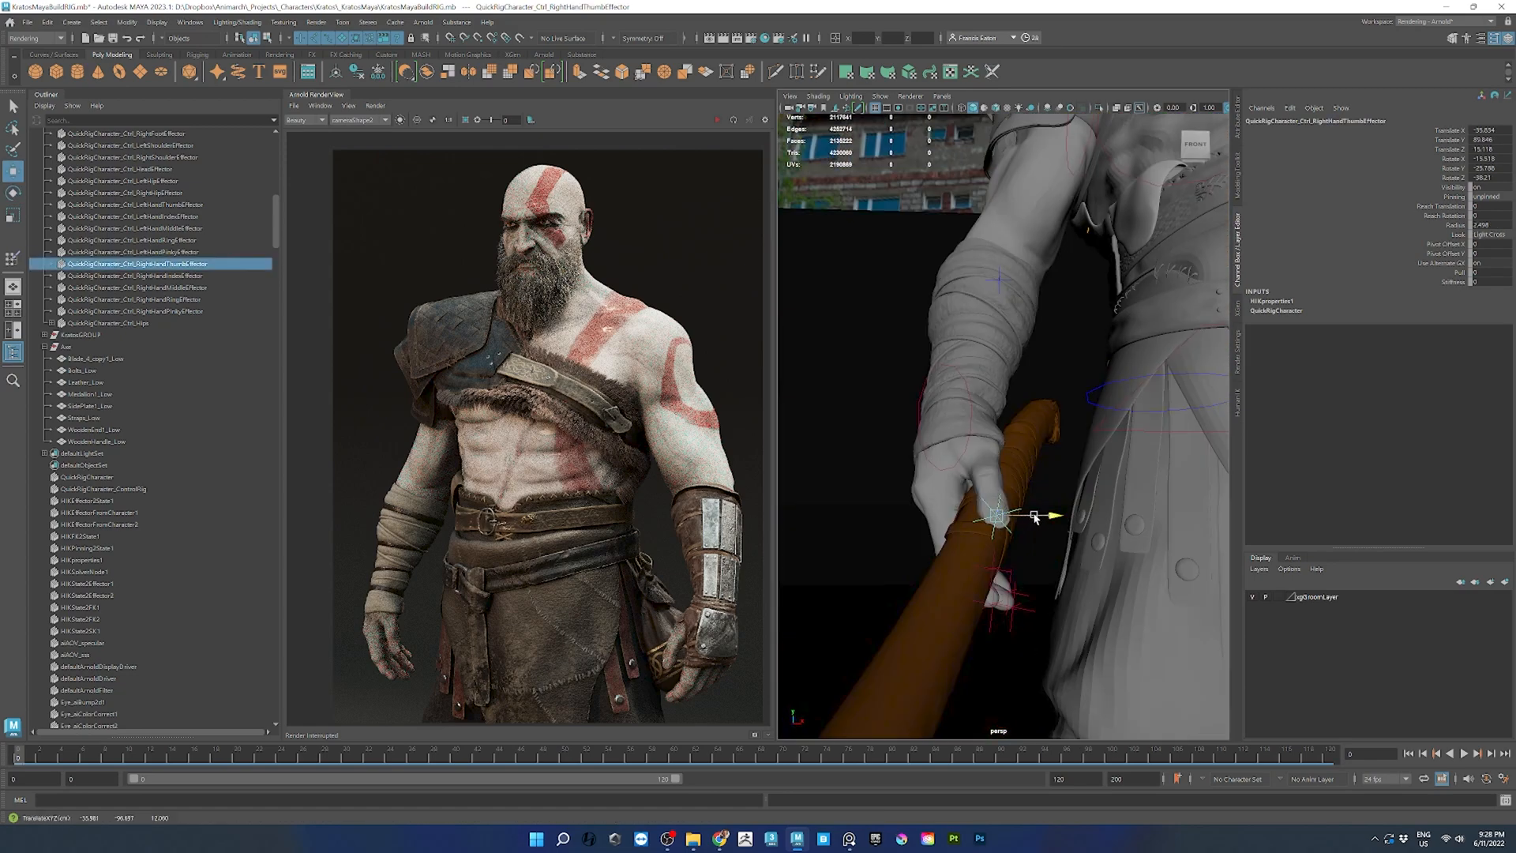
{"action": "mouse_move", "coordinate": [1063, 521]}
{"action": "left_mouse_down", "text": "alt"}
{"action": "mouse_move", "coordinate": [1017, 475]}
{"action": "mouse_move", "coordinate": [1059, 531]}
{"action": "mouse_move", "coordinate": [1018, 514]}
{"action": "mouse_move", "coordinate": [1037, 532]}
{"action": "left_mouse_up", "text": "alt"}
{"action": "scroll", "coordinate": [1038, 532], "scroll_direction": "down", "scroll_amount": 10}
- Rotate and adjust the right hand's index, middle, ring and pinky effectors so the fingers close around the axe handle
{"action": "left_click_drag", "start_coordinate": [1026, 394], "coordinate": [924, 413], "text": "alt"}
{"action": "scroll", "coordinate": [1026, 490], "scroll_direction": "up", "scroll_amount": 10}
{"action": "key", "text": "e"}
{"action": "left_click_drag", "start_coordinate": [995, 616], "coordinate": [1094, 515]}
{"action": "left_click_drag", "start_coordinate": [1093, 515], "coordinate": [1197, 497]}
{"action": "scroll", "coordinate": [1055, 471], "scroll_direction": "down", "scroll_amount": 5}
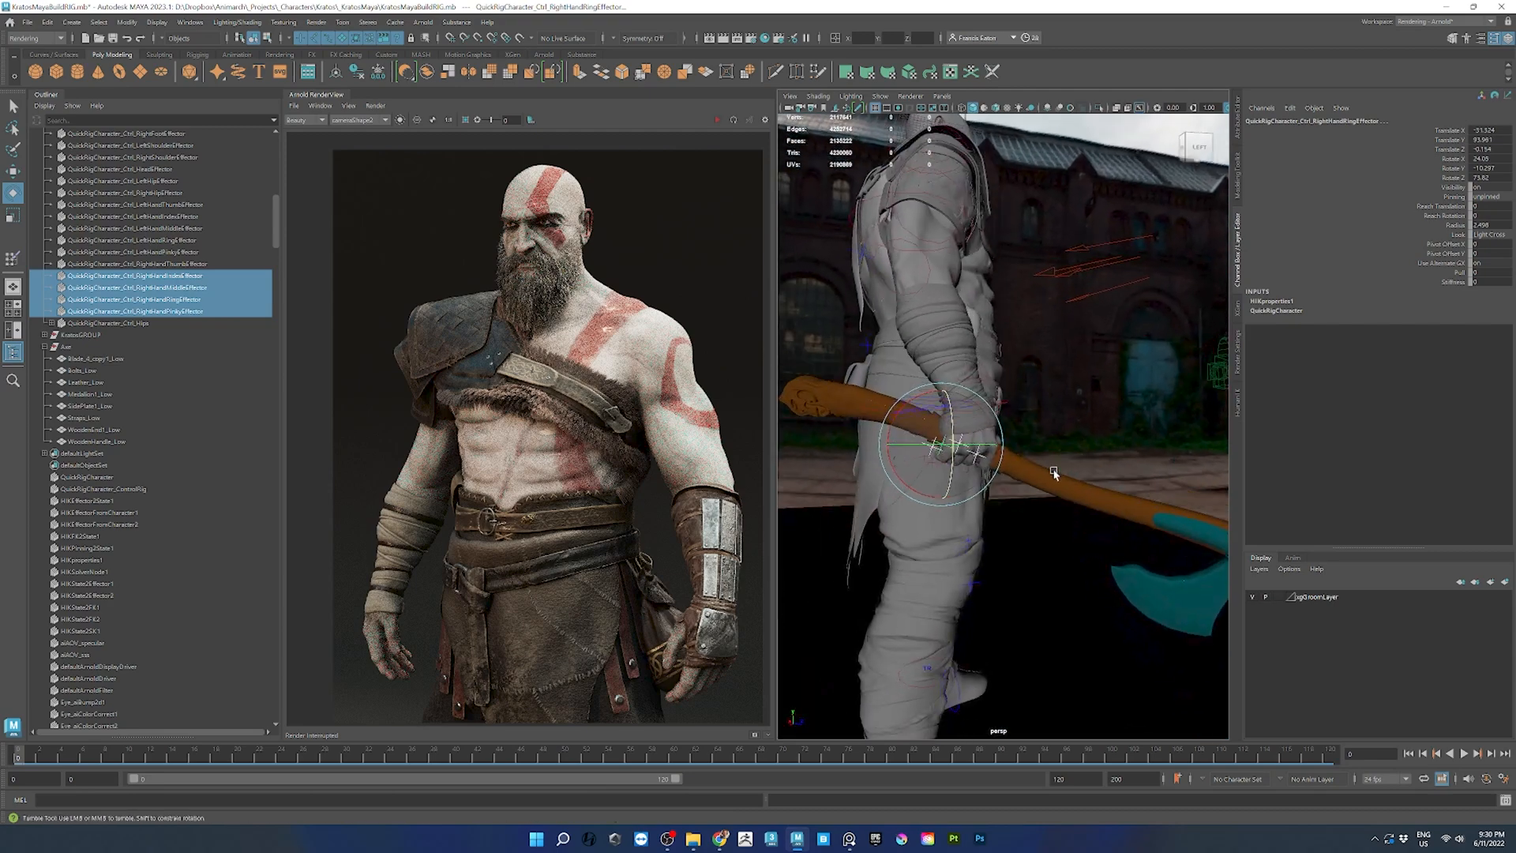
{"action": "left_click_drag", "start_coordinate": [1055, 471], "coordinate": [913, 474], "text": "alt"}
{"action": "right_click_drag", "start_coordinate": [913, 473], "coordinate": [1093, 545], "text": "alt"}
{"action": "key", "text": "w"}
{"action": "left_click_drag", "start_coordinate": [1144, 468], "coordinate": [1130, 466]}
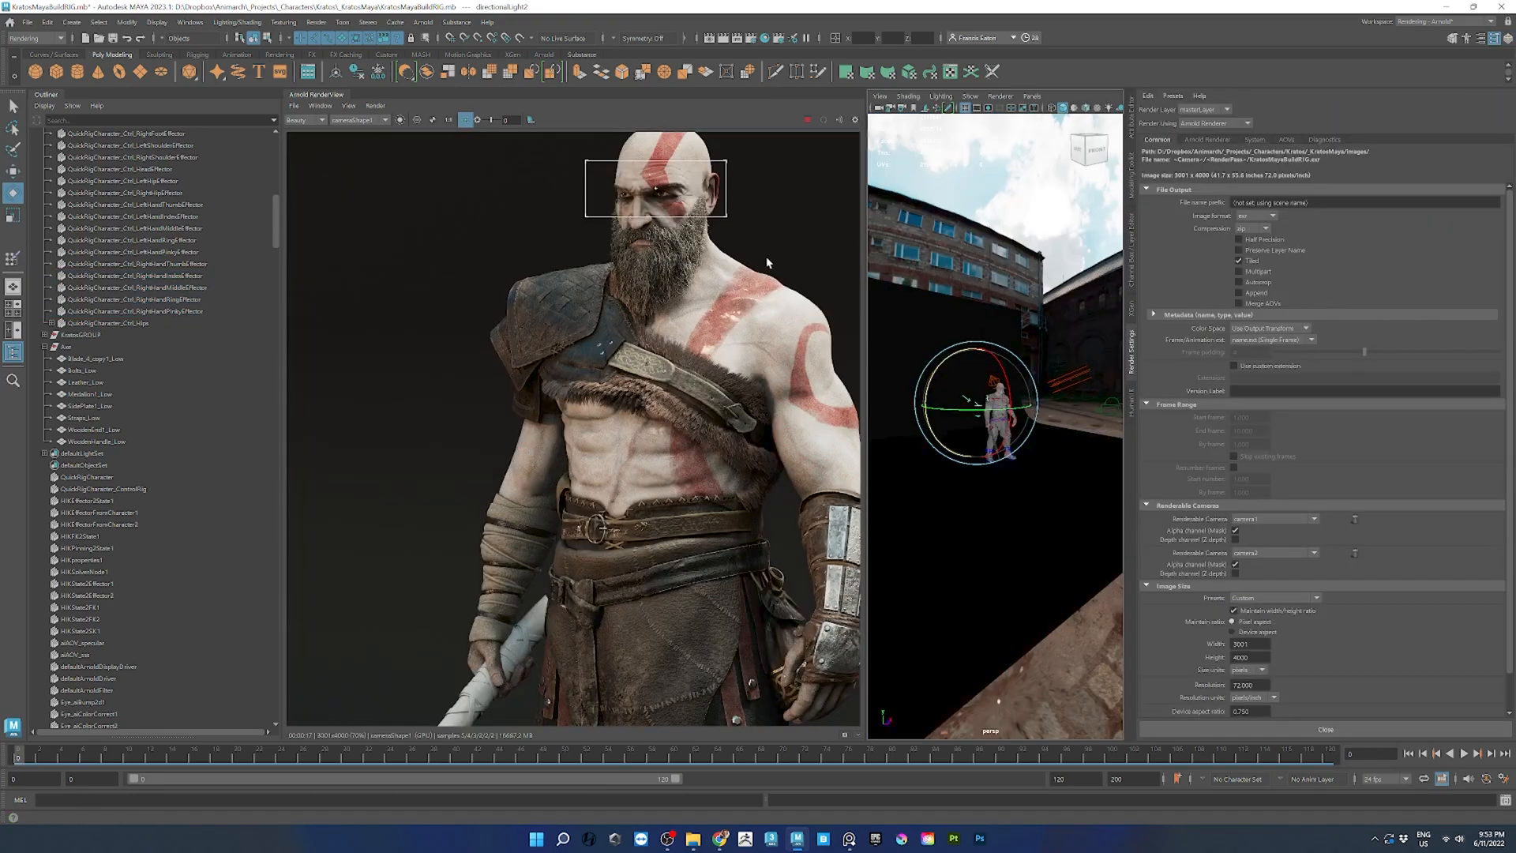
- Reposition the directional light near the character and check the head and shoulder armour in the Arnold render
{"action": "scroll", "coordinate": [770, 265], "scroll_direction": "up", "scroll_amount": 4}
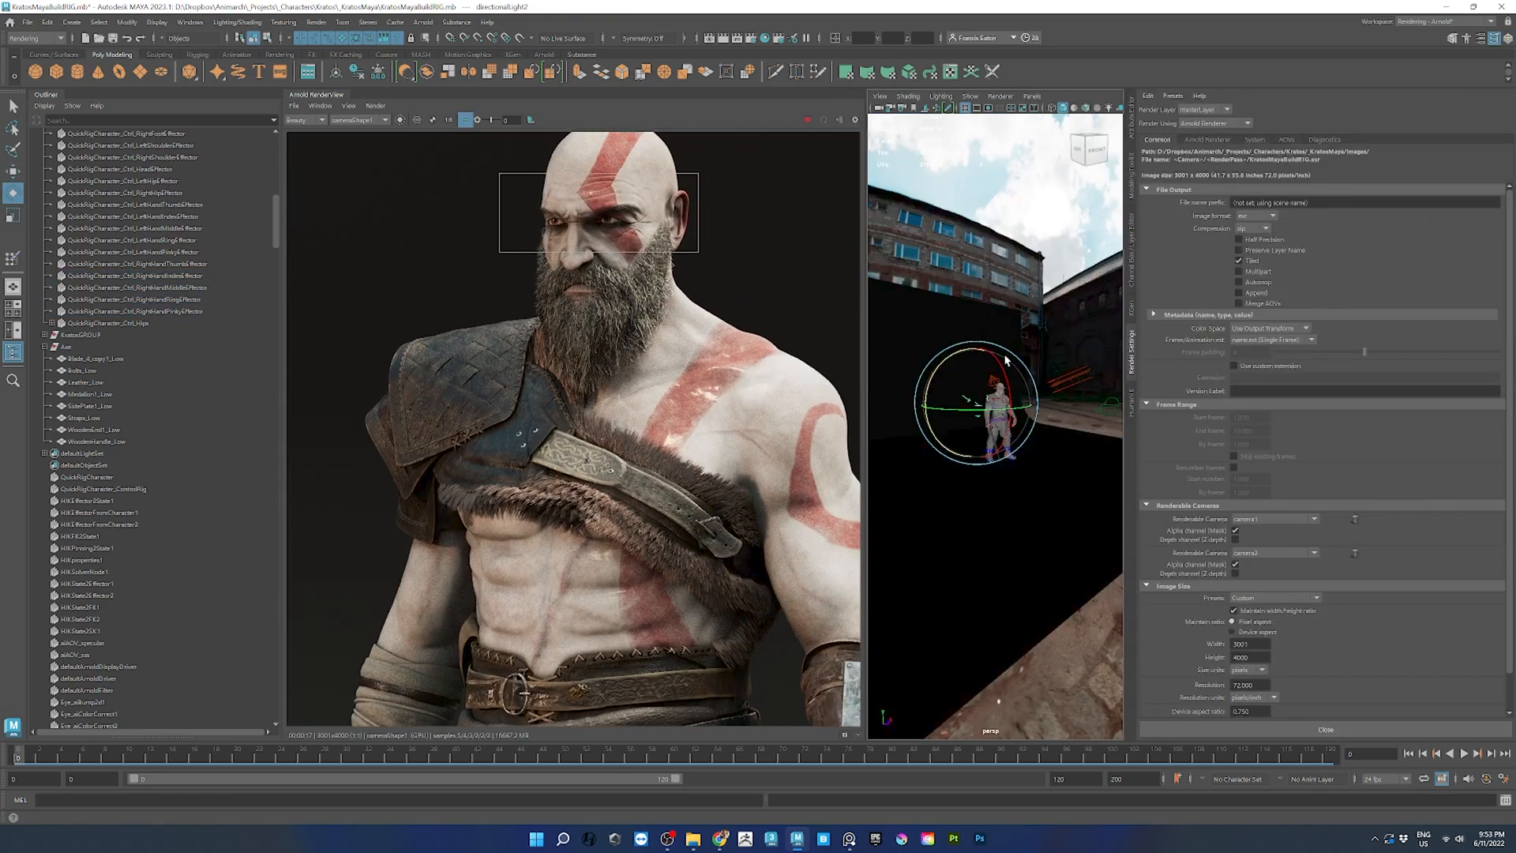
{"action": "left_click", "coordinate": [1072, 377]}
{"action": "mouse_move", "coordinate": [1083, 374]}
{"action": "left_mouse_down", "text": "alt"}
{"action": "mouse_move", "coordinate": [1035, 437]}
{"action": "mouse_move", "coordinate": [1014, 395]}
{"action": "mouse_move", "coordinate": [1060, 363]}
{"action": "left_mouse_up", "text": "alt"}
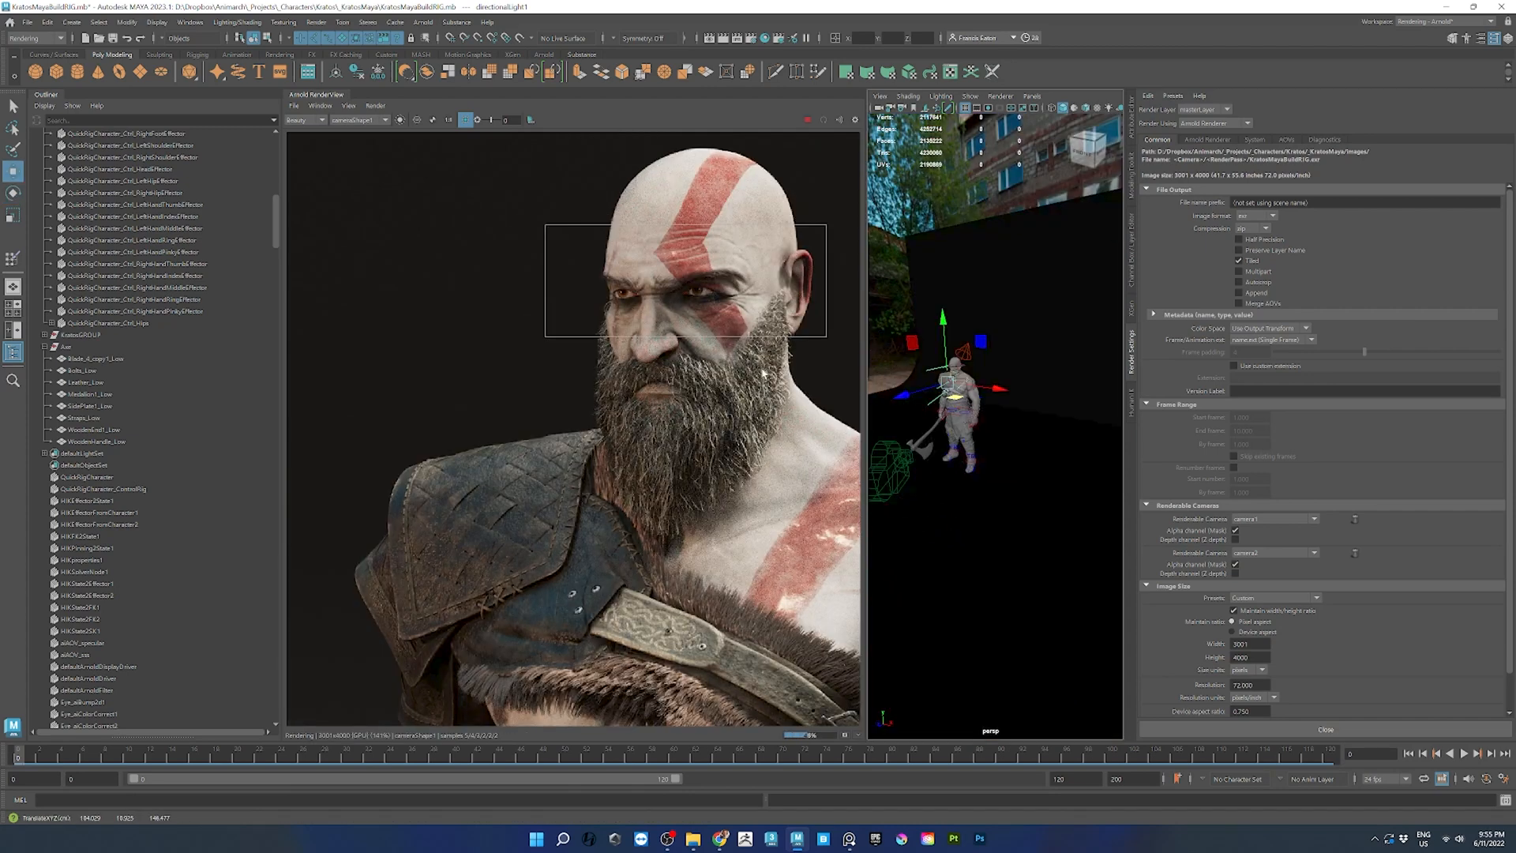
{"action": "scroll", "coordinate": [778, 386], "scroll_direction": "down", "scroll_amount": 2}
{"action": "middle_click_drag", "start_coordinate": [822, 526], "coordinate": [769, 386]}
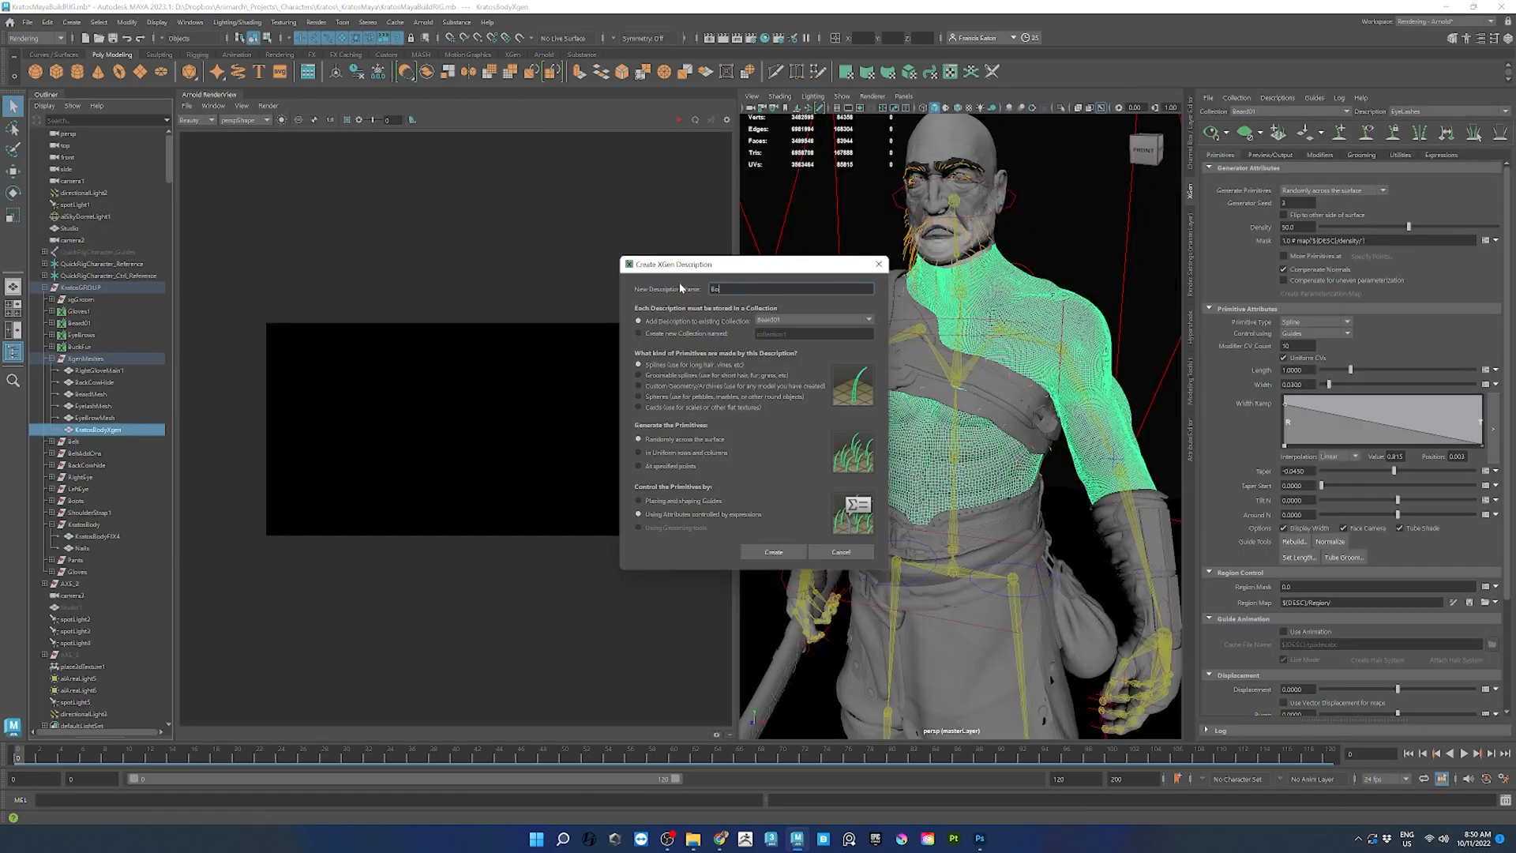
- Create an XGen spline description for the body in a new collection named BodyFlyaways, accepting BodyHair1 as the description name
{"action": "left_click", "coordinate": [678, 334]}
{"action": "type", "text": "k"}
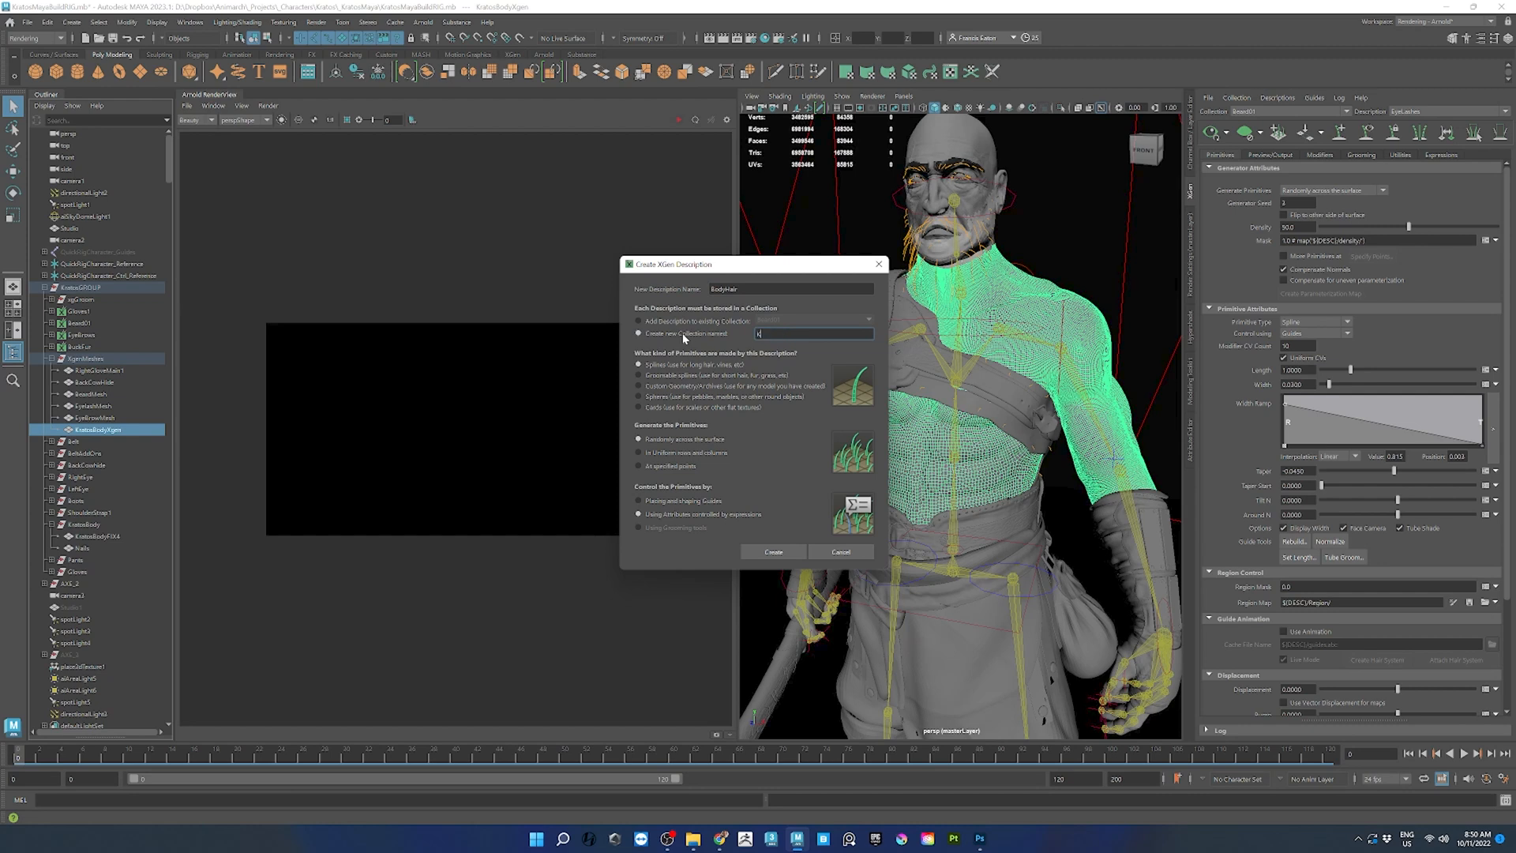
{"action": "type", "text": "BodyFlyAways"}
{"action": "left_click", "coordinate": [770, 553]}
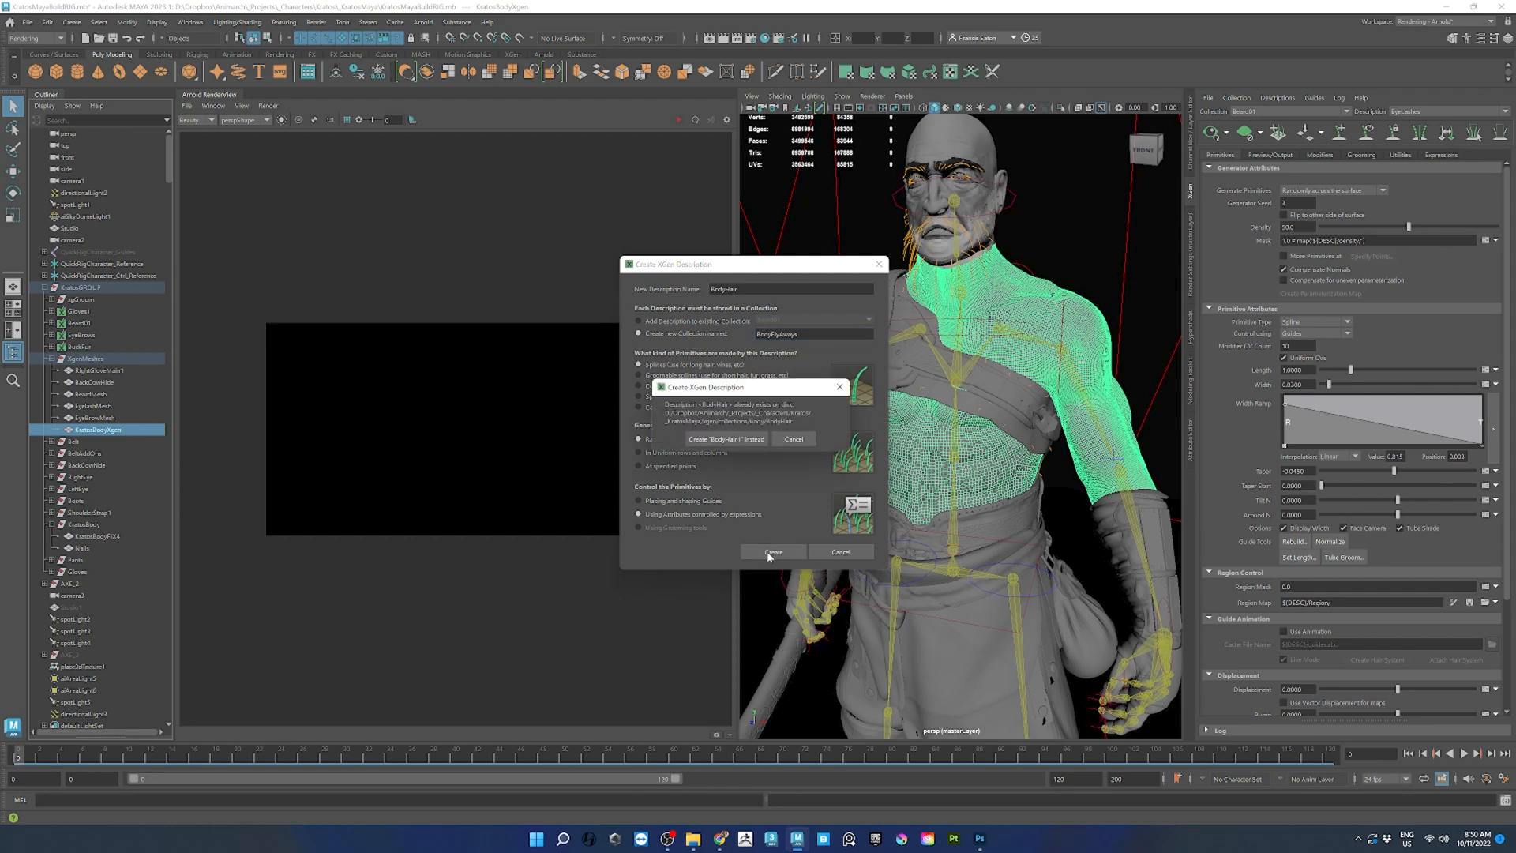
{"action": "left_click", "coordinate": [733, 436]}
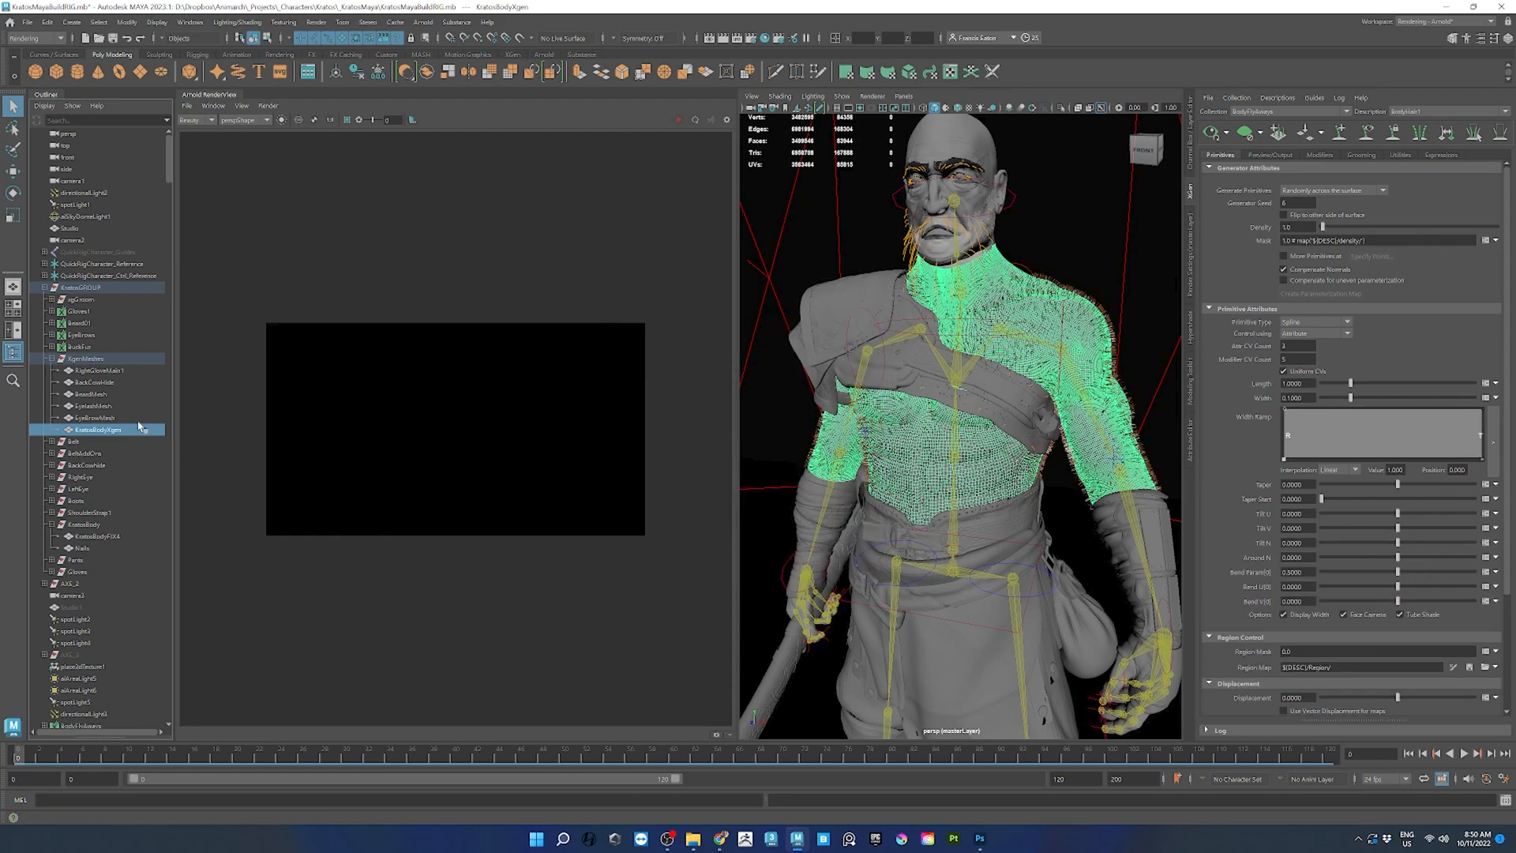
- Place the BodyFlyaways collection inside the Kratos group above XgenMeshes and expand its BodyHair1 description
{"action": "scroll", "coordinate": [126, 407], "scroll_direction": "down", "scroll_amount": 5}
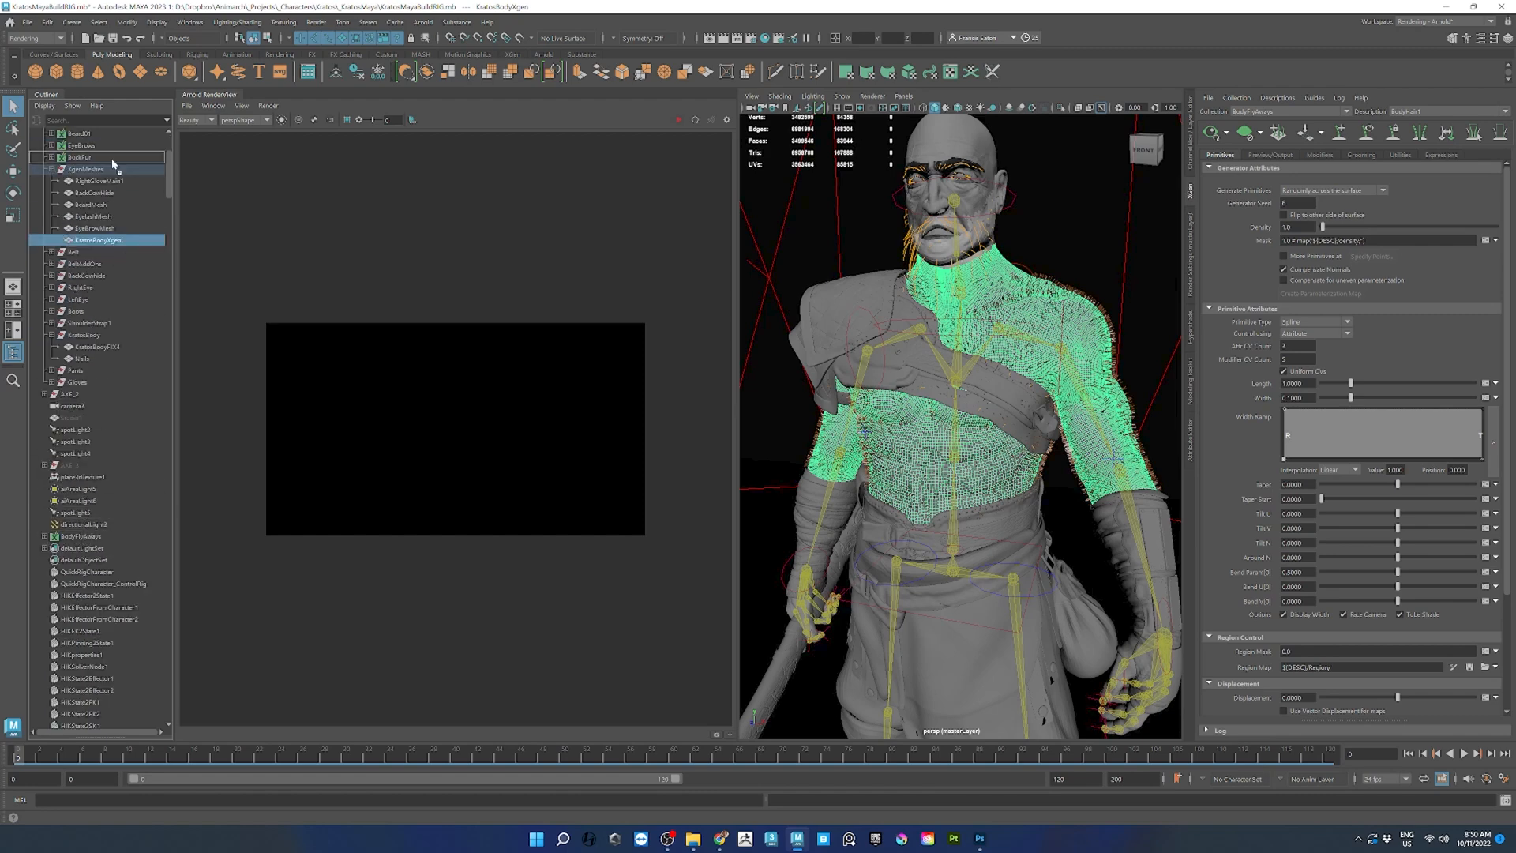
{"action": "left_click", "coordinate": [52, 169]}
{"action": "left_click", "coordinate": [59, 181]}
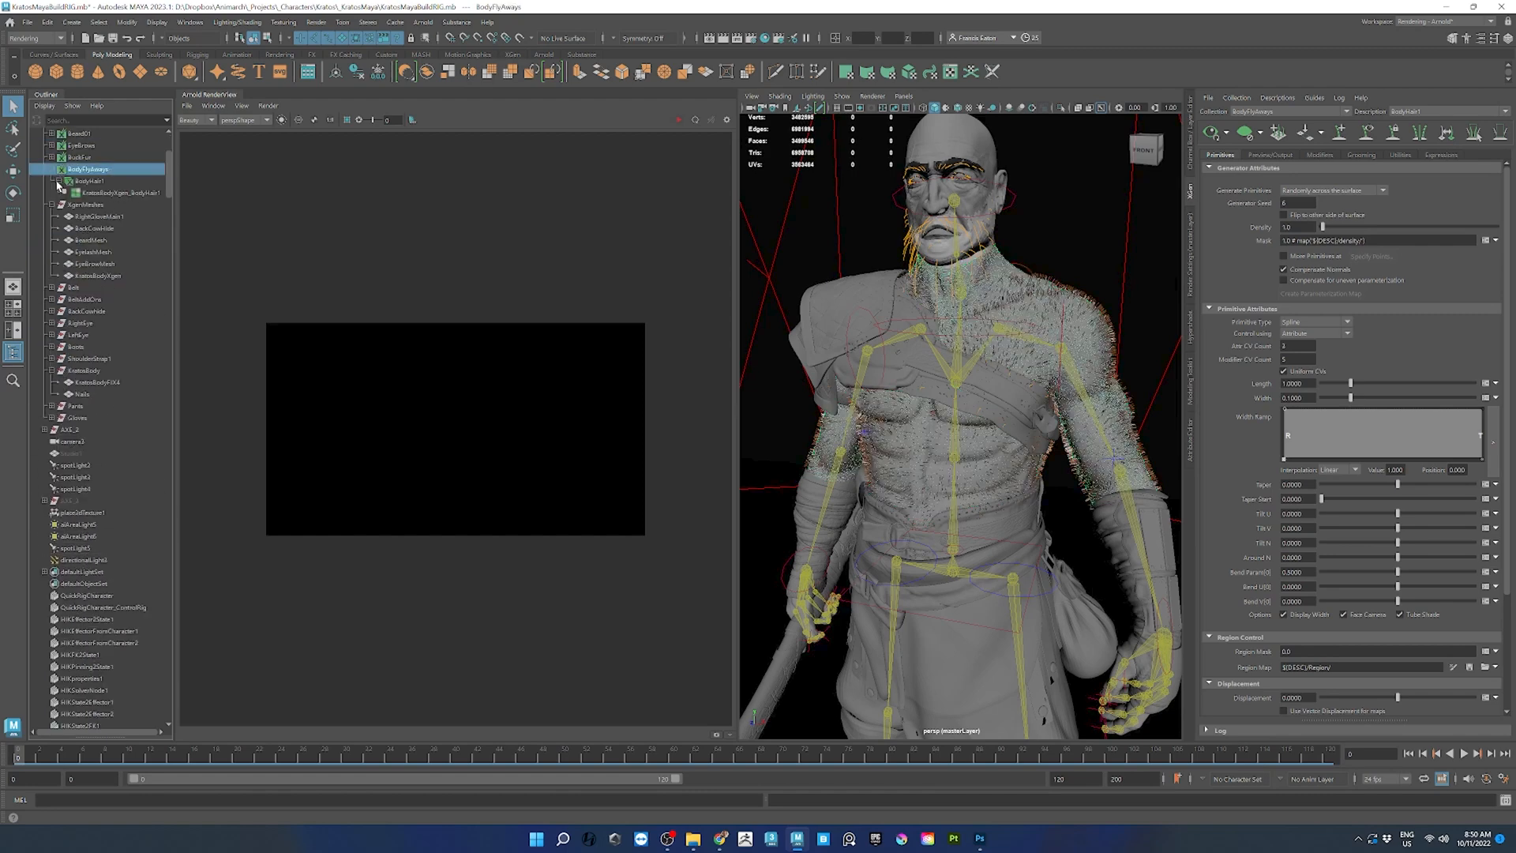
- Add a Coil modifier to BodyHair1 and reshape its Radius Scale and Count Scale ramps
{"action": "left_click_drag", "start_coordinate": [923, 355], "coordinate": [973, 328], "text": "alt"}
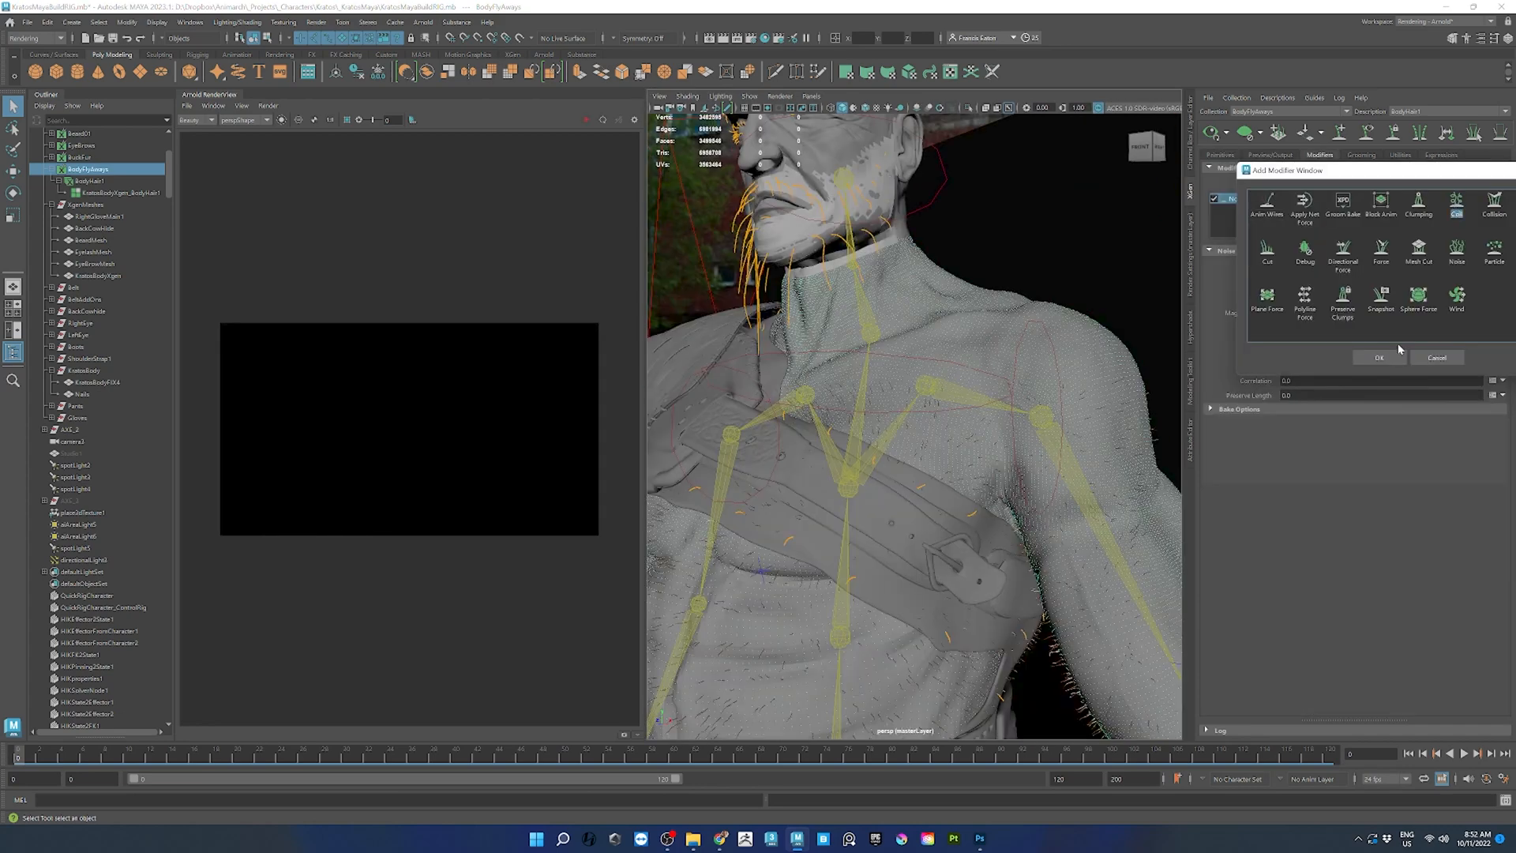
{"action": "left_click", "coordinate": [1398, 342]}
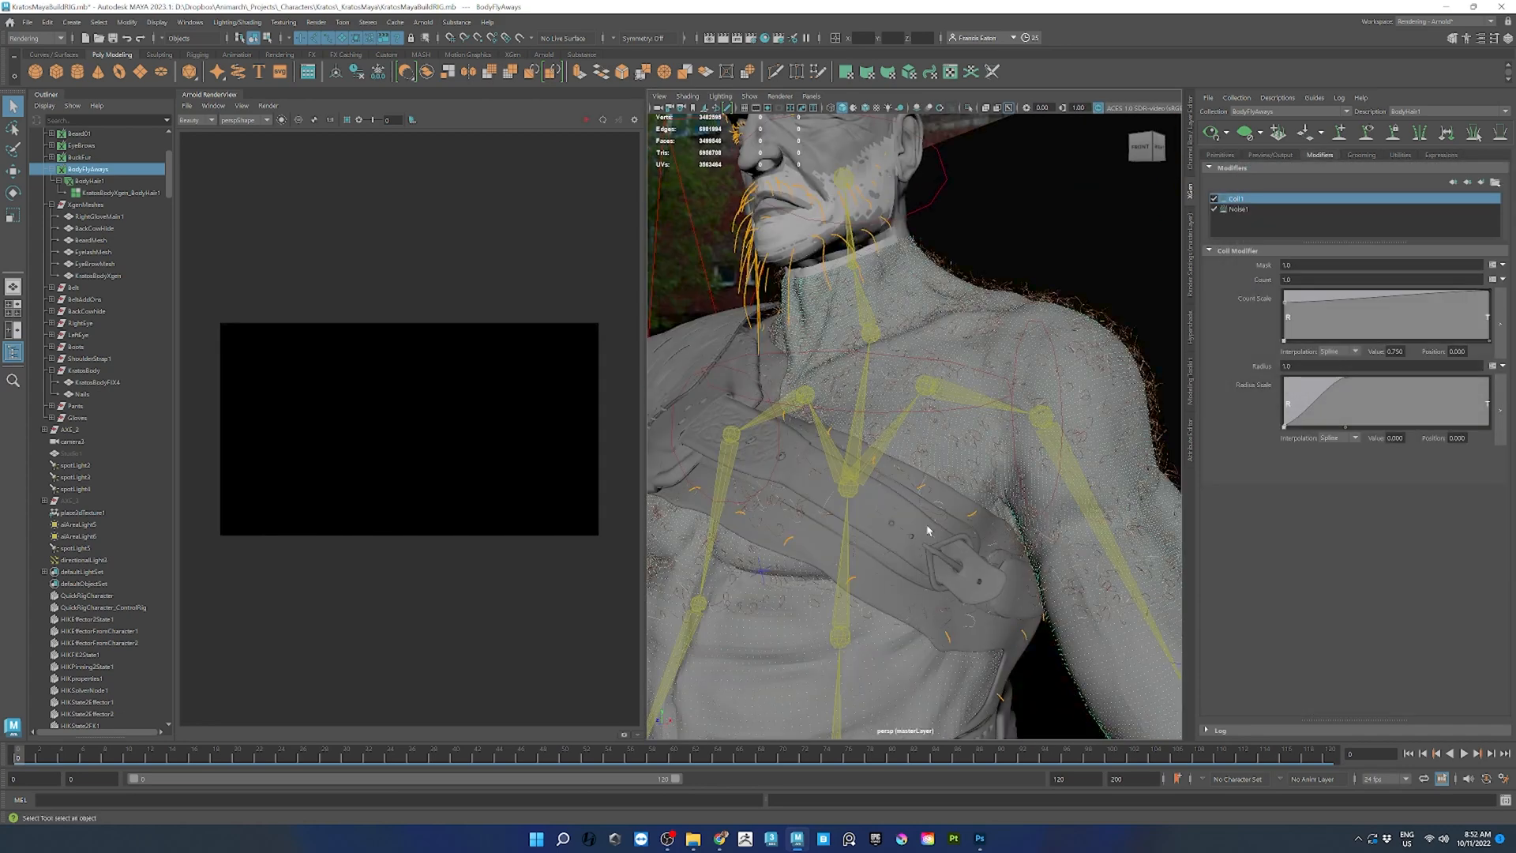
{"action": "left_click_drag", "start_coordinate": [1347, 379], "coordinate": [1490, 379]}
{"action": "left_click_drag", "start_coordinate": [1288, 420], "coordinate": [1257, 426]}
{"action": "mouse_move", "coordinate": [1287, 308]}
{"action": "left_mouse_down"}
{"action": "mouse_move", "coordinate": [1283, 320]}
{"action": "mouse_move", "coordinate": [1277, 289]}
{"action": "mouse_move", "coordinate": [1270, 327]}
{"action": "left_mouse_up"}
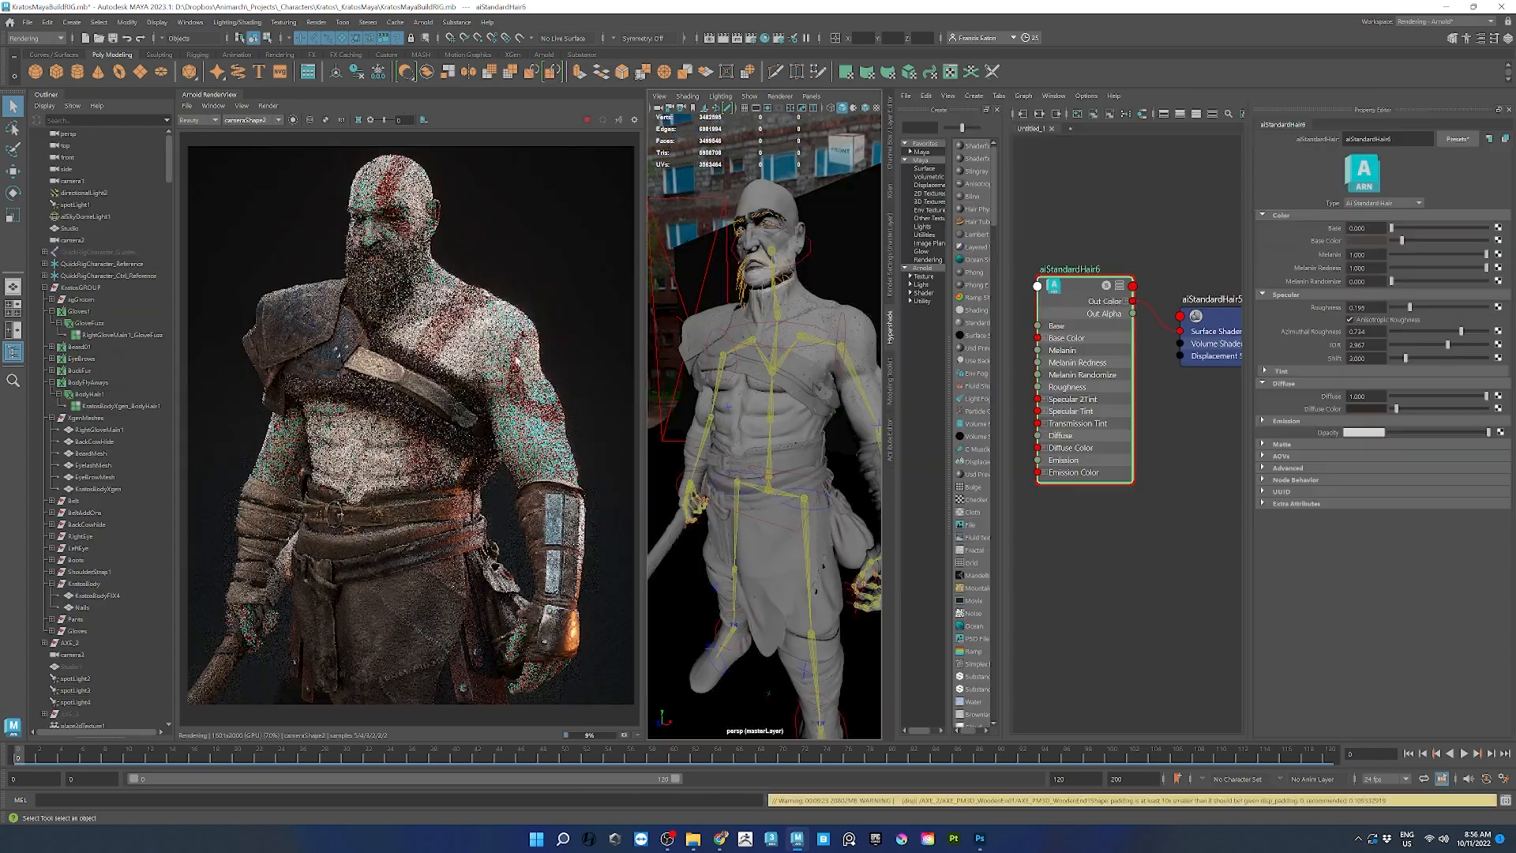
- Examine the rendered body hair on the shoulder, chest and arm in the Arnold RenderView
{"action": "scroll", "coordinate": [499, 351], "scroll_direction": "up", "scroll_amount": 5}
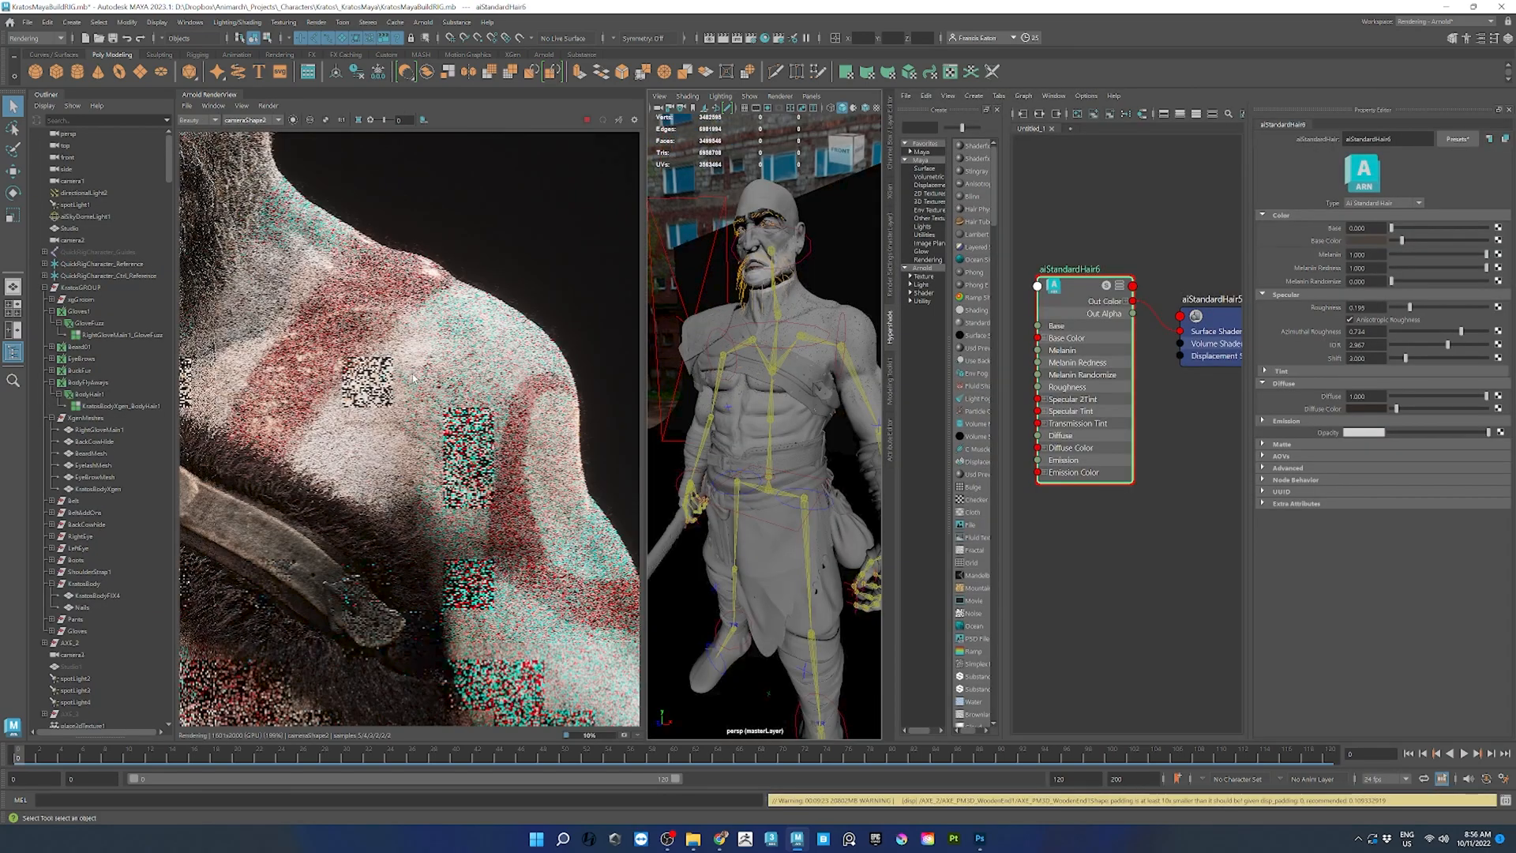
{"action": "scroll", "coordinate": [413, 378], "scroll_direction": "down", "scroll_amount": 4}
{"action": "middle_click_drag", "start_coordinate": [383, 472], "coordinate": [459, 435]}
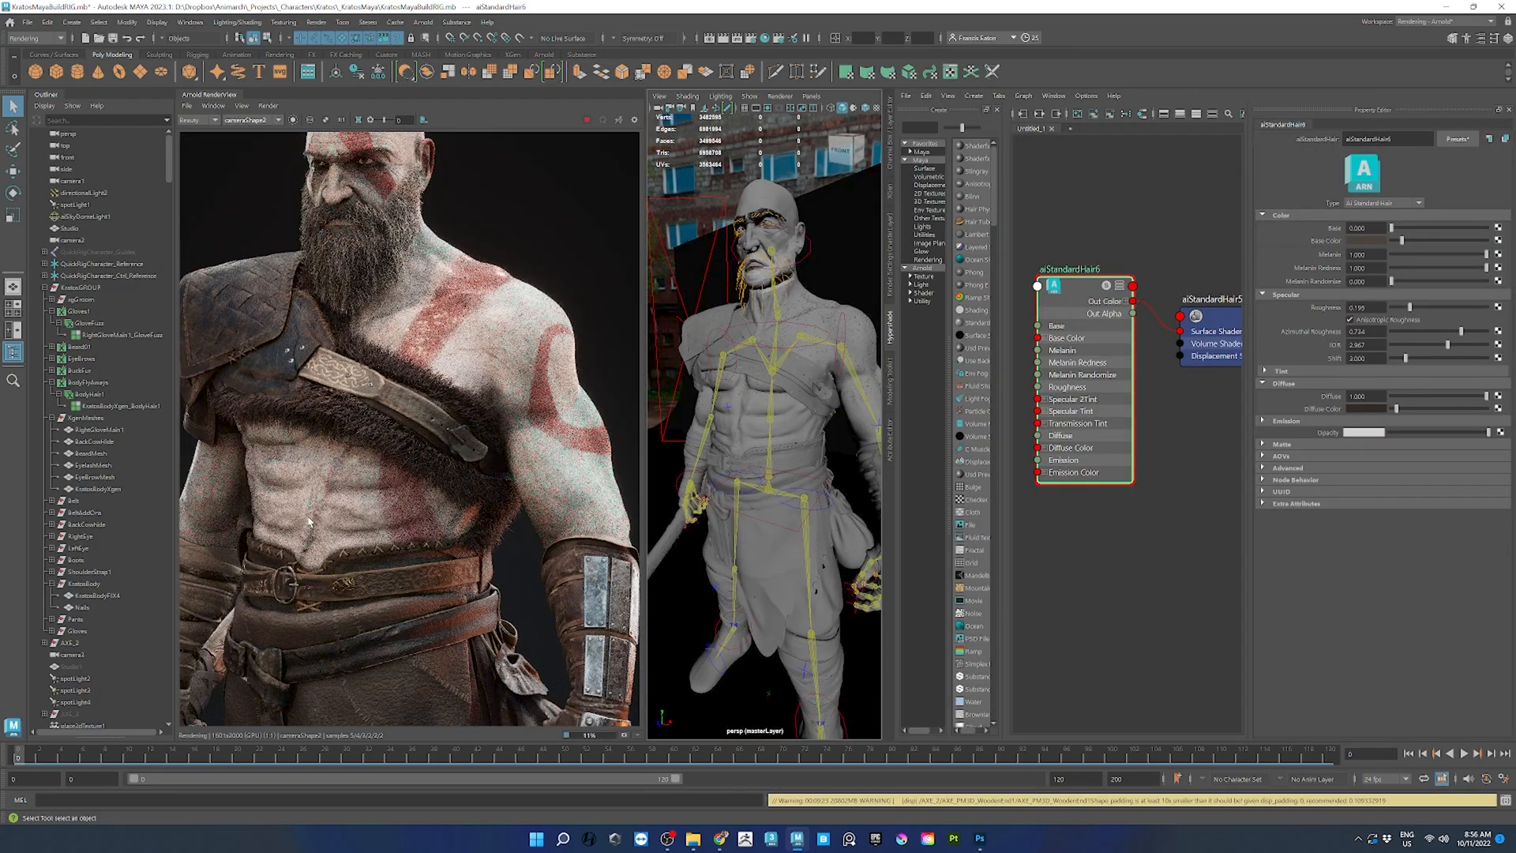
{"action": "scroll", "coordinate": [298, 525], "scroll_direction": "up", "scroll_amount": 3}
{"action": "scroll", "coordinate": [332, 474], "scroll_direction": "down", "scroll_amount": 3}
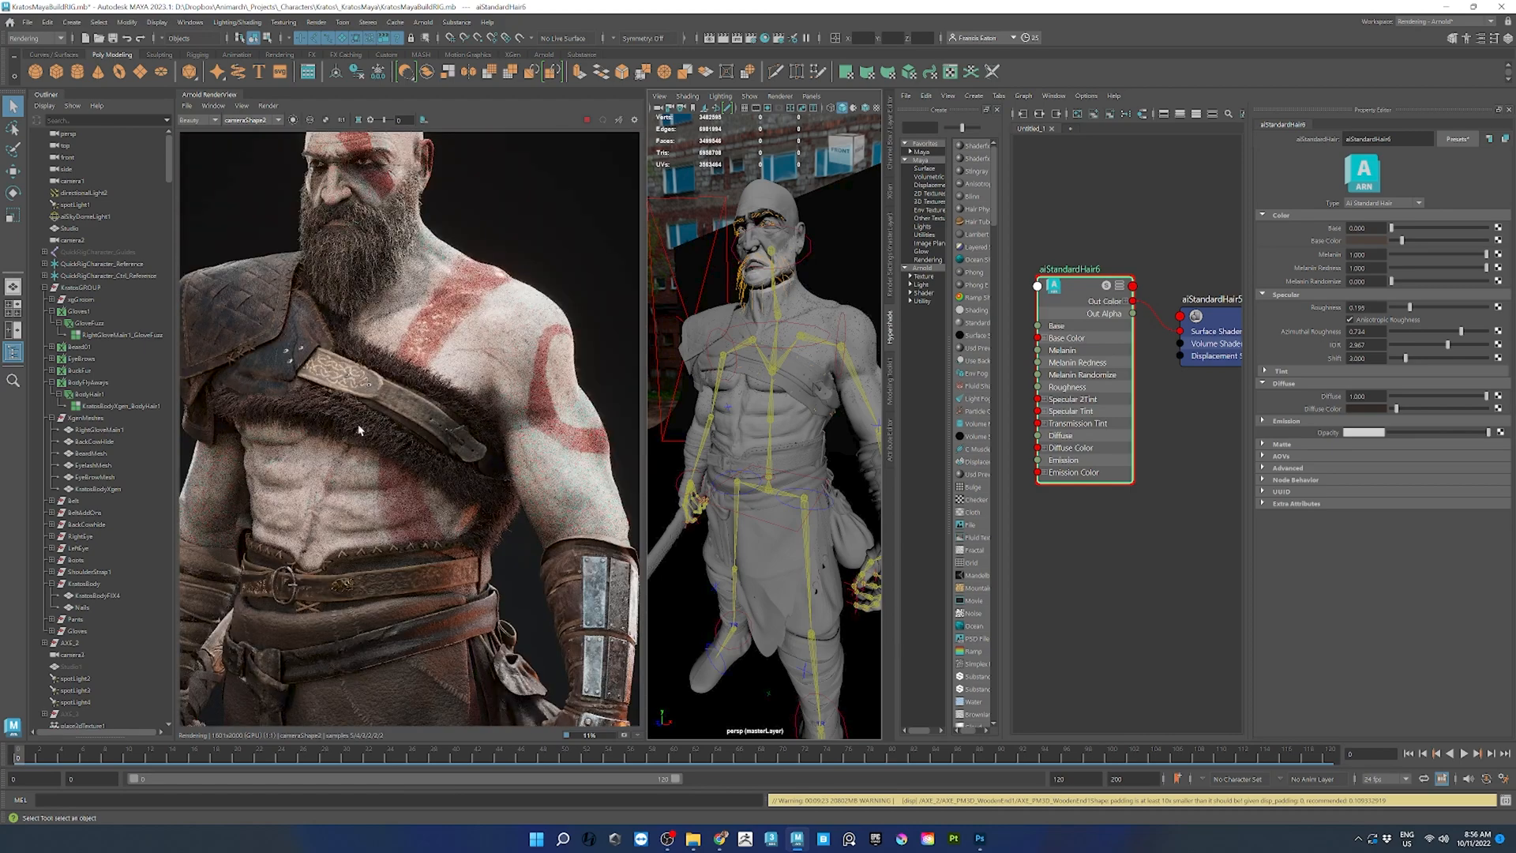
{"action": "scroll", "coordinate": [557, 308], "scroll_direction": "up", "scroll_amount": 3}
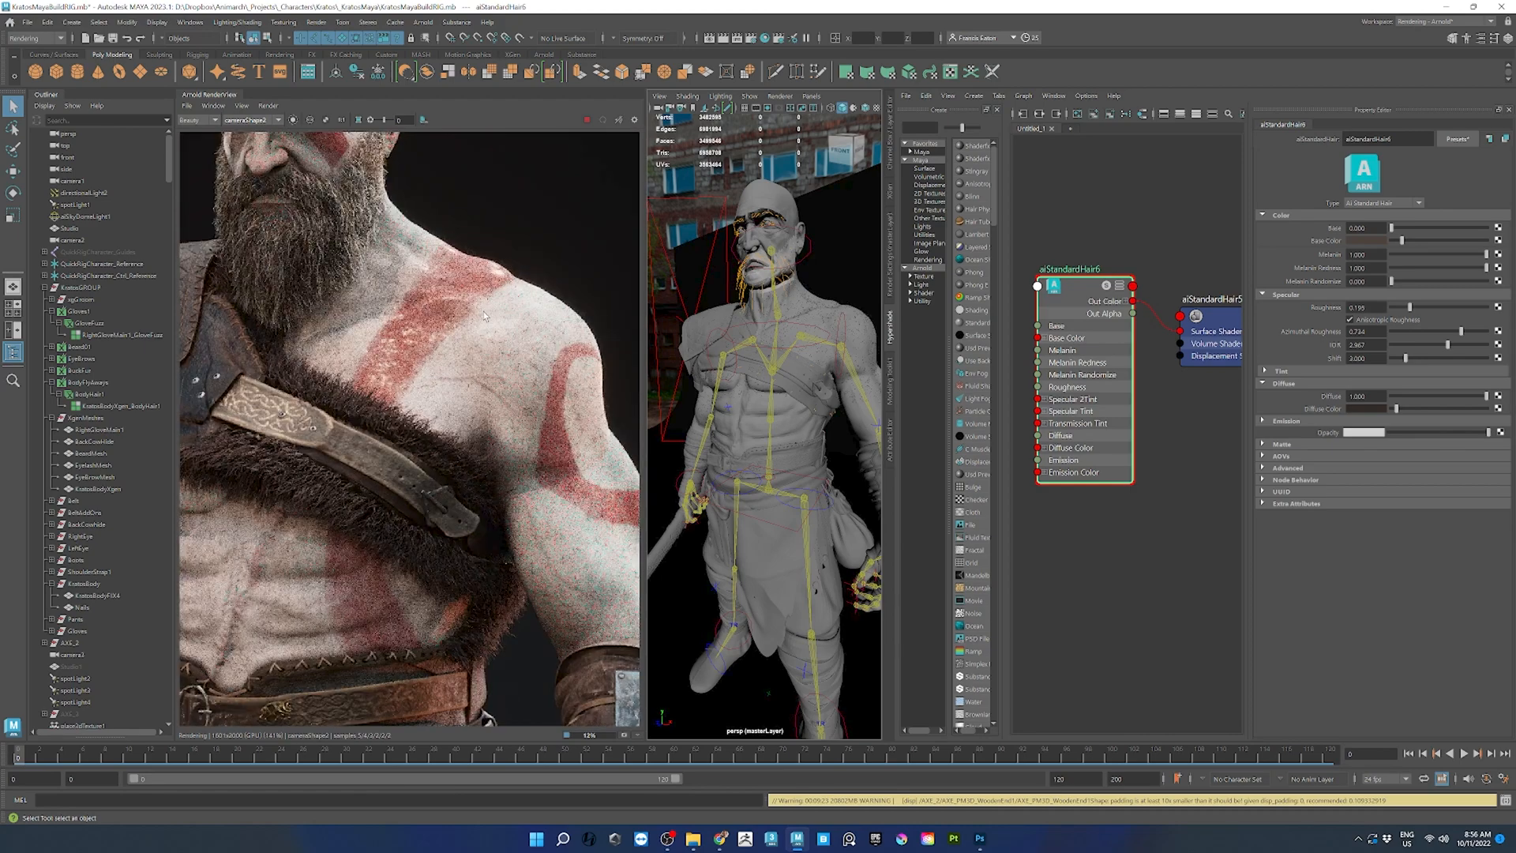
{"action": "scroll", "coordinate": [473, 347], "scroll_direction": "down", "scroll_amount": 4}
{"action": "middle_click_drag", "start_coordinate": [389, 535], "coordinate": [456, 511]}
- Limit the Arnold render to a crop region over the torso and adjust the aiStandardHair material's Diffuse Color
{"action": "left_click", "coordinate": [358, 119]}
{"action": "left_click_drag", "start_coordinate": [276, 285], "coordinate": [628, 588]}
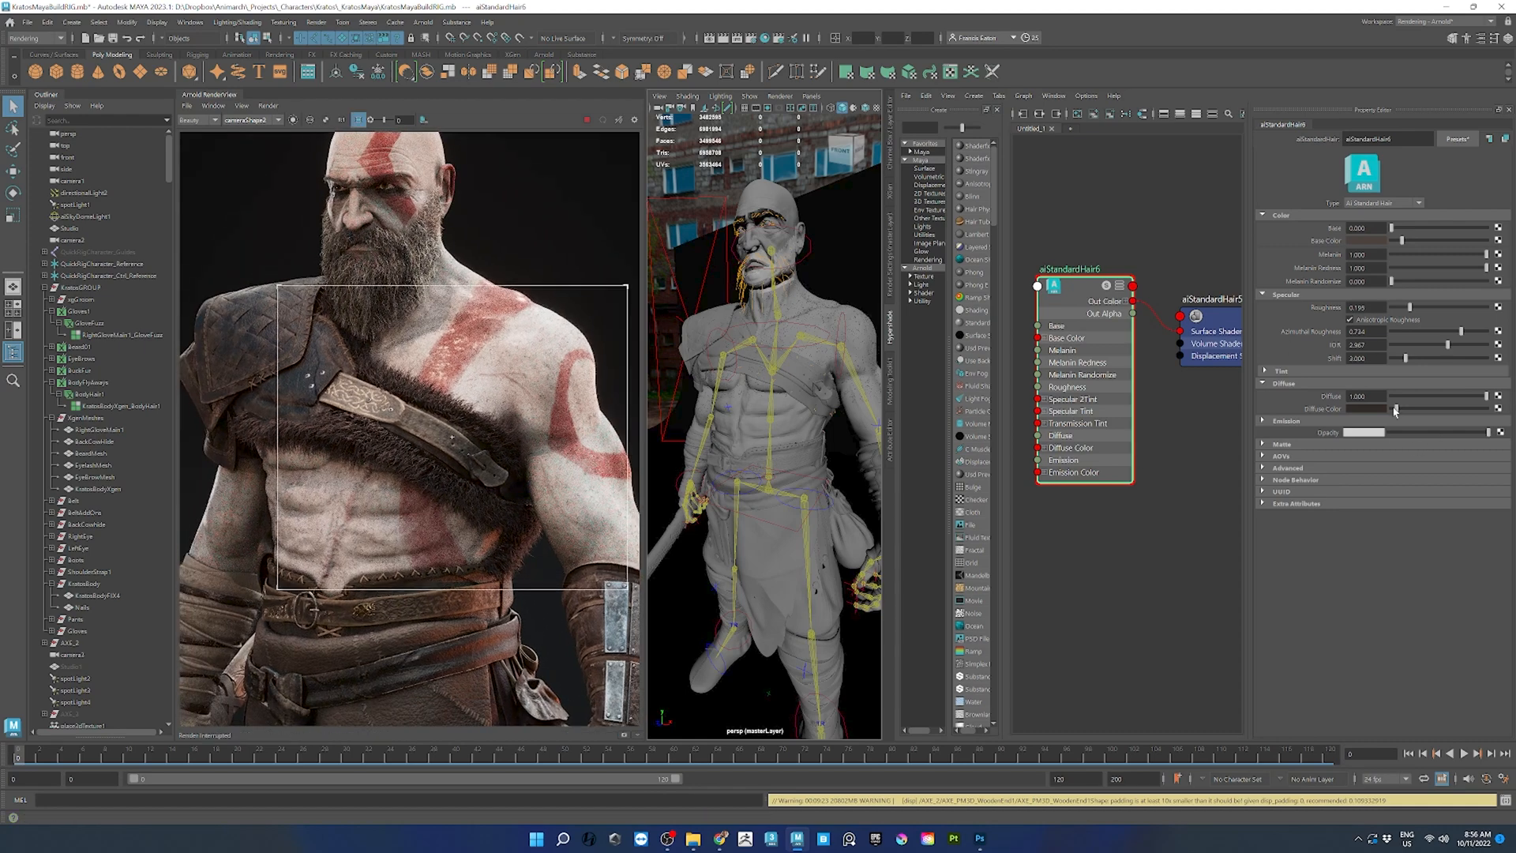
{"action": "left_click", "coordinate": [1366, 408]}
{"action": "left_click_drag", "start_coordinate": [1342, 463], "coordinate": [1352, 466]}
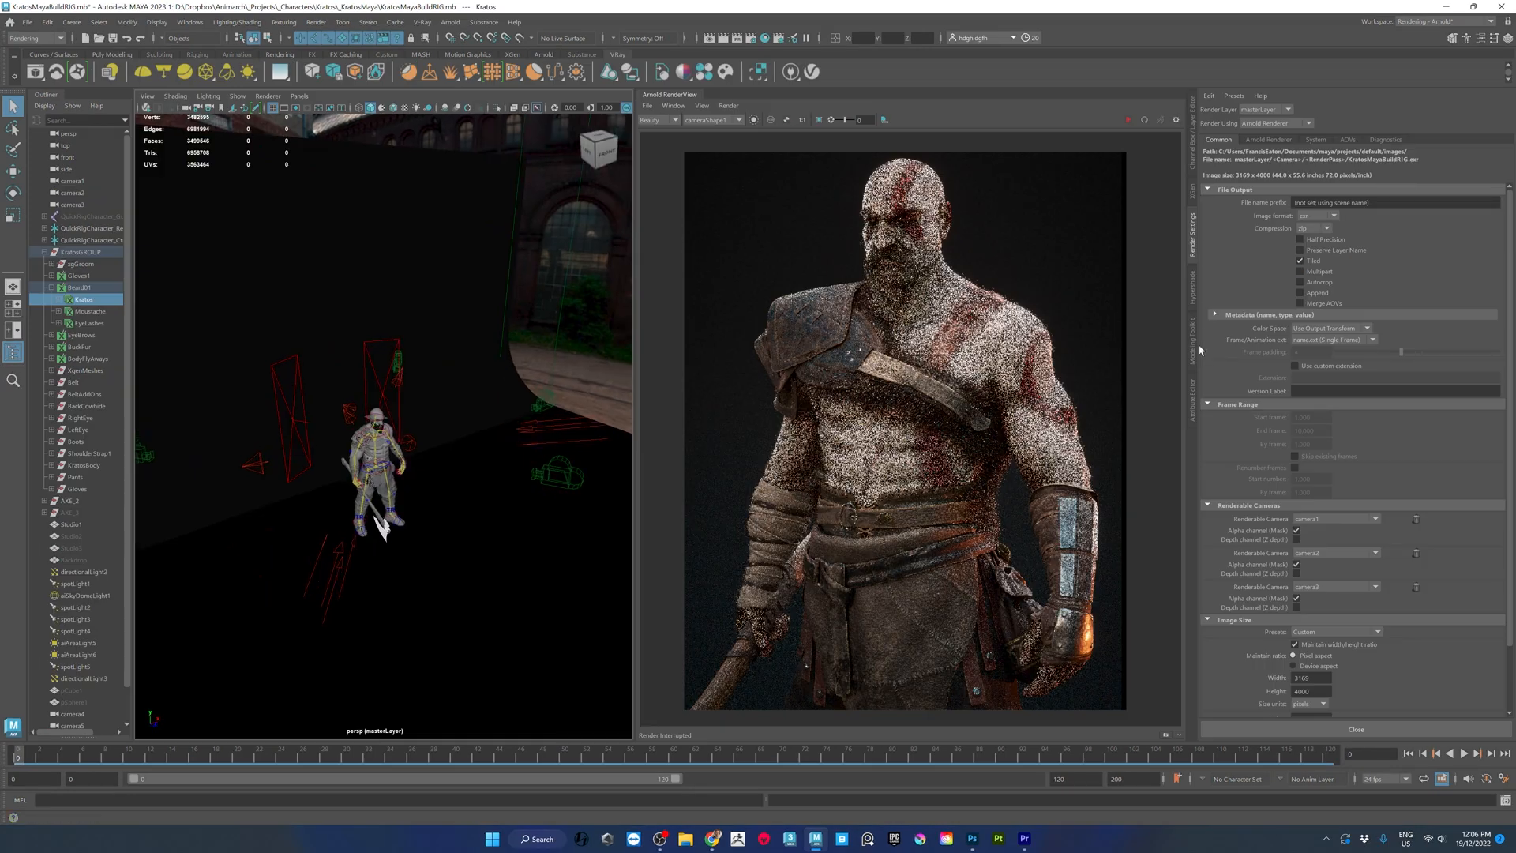
- Inspect the attributes of the spot, directional and area lights placed around the character
{"action": "left_click", "coordinate": [1193, 401]}
{"action": "left_click", "coordinate": [337, 575]}
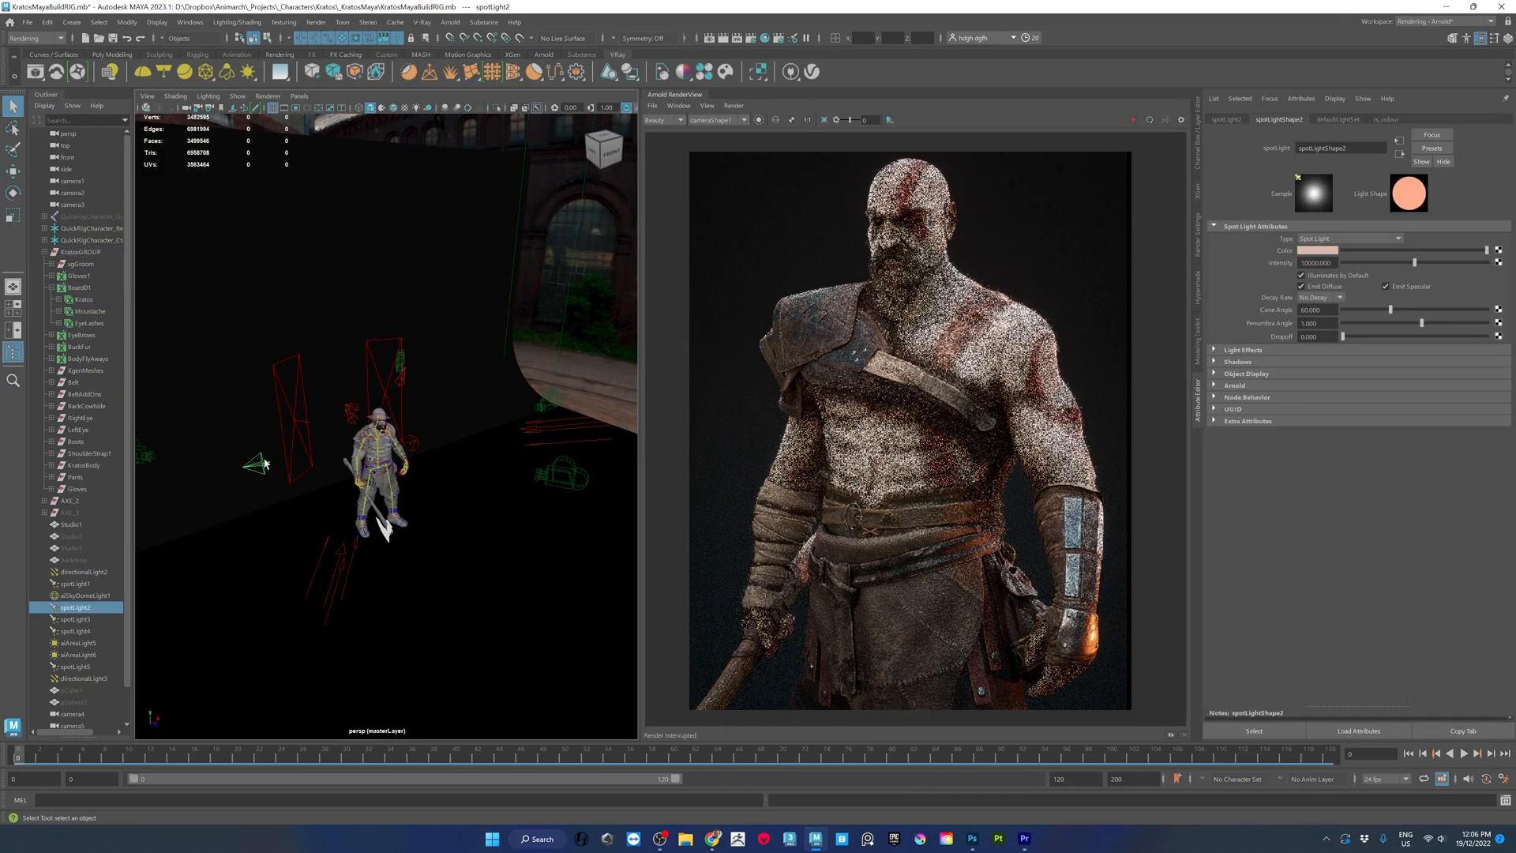
{"action": "left_click", "coordinate": [585, 431]}
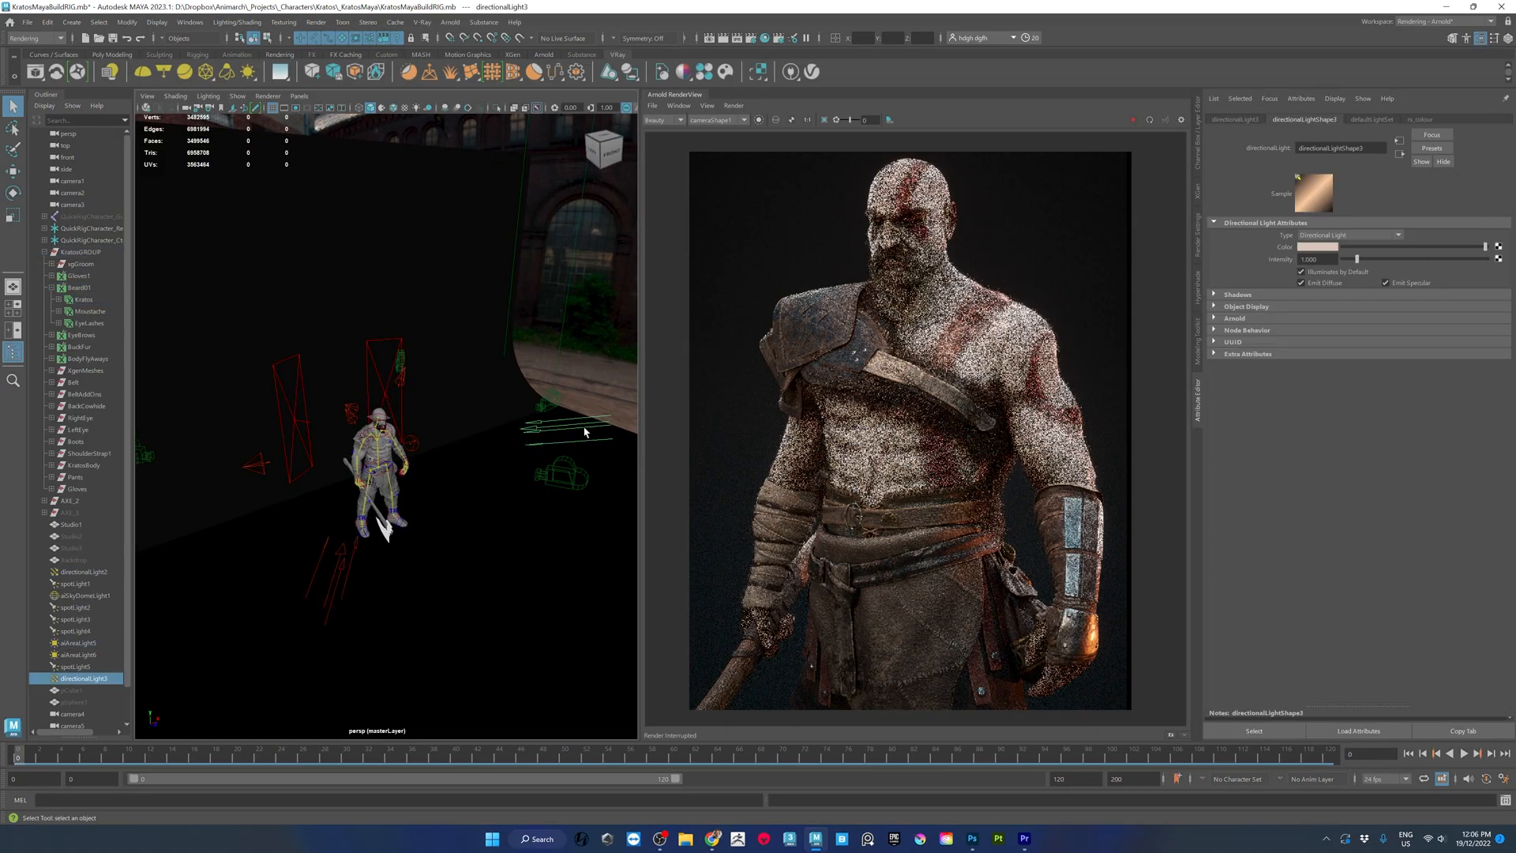
{"action": "left_click", "coordinate": [413, 446]}
{"action": "left_click", "coordinate": [257, 466]}
{"action": "left_click_drag", "start_coordinate": [298, 424], "coordinate": [472, 370], "text": "alt"}
{"action": "left_click", "coordinate": [417, 424]}
{"action": "left_click", "coordinate": [414, 422]}
- Look through camera2 in the viewport
{"action": "left_click", "coordinate": [300, 97]}
{"action": "mouse_move", "coordinate": [348, 109]}
{"action": "left_click", "coordinate": [426, 121]}
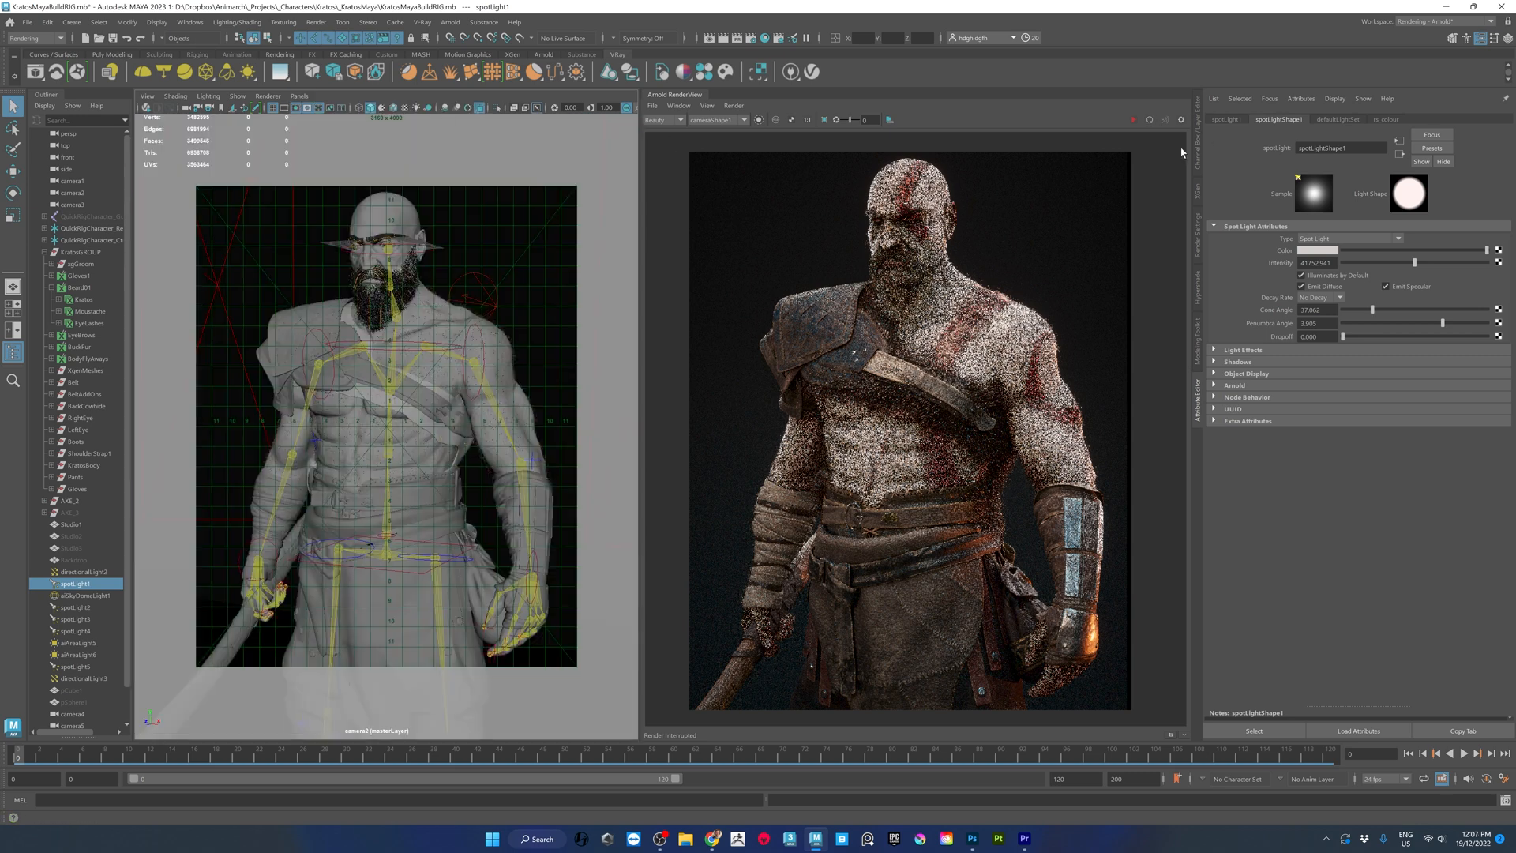